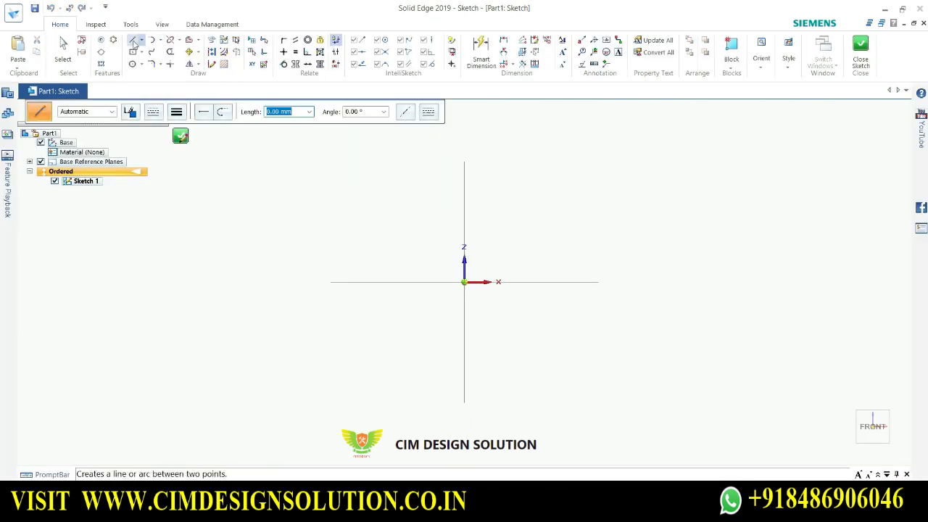
# Draw connected lines from the origin: one along the X axis, one straight up, and a diagonal inward at about 137°
pyautogui.click(132, 39)
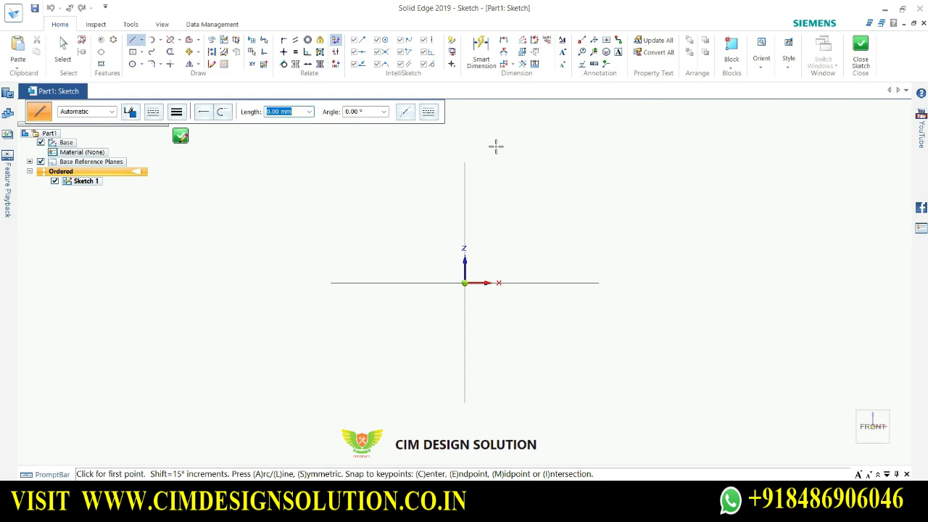
pyautogui.scroll(2, 495, 146)
pyautogui.click(447, 359)
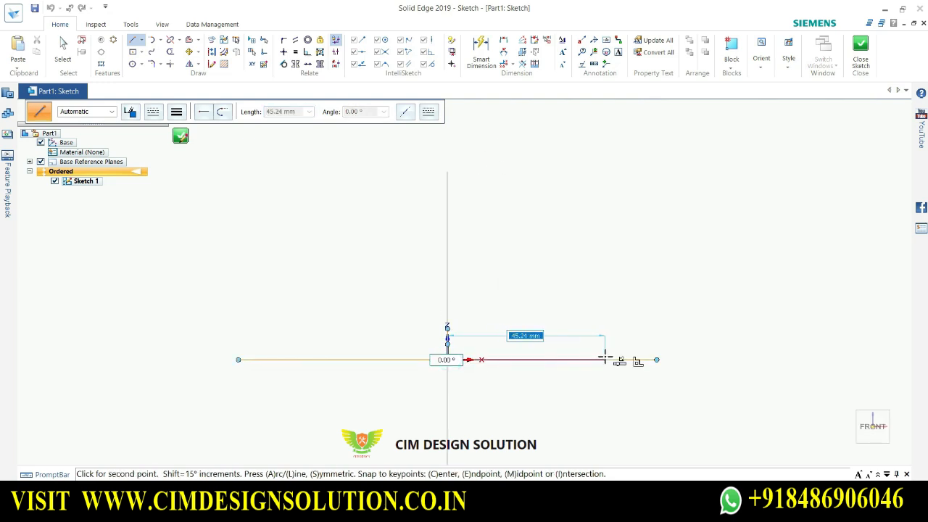
pyautogui.click(606, 359)
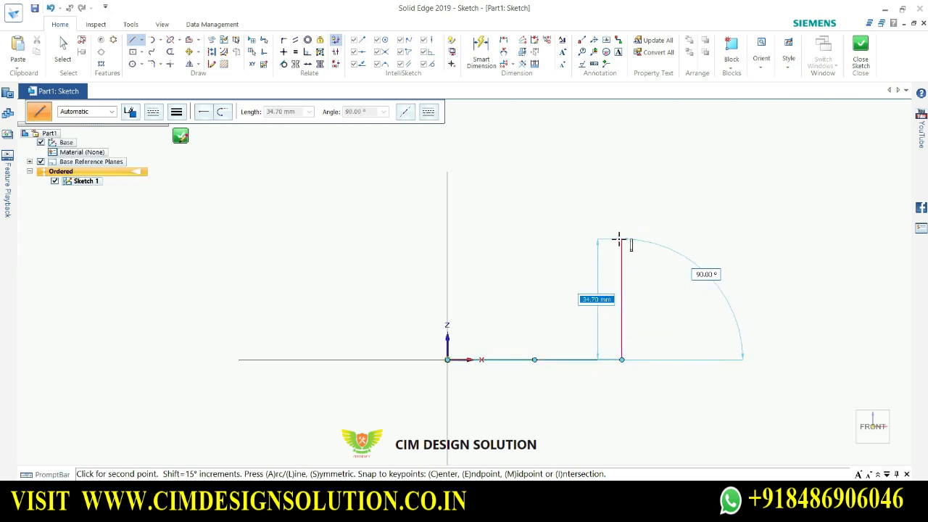
pyautogui.click(621, 231)
pyautogui.click(540, 154)
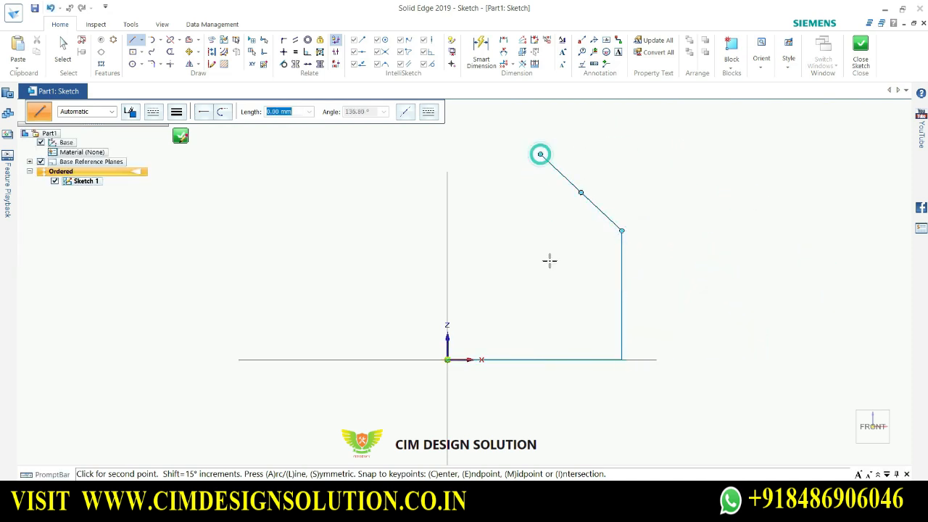
# Close the profile with a short vertical line, a horizontal line to the Z axis, and a vertical line back to the origin
pyautogui.scroll(-1, 548, 259)
pyautogui.click(542, 120)
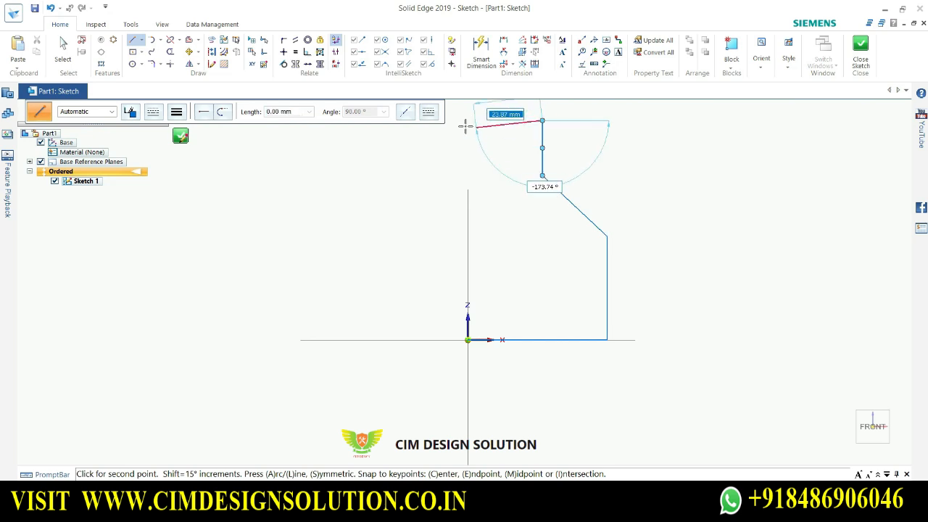
pyautogui.click(468, 121)
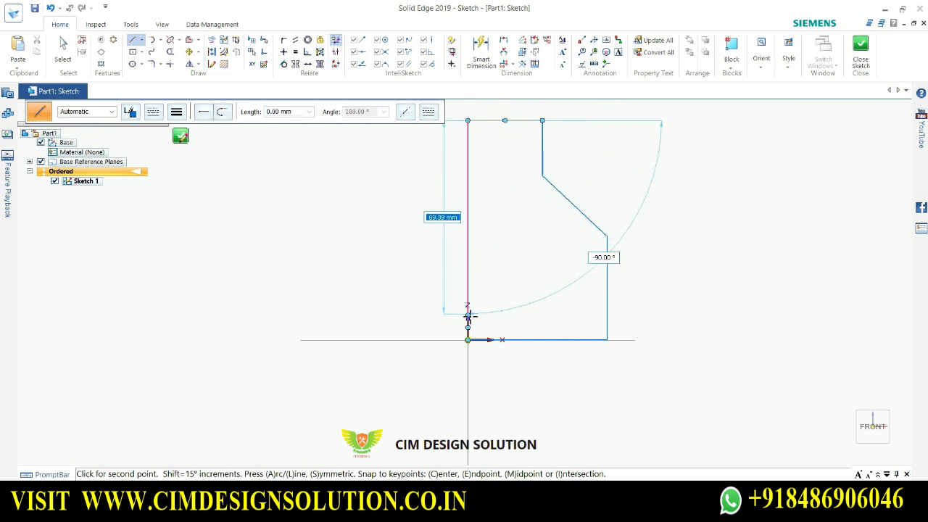
pyautogui.click(468, 339)
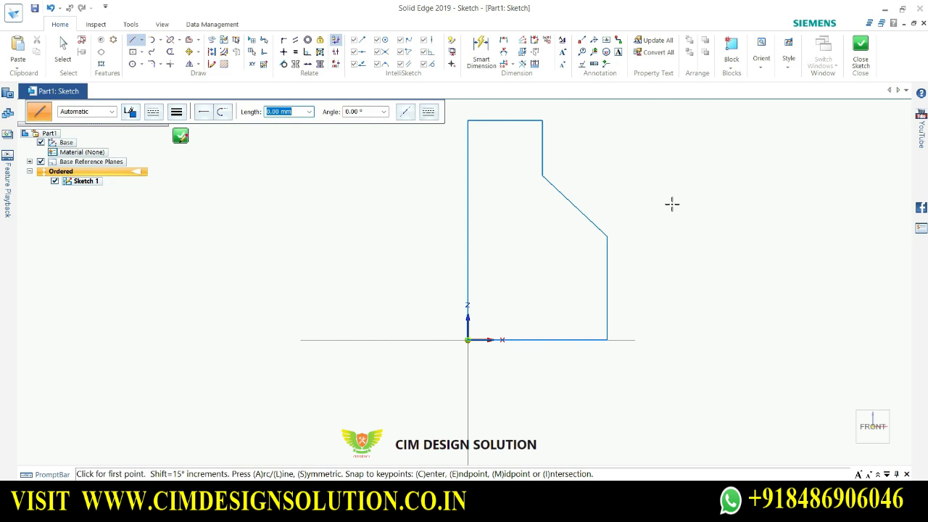
pyautogui.press('Escape')
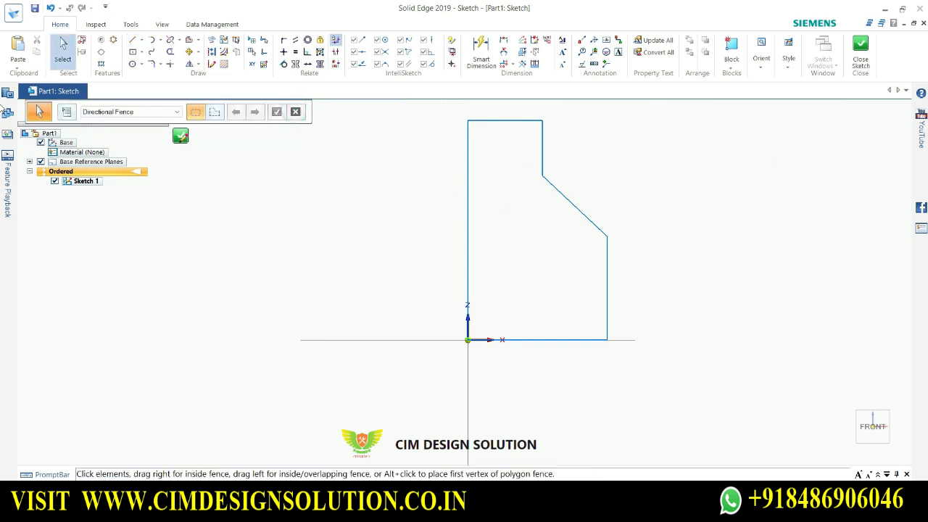
# Close the stepped profile sketch and leave the Sketch command without starting a new sketch
pyautogui.click(860, 71)
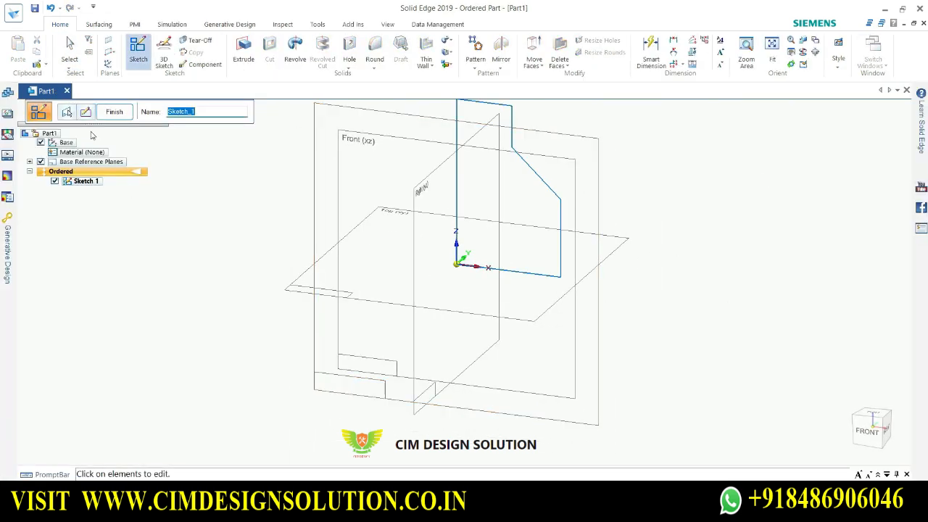
pyautogui.click(66, 110)
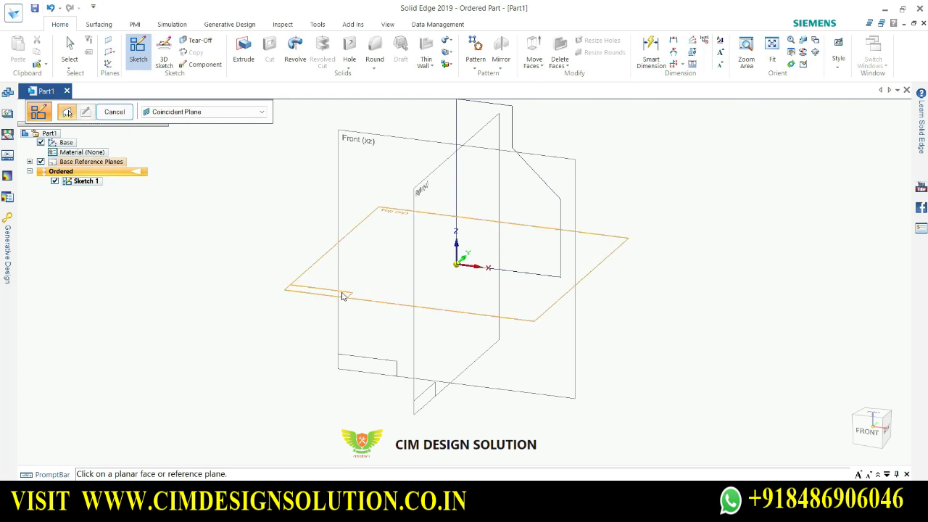
pyautogui.click(113, 111)
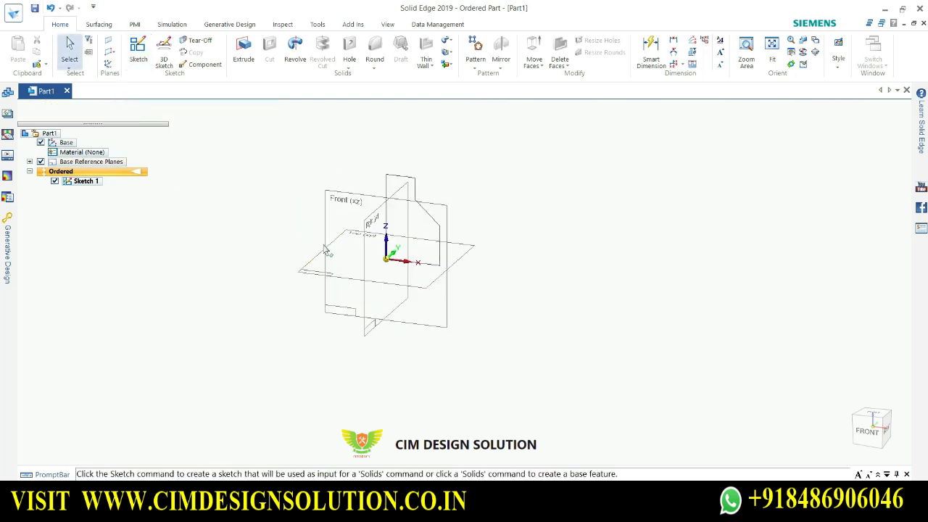
# Start a Revolve using Select from Sketch with Chain selection, and choose the closed stepped profile
pyautogui.scroll(1, 368, 217)
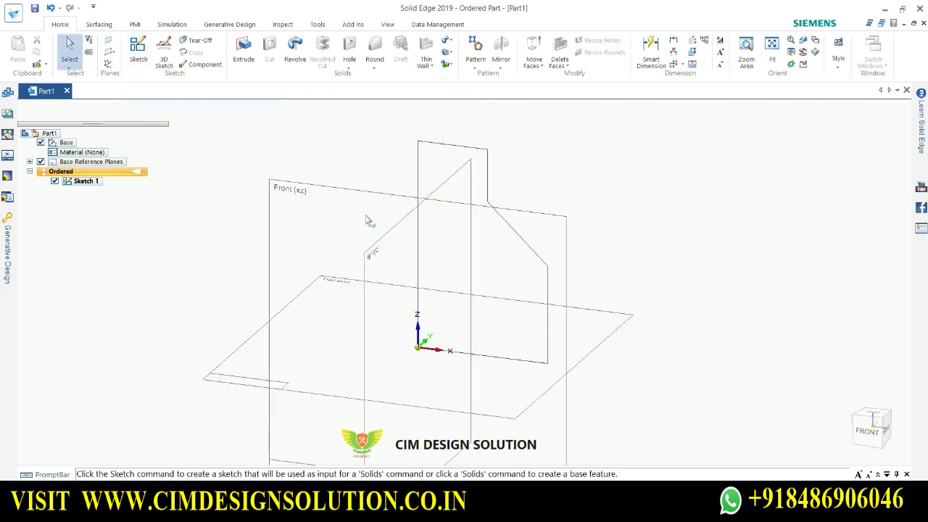
pyautogui.click(295, 50)
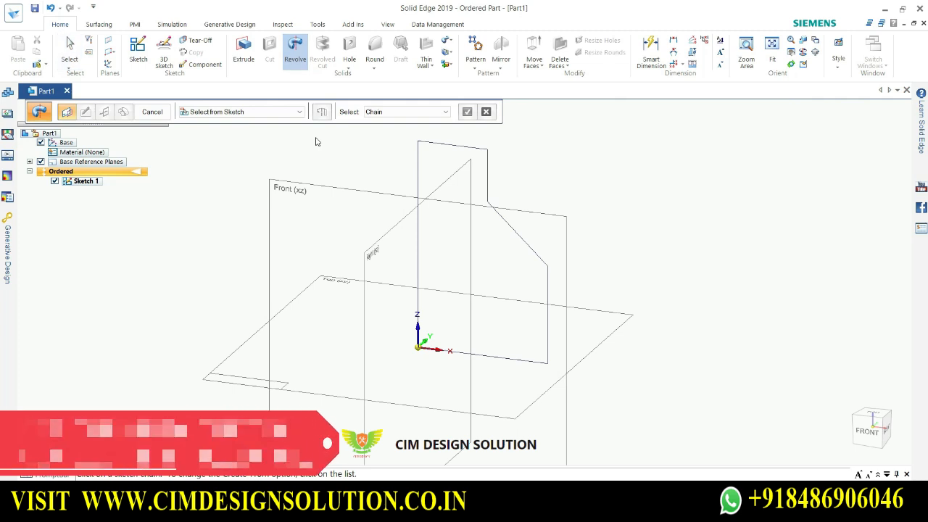
pyautogui.click(283, 112)
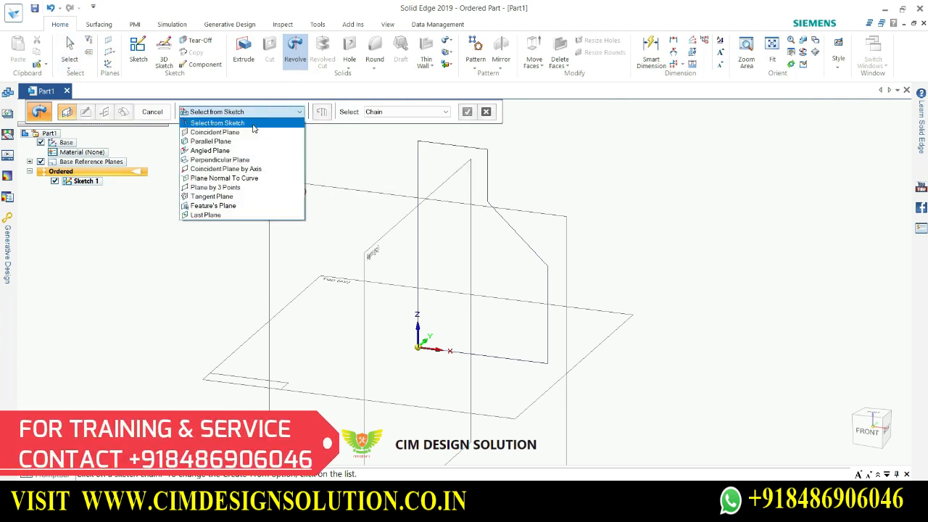
pyautogui.click(253, 124)
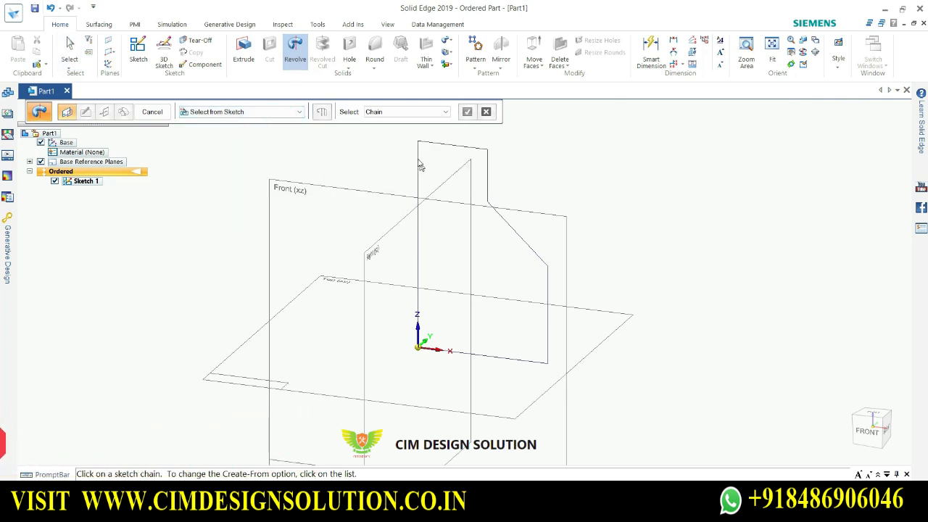
pyautogui.click(403, 115)
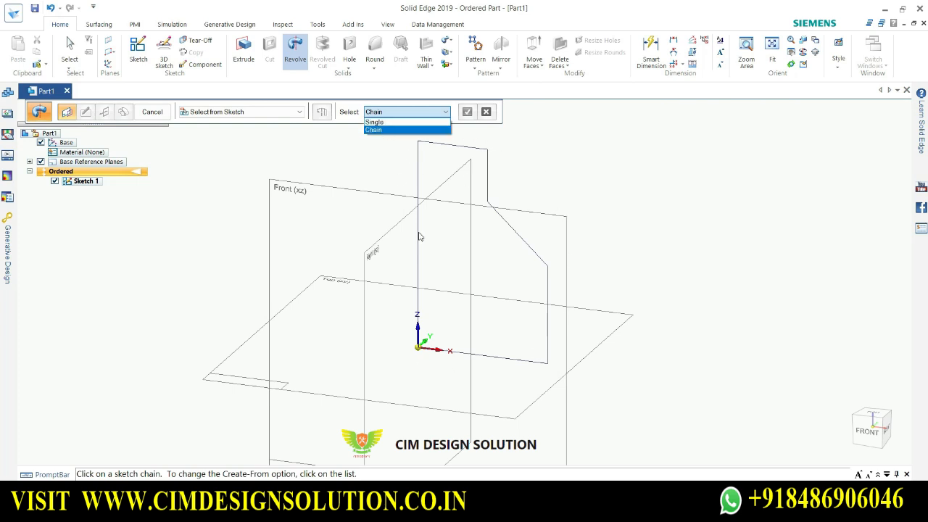
pyautogui.click(376, 130)
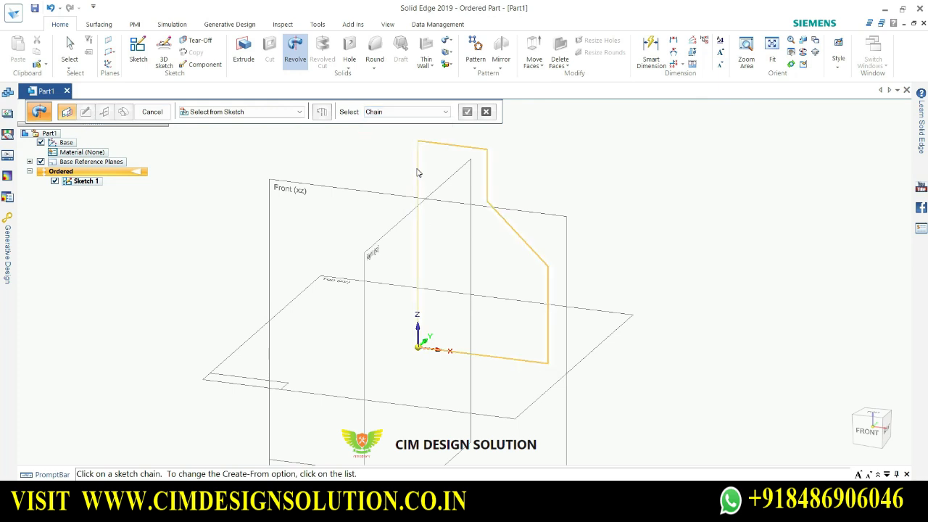
pyautogui.click(419, 174)
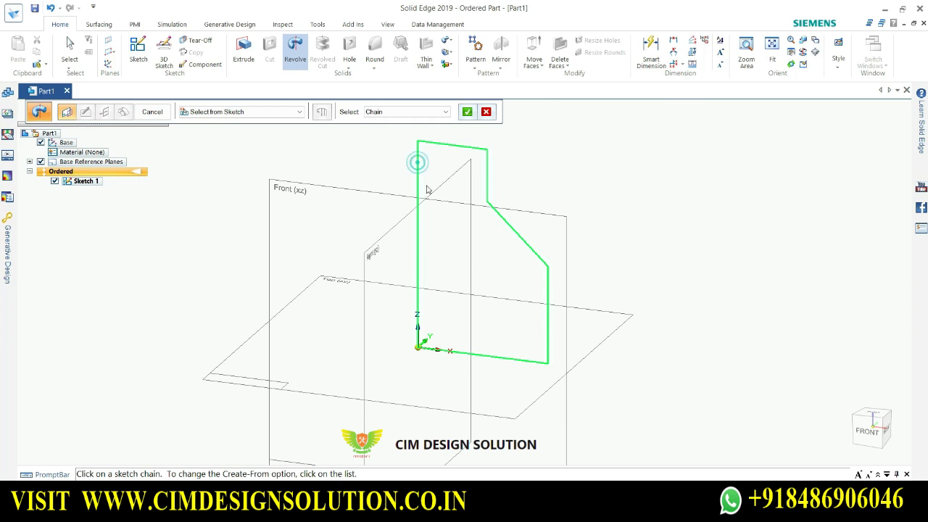
# Accept the profile chain and use its vertical line on the Z axis as the revolve axis
pyautogui.click(322, 113)
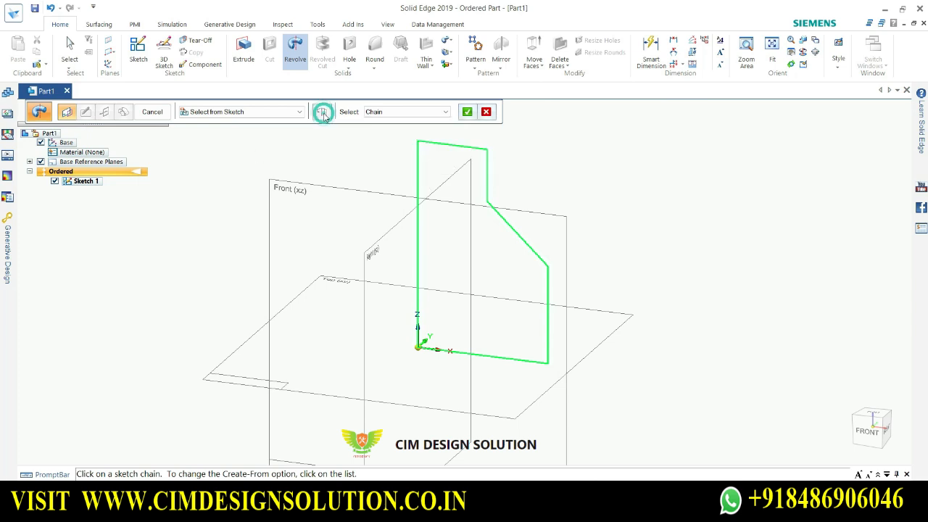
pyautogui.click(419, 167)
pyautogui.click(470, 113)
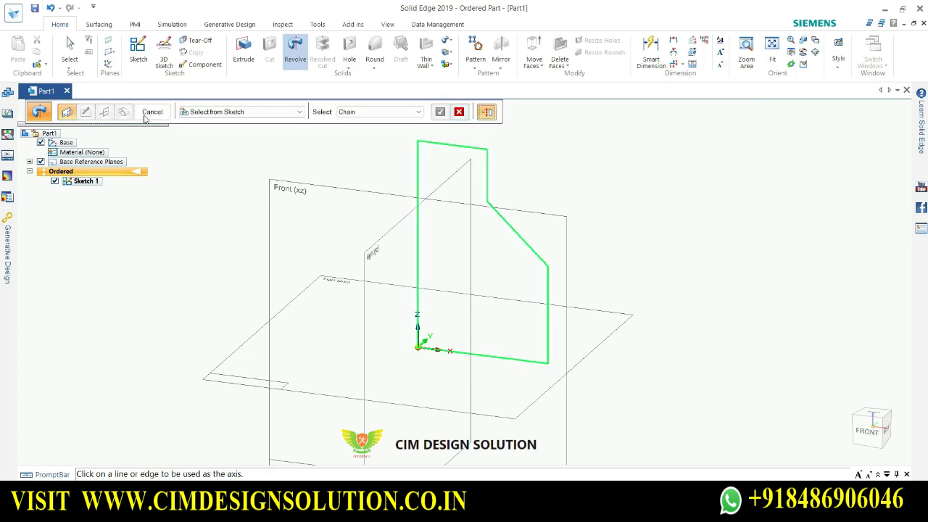
pyautogui.click(418, 163)
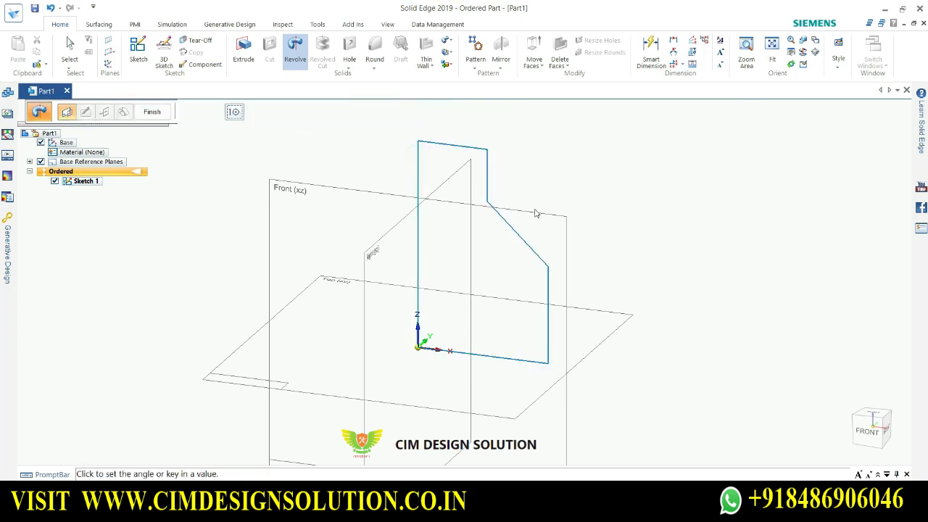
# Set the revolve angle to 360° for the stepped profile
pyautogui.scroll(-3, 353, 215)
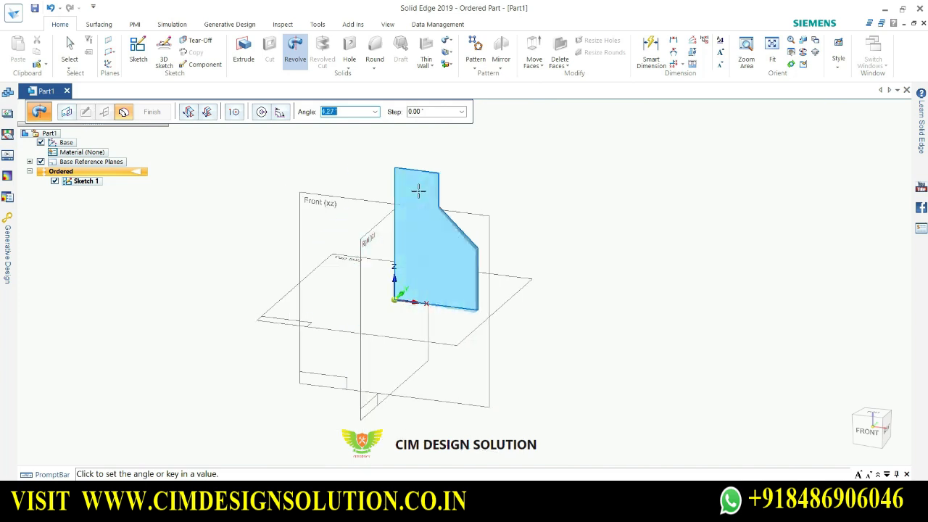
pyautogui.moveTo(418, 191); pyautogui.dragTo(301, 228, button='middle')
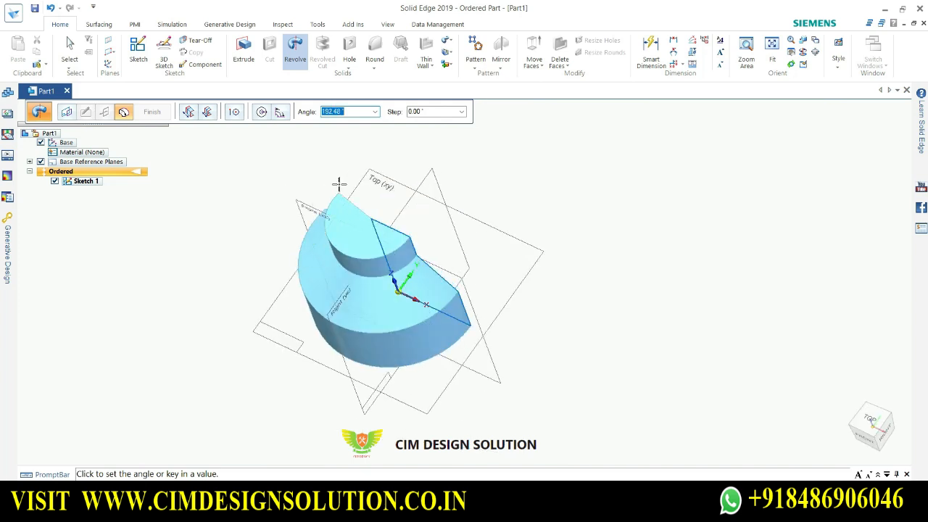
pyautogui.click(348, 111)
pyautogui.moveTo(346, 113); pyautogui.dragTo(321, 116)
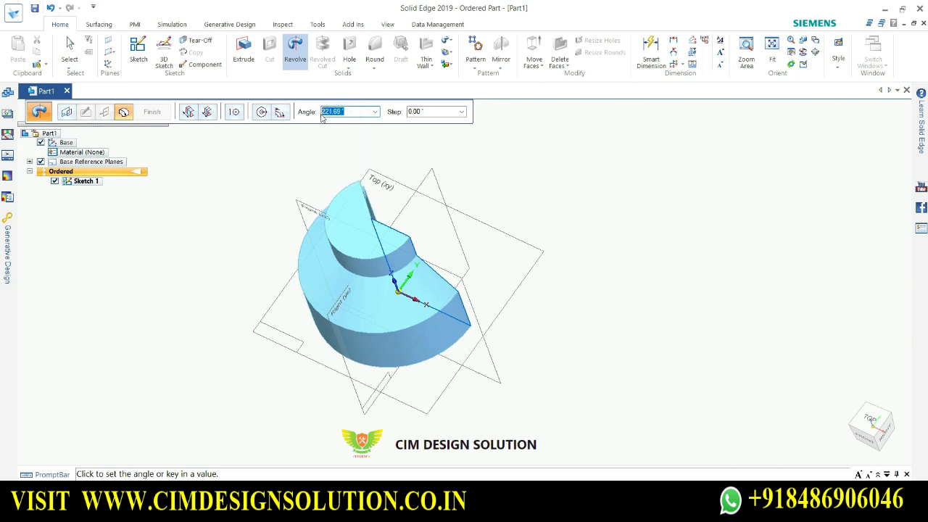
pyautogui.press('Tab')
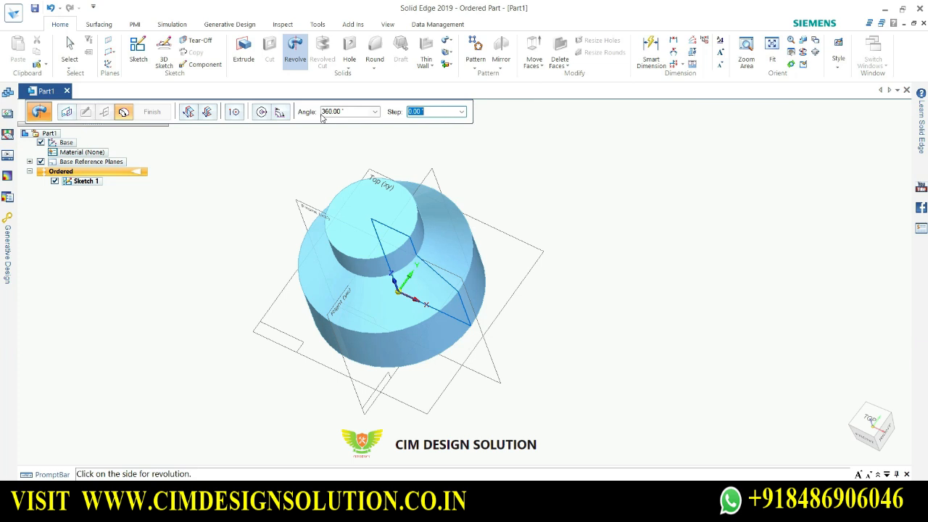
# Set the revolve angle to 270° and view the partial revolution from above
pyautogui.click(353, 113)
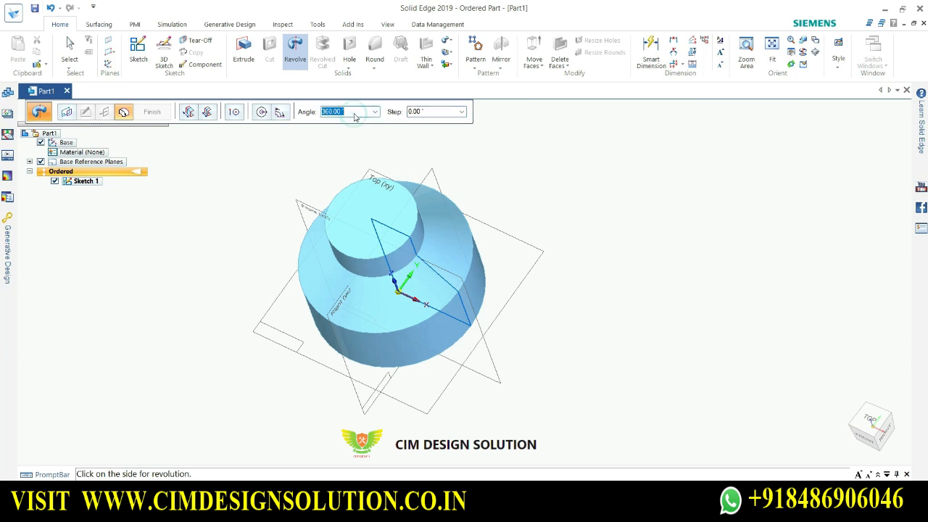
pyautogui.press('BackSpace')
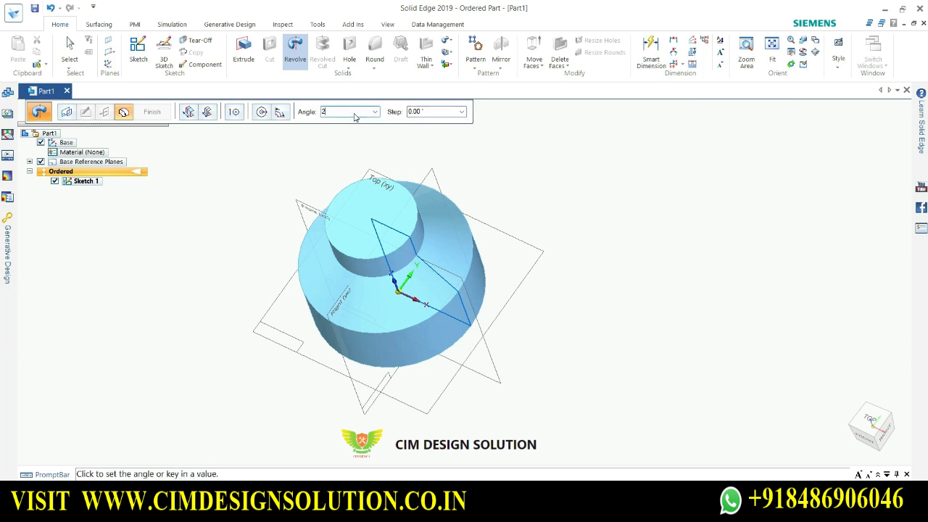
pyautogui.write('270')
pyautogui.press('Tab')
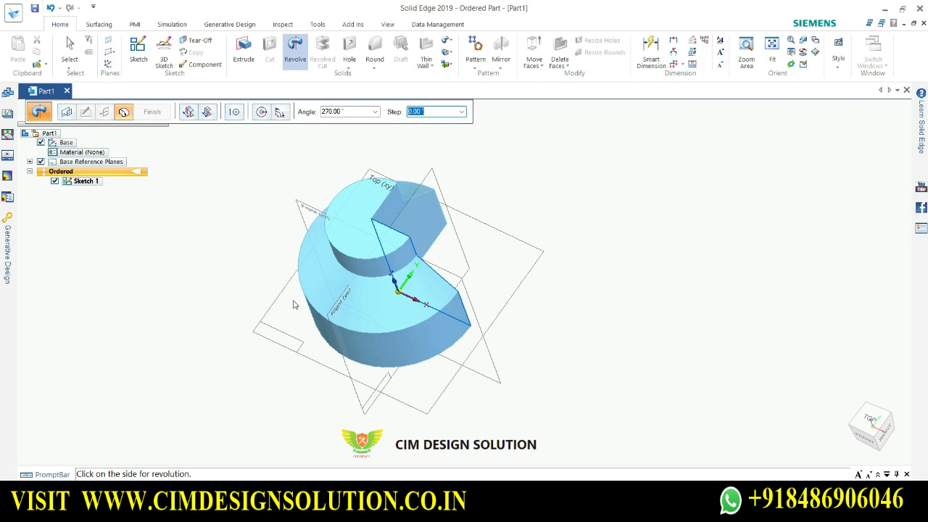
pyautogui.moveTo(293, 304); pyautogui.dragTo(300, 342, button='middle')
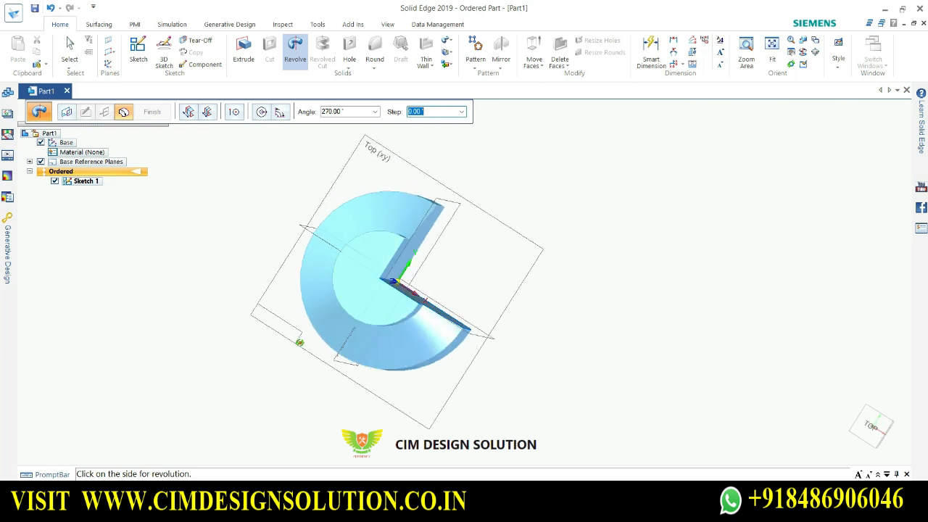
# Switch the revolve to non-symmetric extent and set its angle to 360°
pyautogui.click(189, 112)
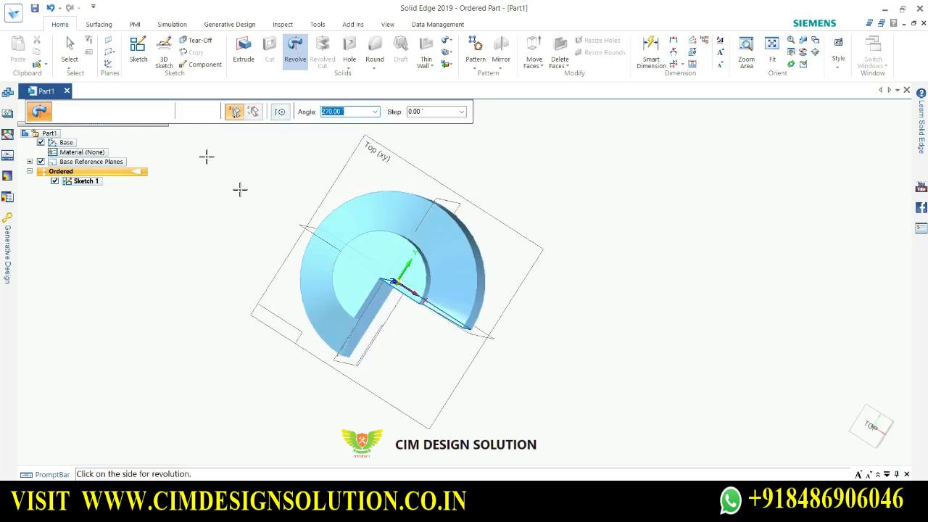
pyautogui.hotkey('ctrl', 'i')
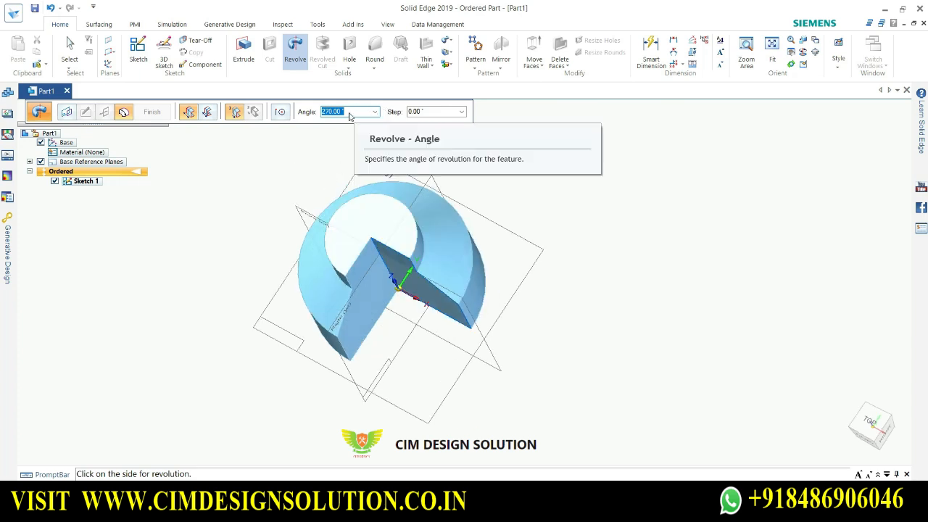
pyautogui.write('360')
pyautogui.press('Tab')
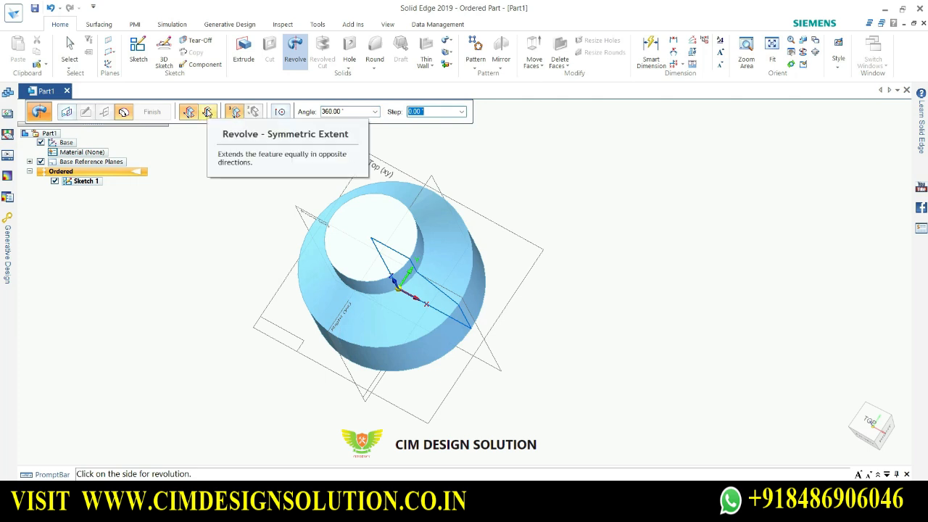
# Try the symmetric extent option on the stepped profile's revolve and exit the command
pyautogui.click(207, 112)
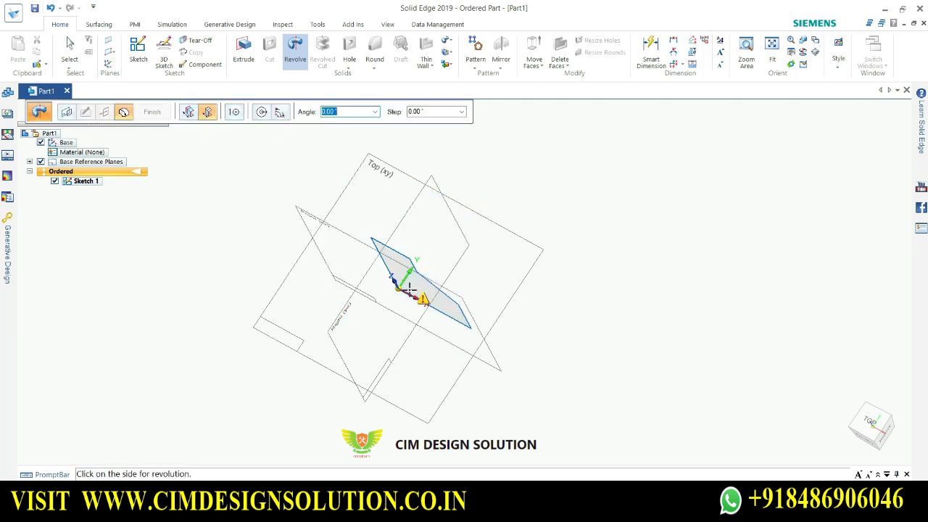
pyautogui.scroll(2, 405, 287)
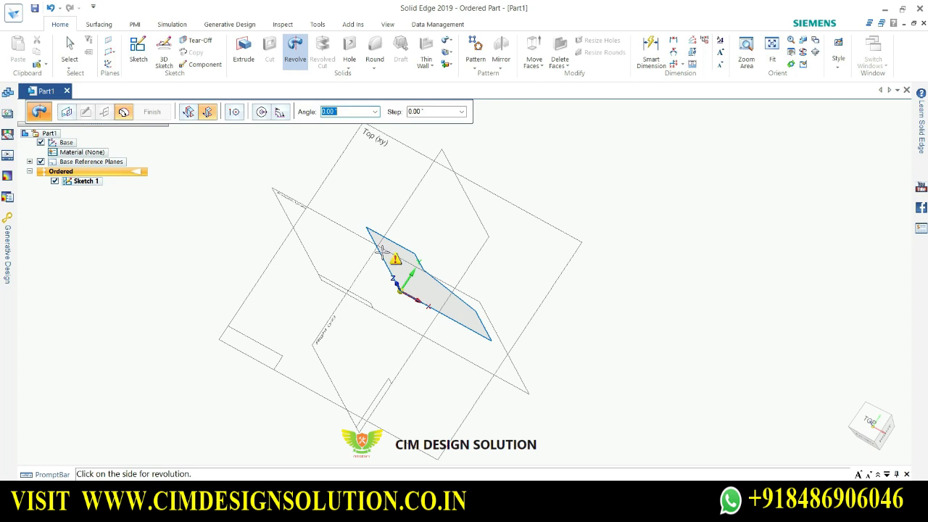
pyautogui.moveTo(478, 319)
pyautogui.mouseDown(button='middle')
pyautogui.moveTo(449, 348)
pyautogui.moveTo(470, 319)
pyautogui.mouseUp(button='middle')
pyautogui.scroll(-2, 456, 222)
pyautogui.scroll(2, 456, 222)
pyautogui.scroll(-3, 456, 237)
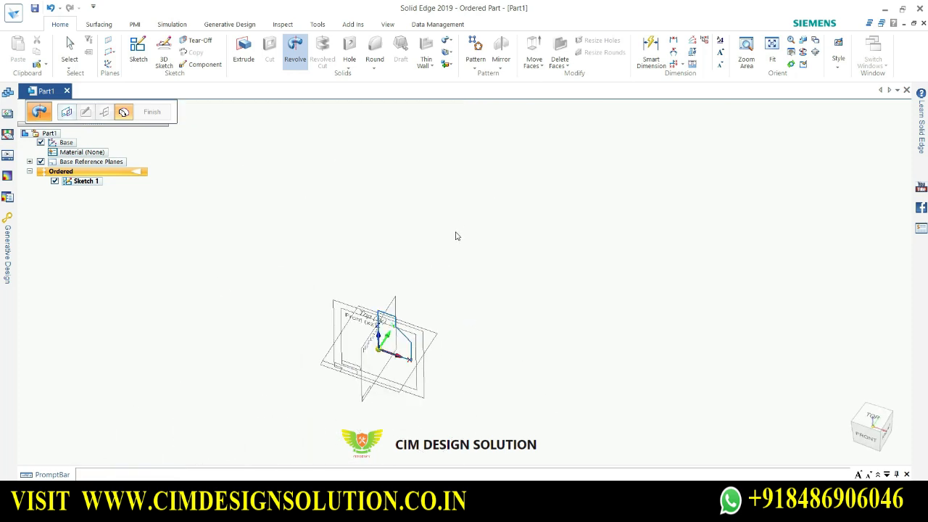
pyautogui.scroll(2, 286, 377)
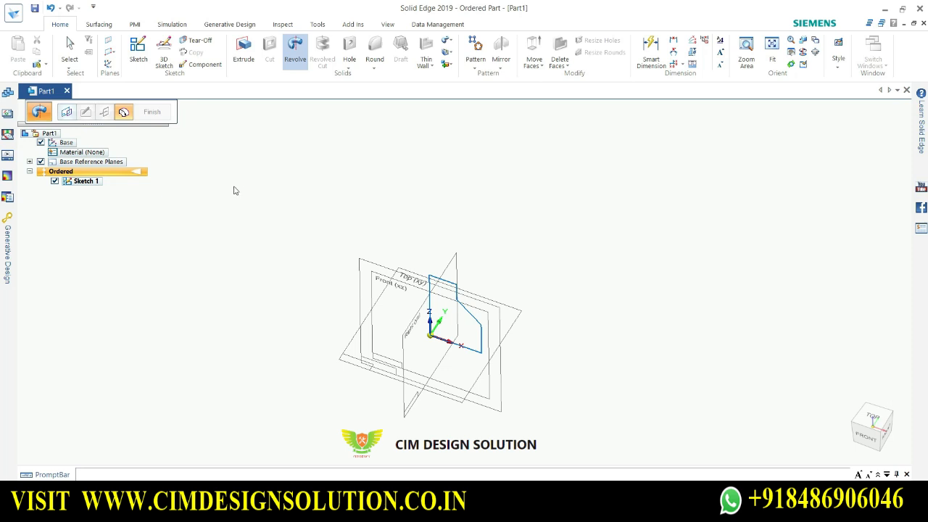
pyautogui.press('Escape')
pyautogui.scroll(4, 460, 381)
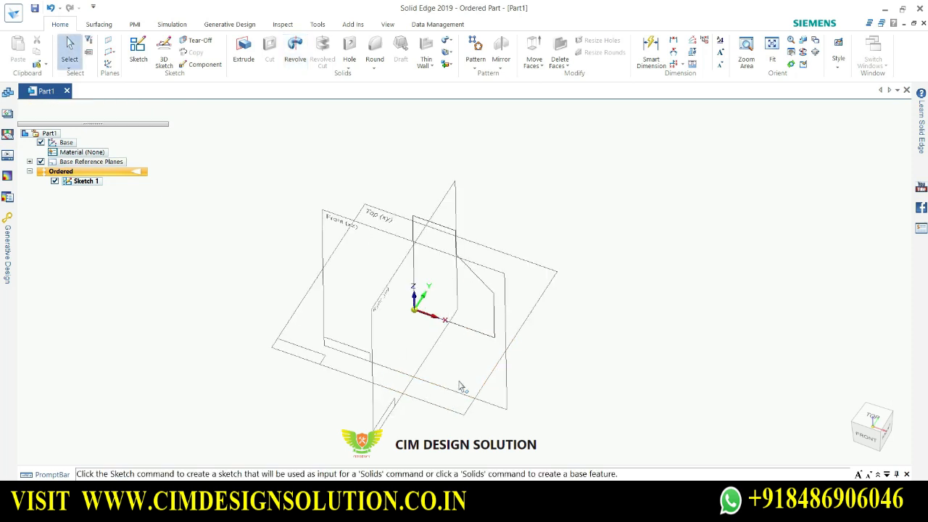
pyautogui.click(294, 49)
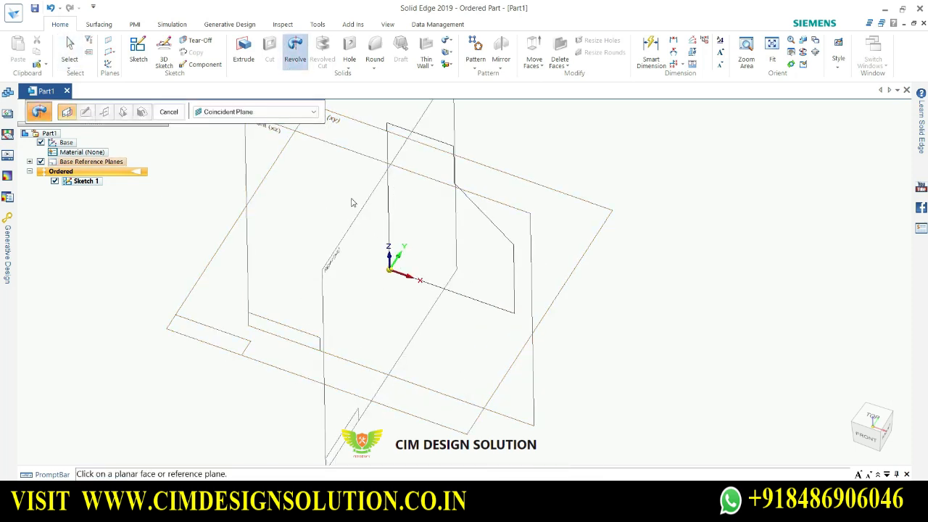
pyautogui.click(389, 187)
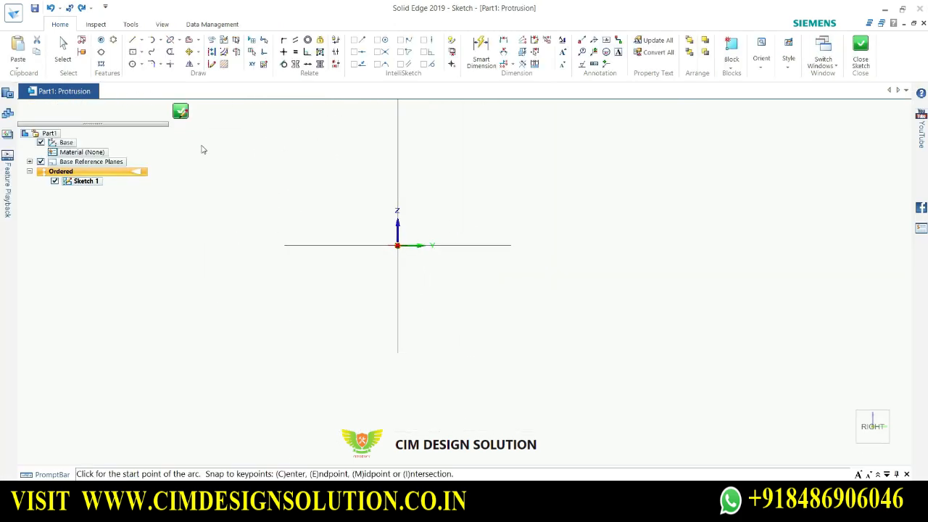
pyautogui.click(861, 49)
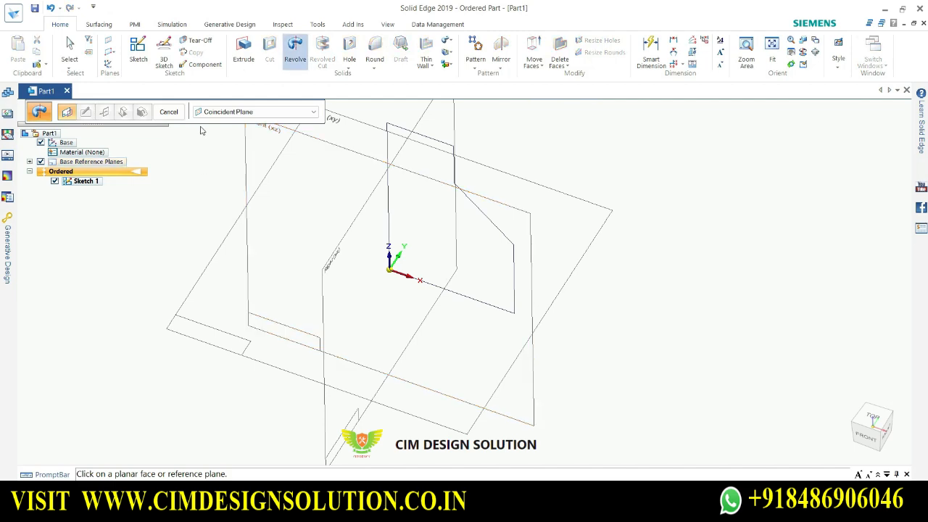
pyautogui.click(180, 114)
# Try to revolve the closed stepped profile, selecting it as a chain from the existing sketch
pyautogui.click(295, 62)
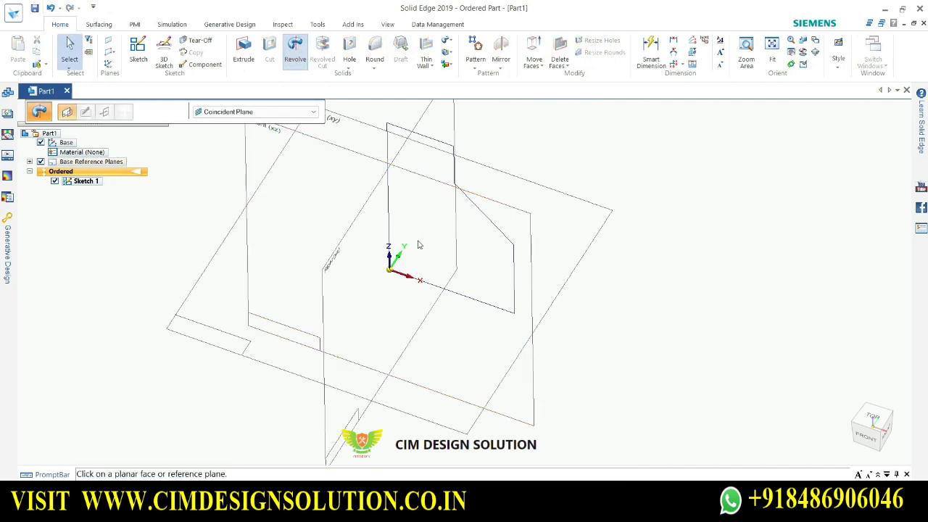
pyautogui.scroll(2, 393, 100)
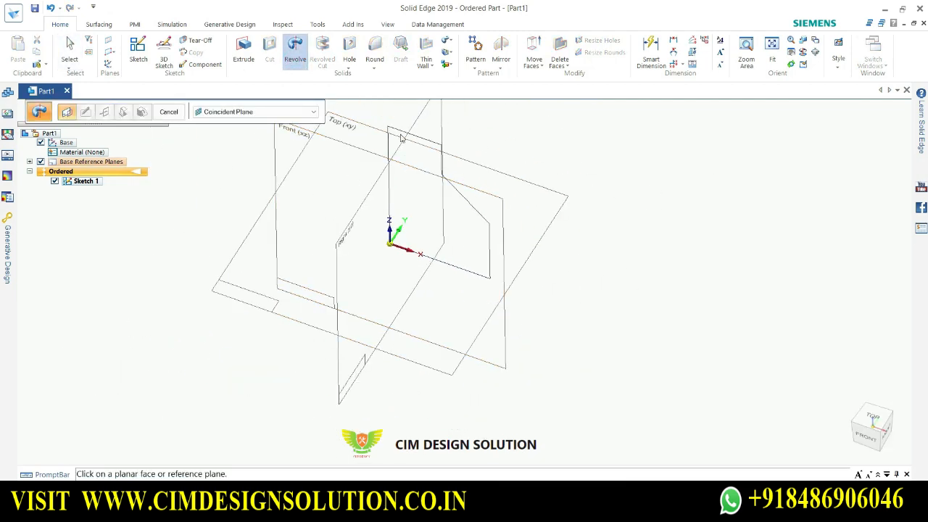
pyautogui.click(238, 114)
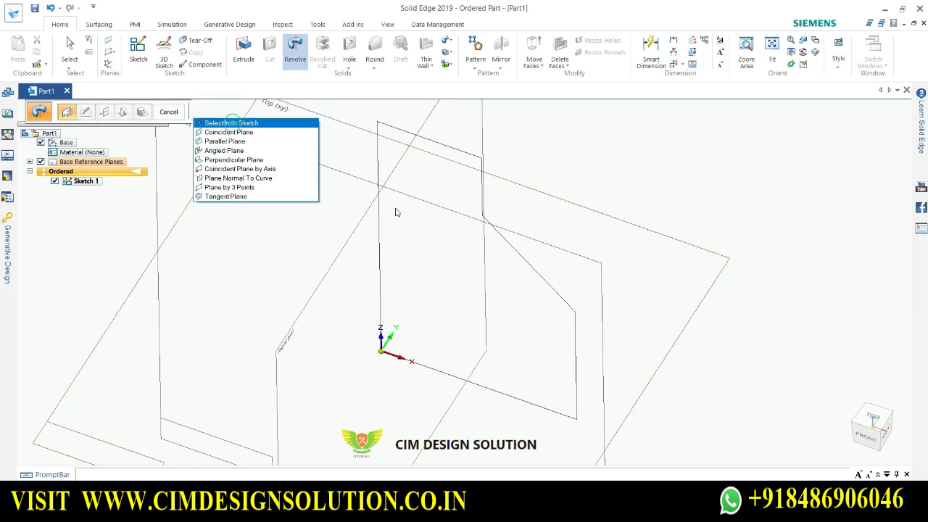
pyautogui.click(231, 122)
pyautogui.click(378, 210)
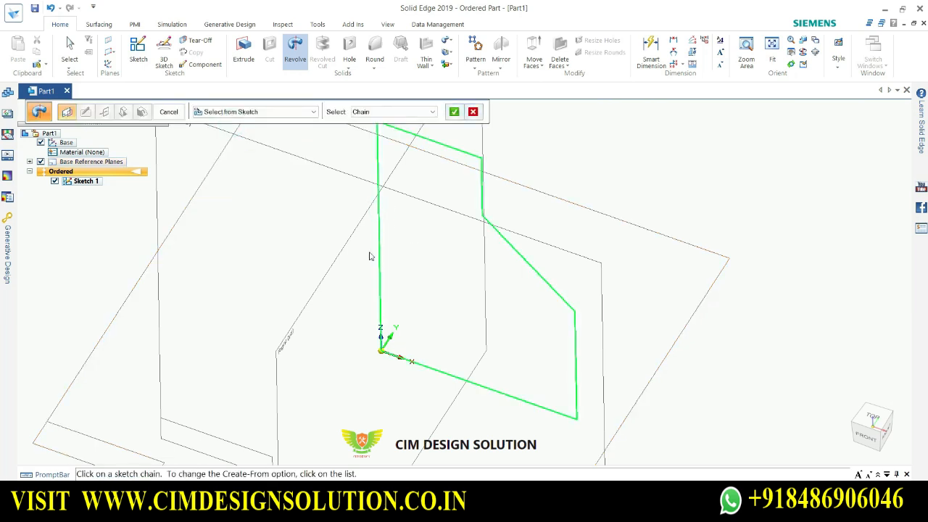
pyautogui.click(454, 111)
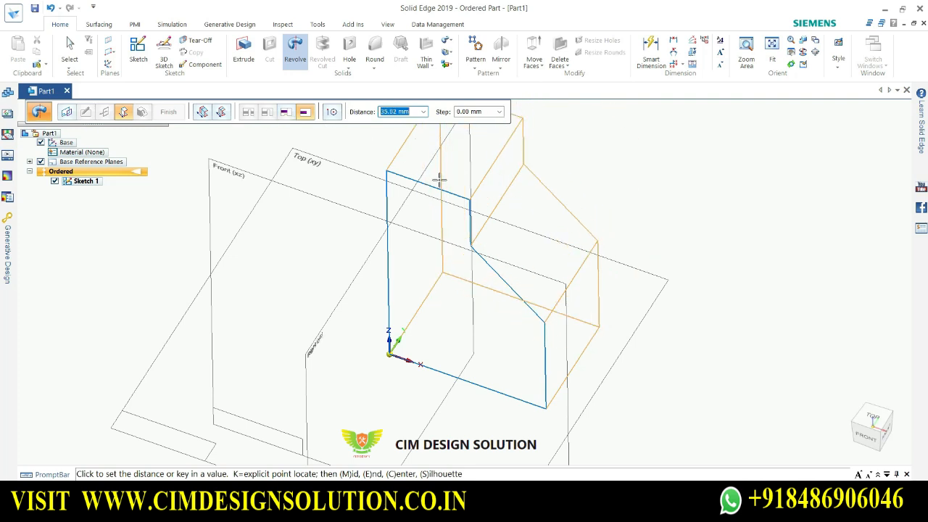
pyautogui.press('Escape')
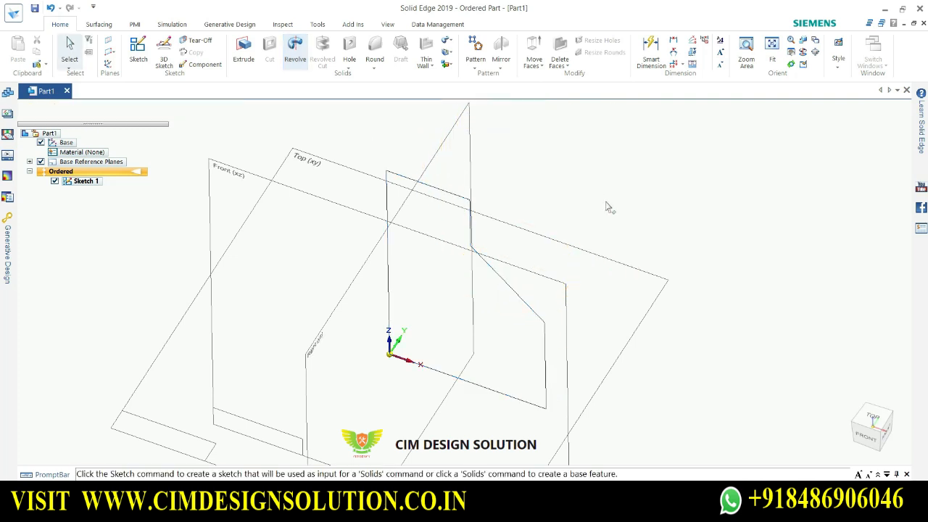
# Try the revolve again with the stepped sketch chain, using the non-symmetric extent option
pyautogui.click(305, 58)
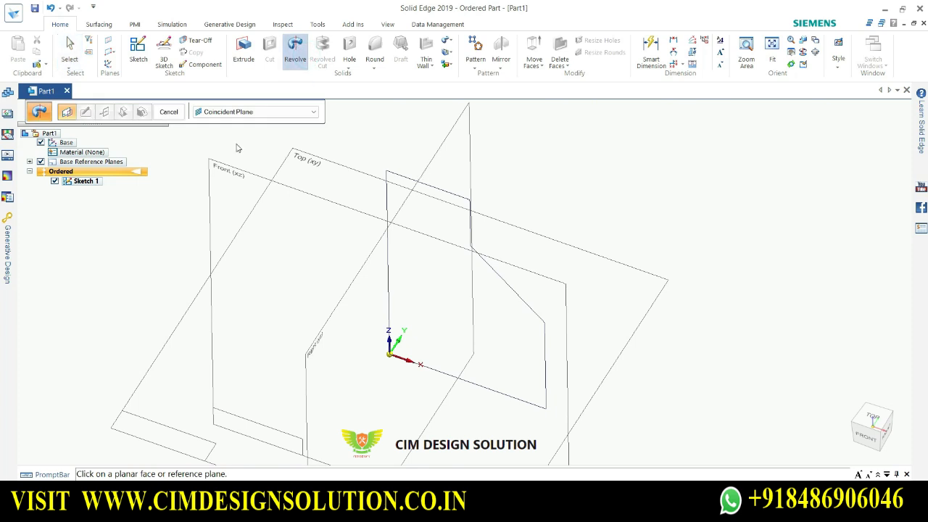
pyautogui.click(253, 114)
pyautogui.click(250, 123)
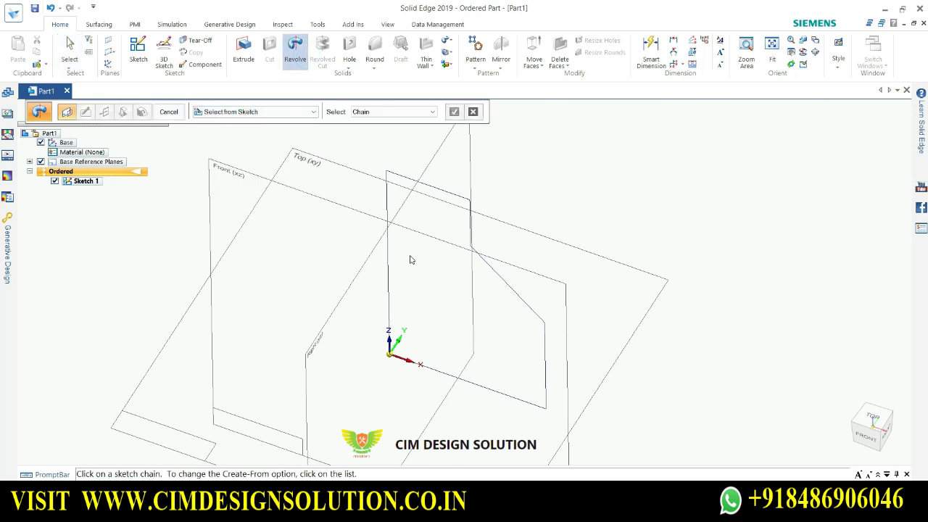
pyautogui.click(387, 244)
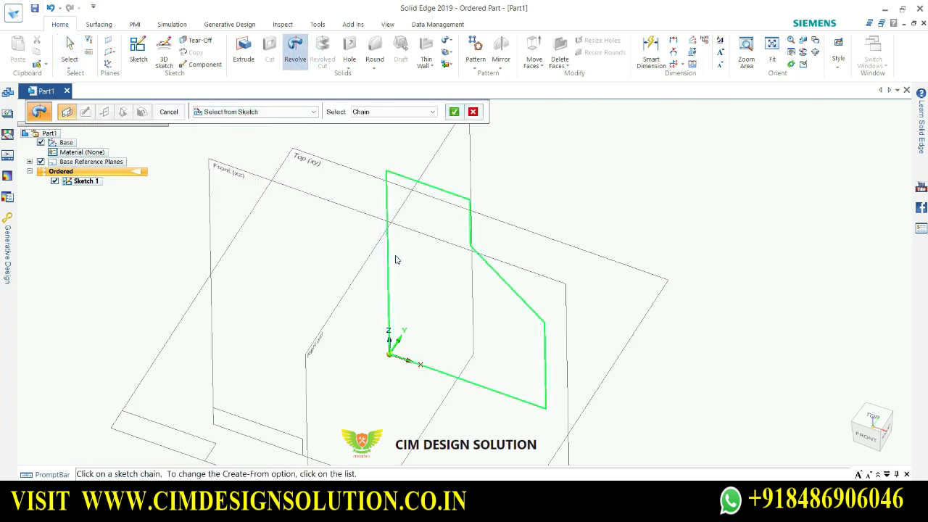
pyautogui.click(454, 111)
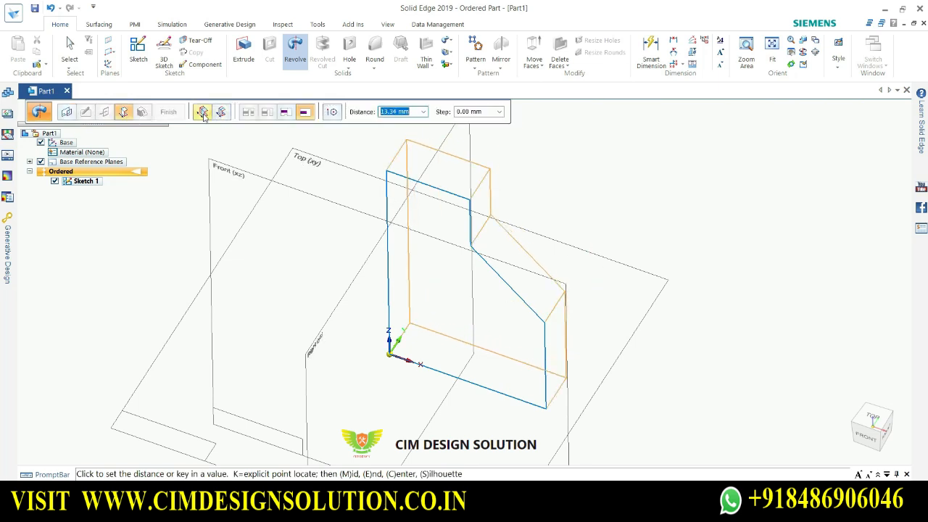
pyautogui.click(203, 113)
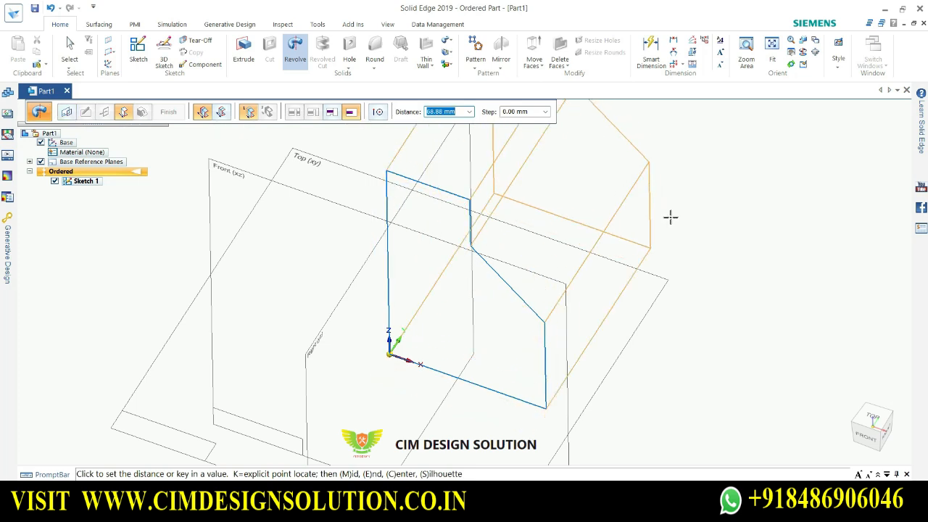
pyautogui.press('Escape')
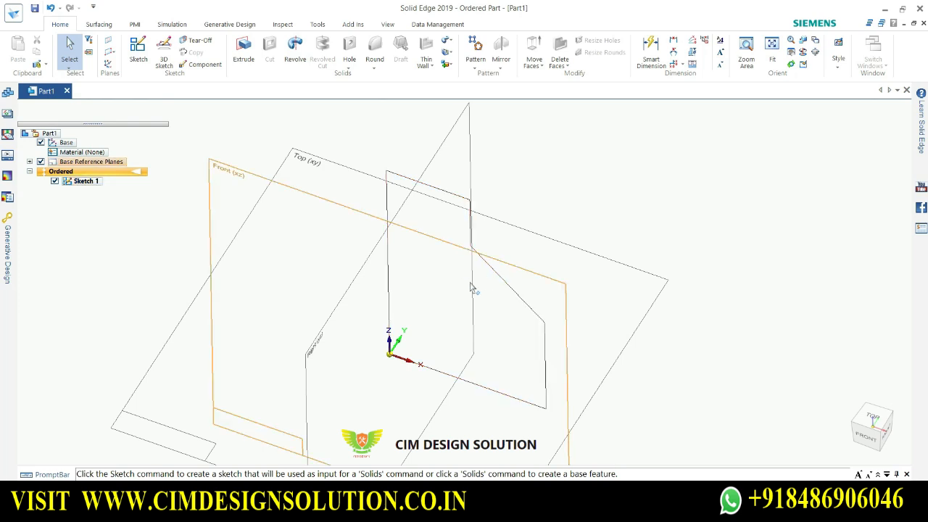
# Retry the revolve with the stepped sketch chain, setting the keypoint option to Center and End Point
pyautogui.click(389, 259)
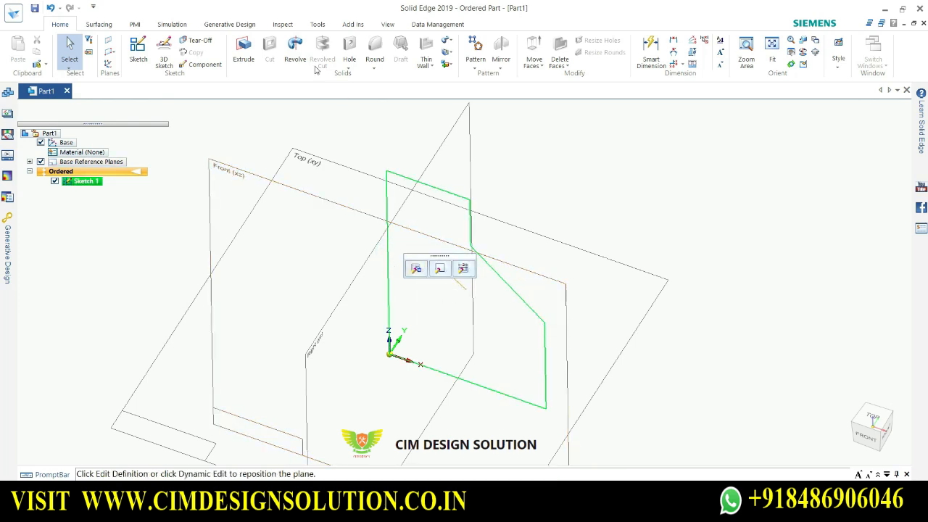
pyautogui.click(417, 269)
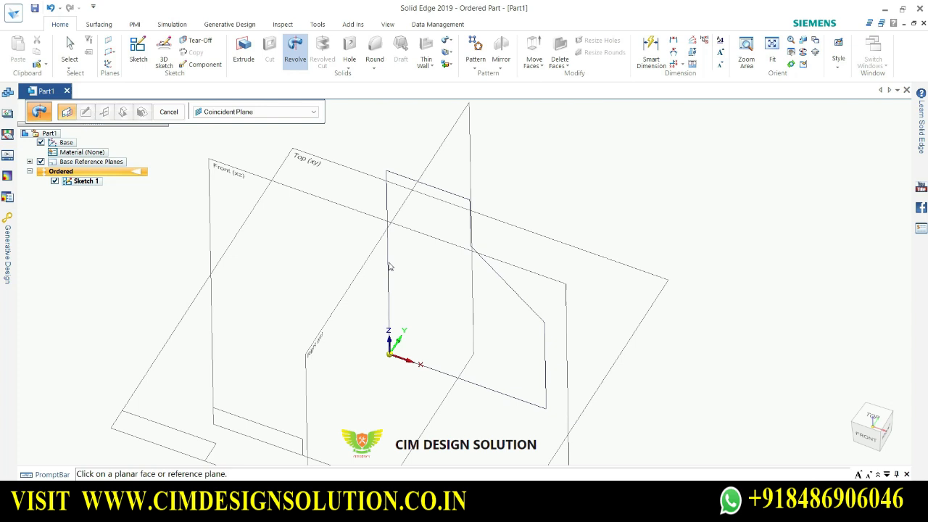
pyautogui.click(290, 111)
pyautogui.click(255, 121)
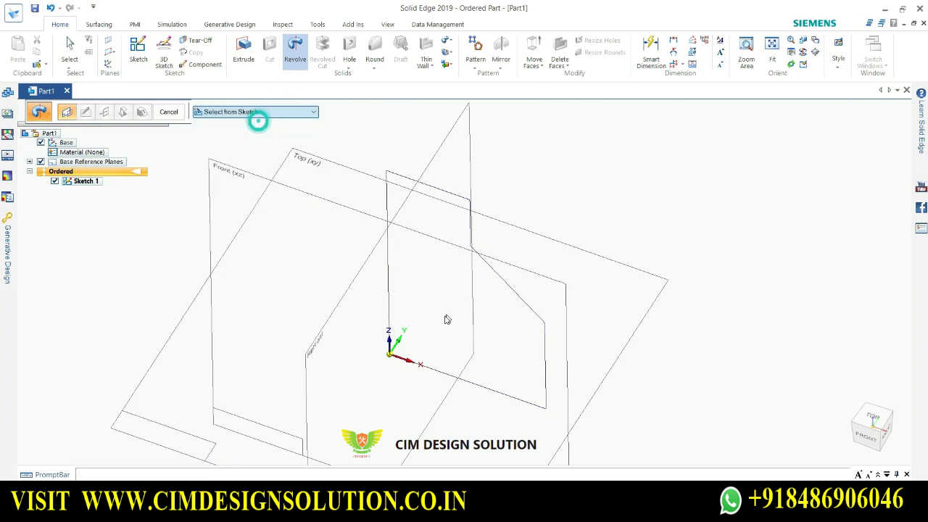
pyautogui.click(387, 251)
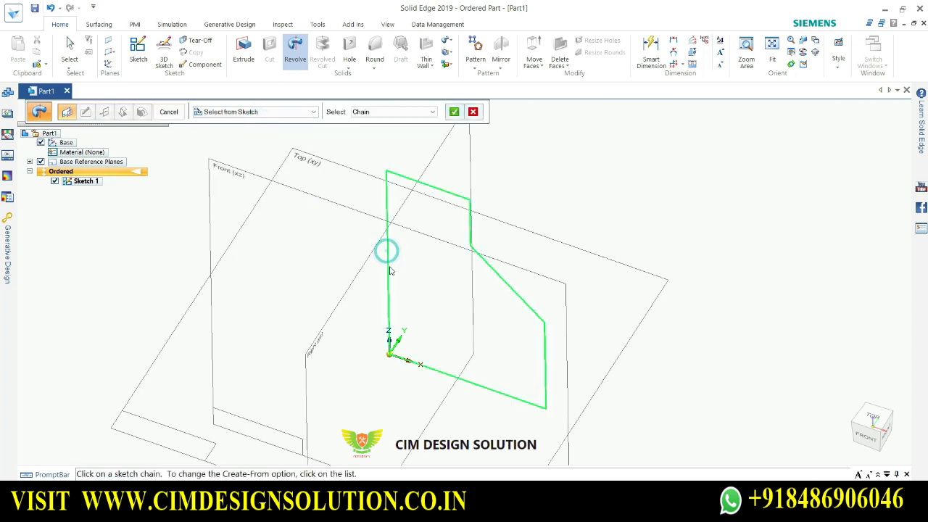
pyautogui.click(456, 113)
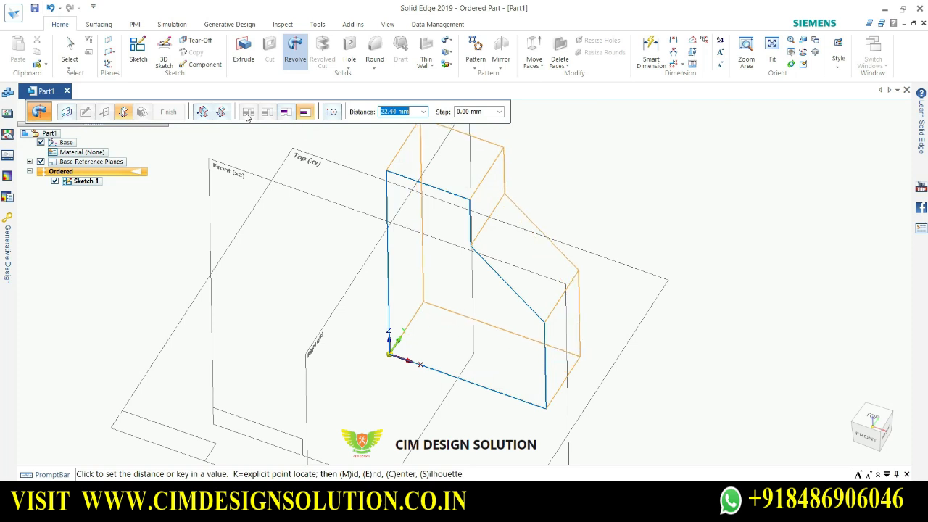
pyautogui.click(332, 112)
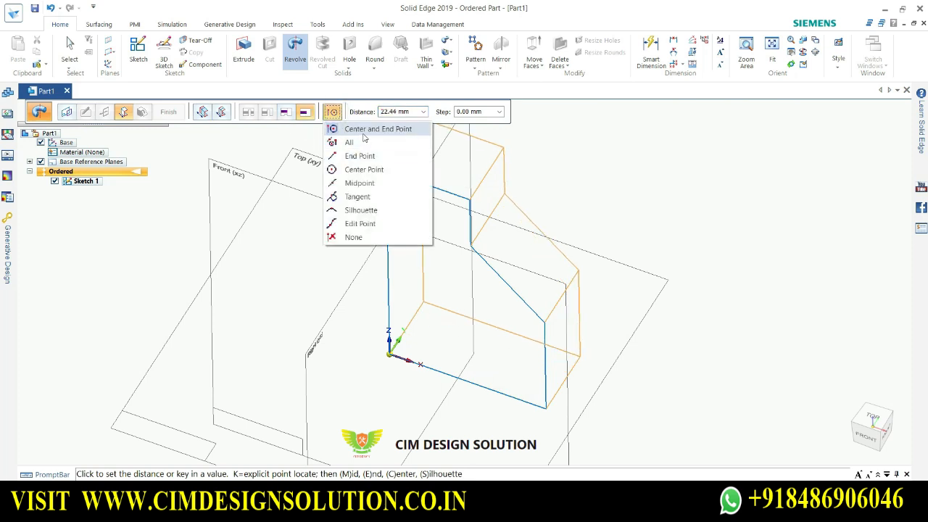
pyautogui.click(365, 131)
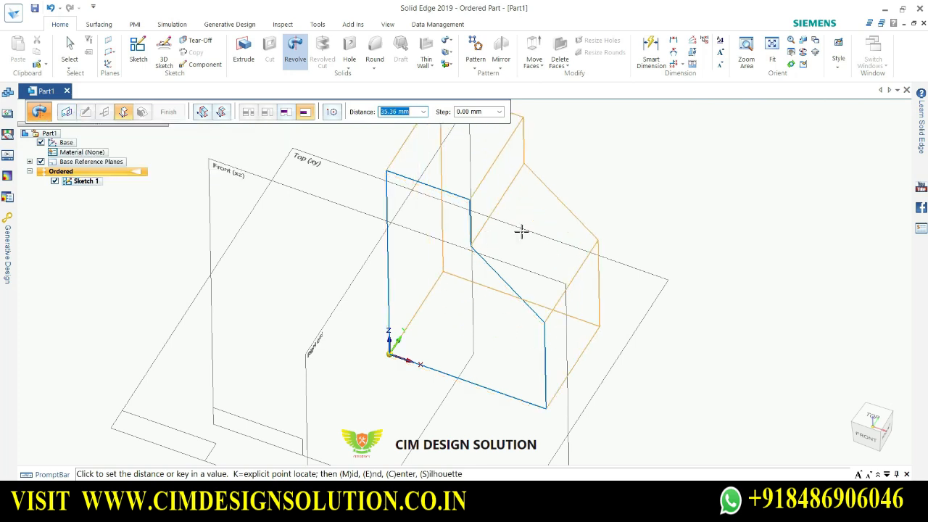
pyautogui.press('Escape')
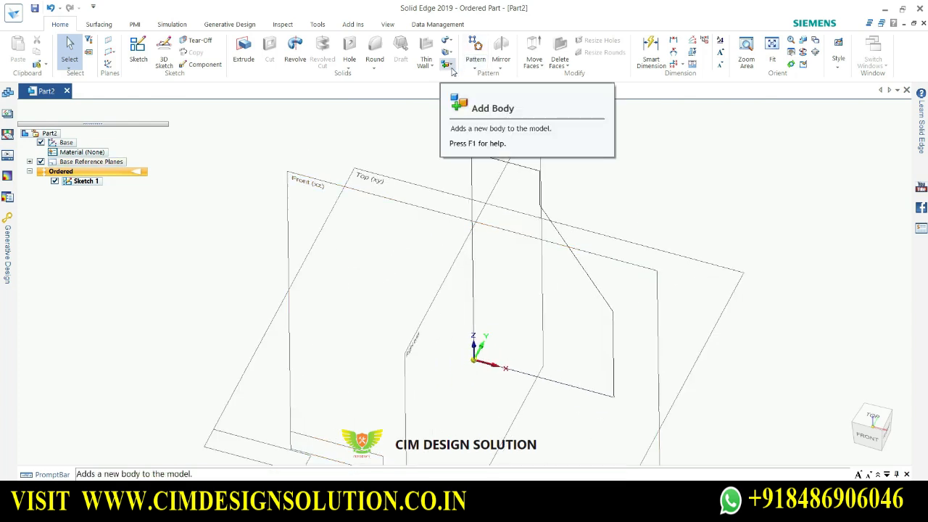
# Start a revolve from the existing sketch in the new part and accept the closed stepped profile chain
pyautogui.moveTo(621, 228); pyautogui.dragTo(662, 230, button='middle')
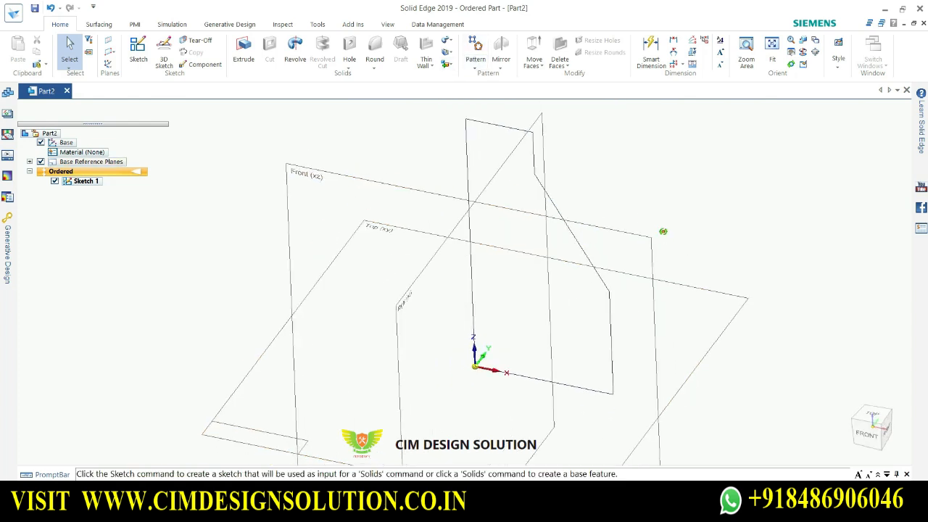
pyautogui.click(295, 51)
pyautogui.scroll(2, 503, 171)
pyautogui.scroll(1, 500, 171)
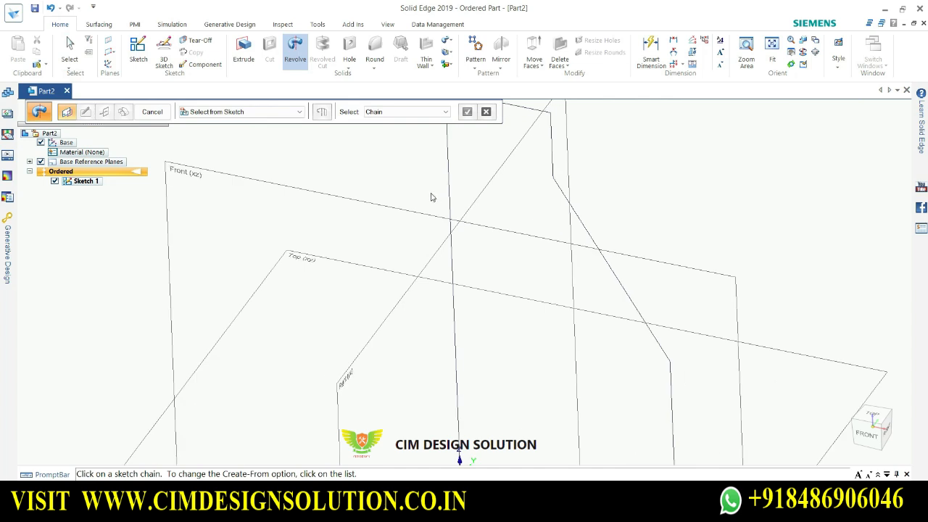
pyautogui.scroll(-1, 431, 195)
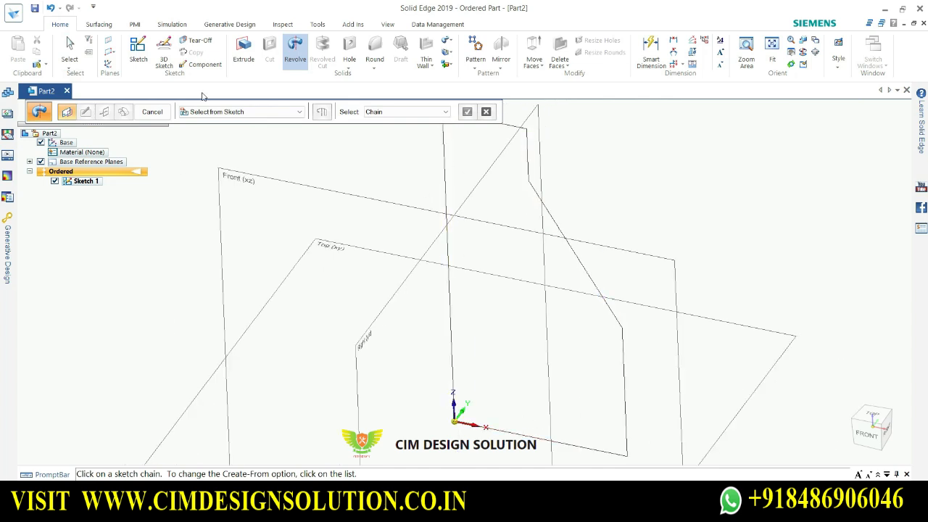
pyautogui.click(444, 152)
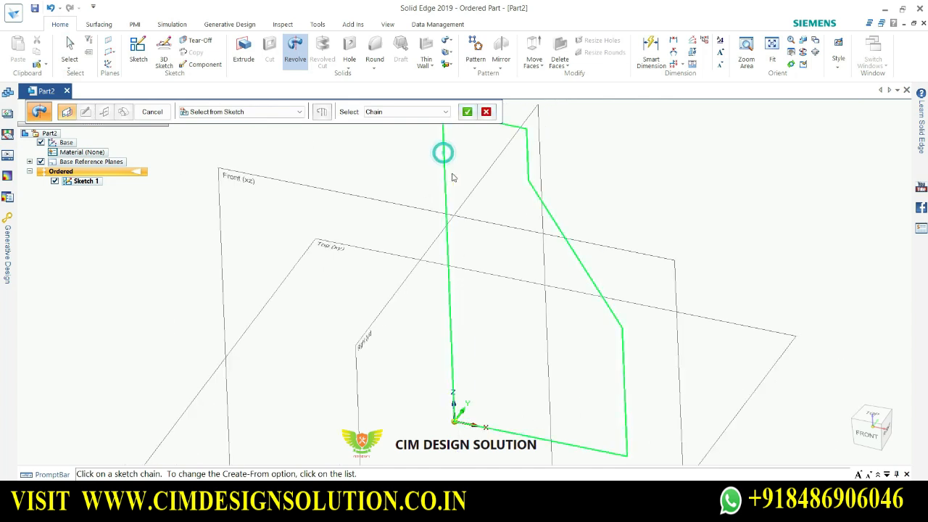
pyautogui.click(467, 113)
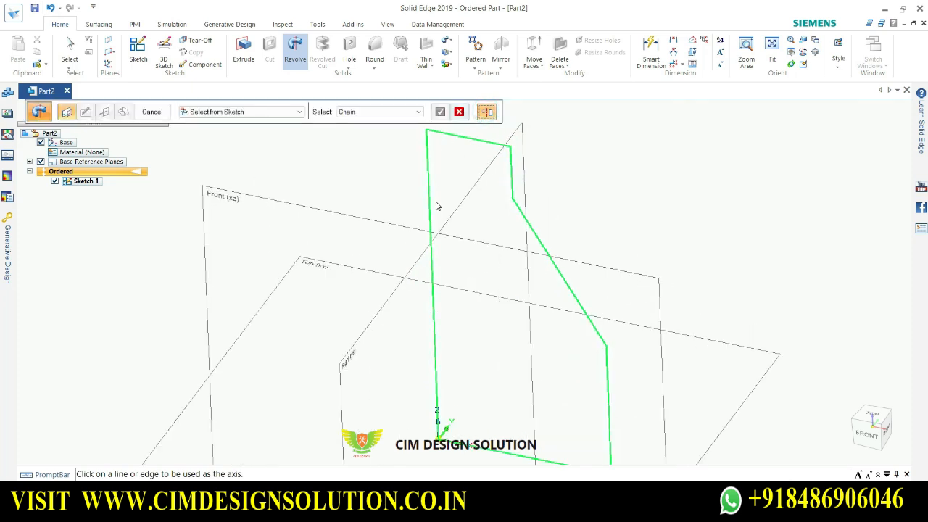
# Use the profile's vertical line on the Z axis as the axis of revolution
pyautogui.scroll(-2, 436, 203)
pyautogui.scroll(2, 458, 165)
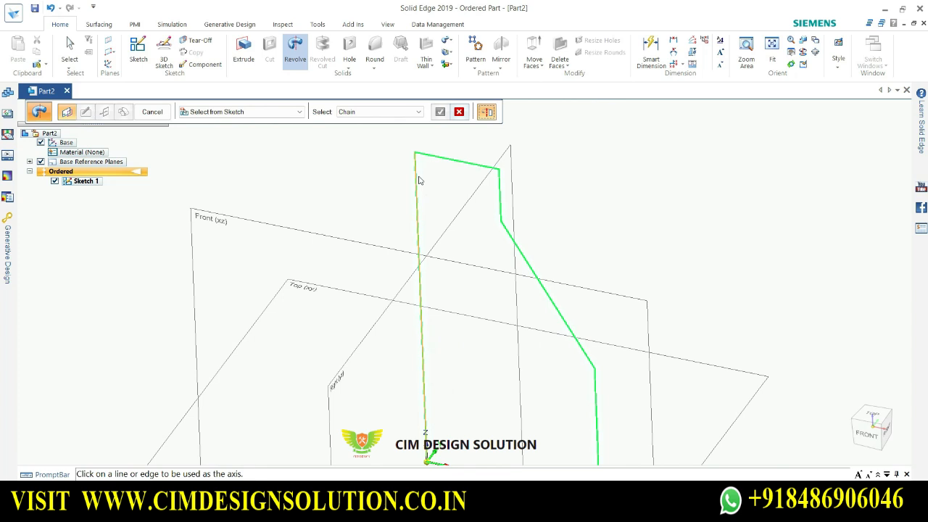
pyautogui.click(417, 181)
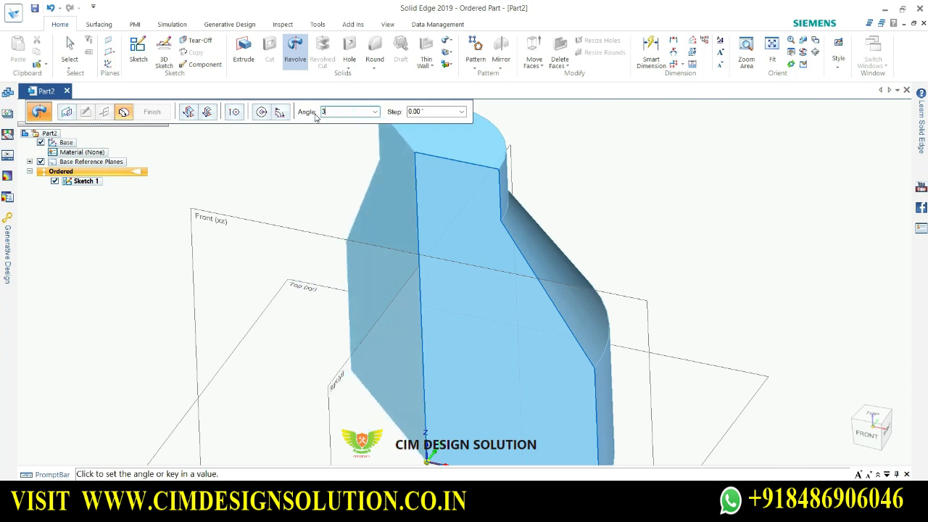
# Revolve the stepped profile 360° about its vertical line on the Z axis and finish the feature
pyautogui.press('Tab')
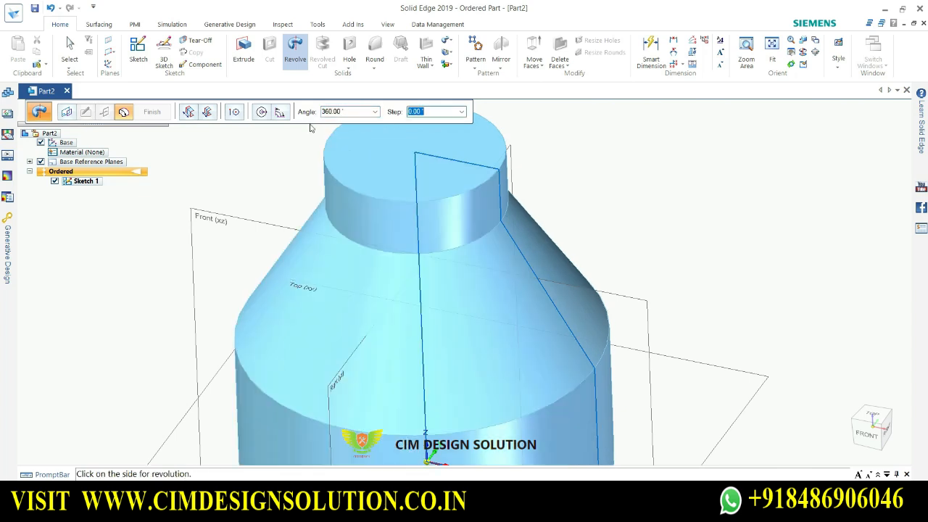
pyautogui.press('Return')
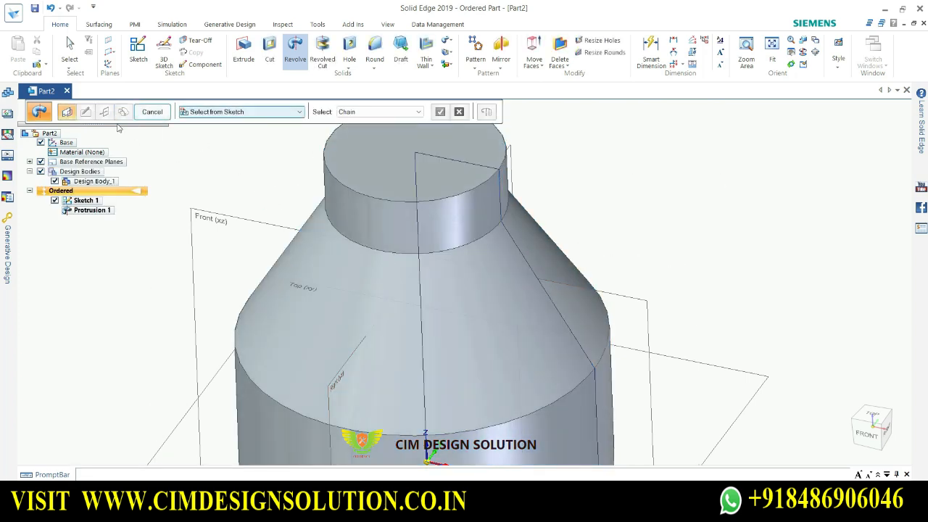
pyautogui.click(152, 112)
pyautogui.click(708, 163)
pyautogui.scroll(-2, 381, 240)
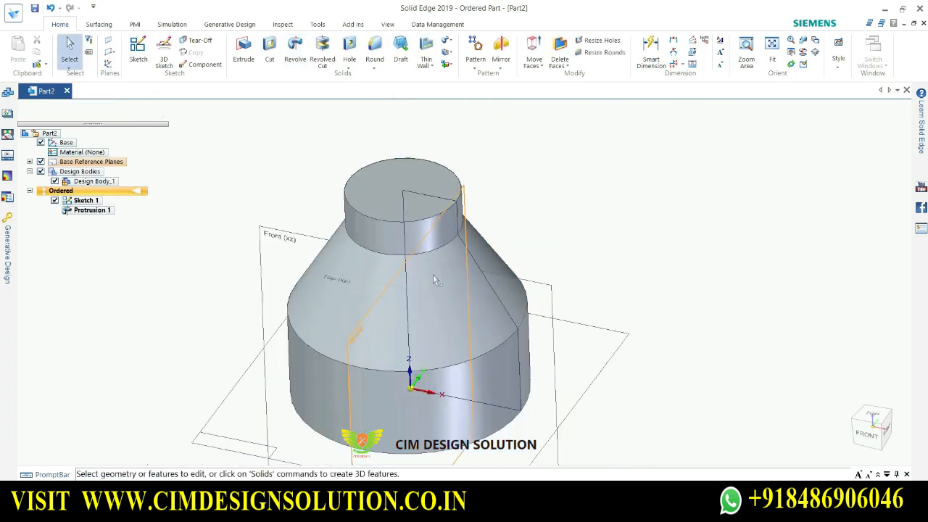
pyautogui.scroll(2, 433, 273)
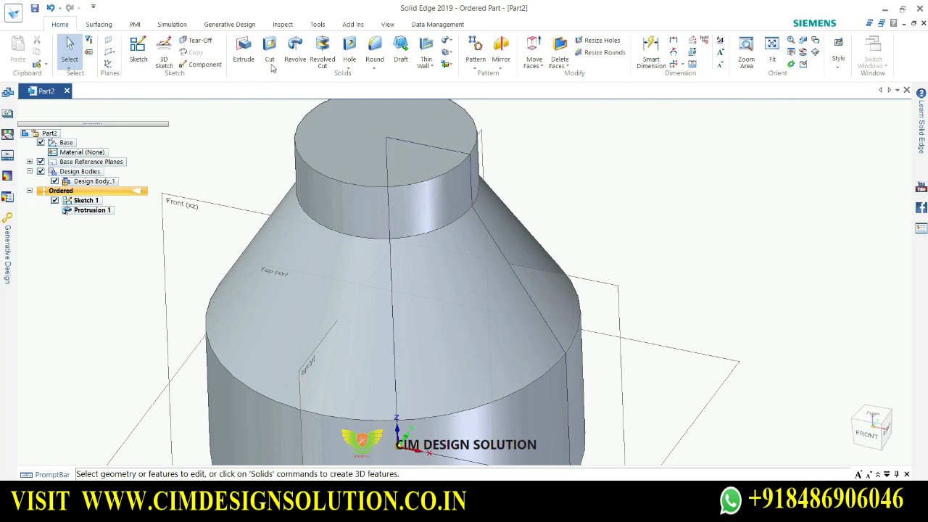
# Undo the last revolve and restart it with the stepped sketch chain, using the profile's bottom line on the X axis as the axis
pyautogui.hotkey('ctrl', 'z')
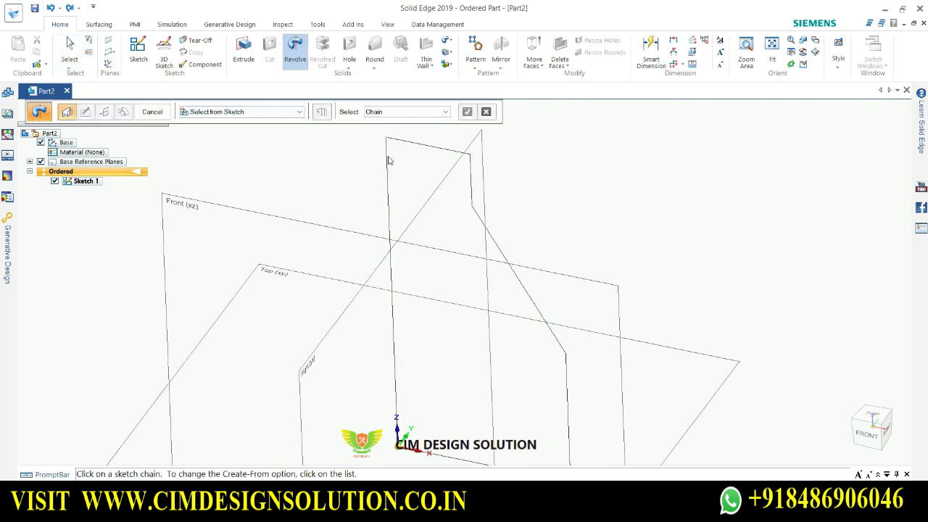
pyautogui.click(390, 167)
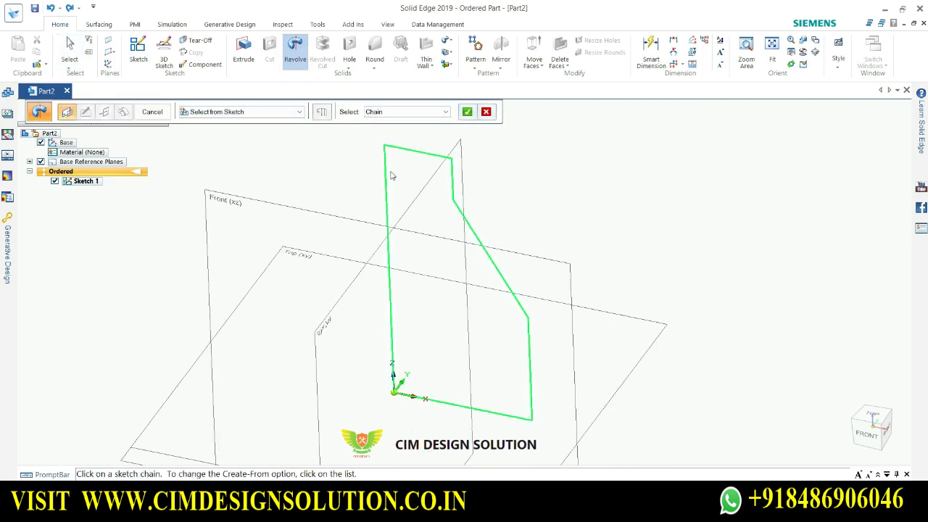
pyautogui.click(468, 114)
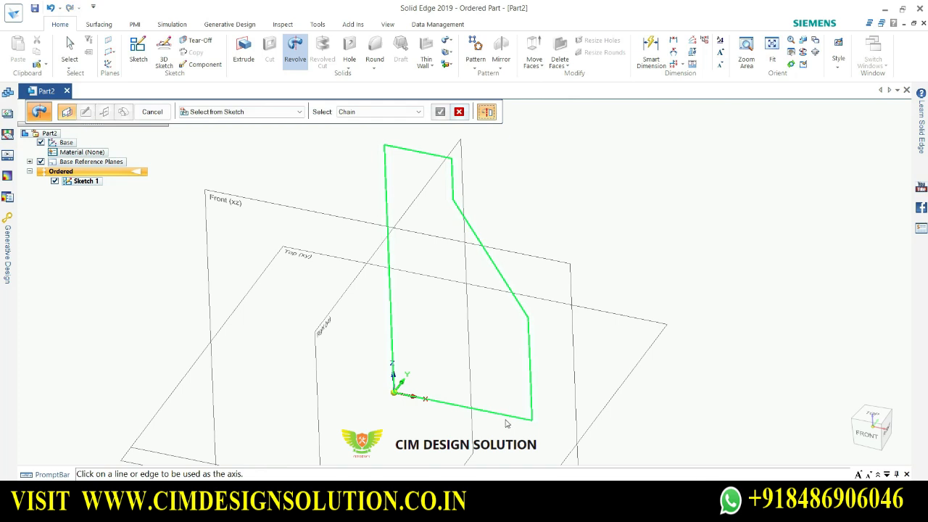
pyautogui.scroll(-2, 442, 328)
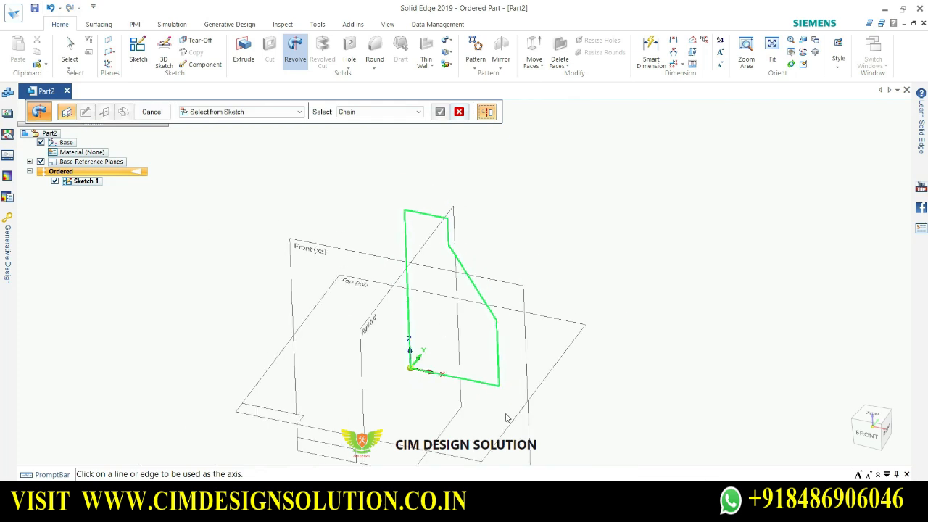
pyautogui.scroll(2, 511, 418)
pyautogui.scroll(-1, 383, 423)
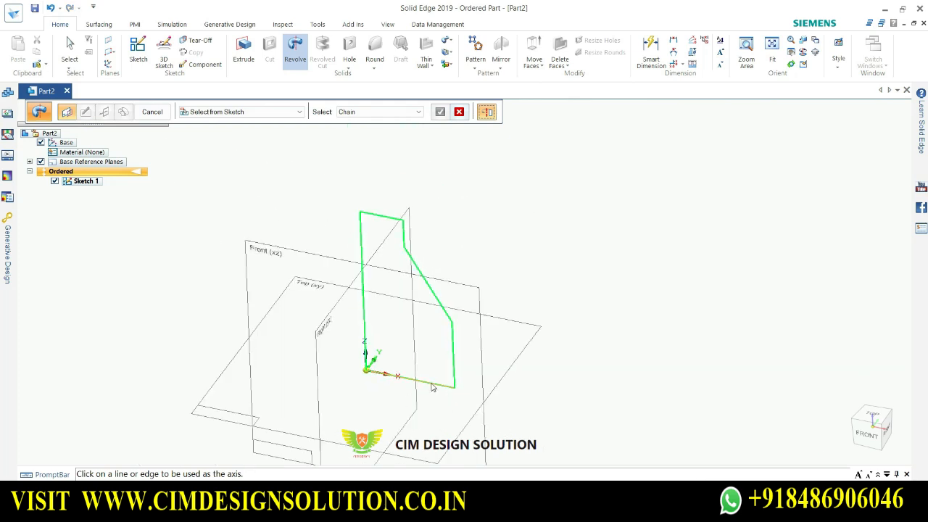
pyautogui.click(431, 387)
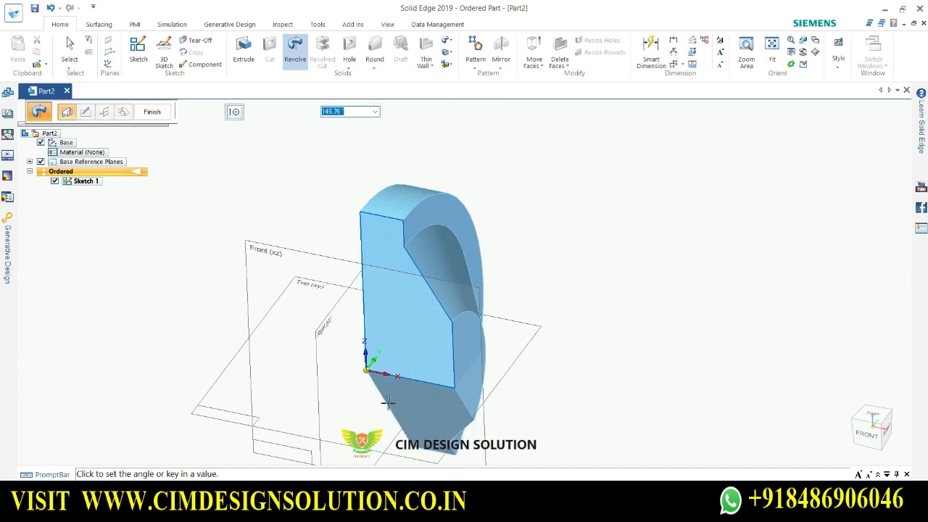
# Try a 360° extent about the bottom line and cancel the revolve
pyautogui.scroll(-1, 390, 374)
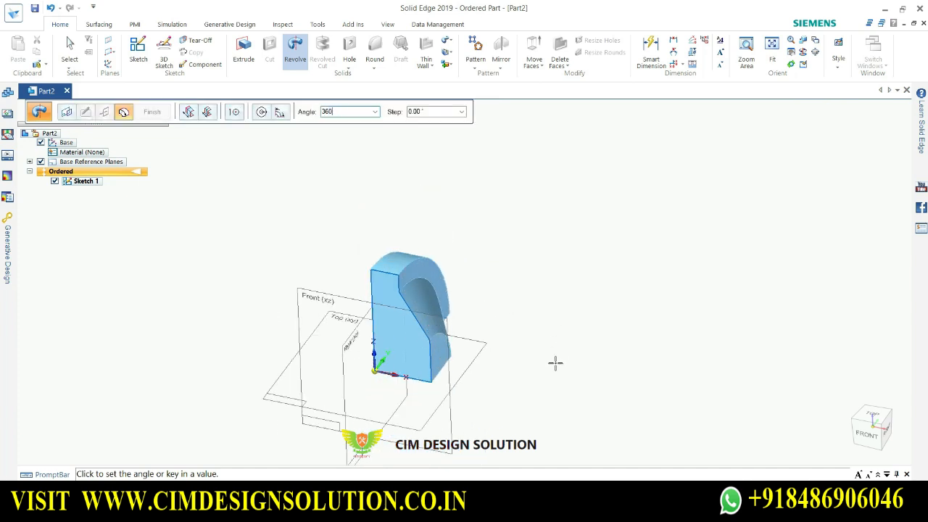
pyautogui.press('Tab')
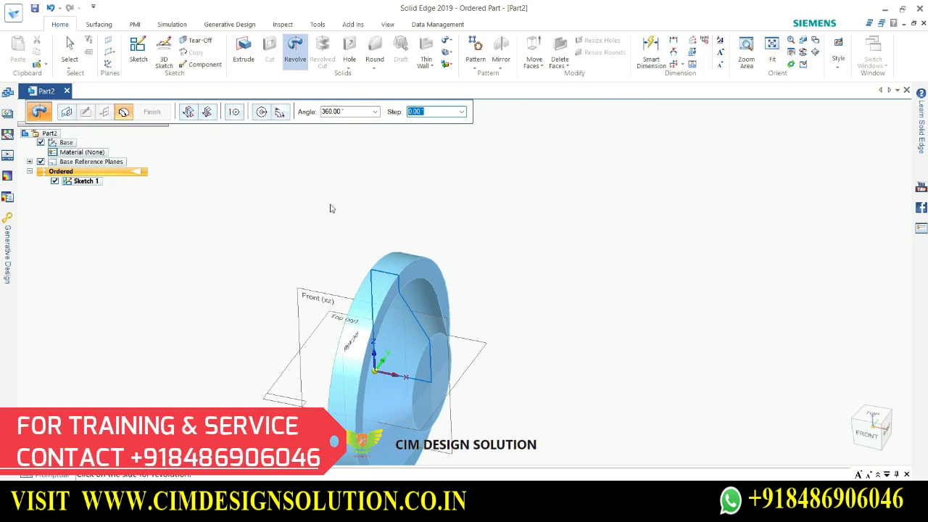
pyautogui.press('Escape')
pyautogui.scroll(4, 387, 348)
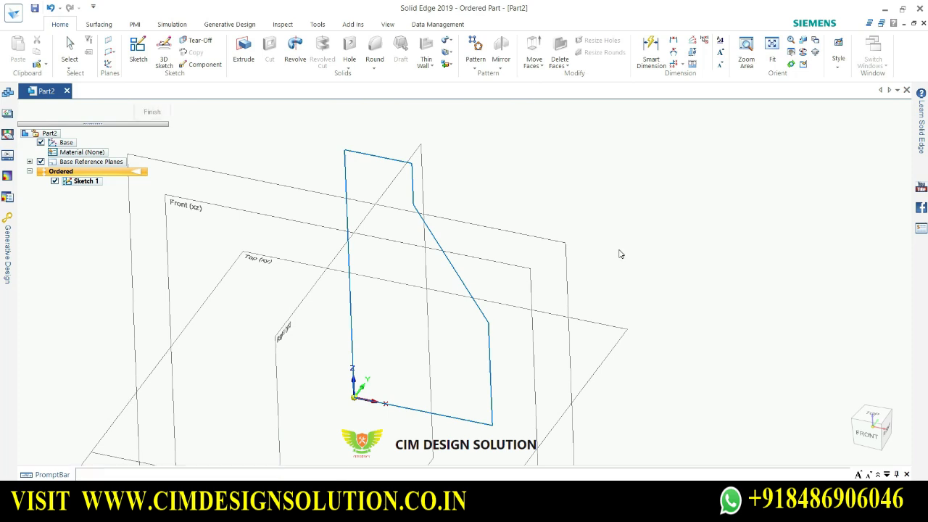
pyautogui.press('Escape')
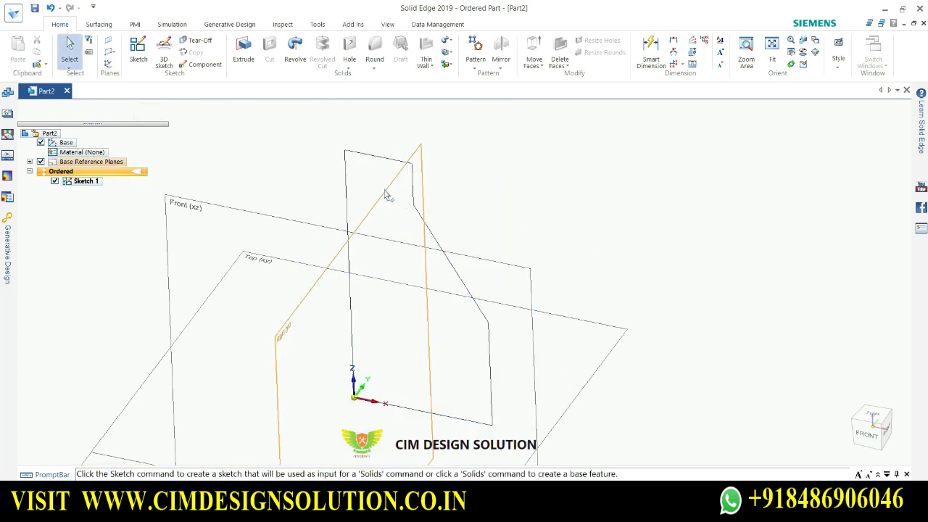
# Start a new revolve, accept the stepped sketch chain and use its bottom line on the X axis as the axis of revolution
pyautogui.click(295, 51)
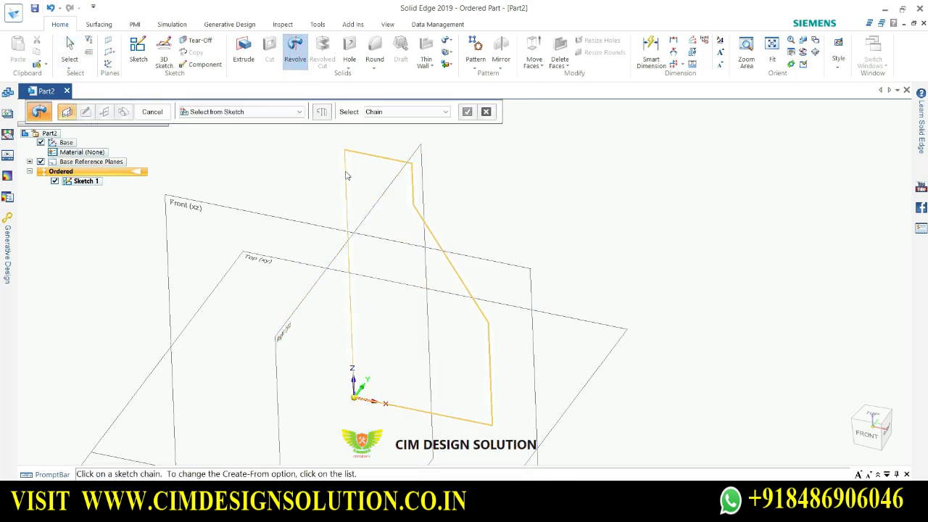
pyautogui.click(345, 173)
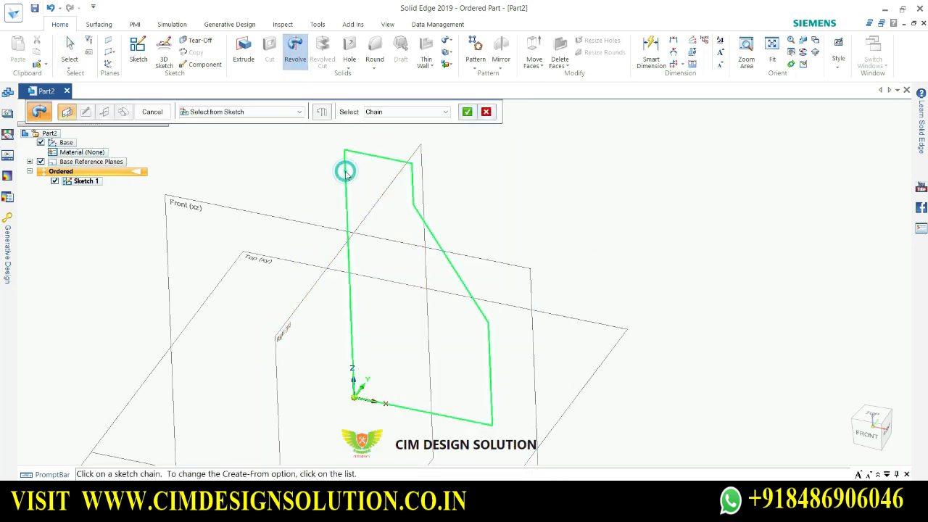
pyautogui.click(467, 111)
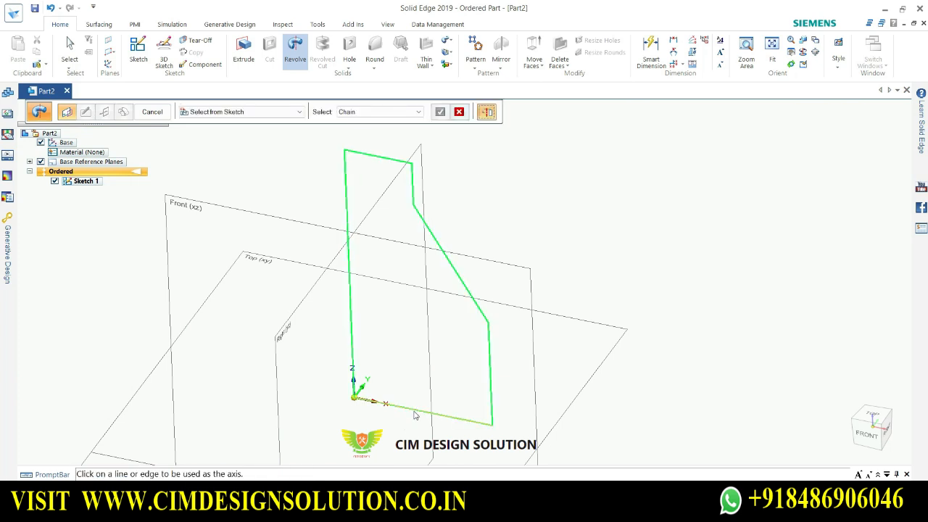
pyautogui.click(372, 114)
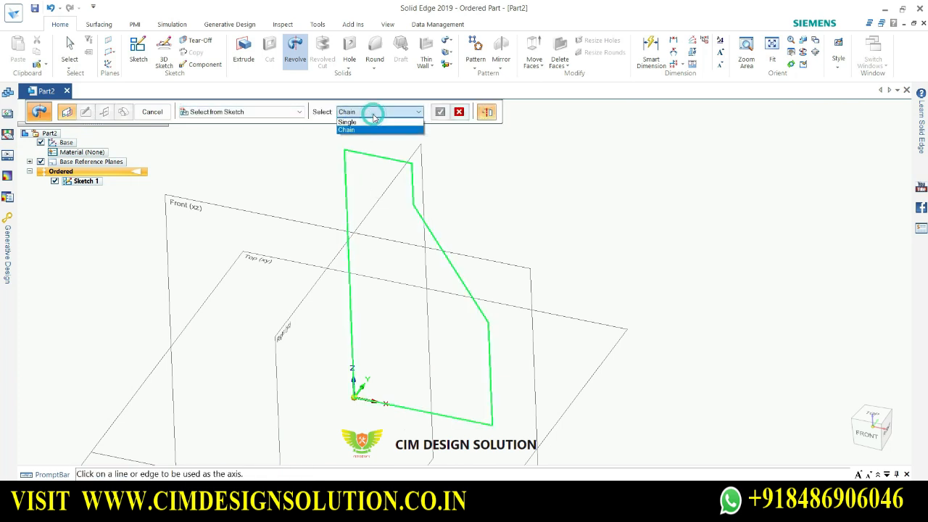
pyautogui.click(471, 135)
pyautogui.click(418, 415)
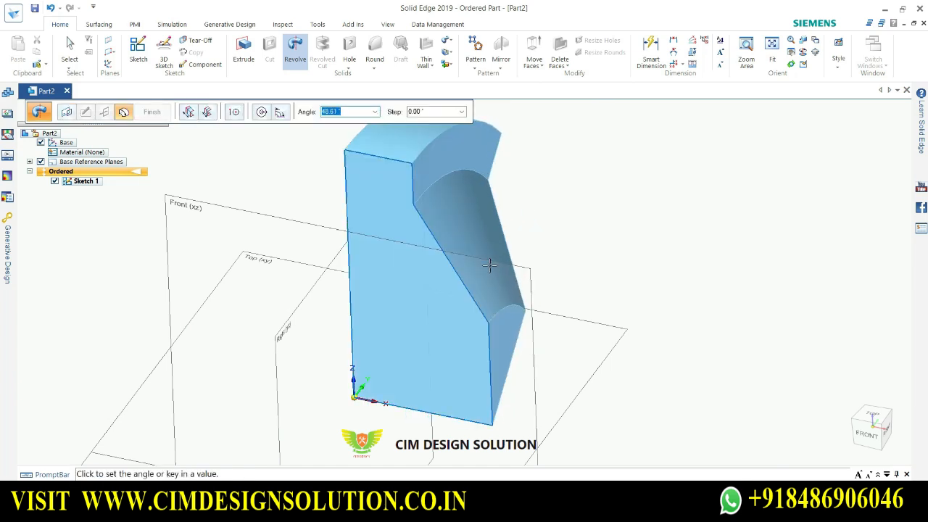
# Set the revolve angle to 360°, finish the feature and leave the command
pyautogui.write('360')
pyautogui.press('Tab')
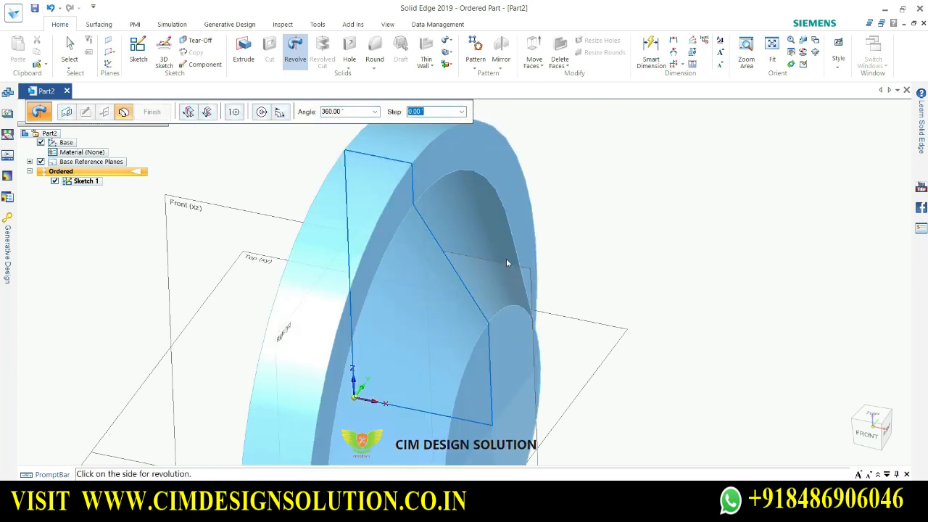
pyautogui.click(481, 229)
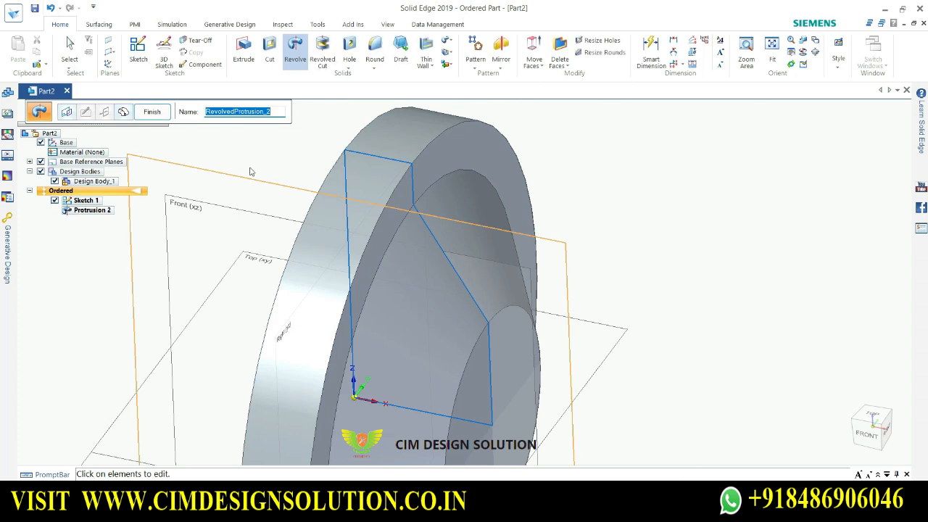
pyautogui.click(152, 113)
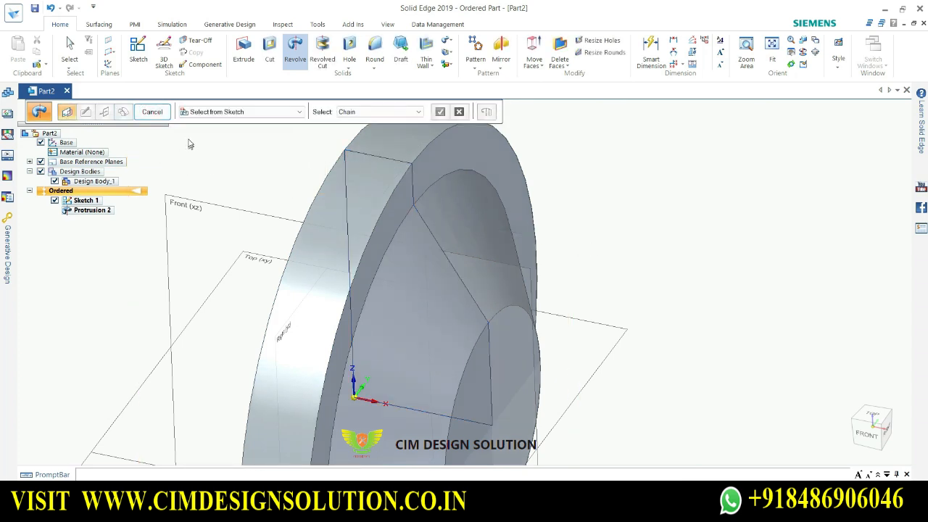
pyautogui.click(151, 111)
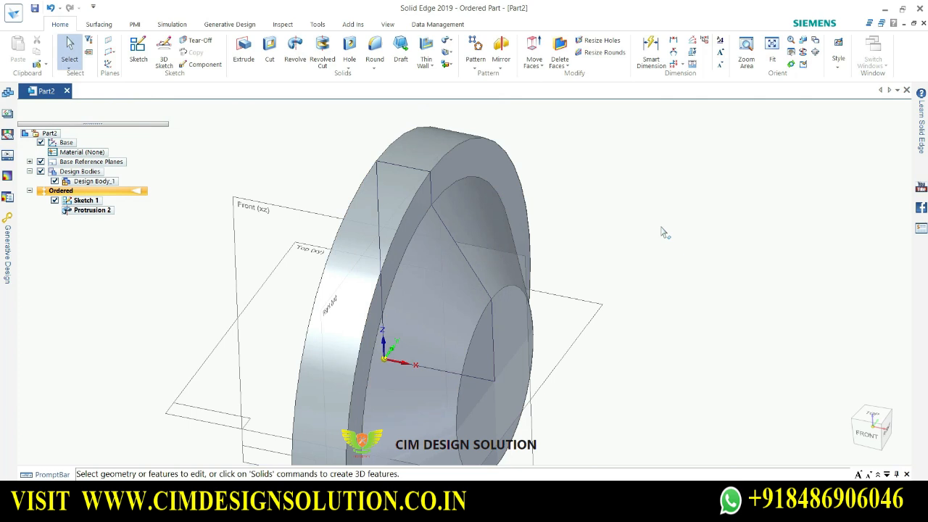
# Undo the last revolve and start another with the stepped sketch chain, using the profile's short outer vertical line as the axis
pyautogui.hotkey('ctrl', 'z')
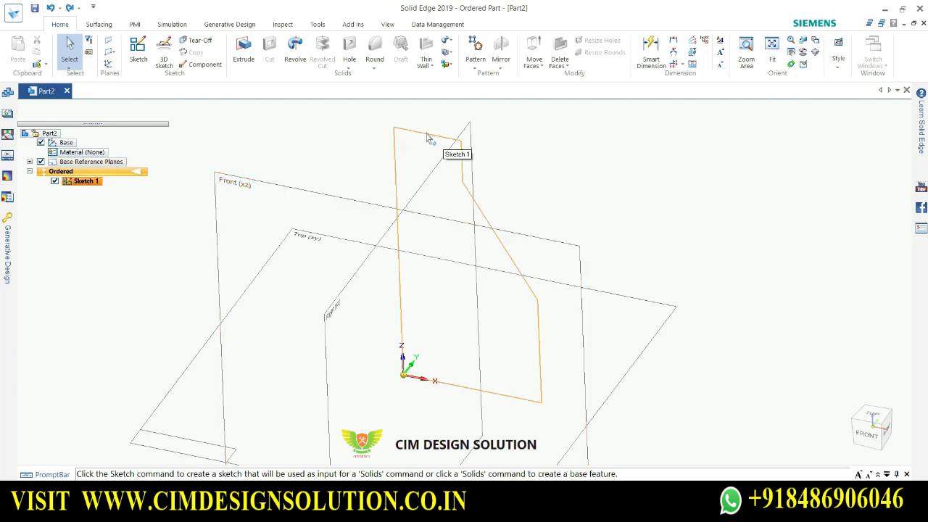
pyautogui.click(295, 49)
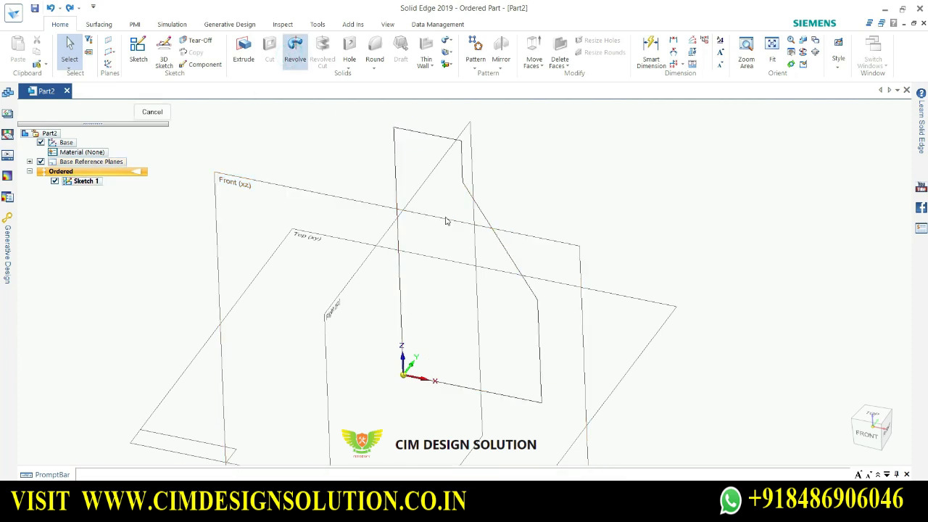
pyautogui.click(396, 150)
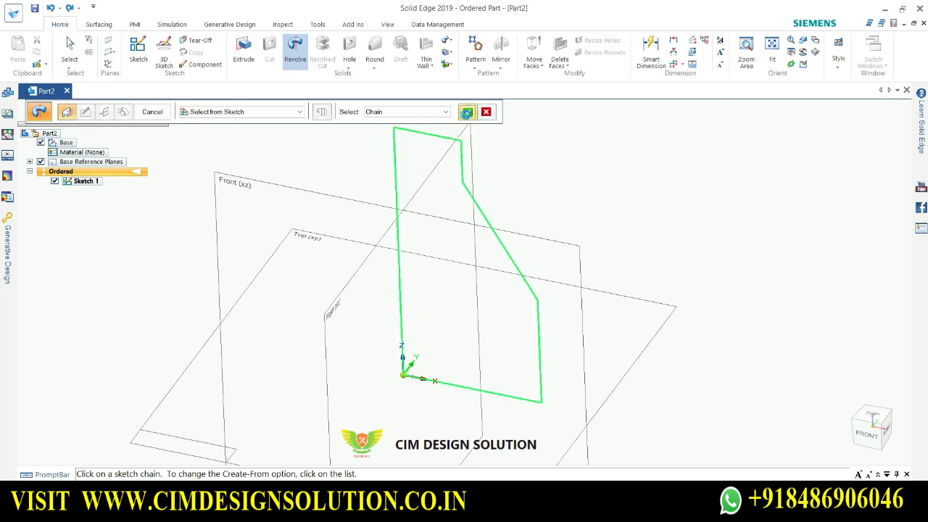
pyautogui.click(467, 112)
pyautogui.click(538, 318)
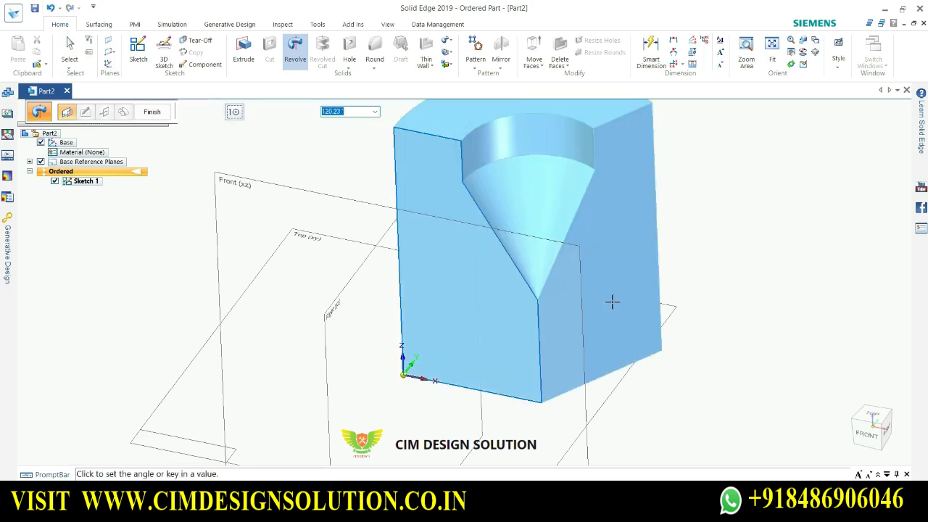
# Set the revolve angle to 270°, finish the feature and leave the command
pyautogui.scroll(-2, 612, 301)
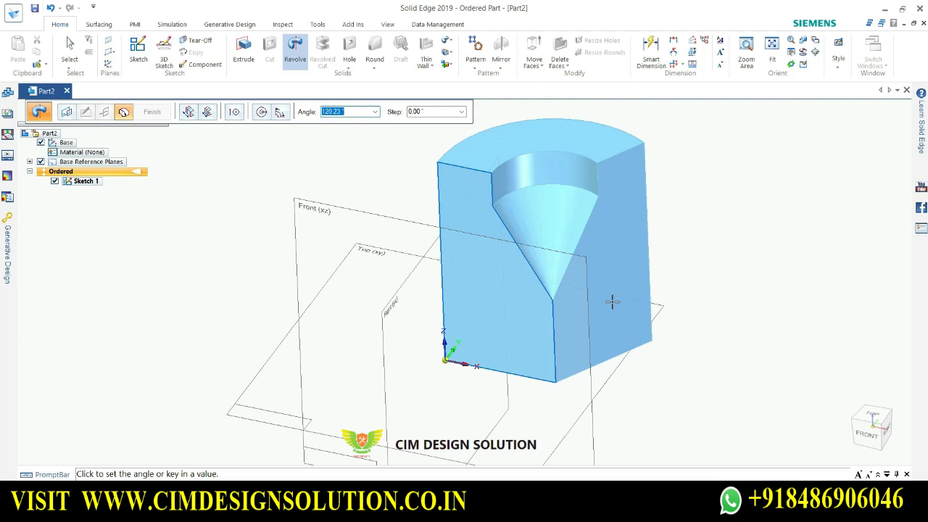
pyautogui.press('Return')
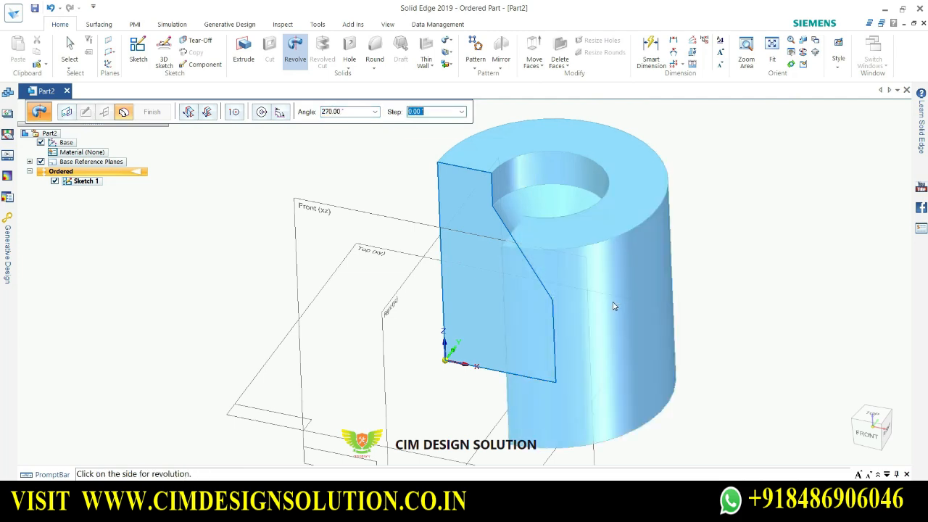
pyautogui.click(612, 305)
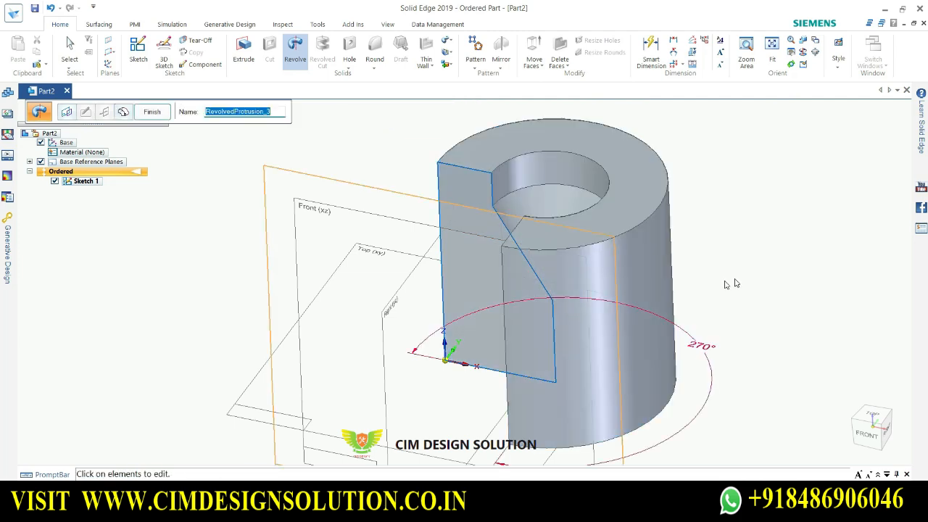
pyautogui.moveTo(724, 282); pyautogui.dragTo(755, 328, button='middle')
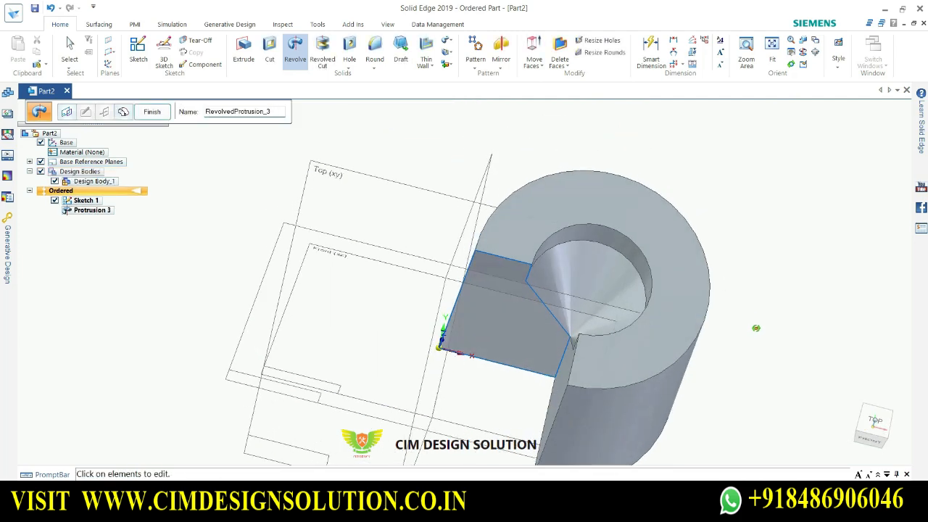
pyautogui.click(153, 110)
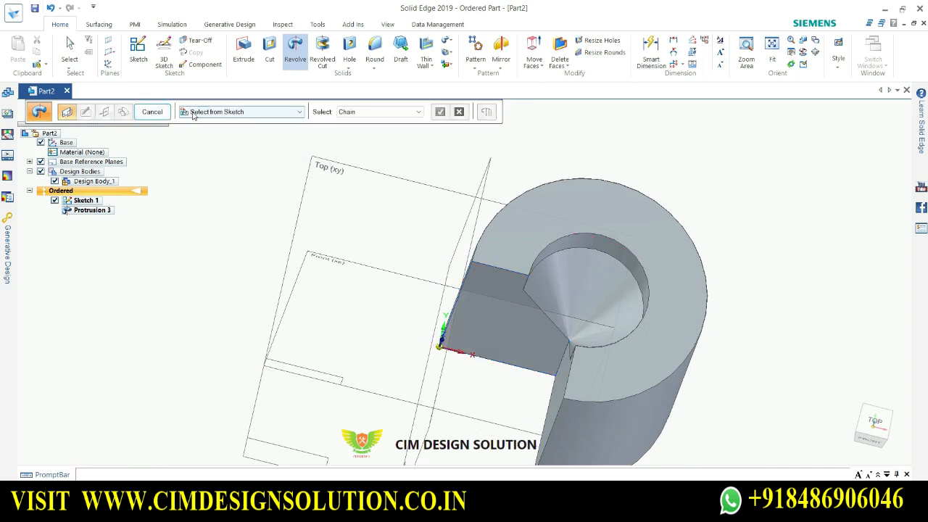
pyautogui.press('Escape')
# Edit the definition of the existing revolved protrusion, set its revolve angle to 180° and finish the feature
pyautogui.moveTo(758, 321); pyautogui.dragTo(665, 327, button='middle')
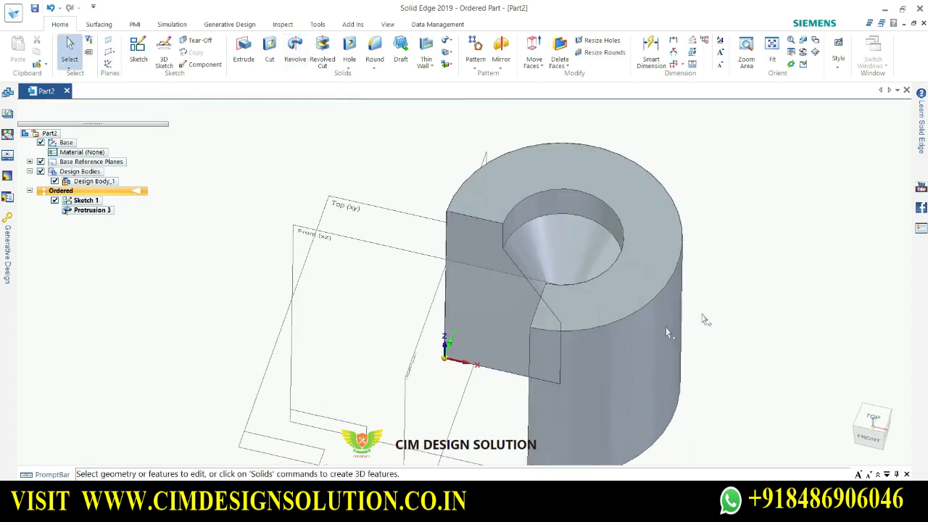
pyautogui.click(655, 327)
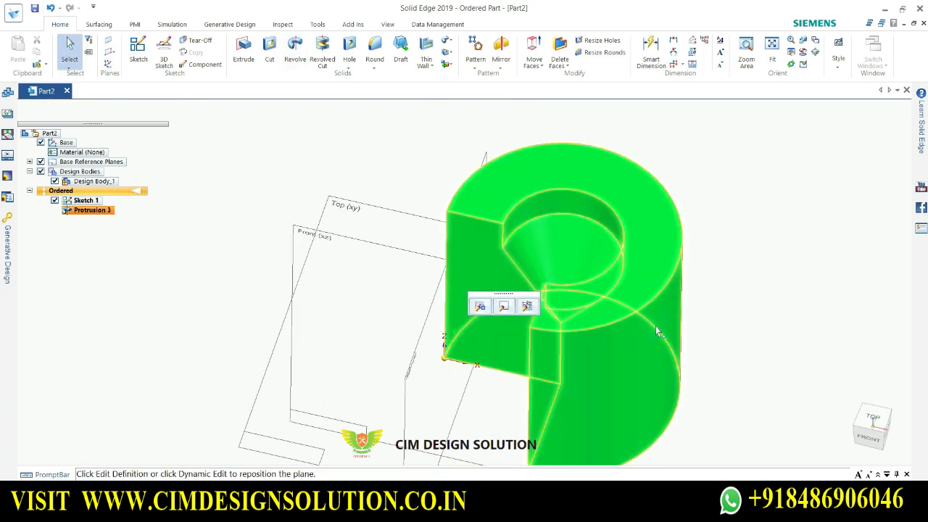
pyautogui.click(480, 307)
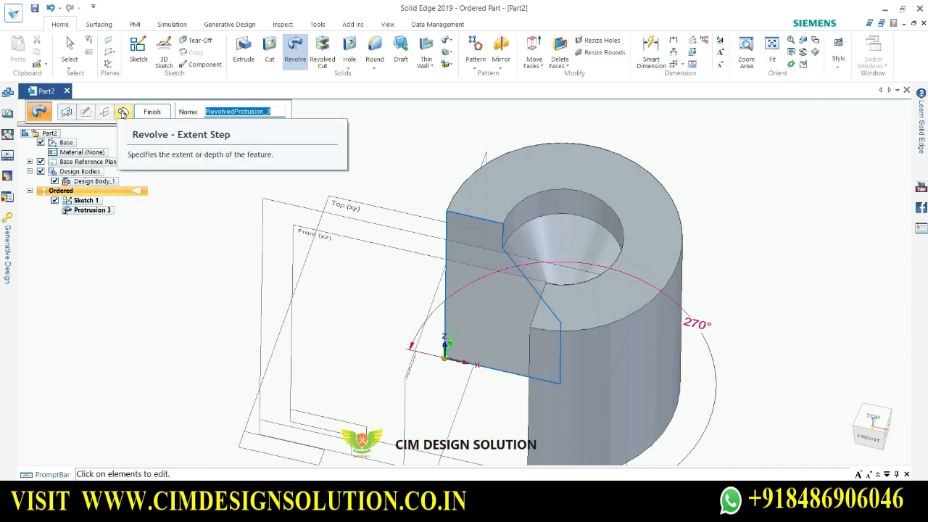
pyautogui.click(123, 114)
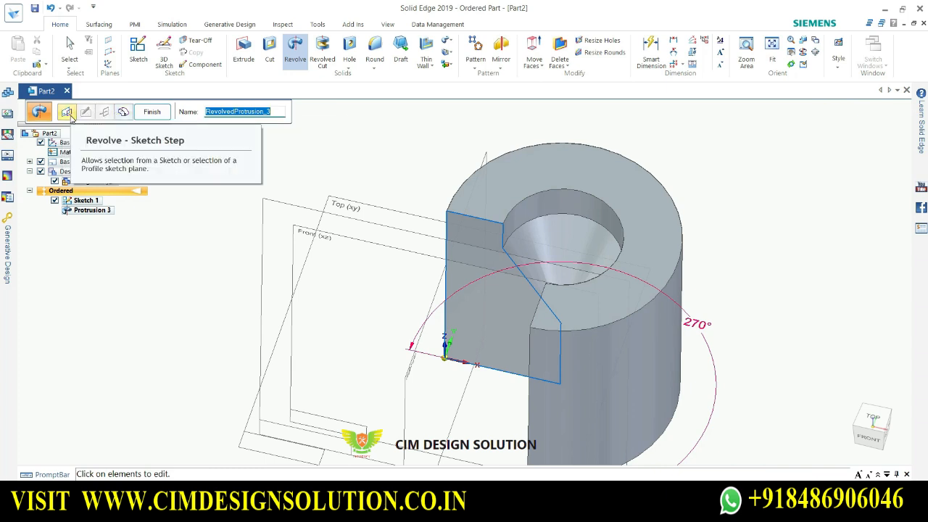
pyautogui.click(126, 113)
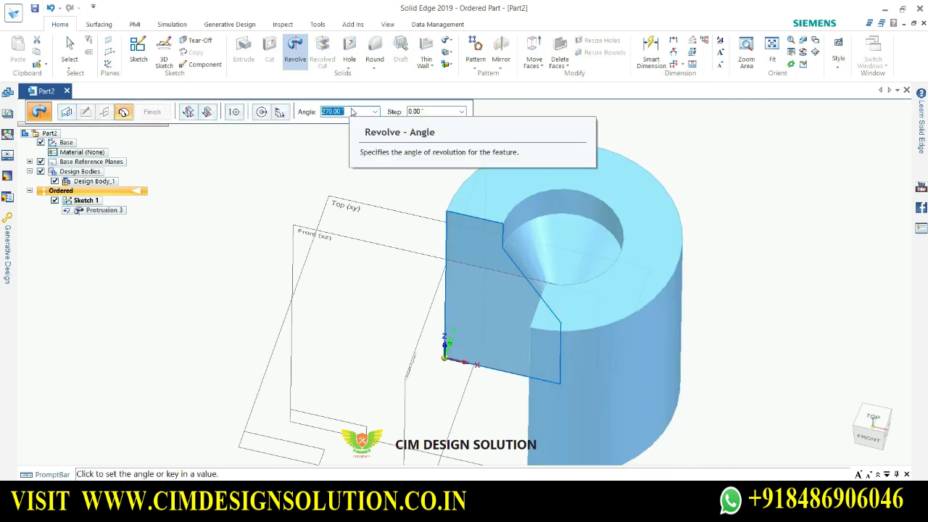
pyautogui.write('3')
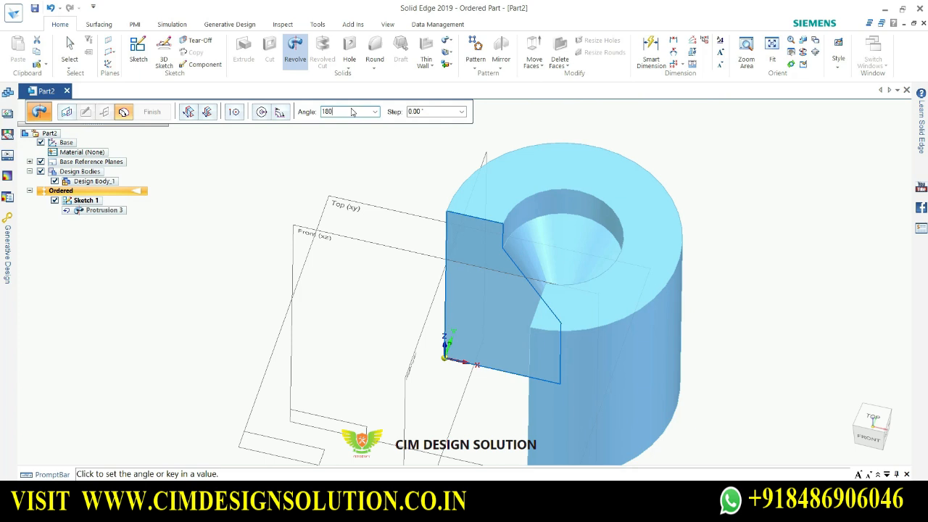
pyautogui.press('Return')
pyautogui.click(395, 203)
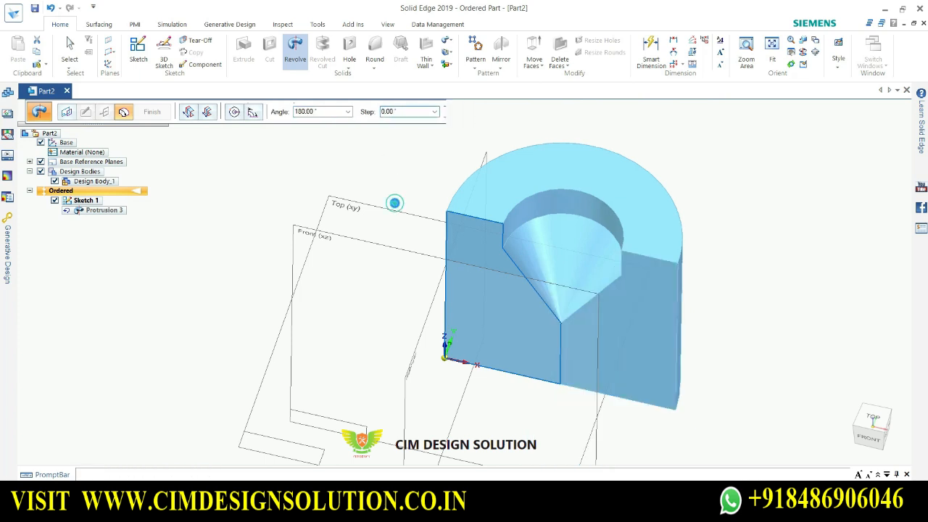
pyautogui.click(159, 115)
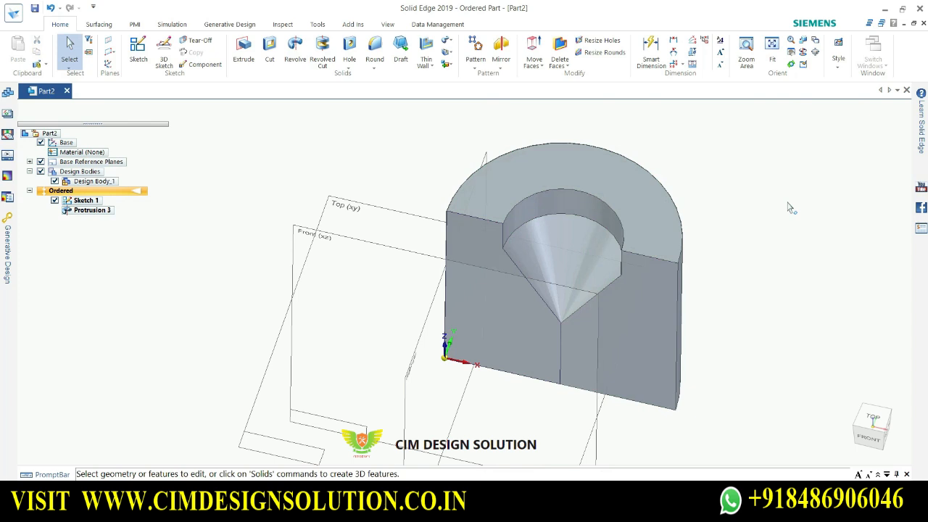
# Undo the last revolve angle edit and close the part document without saving changes
pyautogui.hotkey('ctrl', 'z')
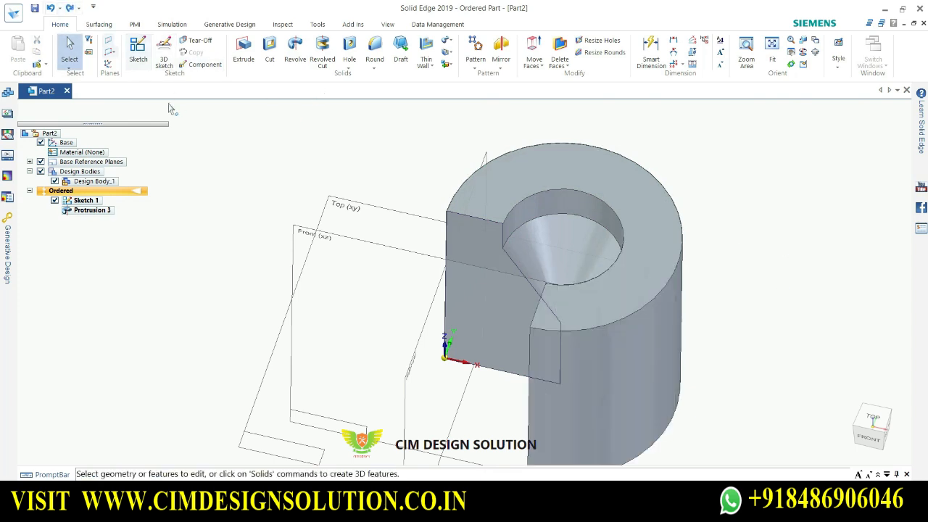
pyautogui.click(906, 90)
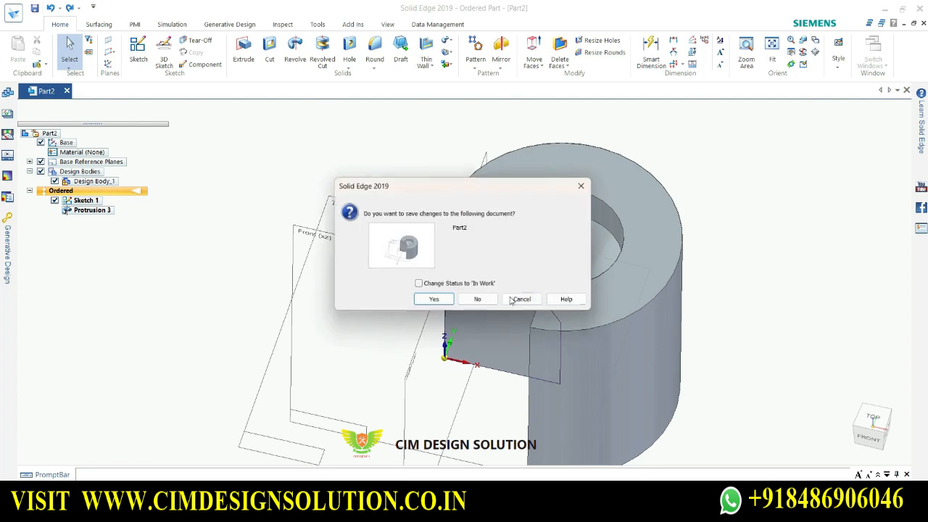
pyautogui.click(478, 299)
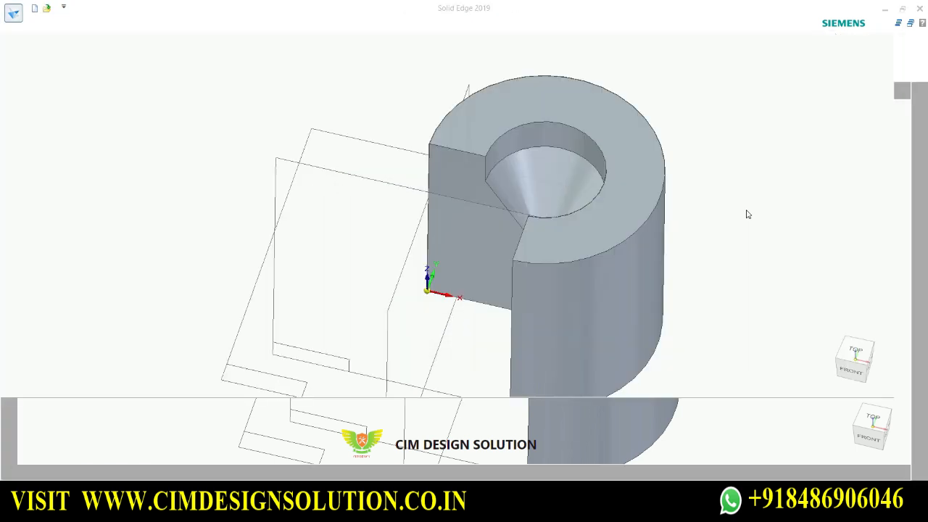
# Create a new part document from the ISO Metric part template (iso metric part.par)
pyautogui.click(49, 68)
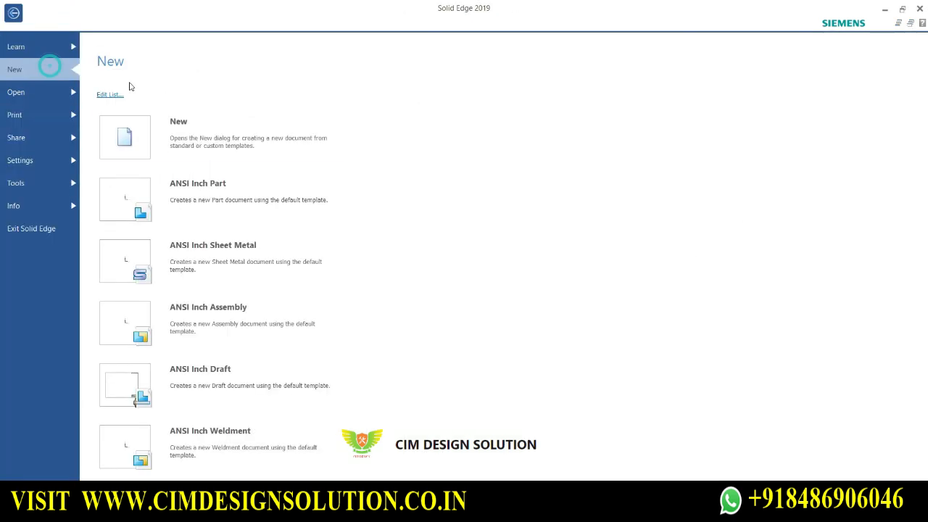
pyautogui.click(142, 135)
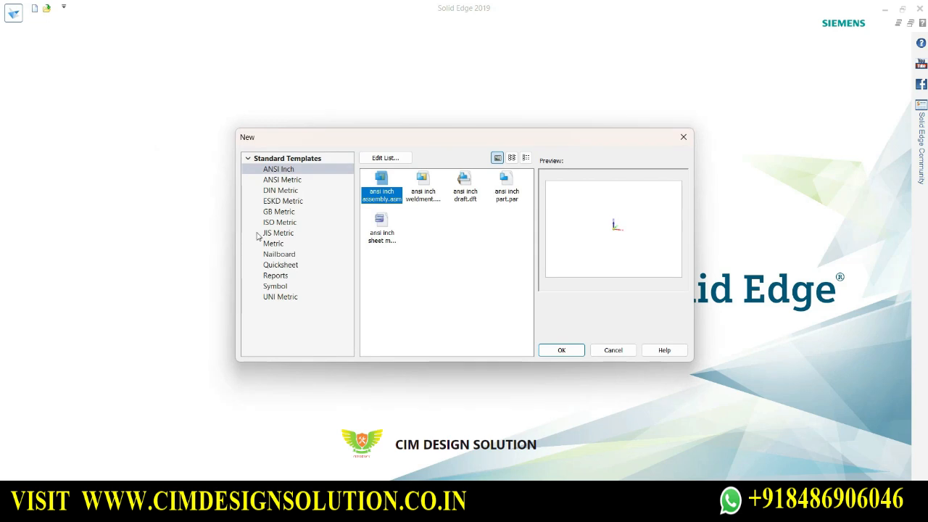
pyautogui.click(276, 223)
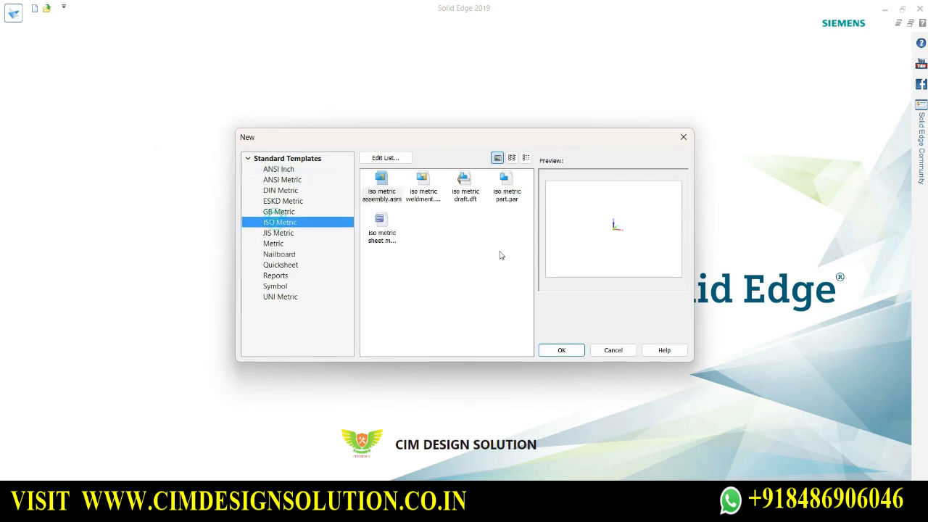
pyautogui.click(505, 185)
pyautogui.click(561, 350)
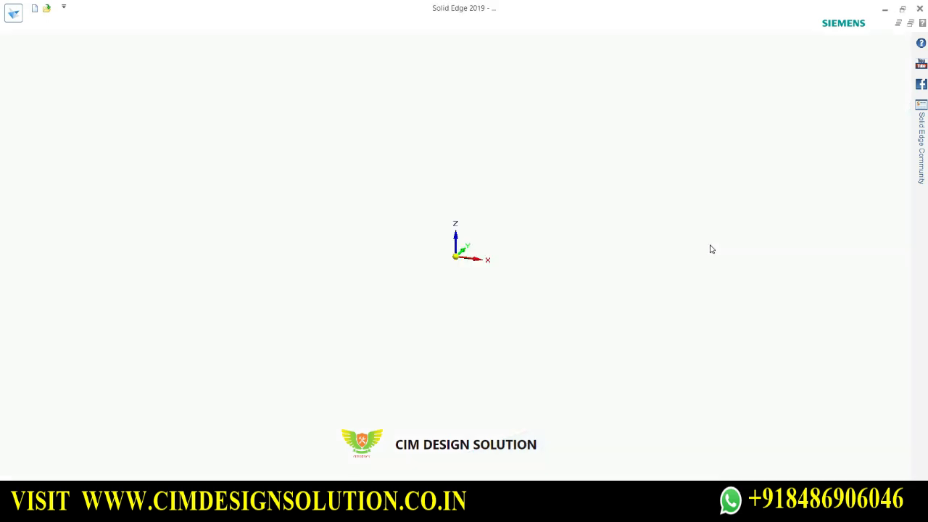
# Transition the new part to the ordered environment and show the base reference planes
pyautogui.rightClick(394, 181)
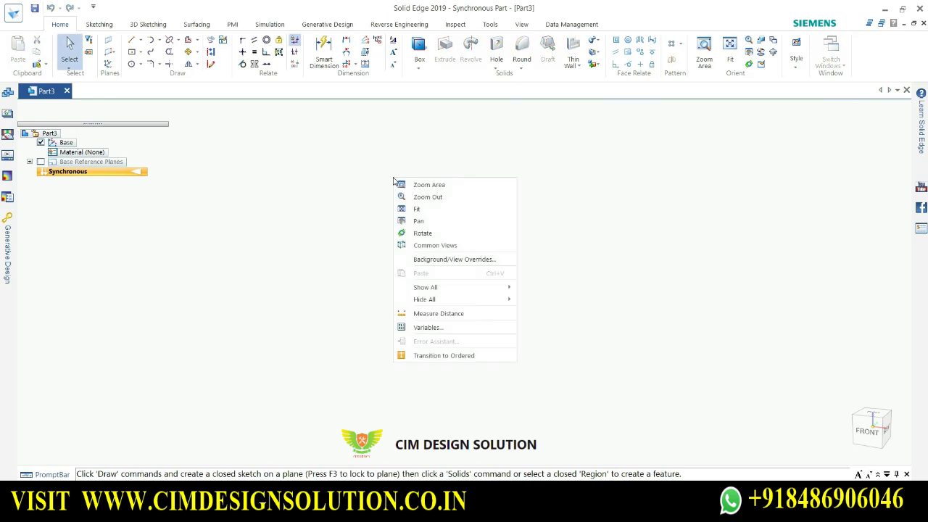
pyautogui.click(458, 355)
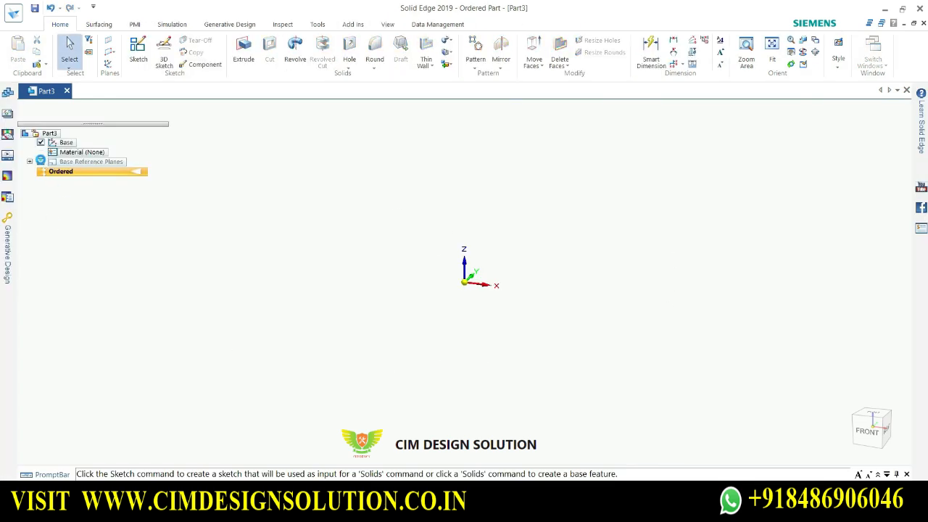
pyautogui.click(41, 161)
pyautogui.scroll(3, 572, 224)
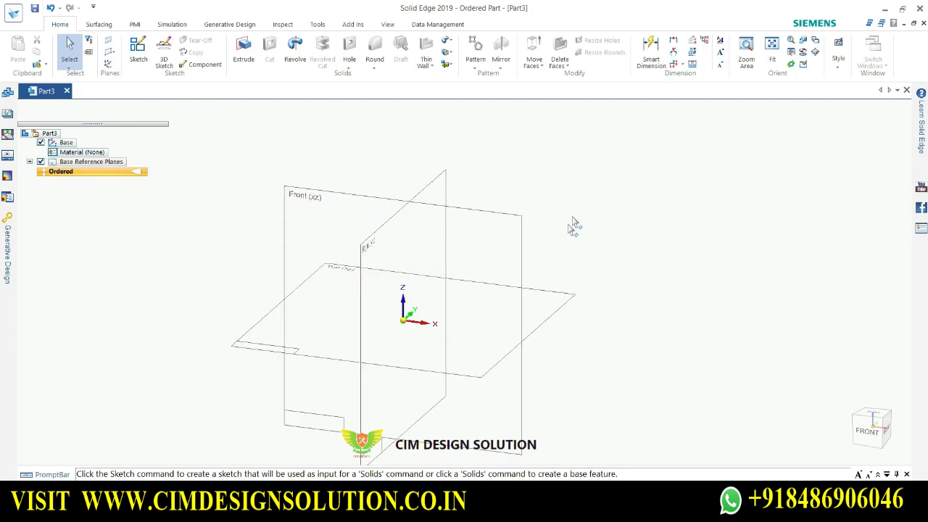
# On the Front (xz) plane, sketch a closed stepped profile with a sloped edge, offset from the origin, its base about 35 mm long on the X axis
pyautogui.click(138, 49)
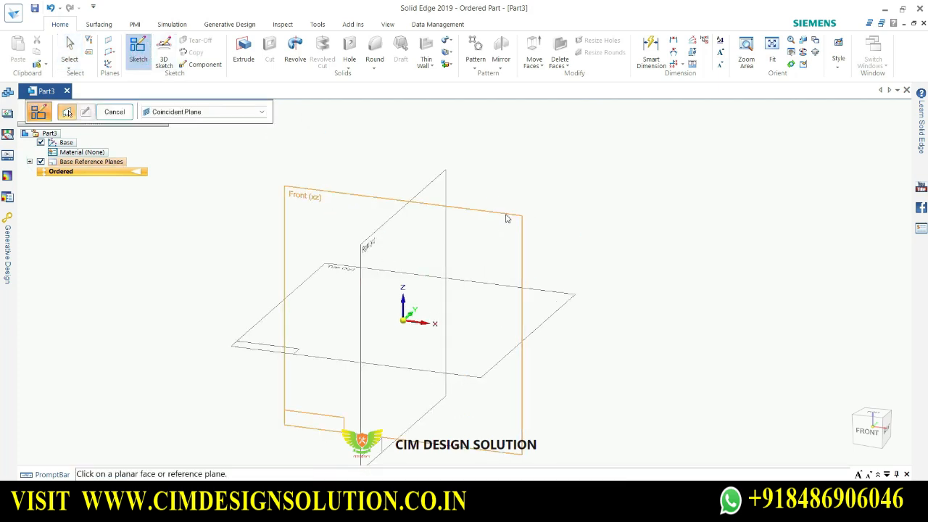
pyautogui.click(516, 216)
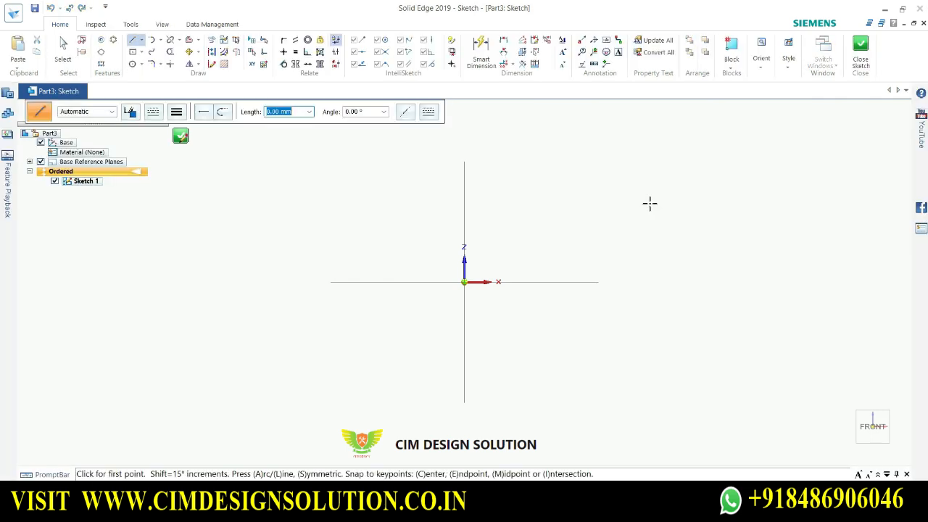
pyautogui.scroll(-2, 557, 199)
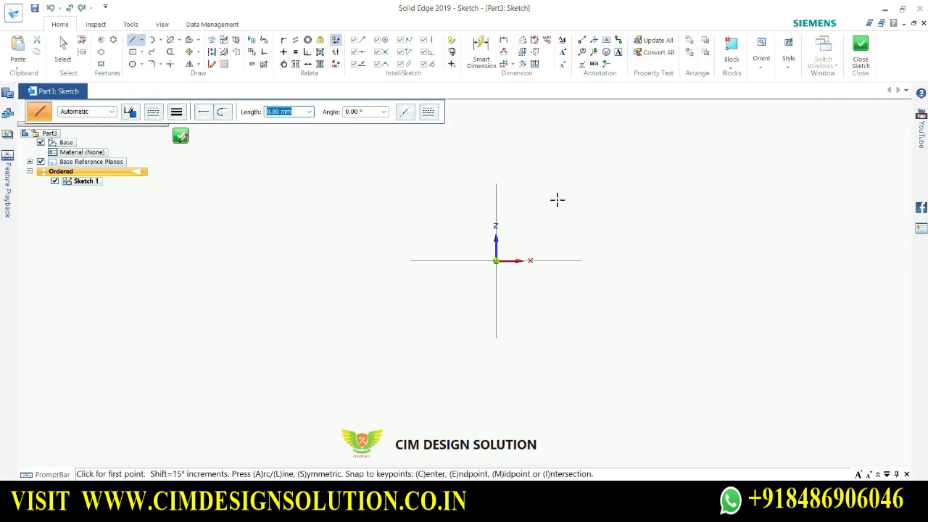
pyautogui.scroll(3, 557, 197)
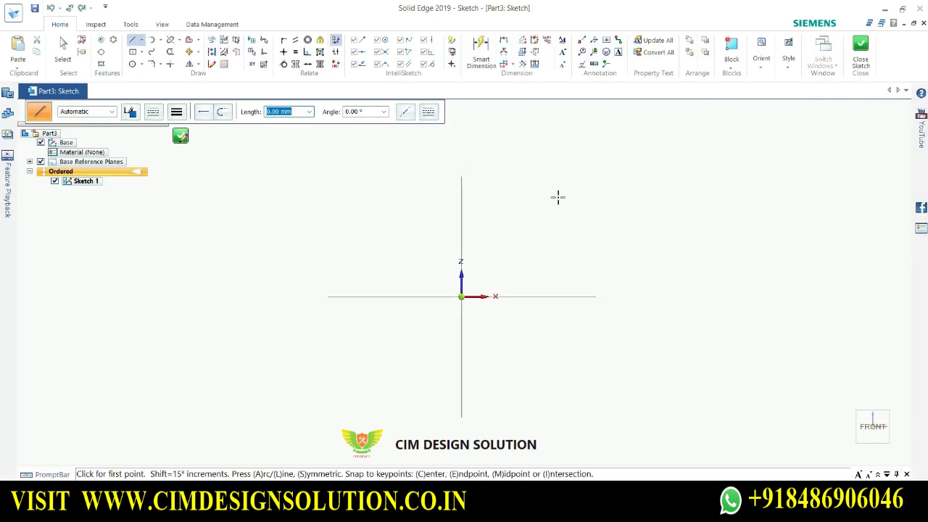
pyautogui.click(503, 179)
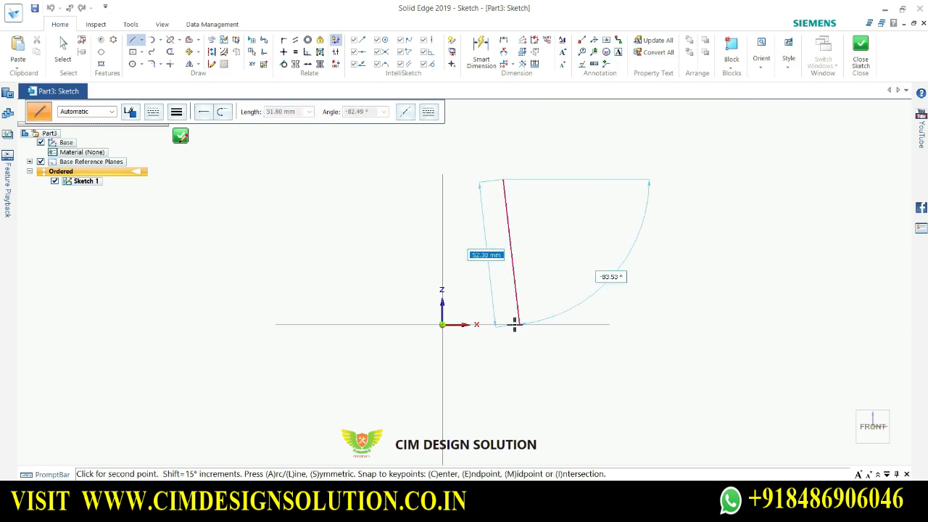
pyautogui.click(503, 324)
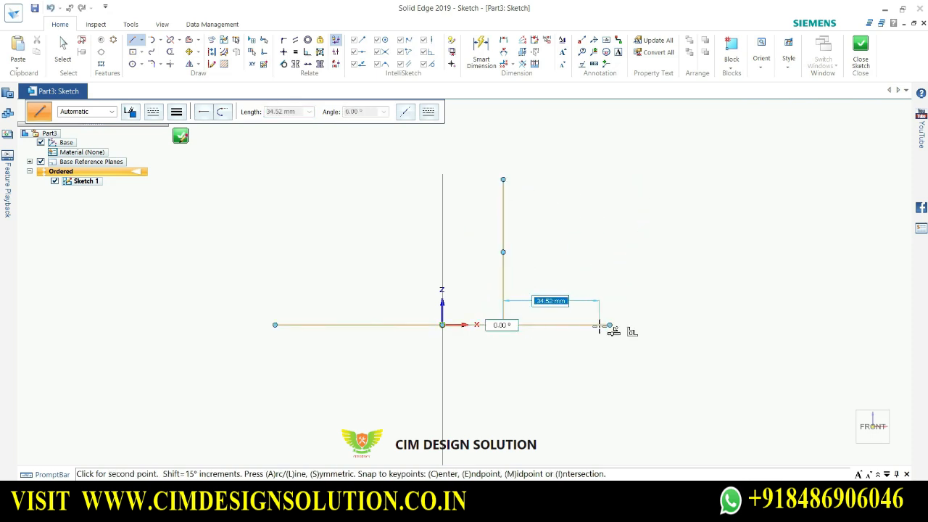
pyautogui.click(598, 324)
pyautogui.scroll(1, 604, 233)
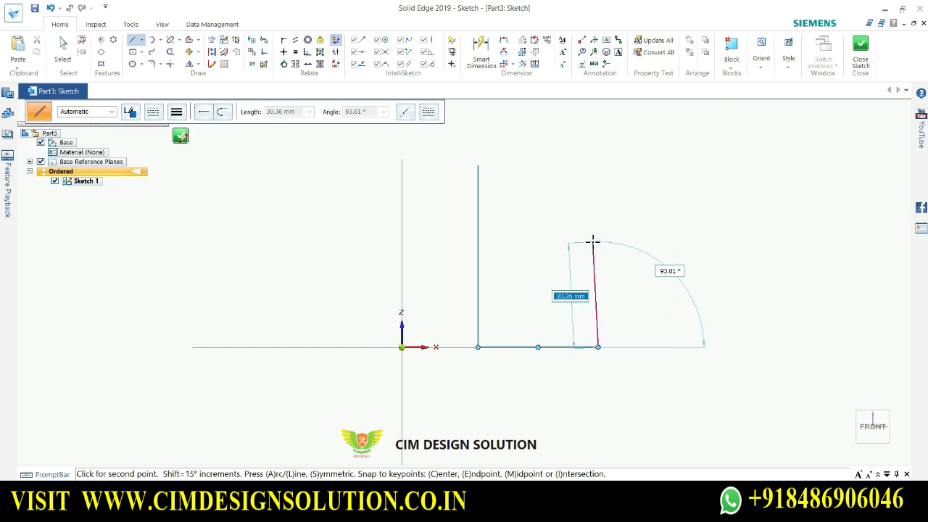
pyautogui.click(598, 239)
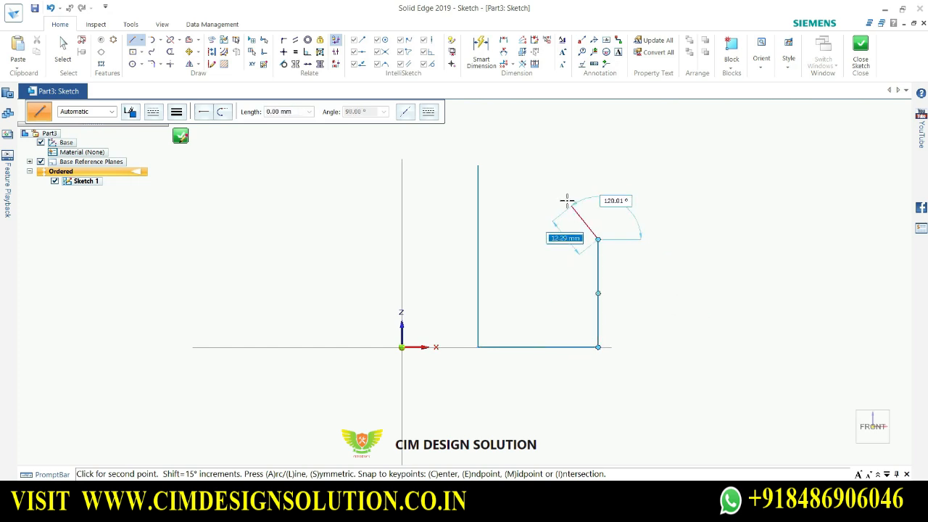
pyautogui.click(558, 190)
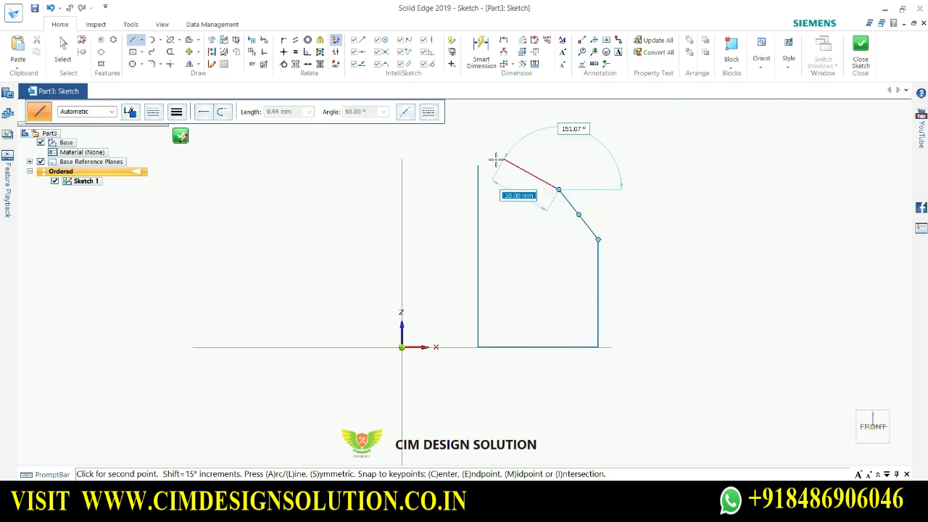
pyautogui.click(558, 165)
pyautogui.click(478, 165)
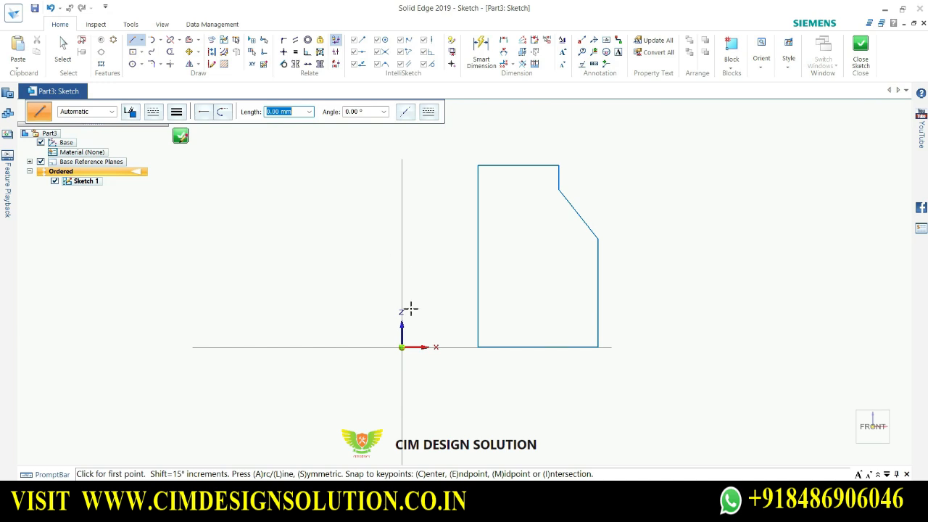
# Draw a separate vertical line about 31 mm long between the sketch's vertical axis and the stepped profile
pyautogui.click(434, 340)
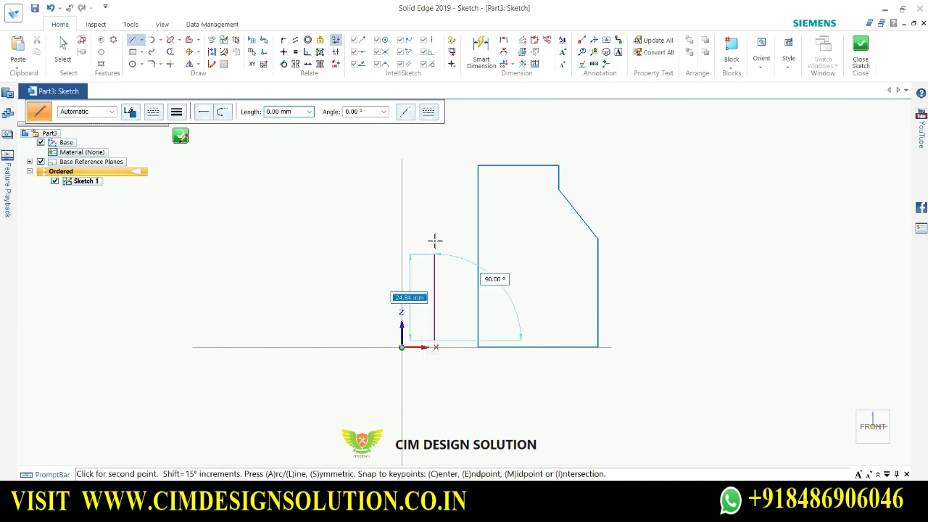
pyautogui.click(434, 233)
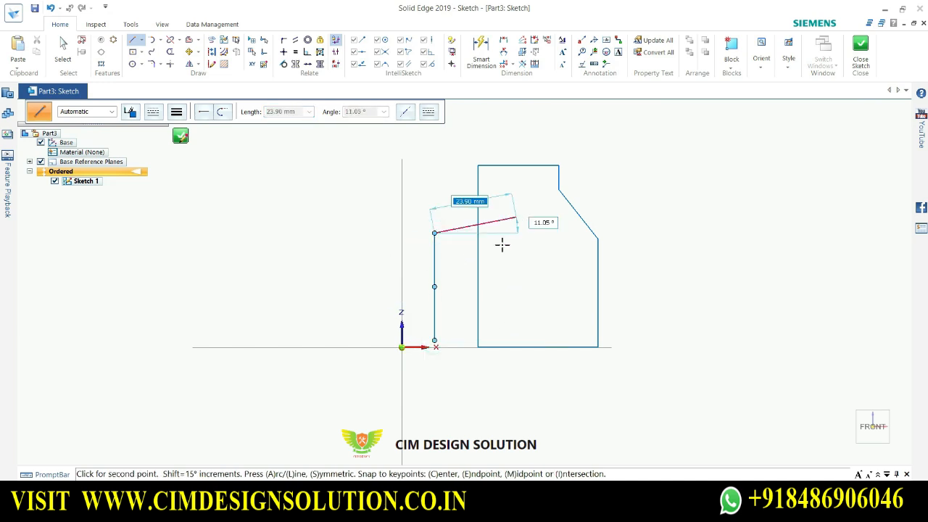
pyautogui.press('Escape')
# Change the separate vertical line to the long dash-dot line type, then close and finish the sketch
pyautogui.click(434, 251)
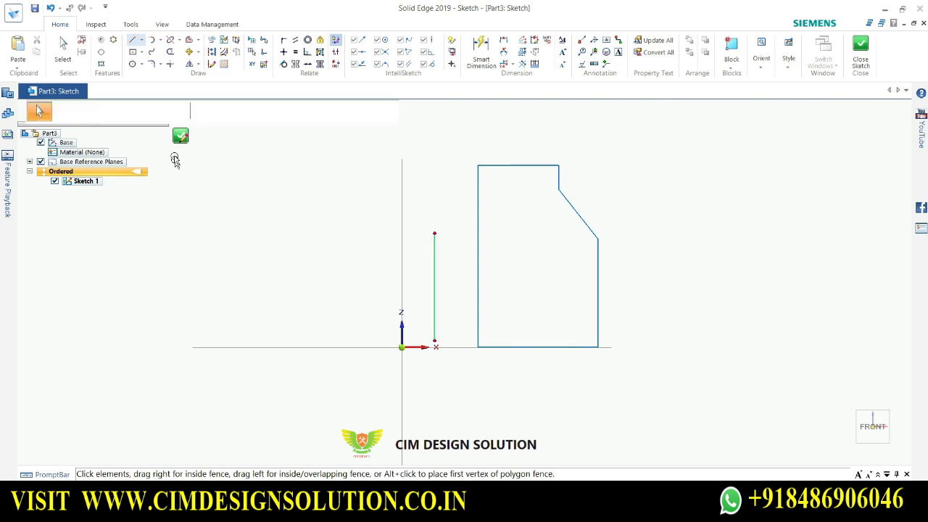
pyautogui.click(153, 112)
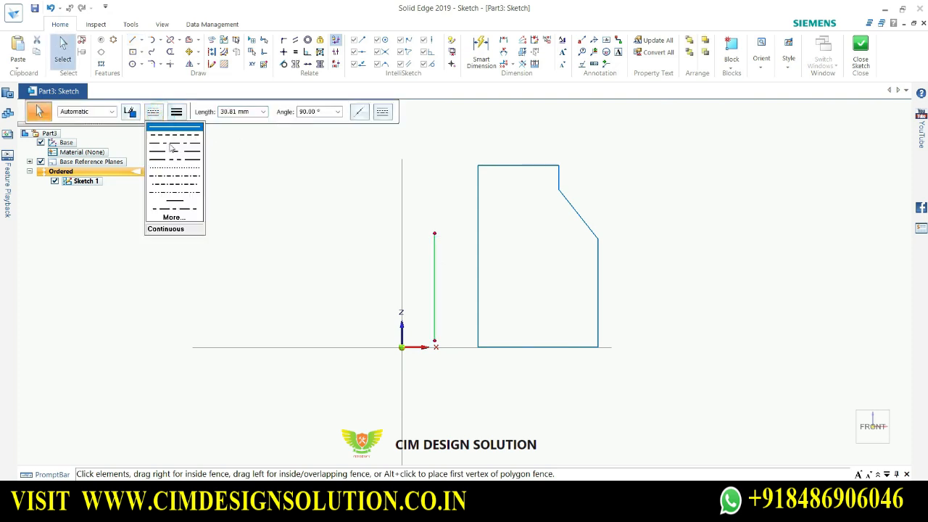
pyautogui.click(184, 143)
pyautogui.press('Escape')
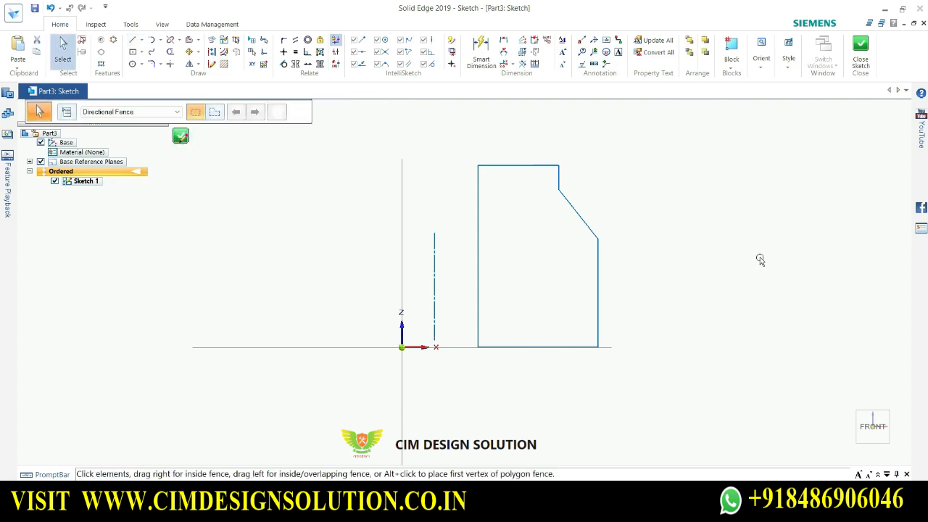
pyautogui.click(861, 52)
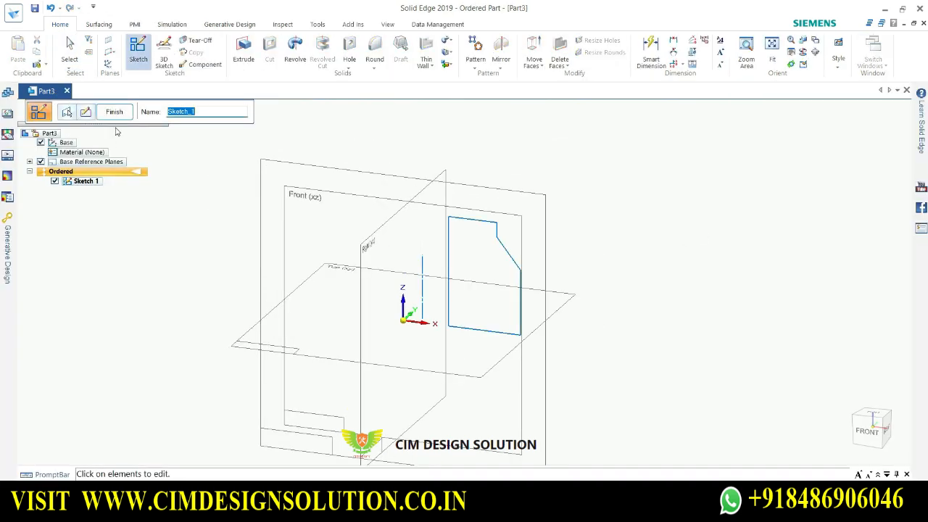
pyautogui.click(124, 114)
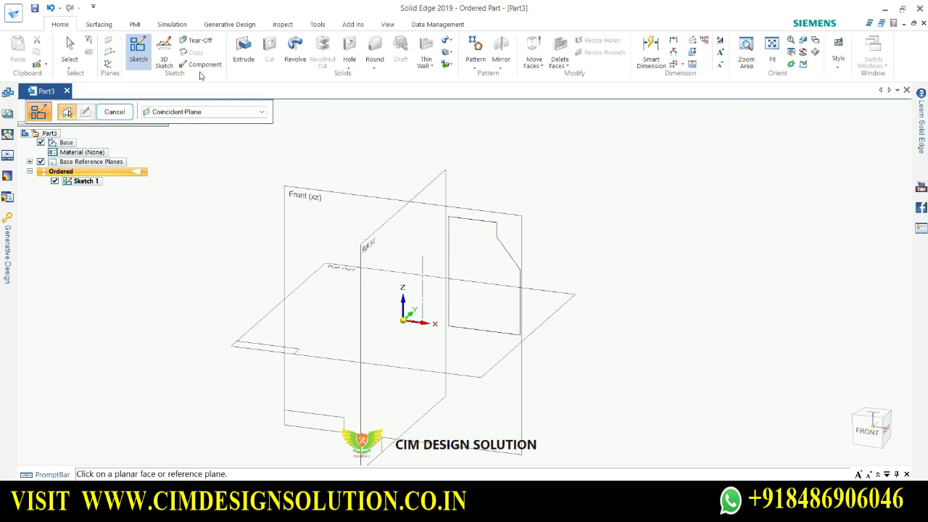
# Start a Revolve of the closed stepped profile taken from the sketch, using the separate vertical dash-dot line as the axis
pyautogui.click(125, 114)
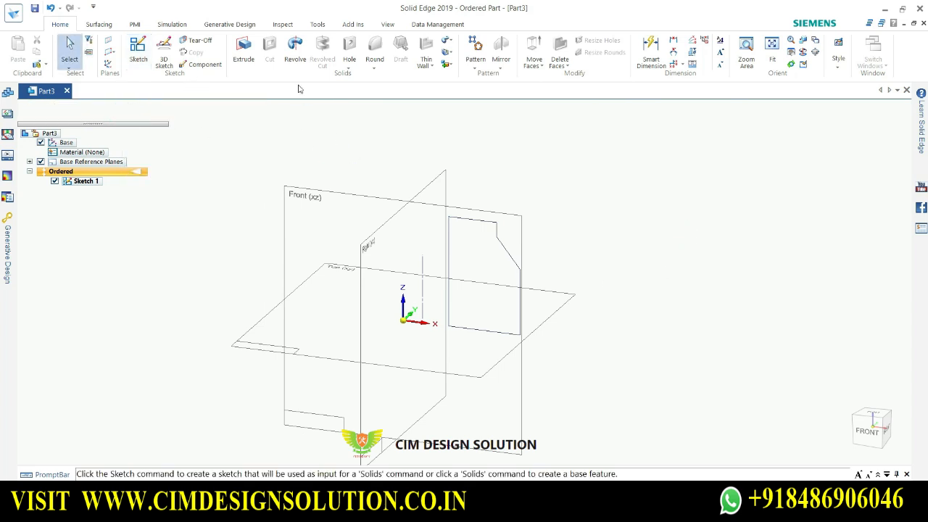
pyautogui.click(294, 54)
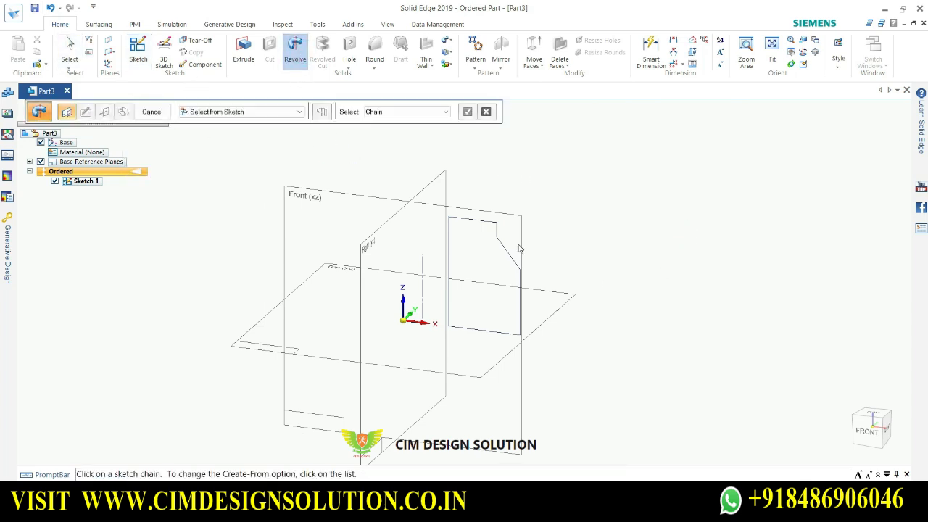
pyautogui.click(449, 234)
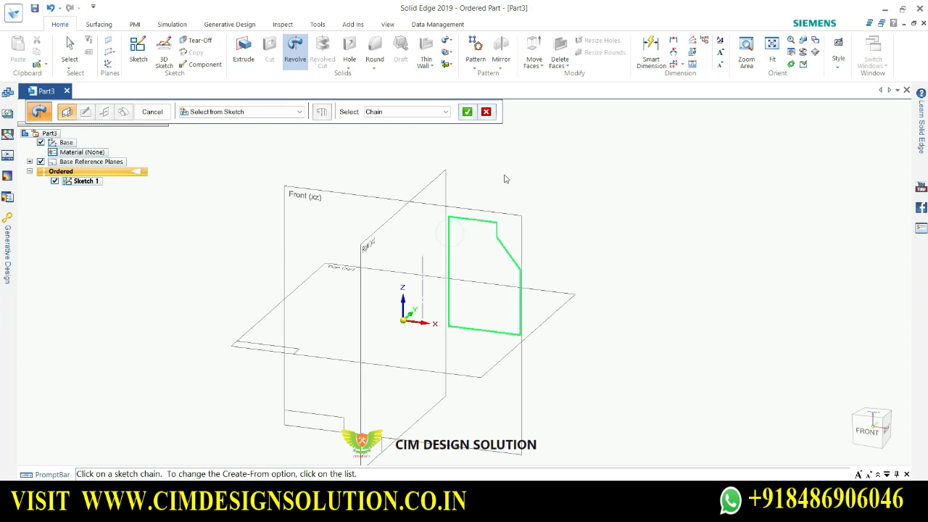
pyautogui.click(467, 112)
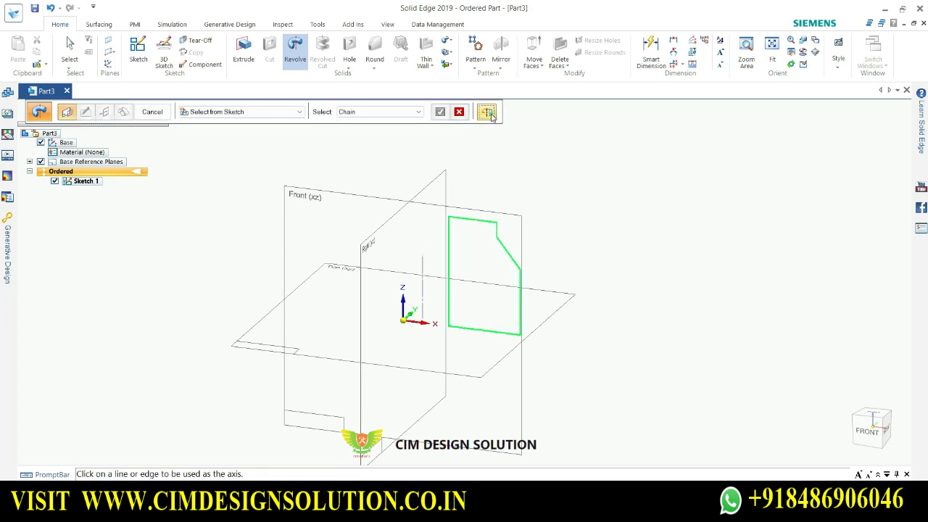
pyautogui.click(422, 270)
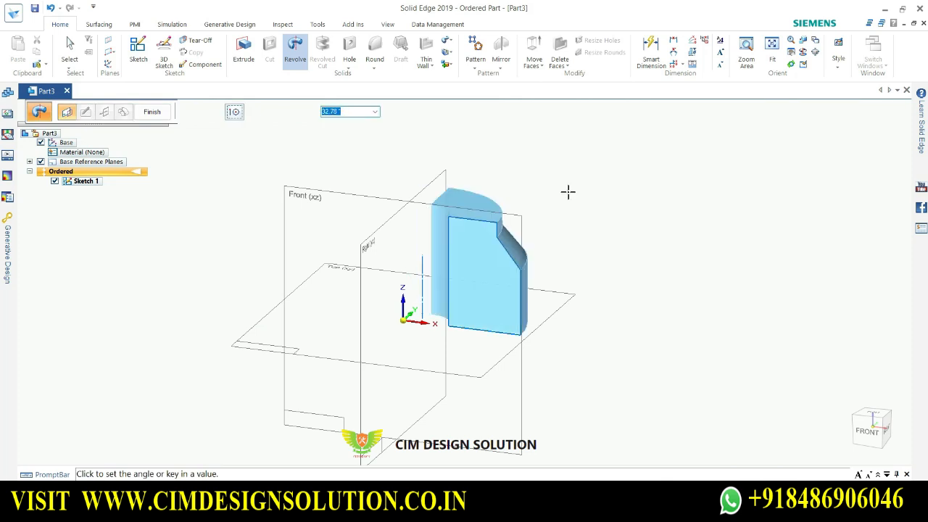
# Set the revolve angle to 360° and finish the revolved protrusion
pyautogui.moveTo(563, 213); pyautogui.dragTo(515, 214, button='middle')
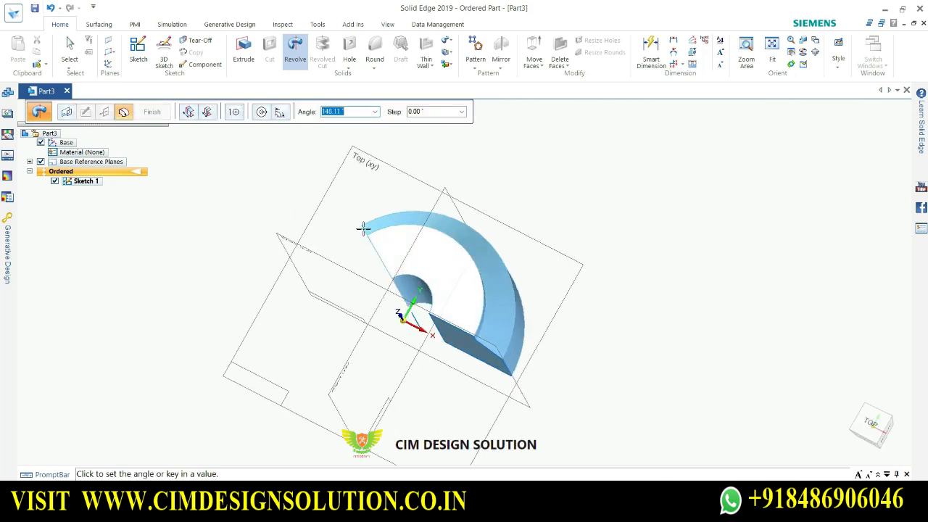
pyautogui.moveTo(362, 227); pyautogui.dragTo(378, 246, button='middle')
pyautogui.scroll(-4, 367, 276)
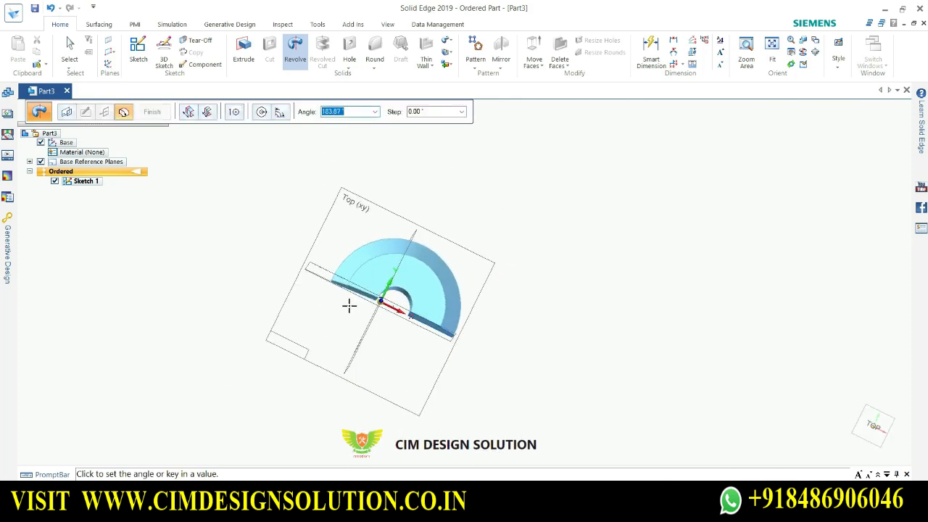
pyautogui.scroll(5, 361, 358)
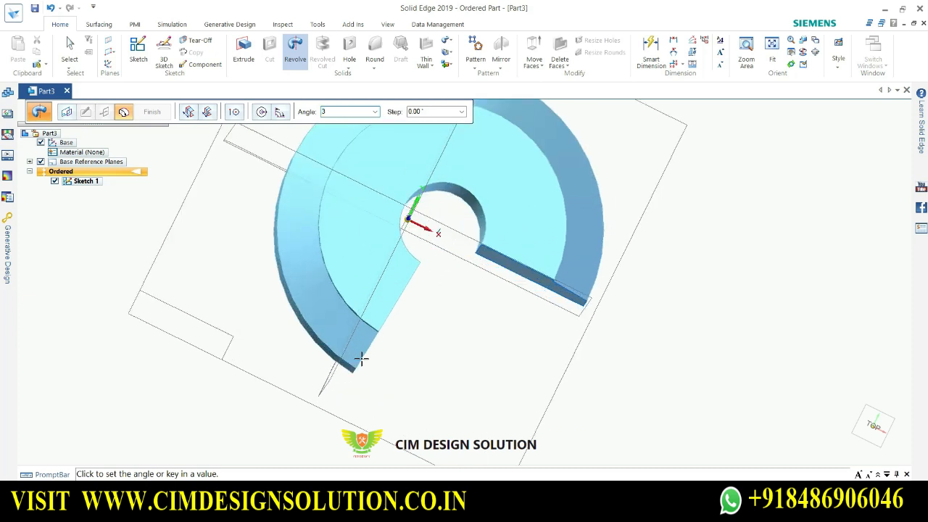
pyautogui.press('Tab')
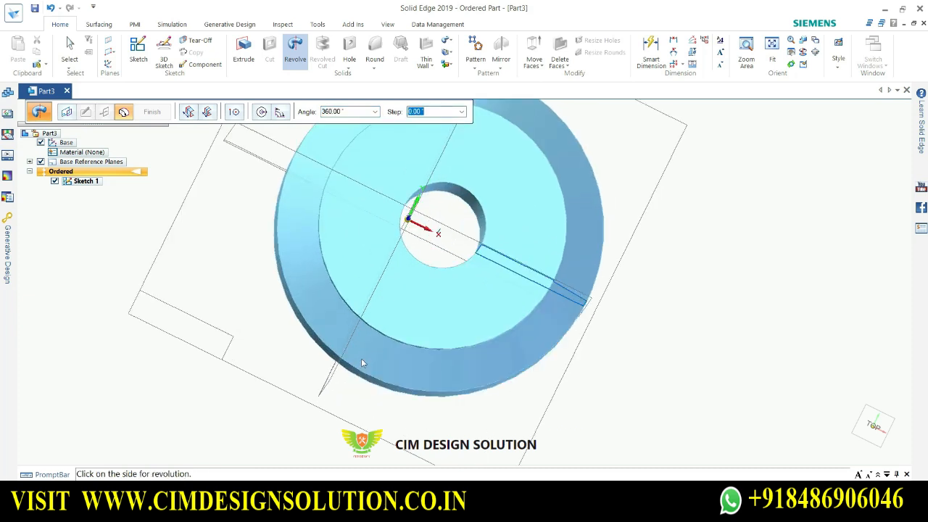
pyautogui.click(667, 254)
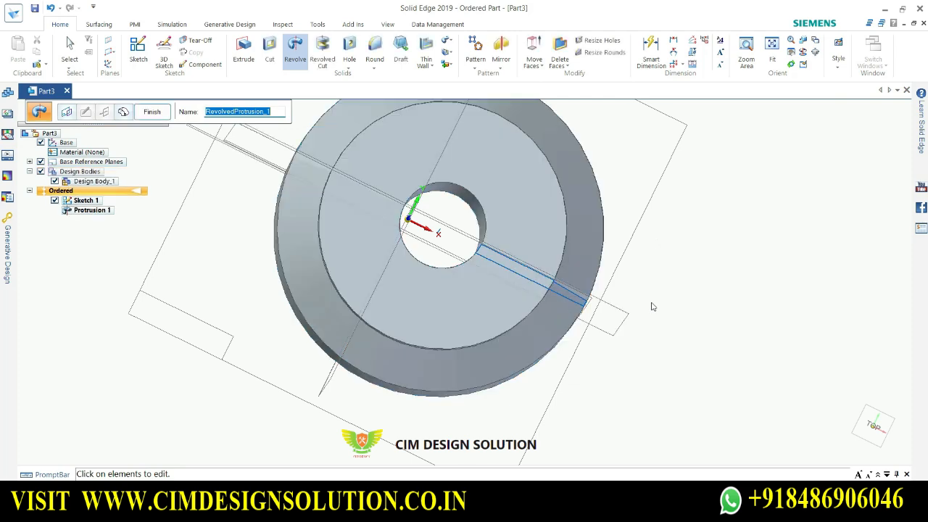
pyautogui.click(152, 112)
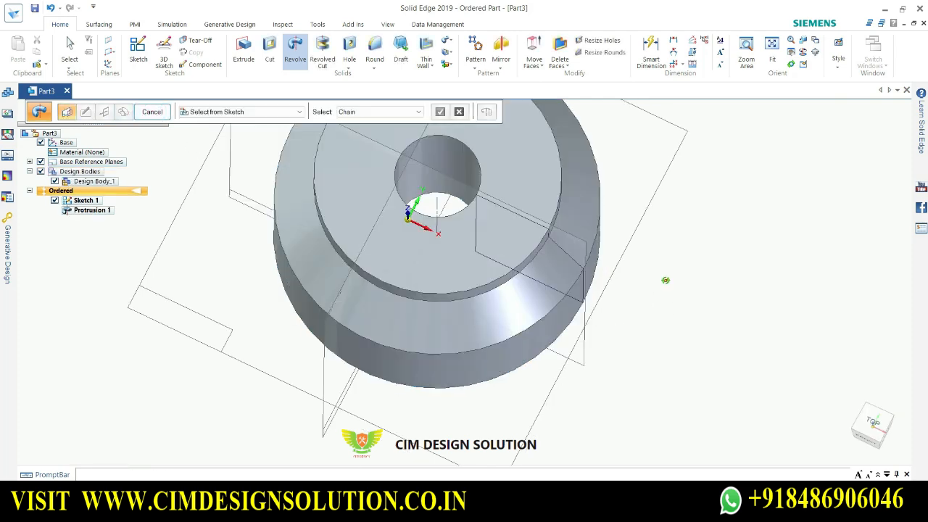
# Examine the revolved solid and its through hole from above, from the side and from below
pyautogui.scroll(3, 588, 201)
pyautogui.moveTo(627, 297); pyautogui.dragTo(647, 250, button='middle')
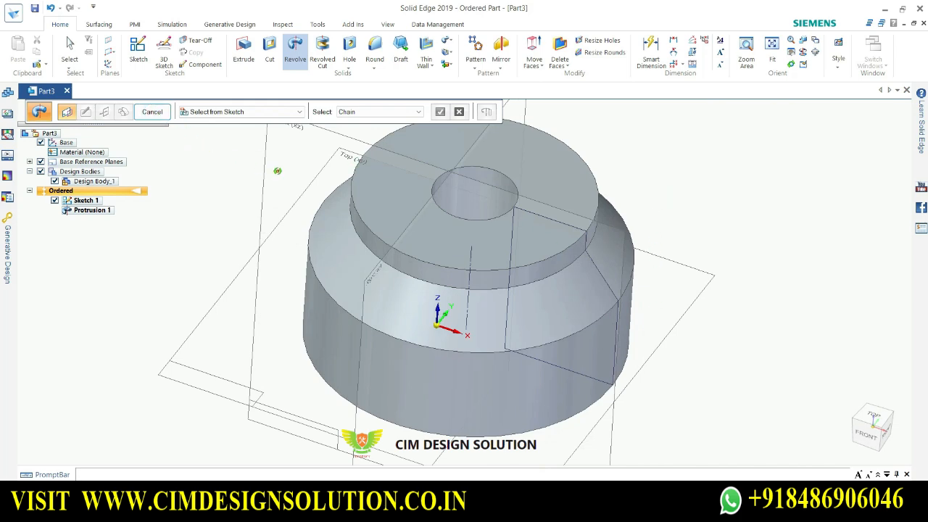
pyautogui.moveTo(276, 182); pyautogui.dragTo(284, 68, button='middle')
pyautogui.press('Escape')
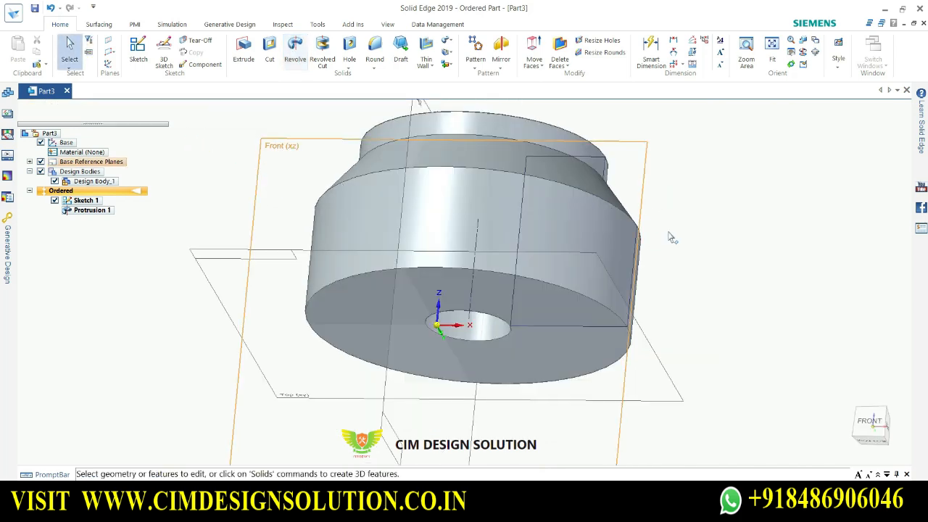
pyautogui.moveTo(669, 237); pyautogui.dragTo(658, 356, button='middle')
pyautogui.moveTo(750, 267); pyautogui.dragTo(659, 292, button='middle')
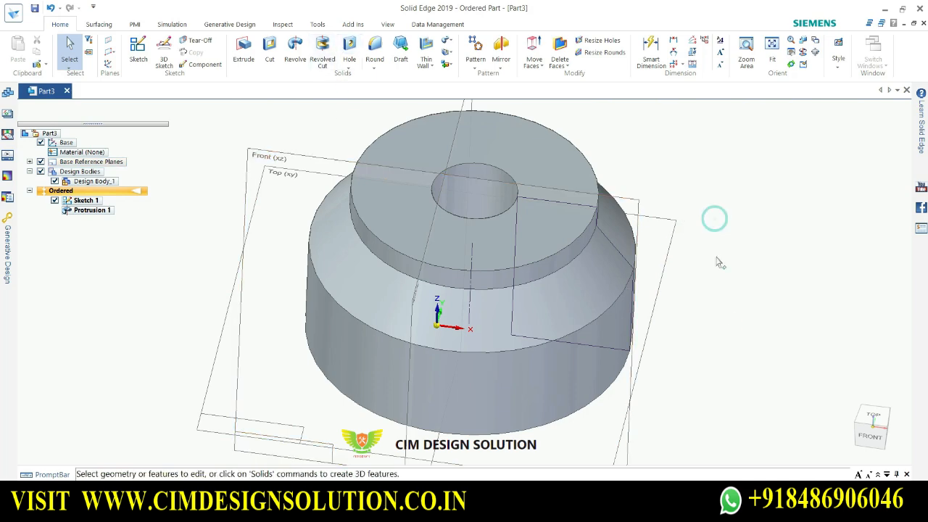
pyautogui.moveTo(730, 318); pyautogui.dragTo(635, 180, button='middle')
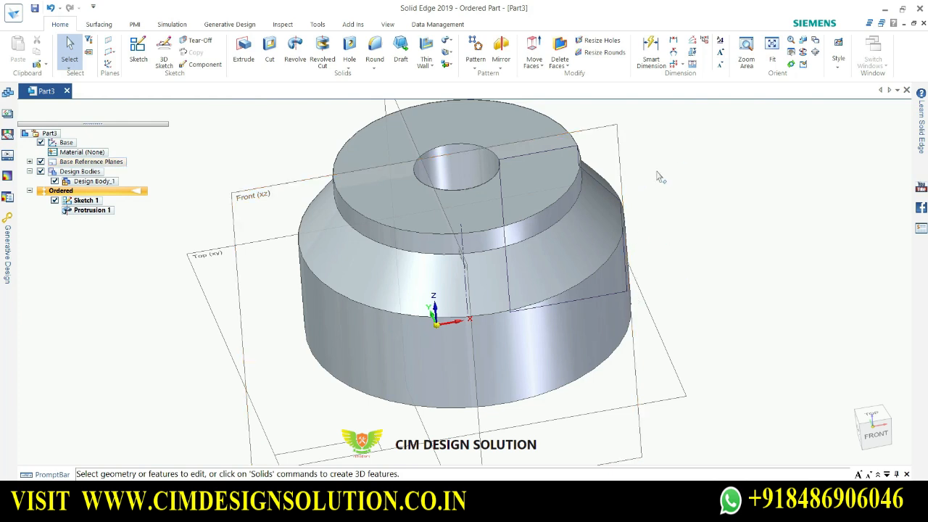
pyautogui.scroll(-1, 659, 178)
pyautogui.scroll(3, 658, 185)
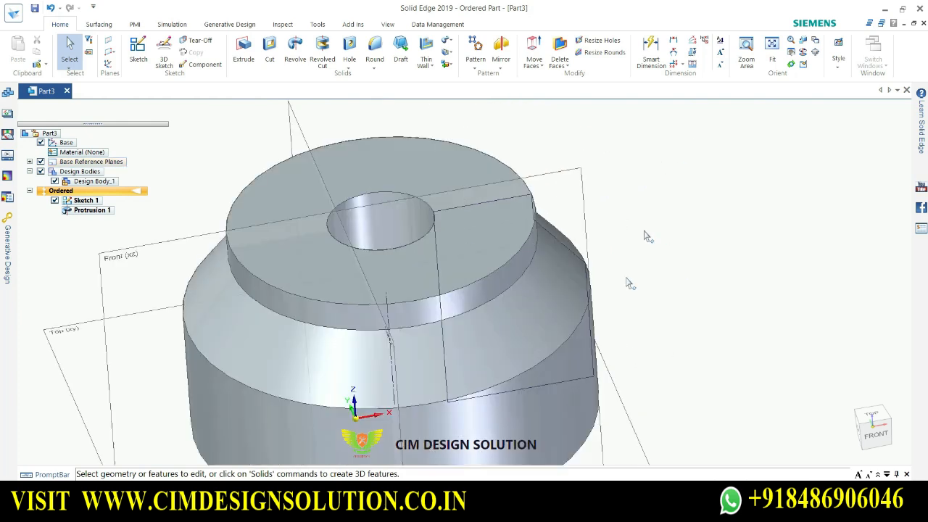
# On the Front (xz) plane, sketch a circle about 7.8 mm in diameter centred on the outer corner below the sloped edge, and finish the sketch
pyautogui.click(584, 176)
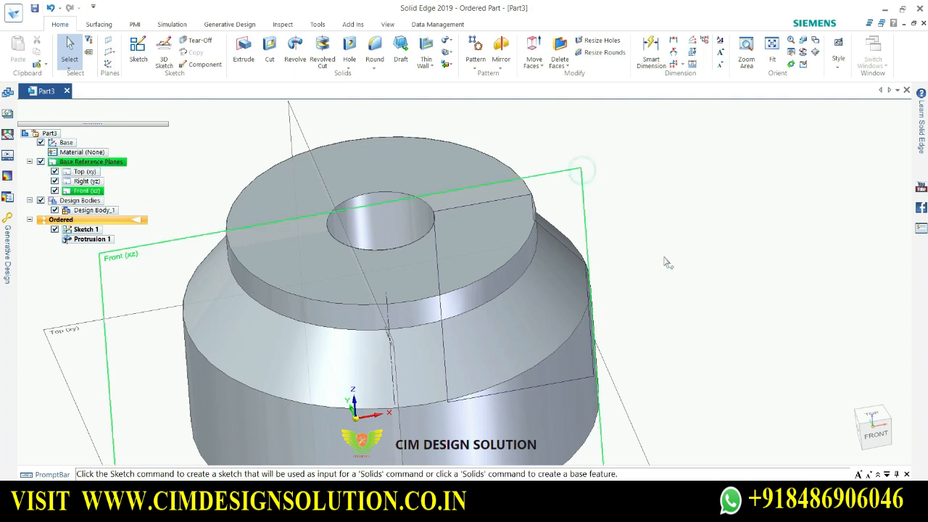
pyautogui.click(133, 57)
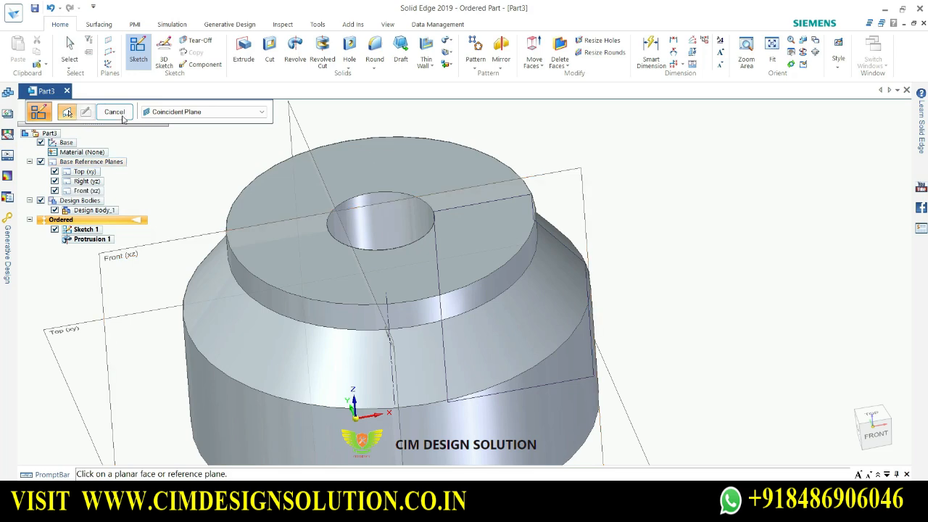
pyautogui.click(572, 174)
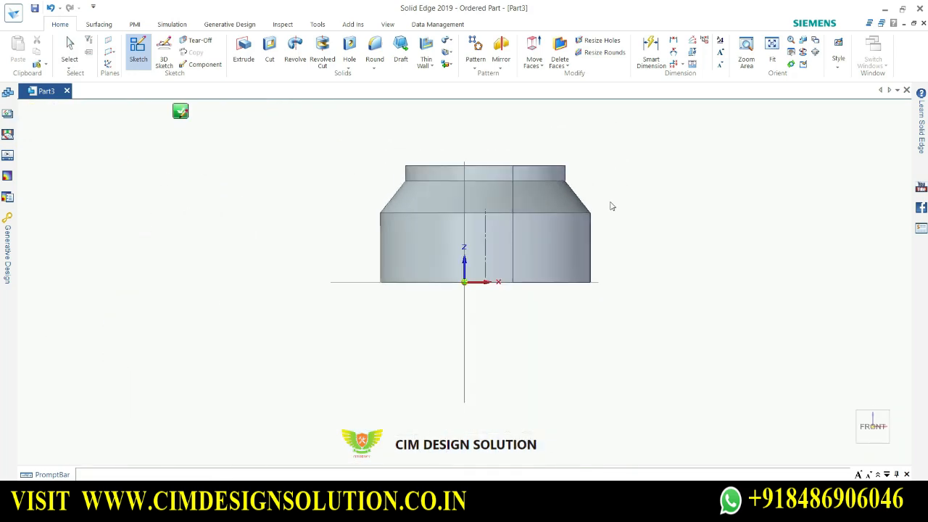
pyautogui.press('l')
pyautogui.scroll(3, 607, 201)
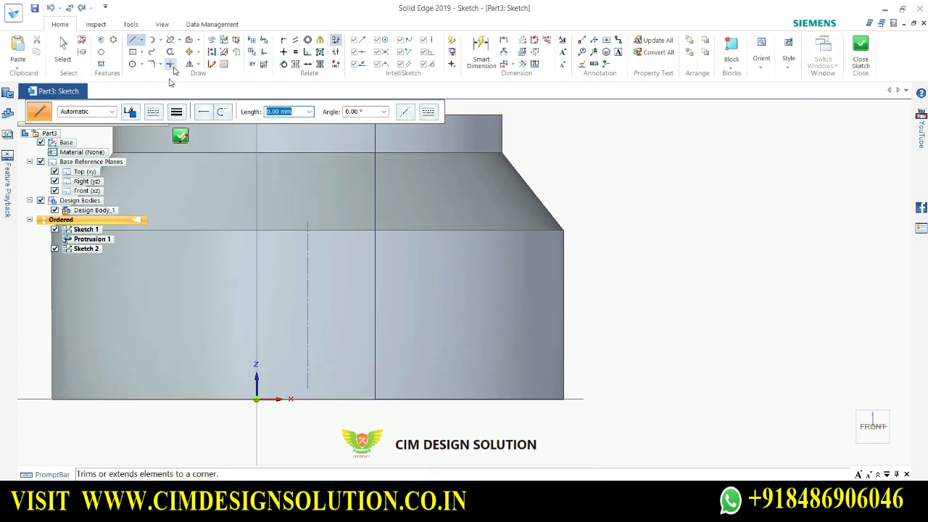
pyautogui.click(132, 63)
pyautogui.scroll(2, 547, 183)
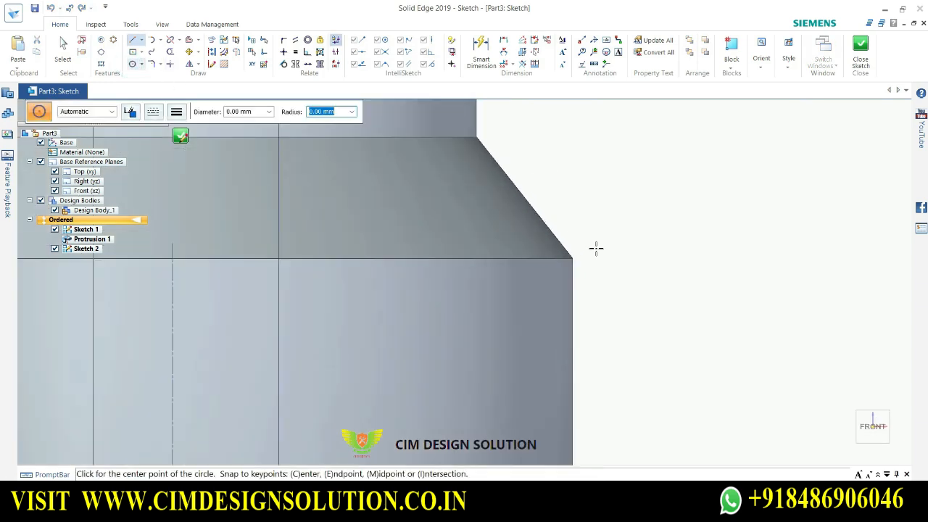
pyautogui.click(574, 258)
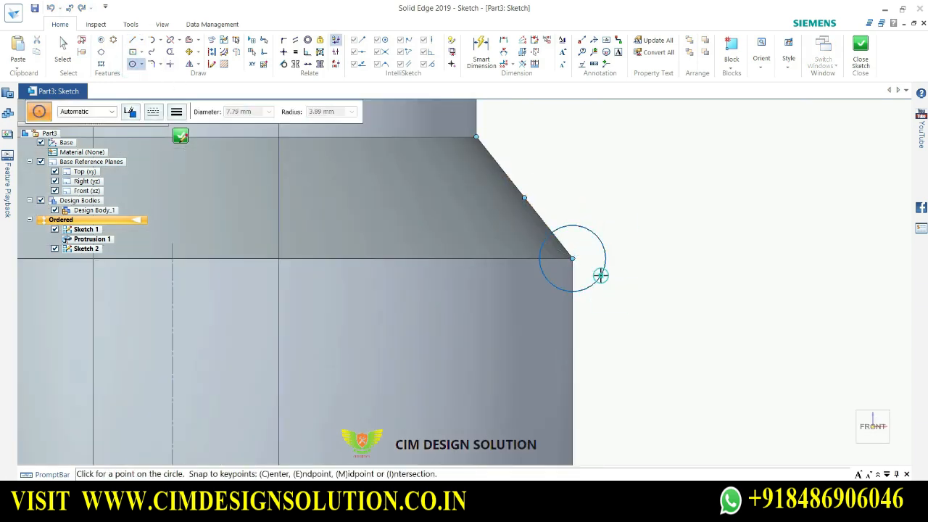
pyautogui.click(601, 273)
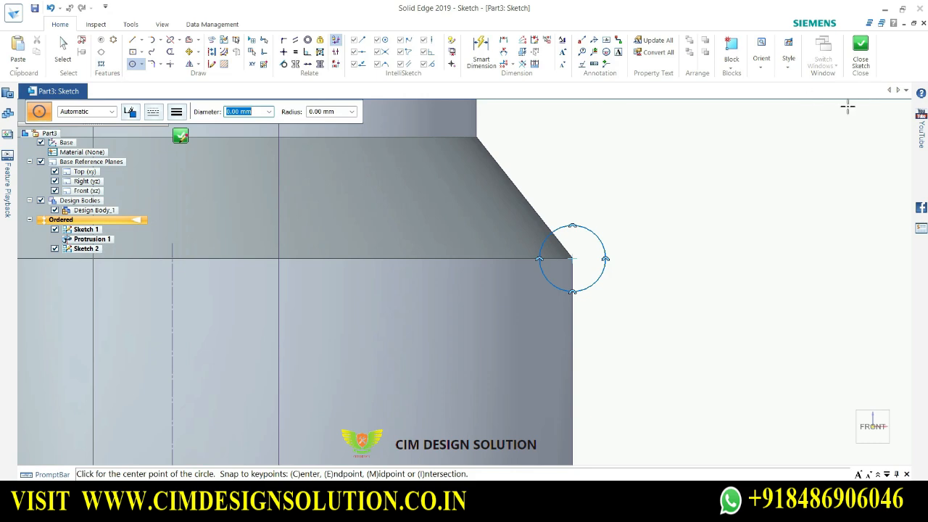
pyautogui.click(860, 51)
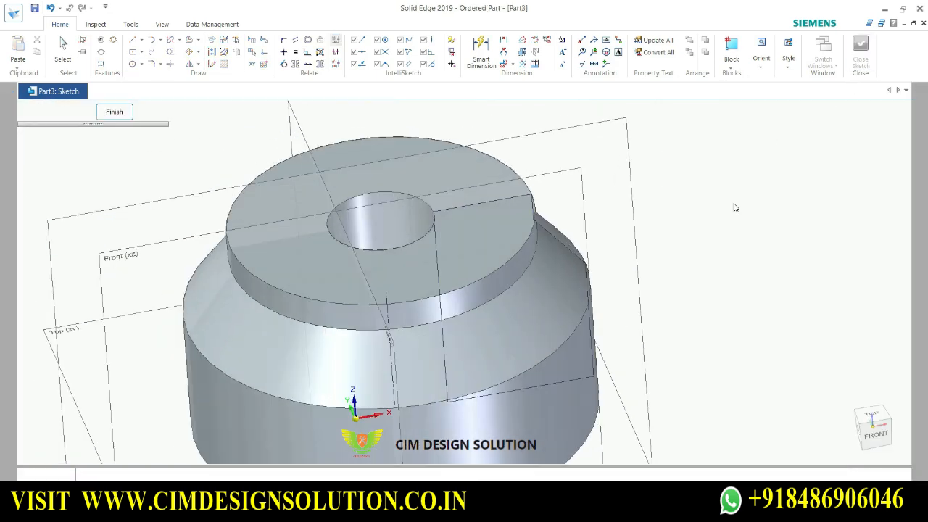
pyautogui.click(115, 112)
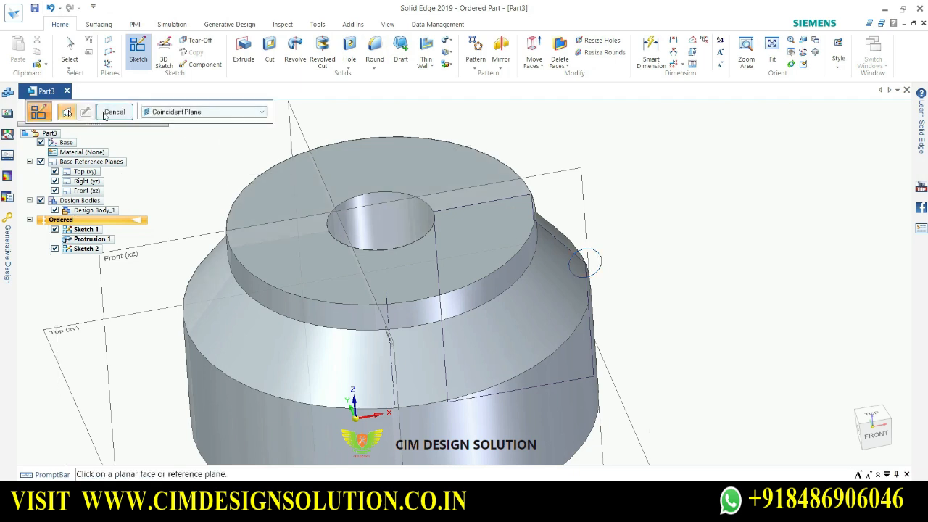
pyautogui.press('Escape')
pyautogui.scroll(-3, 668, 297)
pyautogui.scroll(3, 668, 297)
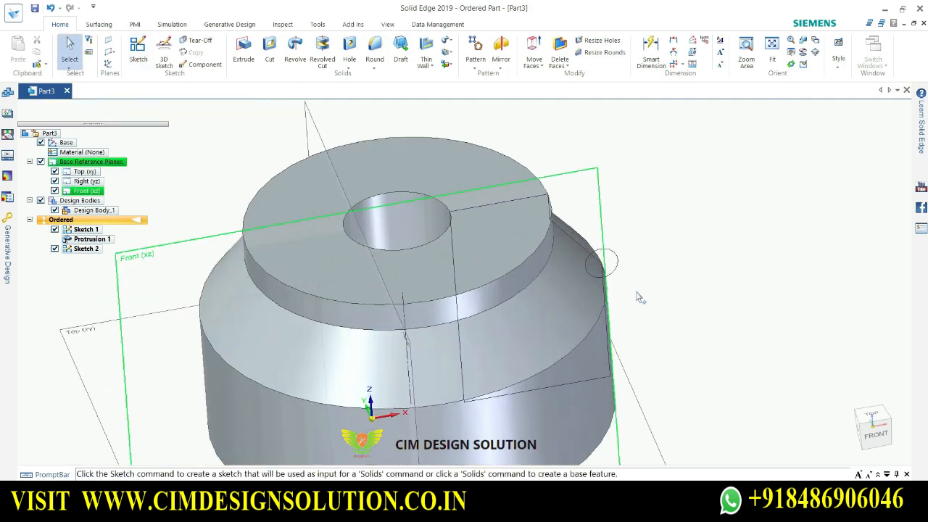
pyautogui.click(323, 55)
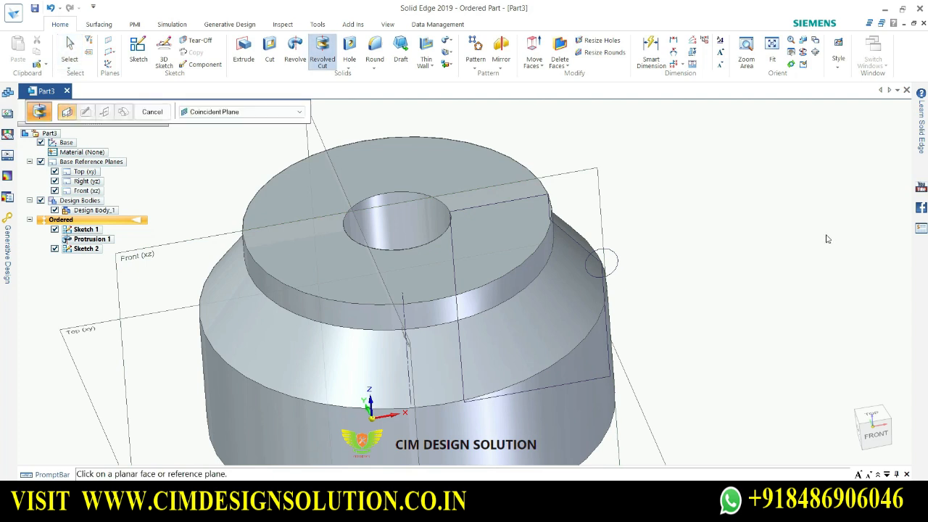
pyautogui.click(204, 114)
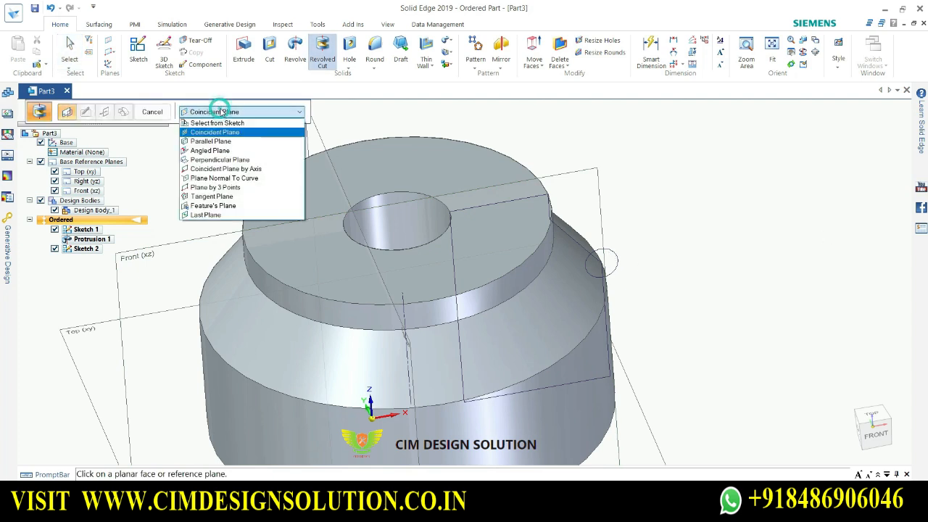
pyautogui.click(216, 127)
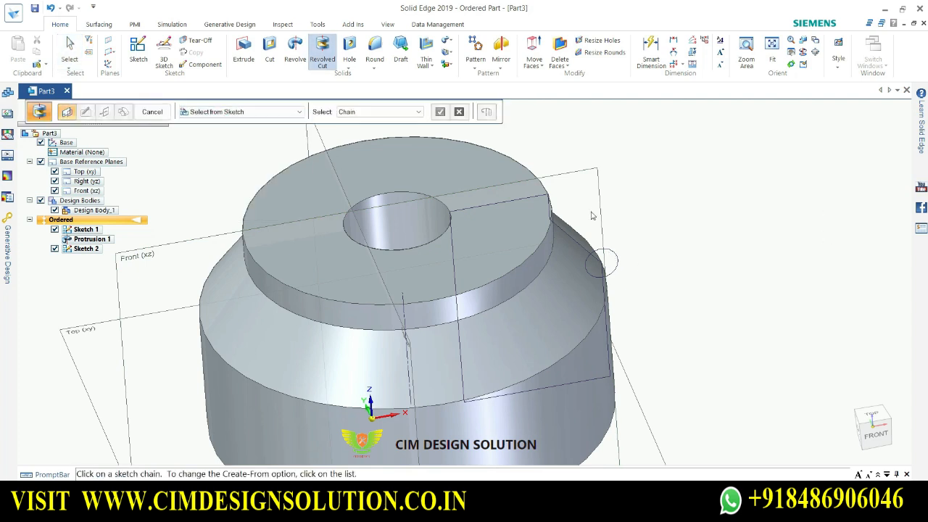
pyautogui.click(601, 262)
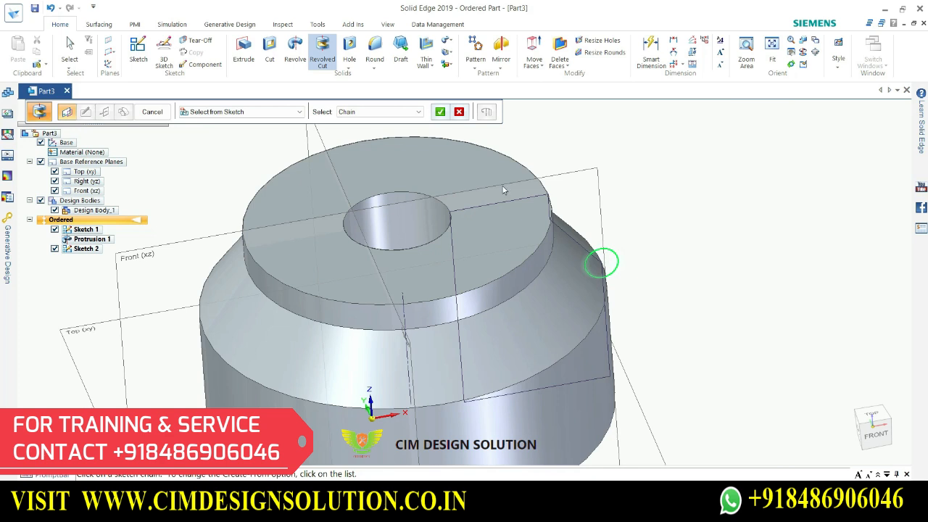
pyautogui.click(441, 111)
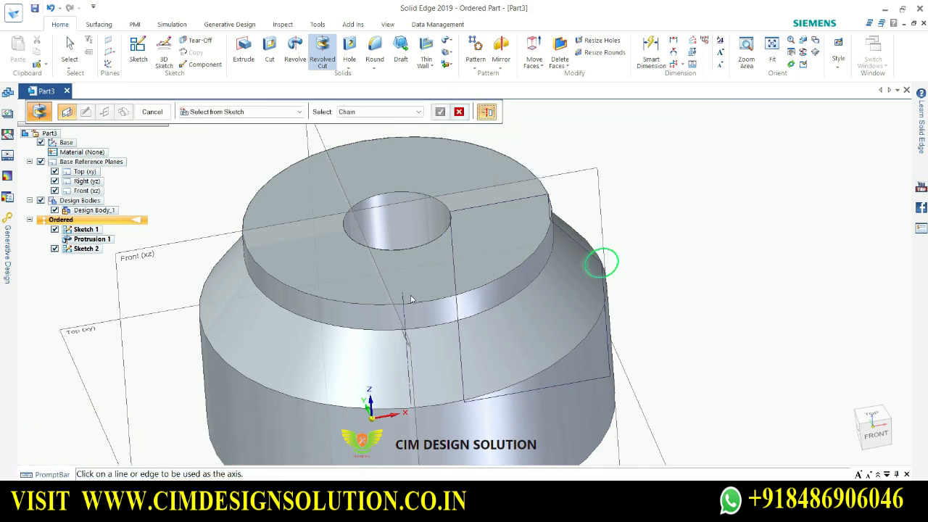
pyautogui.moveTo(422, 296); pyautogui.dragTo(382, 258, button='middle')
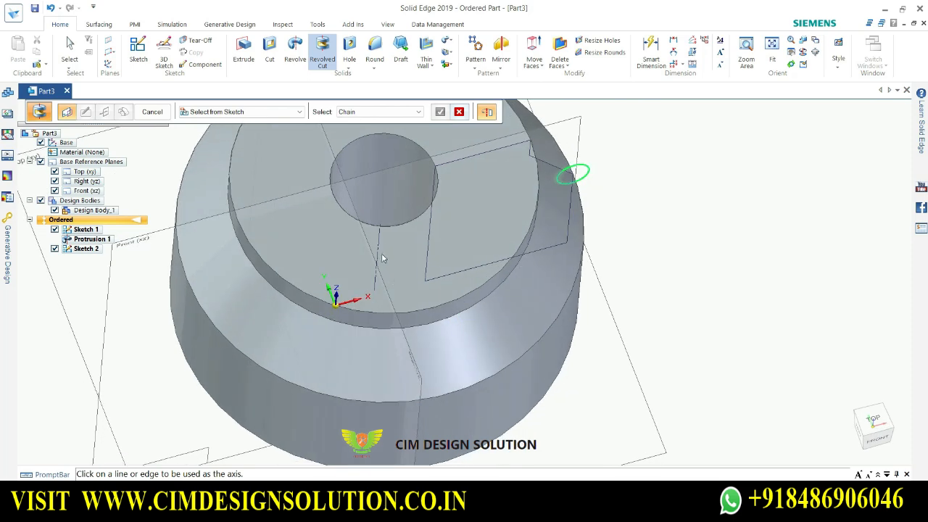
pyautogui.scroll(6, 427, 242)
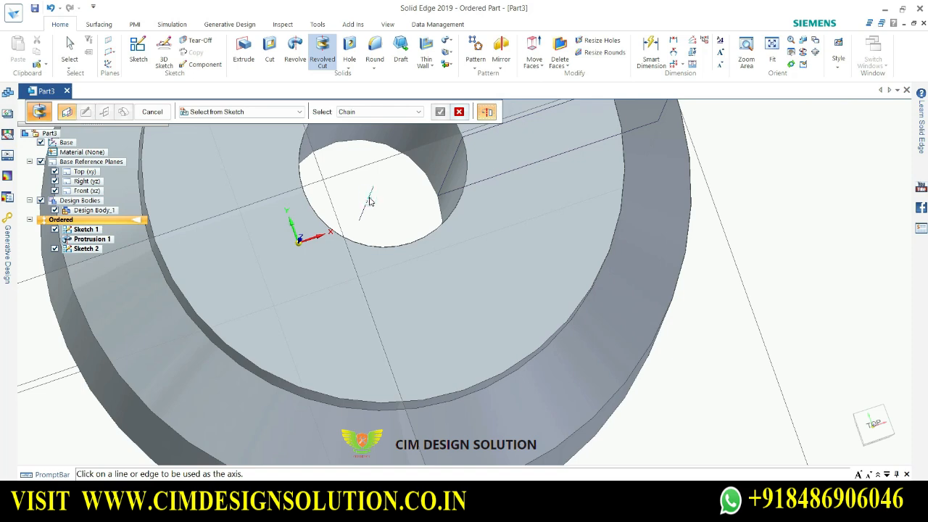
pyautogui.click(152, 111)
pyautogui.scroll(-5, 565, 248)
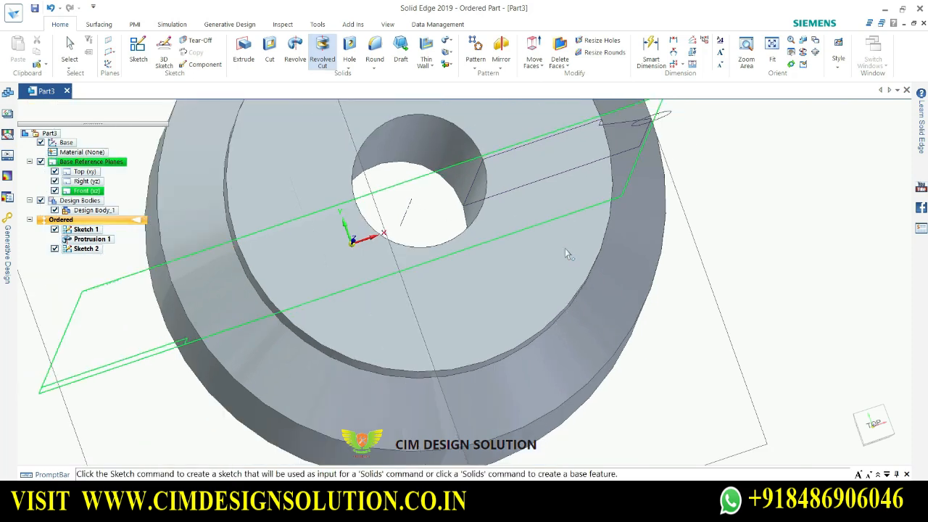
pyautogui.scroll(3, 649, 224)
pyautogui.moveTo(642, 218); pyautogui.dragTo(628, 174, button='middle')
pyautogui.scroll(-2, 614, 223)
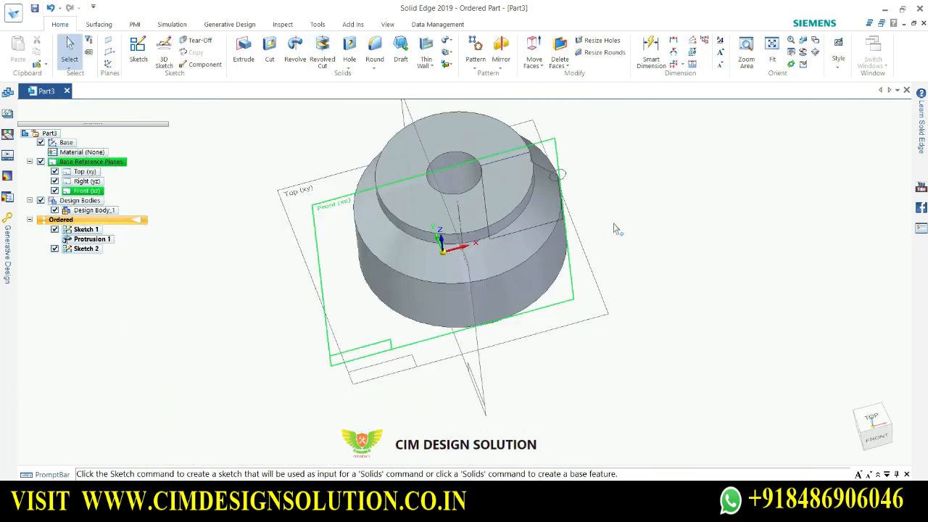
pyautogui.scroll(2, 583, 117)
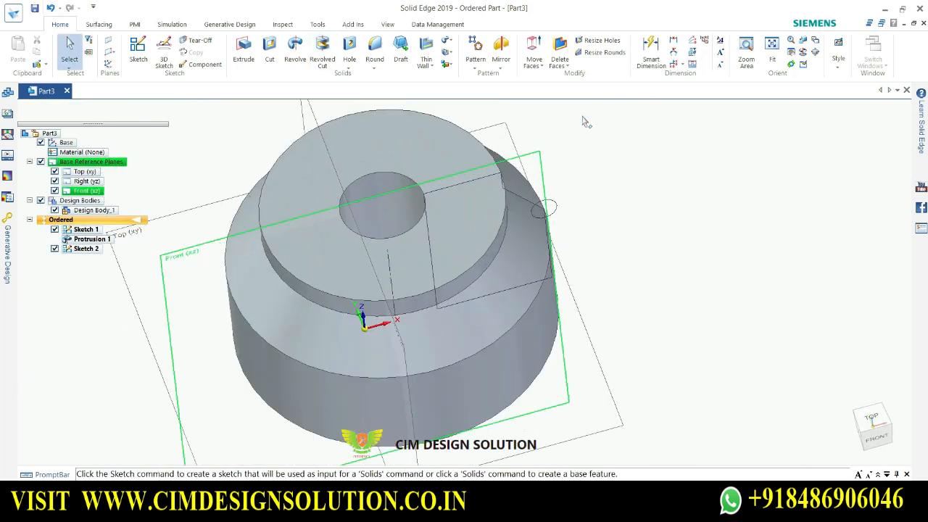
pyautogui.click(86, 249)
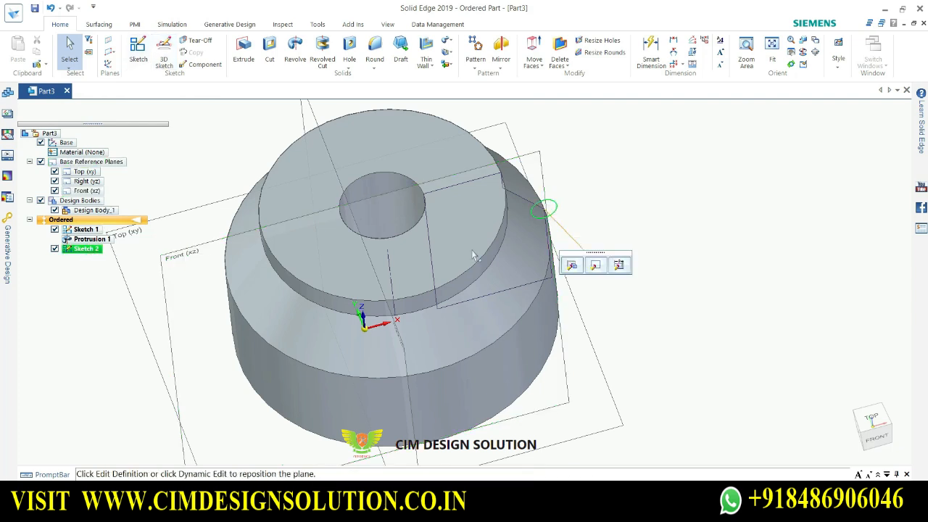
pyautogui.click(572, 265)
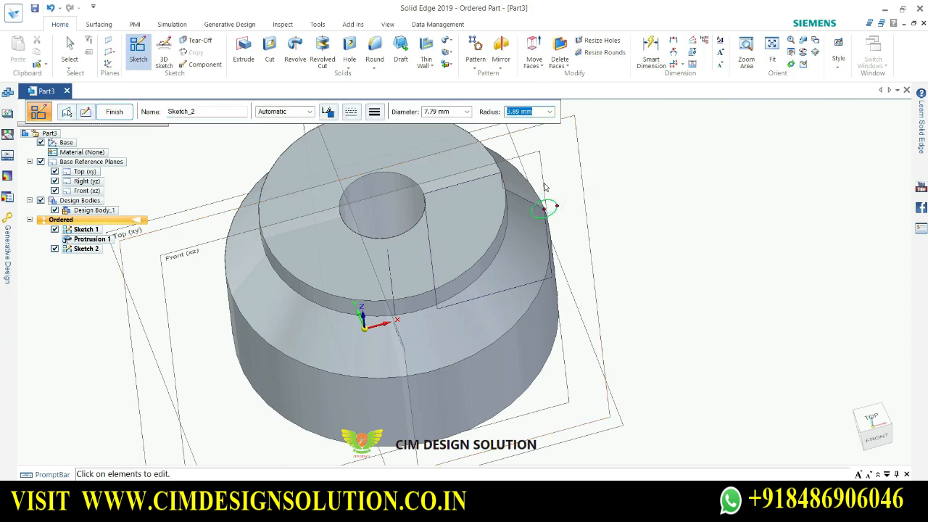
pyautogui.moveTo(568, 248); pyautogui.dragTo(569, 190, button='middle')
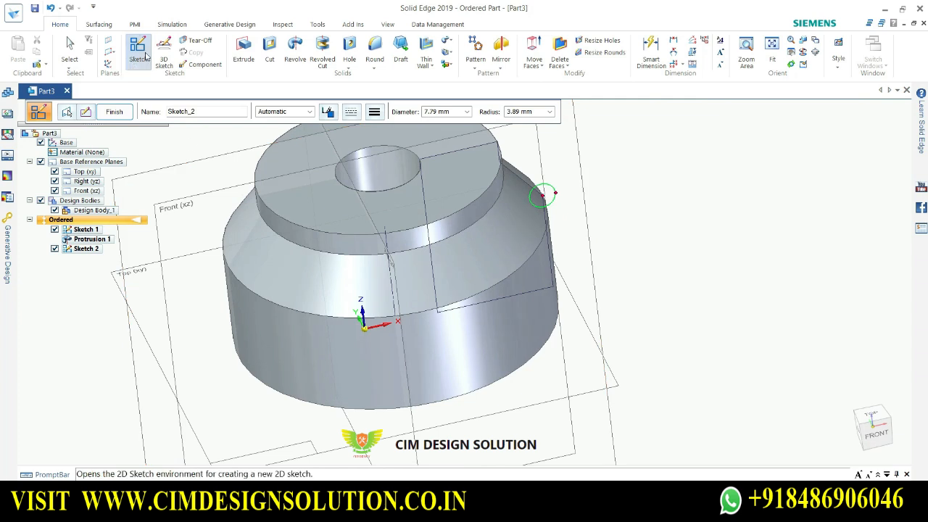
pyautogui.click(601, 200)
pyautogui.click(114, 112)
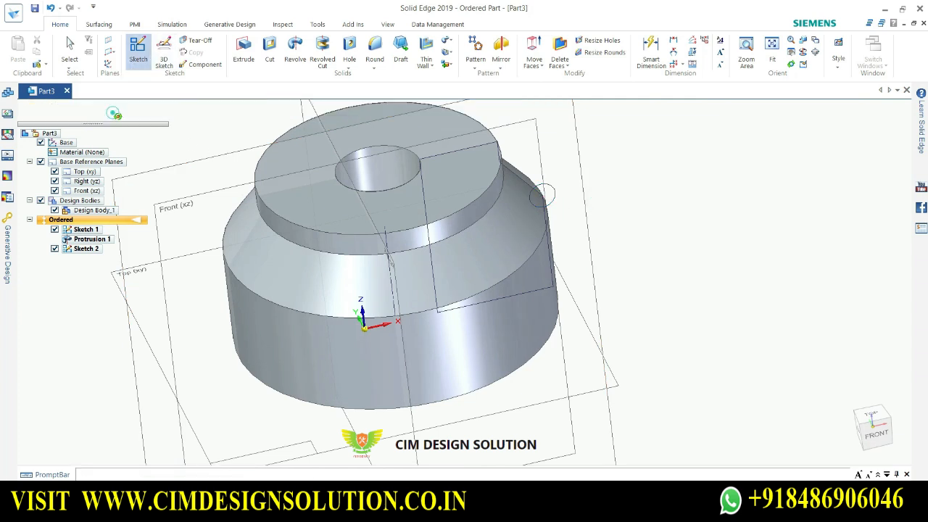
# Edit the circle sketch's profile and draw a vertical line about 31 mm long over the existing dash-dot axis line
pyautogui.click(99, 248)
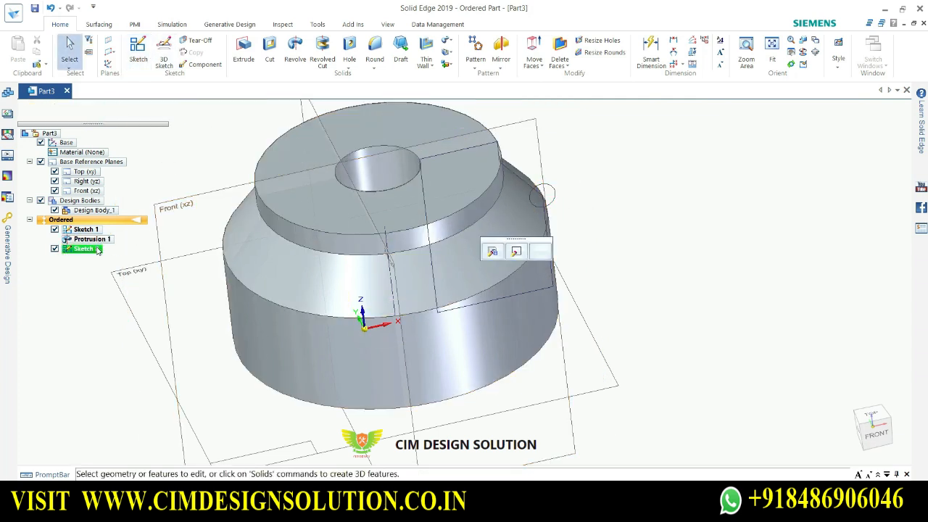
pyautogui.rightClick(99, 249)
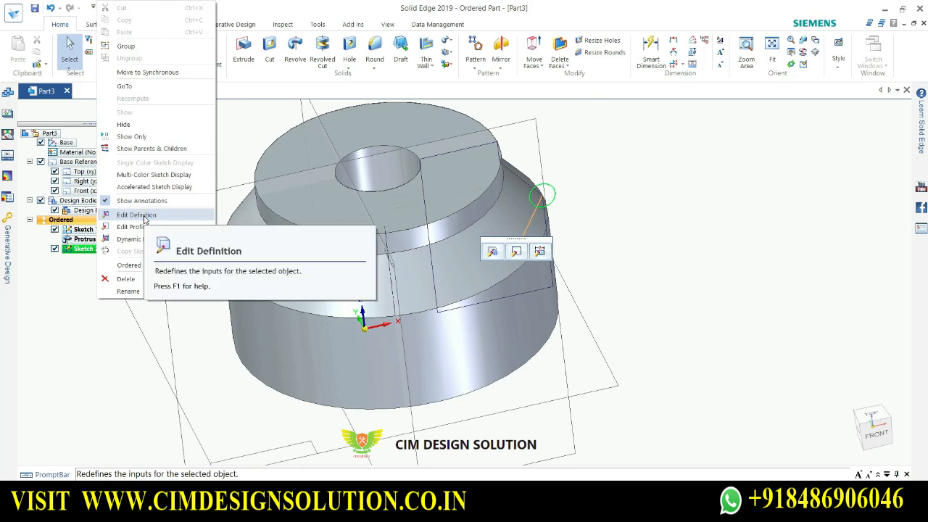
pyautogui.click(139, 226)
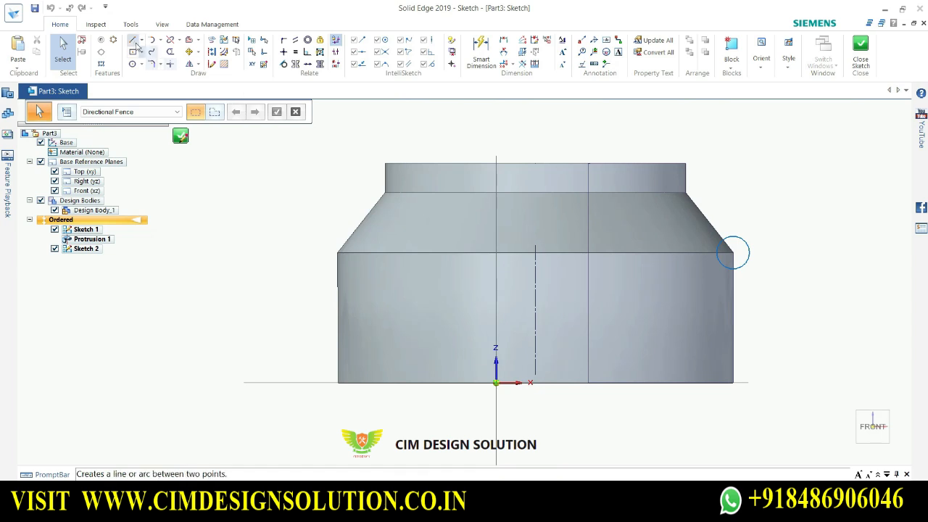
pyautogui.click(143, 40)
pyautogui.click(154, 57)
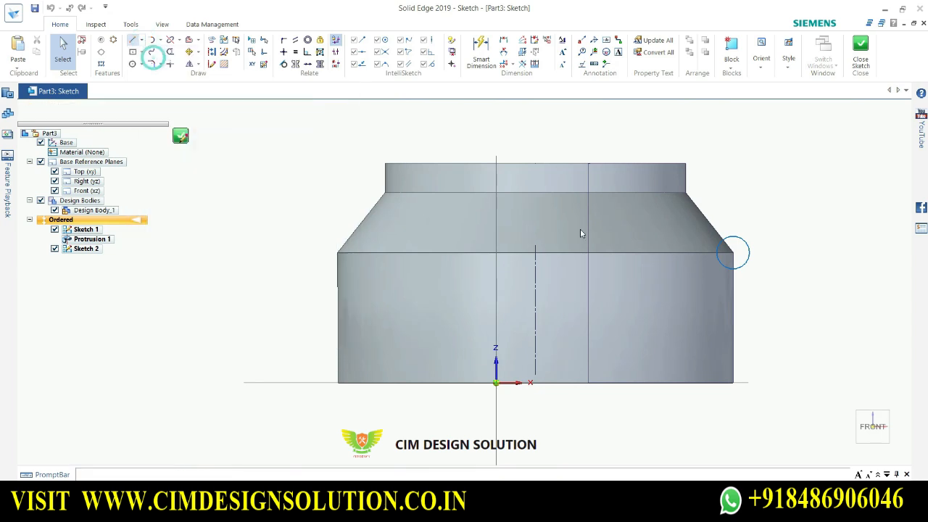
pyautogui.scroll(3, 572, 351)
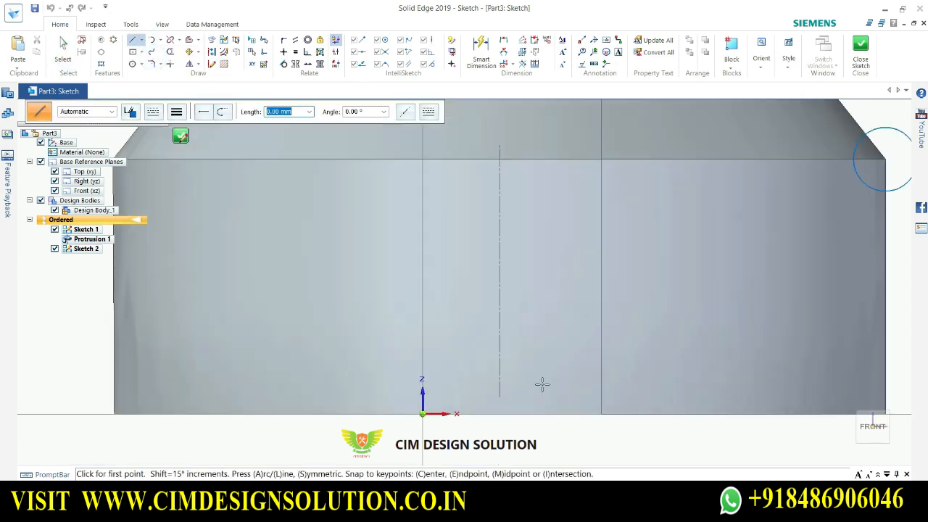
pyautogui.click(498, 397)
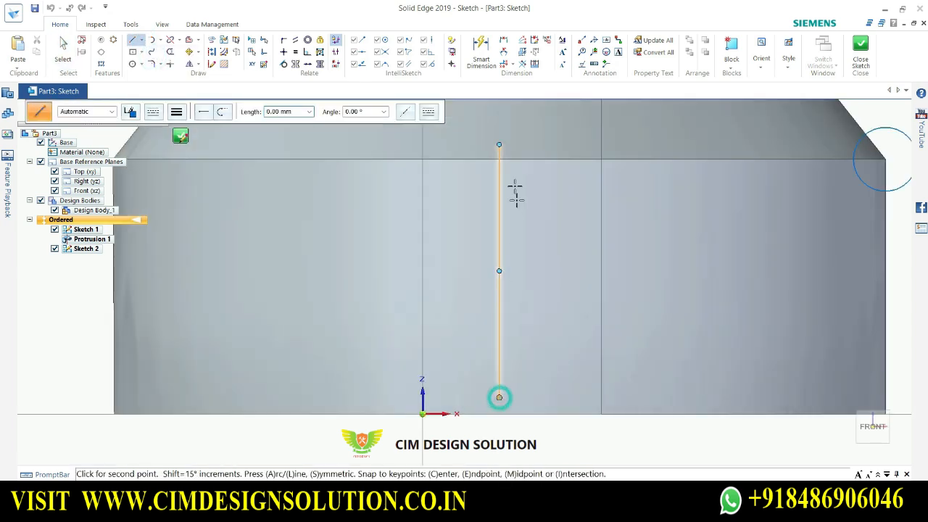
pyautogui.click(499, 145)
pyautogui.scroll(-1, 497, 244)
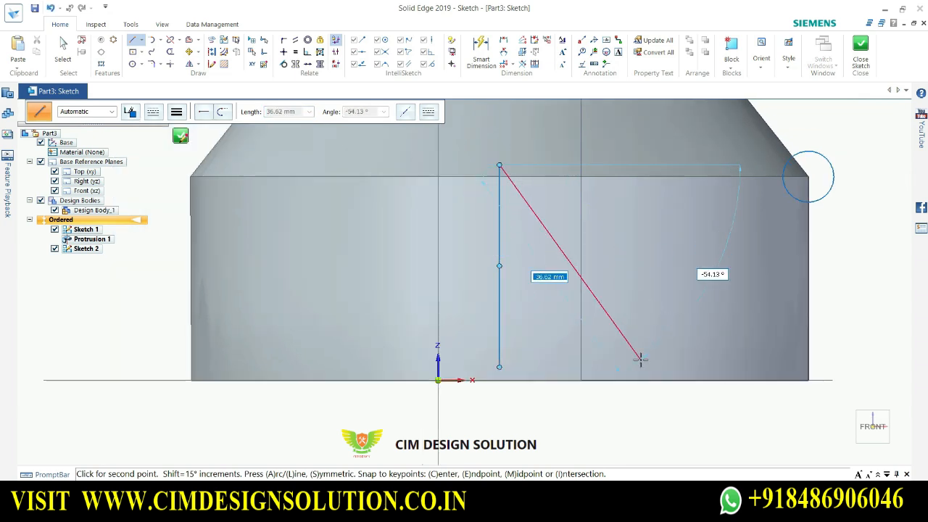
pyautogui.press('Escape')
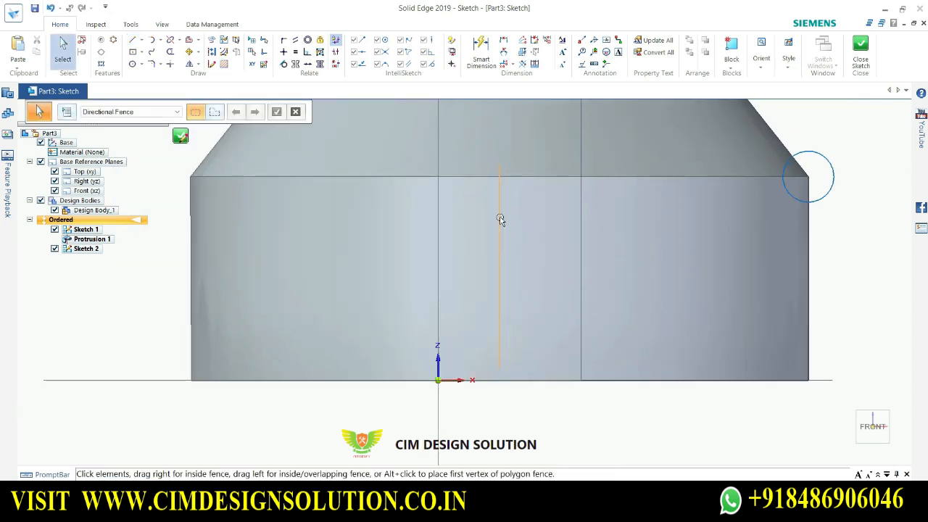
# Change the new vertical line to a dash-dot line type, then close and finish the sketch
pyautogui.click(500, 217)
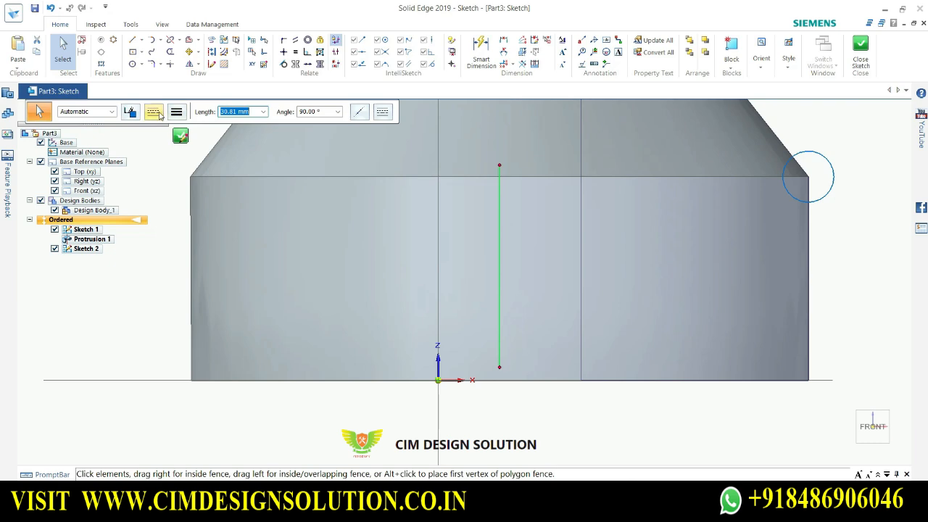
pyautogui.click(158, 114)
pyautogui.click(179, 145)
pyautogui.click(602, 447)
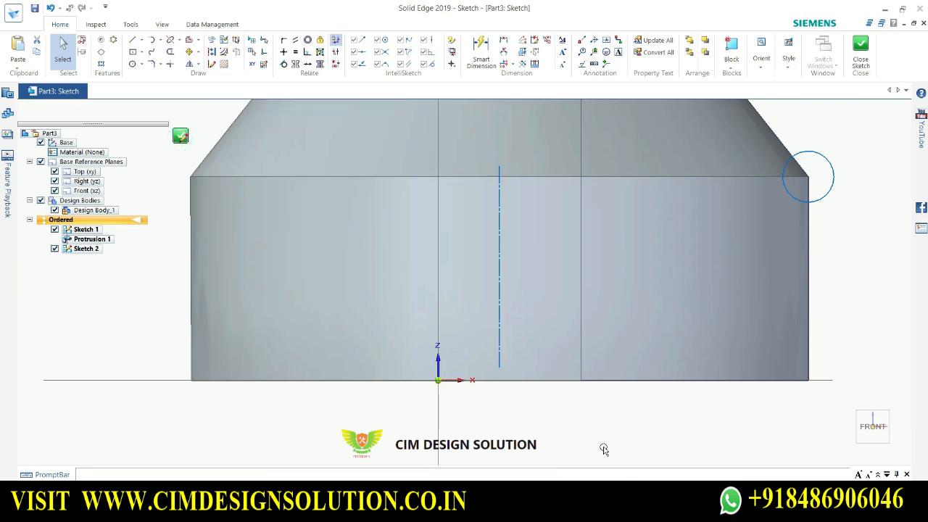
pyautogui.click(869, 67)
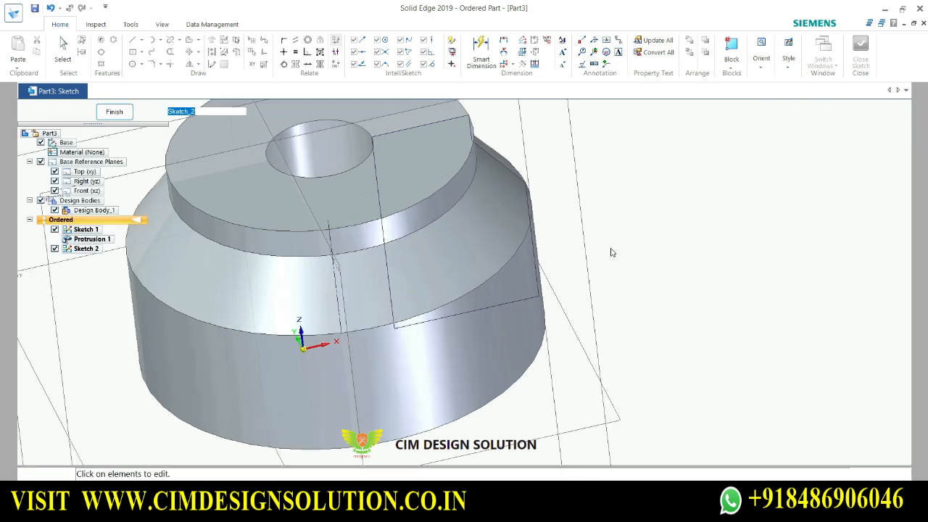
pyautogui.click(115, 112)
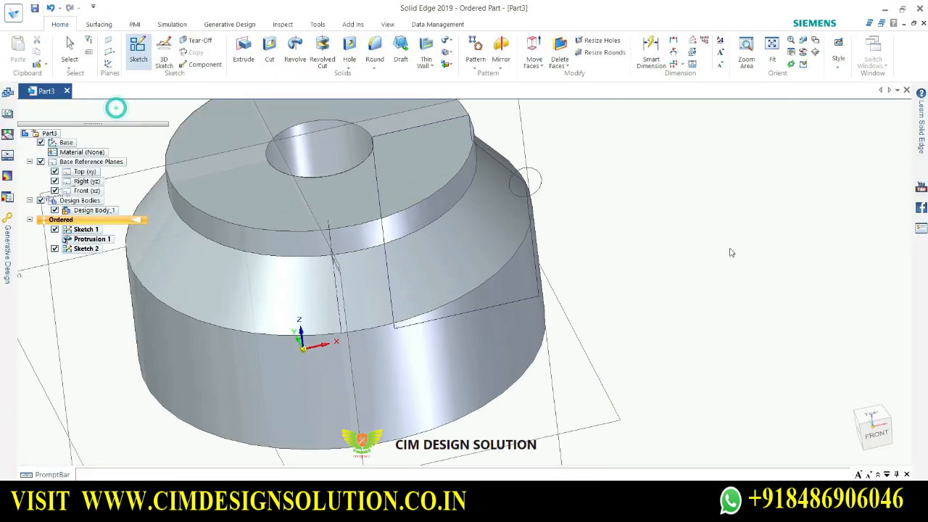
pyautogui.click(668, 274)
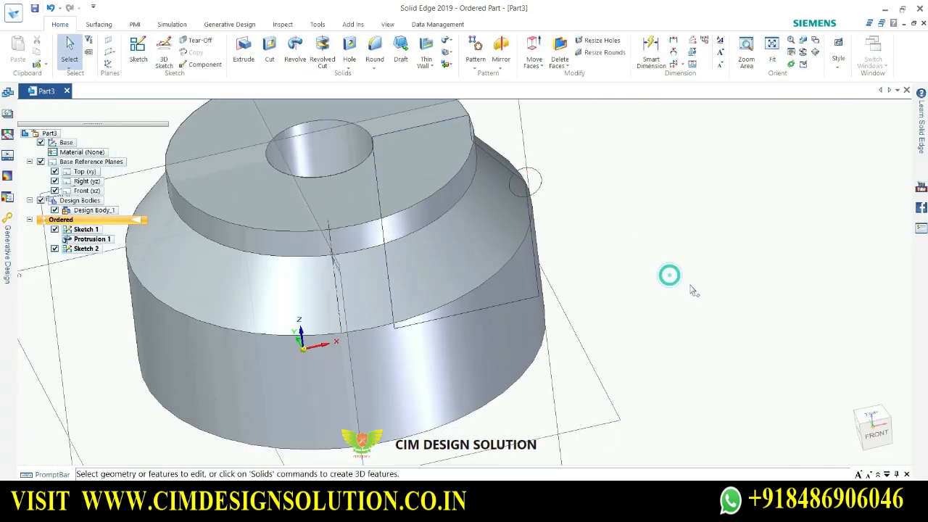
# Start a Revolved Cut of the circle selected from the sketch, using the vertical dash-dot line as the axis
pyautogui.scroll(2, 667, 269)
pyautogui.scroll(-5, 665, 256)
pyautogui.scroll(3, 665, 260)
pyautogui.scroll(2, 598, 212)
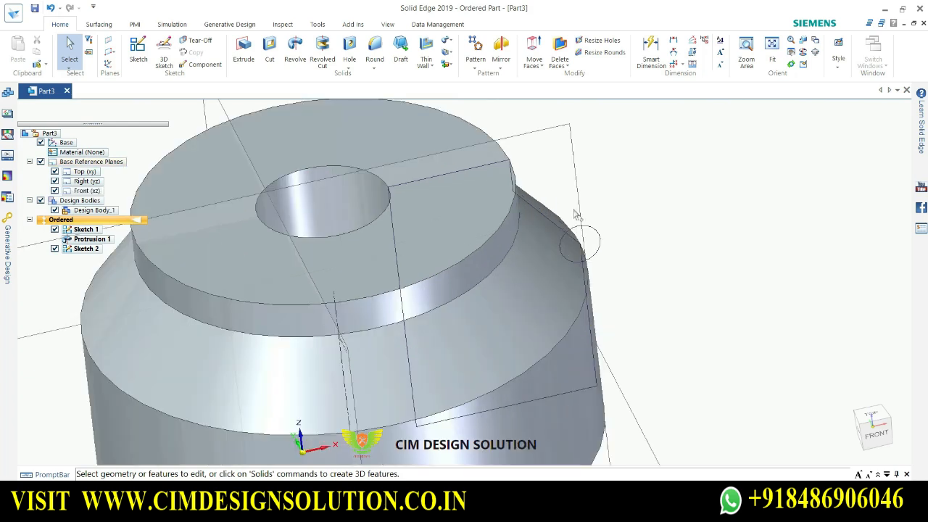
pyautogui.click(322, 52)
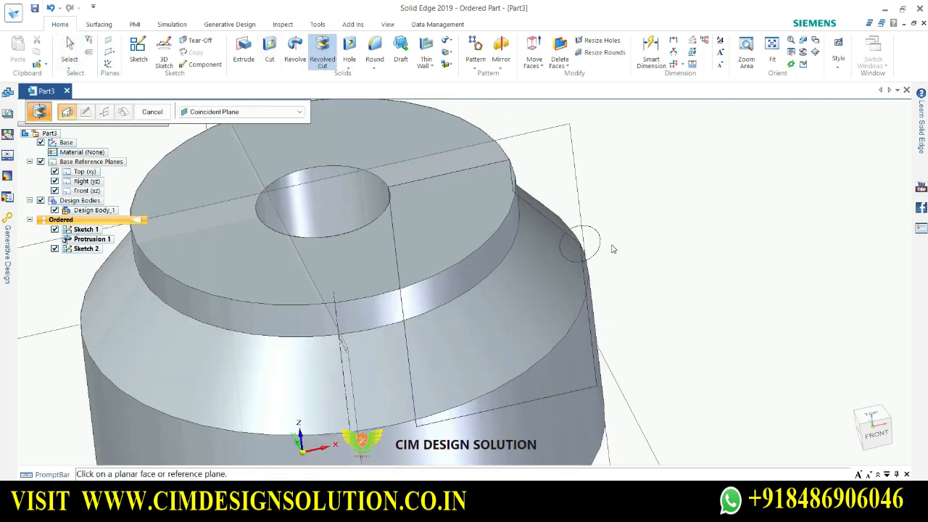
pyautogui.click(227, 112)
pyautogui.click(246, 120)
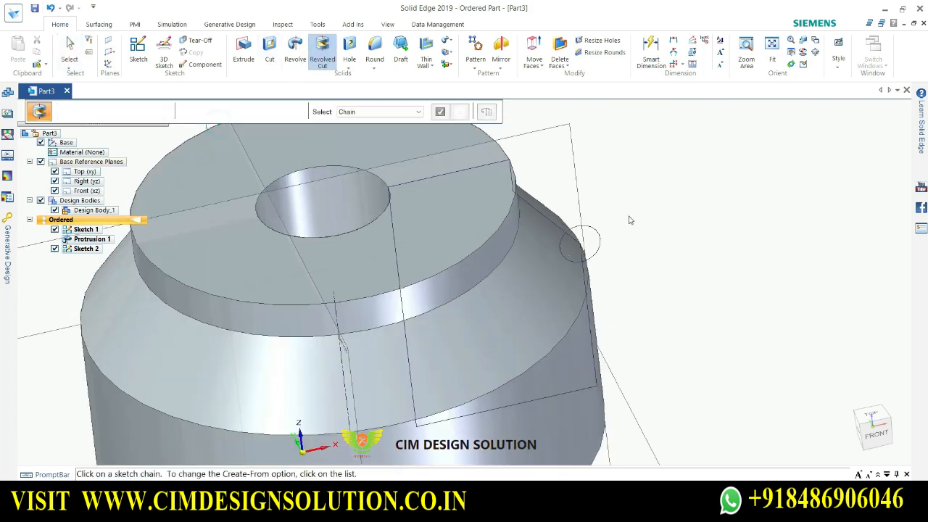
pyautogui.click(580, 244)
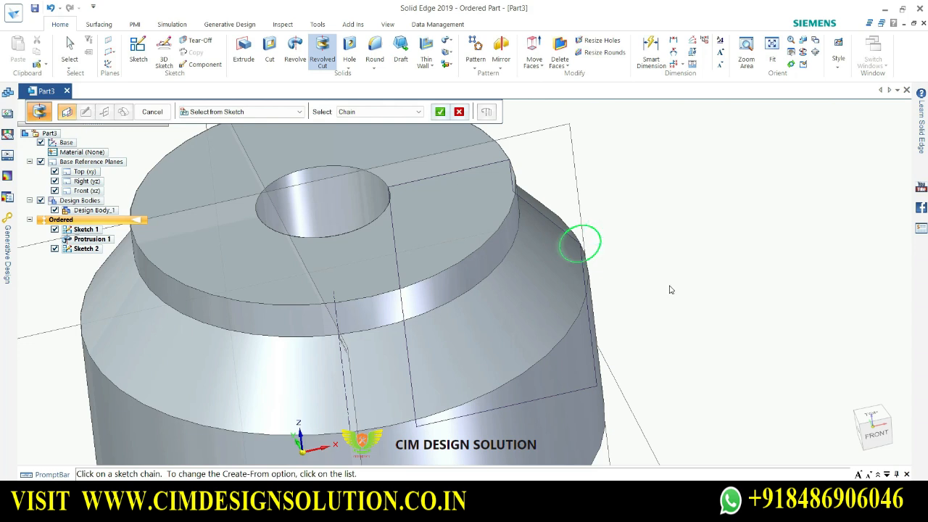
pyautogui.click(440, 113)
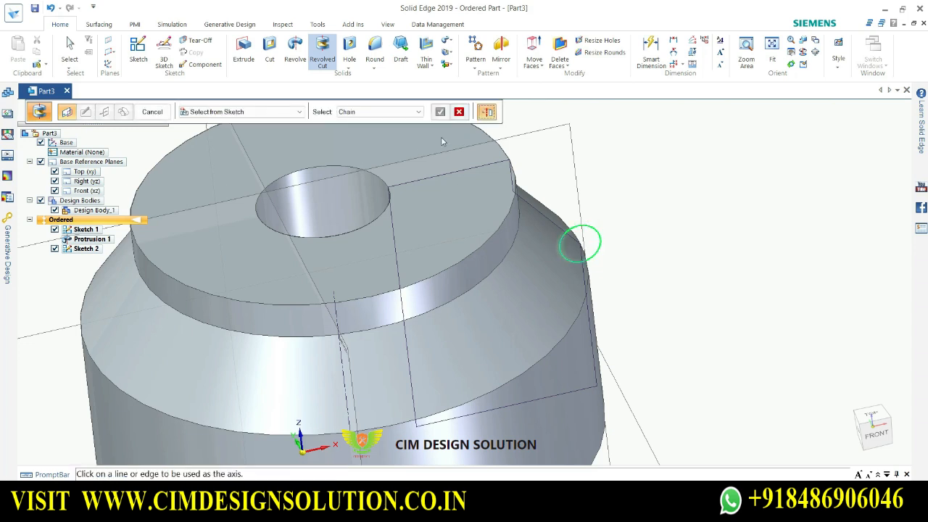
pyautogui.click(336, 315)
pyautogui.scroll(-1, 637, 216)
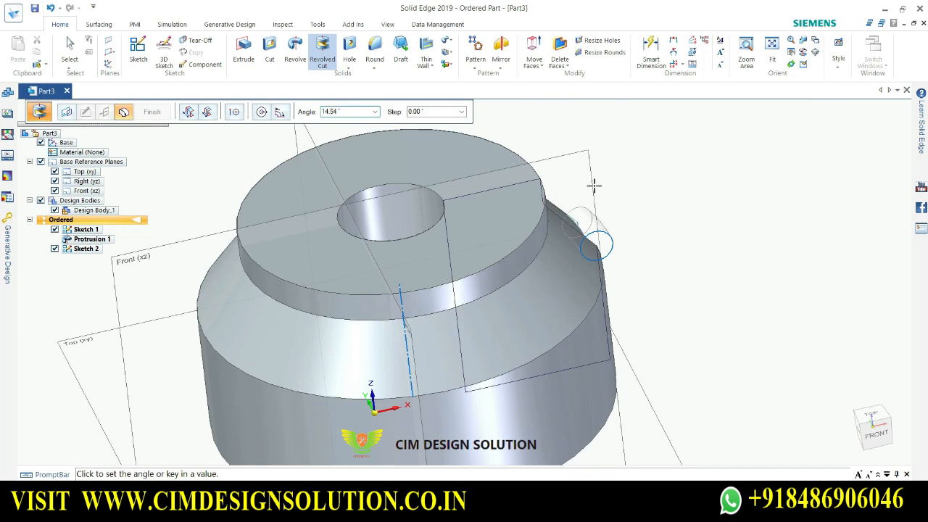
# Set the revolved cut to a full 360° extent, finish it, and leave the command
pyautogui.moveTo(594, 186); pyautogui.dragTo(515, 224, button='middle')
pyautogui.scroll(2, 515, 188)
pyautogui.scroll(-3, 515, 188)
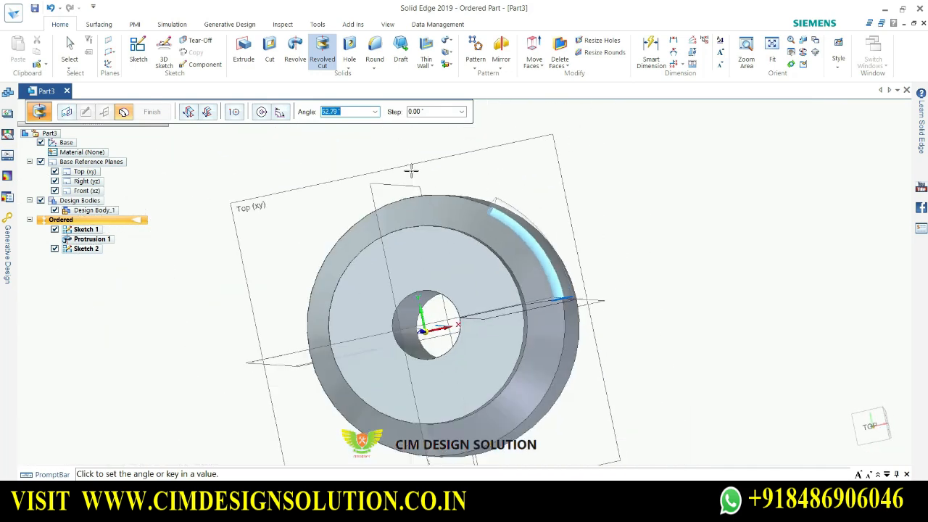
pyautogui.moveTo(336, 166); pyautogui.dragTo(313, 147, button='middle')
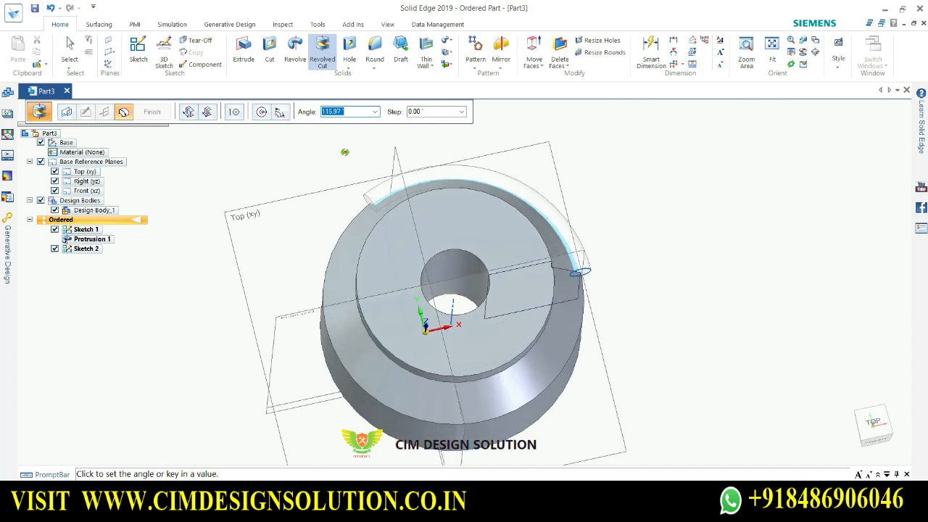
pyautogui.click(260, 113)
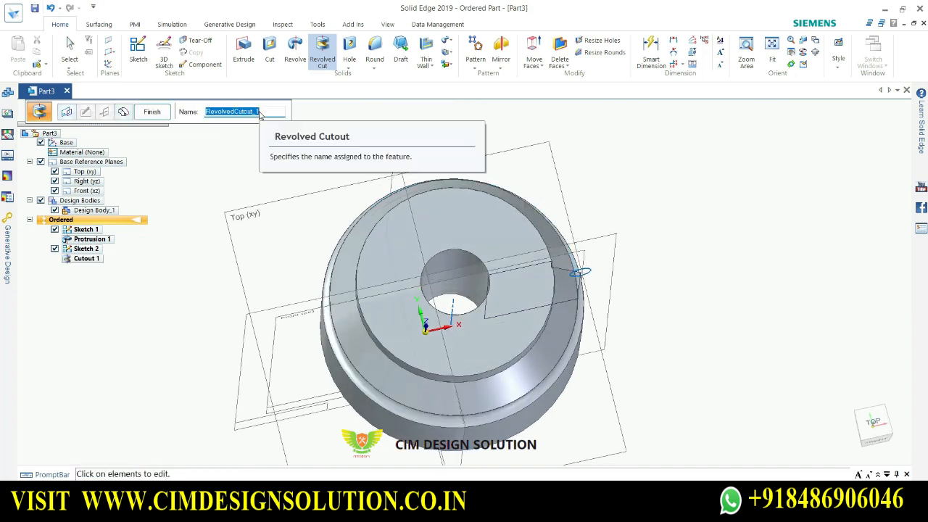
pyautogui.click(151, 113)
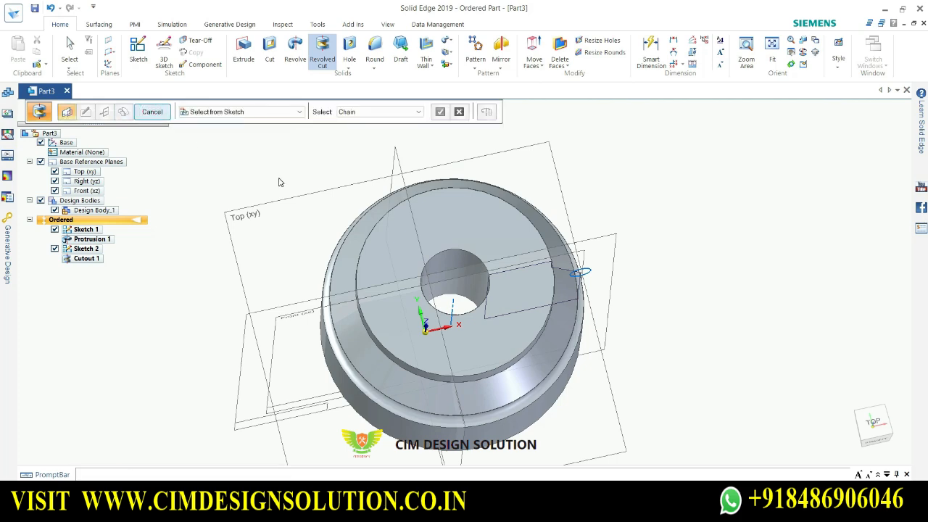
pyautogui.click(167, 109)
# Redefine the revolved cut's extent as a finite 150° angle, swept from the circle toward the positive Y side
pyautogui.moveTo(714, 336); pyautogui.dragTo(679, 252, button='middle')
pyautogui.scroll(2, 678, 252)
pyautogui.rightClick(86, 259)
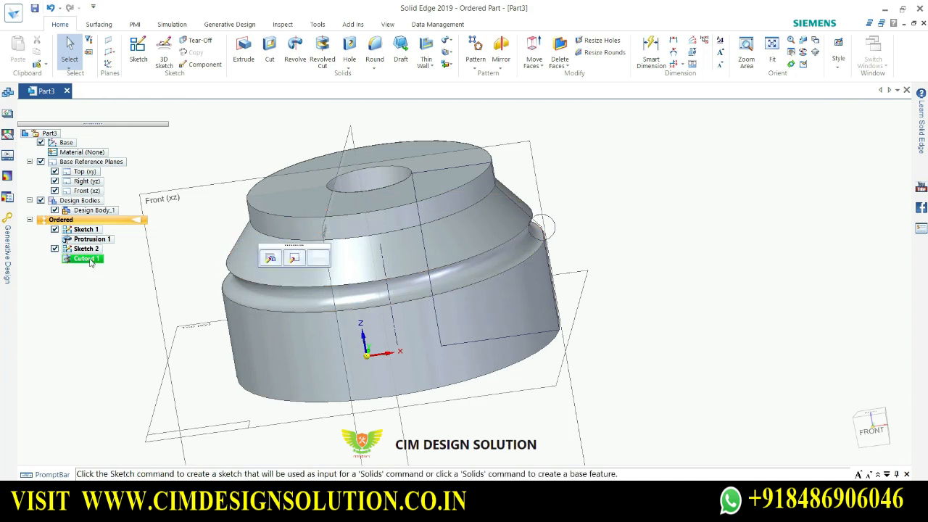
pyautogui.click(277, 263)
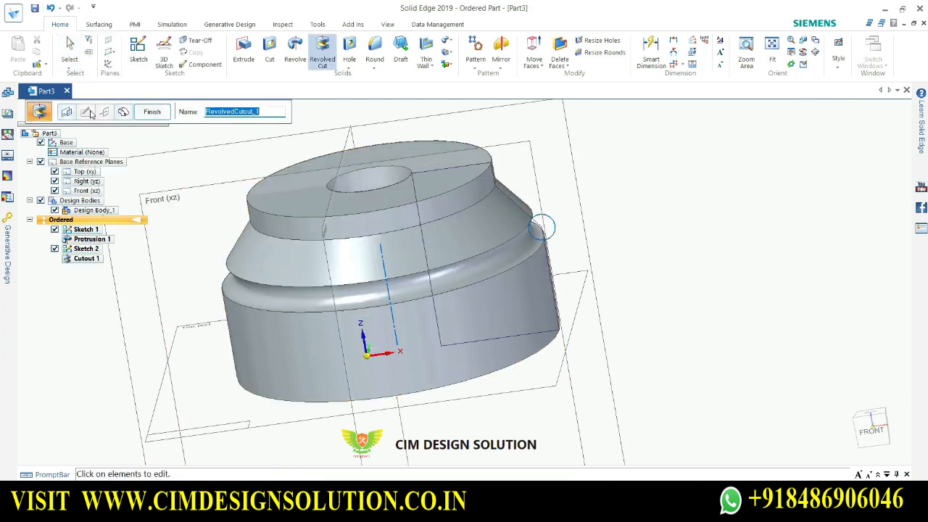
pyautogui.click(126, 114)
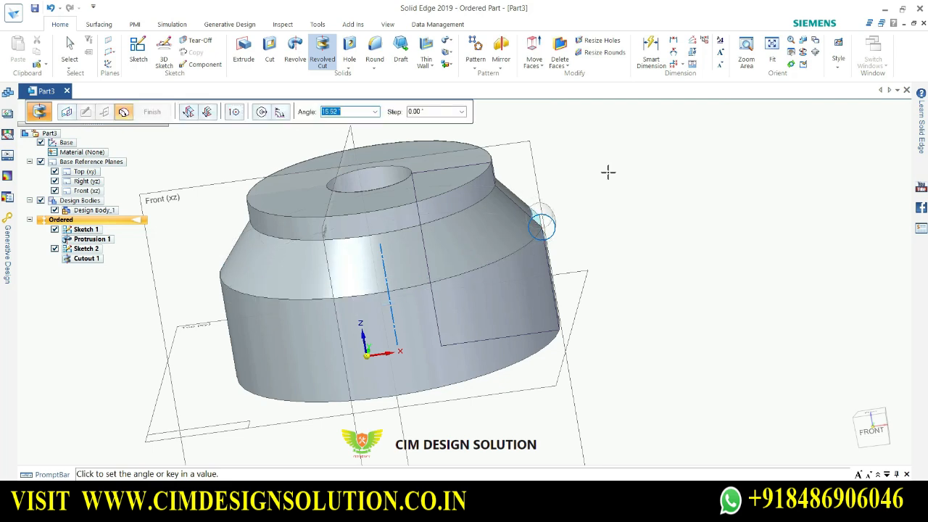
pyautogui.click(281, 116)
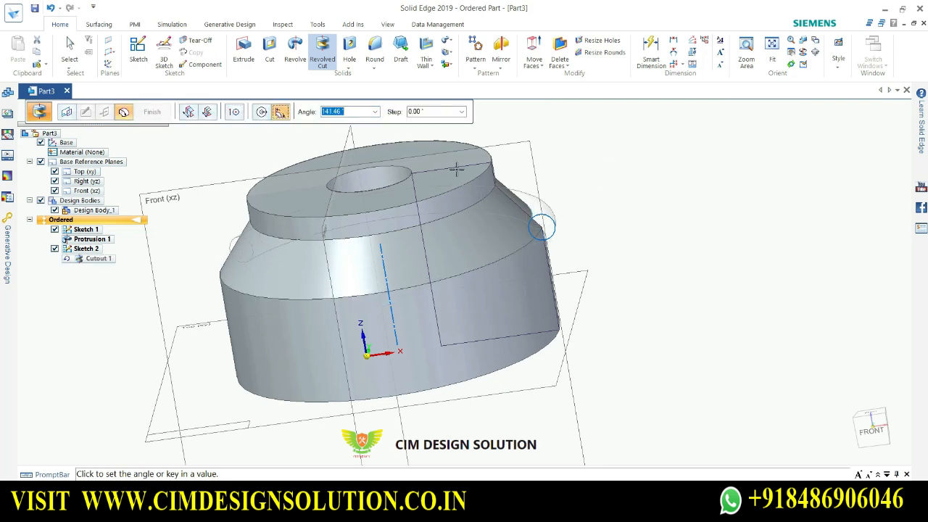
pyautogui.scroll(2, 530, 215)
pyautogui.scroll(-2, 580, 197)
pyautogui.moveTo(581, 200); pyautogui.dragTo(583, 247, button='middle')
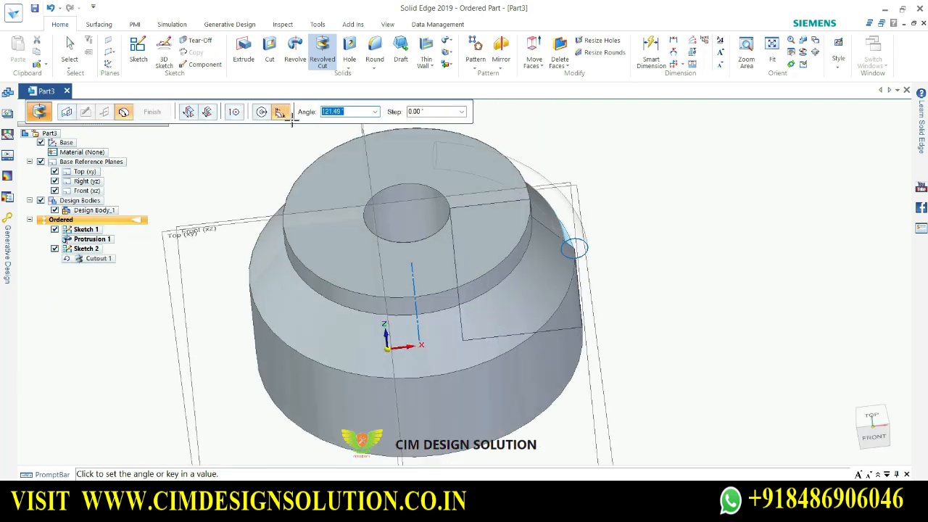
pyautogui.write('150')
pyautogui.press('Tab')
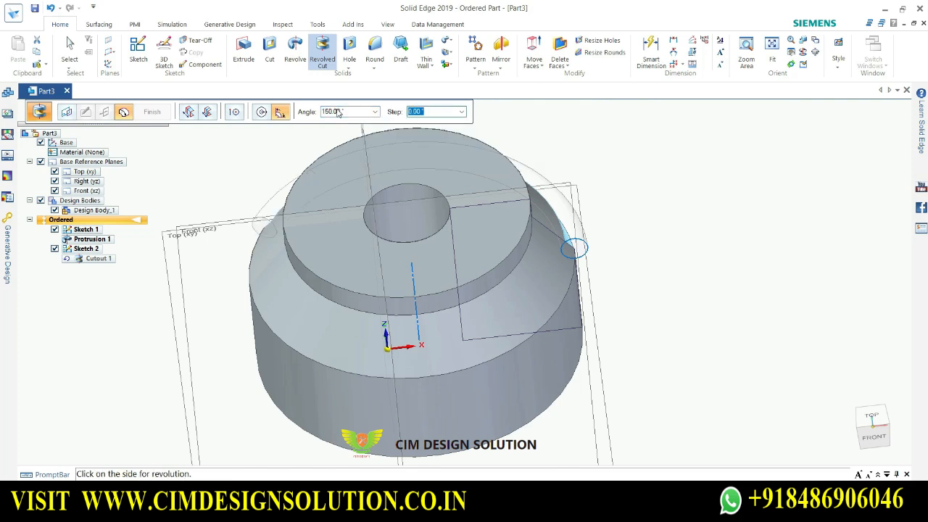
pyautogui.click(659, 162)
pyautogui.moveTo(659, 162); pyautogui.dragTo(476, 230, button='middle')
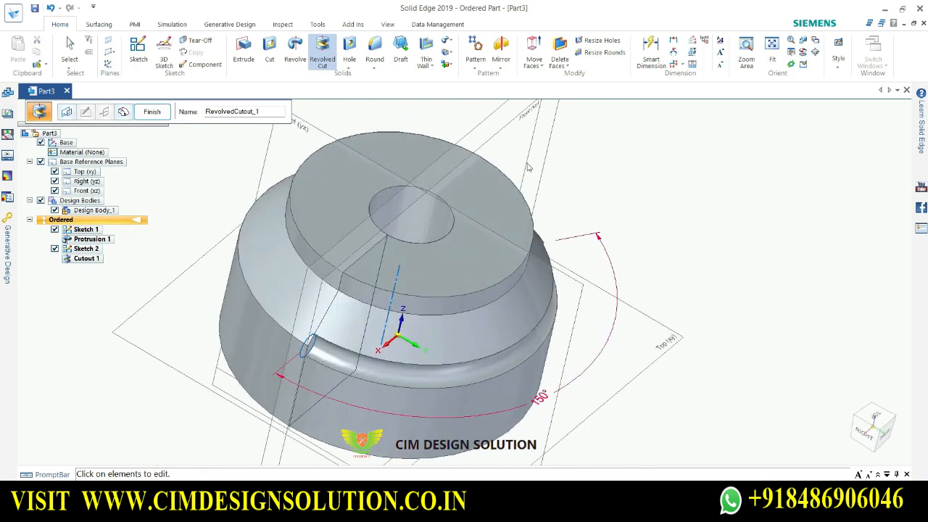
# Finish the redefined 150° revolved cut and leave the command
pyautogui.click(152, 112)
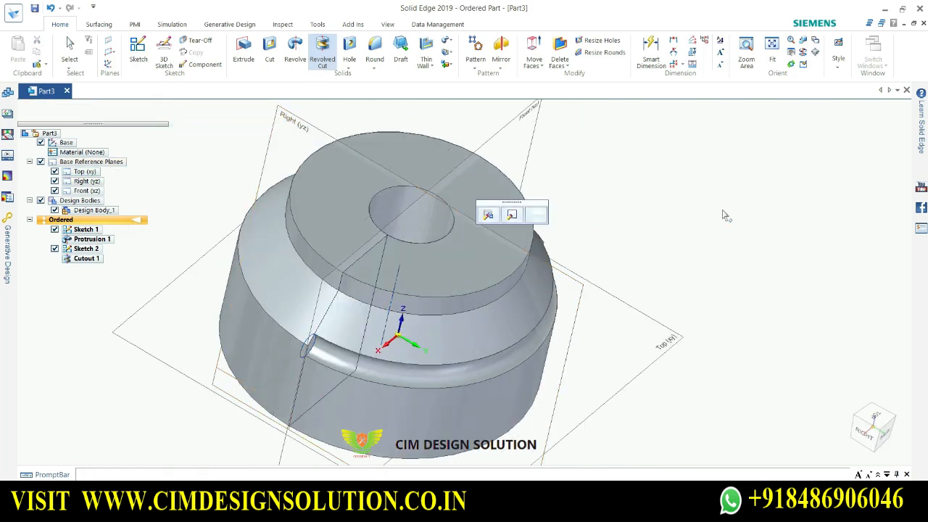
pyautogui.press('Escape')
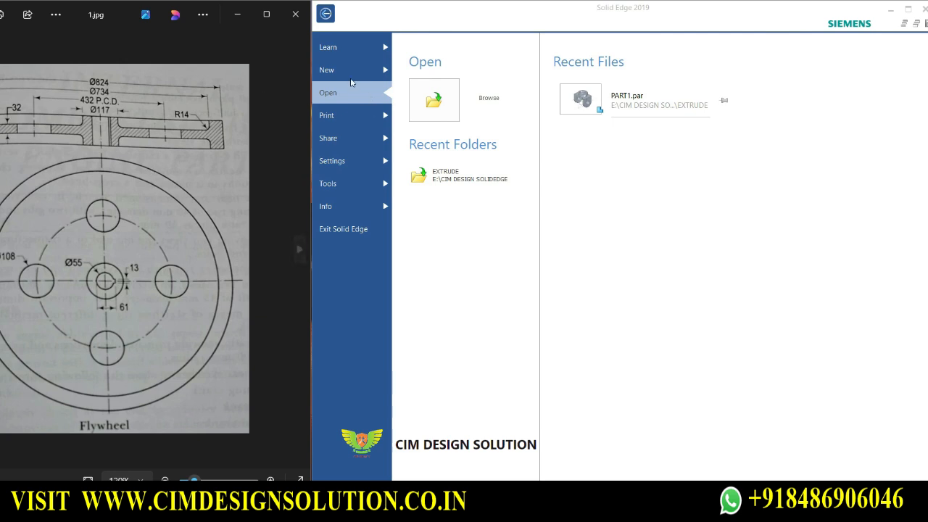
# Create a new part from the ISO Metric iso metric part.par template
pyautogui.click(350, 70)
pyautogui.click(458, 125)
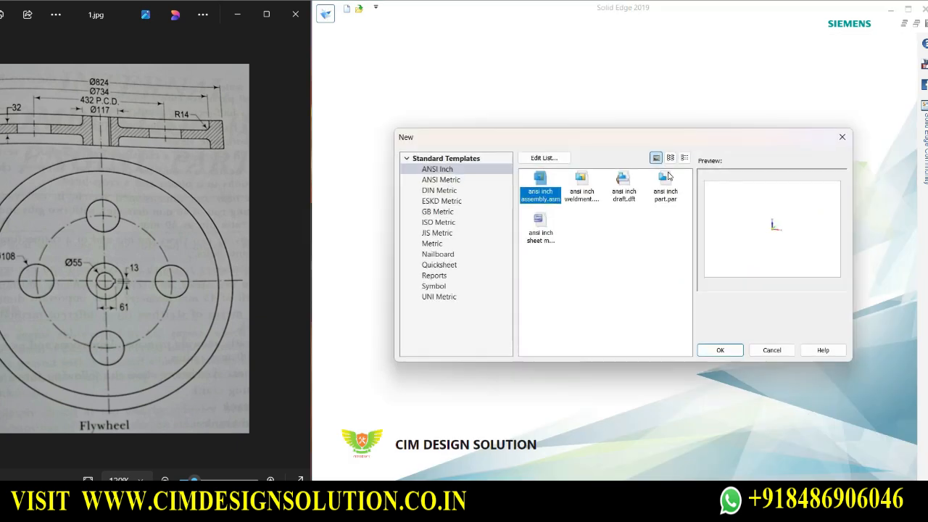
pyautogui.click(437, 223)
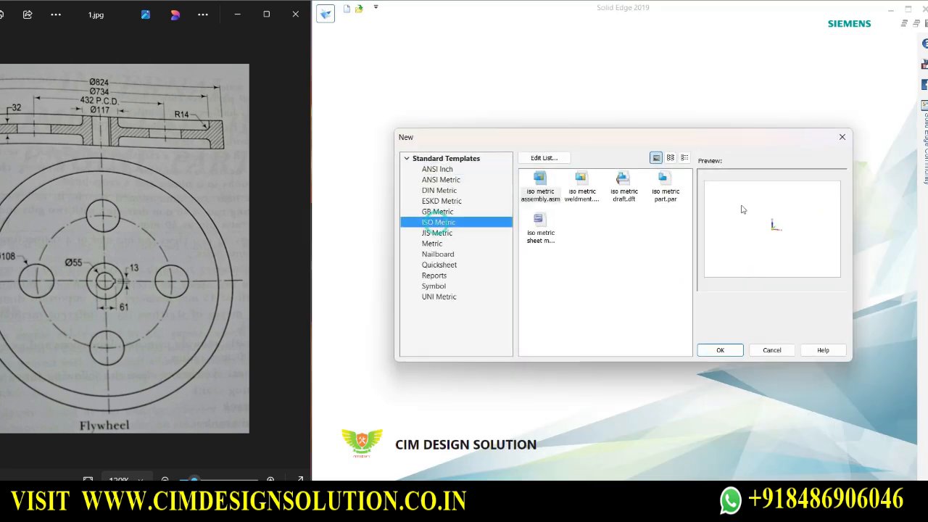
pyautogui.click(665, 185)
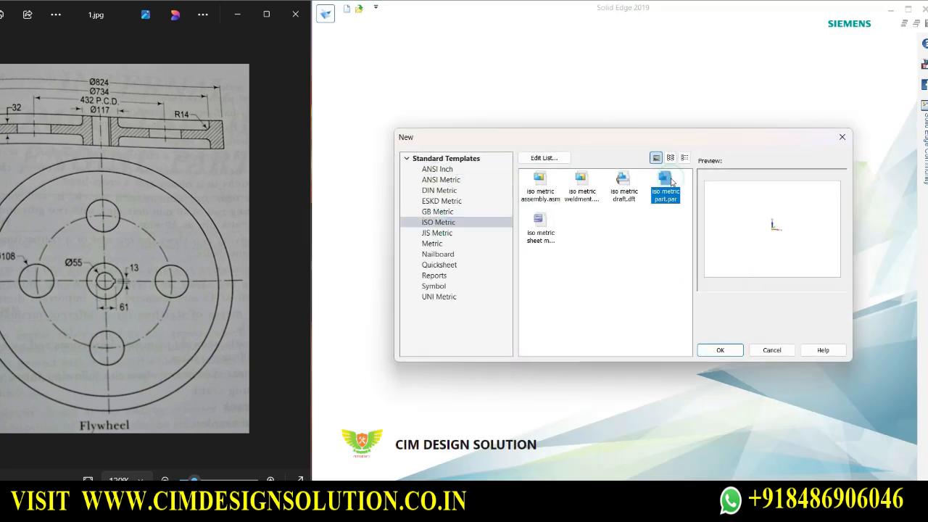
pyautogui.click(721, 350)
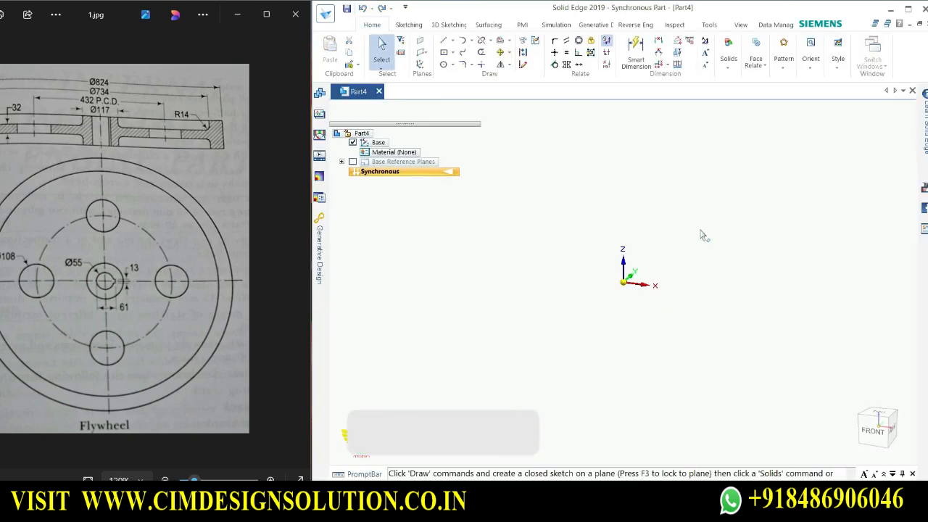
# Switch the new part to the Ordered environment and show its base reference planes
pyautogui.rightClick(542, 225)
pyautogui.click(605, 401)
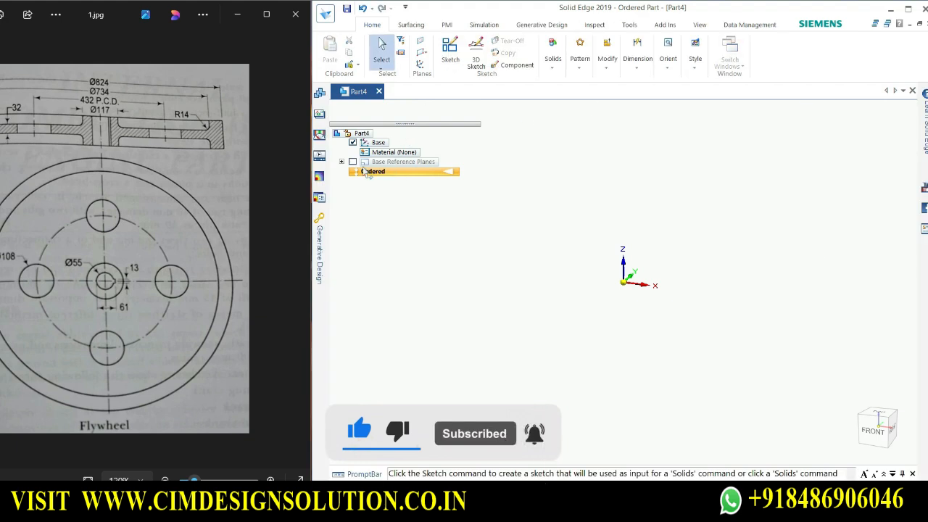
pyautogui.click(352, 161)
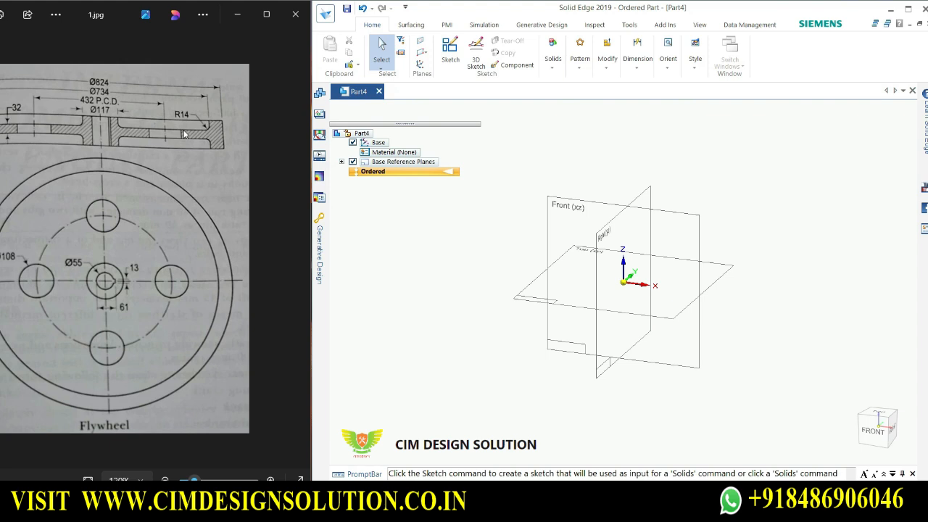
# Start a sketch on the Front (xz) plane and draw a vertical line about 87 mm long upward from the origin
pyautogui.click(450, 53)
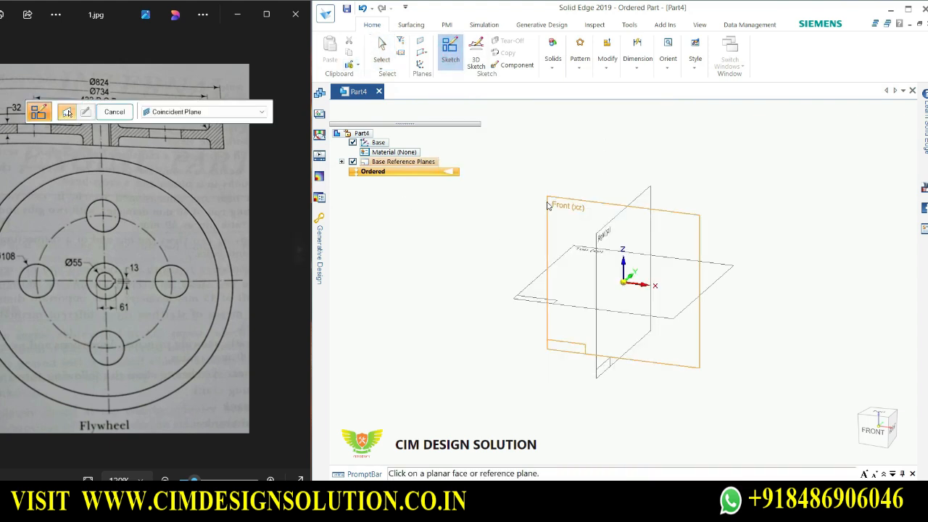
pyautogui.click(586, 204)
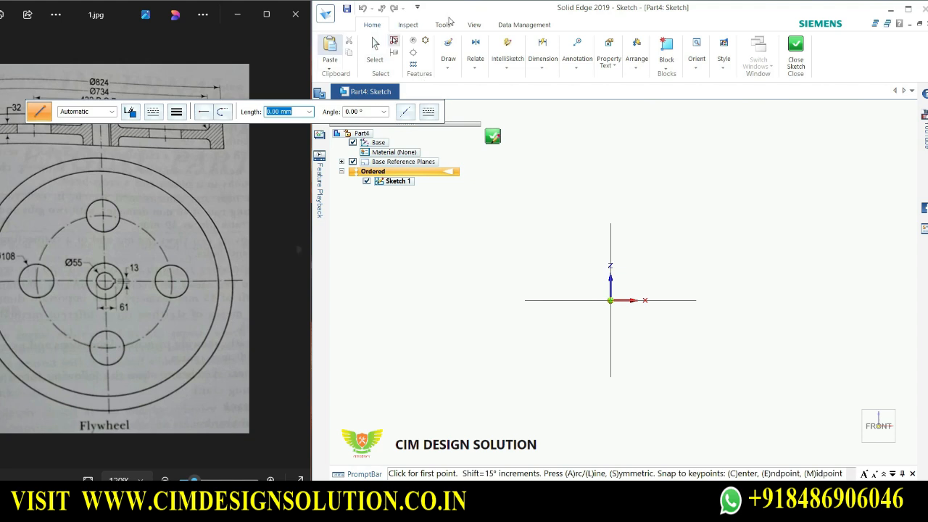
pyautogui.click(452, 70)
pyautogui.click(449, 88)
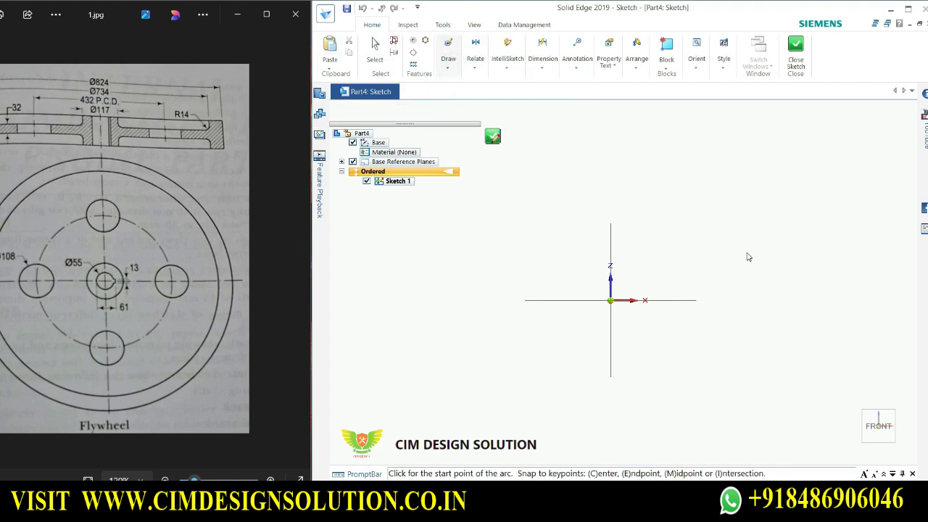
pyautogui.click(610, 300)
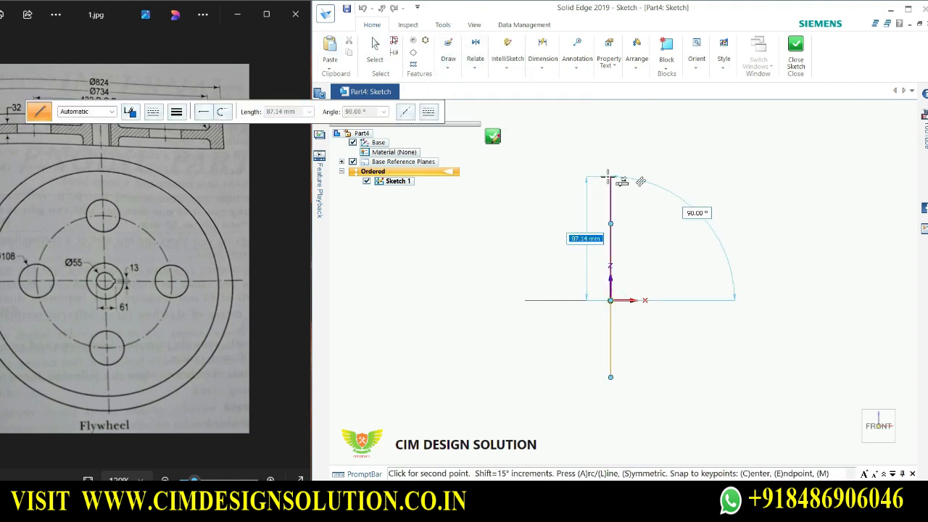
pyautogui.click(610, 176)
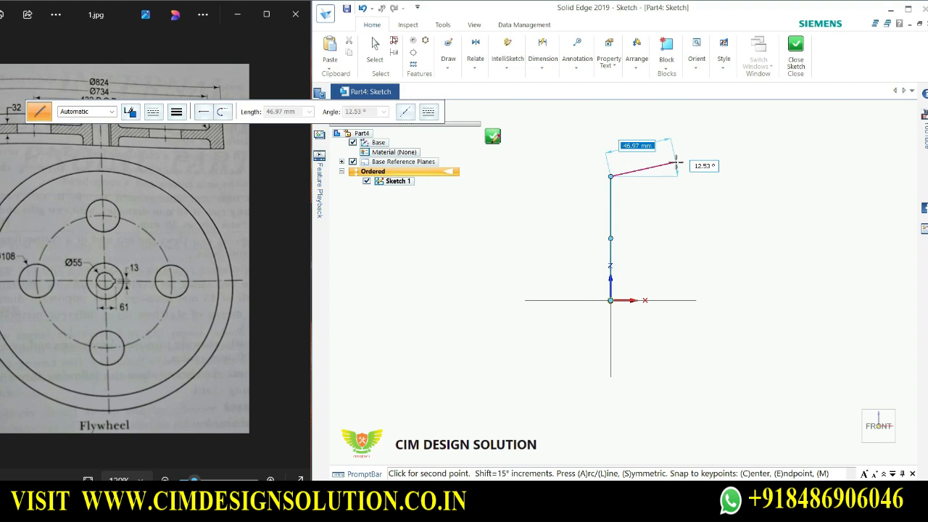
pyautogui.press('Escape')
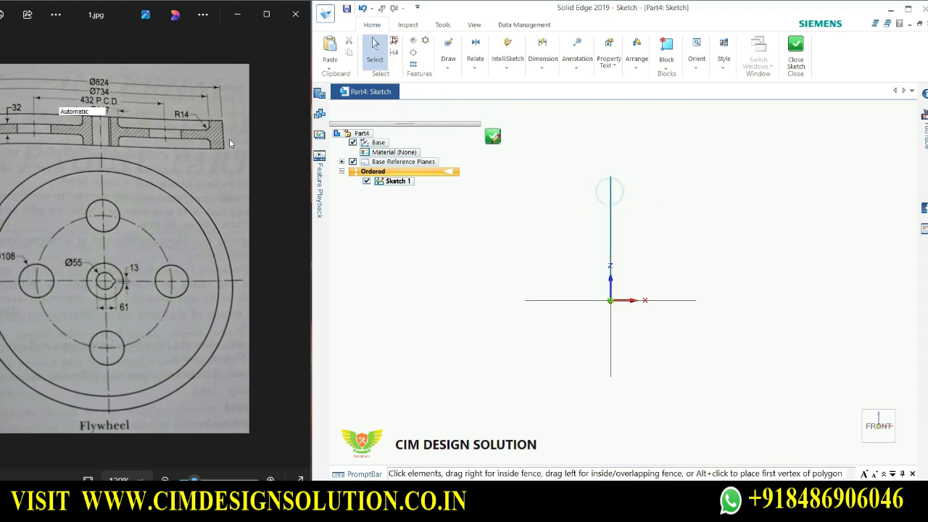
# Change the vertical line from the origin to a dash-dot line type and move the command bar off the reference drawing
pyautogui.click(153, 111)
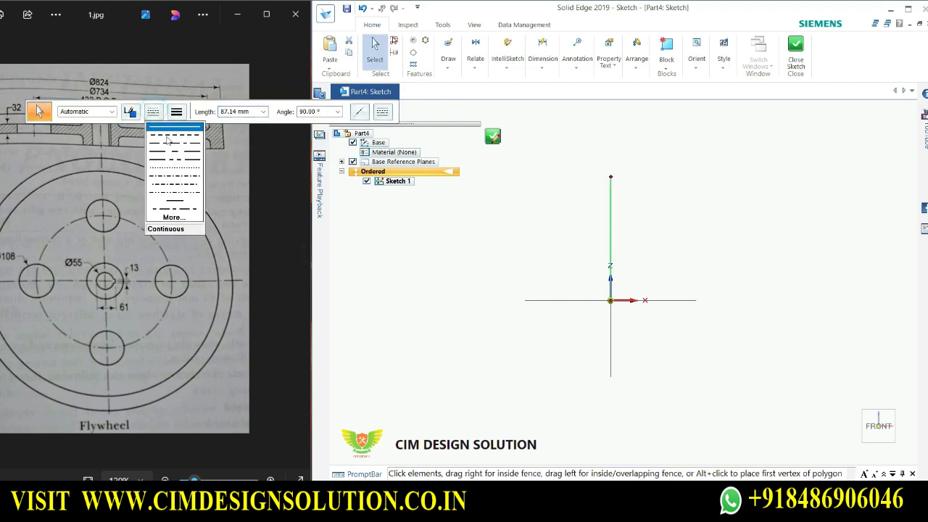
pyautogui.click(174, 144)
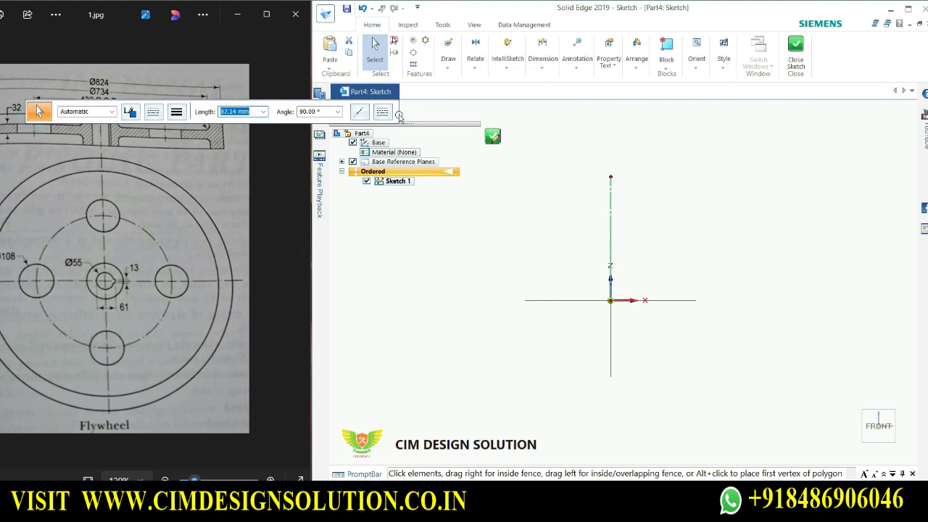
pyautogui.moveTo(398, 114); pyautogui.dragTo(883, 118)
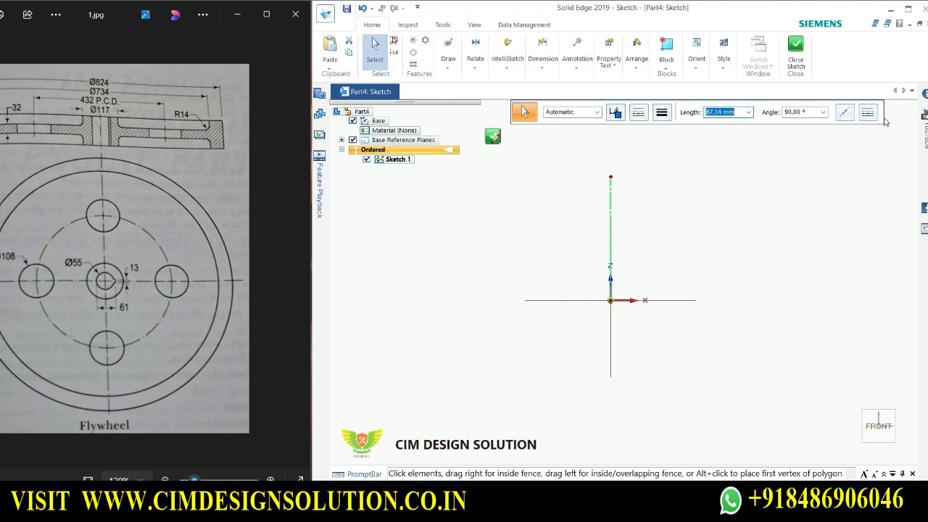
pyautogui.click(804, 205)
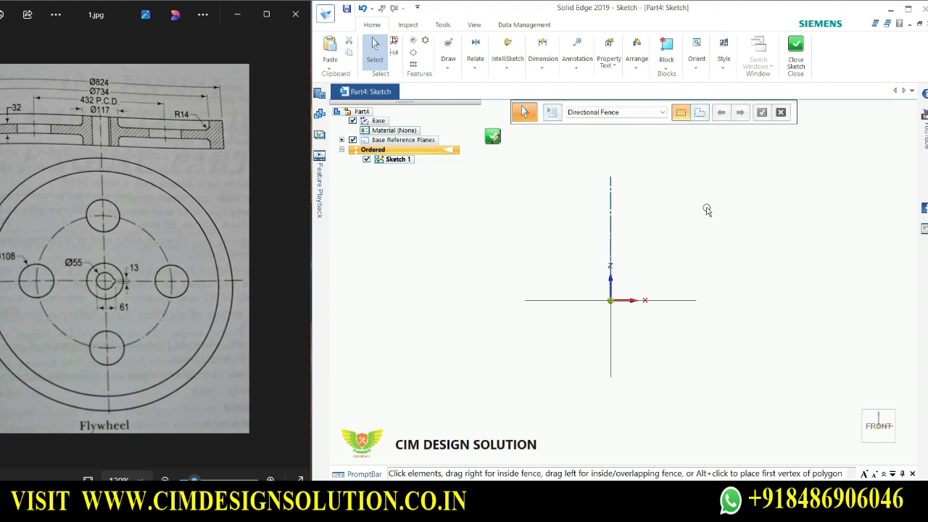
# Draw a 102 mm vertical line to the right of the dash-dot axis, crossing the level of the X axis, following the flywheel drawing
pyautogui.click(447, 69)
pyautogui.click(448, 88)
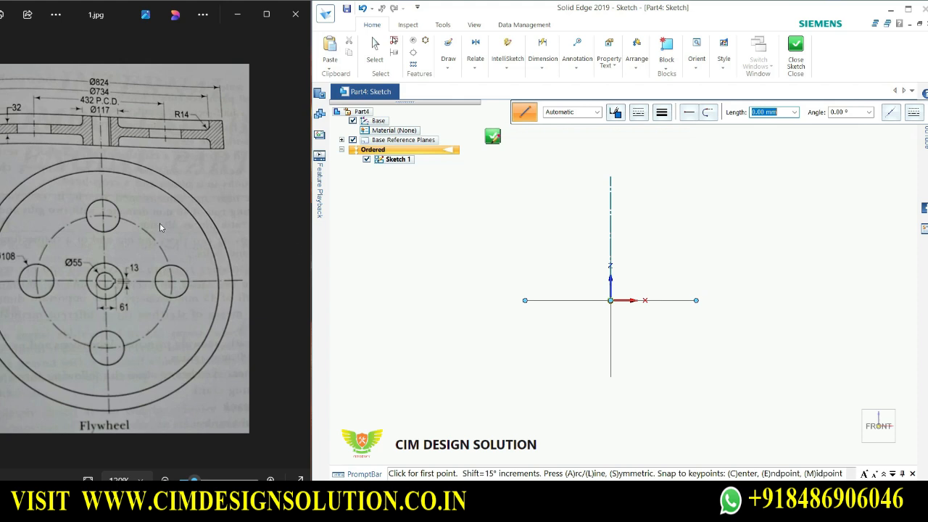
pyautogui.click(226, 263)
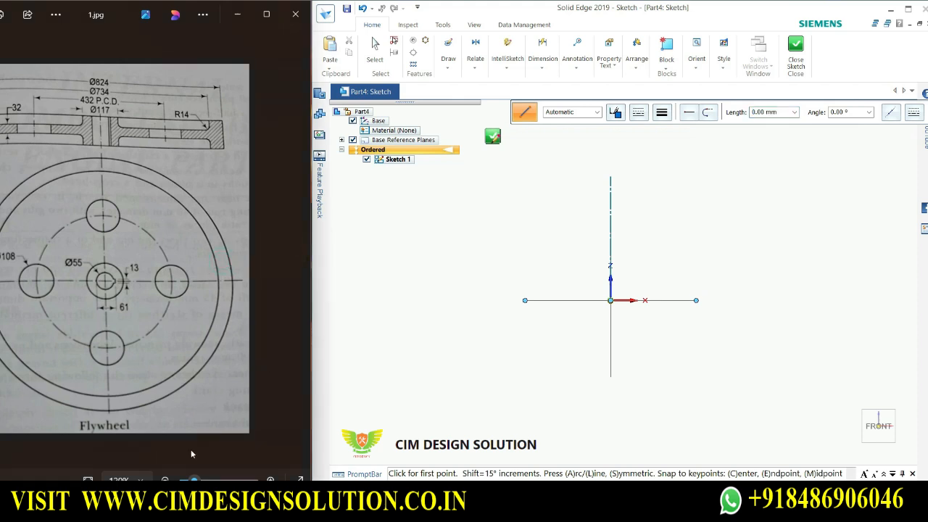
pyautogui.moveTo(194, 479); pyautogui.dragTo(190, 479)
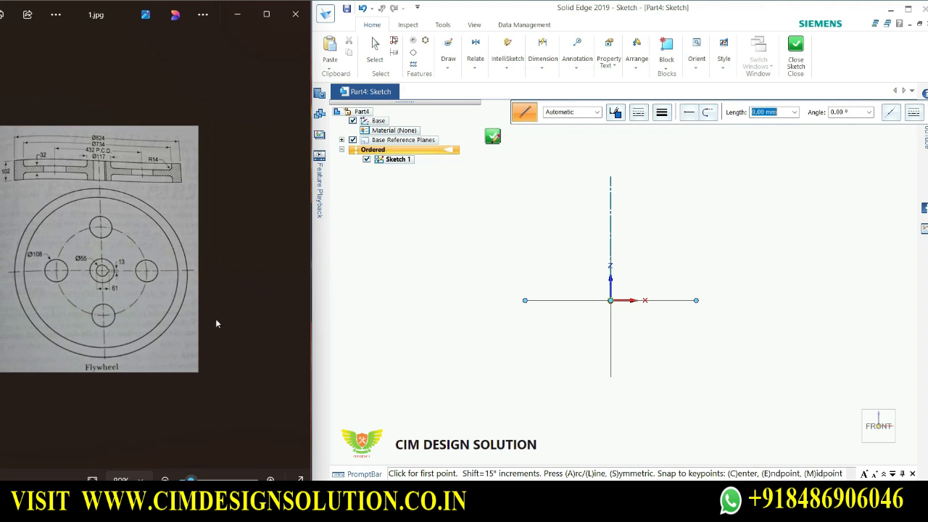
pyautogui.click(770, 258)
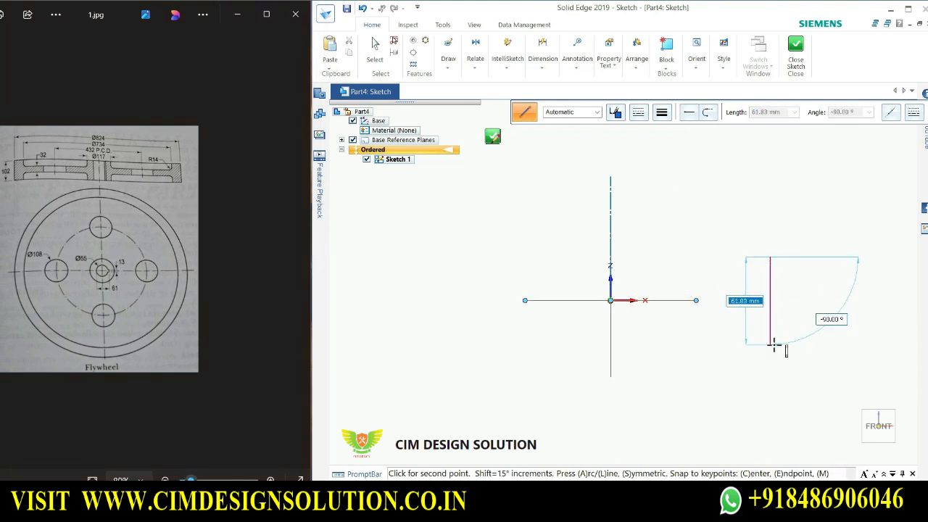
pyautogui.write('102')
pyautogui.press('Tab')
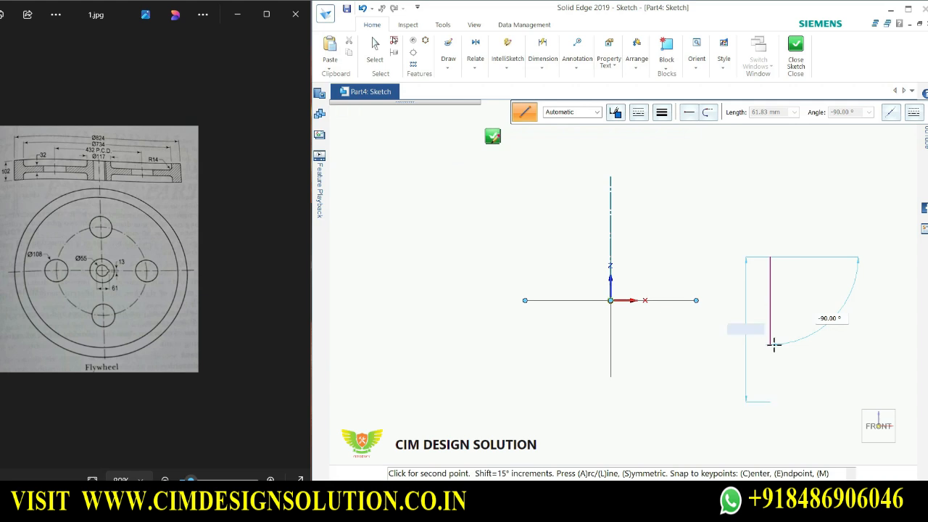
pyautogui.click(771, 382)
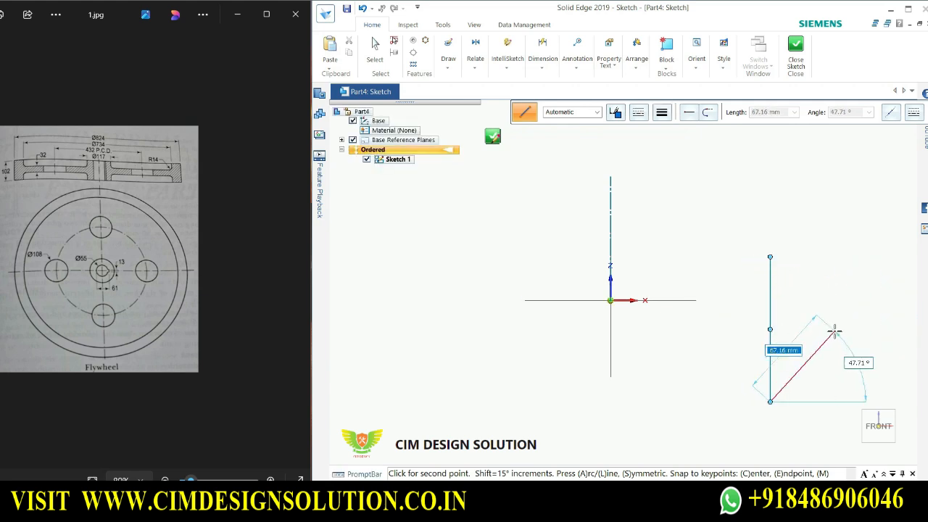
pyautogui.press('Escape')
# Dimension the height of the right vertical line's upper endpoint above the horizontal reference axis as 102/2 mm
pyautogui.click(542, 52)
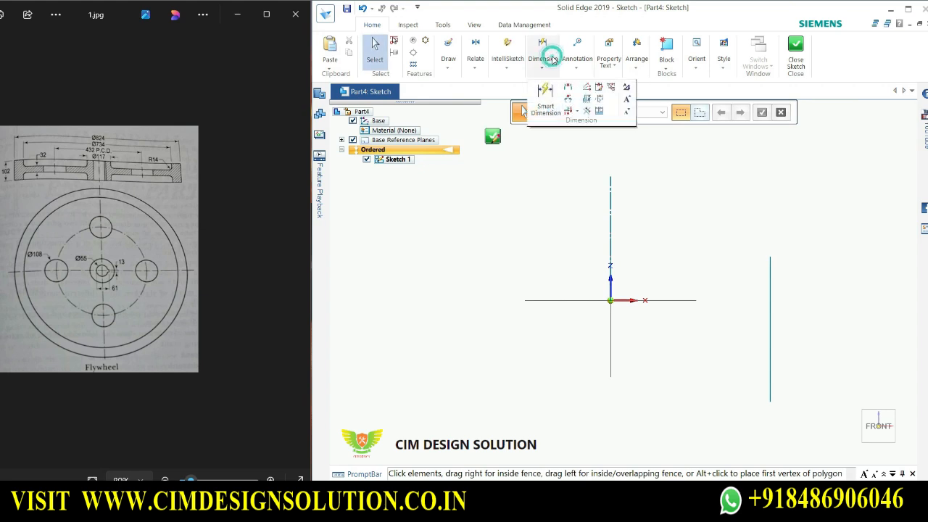
pyautogui.click(547, 100)
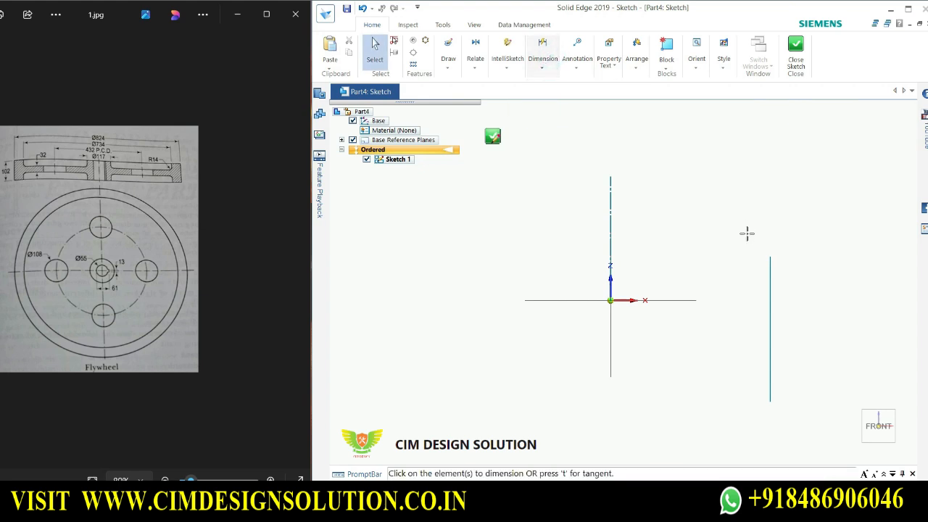
pyautogui.click(683, 300)
pyautogui.click(769, 255)
pyautogui.click(859, 289)
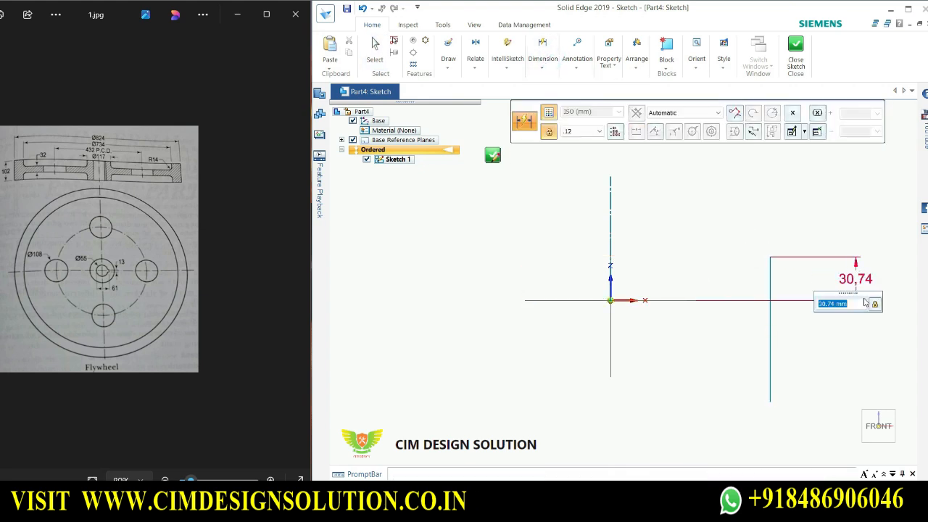
pyautogui.write('102/')
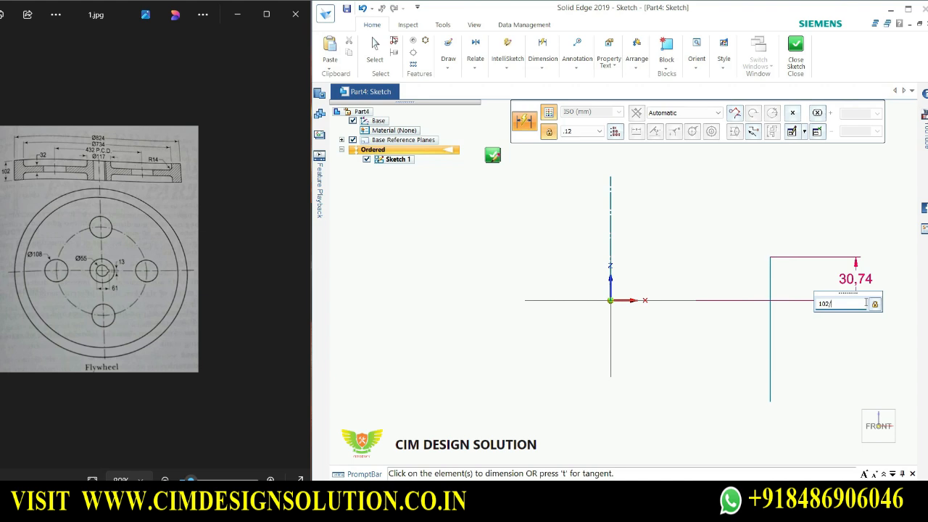
pyautogui.write('2')
pyautogui.press('Return')
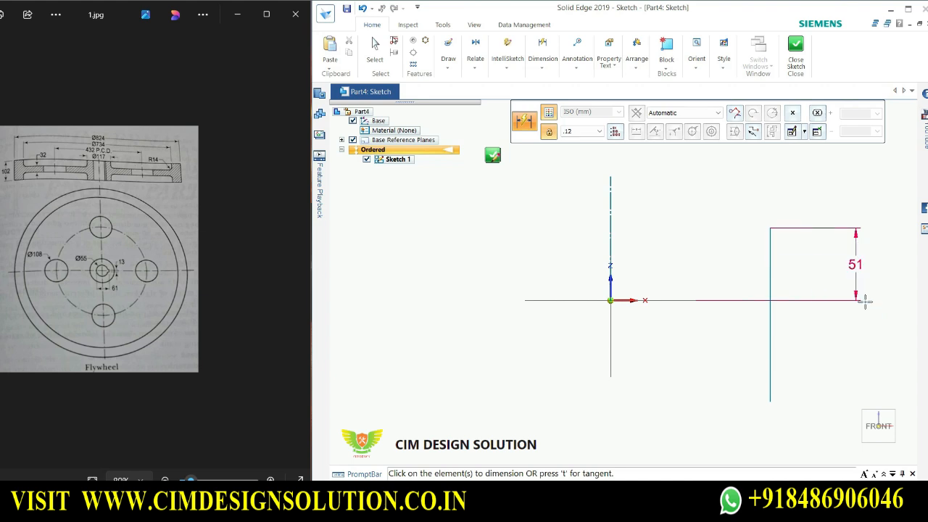
# Dimension the full length of the right vertical line as 102 mm
pyautogui.click(766, 265)
pyautogui.click(892, 278)
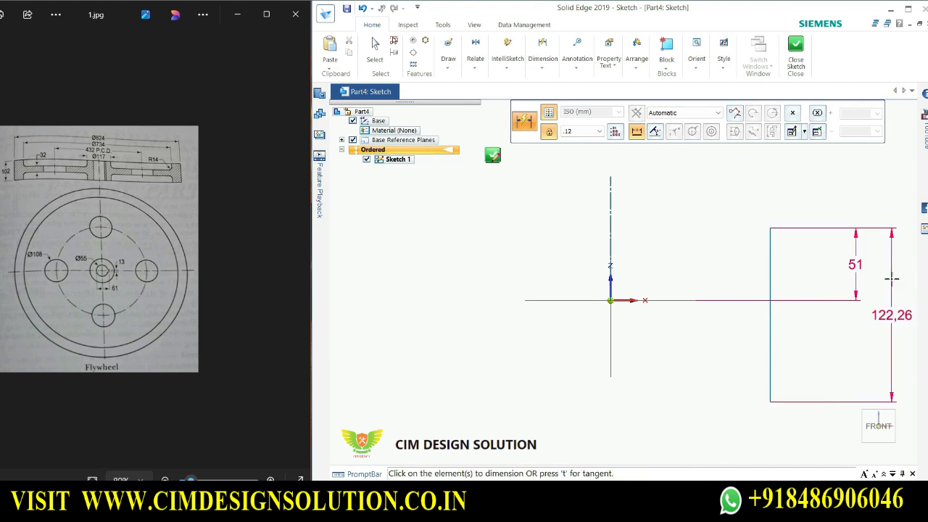
pyautogui.write('102')
pyautogui.press('Return')
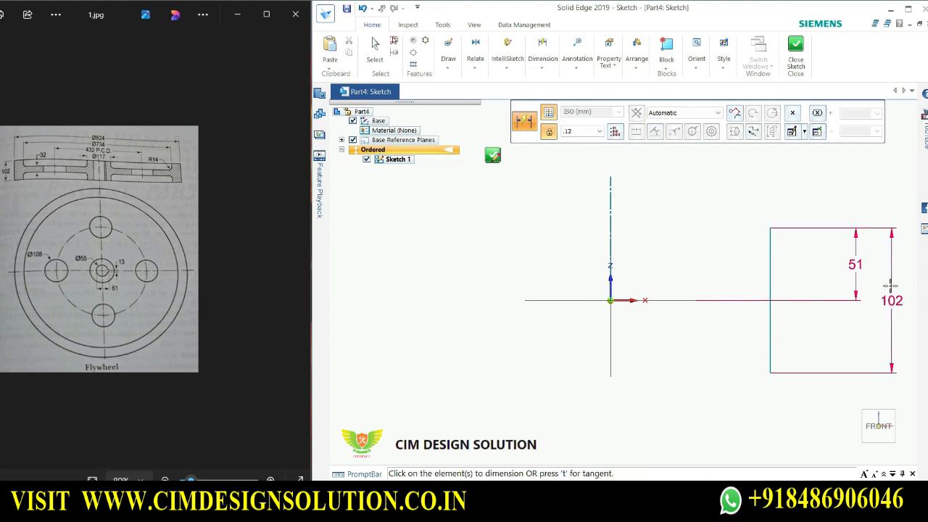
pyautogui.press('Escape')
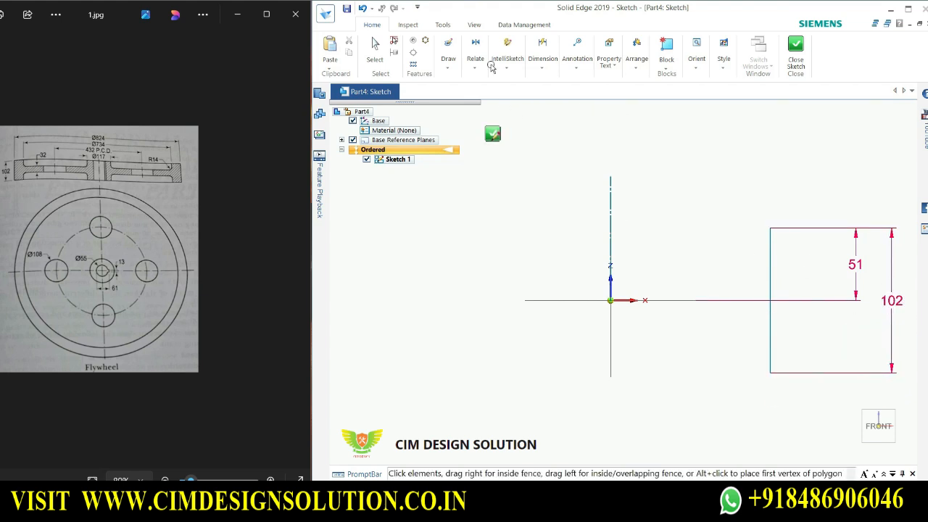
# Dimension the horizontal distance from the dash-dot axis to the 102 mm vertical line as 824/2 mm
pyautogui.click(542, 58)
pyautogui.click(546, 91)
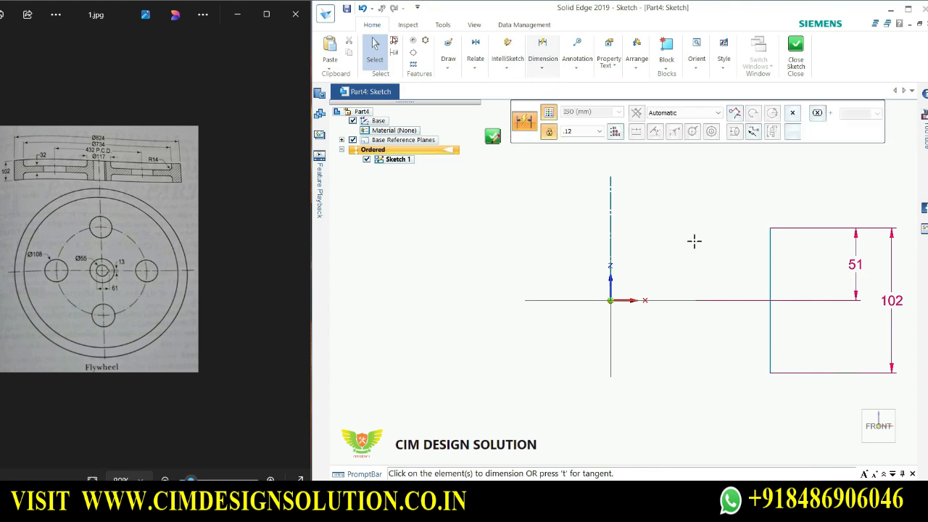
pyautogui.click(610, 210)
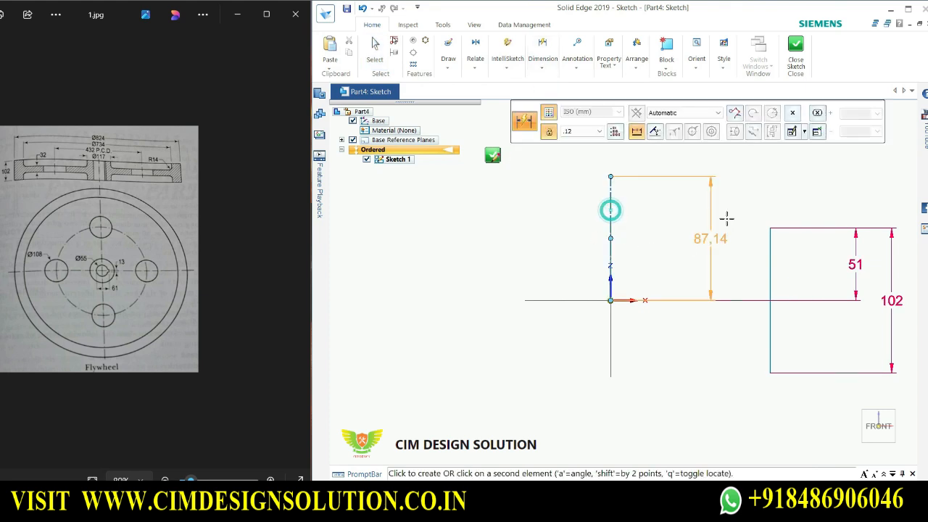
pyautogui.click(770, 243)
pyautogui.click(741, 169)
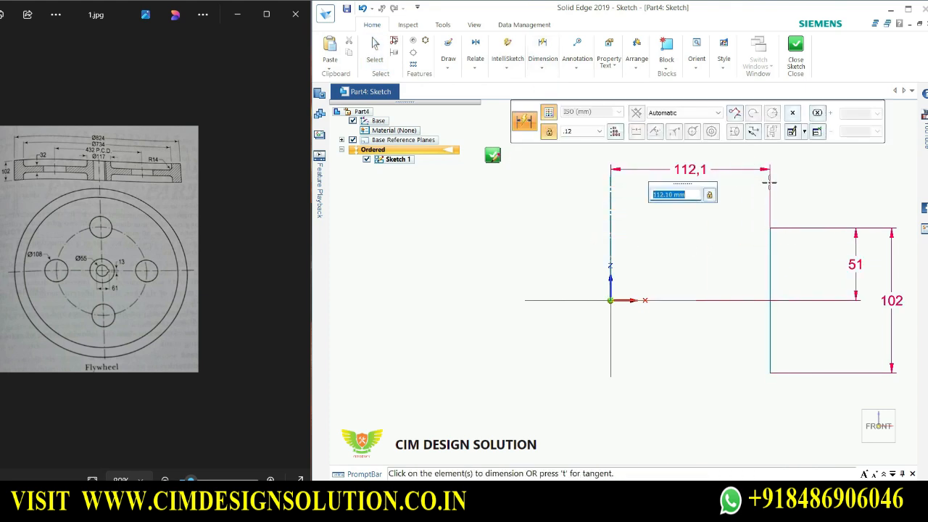
pyautogui.scroll(-2, 607, 264)
pyautogui.scroll(1, 738, 180)
pyautogui.scroll(1, 738, 179)
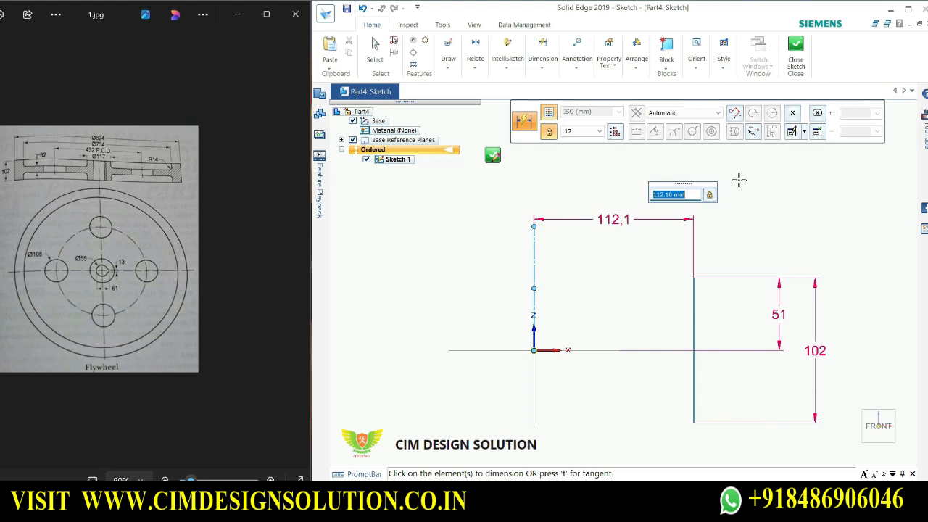
pyautogui.write('824/2')
pyautogui.press('Return')
pyautogui.scroll(-2, 677, 258)
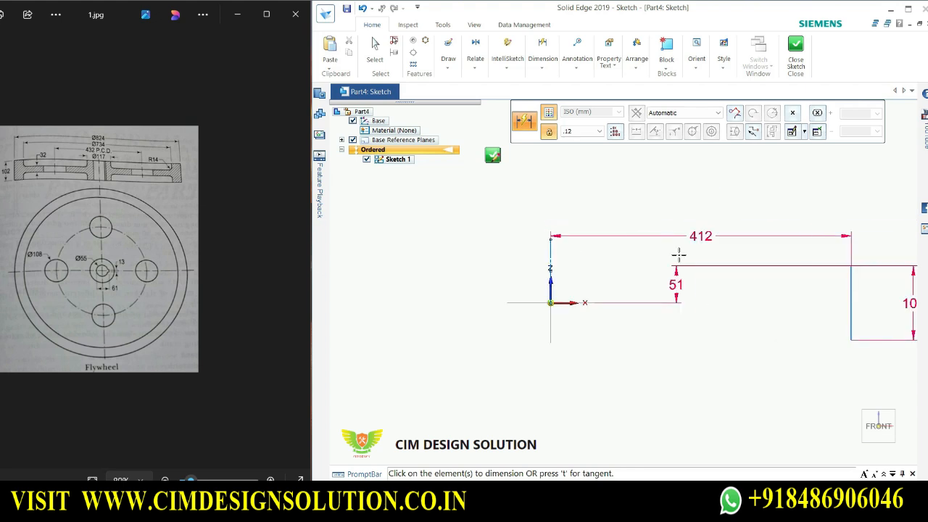
pyautogui.click(850, 271)
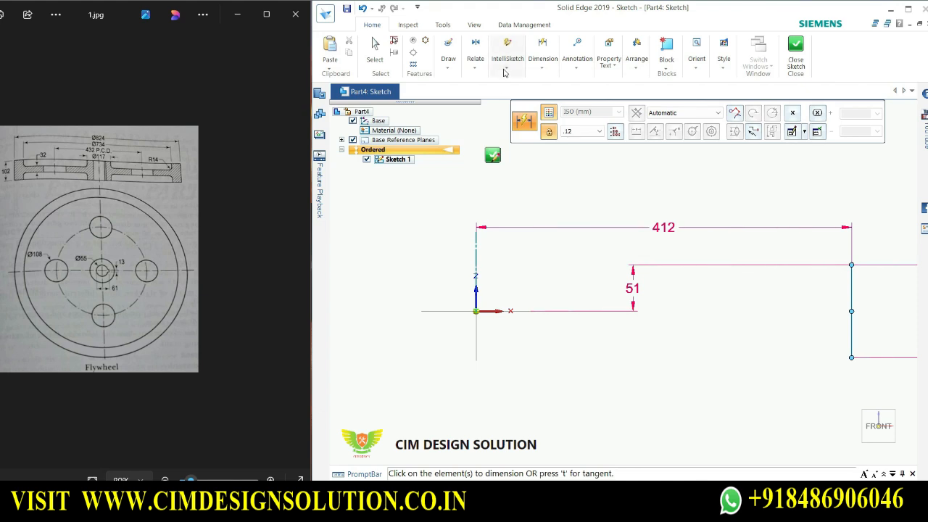
# Draw a vertical line about 85 mm long just to the right of the dash-dot axis, crossing the X axis level
pyautogui.click(450, 51)
pyautogui.click(449, 88)
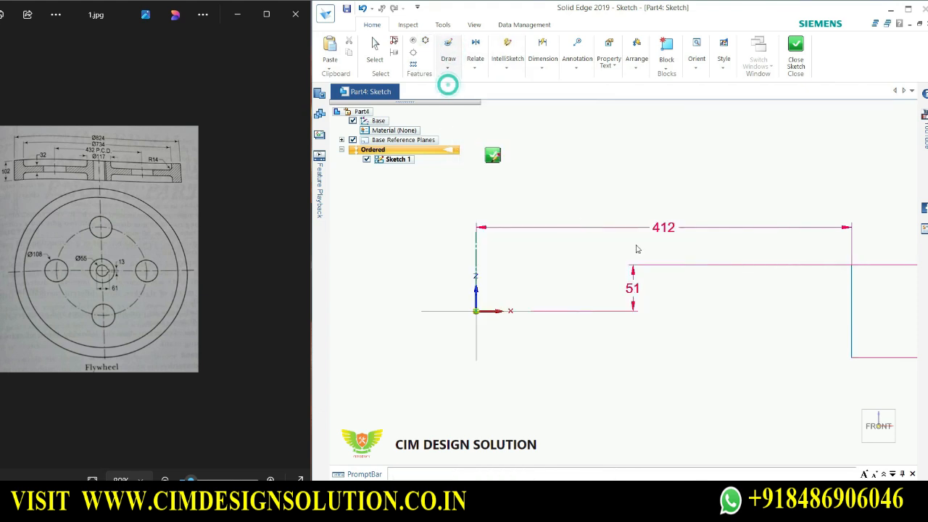
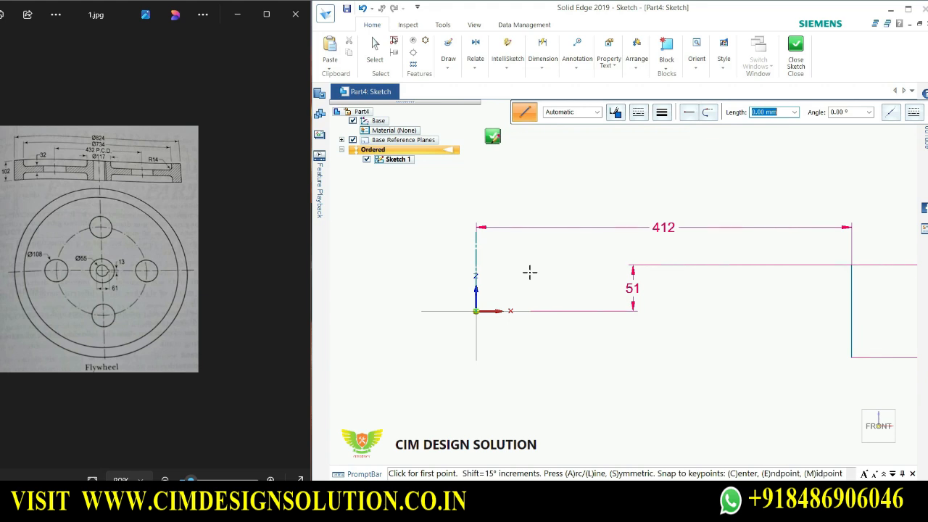
pyautogui.click(529, 271)
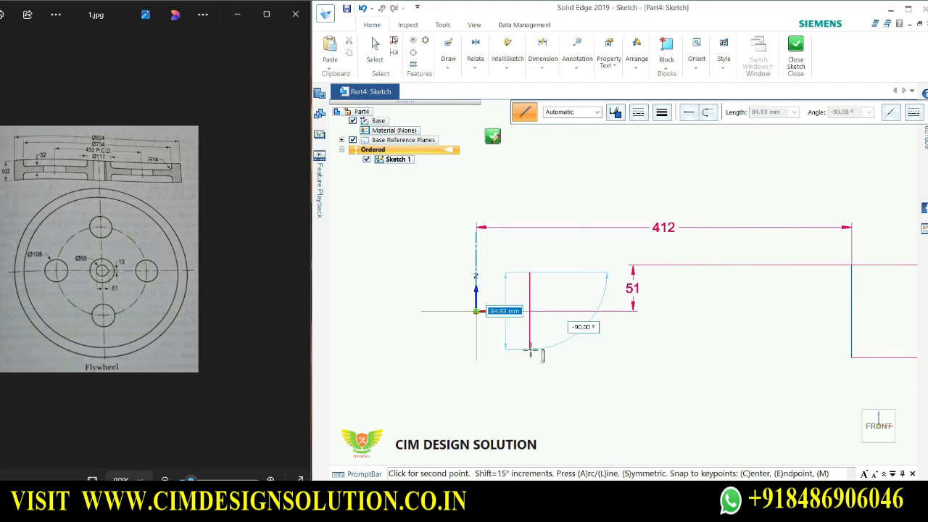
pyautogui.click(529, 349)
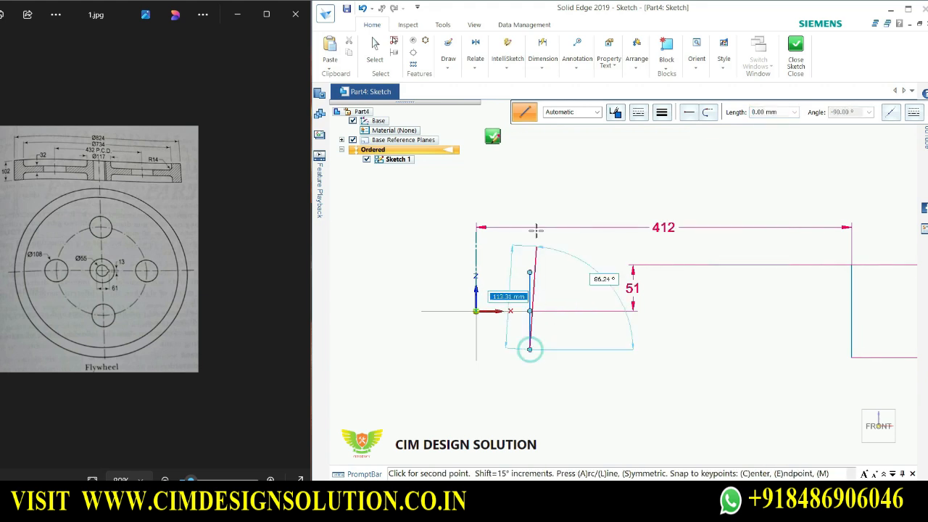
pyautogui.rightClick(556, 190)
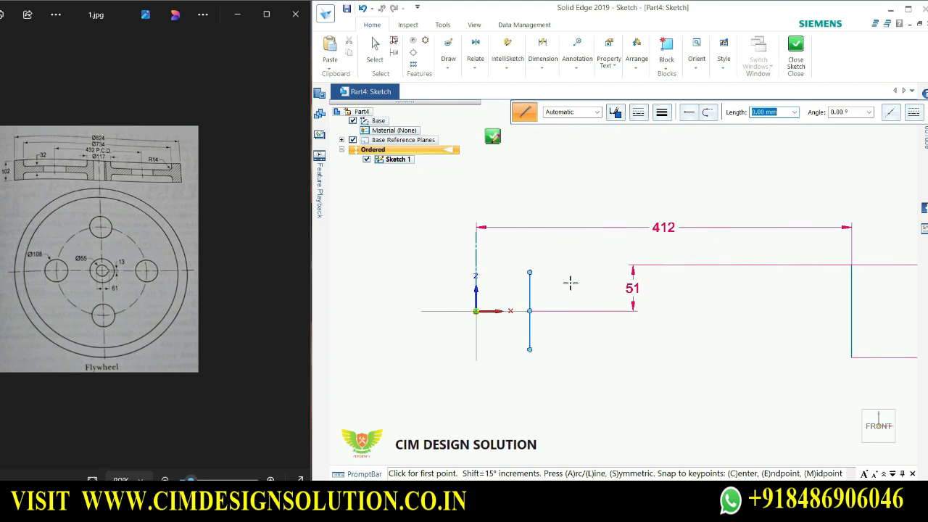
pyautogui.press('Escape')
# Dimension the distance from the dash-dot axis to the new inner vertical line as 55/2 mm
pyautogui.click(450, 61)
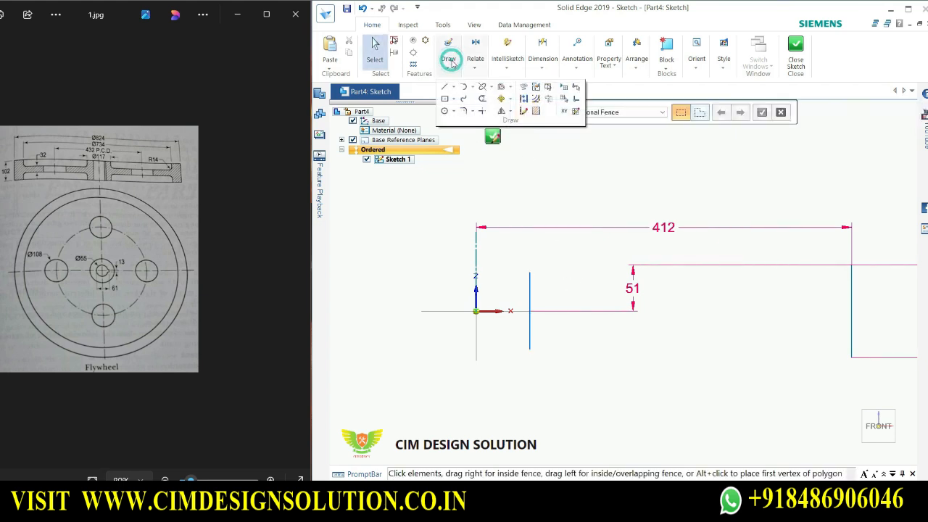
pyautogui.moveTo(542, 60)
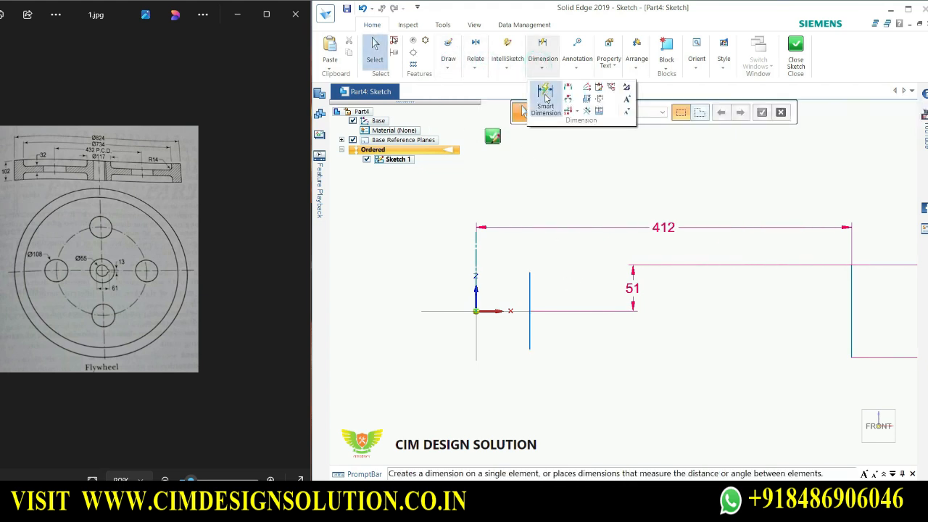
pyautogui.click(546, 98)
pyautogui.click(479, 291)
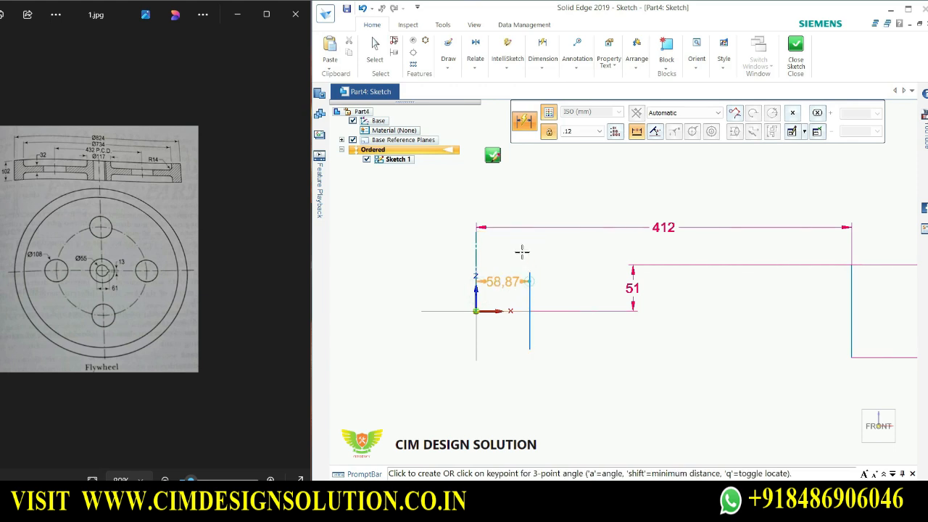
pyautogui.click(529, 282)
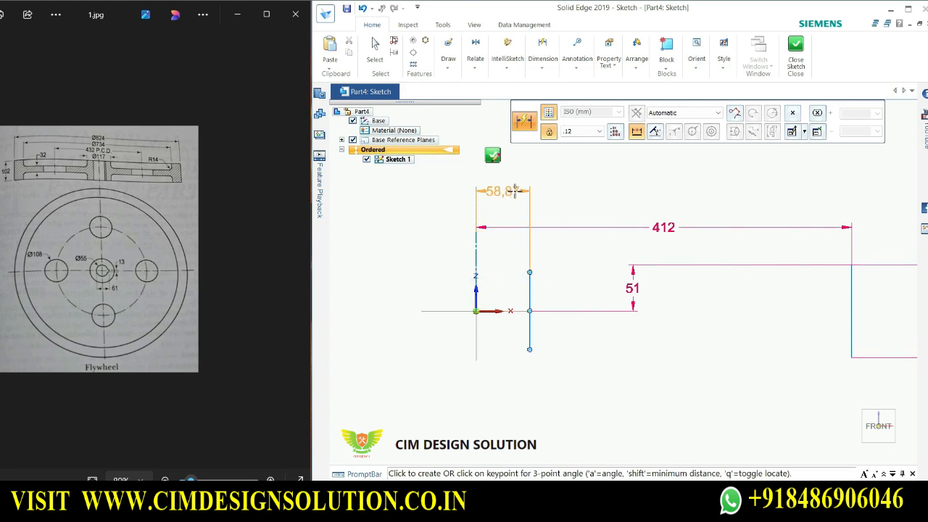
pyautogui.click(513, 189)
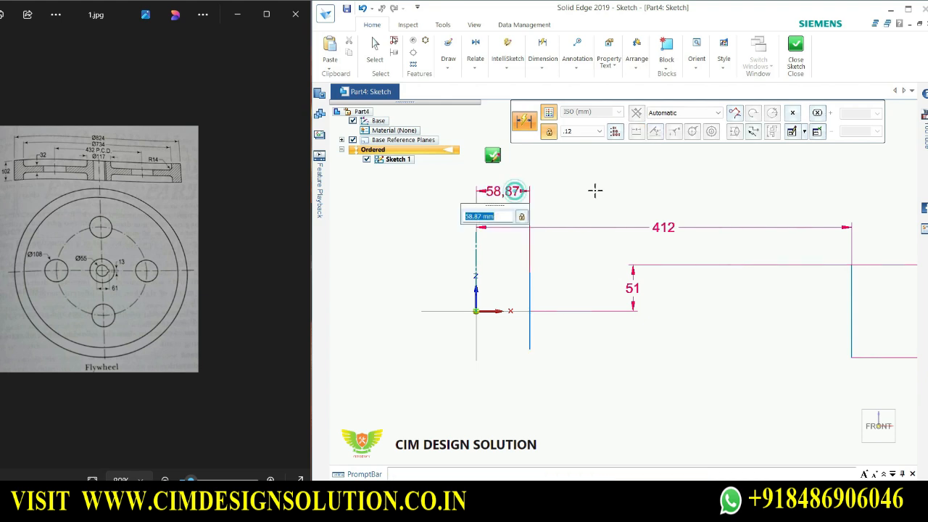
pyautogui.write('55/')
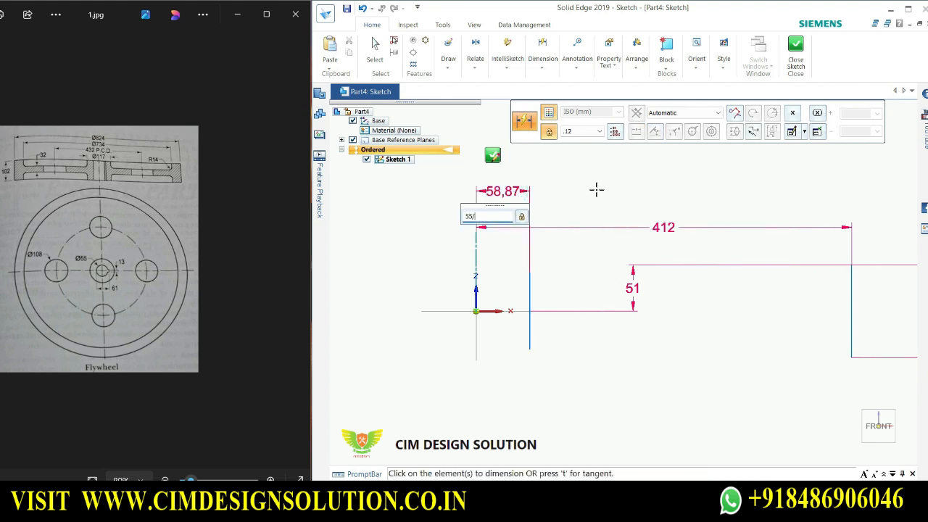
pyautogui.write('2')
pyautogui.press('Return')
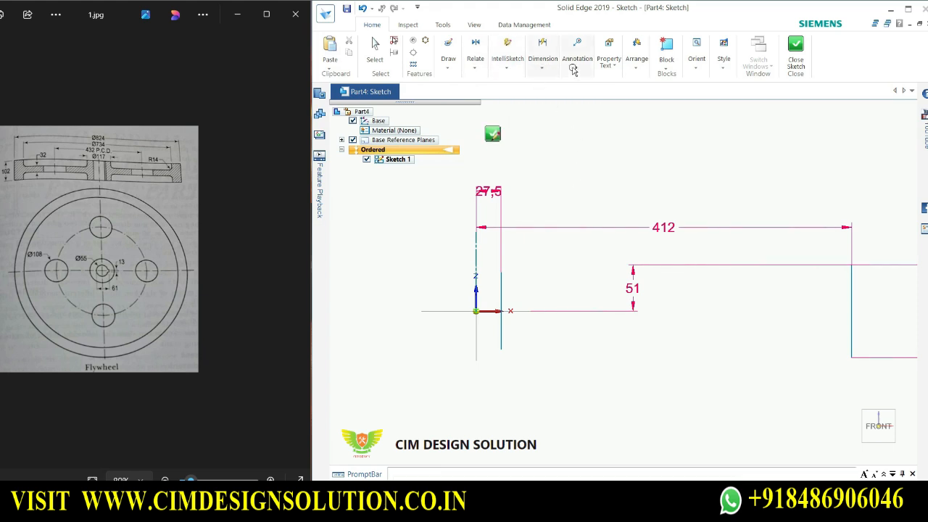
# Apply an Equal relation so the inner vertical line matches the length of the outer 102 mm line
pyautogui.press('Escape')
pyautogui.click(475, 63)
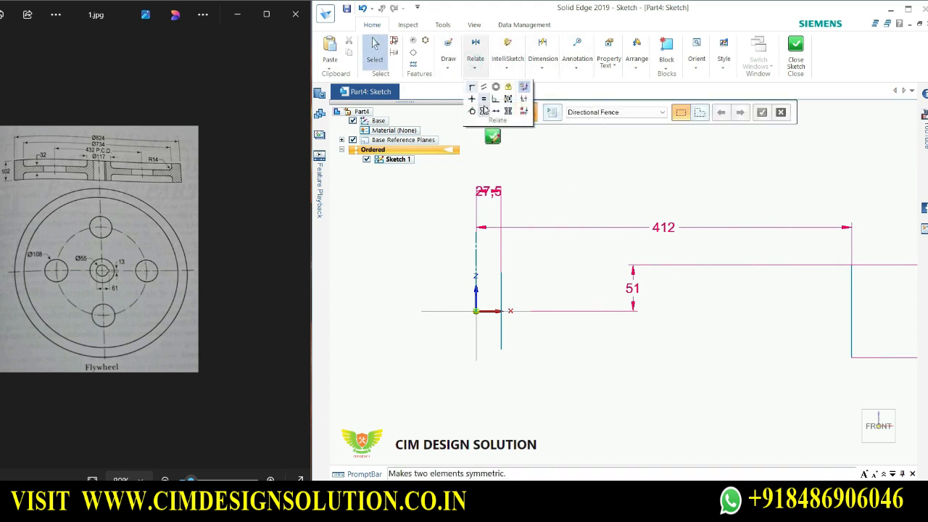
pyautogui.click(485, 104)
pyautogui.scroll(-2, 554, 308)
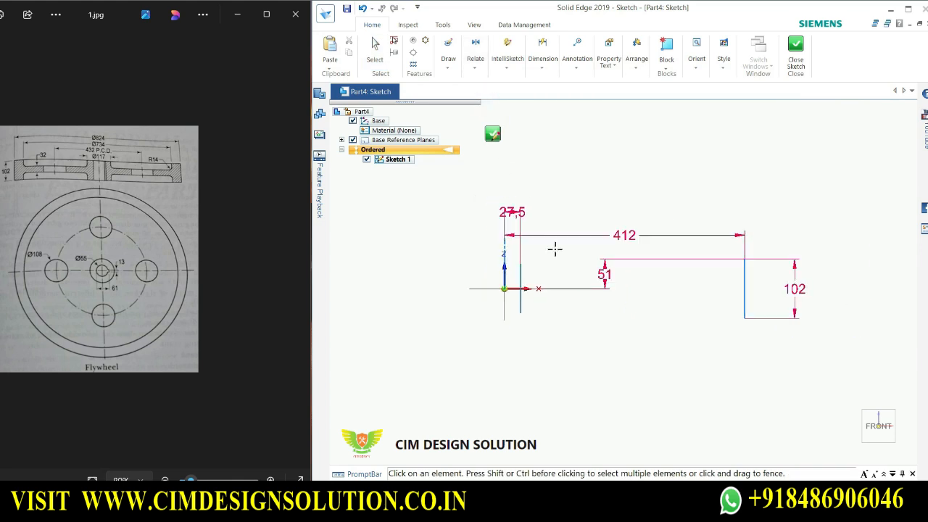
pyautogui.scroll(4, 711, 284)
pyautogui.click(777, 267)
pyautogui.scroll(-2, 801, 290)
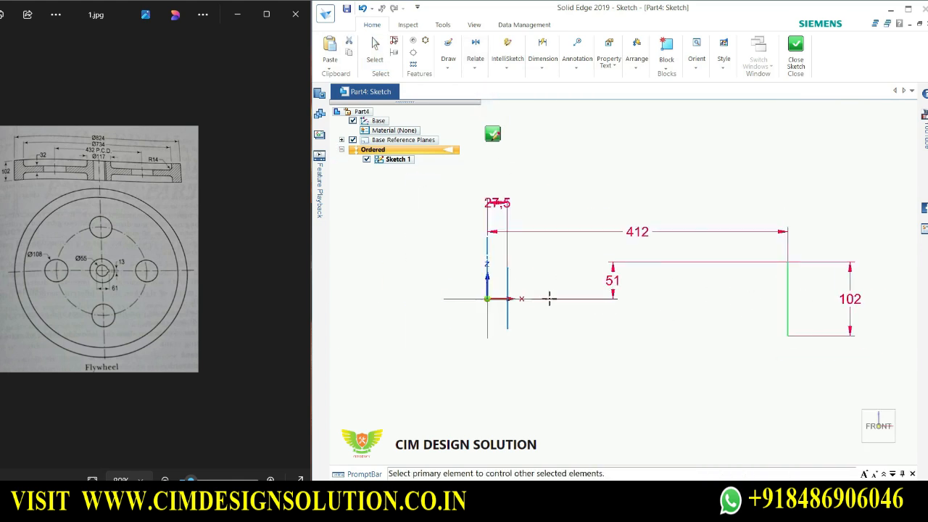
pyautogui.click(510, 279)
pyautogui.scroll(2, 500, 254)
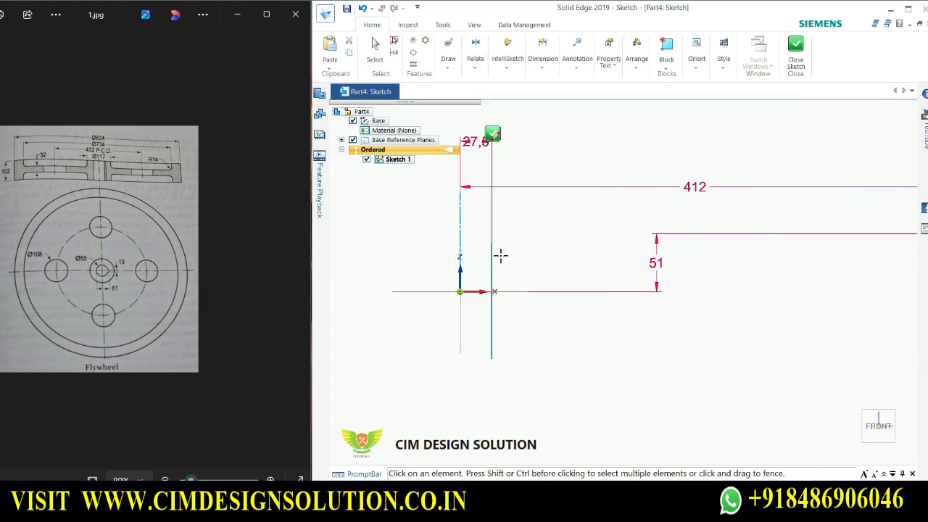
pyautogui.scroll(-1, 526, 255)
pyautogui.press('Escape')
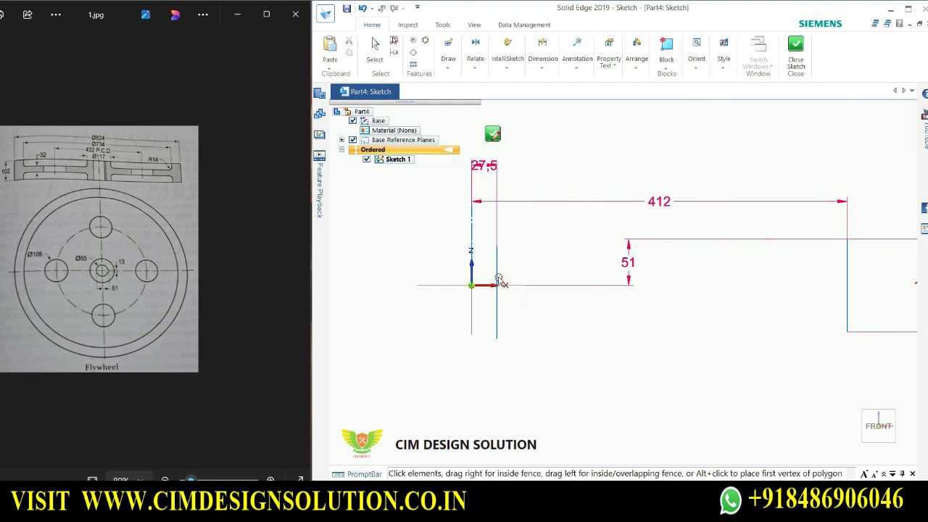
# Dimension the height of the inner vertical line's upper endpoint above the horizontal reference axis as 51 mm
pyautogui.scroll(1, 497, 282)
pyautogui.click(540, 59)
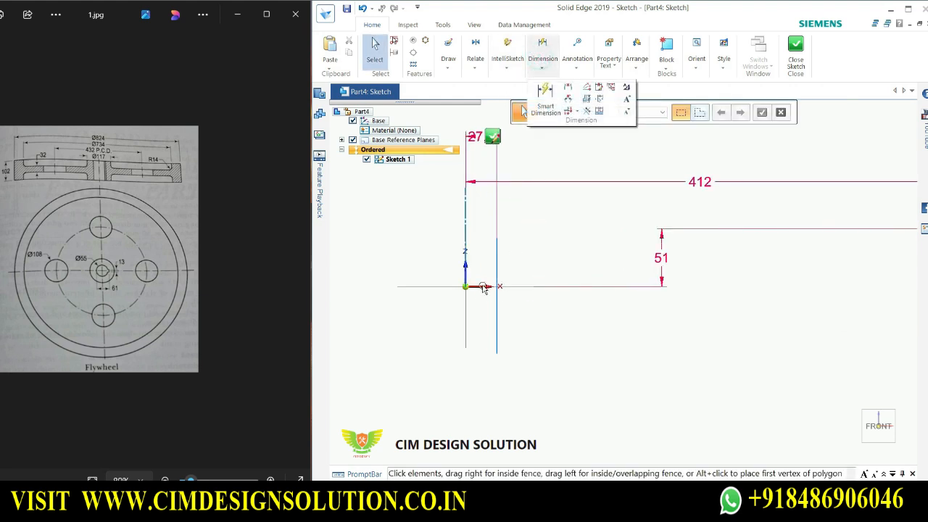
pyautogui.click(545, 61)
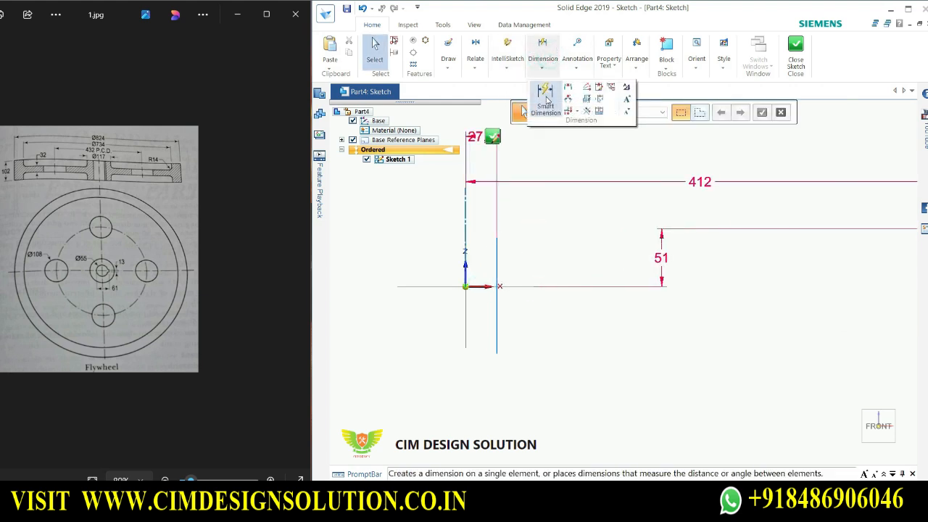
pyautogui.click(546, 100)
pyautogui.click(496, 293)
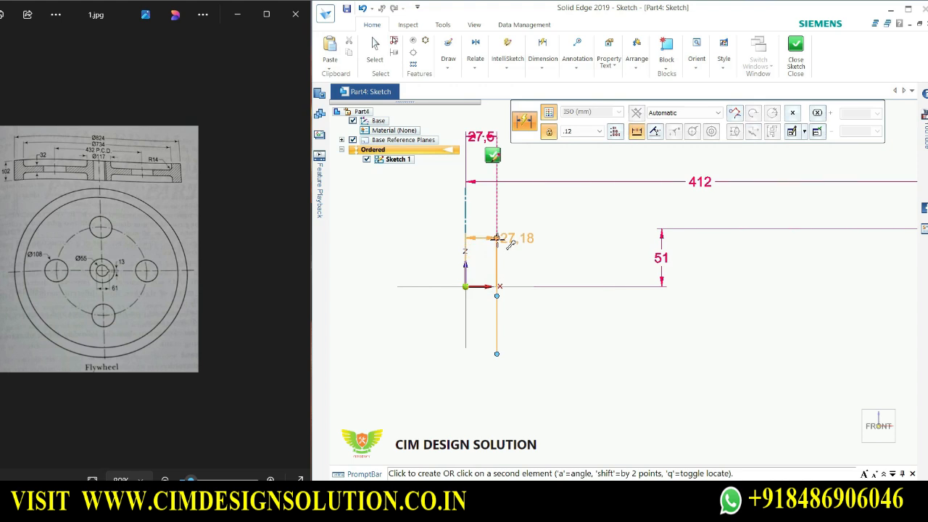
pyautogui.click(559, 228)
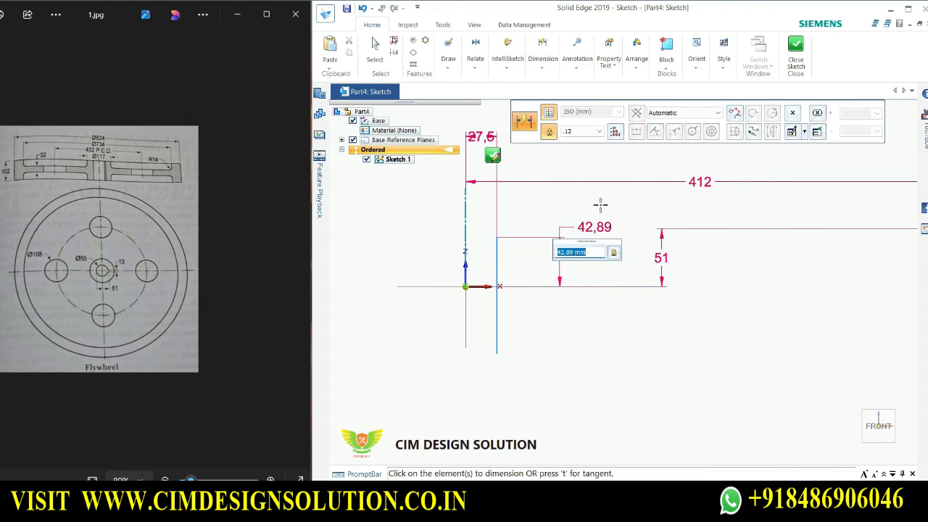
pyautogui.write('51')
pyautogui.press('Return')
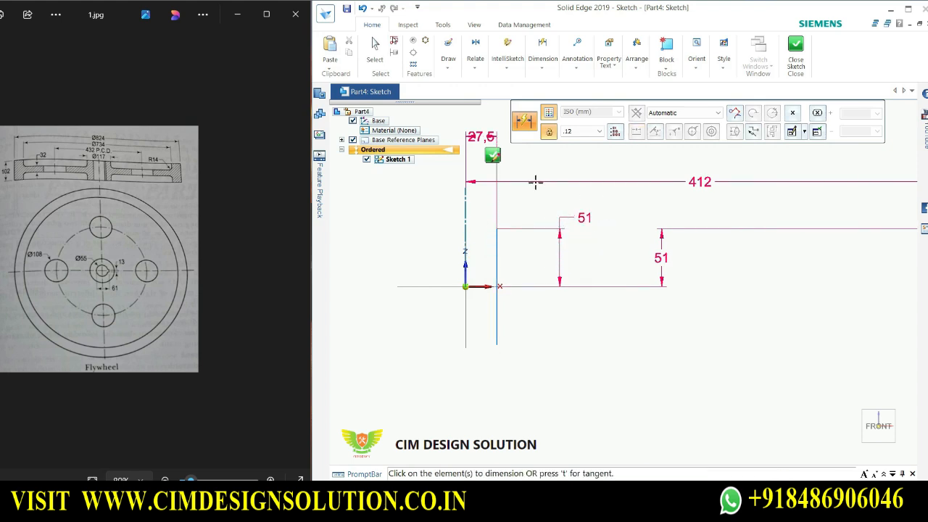
# Draw a horizontal line connecting the lower endpoints of the inner and outer vertical lines
pyautogui.click(445, 52)
pyautogui.click(445, 92)
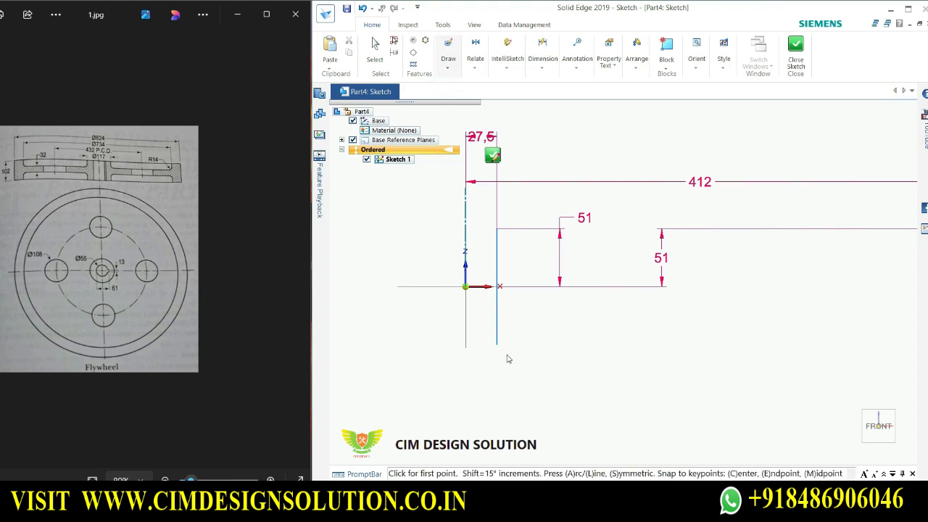
pyautogui.click(496, 344)
pyautogui.scroll(-2, 604, 365)
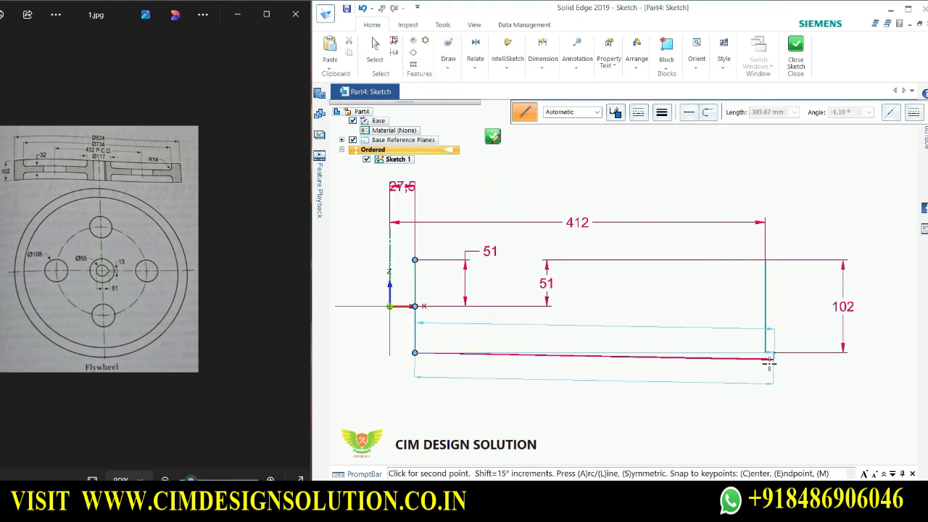
pyautogui.click(765, 352)
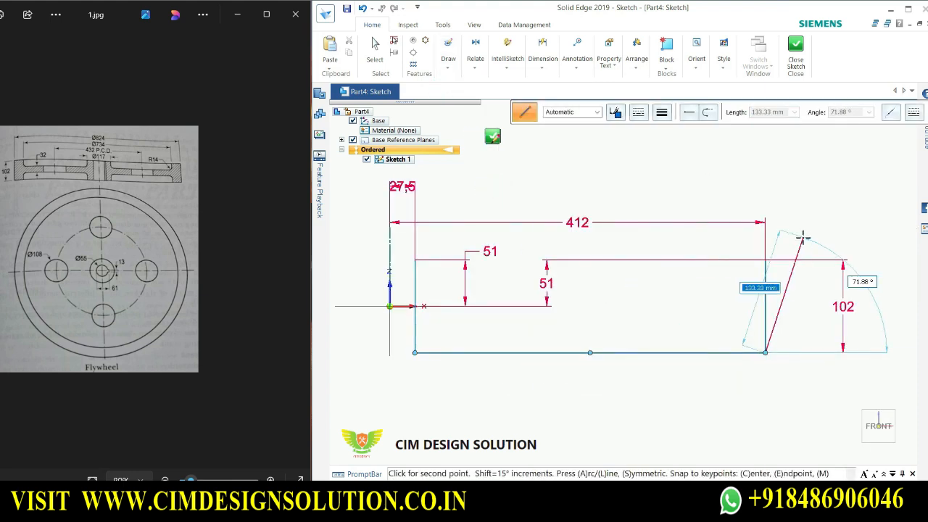
pyautogui.press('Escape')
# Close the rectangular profile with a line joining the upper endpoints of both vertical lines, and exit the sketch
pyautogui.click(448, 51)
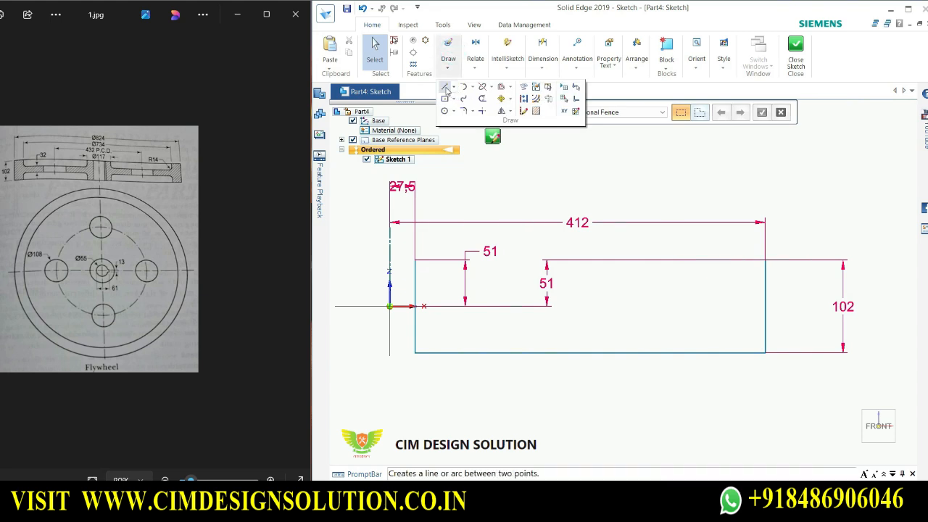
pyautogui.click(445, 88)
pyautogui.click(415, 260)
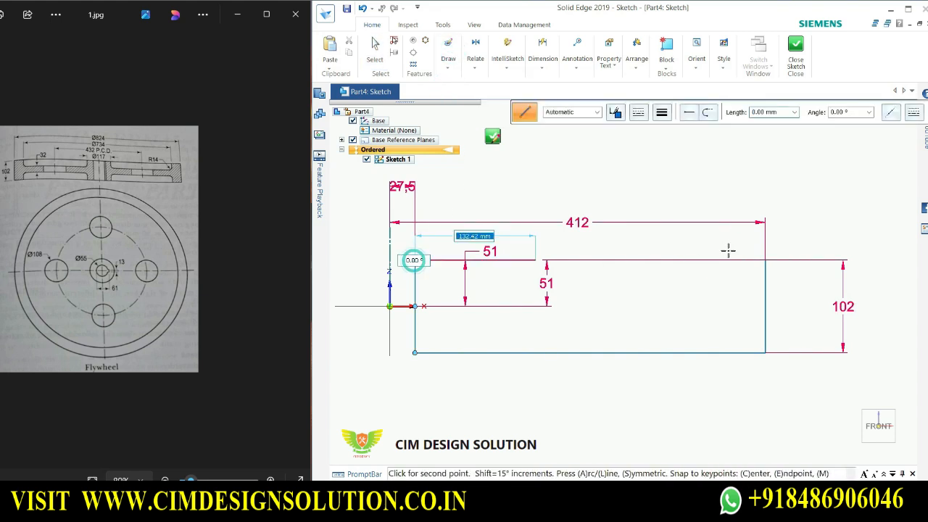
pyautogui.click(765, 260)
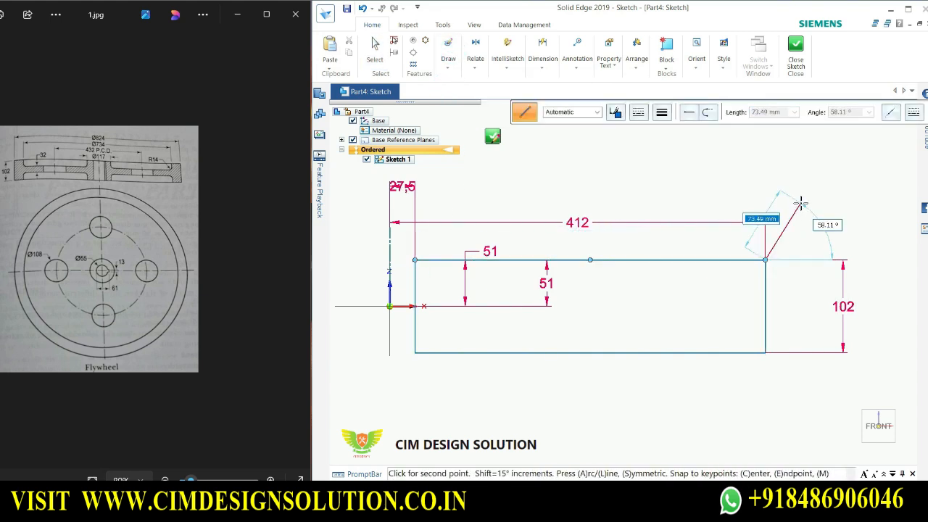
pyautogui.press('Escape')
pyautogui.click(795, 62)
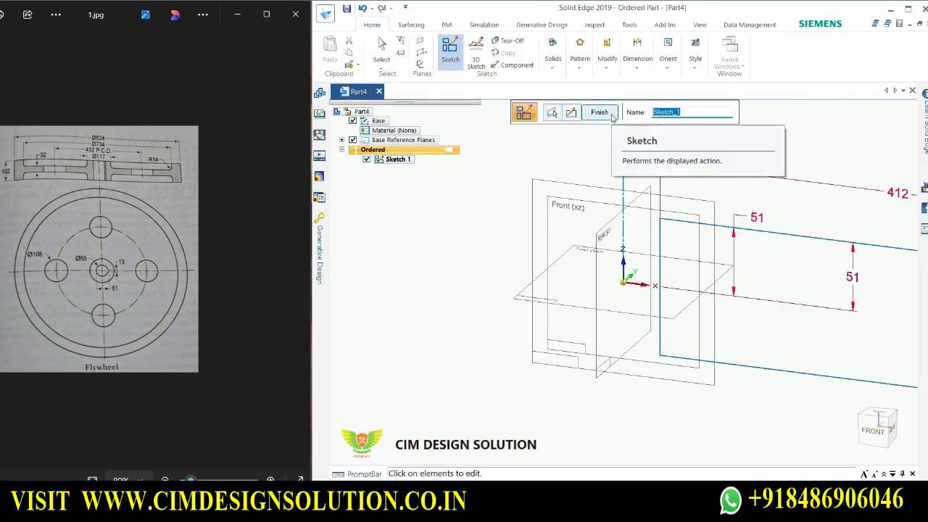
# Finish the rectangular half-section sketch and leave the Sketch command
pyautogui.click(612, 115)
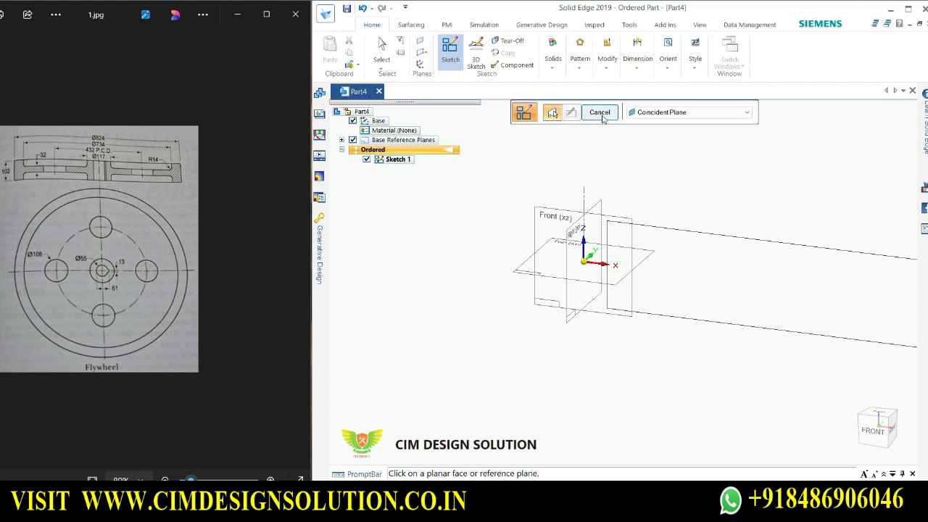
pyautogui.click(600, 115)
pyautogui.scroll(1, 689, 183)
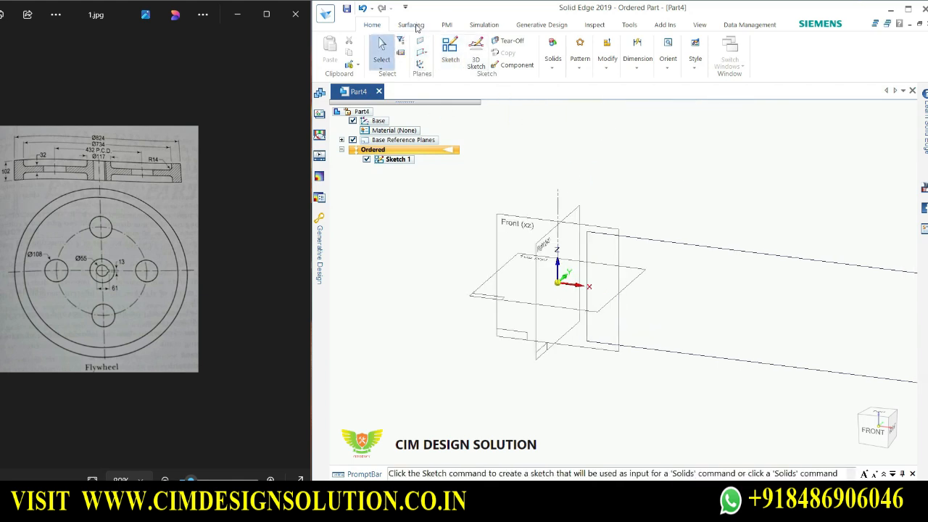
# Start a Revolve from the existing sketch and accept the closed rectangular chain as its profile
pyautogui.click(552, 68)
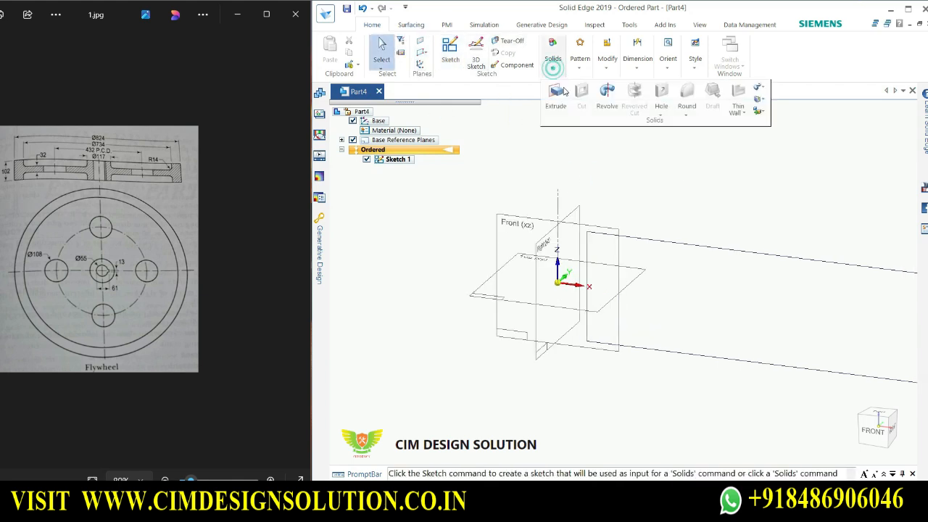
pyautogui.click(607, 97)
pyautogui.scroll(1, 587, 269)
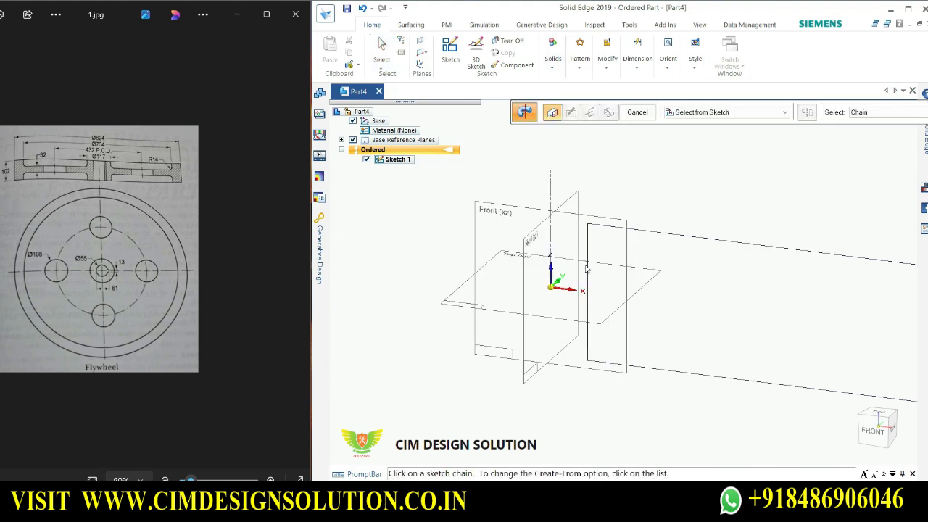
pyautogui.scroll(1, 582, 229)
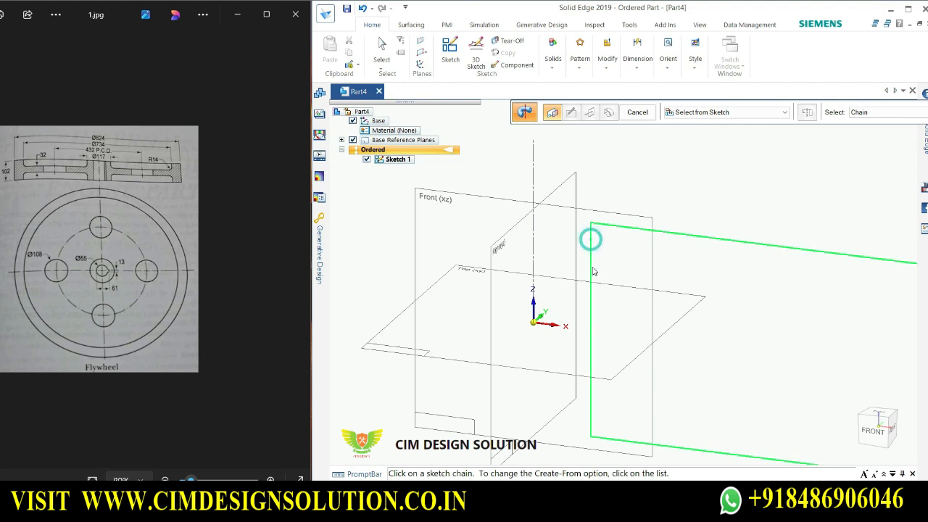
pyautogui.scroll(-1, 592, 269)
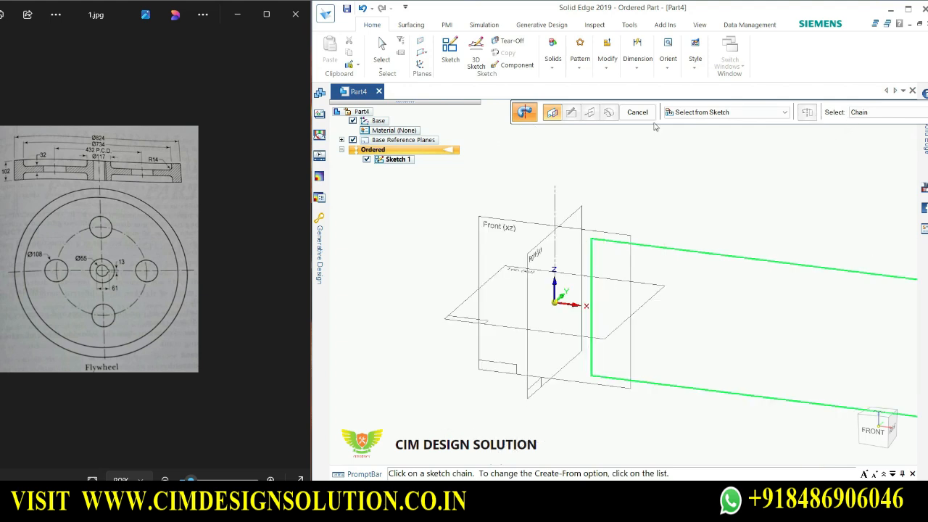
pyautogui.moveTo(836, 120); pyautogui.dragTo(701, 127)
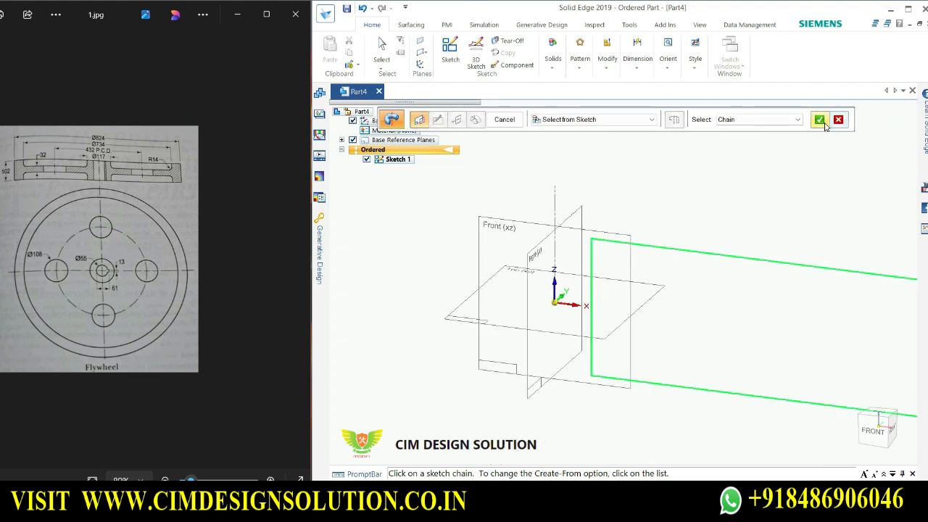
pyautogui.click(820, 120)
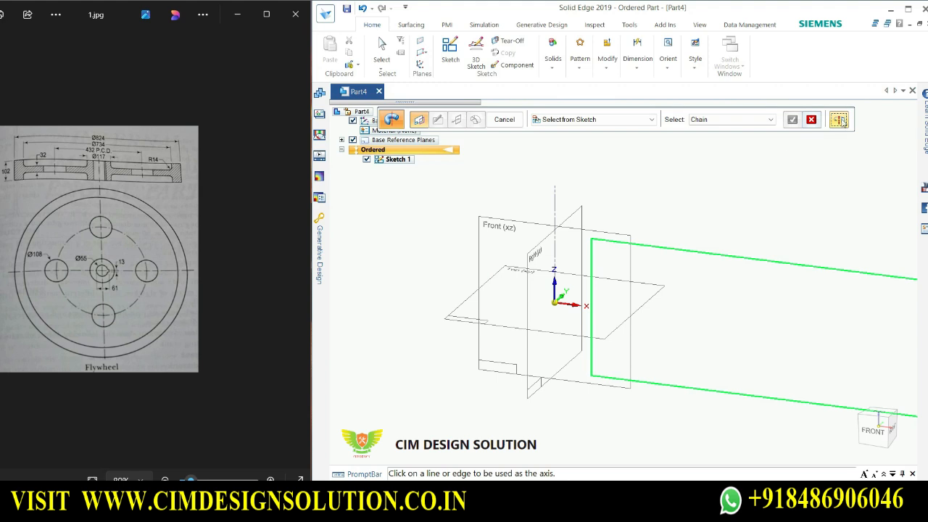
# Revolve the rectangular profile 360° about the vertical sketch axis, finish the protrusion and leave the Revolve command
pyautogui.click(555, 243)
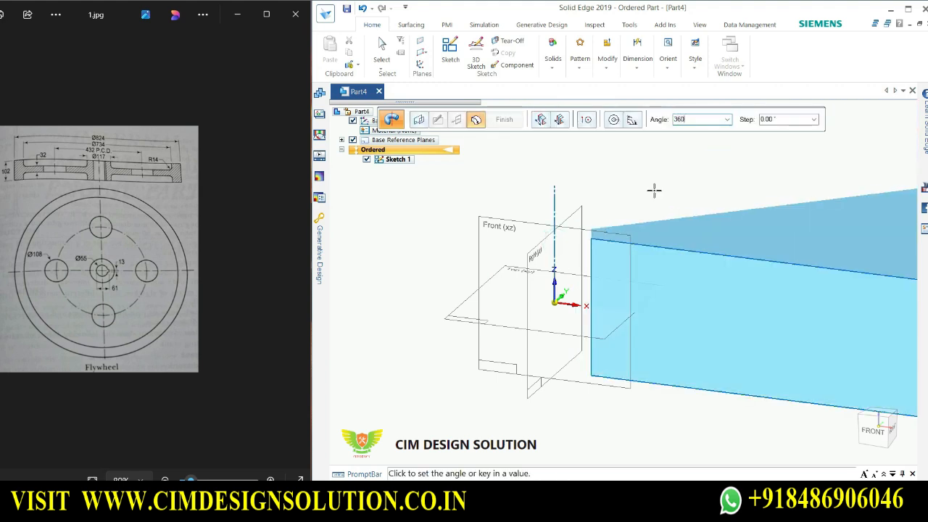
pyautogui.write('360')
pyautogui.press('Tab')
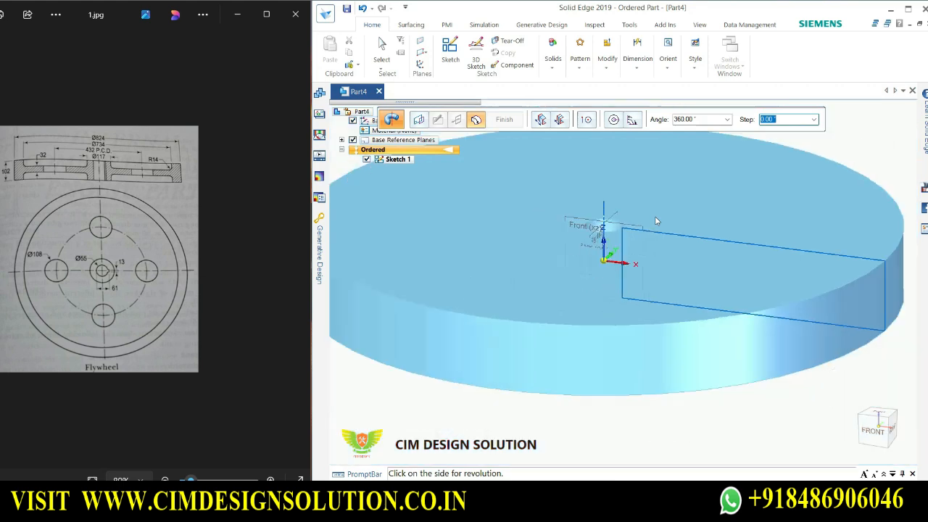
pyautogui.click(654, 216)
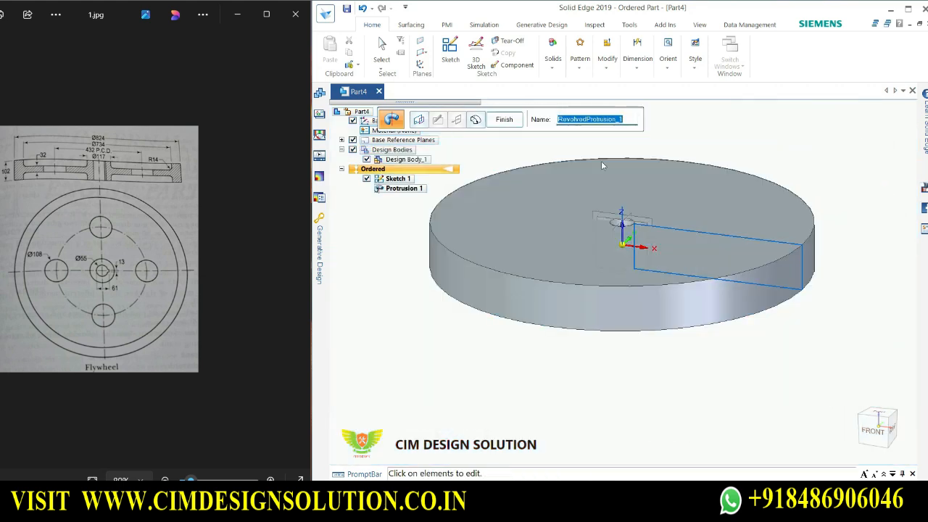
pyautogui.click(504, 119)
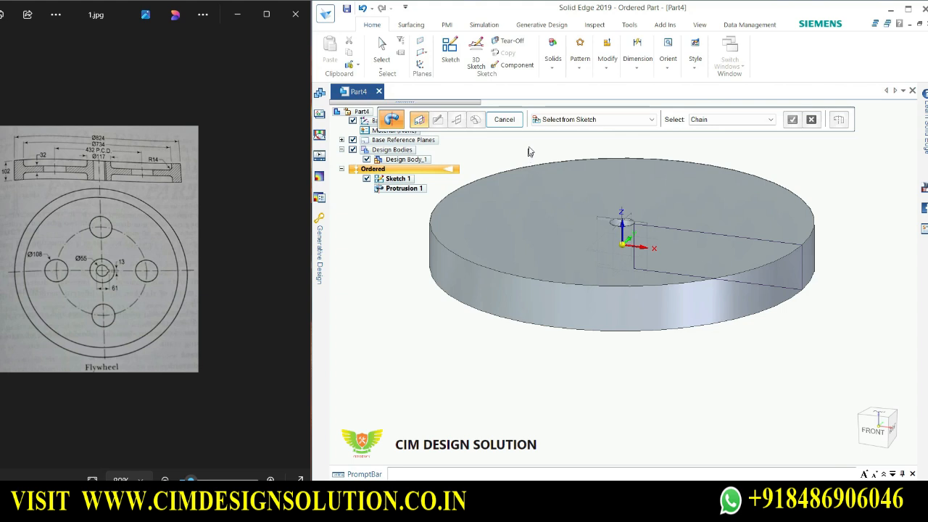
pyautogui.click(507, 121)
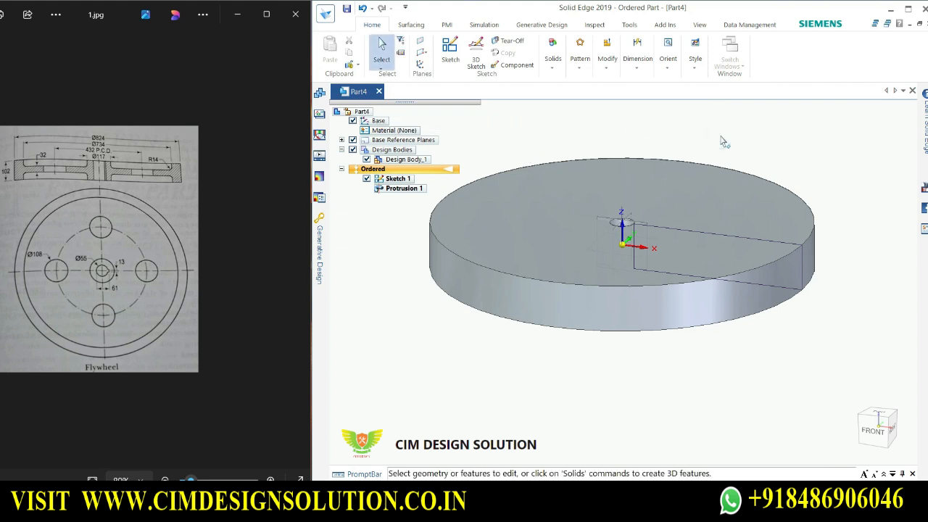
# Start a new sketch on the Front (xz) reference plane through the centre of the disc
pyautogui.scroll(1, 645, 234)
pyautogui.scroll(-1, 553, 228)
pyautogui.scroll(1, 524, 231)
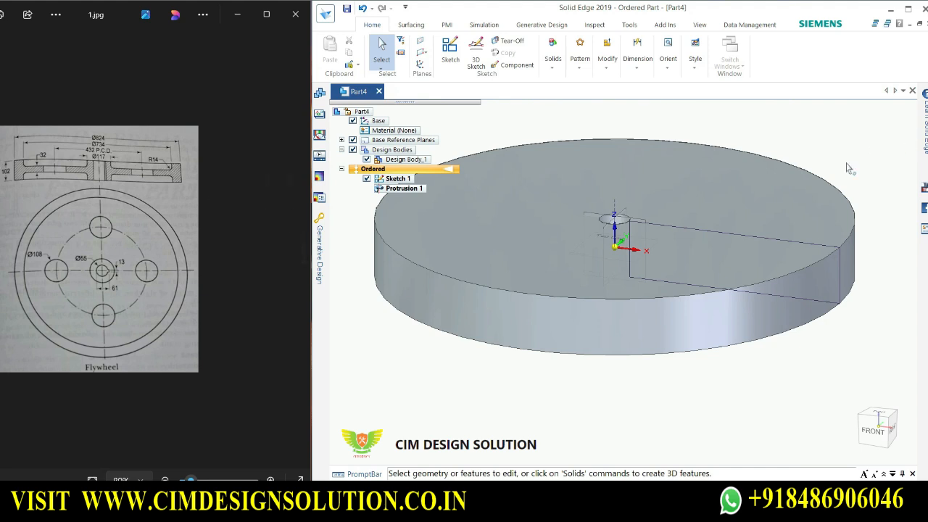
pyautogui.scroll(1, 689, 239)
pyautogui.scroll(1, 688, 239)
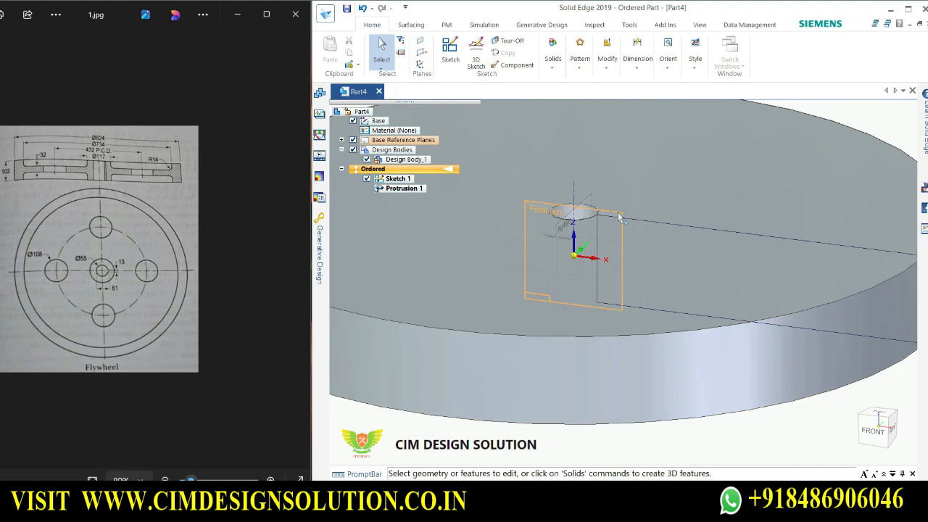
pyautogui.click(621, 220)
pyautogui.scroll(-1, 689, 258)
pyautogui.scroll(-1, 665, 237)
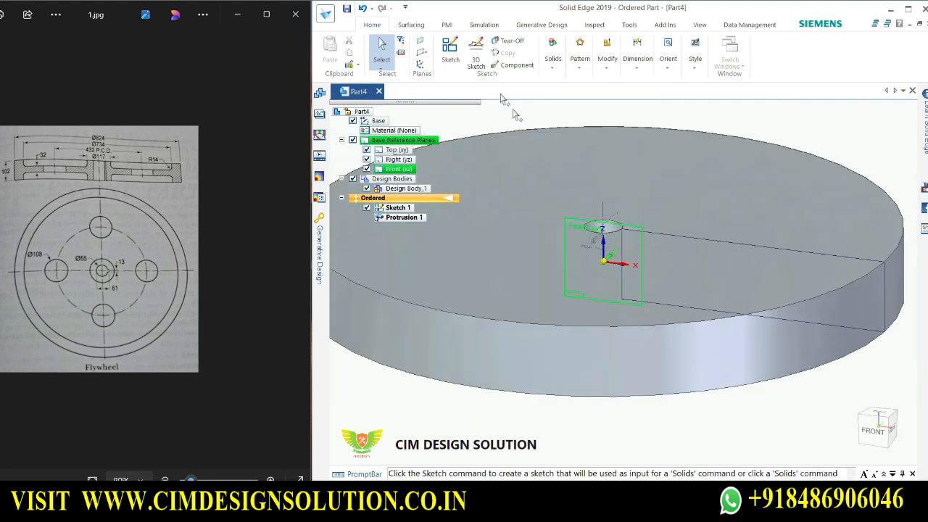
pyautogui.click(457, 61)
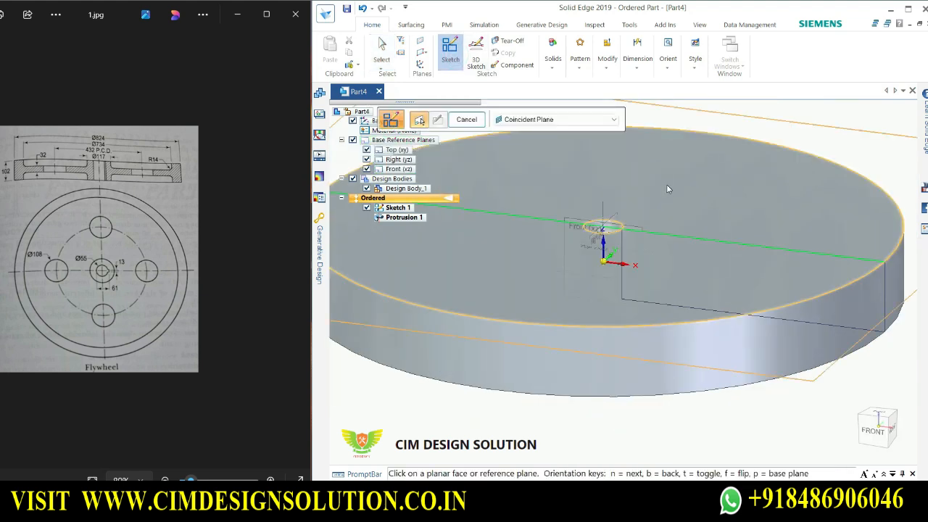
pyautogui.scroll(-2, 632, 181)
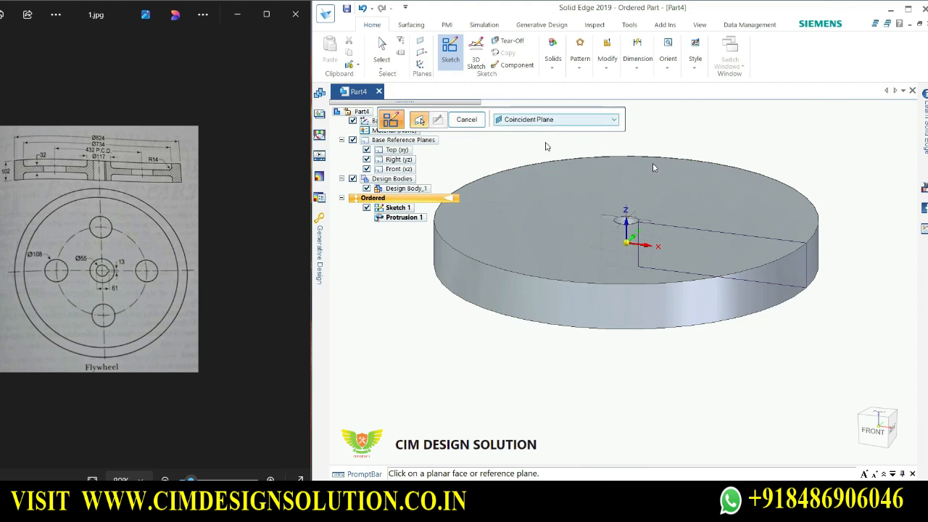
pyautogui.click(409, 172)
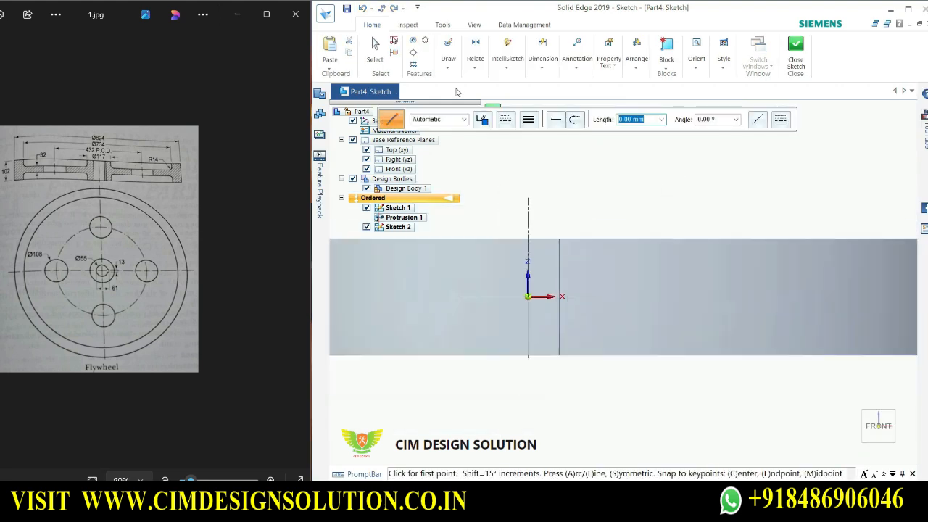
# Sketch a two-point rectangle about 306 mm wide and 31 mm high in the upper half of the disc section, between bore and rim
pyautogui.click(449, 67)
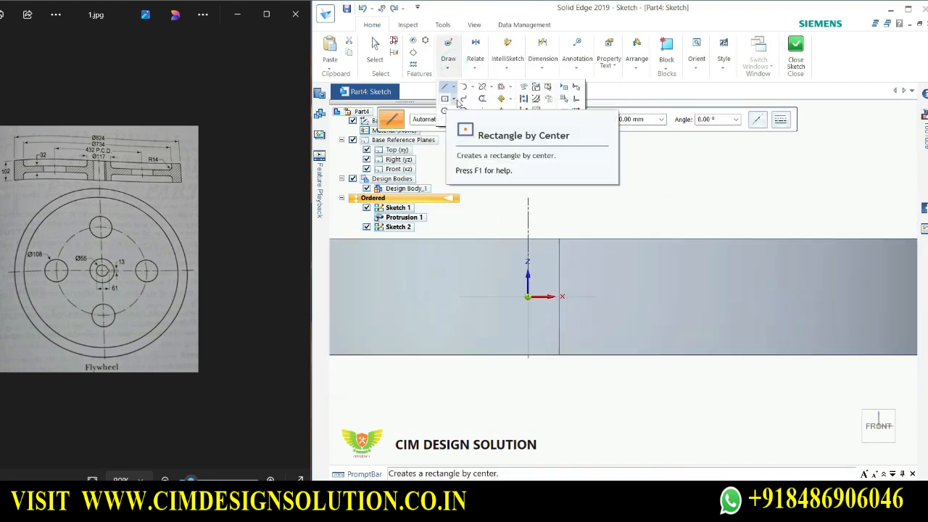
pyautogui.click(453, 99)
pyautogui.click(450, 125)
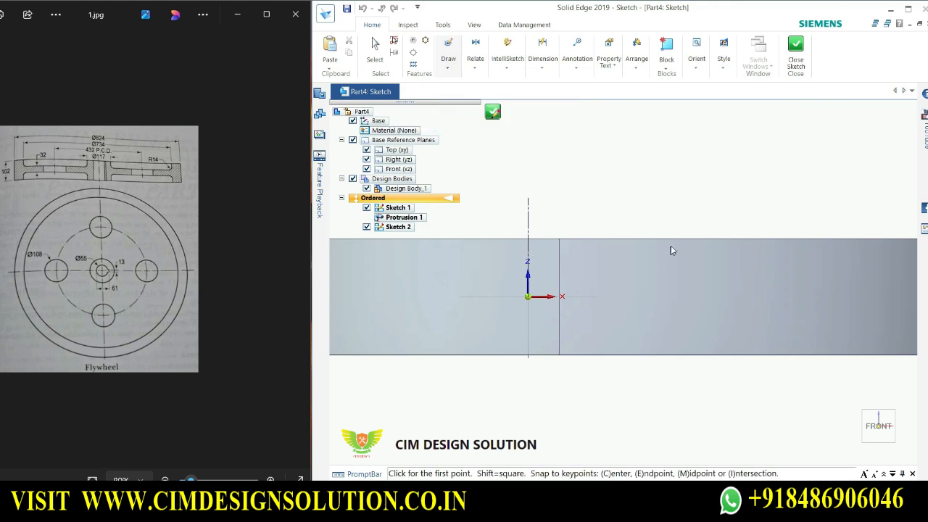
pyautogui.click(577, 258)
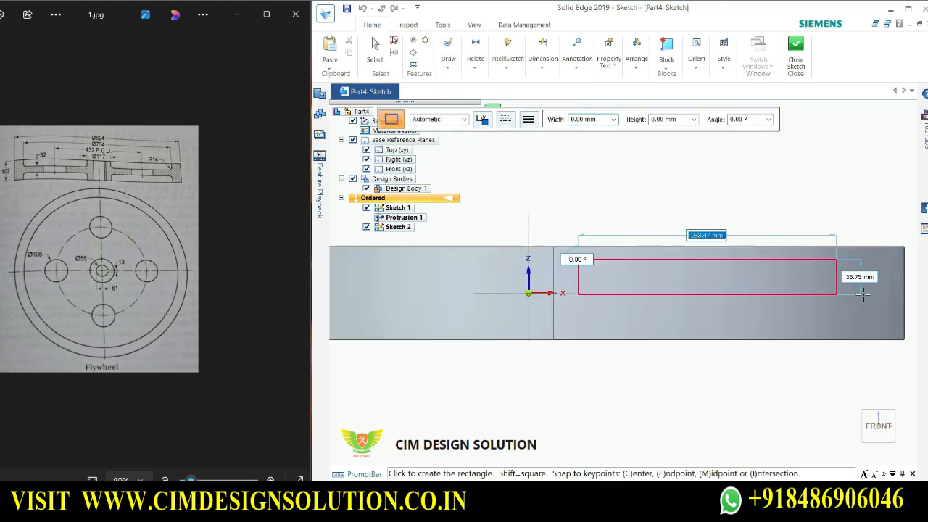
pyautogui.click(856, 287)
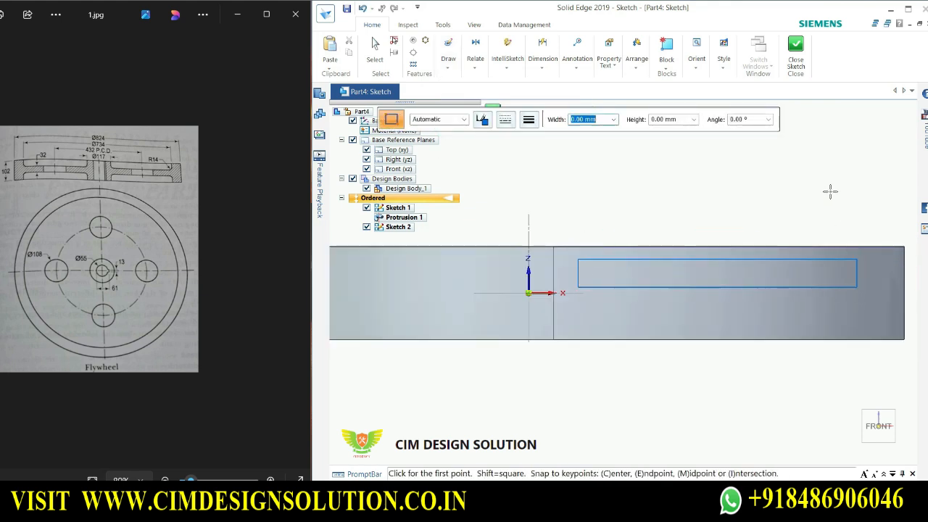
pyautogui.press('Escape')
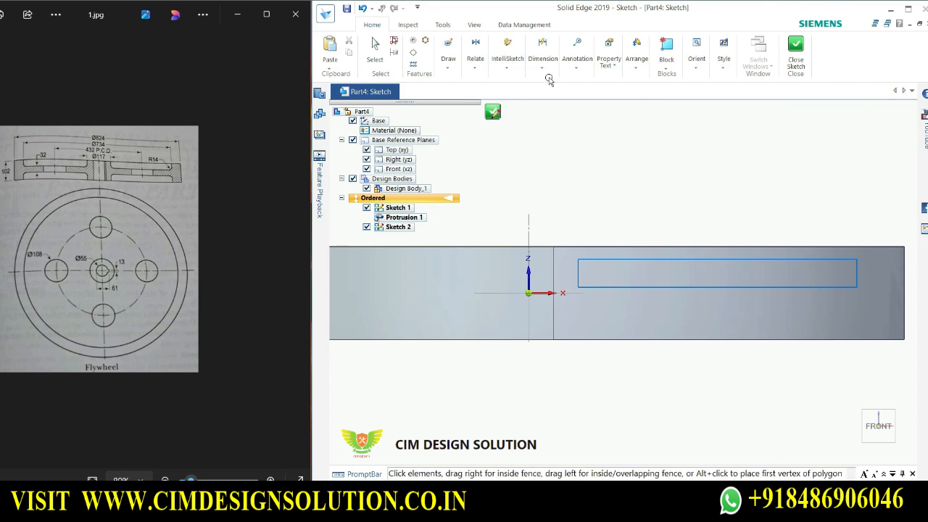
# Draw a vertical line about 117 mm long upward from the origin
pyautogui.click(447, 65)
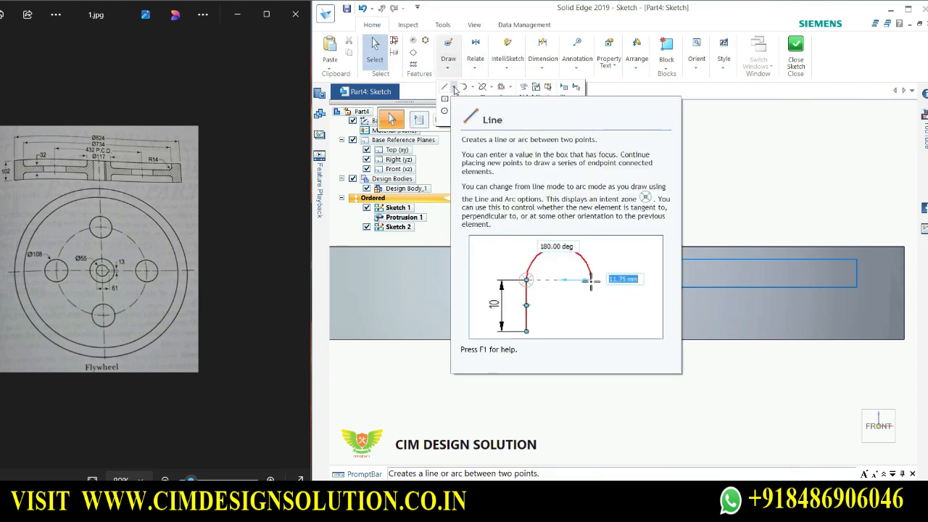
pyautogui.click(454, 88)
pyautogui.click(460, 100)
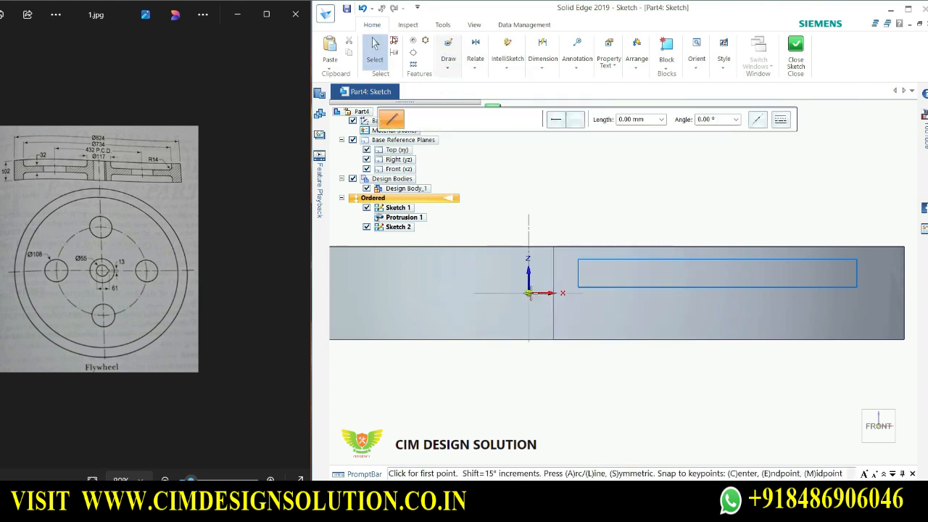
pyautogui.click(528, 293)
pyautogui.click(529, 186)
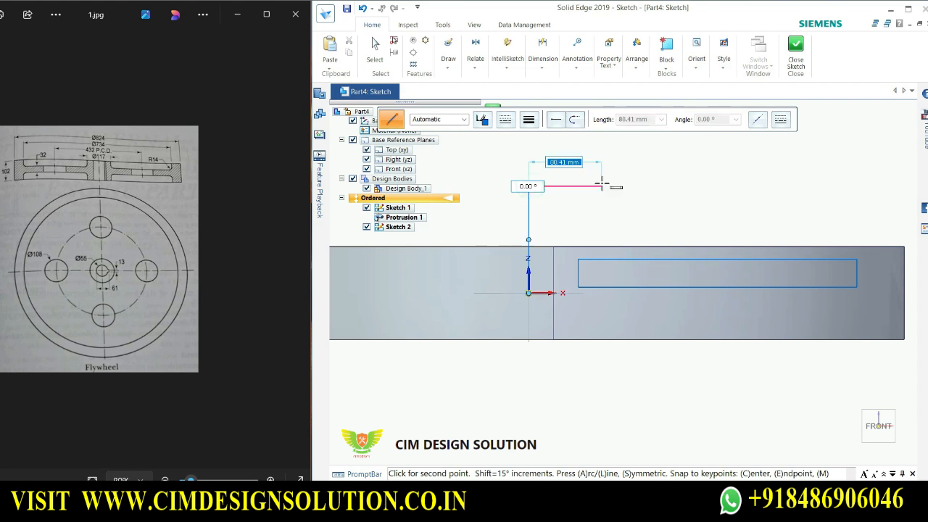
pyautogui.press('Escape')
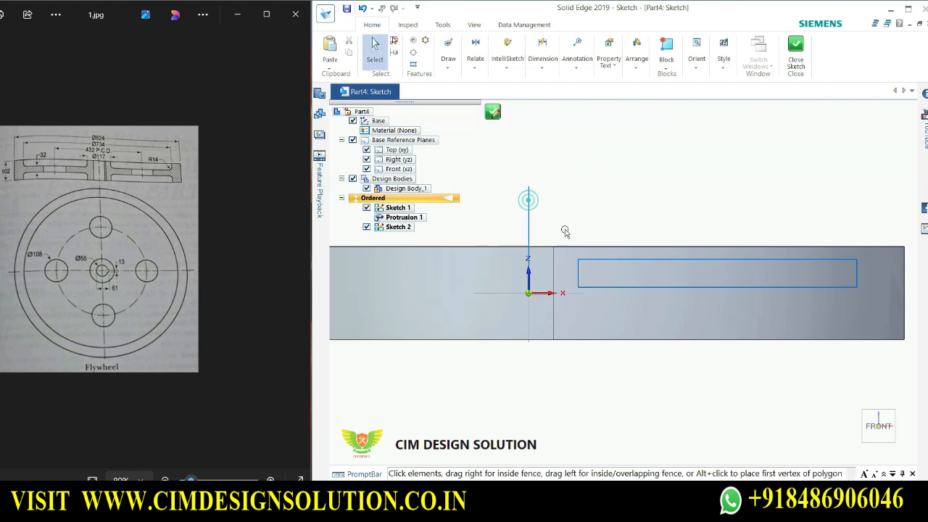
# Change the vertical line at the origin to a dash-dot centreline style
pyautogui.click(506, 119)
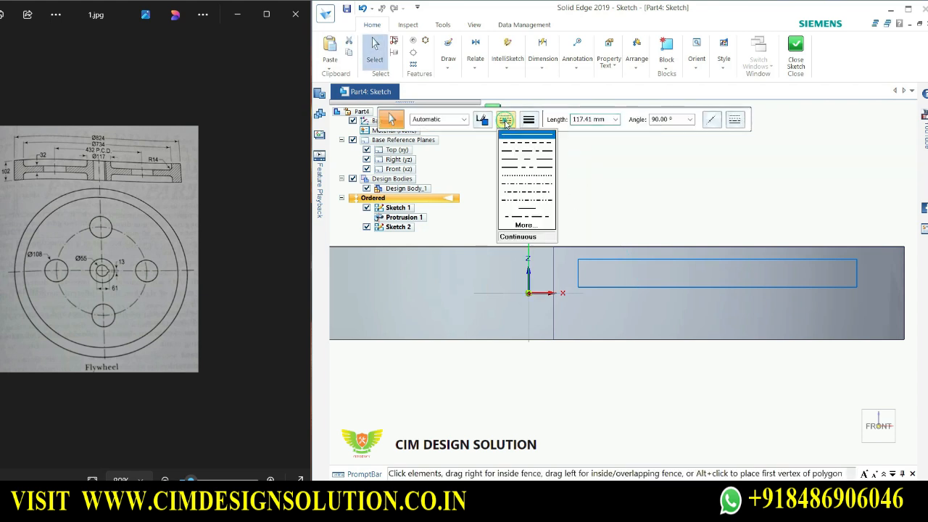
pyautogui.click(518, 150)
pyautogui.click(755, 194)
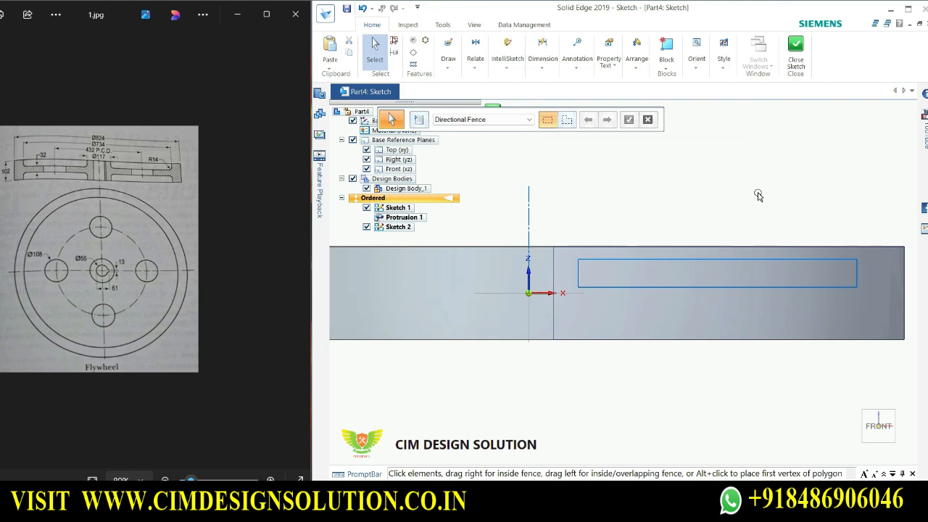
pyautogui.press('Escape')
# Dimension the rectangle's outer vertical edge from the centreline as 734/2, giving 367 mm
pyautogui.click(542, 61)
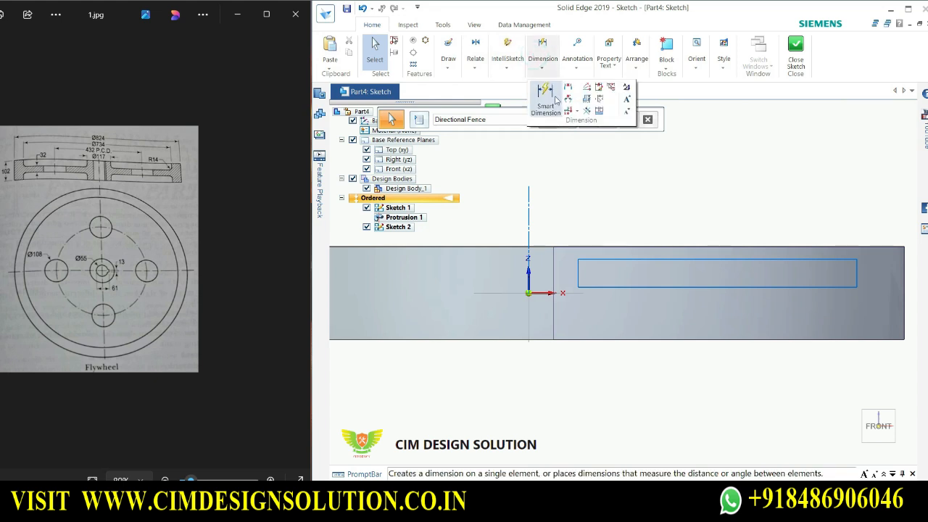
pyautogui.click(555, 100)
pyautogui.click(528, 271)
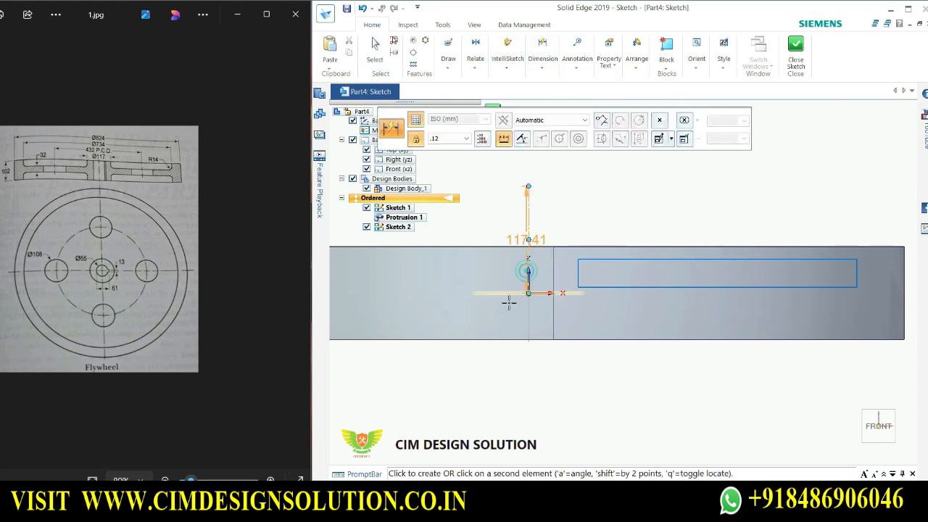
pyautogui.scroll(-1, 509, 303)
pyautogui.click(787, 276)
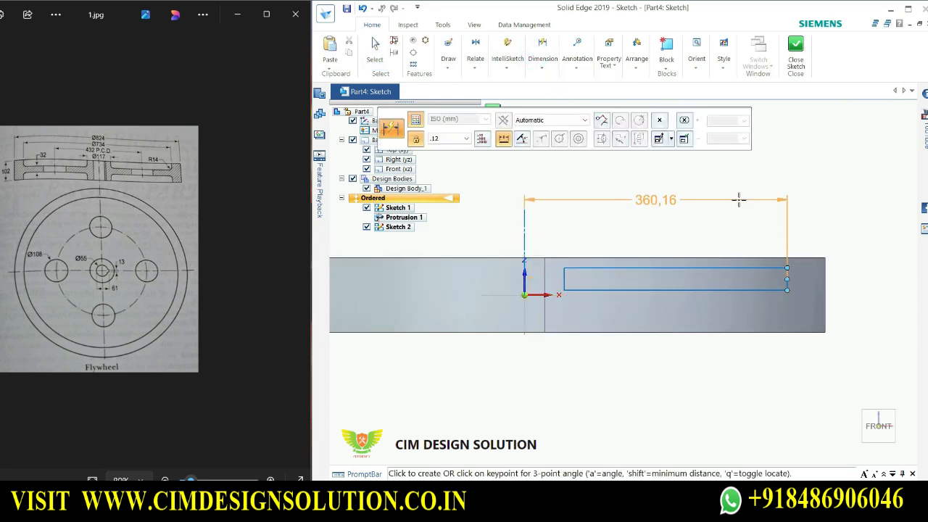
pyautogui.click(708, 197)
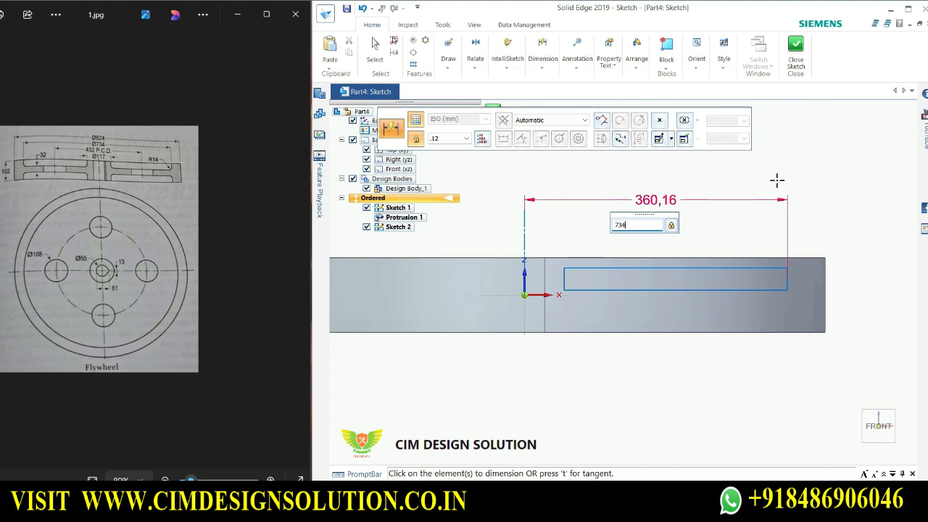
pyautogui.press('Return')
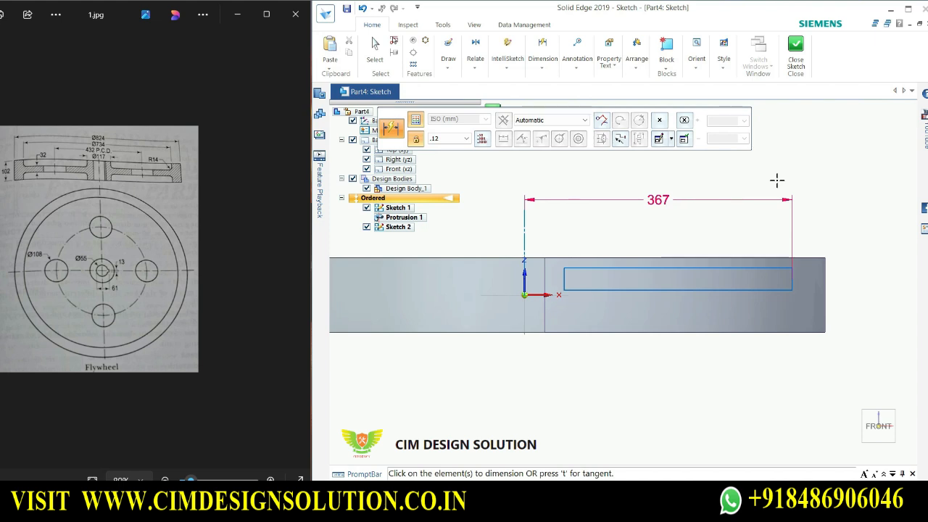
pyautogui.press('Escape')
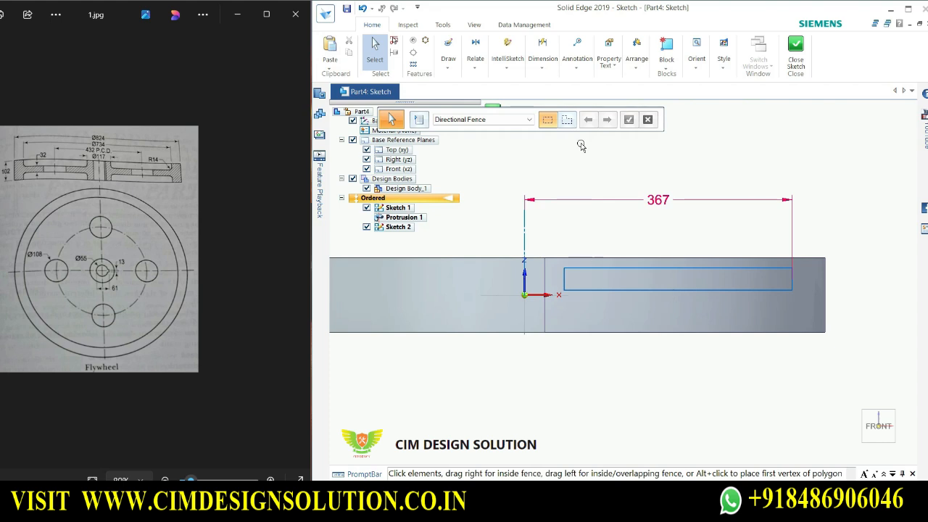
# Dimension the rectangle's inner vertical edge from the centreline as 117/2, giving 58.5 mm
pyautogui.click(533, 61)
pyautogui.click(524, 279)
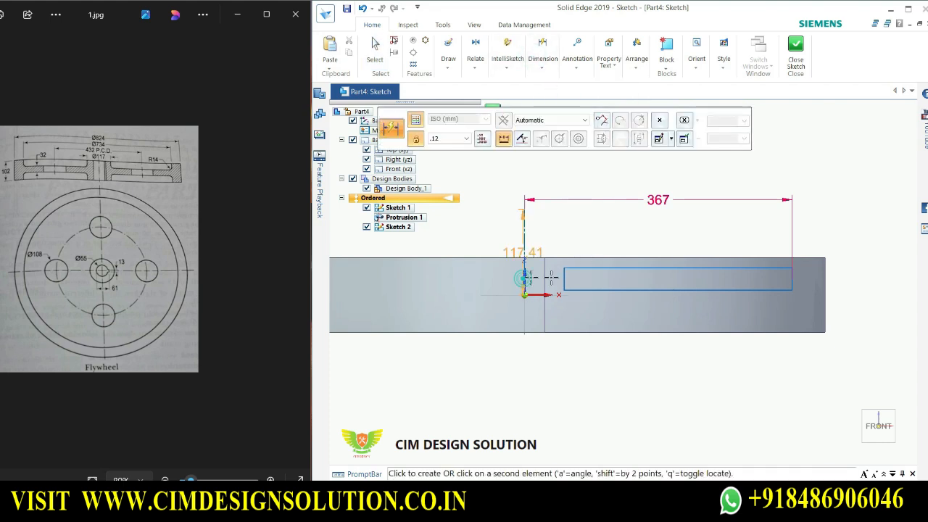
pyautogui.click(564, 279)
pyautogui.click(545, 180)
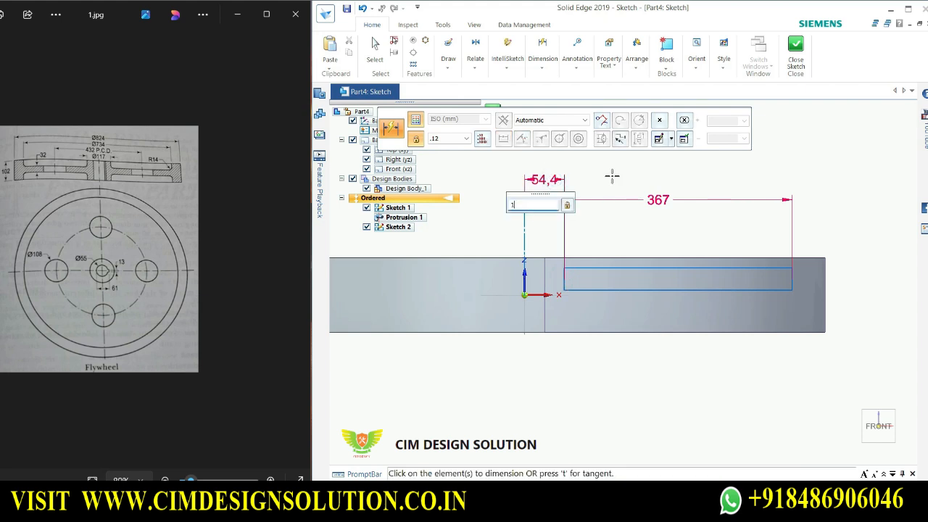
pyautogui.write('117/2')
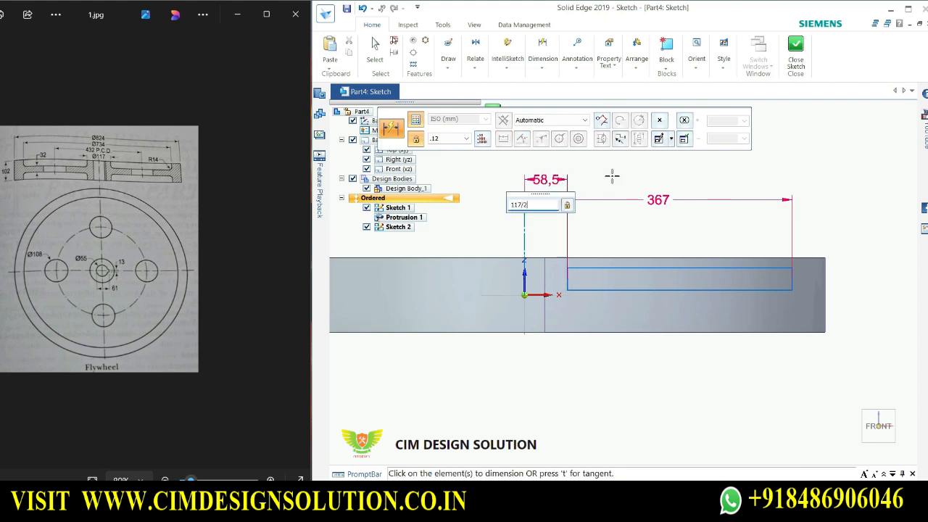
pyautogui.press('Return')
pyautogui.press('Escape')
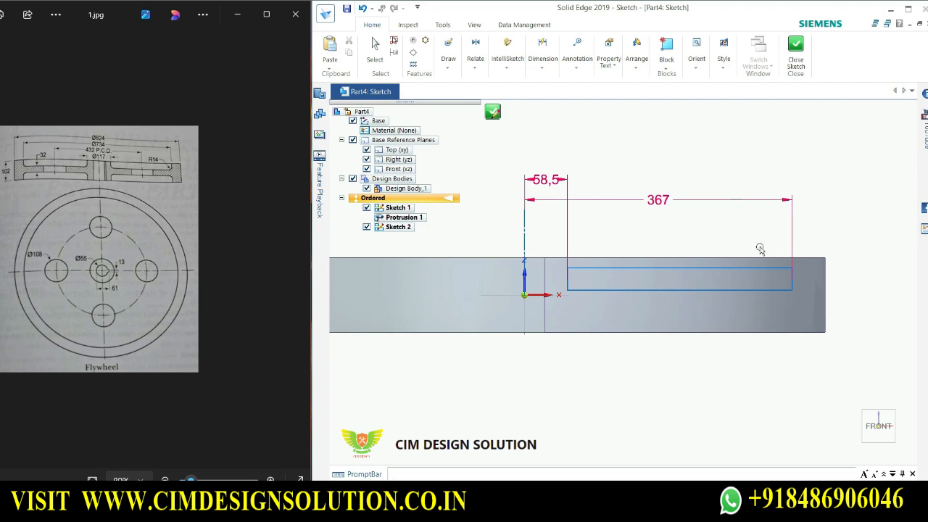
# Dimension the rectangle's bottom edge 16 mm above the horizontal reference plane through the origin
pyautogui.scroll(2, 704, 241)
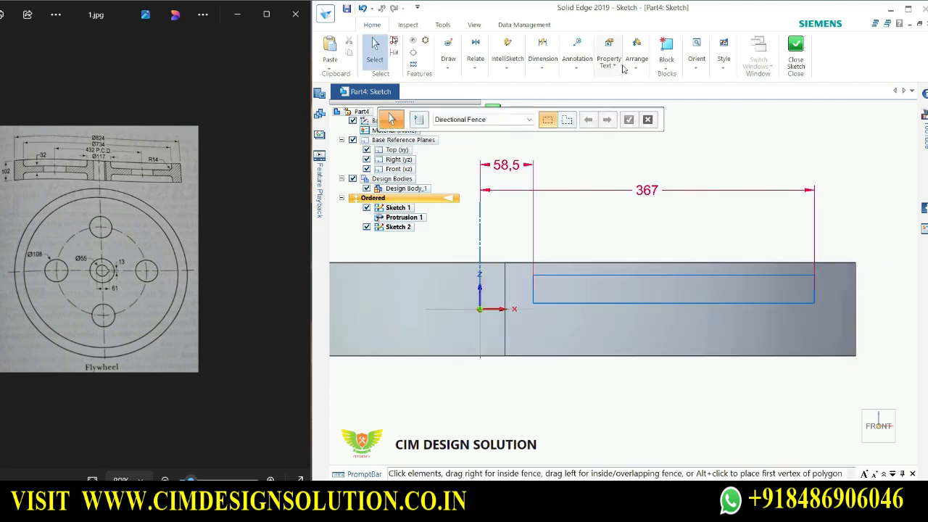
pyautogui.click(540, 46)
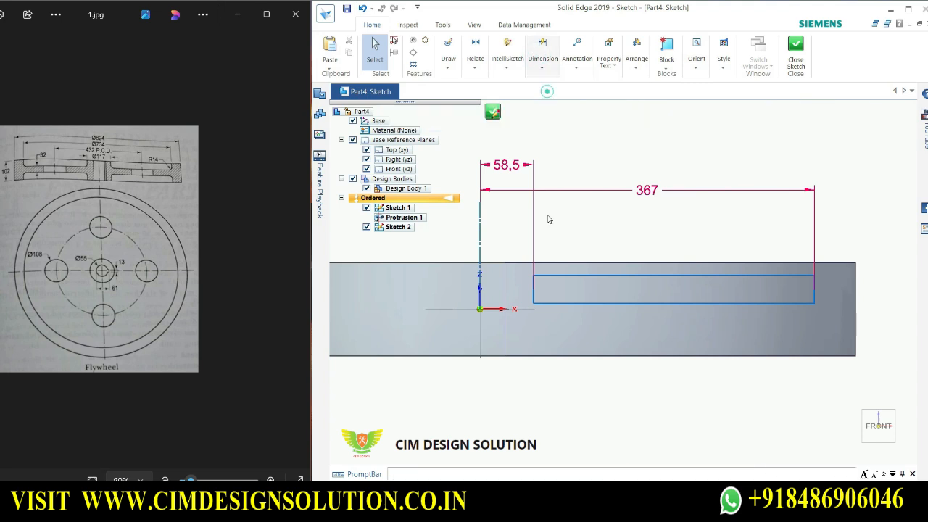
pyautogui.click(498, 308)
pyautogui.click(560, 306)
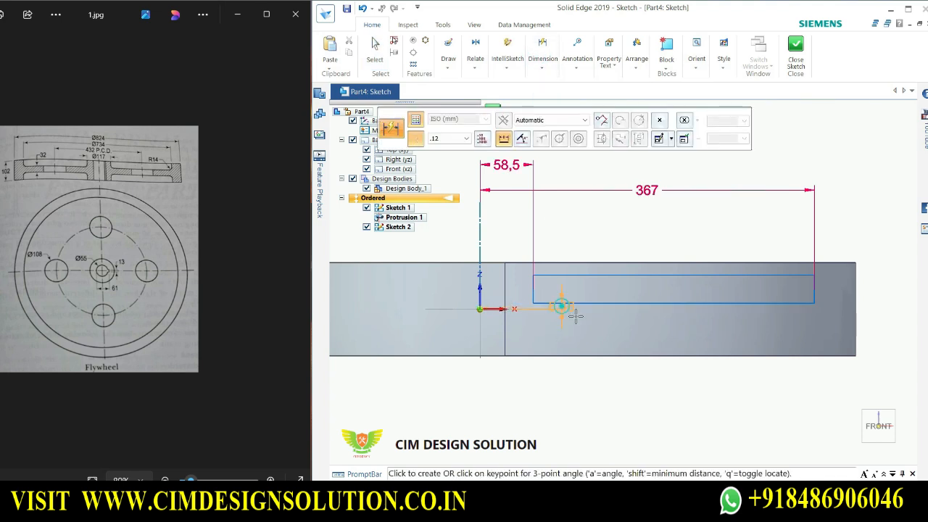
pyautogui.click(881, 267)
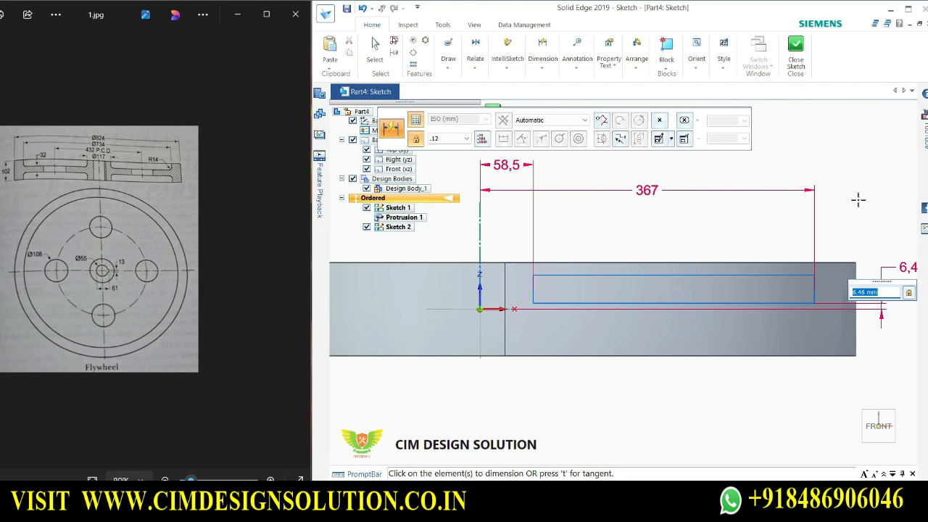
pyautogui.write('16')
pyautogui.press('Return')
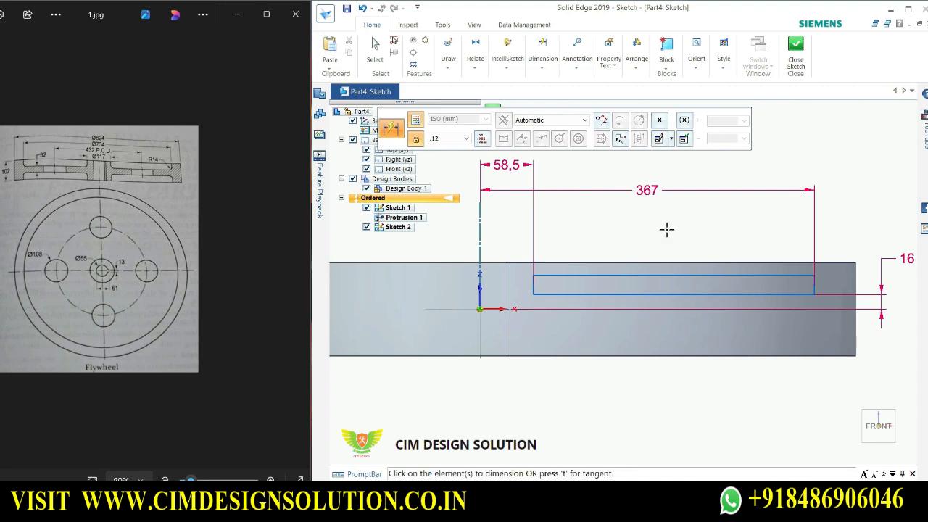
# Dimension the rectangle's height and set it to 60 mm
pyautogui.click(813, 287)
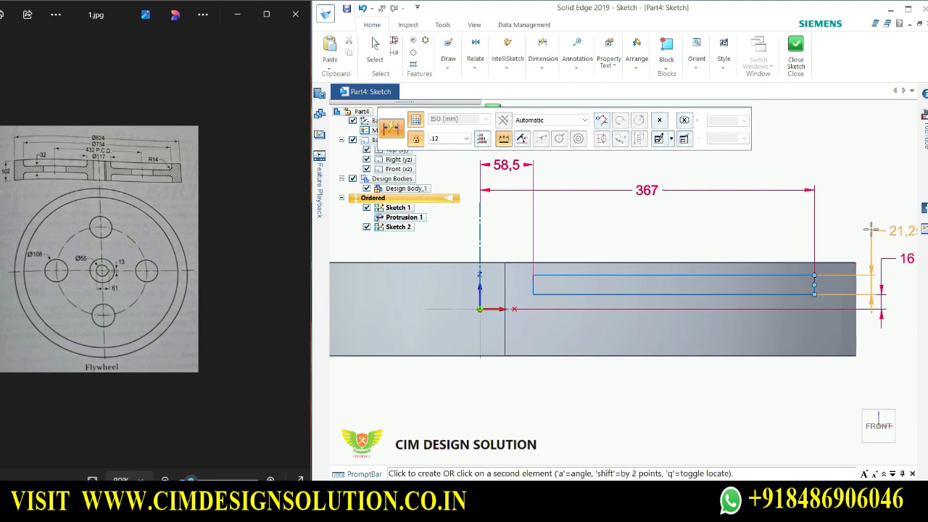
pyautogui.click(869, 228)
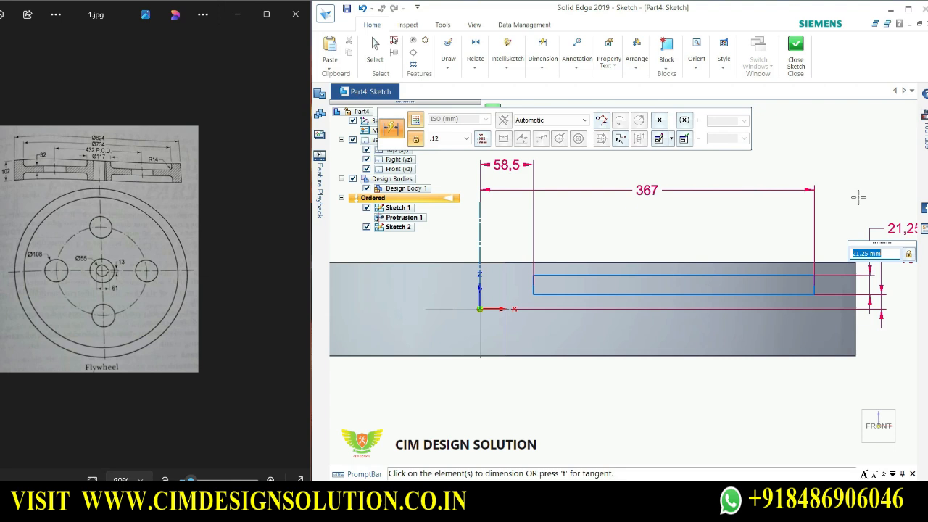
pyautogui.write('4')
pyautogui.press('Return')
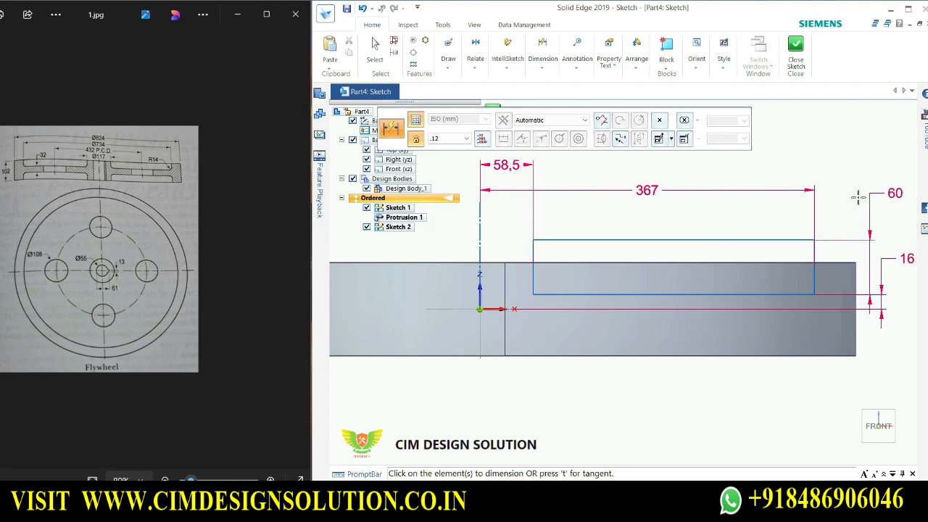
# Close and finish the dimensioned recess profile sketch
pyautogui.scroll(-1, 846, 223)
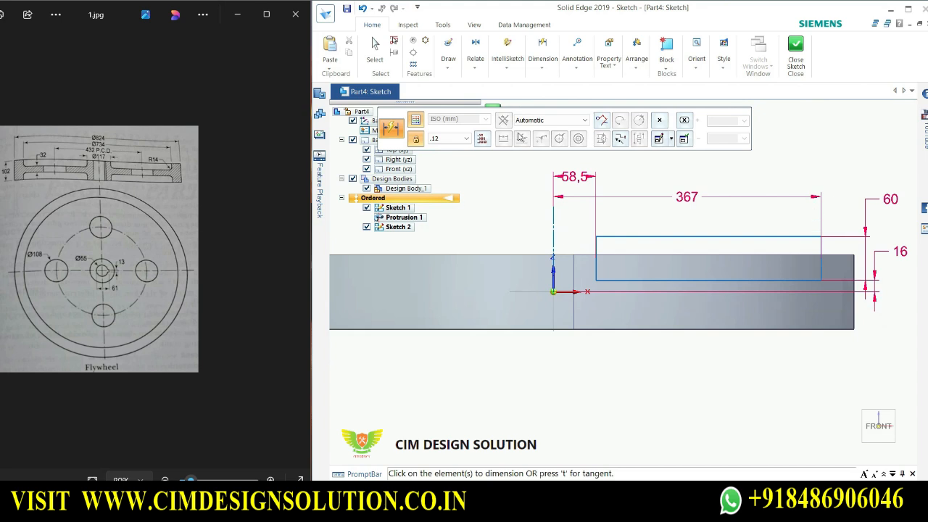
pyautogui.click(795, 52)
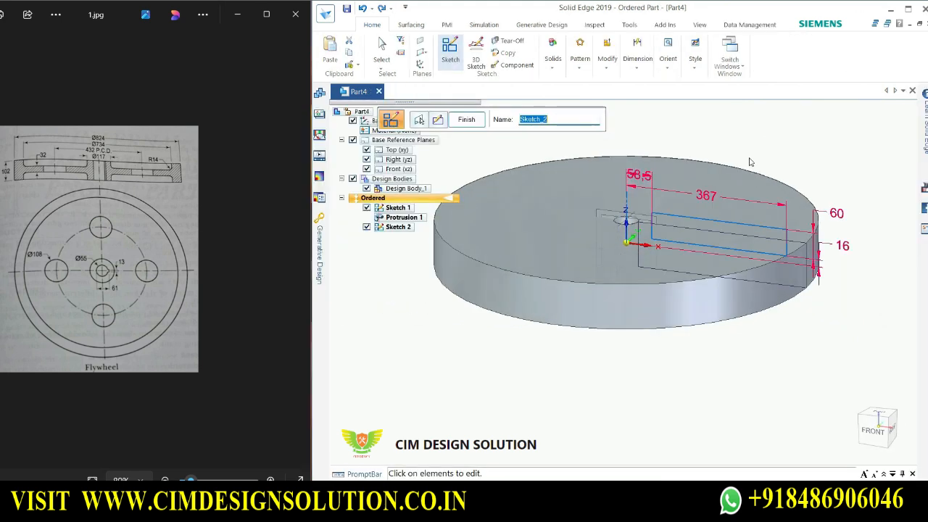
pyautogui.scroll(1, 717, 157)
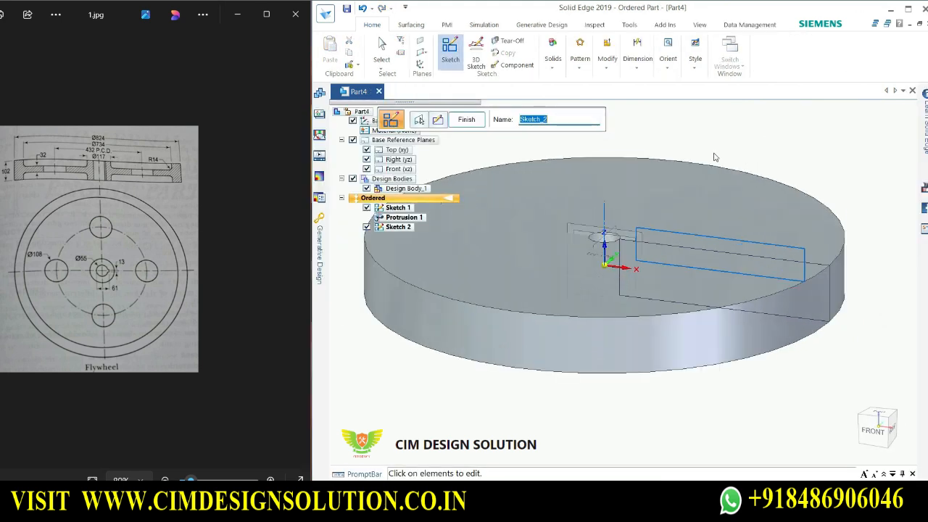
pyautogui.click(464, 120)
pyautogui.click(480, 121)
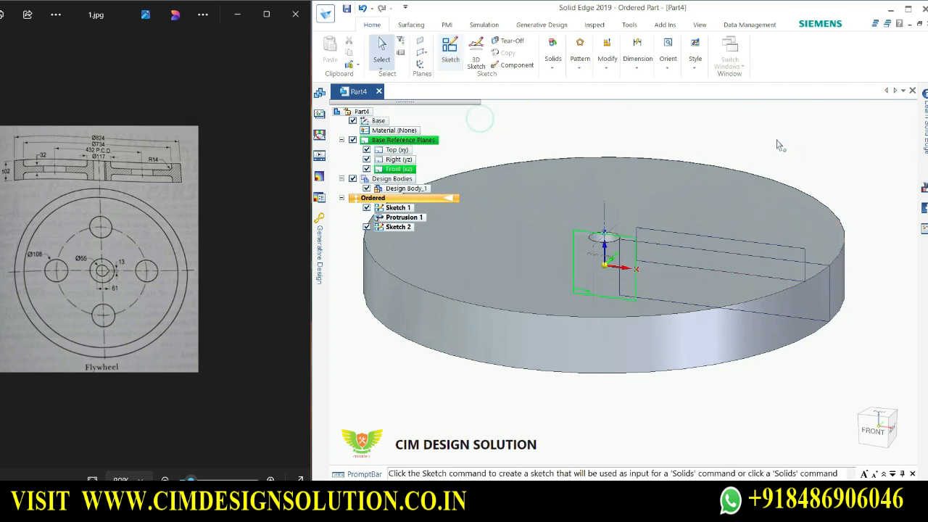
# Hide Sketch 1, the disc's base profile
pyautogui.scroll(-2, 771, 182)
pyautogui.scroll(1, 639, 163)
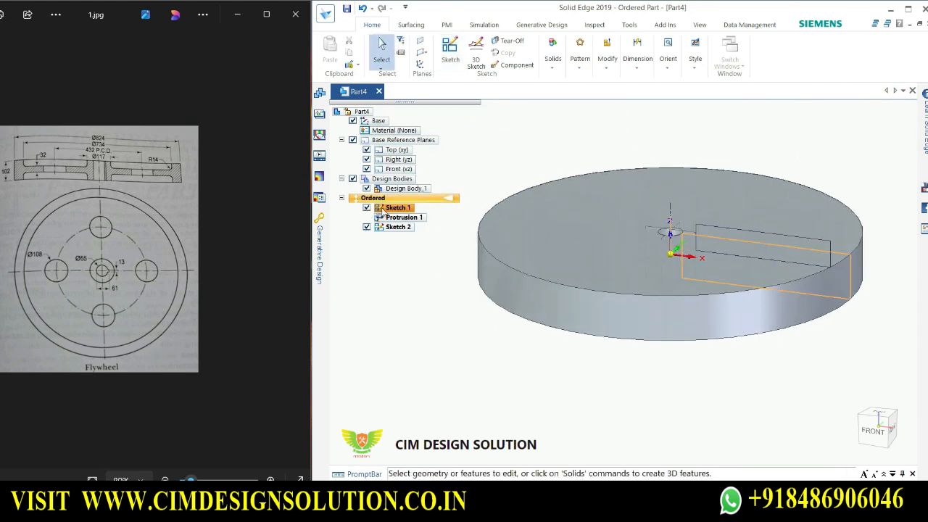
pyautogui.click(366, 208)
pyautogui.scroll(1, 782, 153)
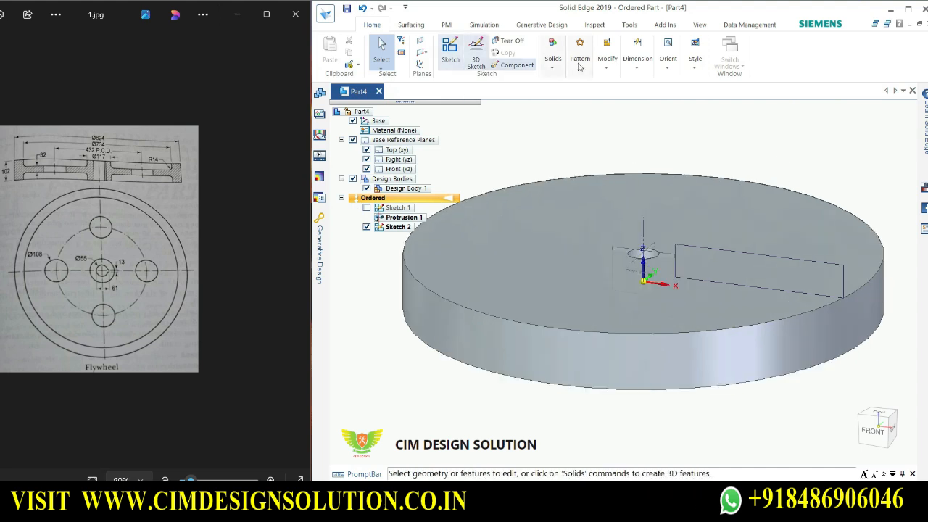
# Create a revolved cut from the rectangular recess profile, turning it 360° about the vertical centreline
pyautogui.click(551, 62)
pyautogui.click(607, 93)
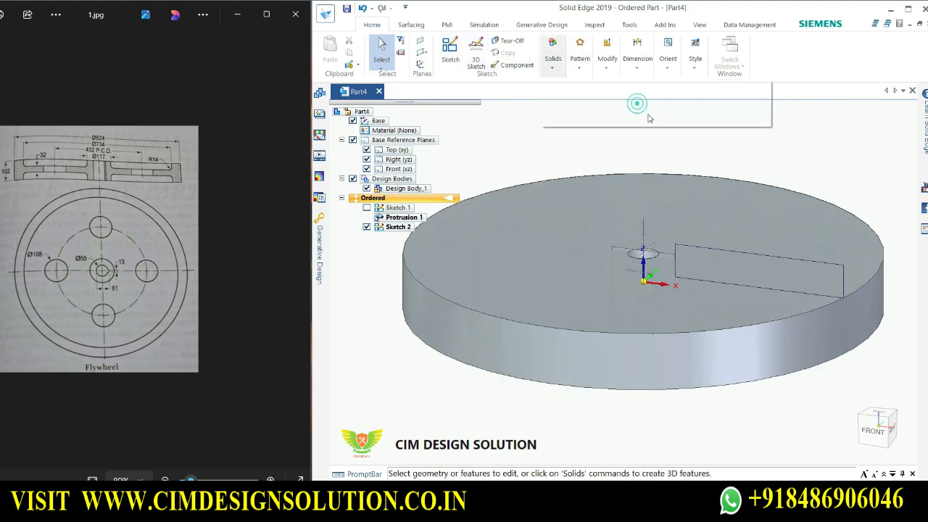
pyautogui.scroll(2, 743, 221)
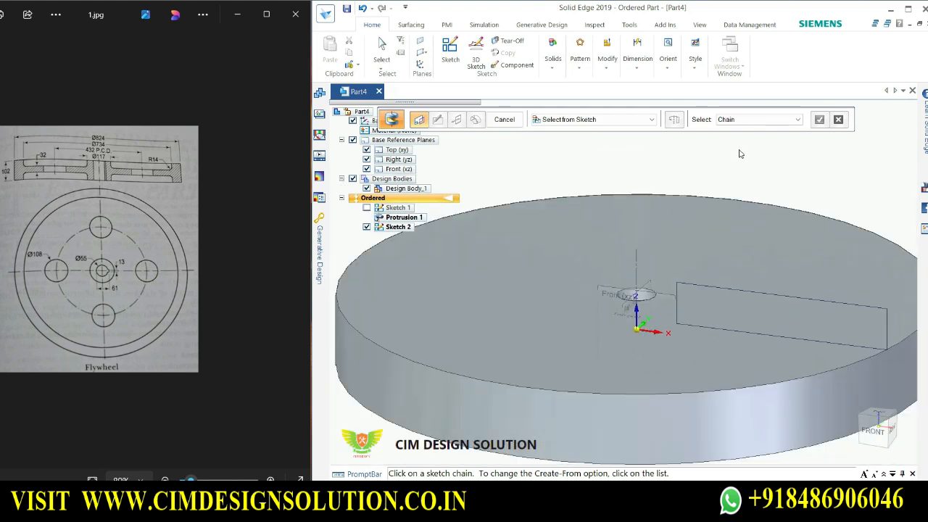
pyautogui.click(737, 291)
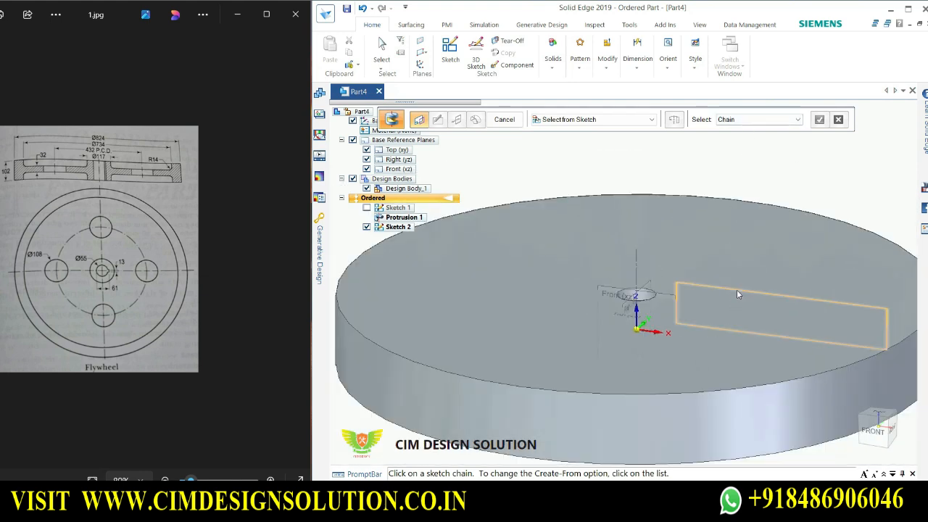
pyautogui.click(820, 120)
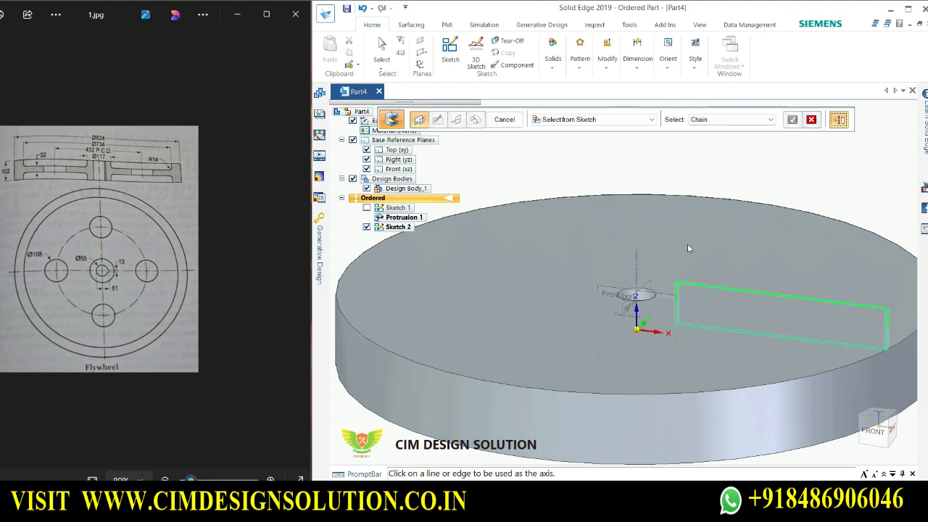
pyautogui.click(637, 265)
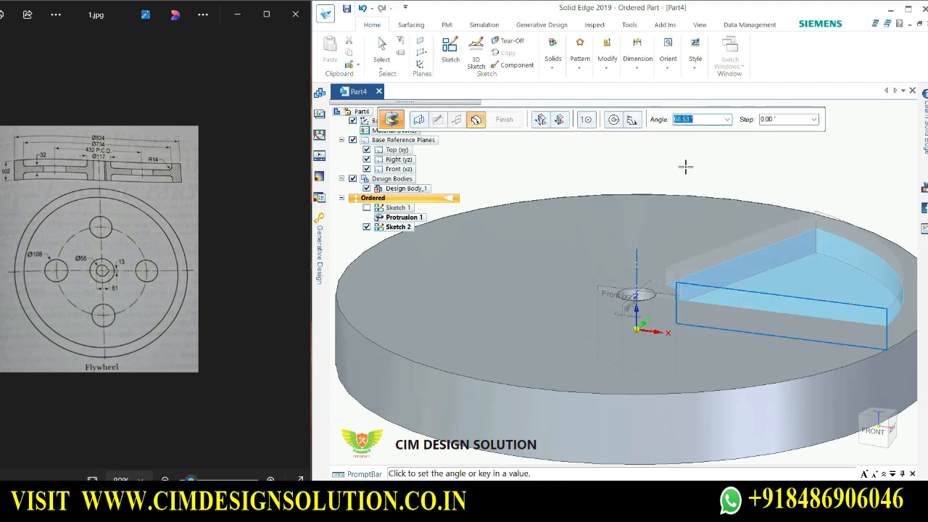
pyautogui.press('Return')
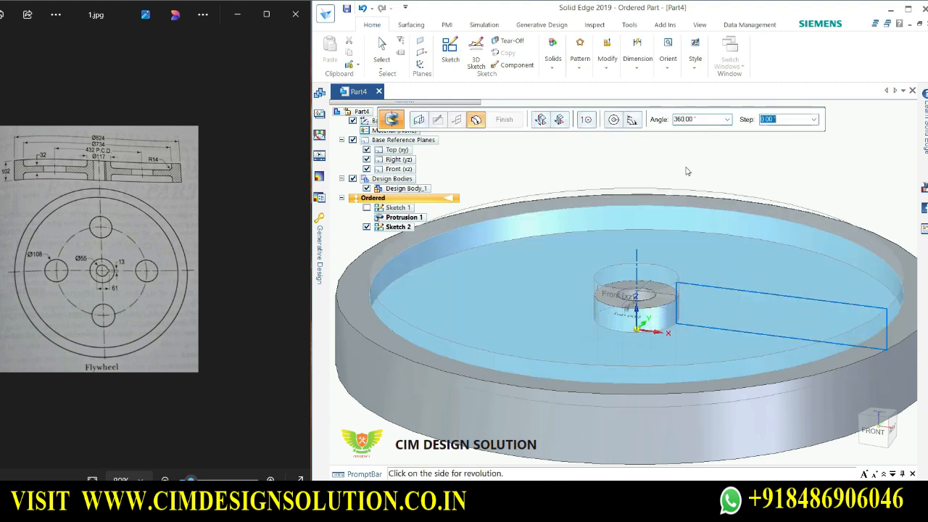
pyautogui.click(558, 157)
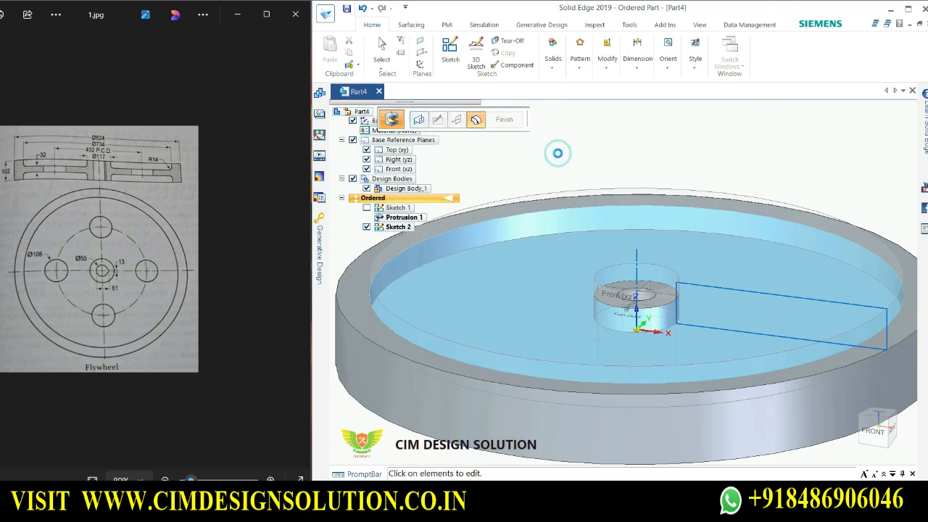
pyautogui.click(503, 119)
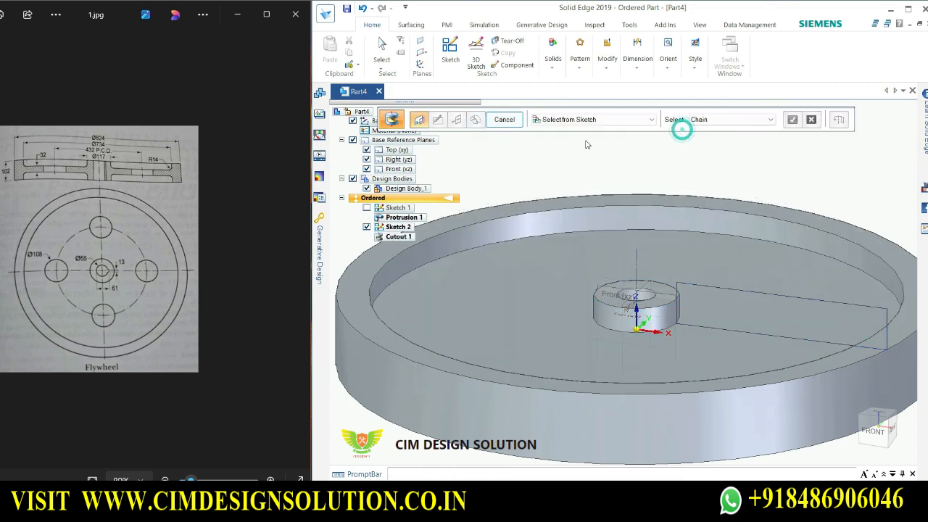
pyautogui.press('Escape')
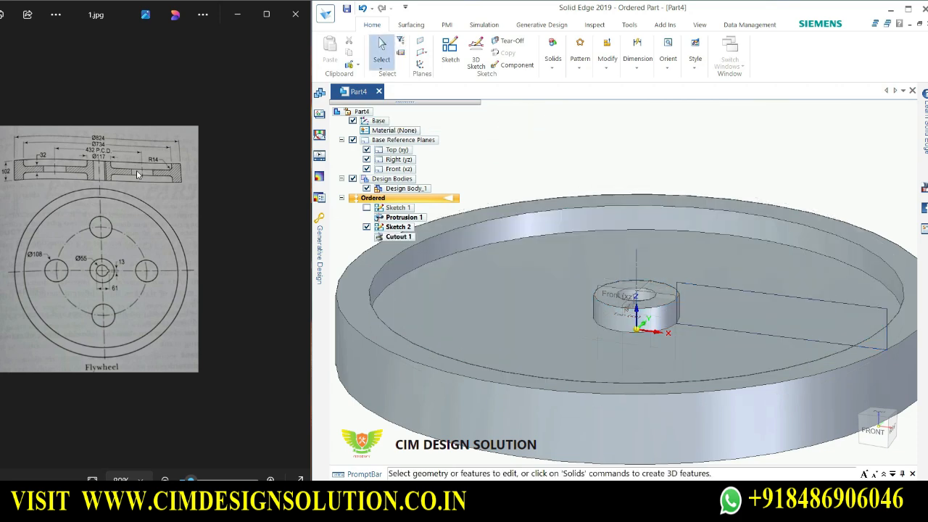
# Hide Sketch 2, the rectangular recess profile
pyautogui.scroll(2, 580, 187)
pyautogui.scroll(-4, 579, 187)
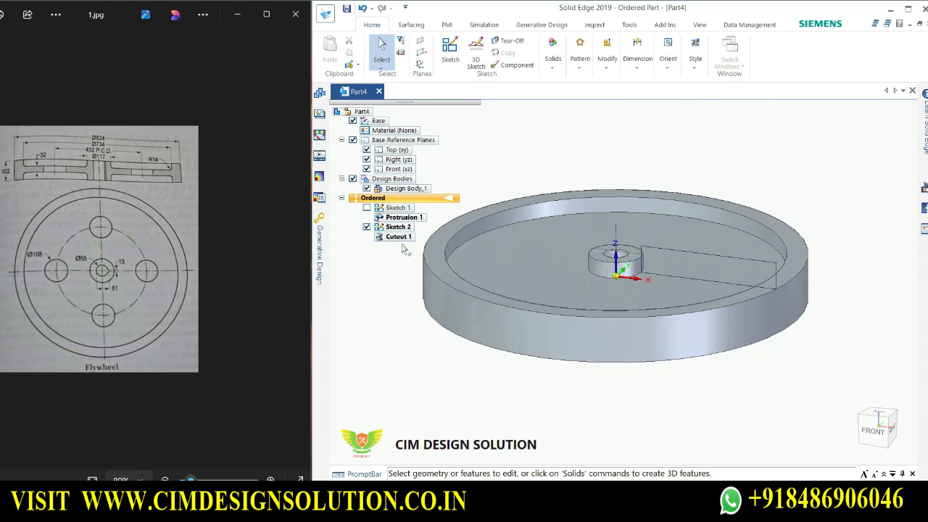
pyautogui.click(366, 227)
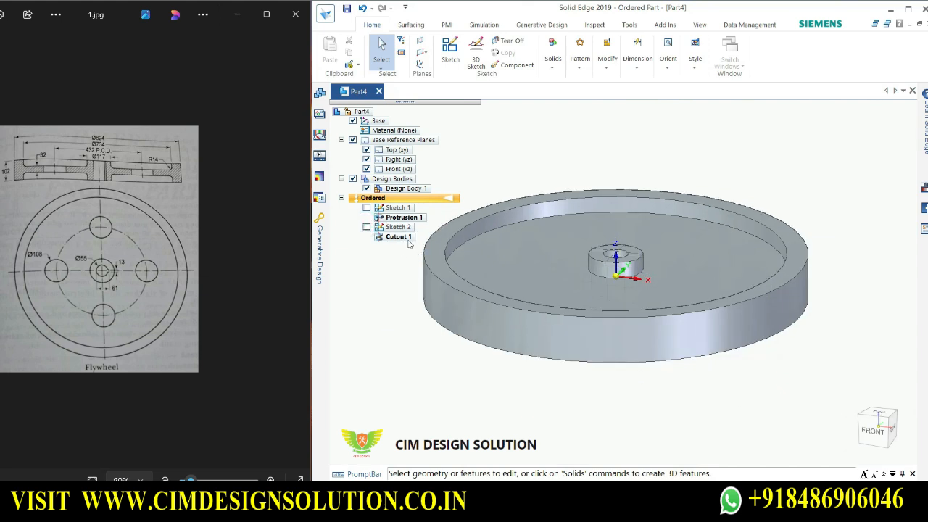
pyautogui.click(398, 237)
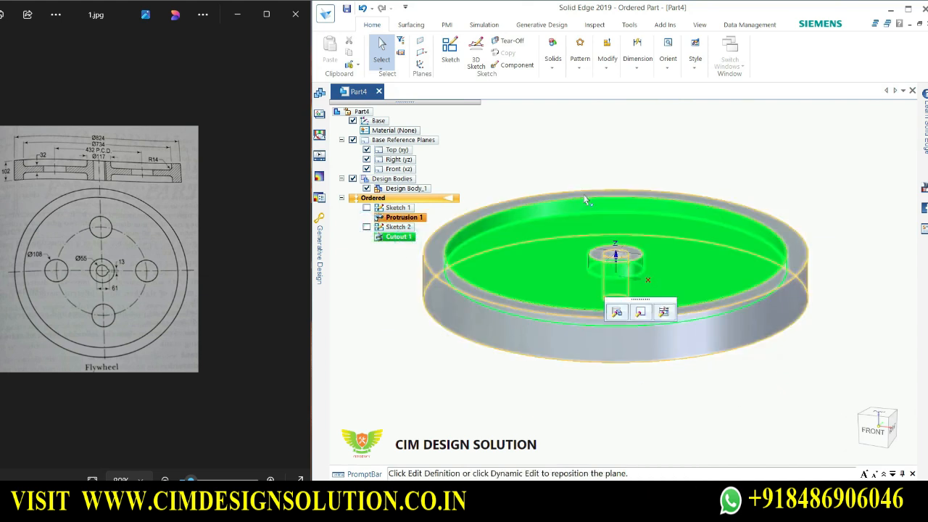
pyautogui.click(554, 68)
pyautogui.click(657, 142)
pyautogui.click(581, 68)
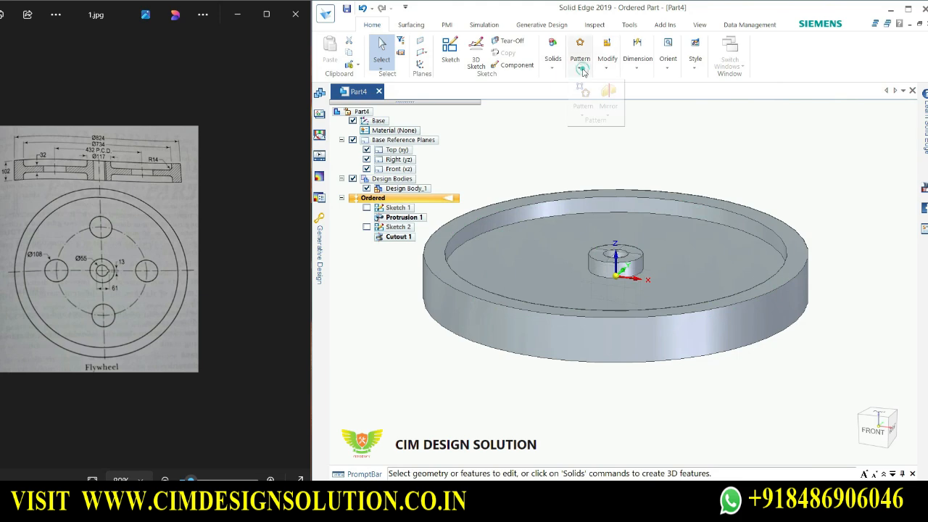
pyautogui.click(607, 91)
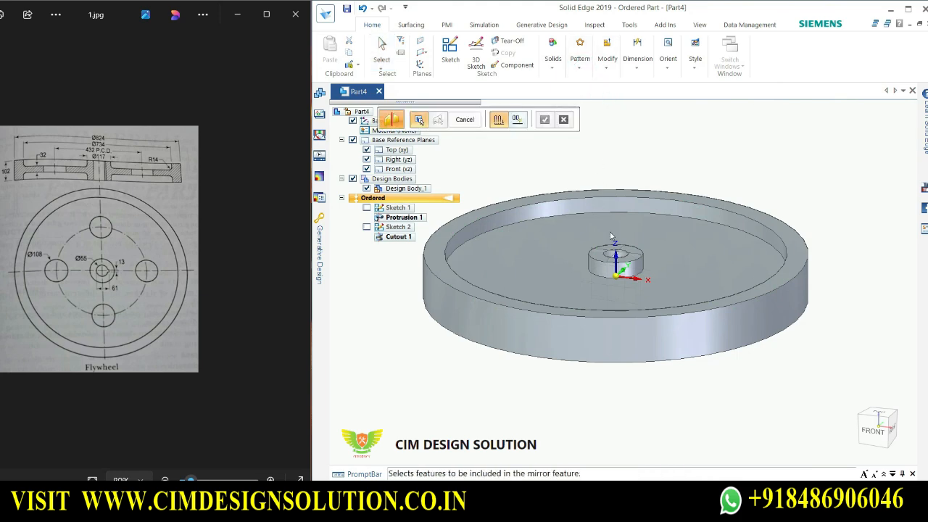
pyautogui.scroll(5, 600, 270)
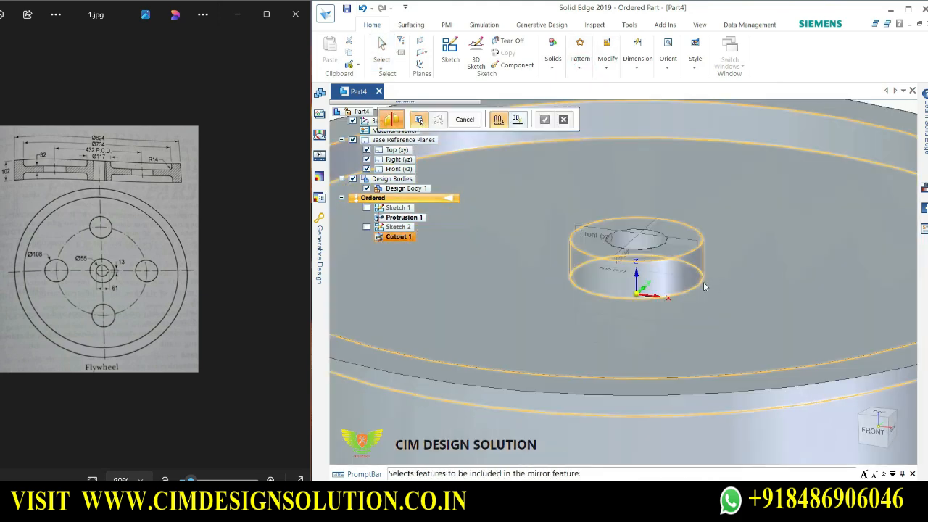
pyautogui.scroll(-5, 699, 255)
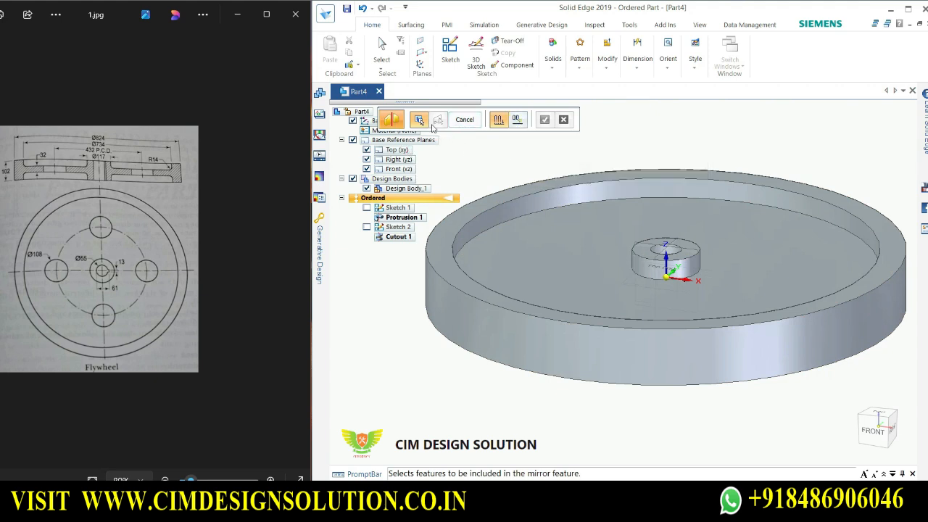
pyautogui.click(761, 181)
pyautogui.press('Escape')
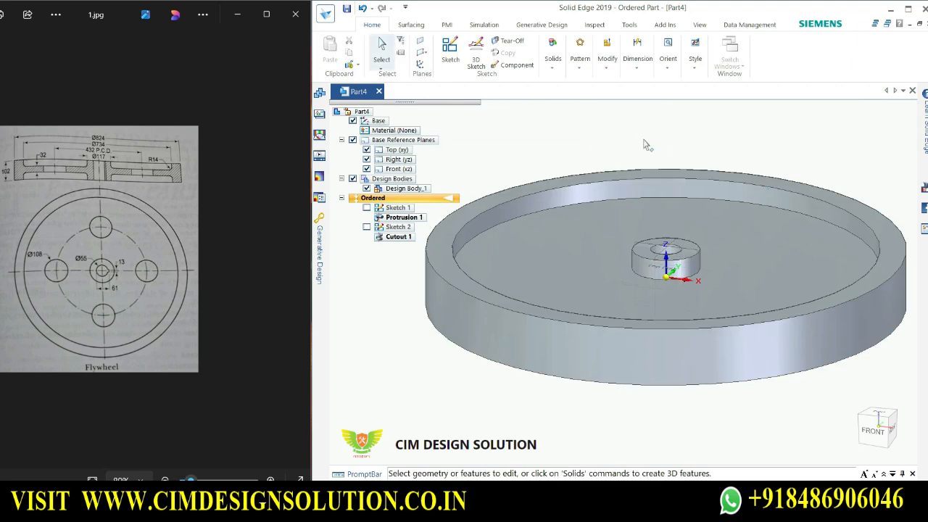
# Mirror the revolved recess cutout about the Top (xy) plane with Mirror Copy Feature
pyautogui.click(607, 61)
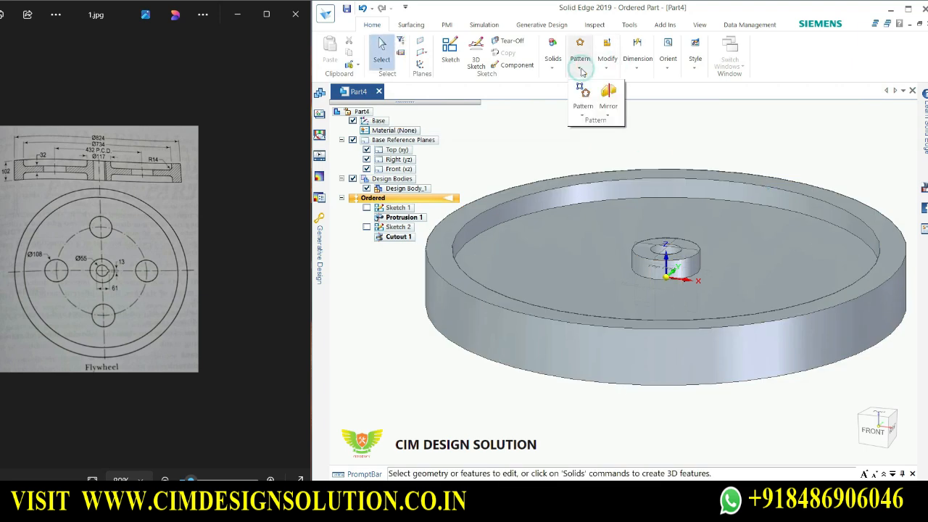
pyautogui.click(579, 69)
pyautogui.click(608, 114)
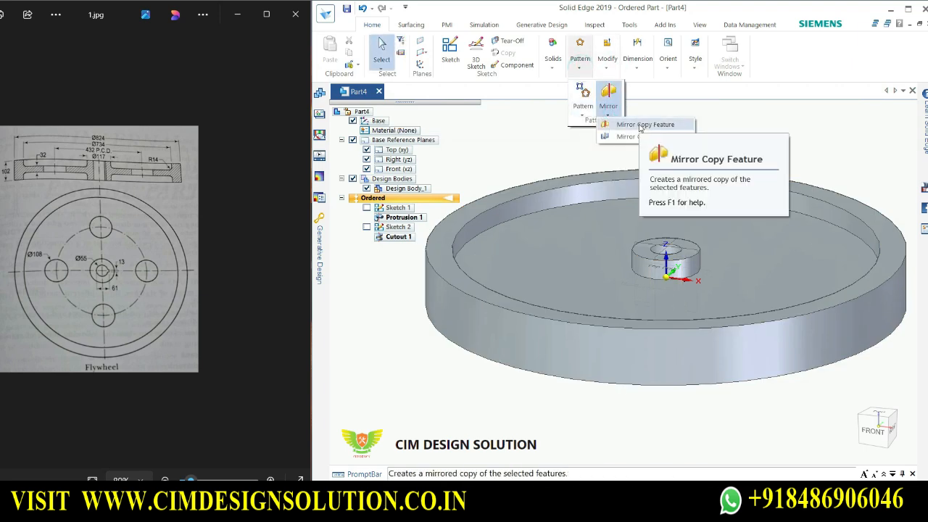
pyautogui.click(636, 127)
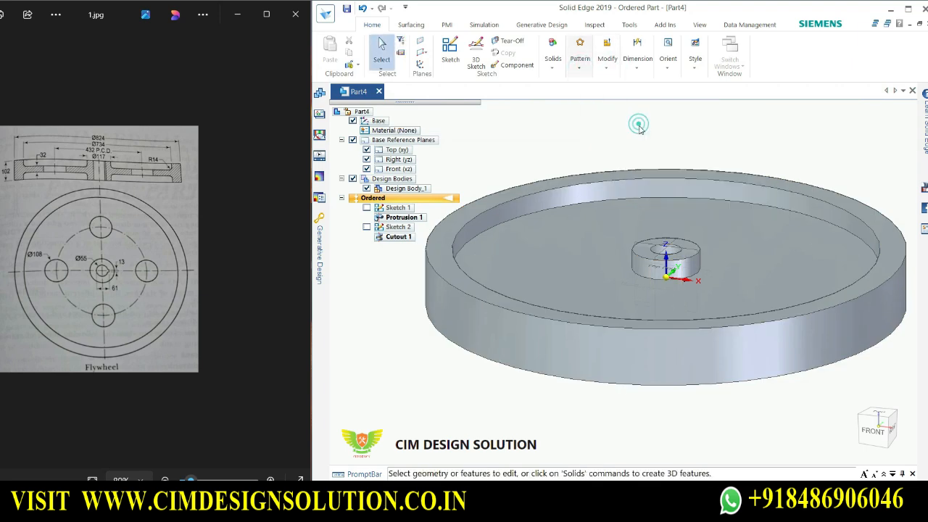
pyautogui.click(398, 237)
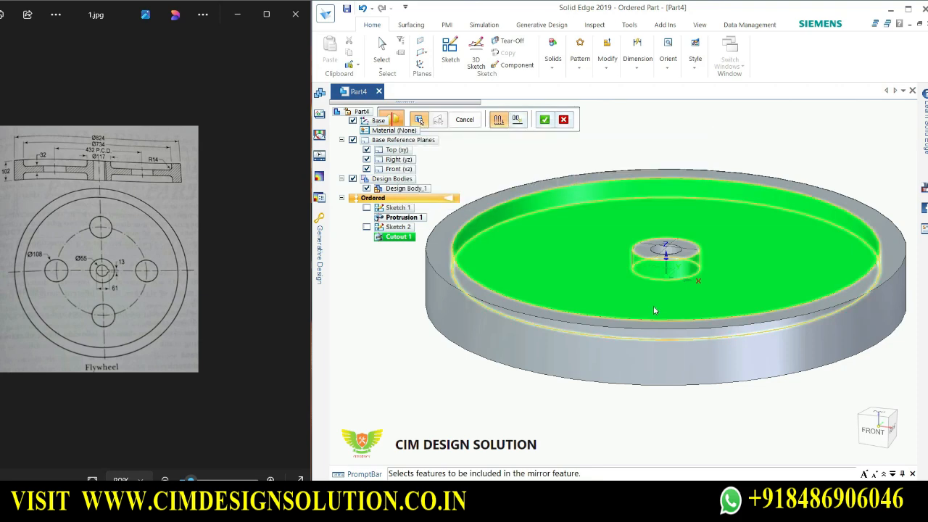
pyautogui.scroll(3, 681, 268)
pyautogui.click(648, 280)
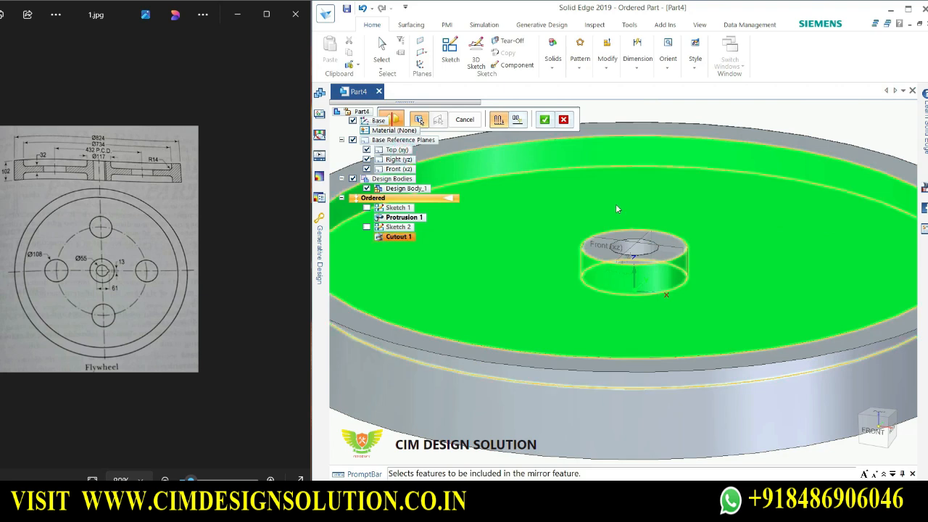
pyautogui.click(544, 121)
pyautogui.click(543, 120)
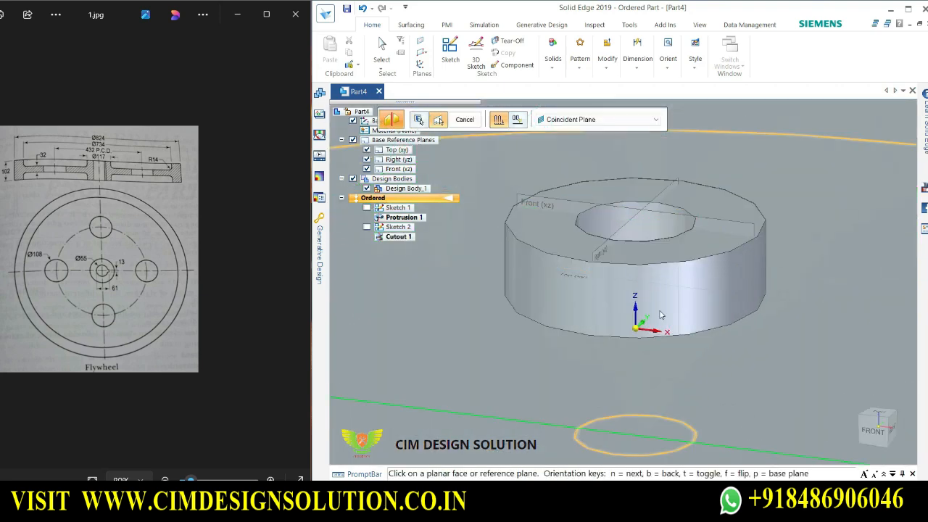
pyautogui.scroll(-3, 659, 313)
pyautogui.moveTo(662, 355)
pyautogui.mouseDown(button='middle')
pyautogui.moveTo(657, 323)
pyautogui.moveTo(657, 366)
pyautogui.mouseUp(button='middle')
pyautogui.click(397, 150)
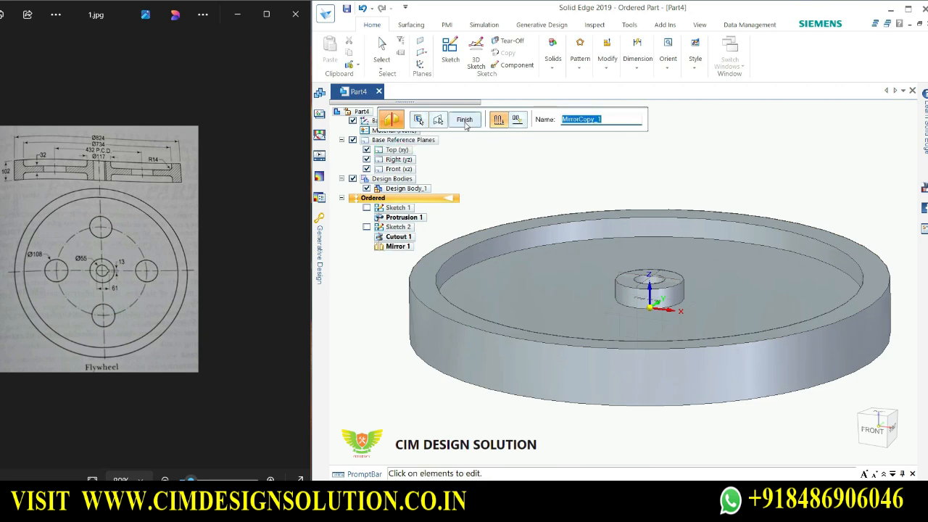
pyautogui.click(464, 120)
# Round the edges where the rim's inner wall meets the recess floor, on both sides of the flywheel, with a 14 mm radius
pyautogui.moveTo(642, 251); pyautogui.dragTo(666, 286, button='middle')
pyautogui.scroll(-3, 667, 283)
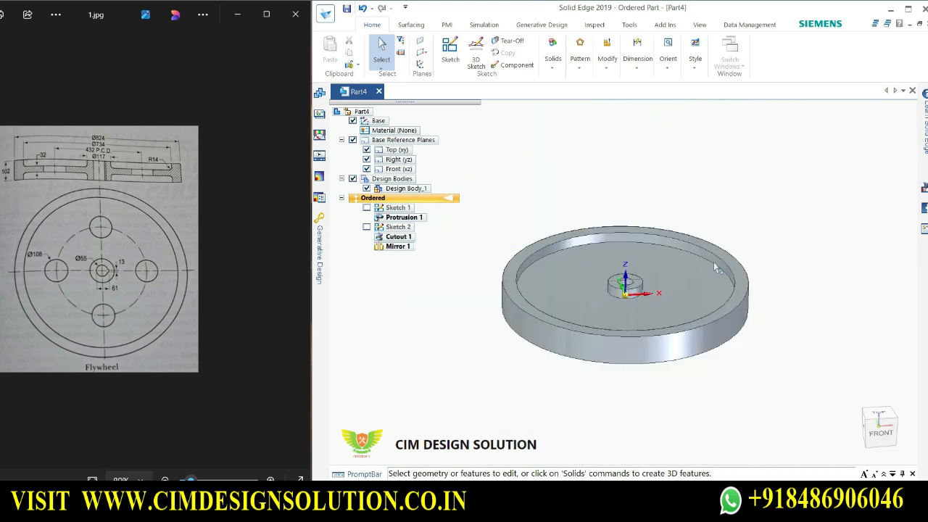
pyautogui.scroll(2, 713, 261)
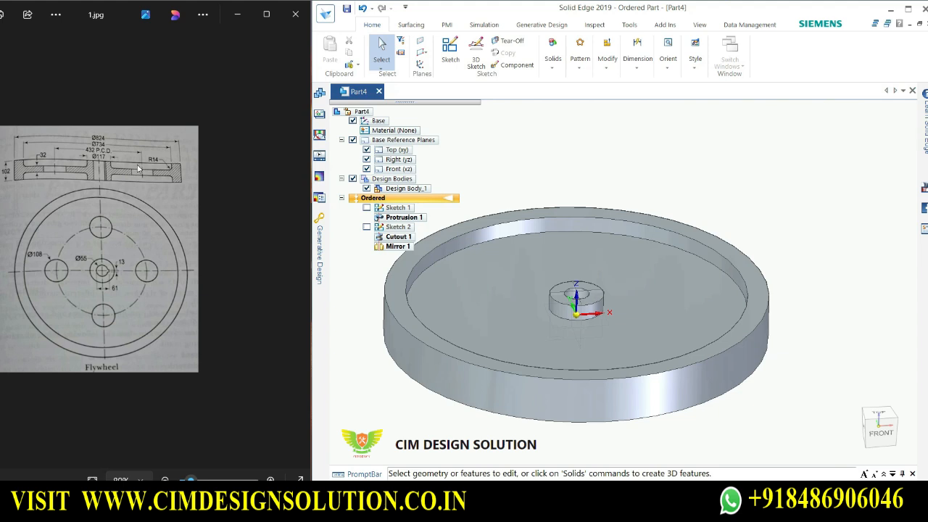
pyautogui.click(557, 67)
pyautogui.click(693, 98)
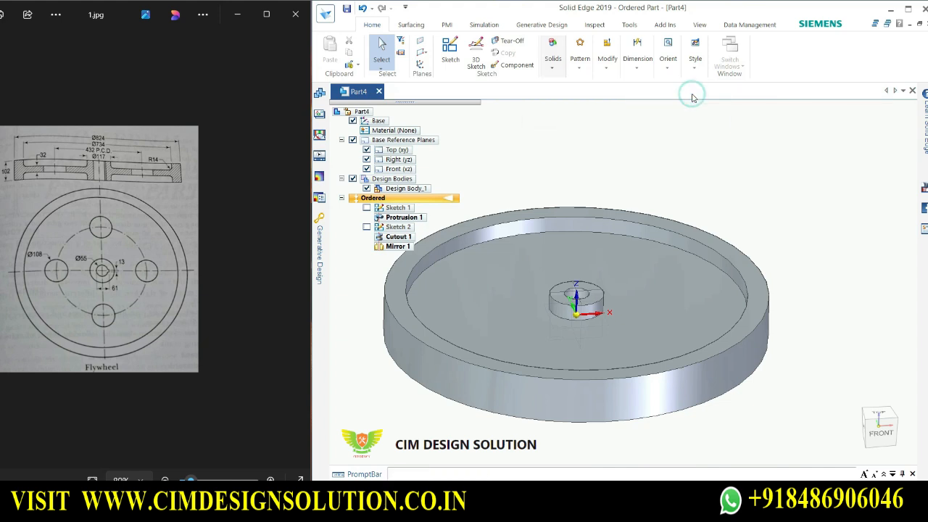
pyautogui.write('14')
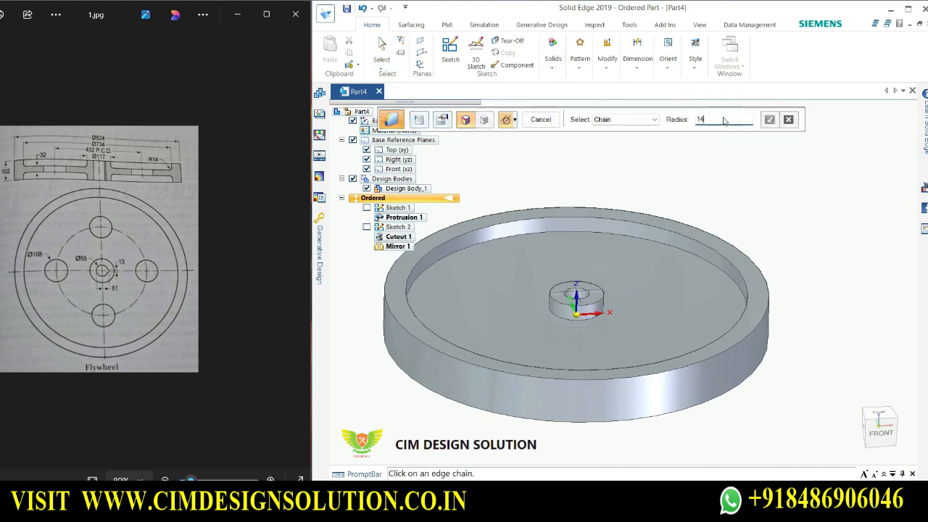
pyautogui.press('Return')
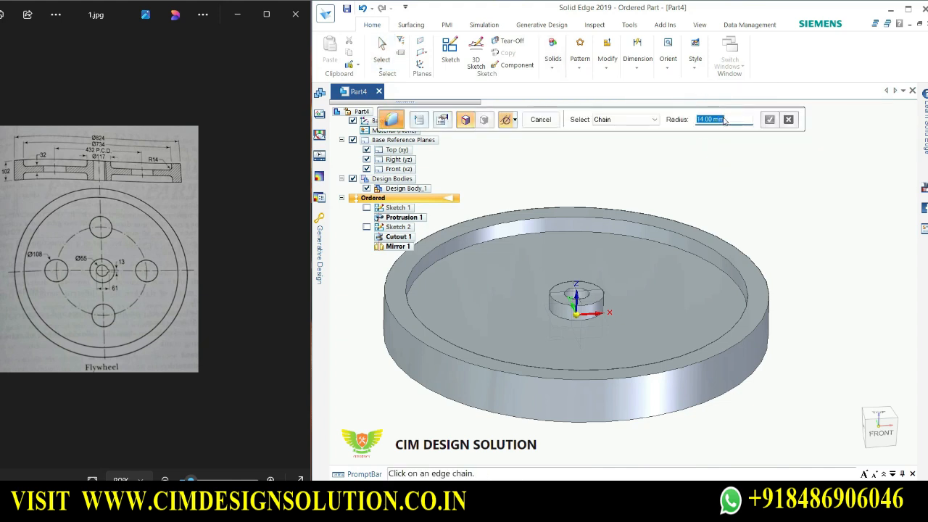
pyautogui.click(713, 264)
pyautogui.moveTo(800, 337); pyautogui.dragTo(697, 296, button='middle')
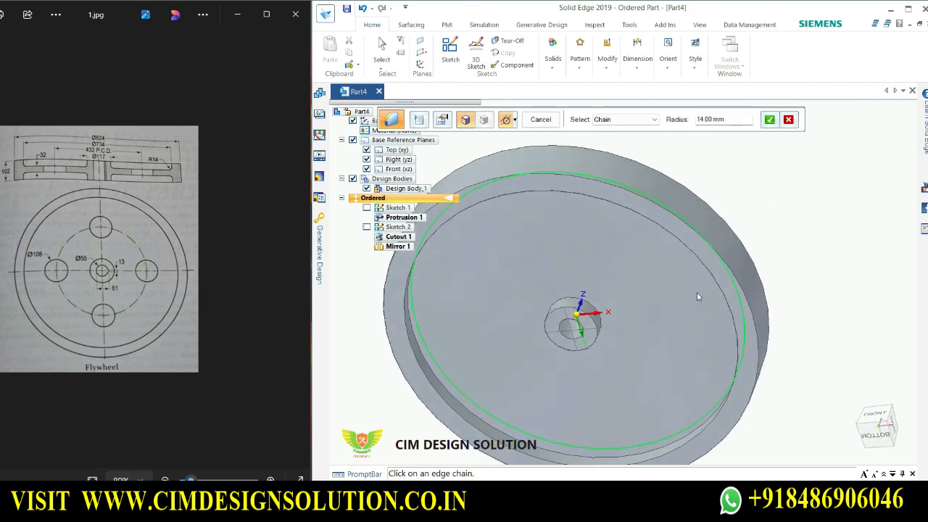
pyautogui.click(468, 408)
pyautogui.moveTo(643, 363); pyautogui.dragTo(776, 337, button='middle')
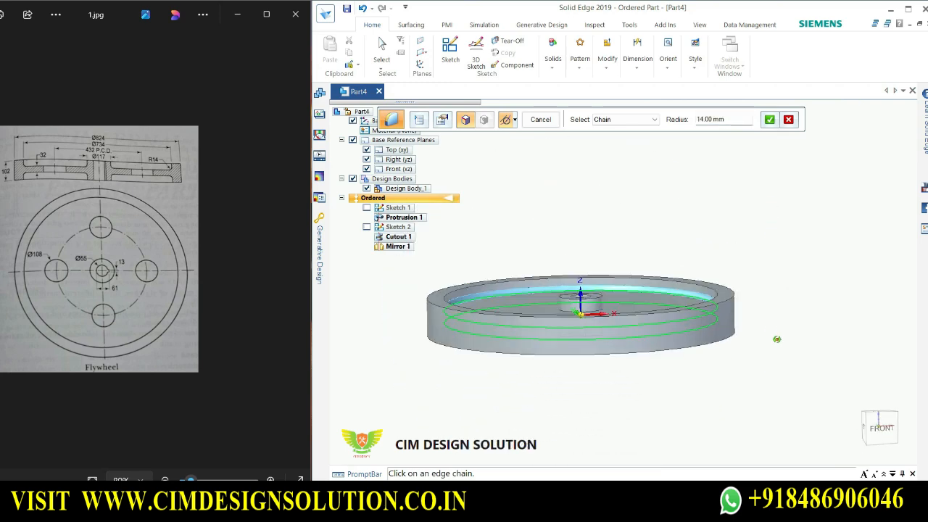
pyautogui.click(769, 121)
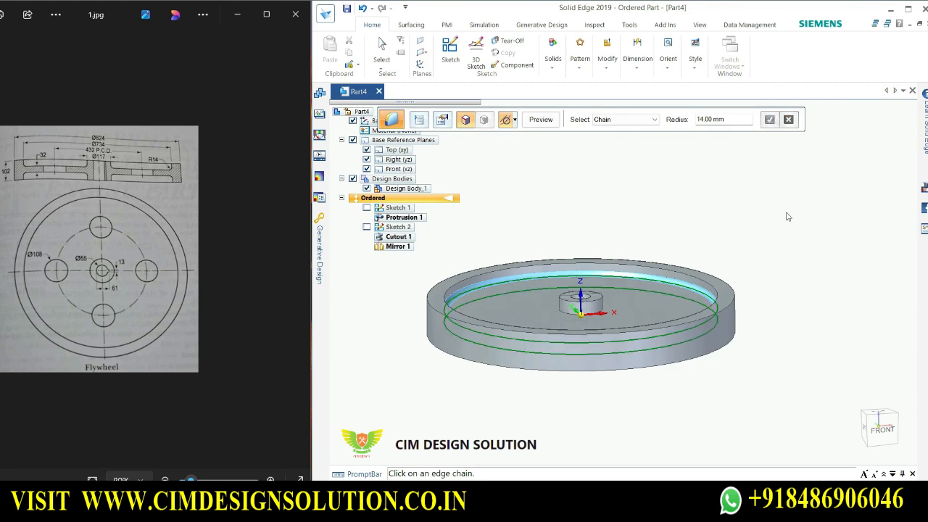
pyautogui.click(541, 120)
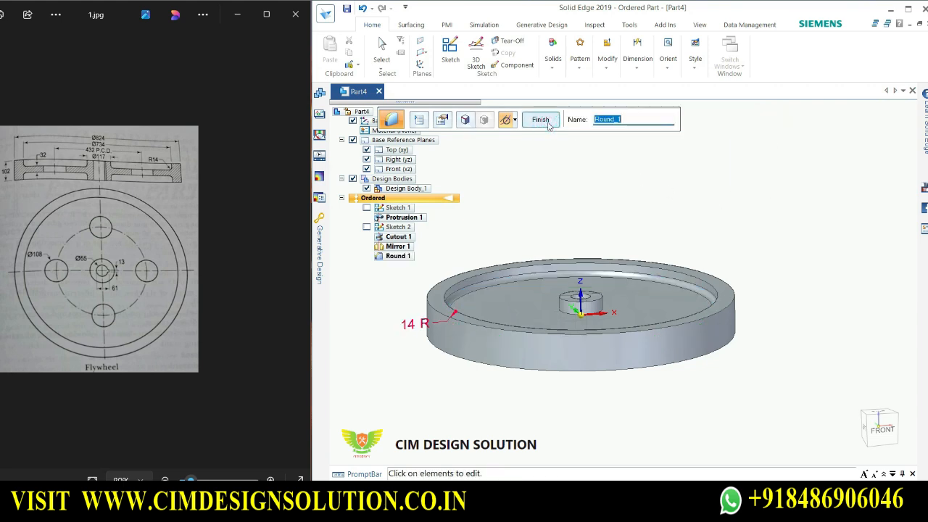
pyautogui.click(541, 120)
pyautogui.moveTo(747, 232); pyautogui.dragTo(750, 275, button='middle')
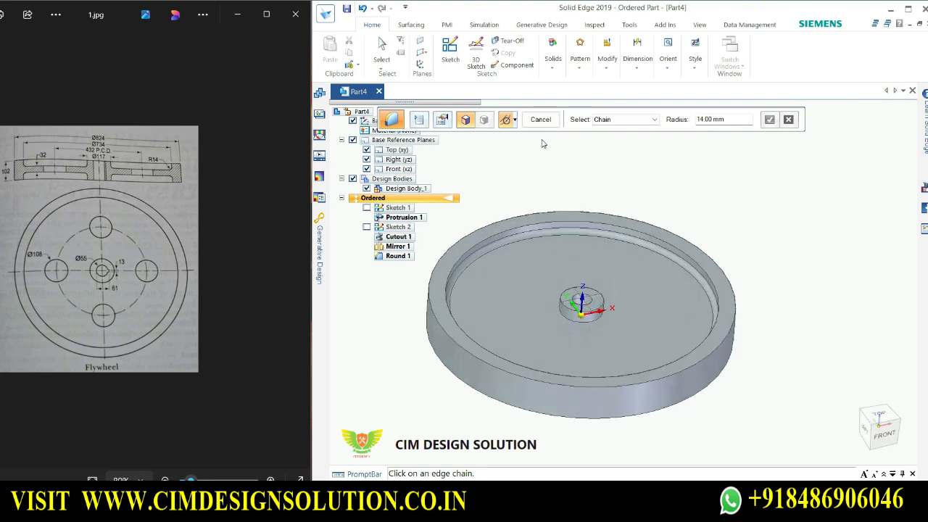
pyautogui.click(540, 120)
# Examine the rounded rim recess and hub of the flywheel against the reference drawing
pyautogui.moveTo(747, 226); pyautogui.dragTo(783, 265, button='middle')
pyautogui.scroll(3, 588, 332)
pyautogui.scroll(-2, 587, 329)
pyautogui.scroll(2, 523, 349)
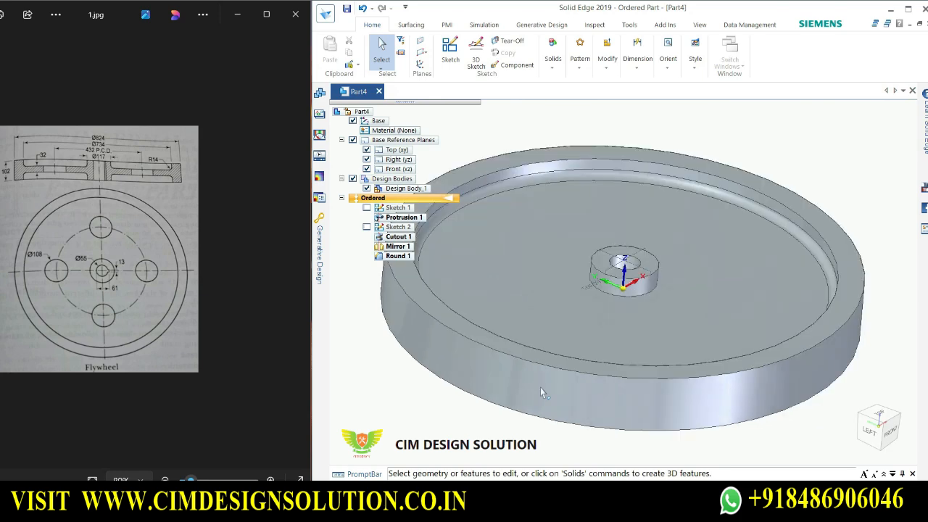
pyautogui.moveTo(540, 387); pyautogui.dragTo(580, 411, button='middle')
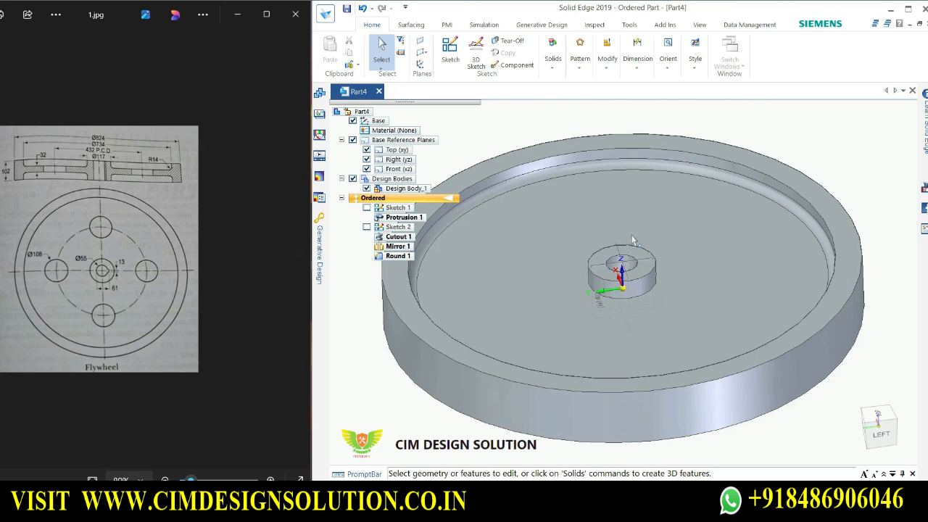
pyautogui.scroll(-2, 632, 241)
pyautogui.scroll(4, 638, 247)
pyautogui.scroll(-2, 674, 244)
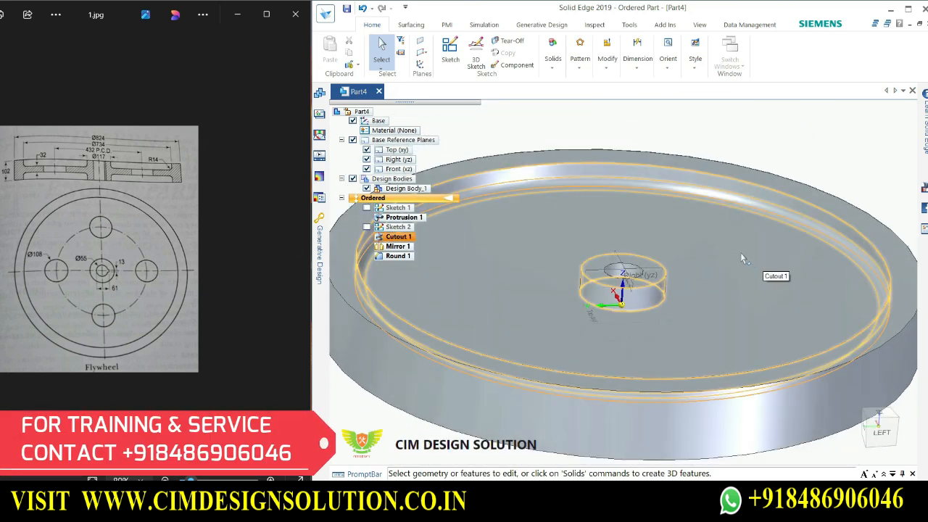
pyautogui.scroll(-3, 740, 254)
pyautogui.scroll(2, 729, 263)
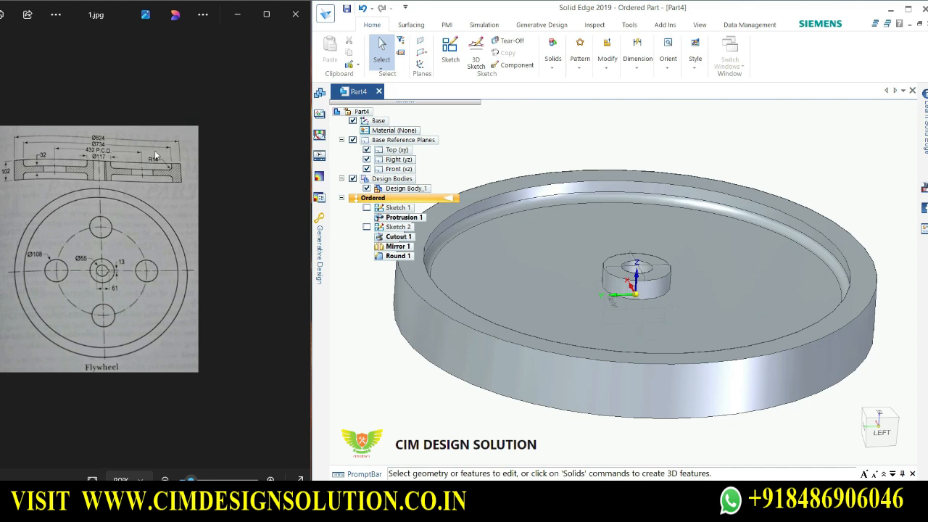
pyautogui.scroll(-2, 575, 205)
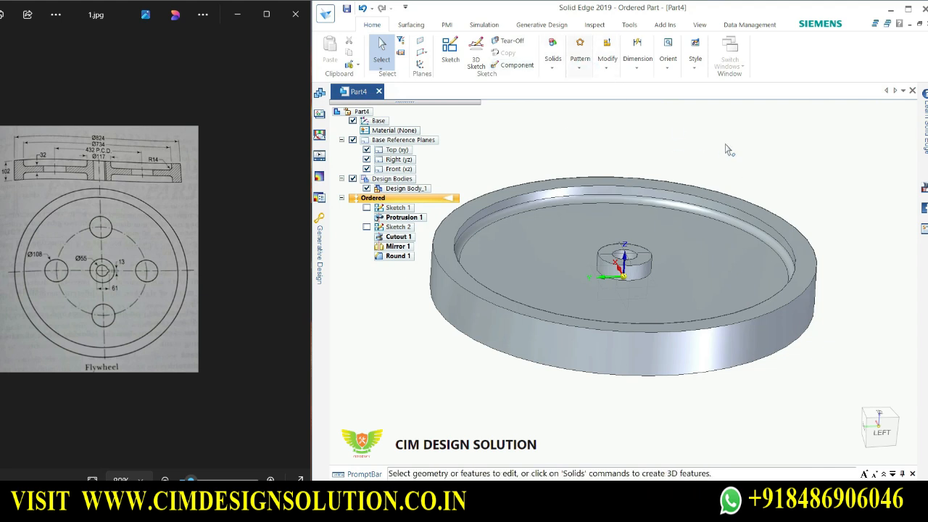
pyautogui.scroll(3, 633, 258)
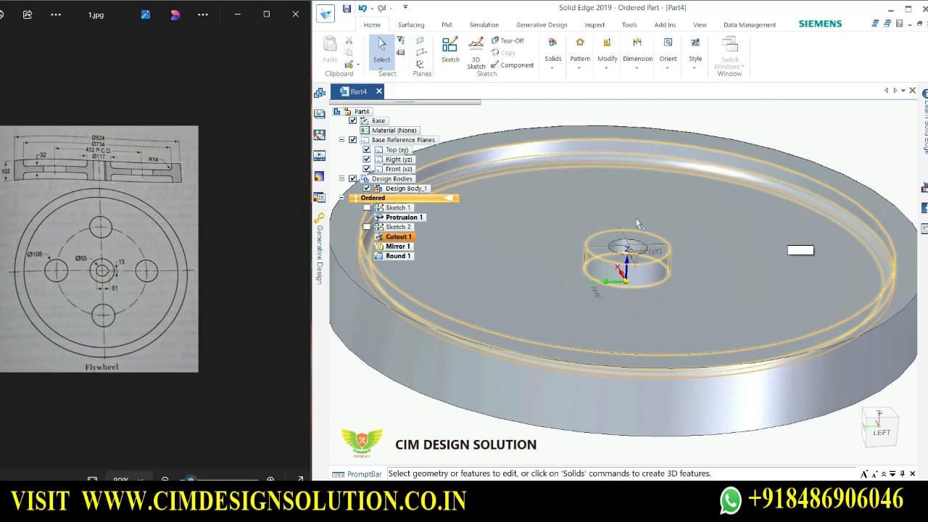
# Start a new sketch on the Top (xy) reference plane
pyautogui.click(448, 53)
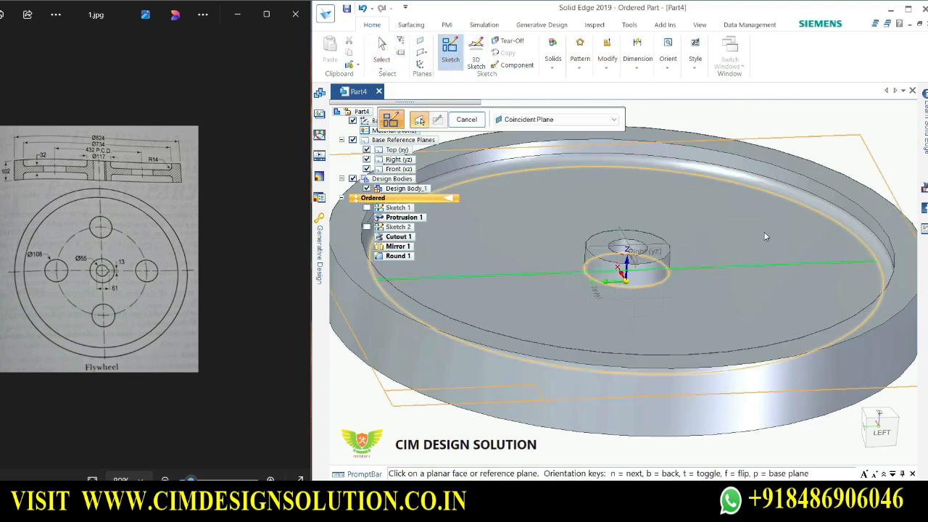
pyautogui.scroll(-3, 751, 223)
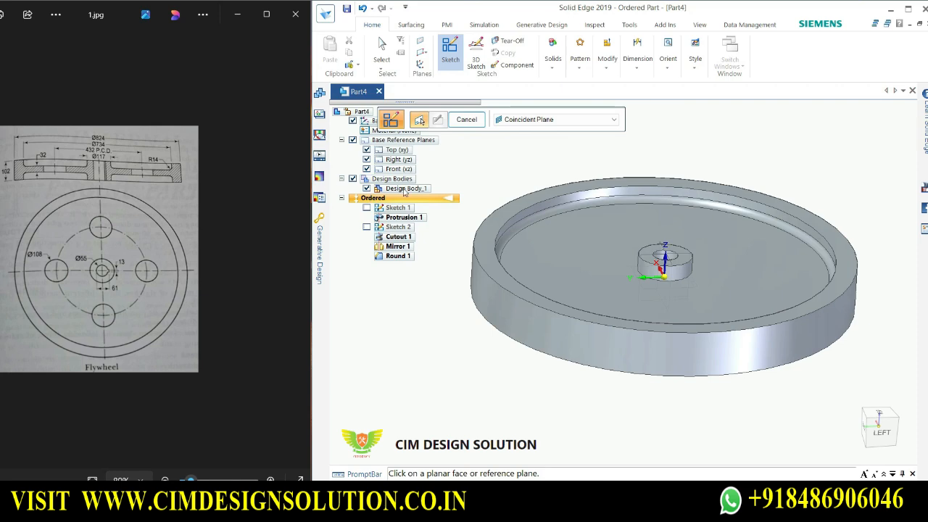
pyautogui.click(396, 149)
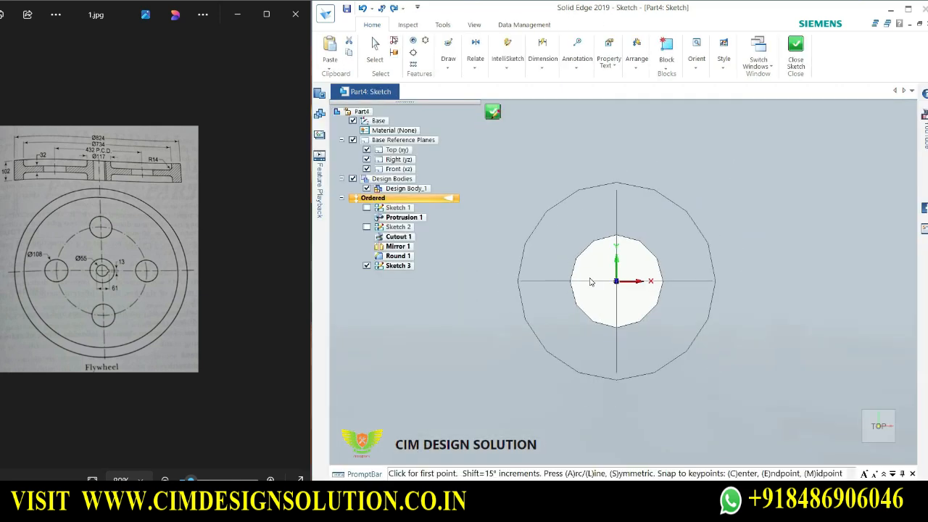
pyautogui.scroll(-3, 588, 278)
pyautogui.scroll(1, 566, 271)
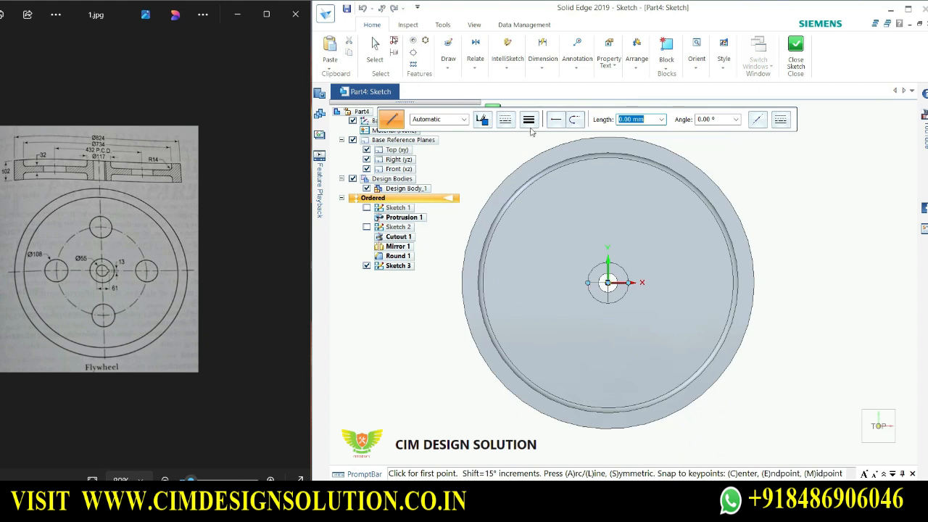
# Sketch a circle about 76 mm in diameter between the hub and rim, up and to the right of the origin
pyautogui.click(448, 67)
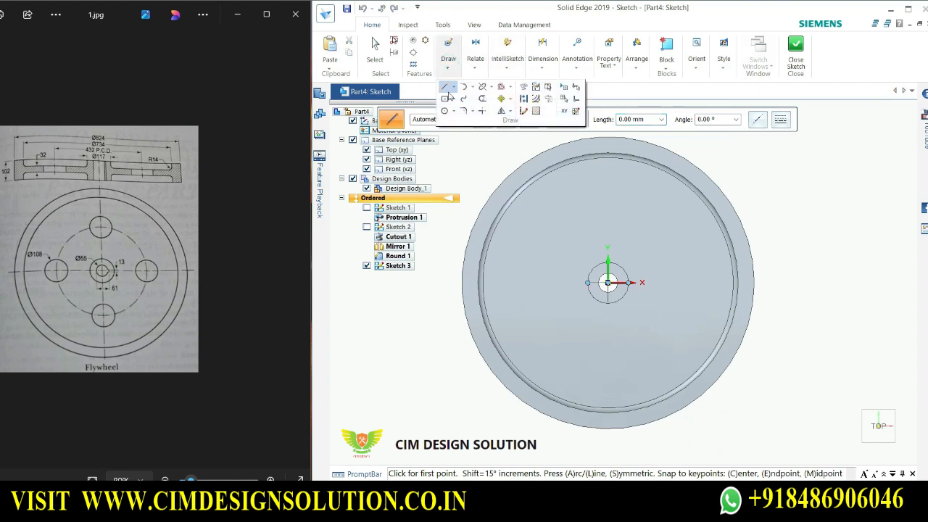
pyautogui.click(445, 113)
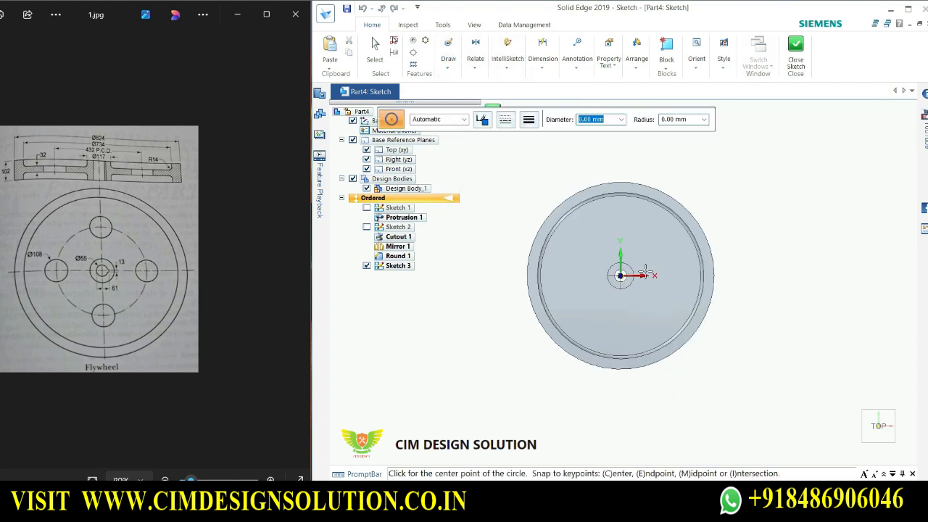
pyautogui.scroll(4, 645, 269)
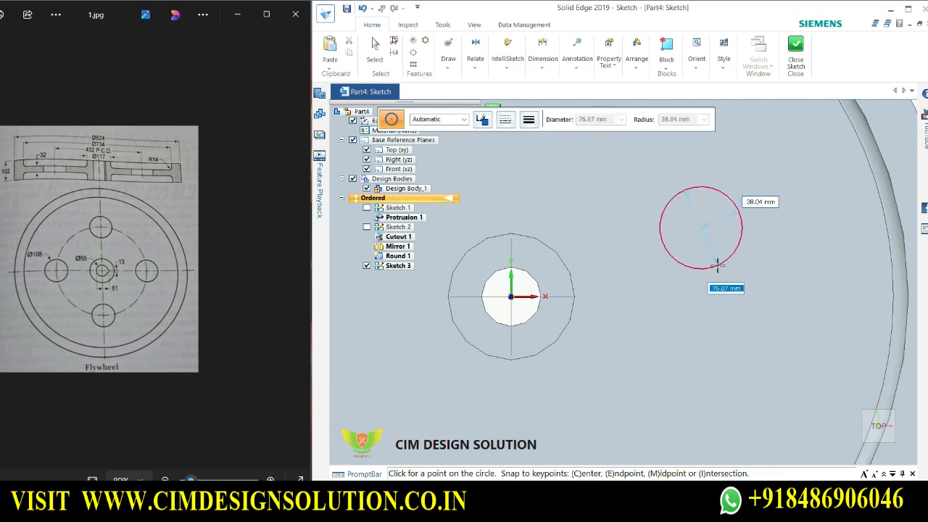
pyautogui.click(714, 265)
pyautogui.scroll(-2, 713, 288)
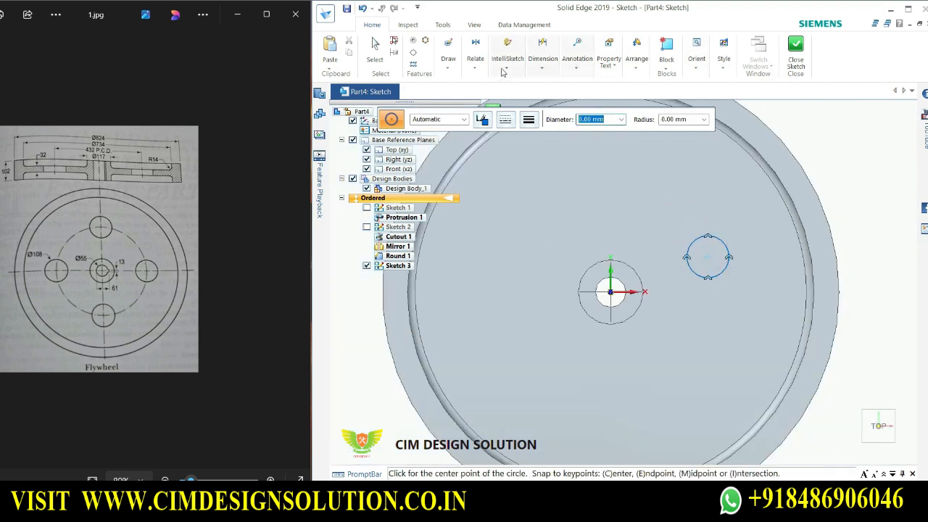
# Dimension the sketched circle's diameter with Smart Dimension and set it to 108 mm
pyautogui.click(542, 63)
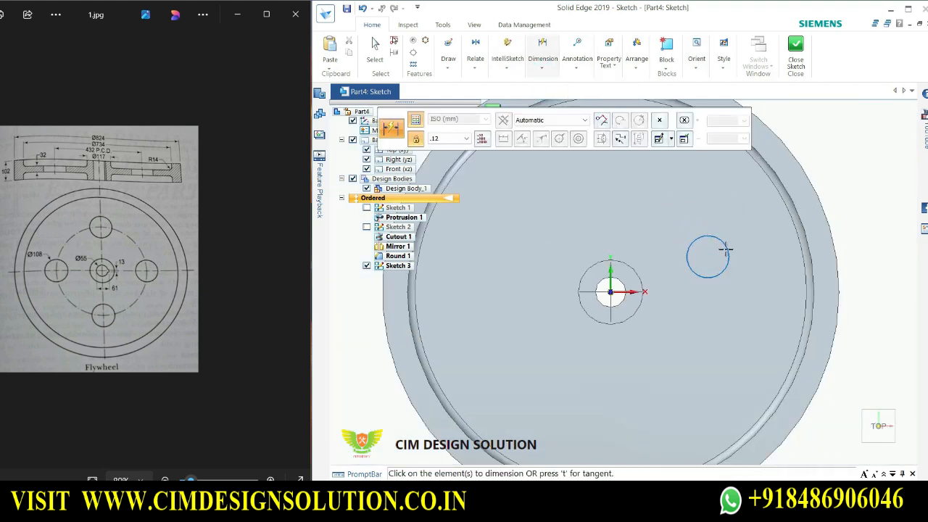
pyautogui.click(726, 247)
pyautogui.click(825, 155)
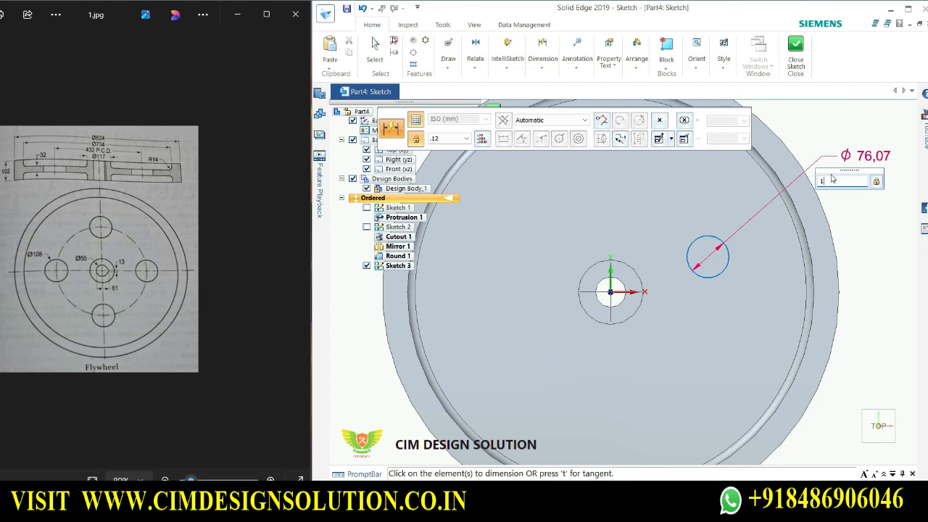
pyautogui.press('Return')
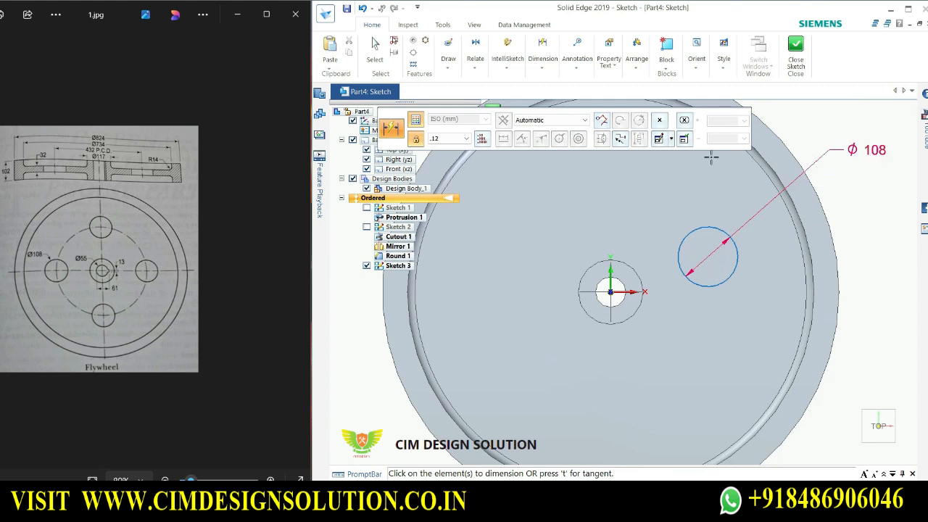
pyautogui.press('Escape')
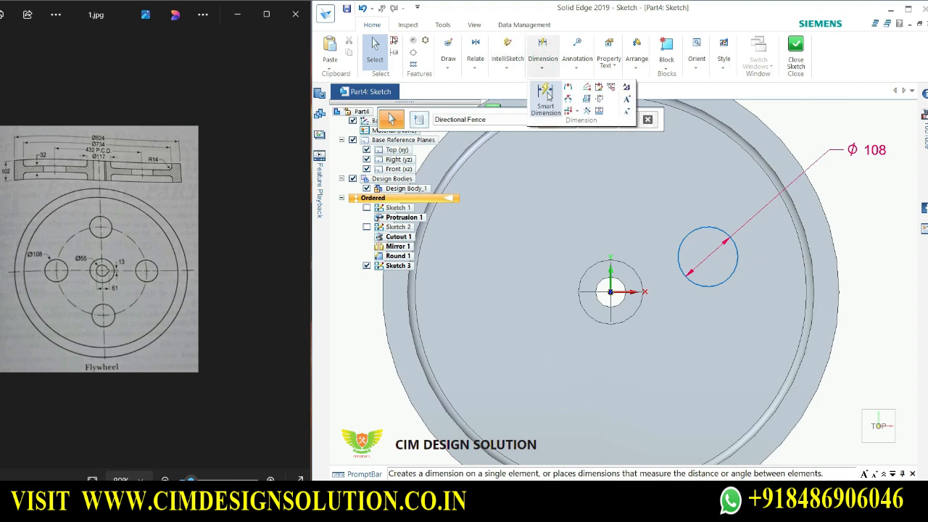
# Dimension the horizontal distance from the origin to the circle's centre and set it to 432/2, giving 216 mm
pyautogui.click(547, 61)
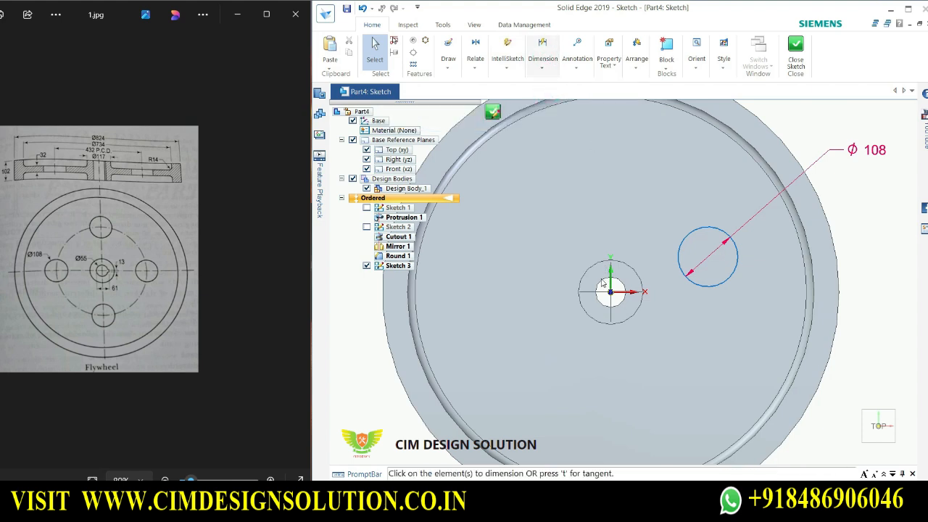
pyautogui.click(707, 257)
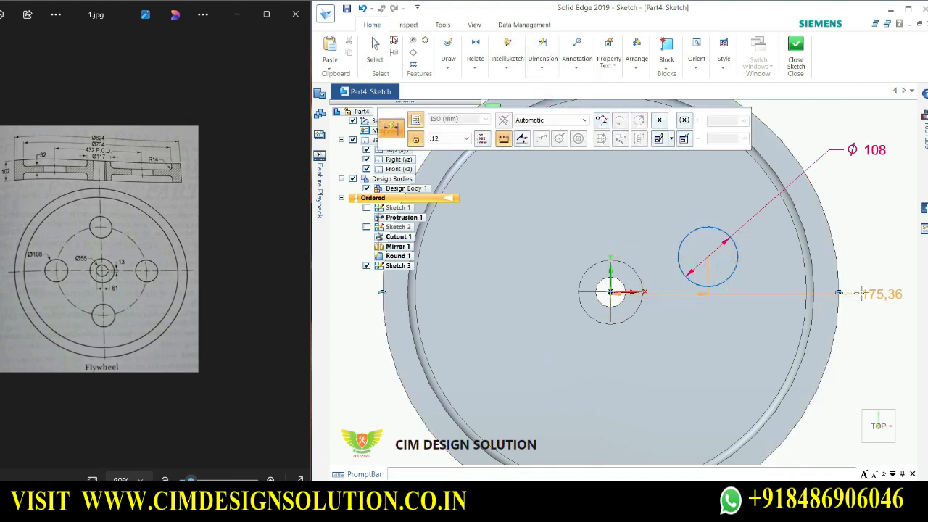
pyautogui.scroll(1, 811, 330)
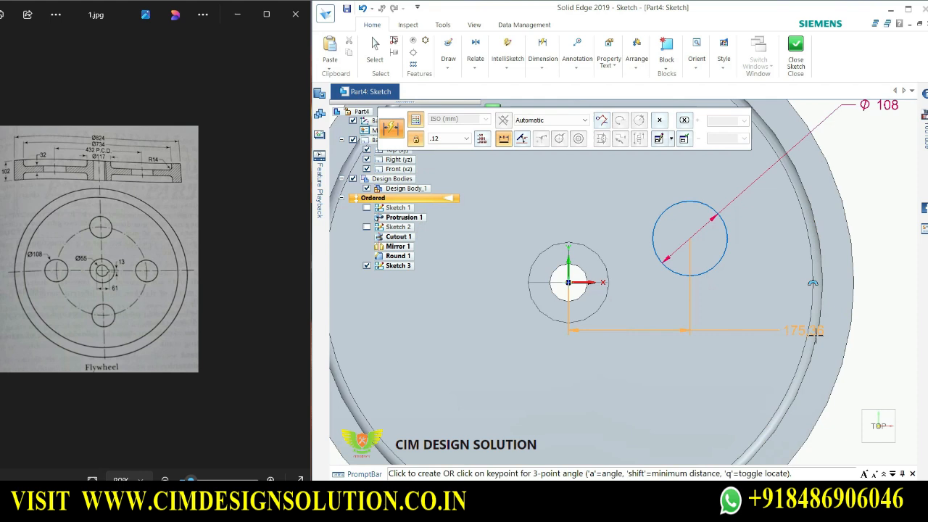
pyautogui.click(883, 304)
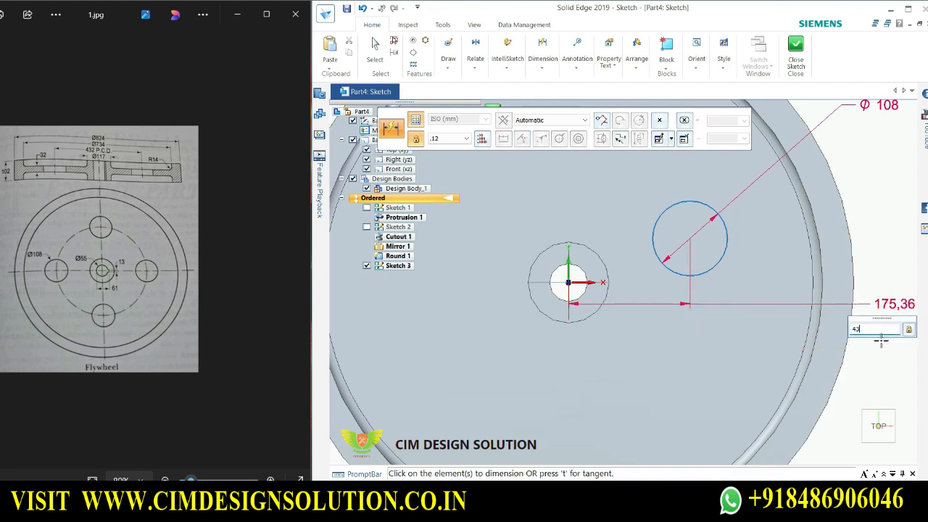
pyautogui.write('432/2')
pyautogui.press('Return')
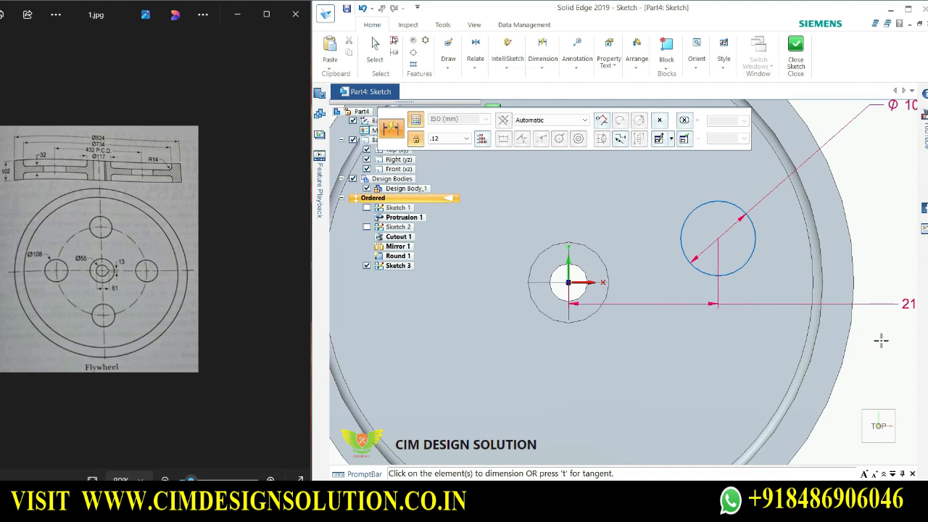
pyautogui.scroll(-2, 834, 321)
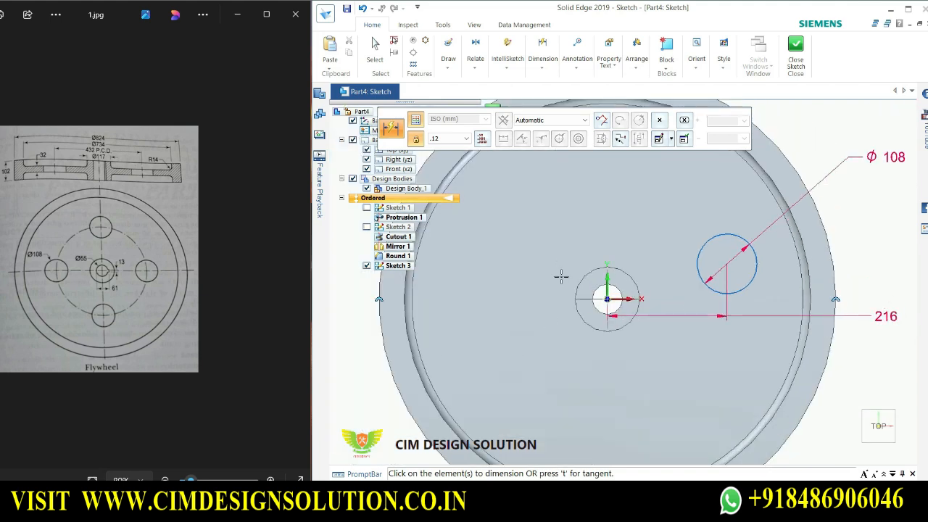
pyautogui.press('Escape')
pyautogui.click(447, 56)
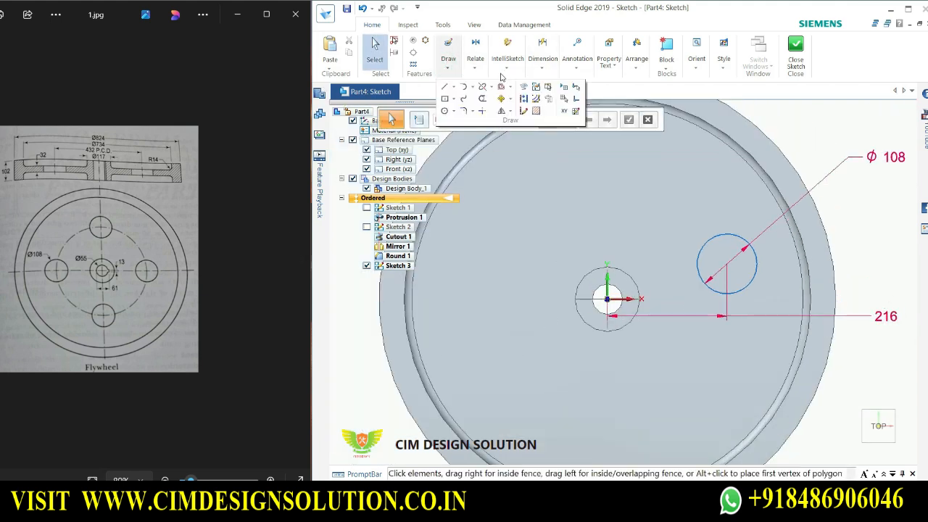
# Dimension the vertical distance between the origin and the Ø108 circle's centre and set it to 0
pyautogui.click(542, 52)
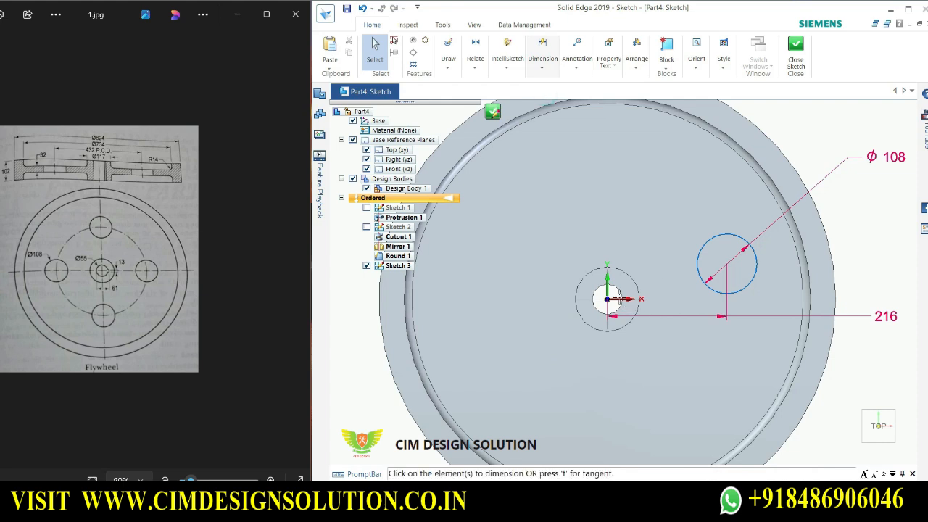
pyautogui.click(622, 299)
pyautogui.click(727, 263)
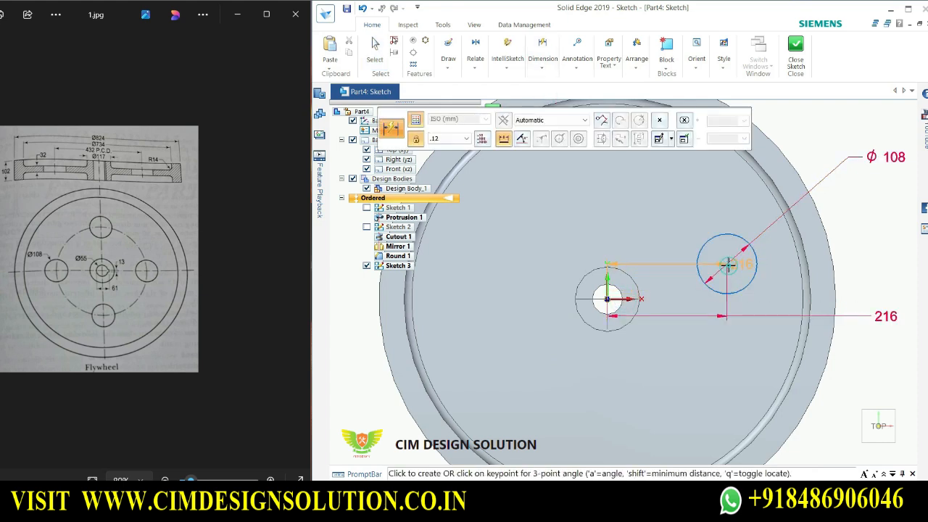
pyautogui.click(865, 257)
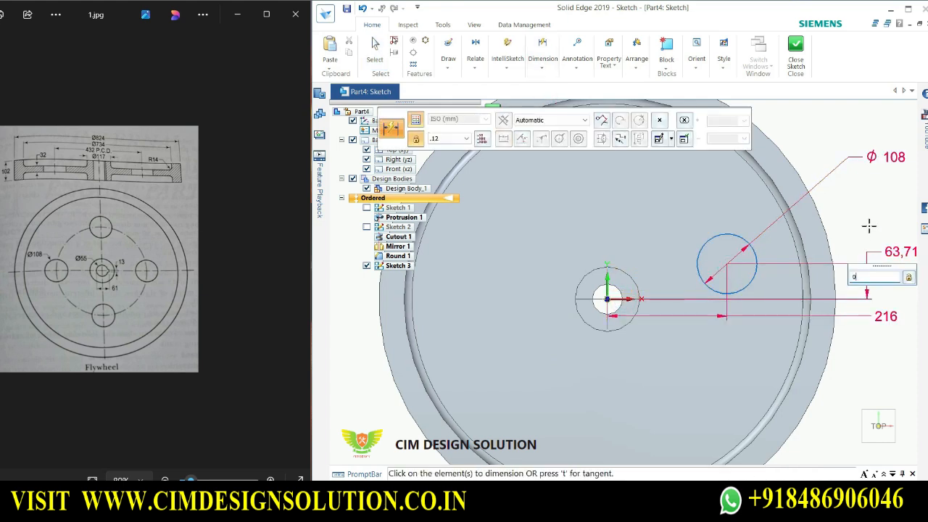
pyautogui.press('Return')
# Close and finish the sketch of the Ø108 circle, and leave the Sketch command
pyautogui.click(795, 51)
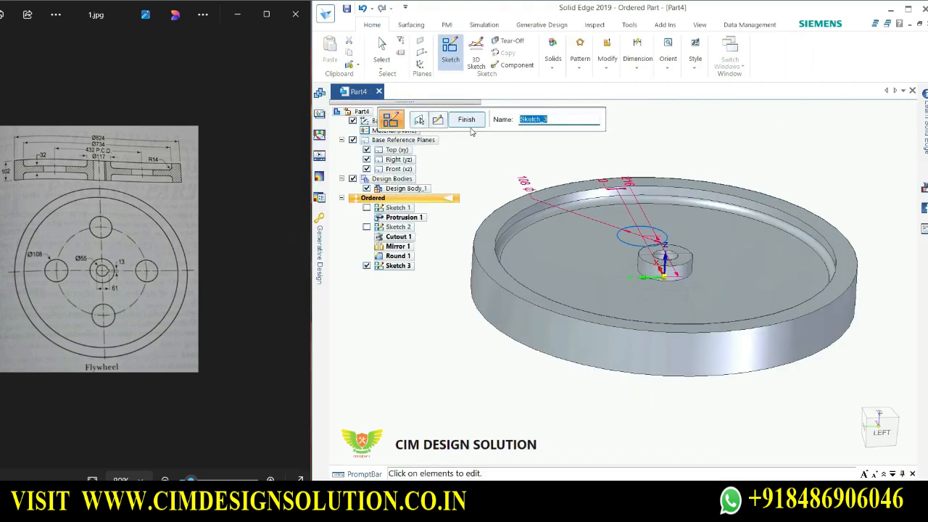
pyautogui.click(467, 120)
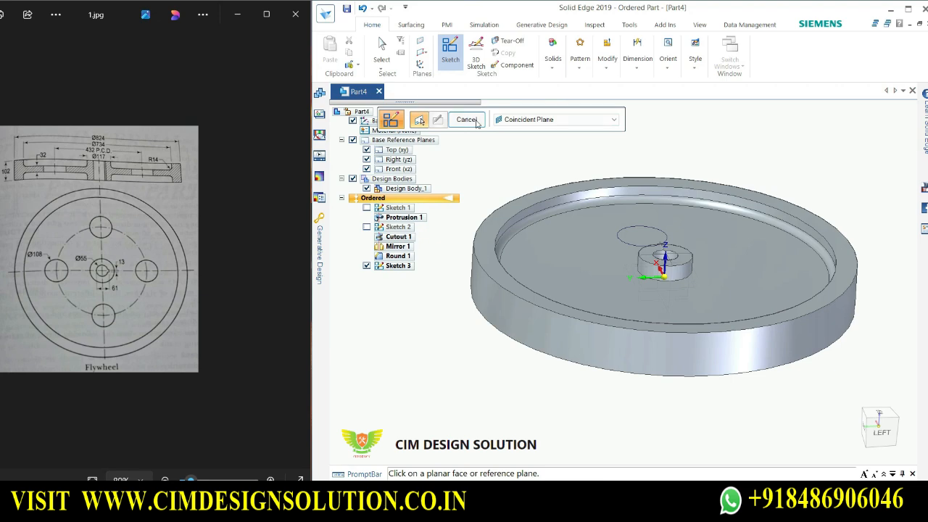
pyautogui.click(475, 120)
# Cut the Ø108 circle through the web as a symmetric cutout, placing the extent freehand at about 435 mm
pyautogui.moveTo(594, 305); pyautogui.dragTo(759, 248, button='middle')
pyautogui.moveTo(810, 302); pyautogui.dragTo(801, 326, button='middle')
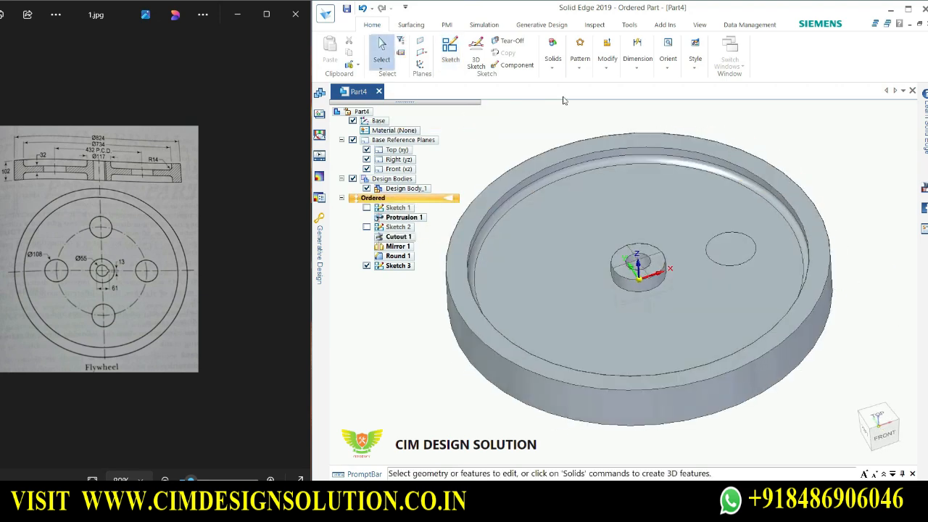
pyautogui.click(552, 67)
pyautogui.click(589, 110)
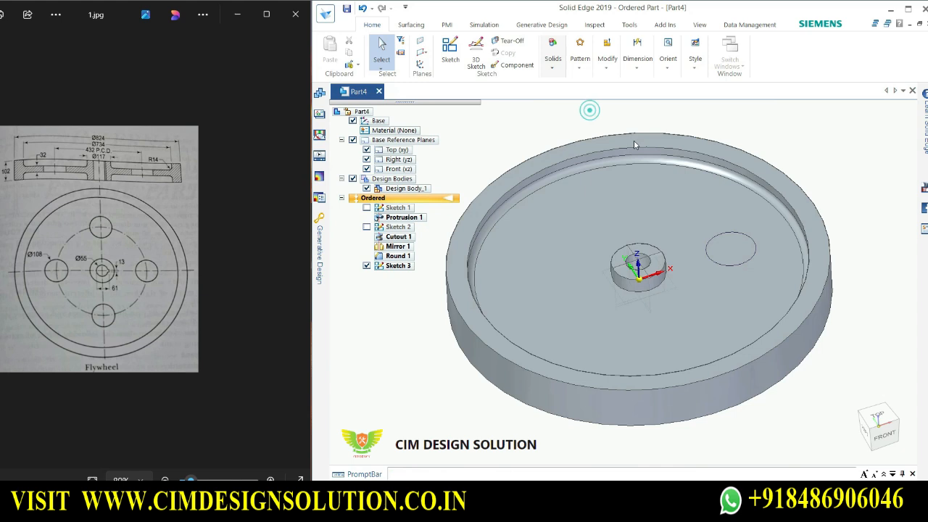
pyautogui.click(752, 238)
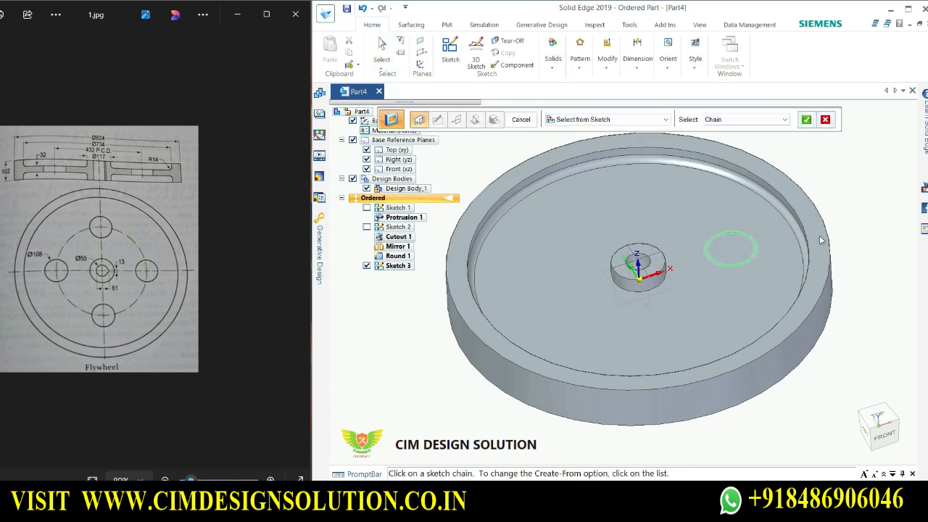
pyautogui.click(807, 120)
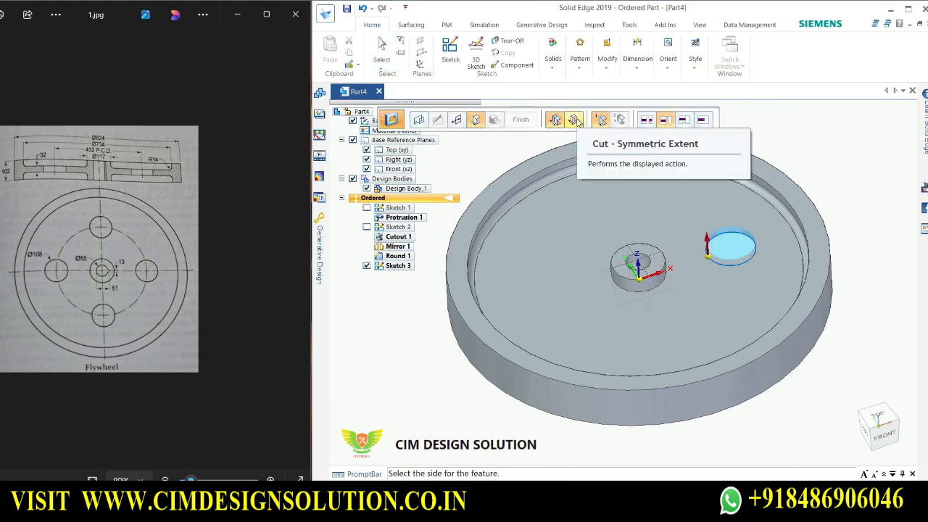
pyautogui.click(574, 121)
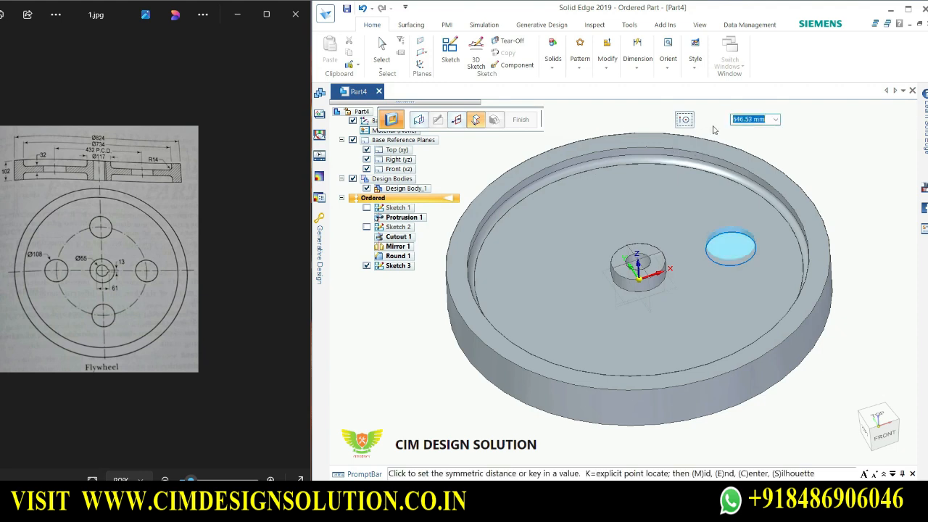
pyautogui.scroll(2, 739, 217)
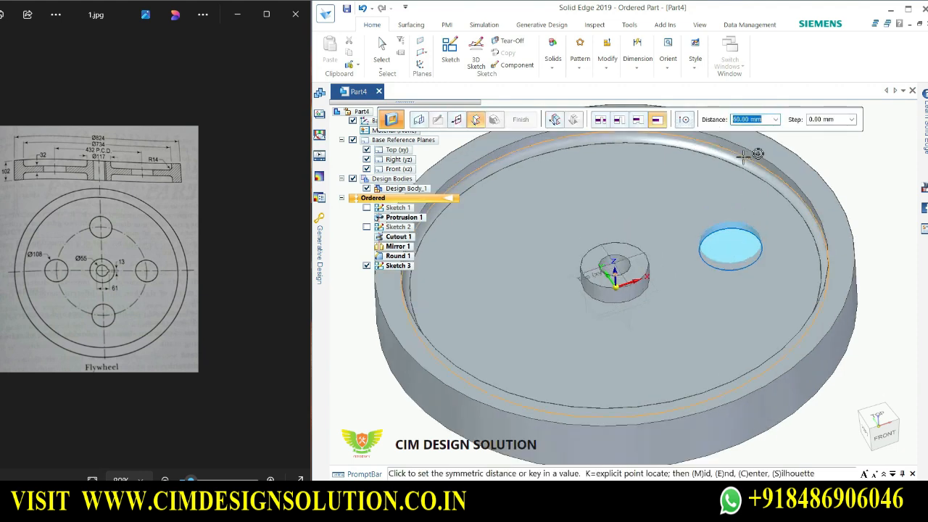
pyautogui.press('Tab')
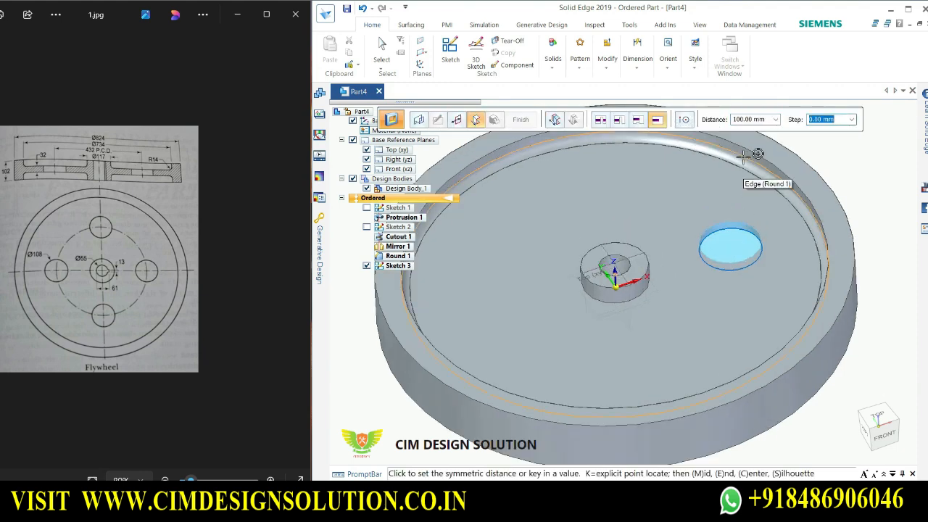
pyautogui.click(831, 156)
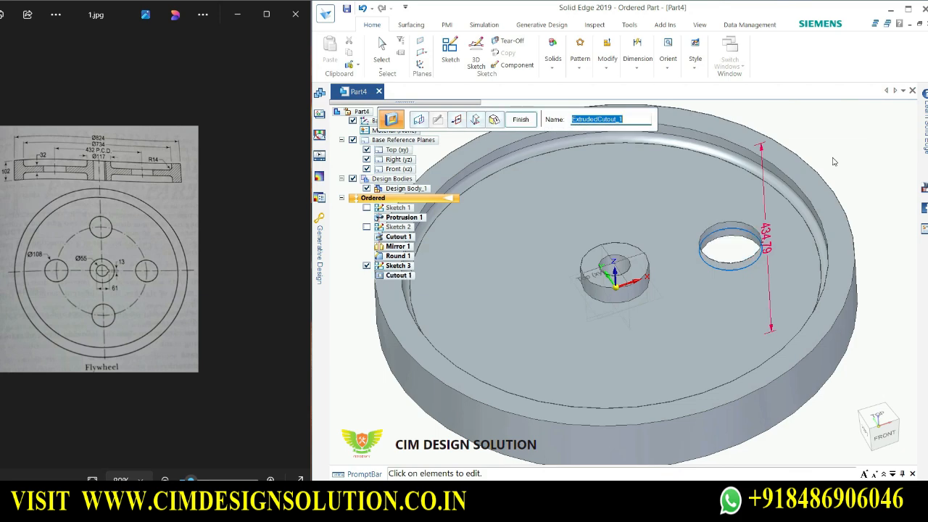
pyautogui.click(529, 119)
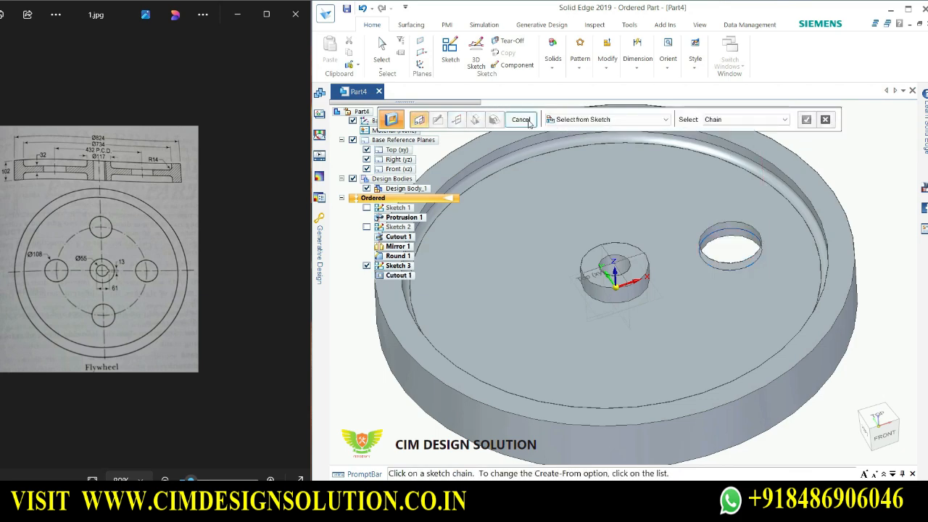
pyautogui.click(521, 120)
# Hide Sketch 3, which holds the hole's circle
pyautogui.scroll(-2, 754, 190)
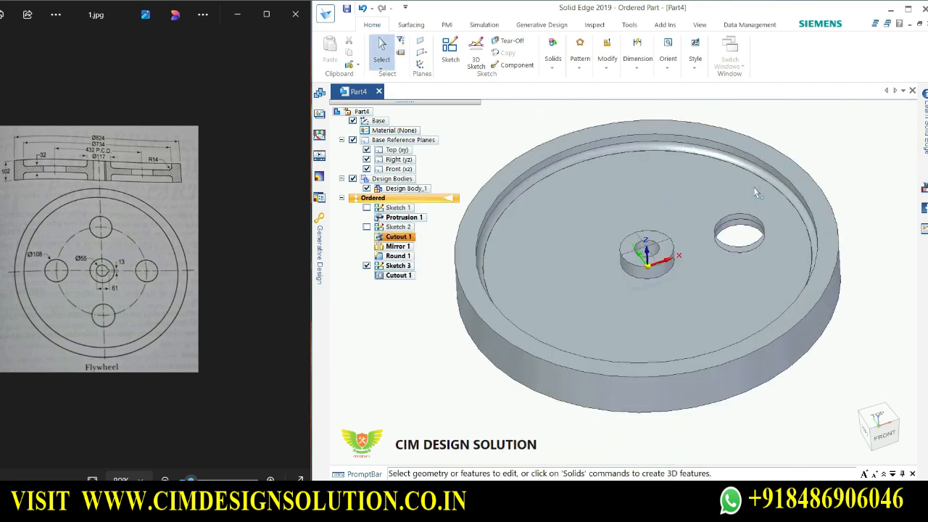
pyautogui.scroll(2, 754, 190)
pyautogui.moveTo(735, 246)
pyautogui.mouseDown(button='middle')
pyautogui.moveTo(744, 265)
pyautogui.moveTo(741, 245)
pyautogui.mouseUp(button='middle')
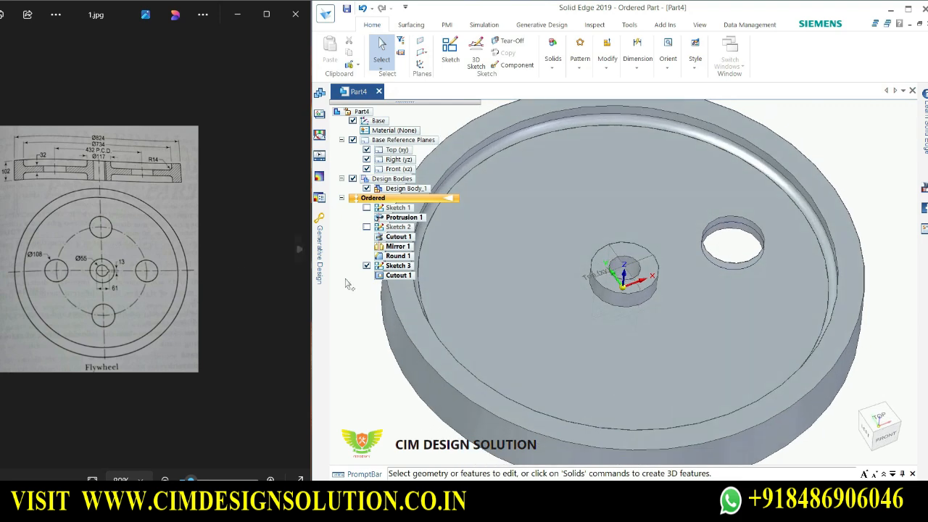
pyautogui.click(367, 265)
pyautogui.scroll(1, 736, 238)
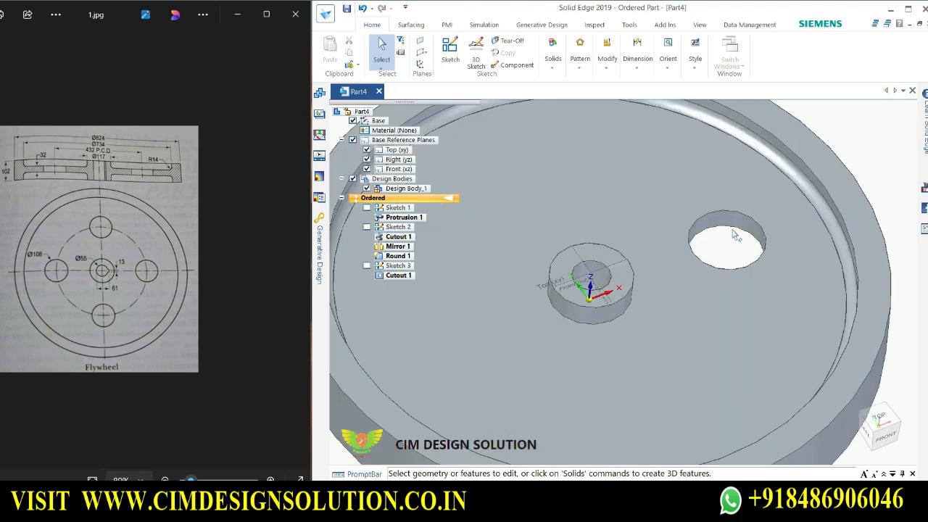
pyautogui.scroll(-2, 733, 238)
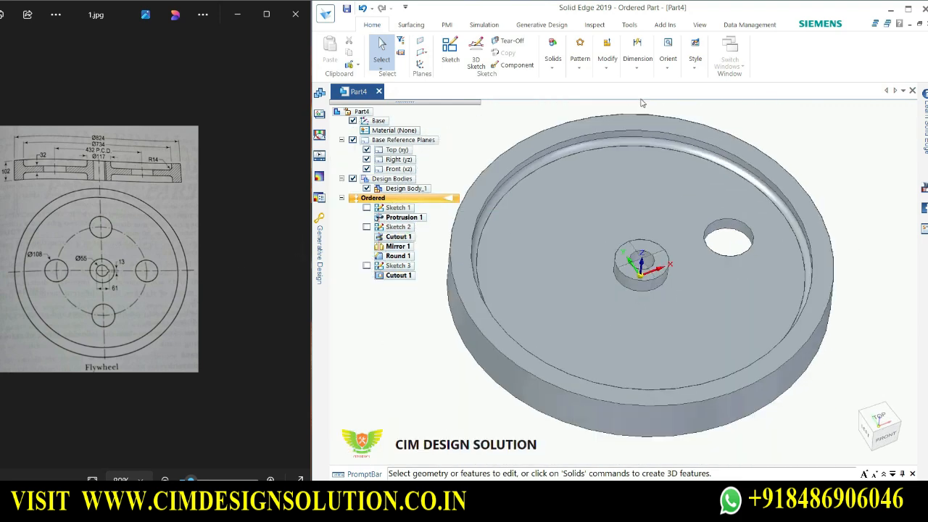
# Start a feature pattern of the Ø108 hole cutout and put its profile plane on the web's upper face
pyautogui.click(584, 69)
pyautogui.click(589, 114)
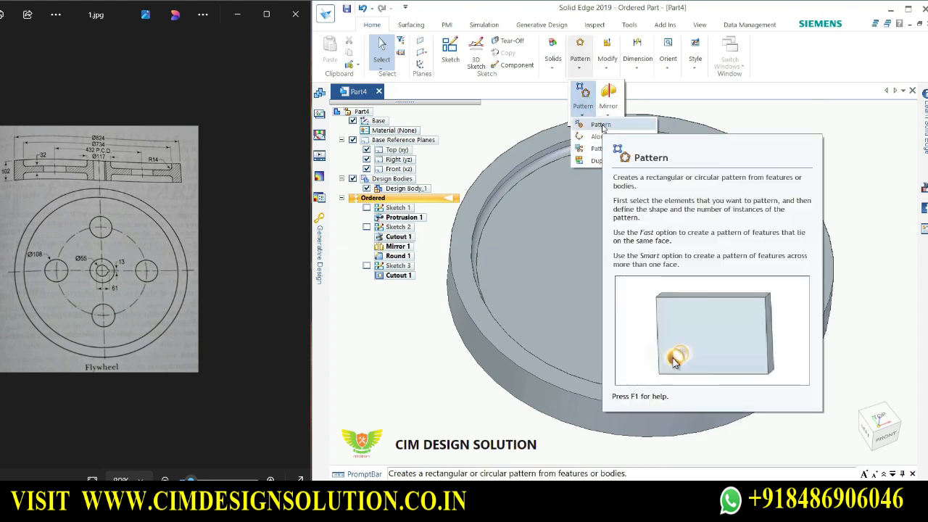
pyautogui.click(600, 125)
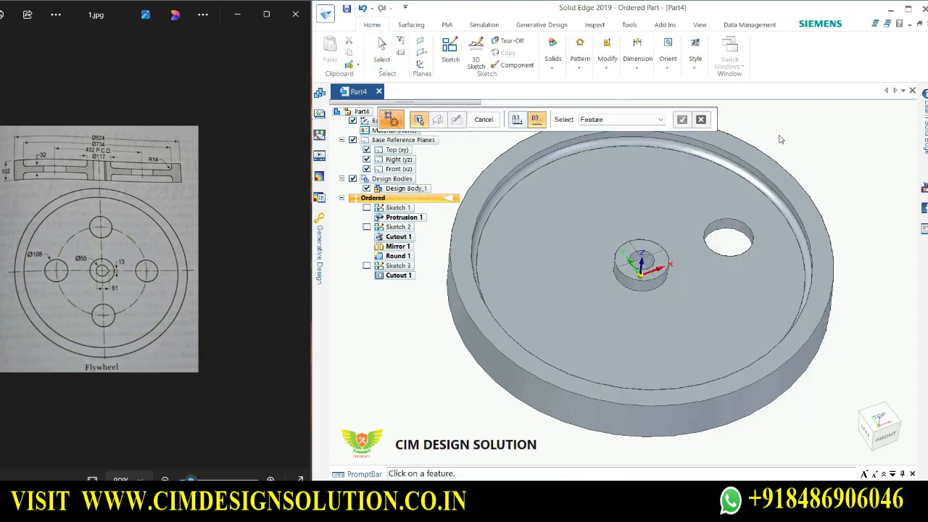
pyautogui.click(729, 227)
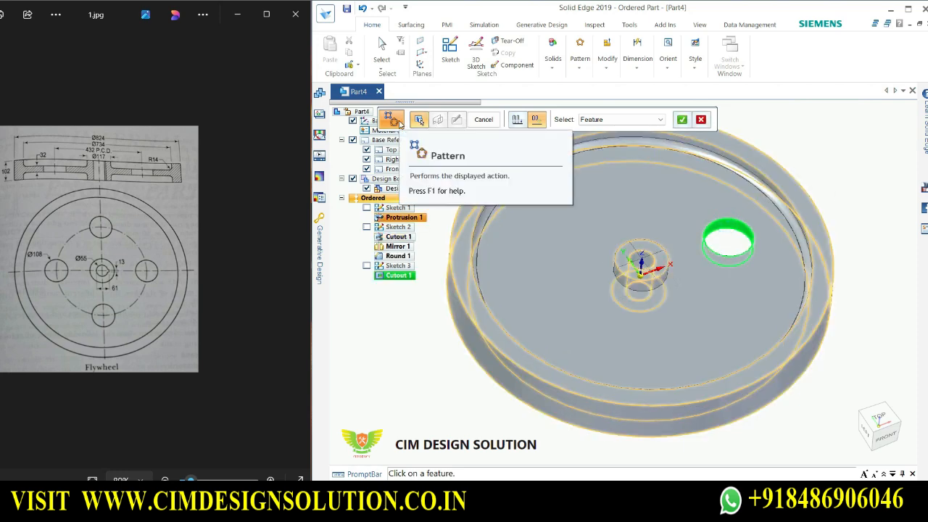
pyautogui.click(681, 118)
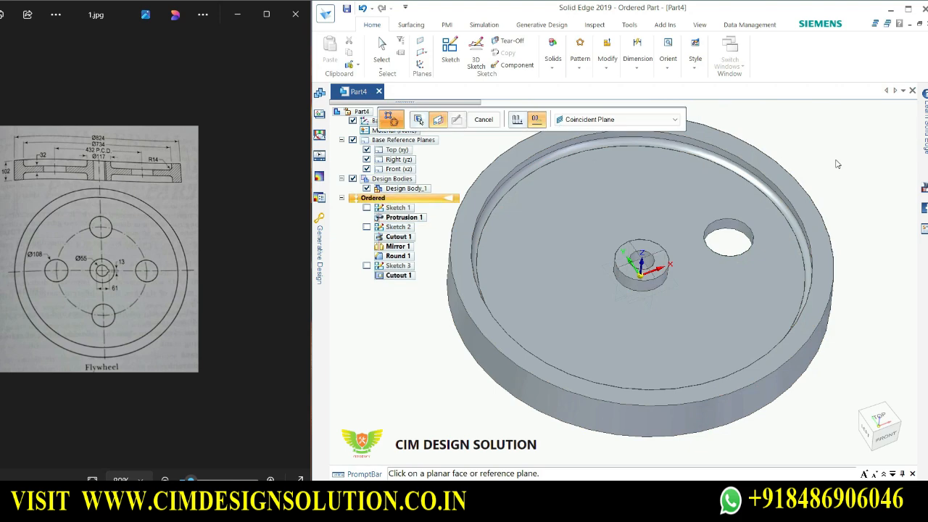
pyautogui.click(657, 188)
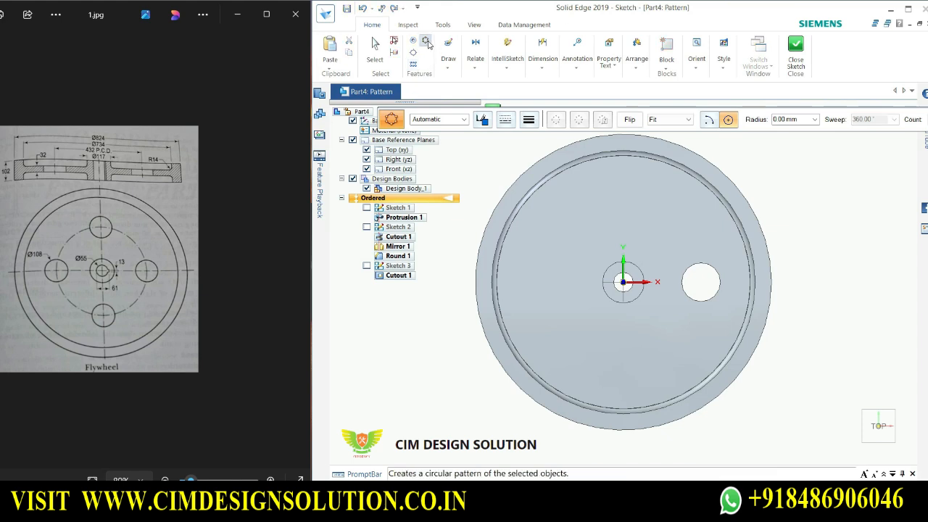
# Draw a full-circle circular pattern profile of 216 mm radius centred on the hub, starting at the hole's centre and running counterclockwise
pyautogui.click(425, 40)
pyautogui.scroll(-4, 599, 282)
pyautogui.scroll(5, 605, 274)
pyautogui.scroll(2, 601, 279)
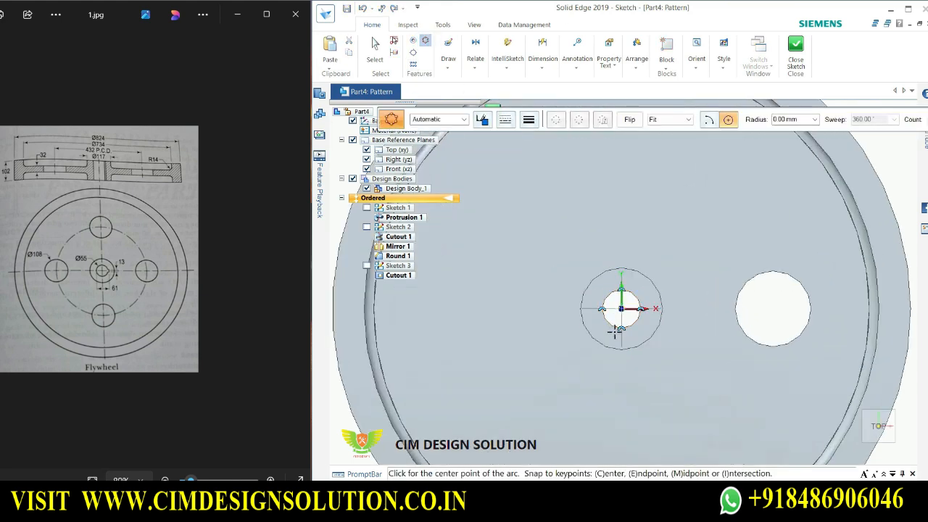
pyautogui.click(620, 310)
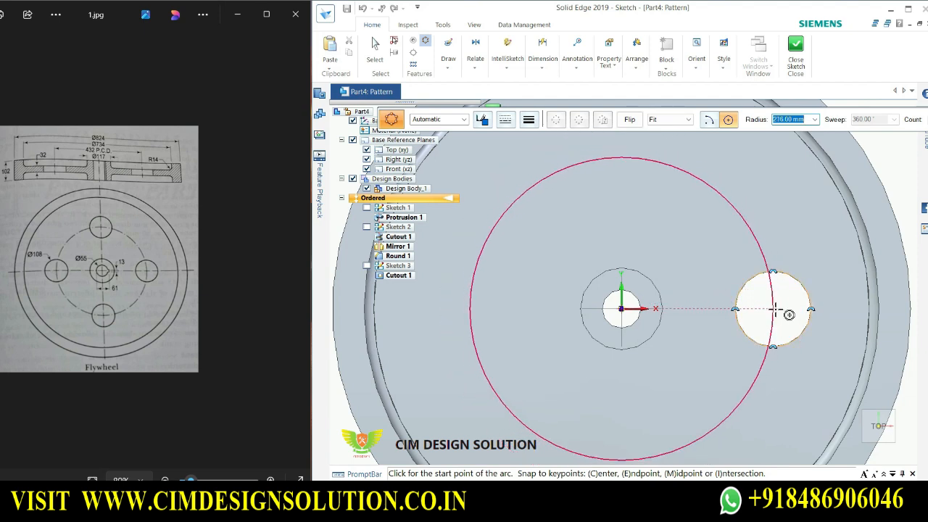
pyautogui.click(775, 310)
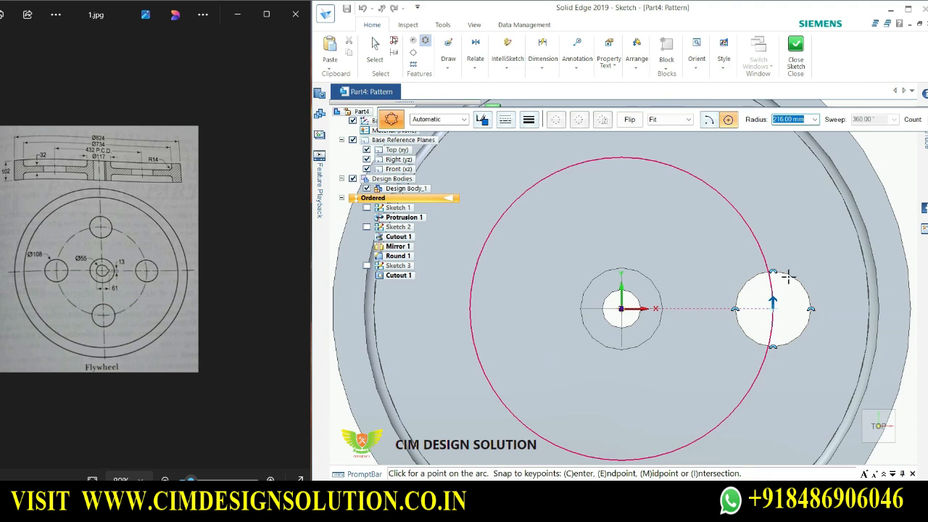
pyautogui.click(783, 256)
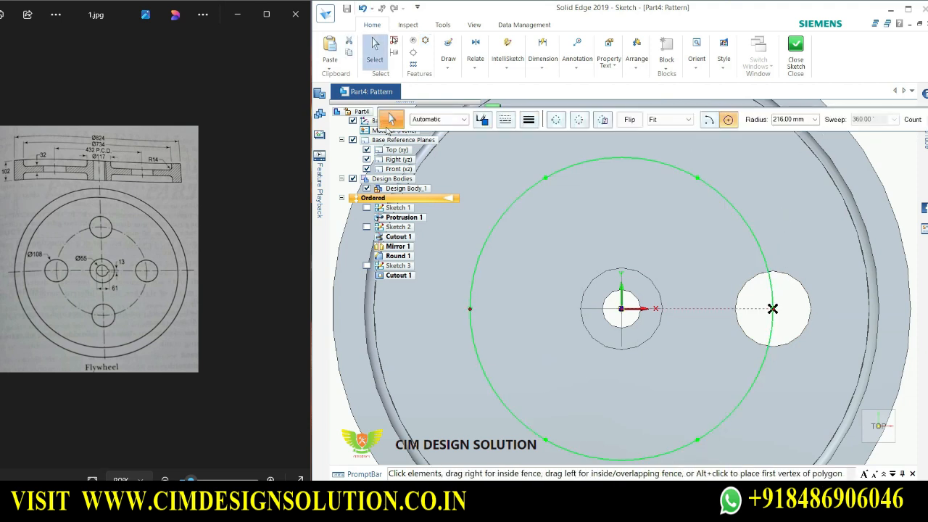
# Deselect the pattern profile, set the selection fence mode to Inside, and open and cancel the Select Options
pyautogui.click(843, 132)
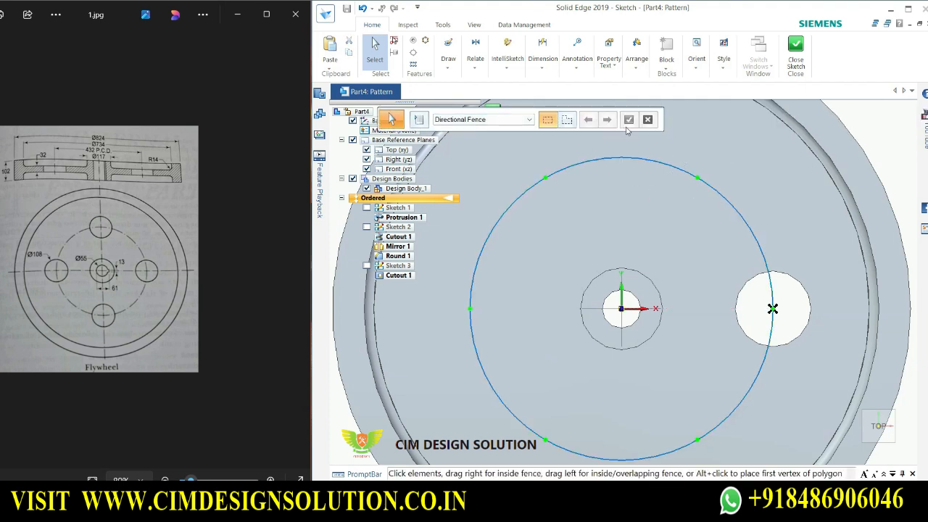
pyautogui.click(647, 119)
pyautogui.press('Escape')
pyautogui.click(491, 122)
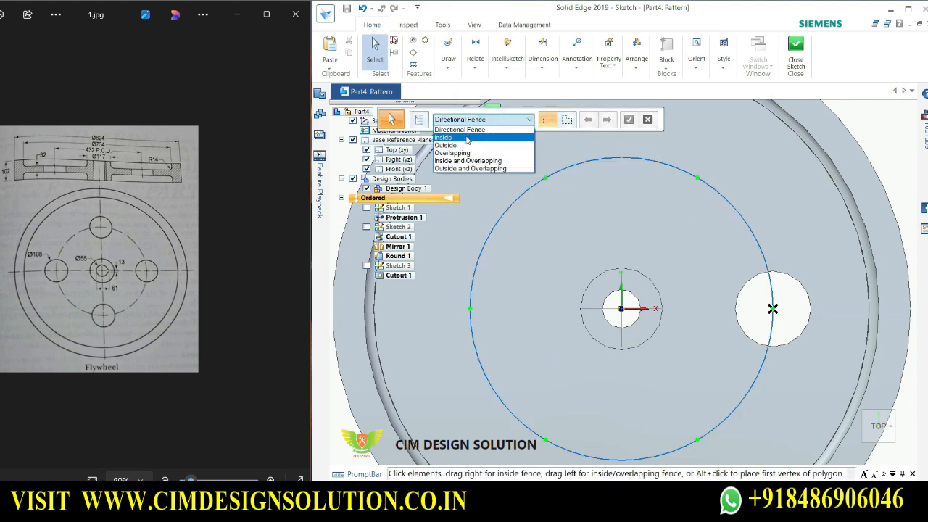
pyautogui.click(467, 138)
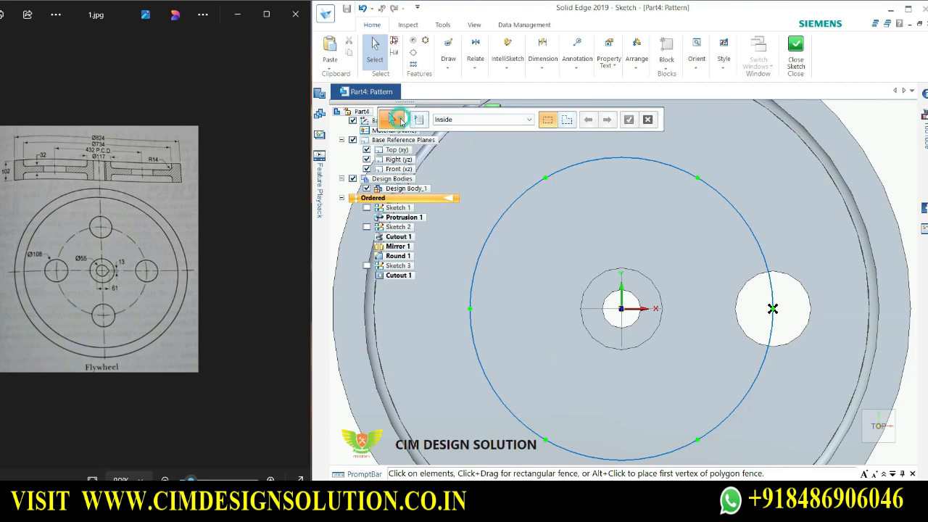
pyautogui.click(424, 122)
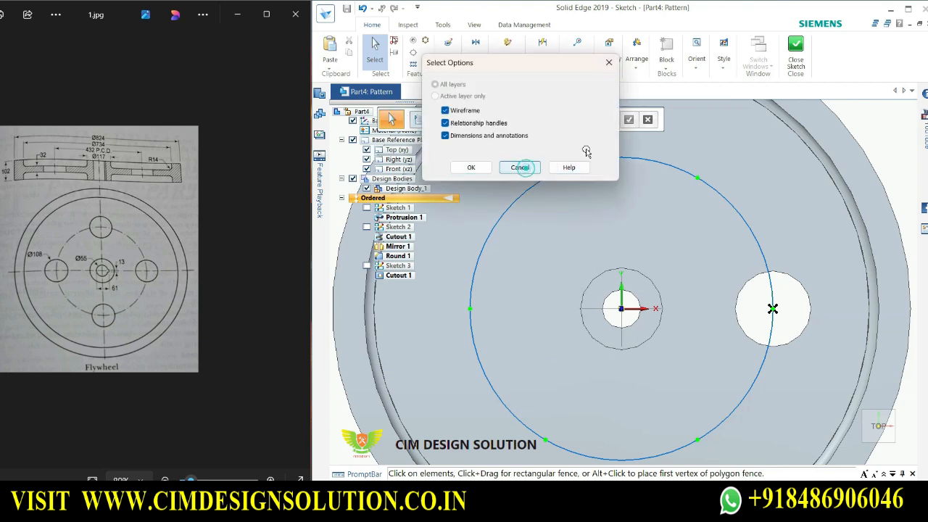
pyautogui.click(520, 168)
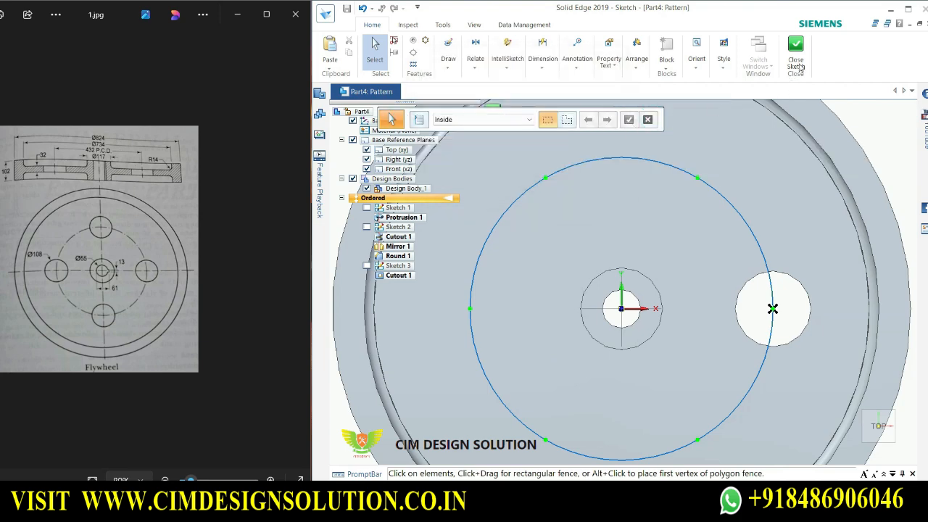
# Close the pattern profile and finish the circular pattern of six holes around the hub
pyautogui.click(797, 64)
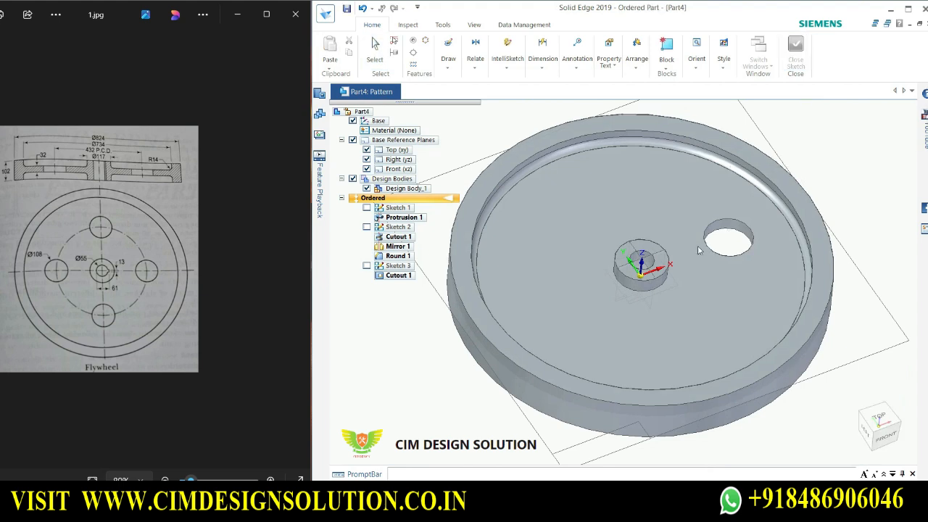
pyautogui.scroll(1, 696, 252)
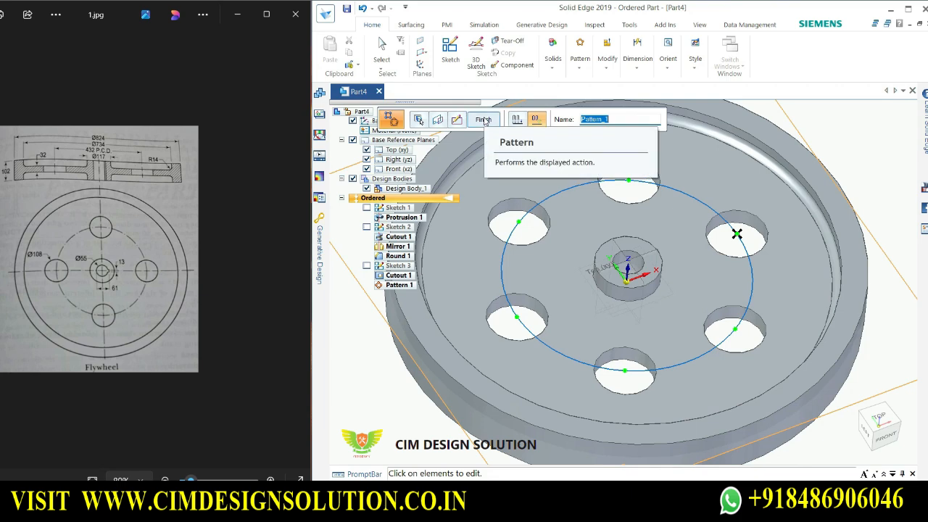
pyautogui.click(484, 119)
pyautogui.scroll(3, 745, 289)
pyautogui.scroll(-3, 744, 283)
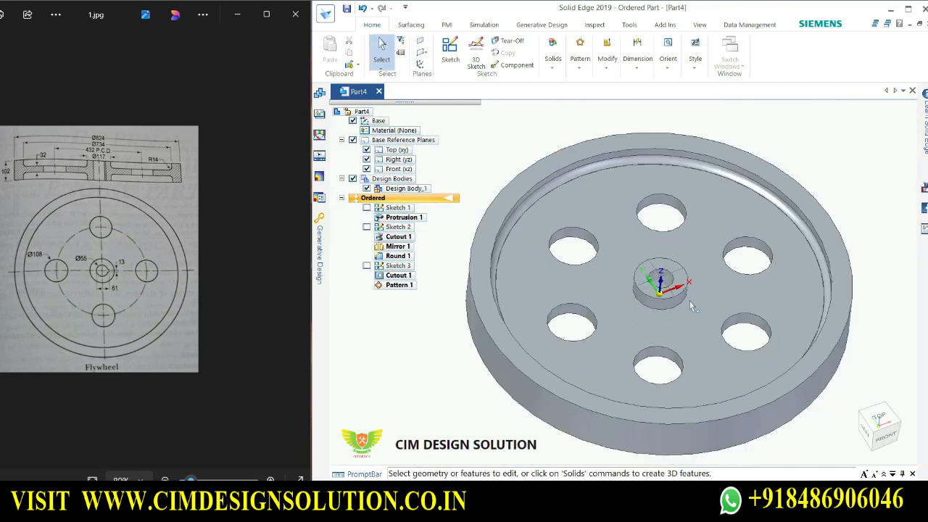
# Open the six-hole circular pattern's definition and review which feature it repeats
pyautogui.click(405, 289)
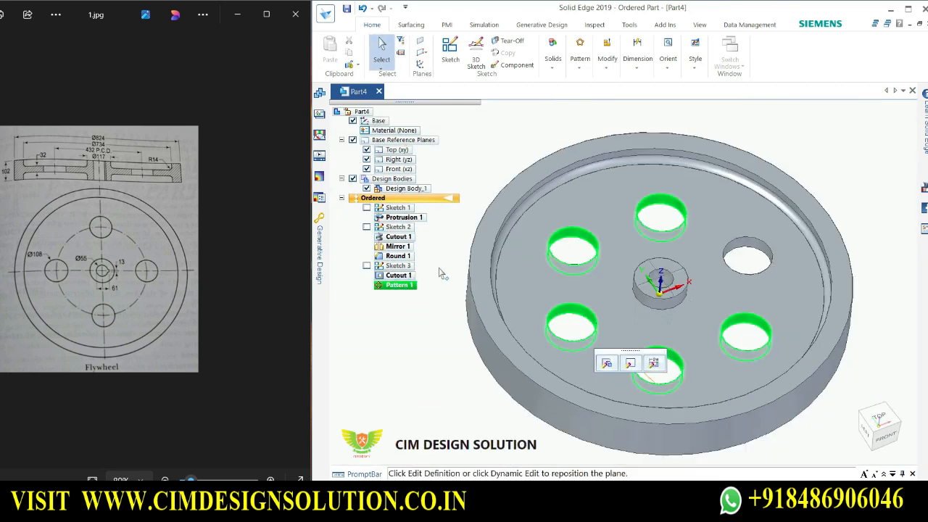
pyautogui.click(606, 365)
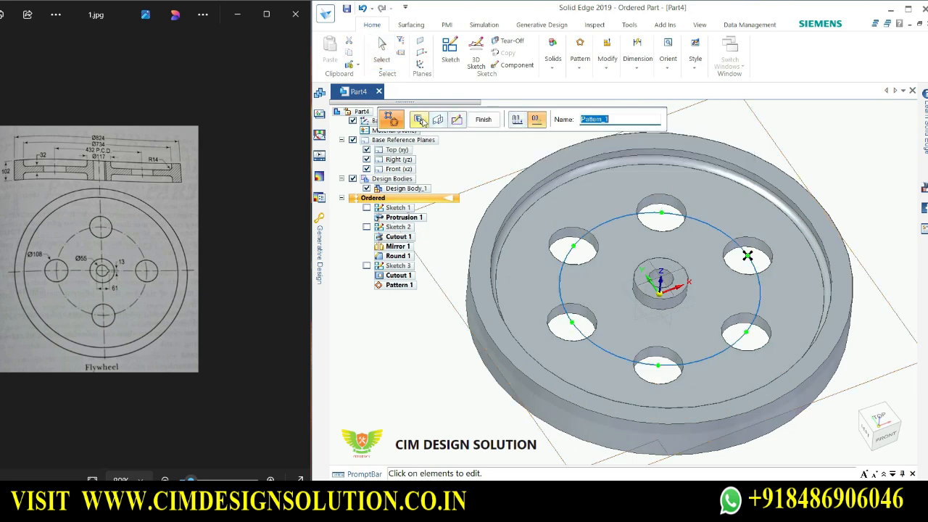
pyautogui.click(419, 119)
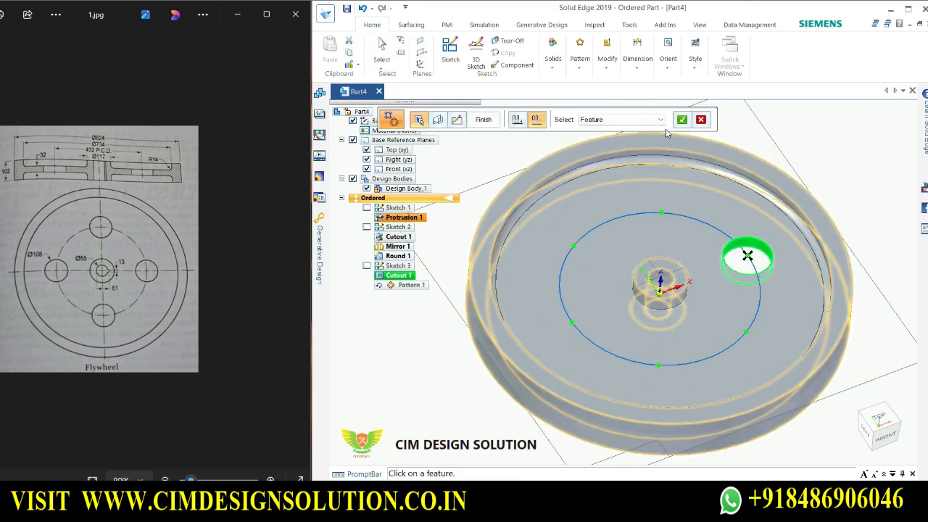
pyautogui.click(681, 119)
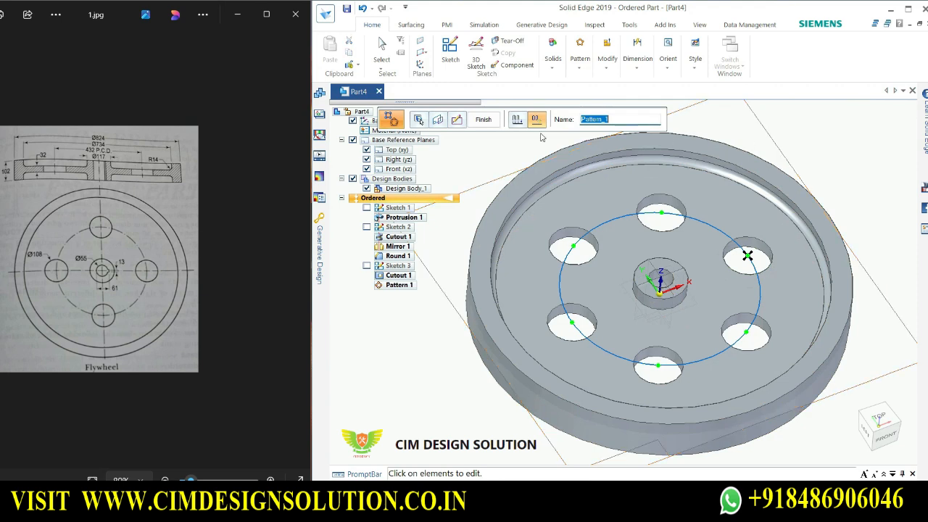
pyautogui.click(419, 120)
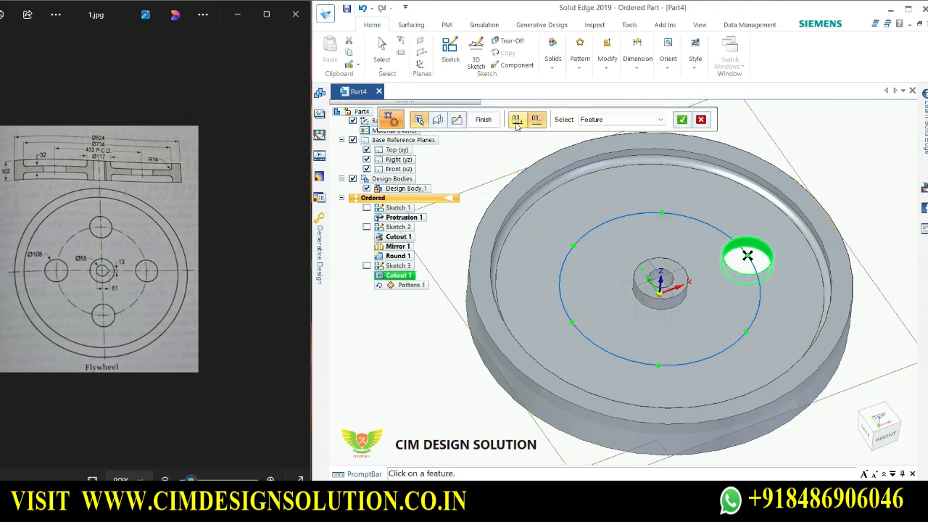
pyautogui.click(598, 119)
pyautogui.click(512, 122)
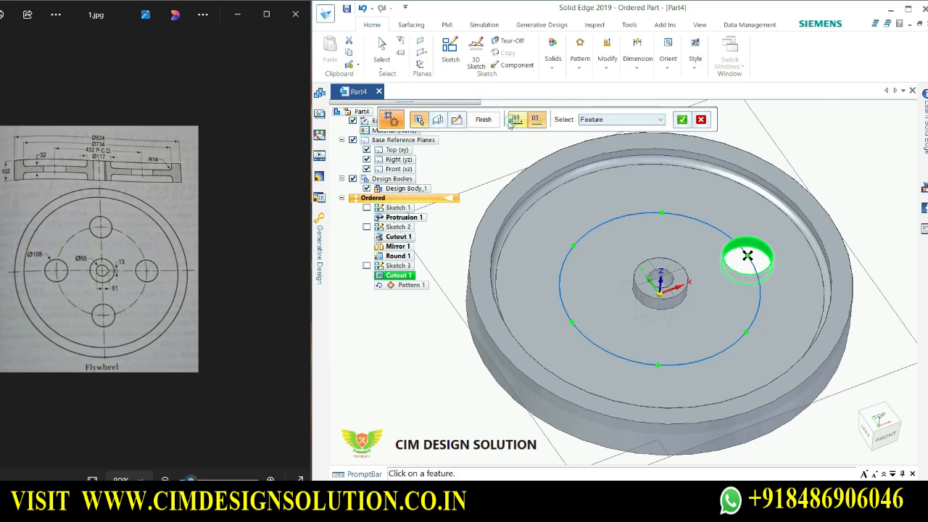
# Review the pattern's circular profile, then close it and finish the pattern edit
pyautogui.click(461, 120)
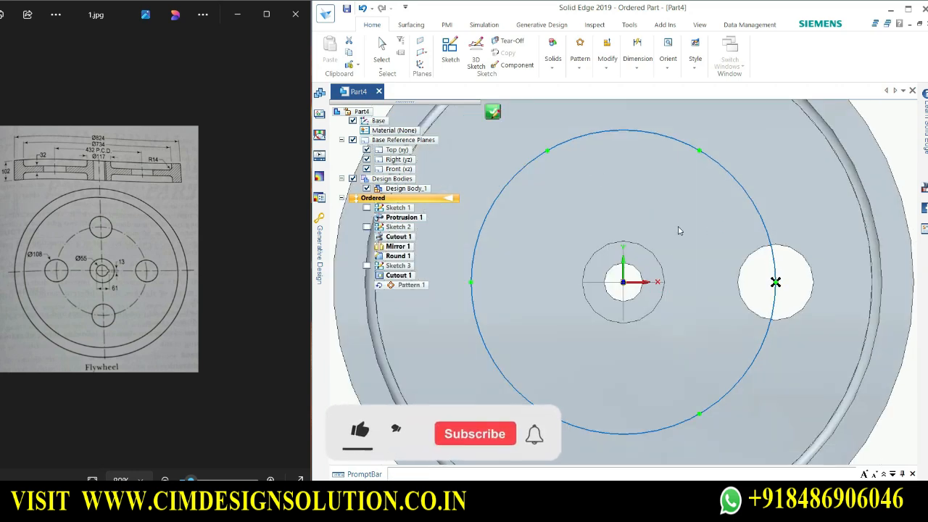
pyautogui.click(588, 215)
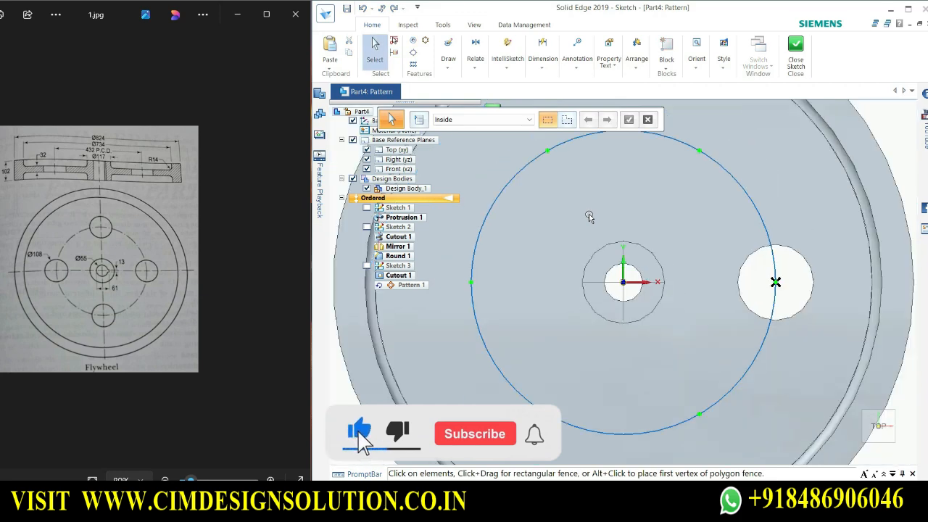
pyautogui.scroll(-3, 590, 213)
pyautogui.click(802, 63)
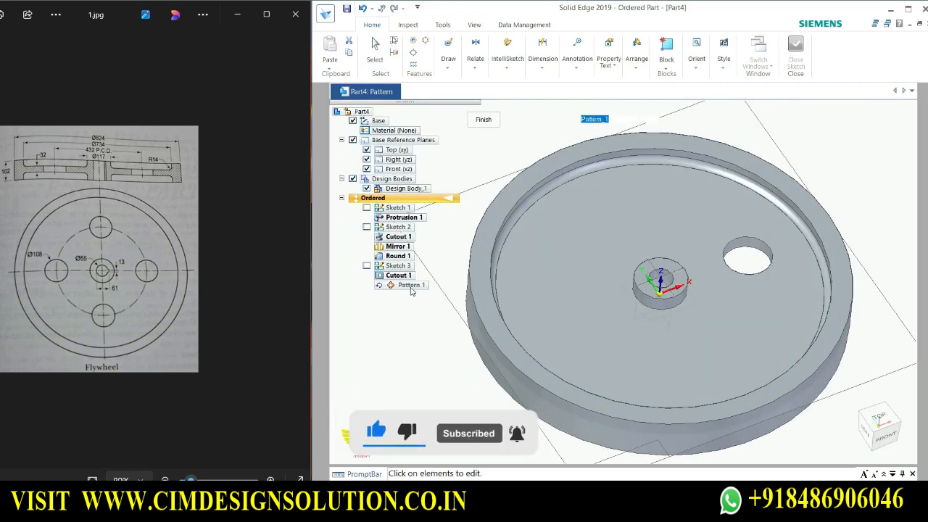
pyautogui.click(483, 119)
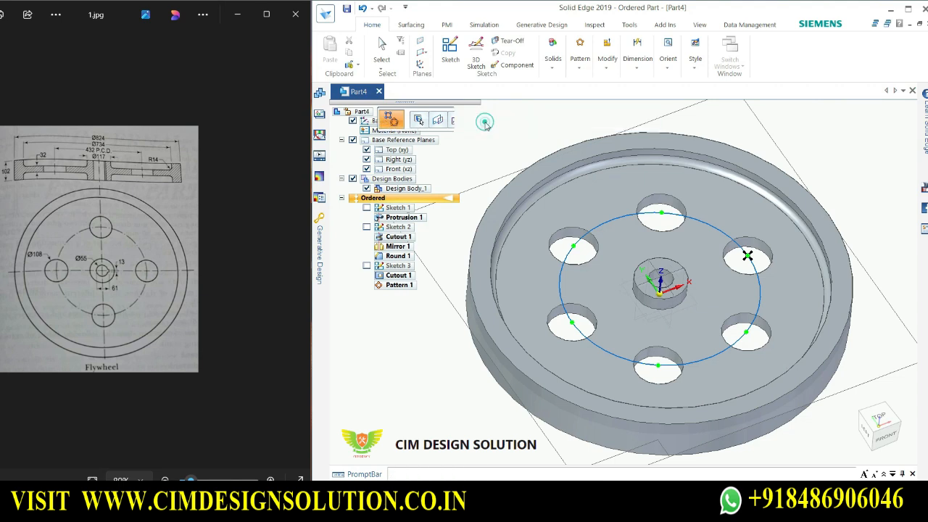
pyautogui.click(482, 153)
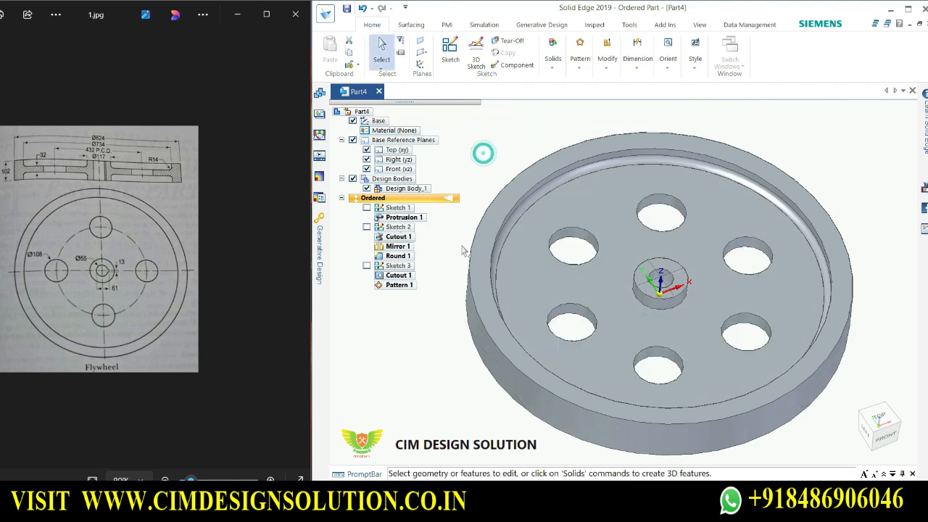
# Delete the six-hole circular pattern and maximize the modelling window
pyautogui.click(410, 288)
pyautogui.press('Delete')
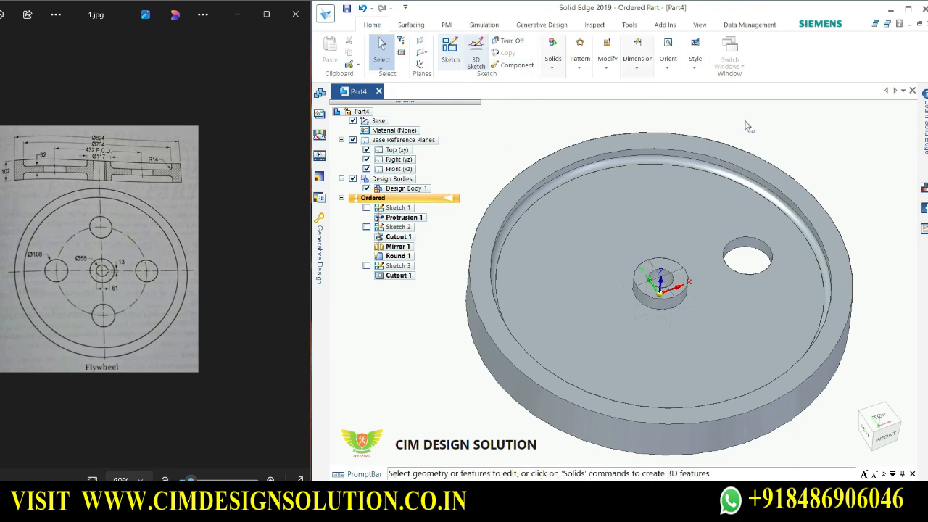
pyautogui.click(907, 9)
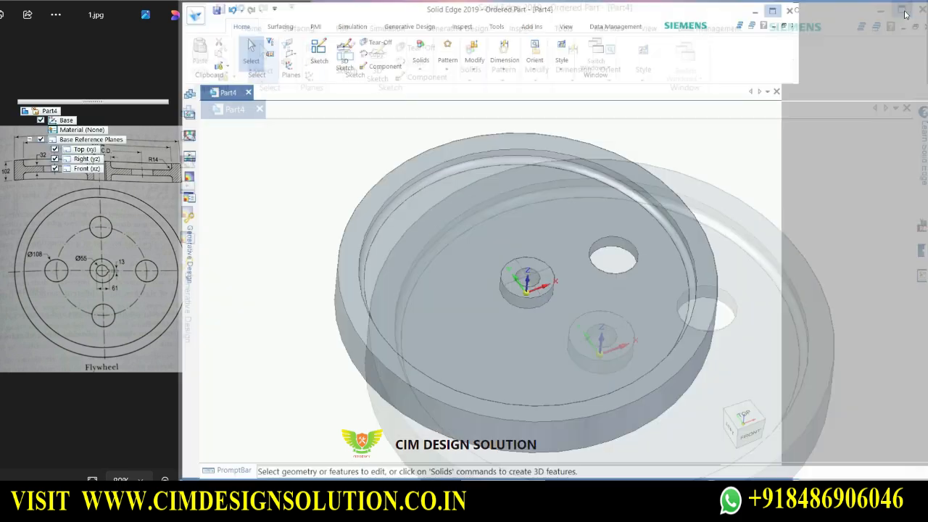
pyautogui.scroll(-1, 537, 228)
pyautogui.scroll(3, 616, 237)
pyautogui.scroll(-2, 636, 242)
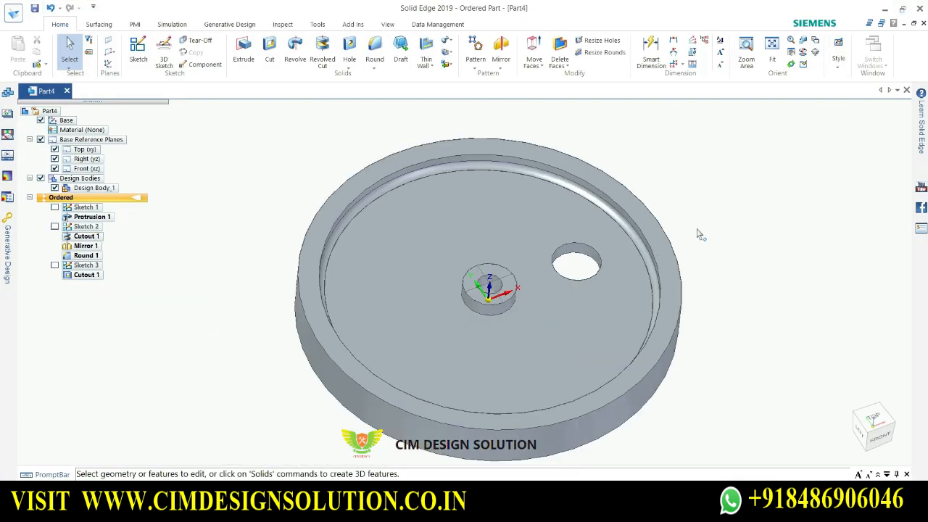
pyautogui.scroll(1, 622, 248)
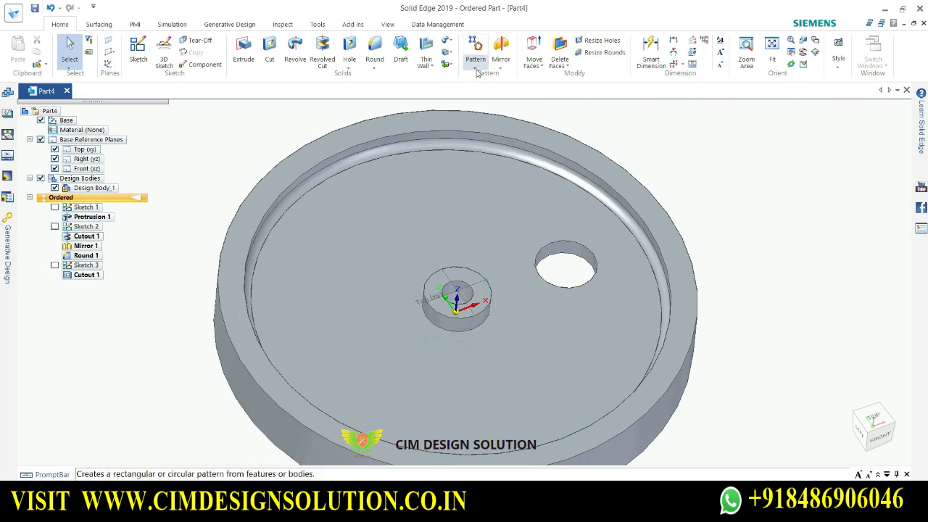
# Start a feature pattern of the Ø108 hole cutout and place its profile plane on the web's upper face
pyautogui.click(476, 66)
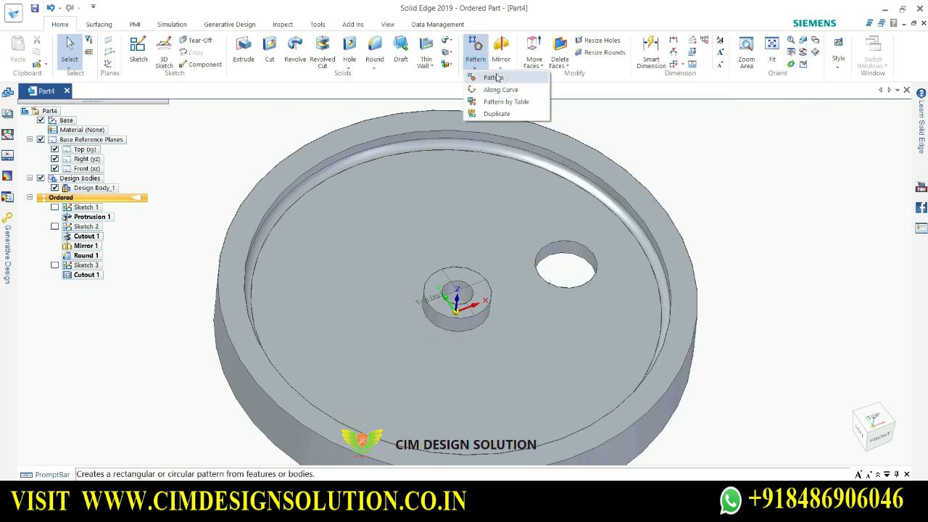
pyautogui.click(493, 77)
pyautogui.scroll(2, 533, 232)
pyautogui.scroll(-2, 529, 238)
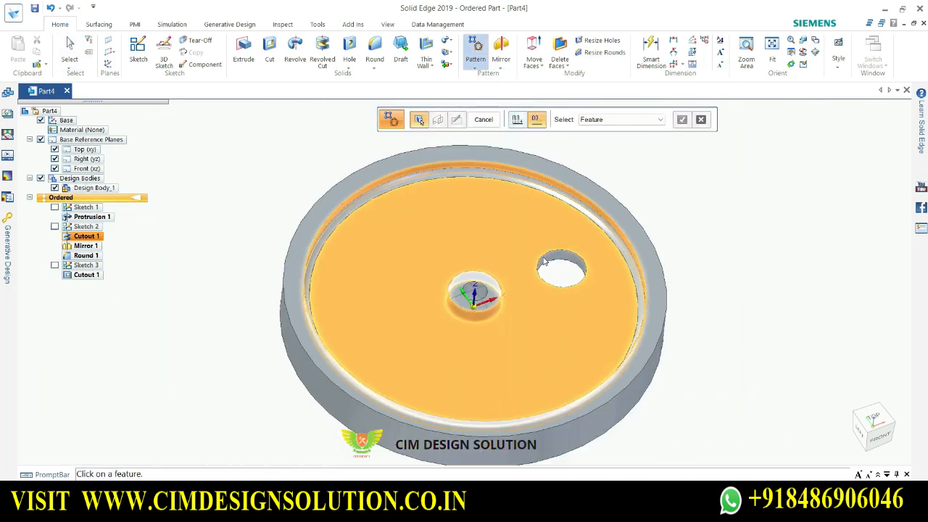
pyautogui.scroll(2, 551, 247)
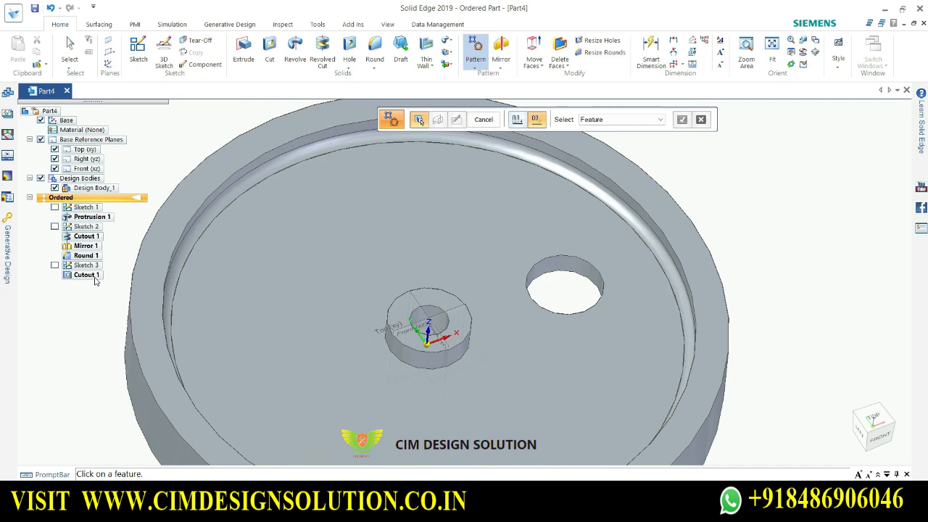
pyautogui.click(94, 279)
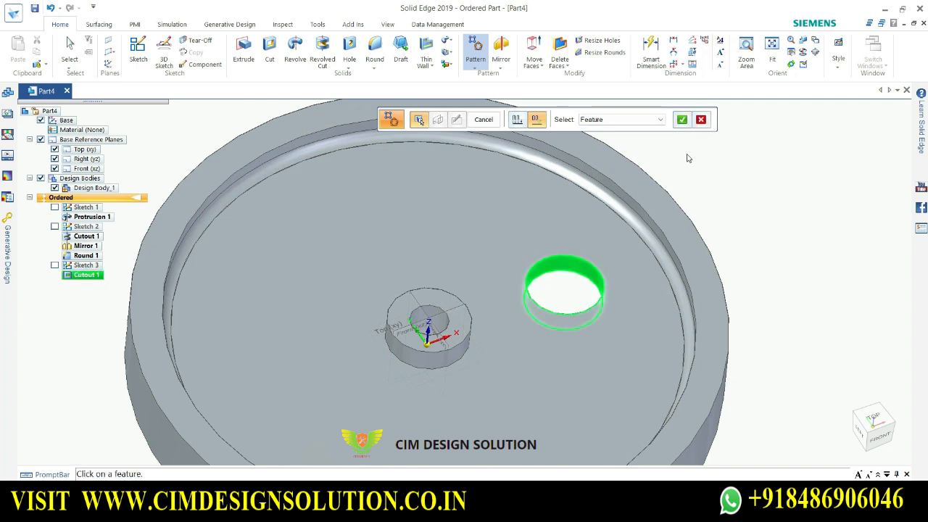
pyautogui.click(683, 122)
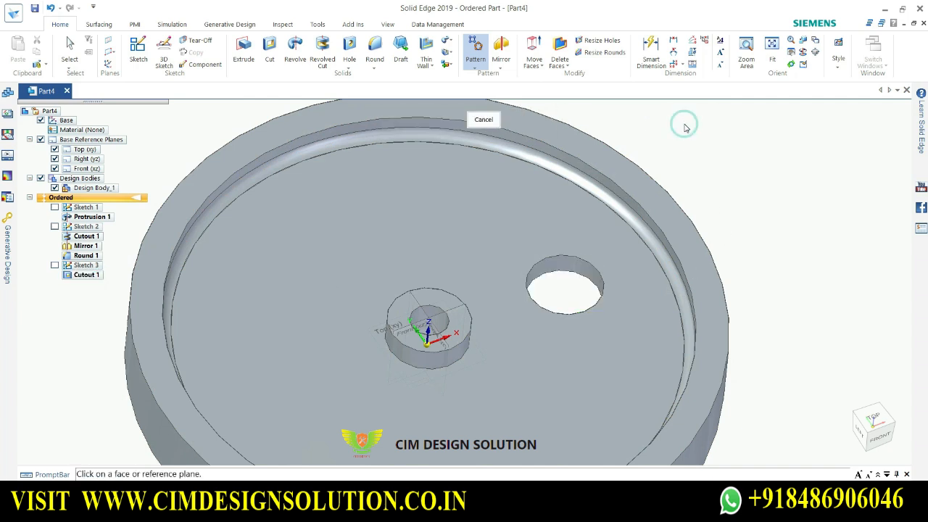
pyautogui.click(544, 200)
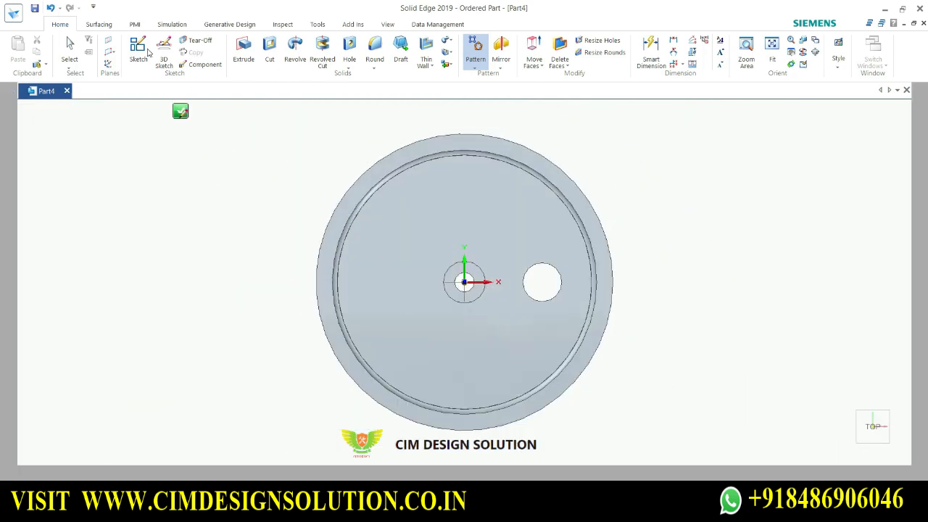
# Draw a 432 mm diameter circle centred on the hub and passing through the hole's centre
pyautogui.click(132, 63)
pyautogui.scroll(-3, 483, 294)
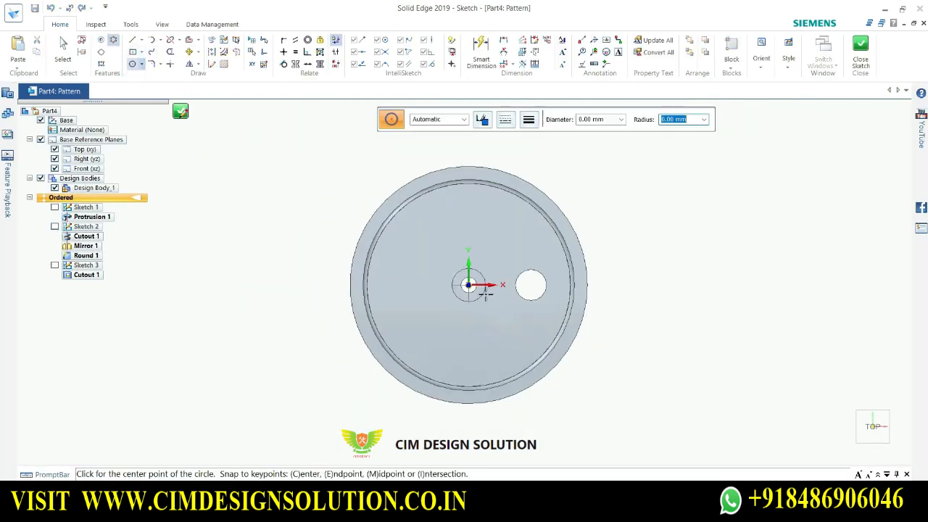
pyautogui.scroll(5, 481, 277)
pyautogui.click(462, 293)
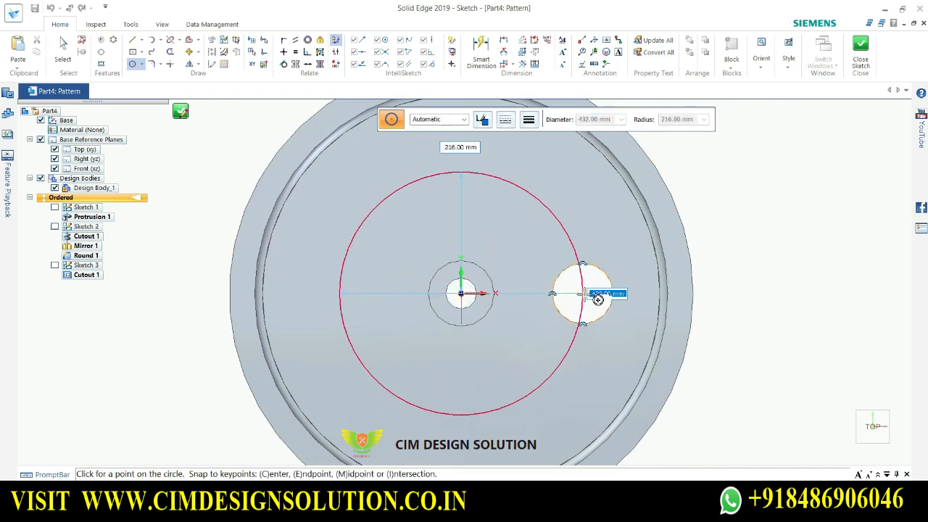
pyautogui.scroll(4, 598, 298)
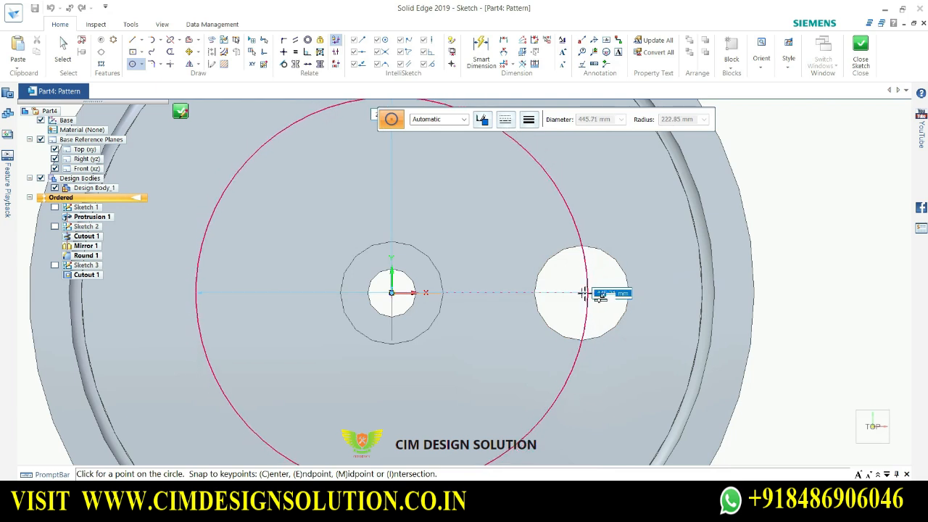
pyautogui.click(582, 293)
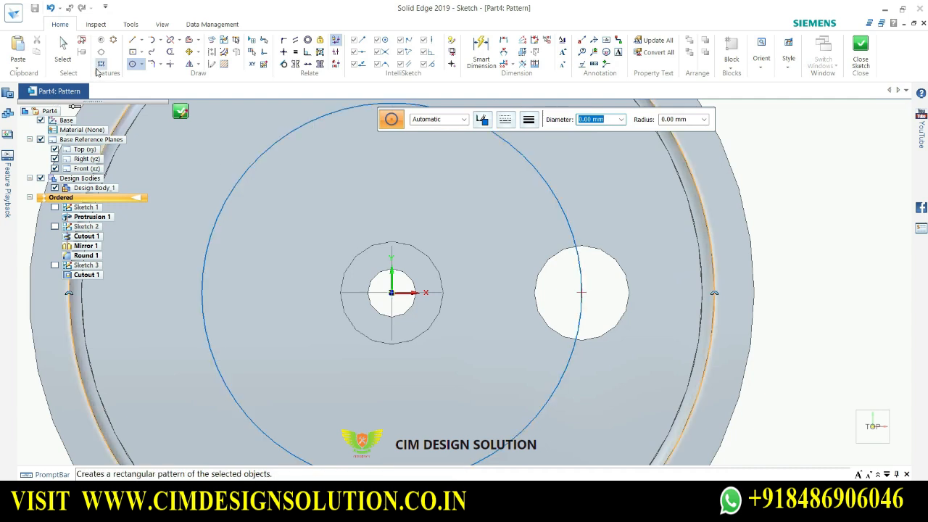
# Delete the circle from the pattern profile, close the profile and cancel the pattern
pyautogui.press('Escape')
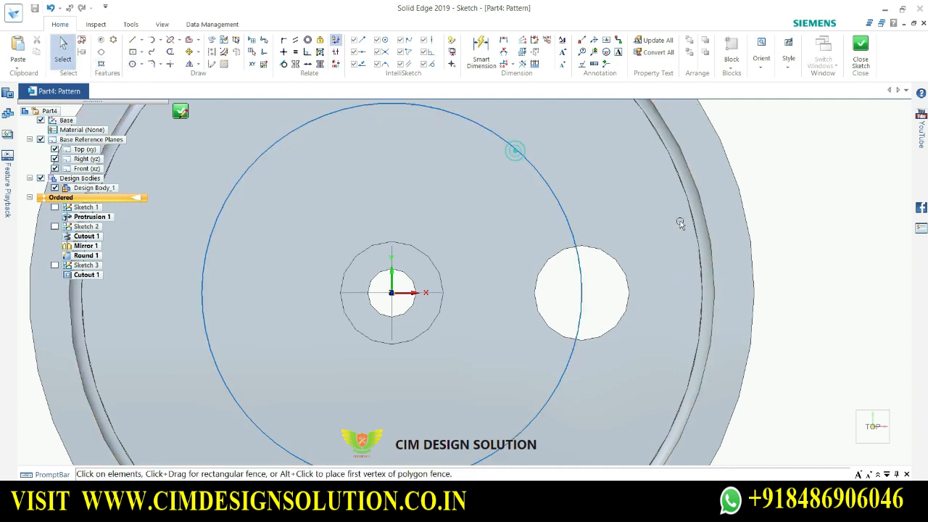
pyautogui.click(514, 151)
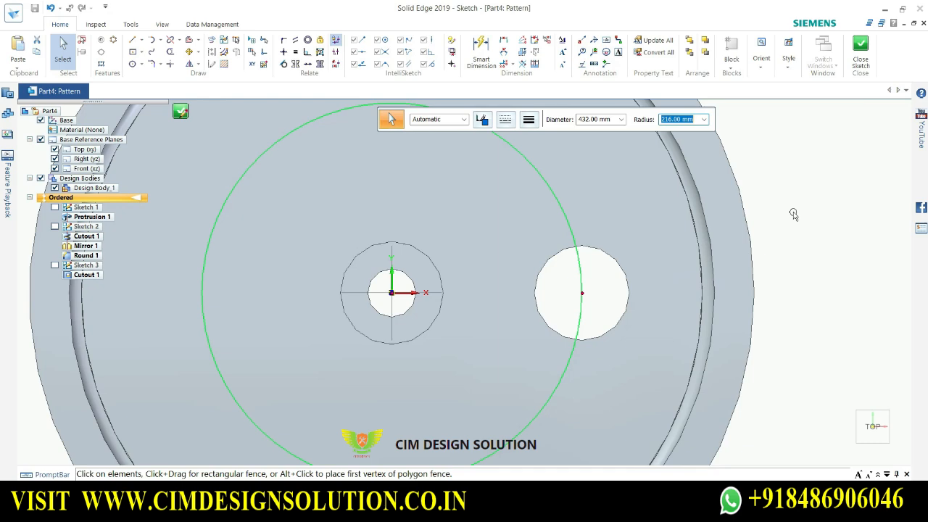
pyautogui.press('Delete')
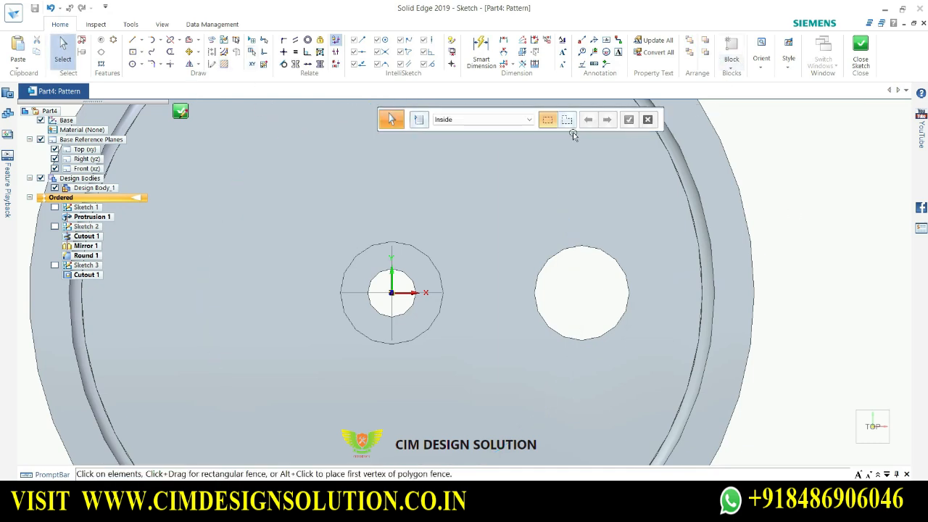
pyautogui.click(861, 49)
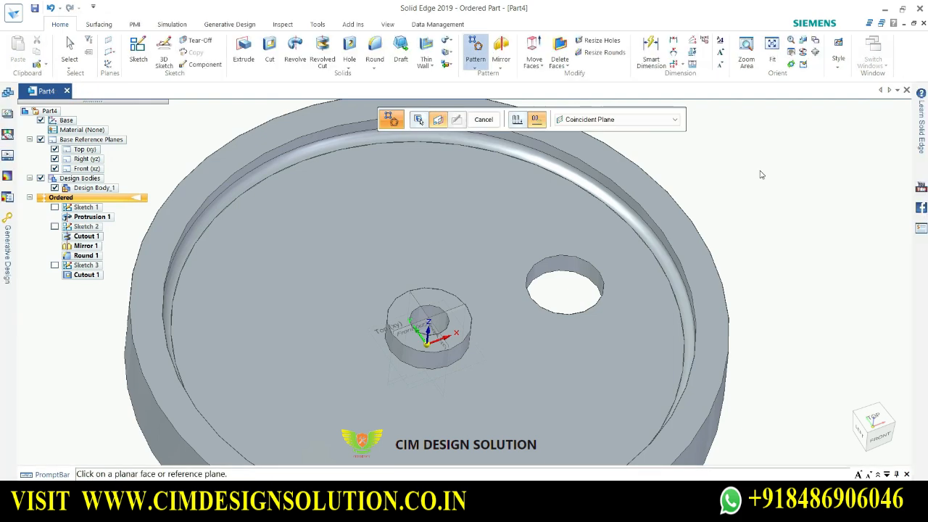
pyautogui.click(484, 119)
pyautogui.scroll(3, 706, 254)
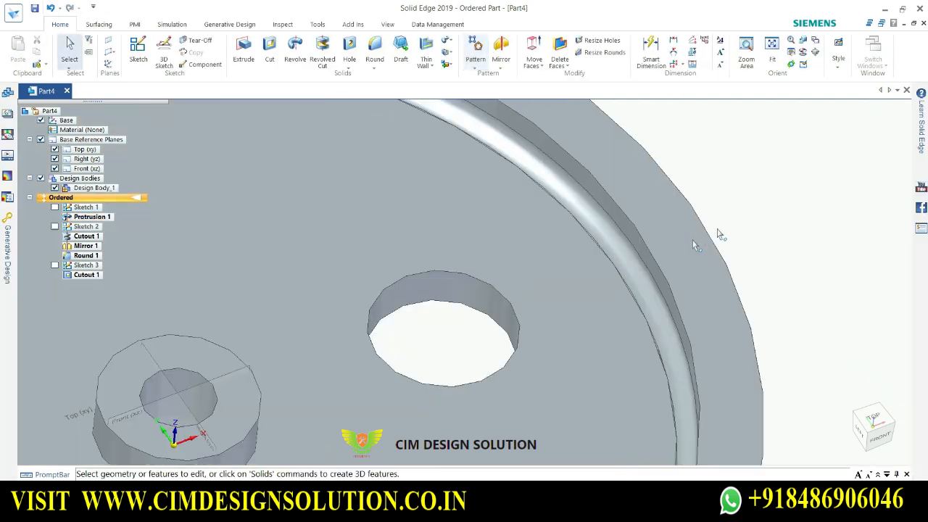
pyautogui.scroll(-3, 707, 254)
# Create a new feature pattern from the Ø108 hole cutout, with its profile sketched on the web's upper face
pyautogui.click(87, 275)
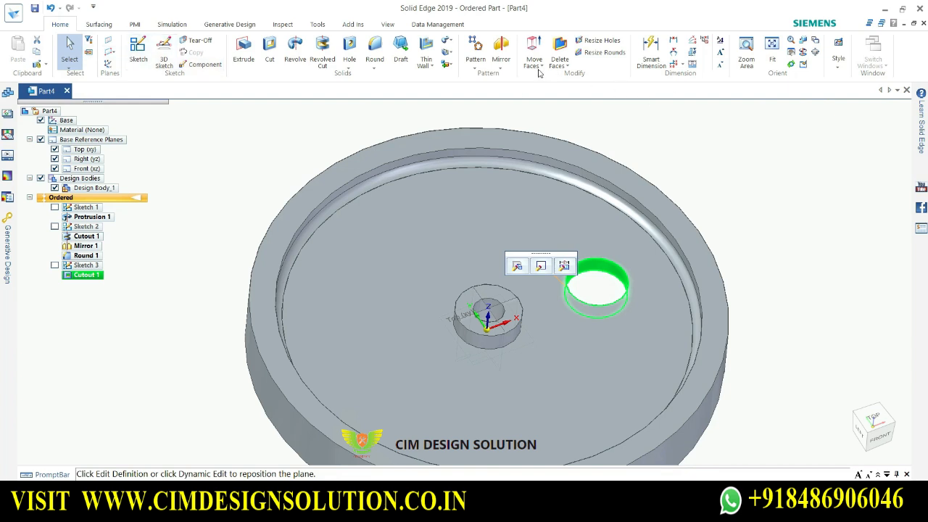
pyautogui.click(476, 68)
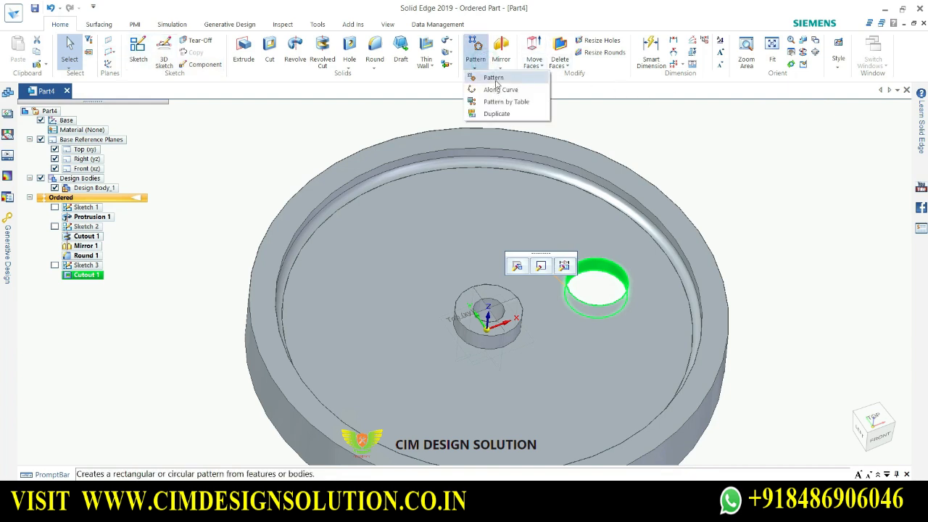
pyautogui.click(482, 76)
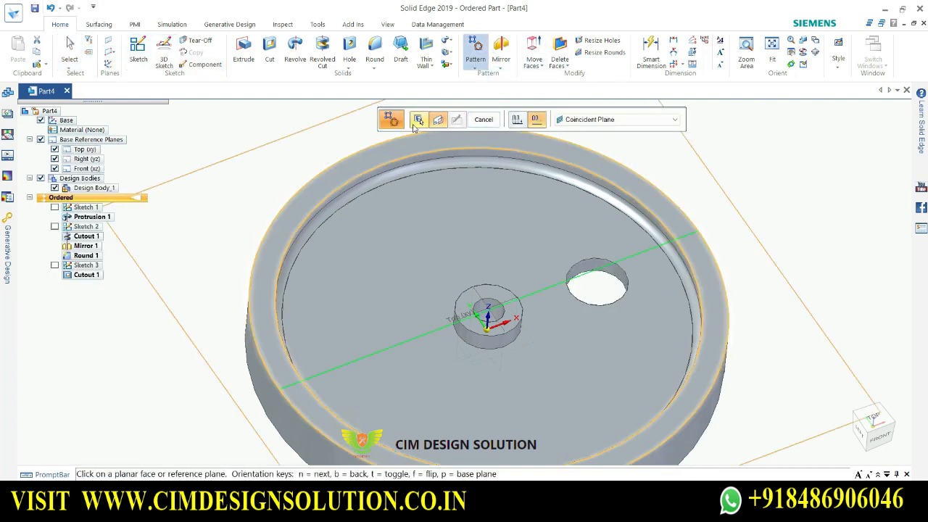
pyautogui.click(524, 205)
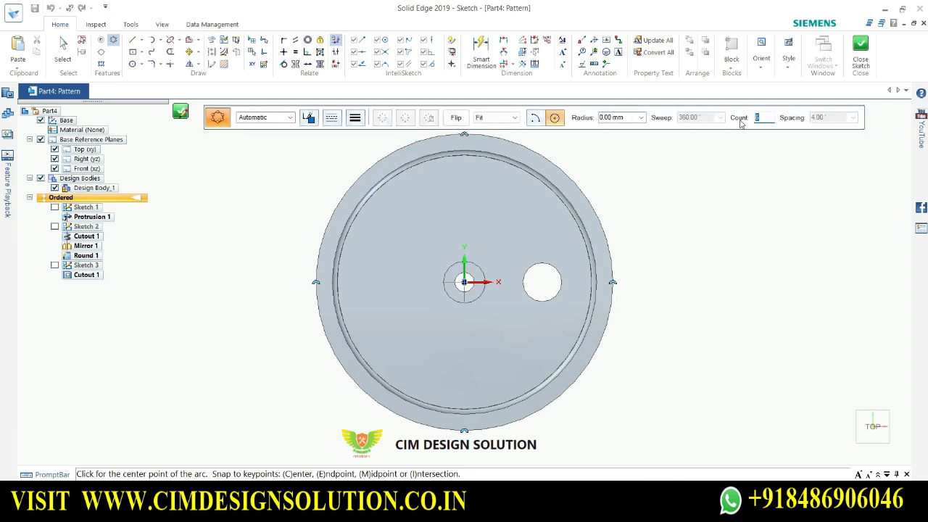
# Draw a circle about 432 mm in diameter from the hub's centre through the centre of the Ø108 hole
pyautogui.click(132, 64)
pyautogui.scroll(-4, 461, 219)
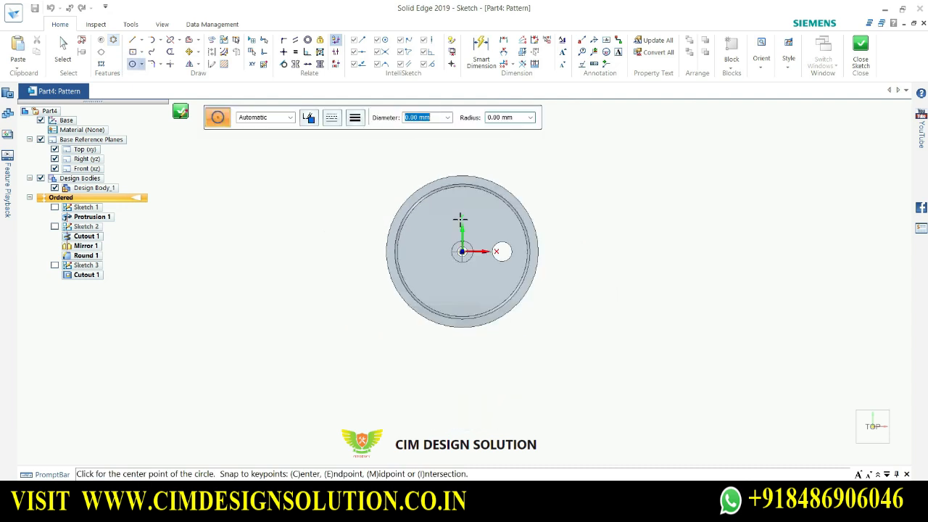
pyautogui.scroll(6, 460, 219)
pyautogui.click(467, 317)
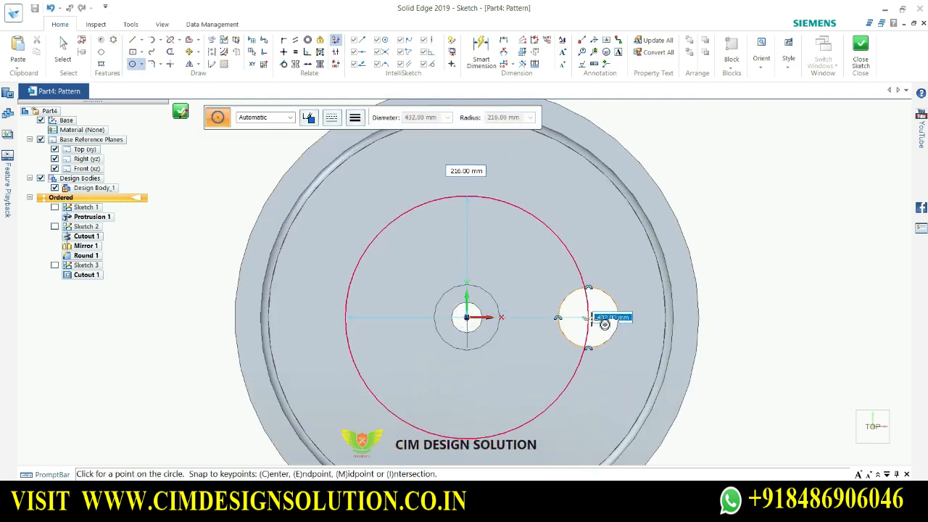
pyautogui.click(588, 317)
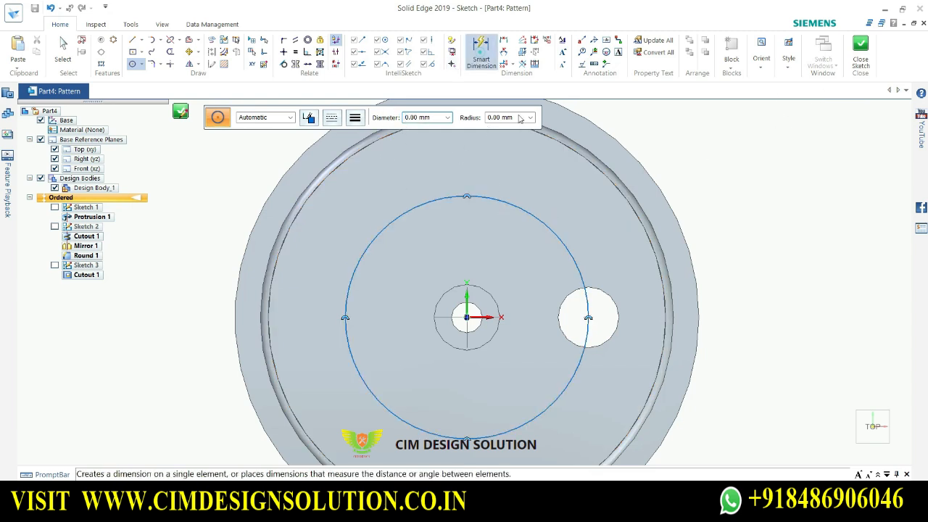
# Dimension the circle's diameter as 432 mm
pyautogui.click(481, 50)
pyautogui.click(558, 241)
pyautogui.click(707, 185)
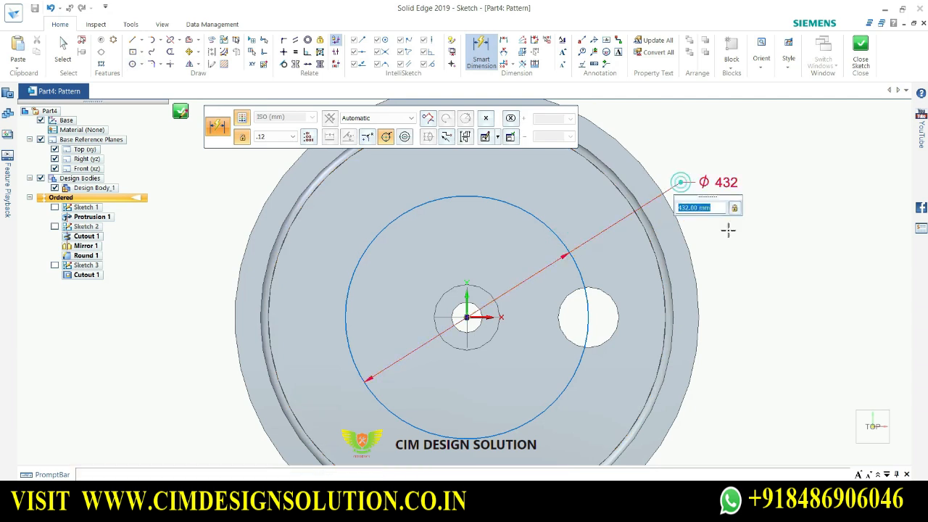
pyautogui.write('432')
pyautogui.press('Return')
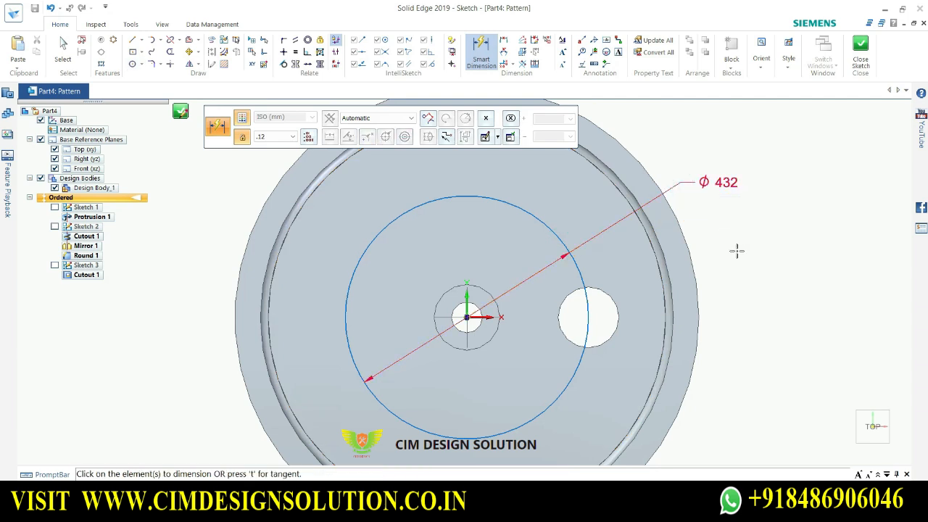
pyautogui.press('Escape')
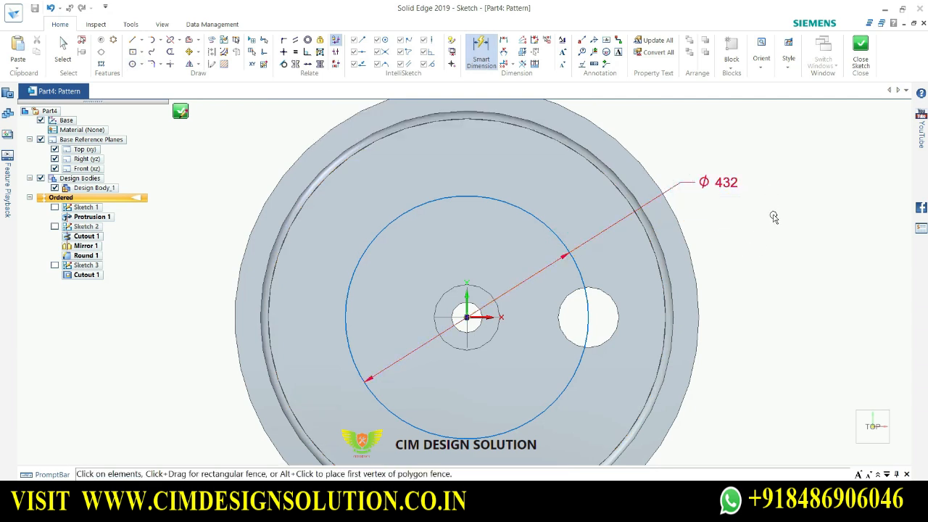
# Set the selection fence mode to Directional Fence
pyautogui.click(305, 118)
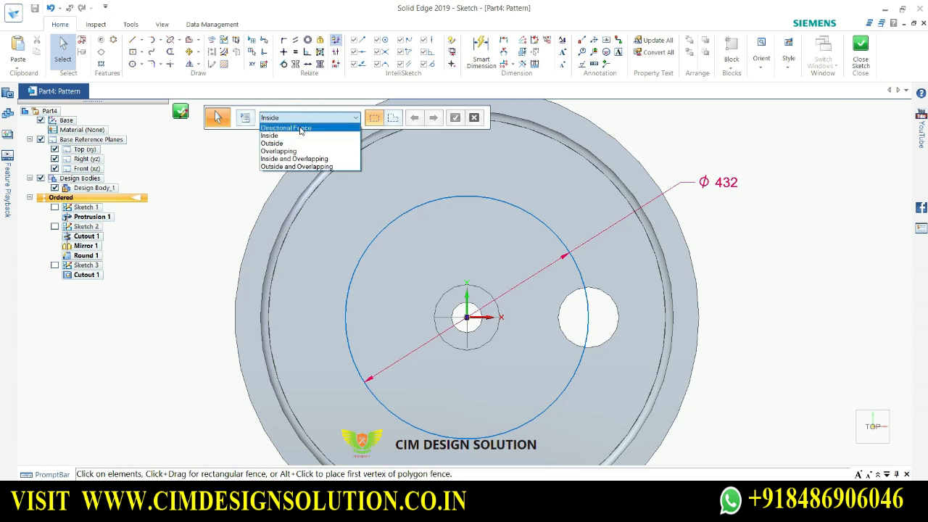
pyautogui.click(301, 165)
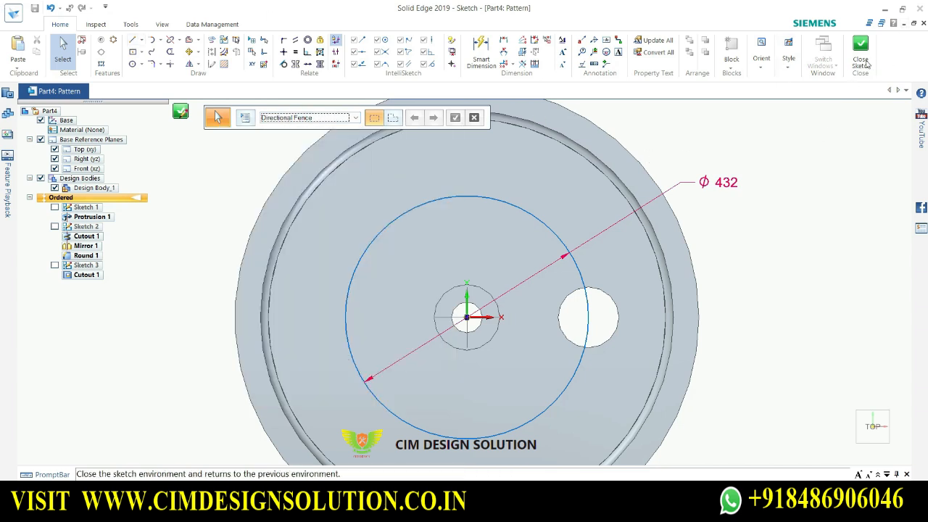
pyautogui.click(304, 119)
pyautogui.click(298, 136)
pyautogui.click(304, 118)
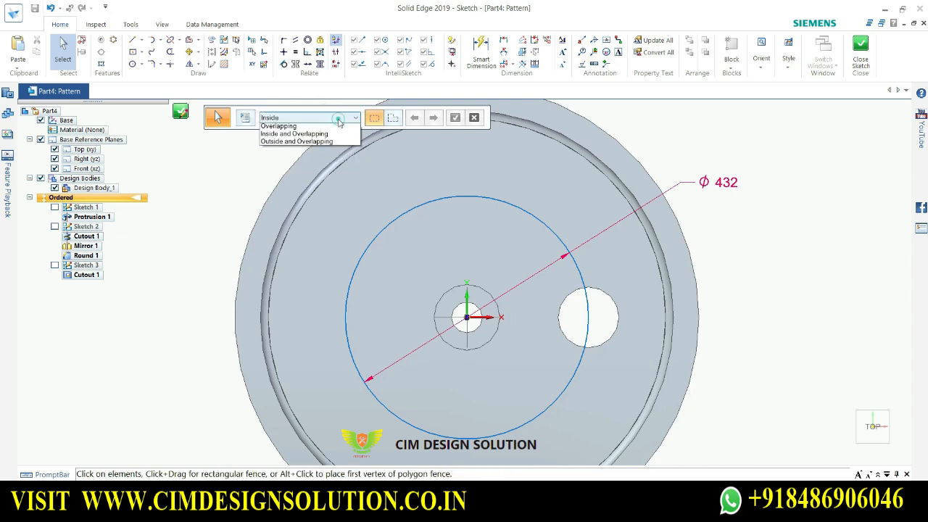
pyautogui.click(303, 159)
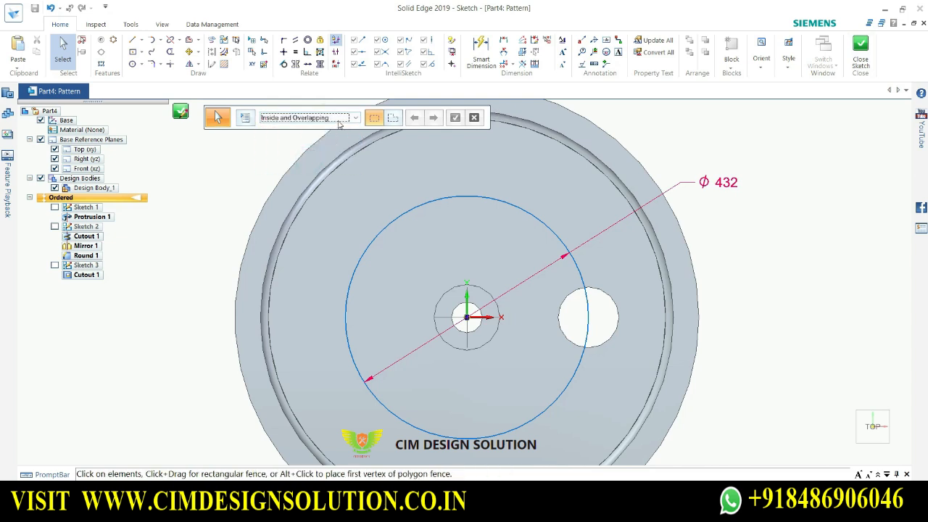
pyautogui.click(334, 117)
pyautogui.click(282, 127)
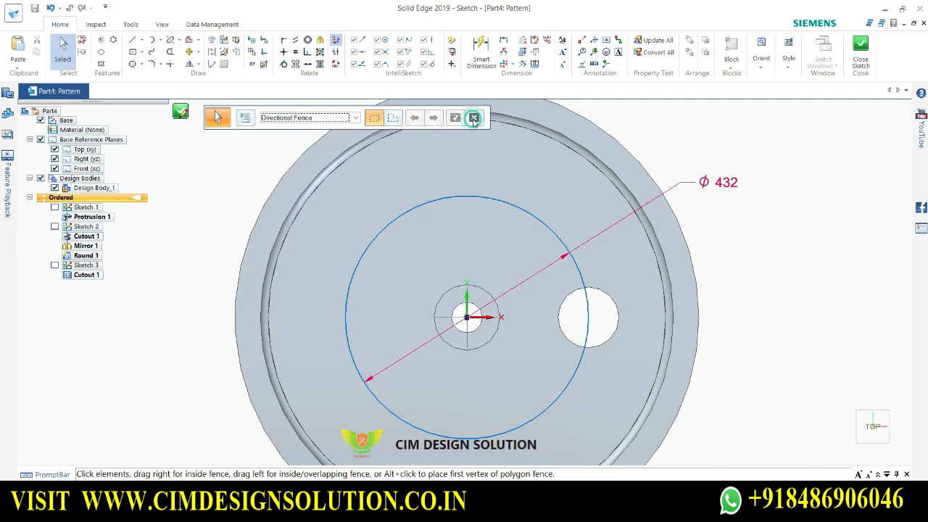
# Close the profile, keep its circle as a separate sketch and cancel the pattern
pyautogui.click(860, 49)
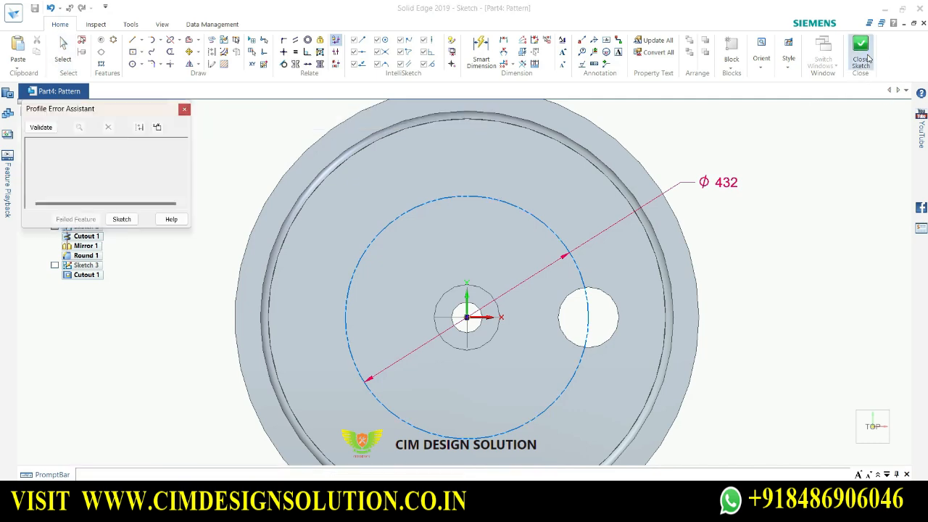
pyautogui.click(121, 219)
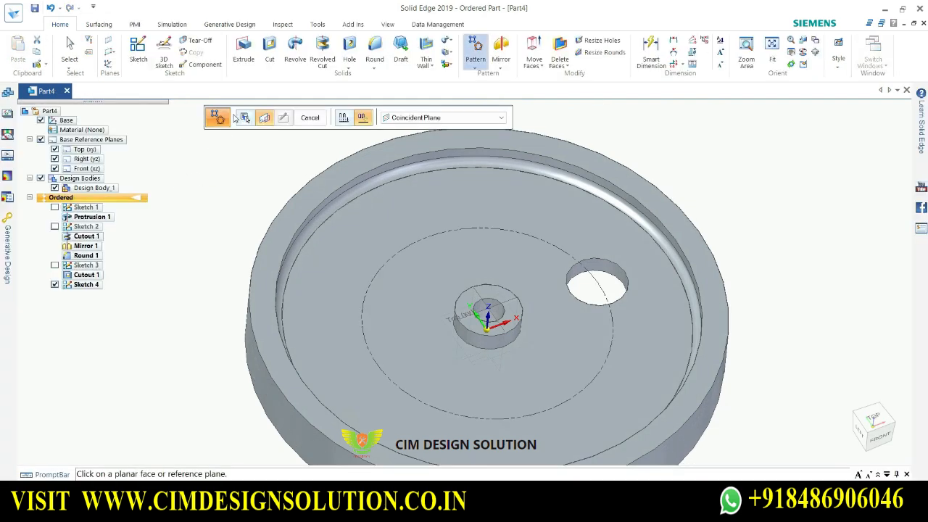
pyautogui.click(301, 119)
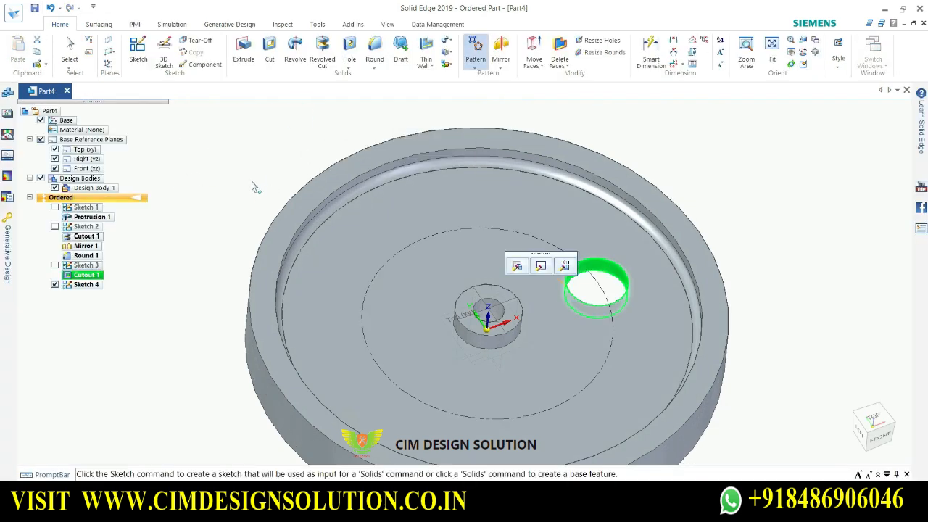
# Delete the leftover pitch circle sketch from the part
pyautogui.click(904, 234)
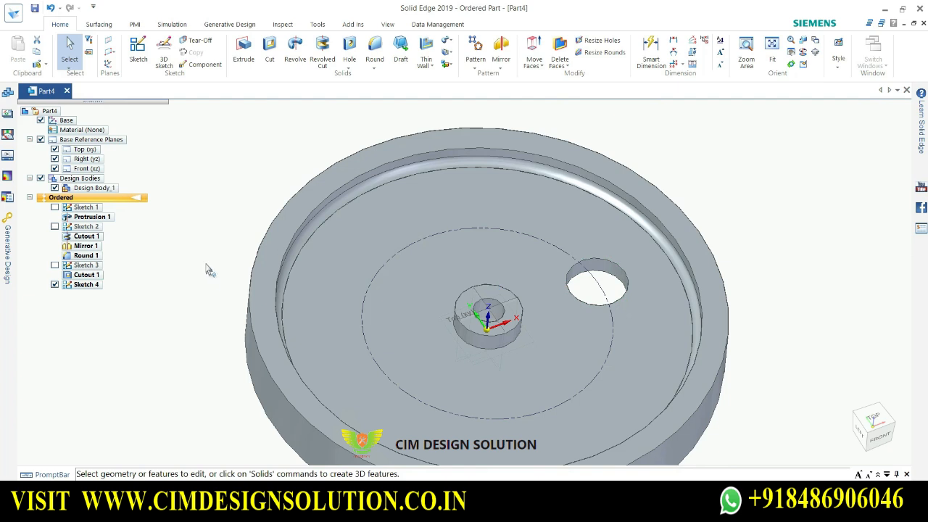
pyautogui.click(395, 252)
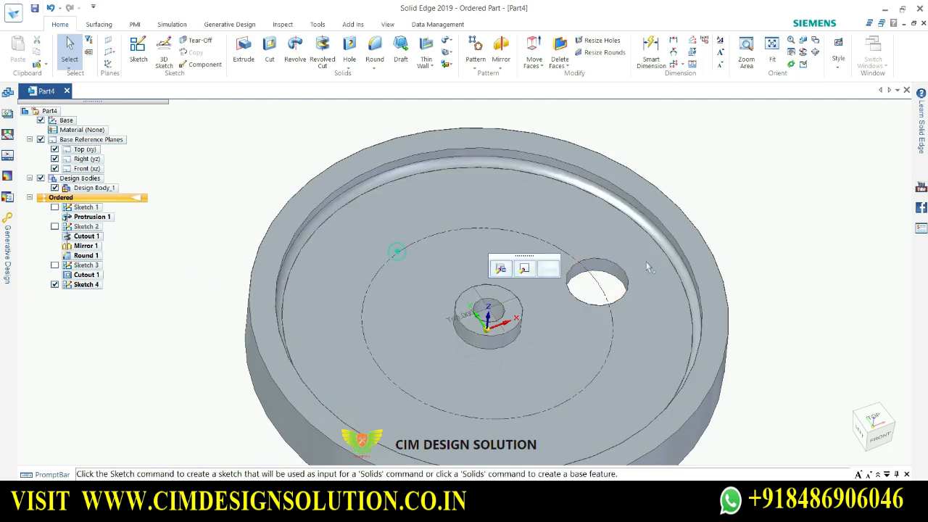
pyautogui.press('Delete')
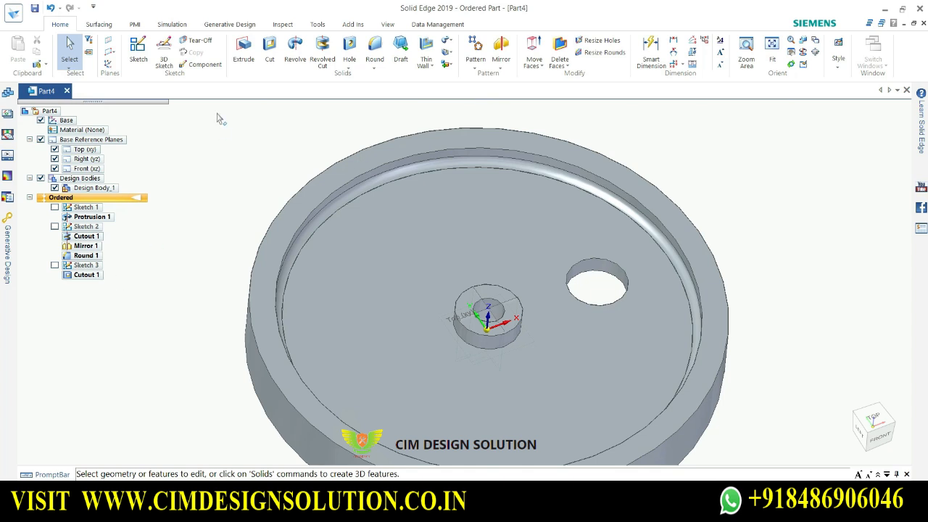
# Start a feature pattern of the Ø108 hole cutout with its profile sketched on the web's upper face
pyautogui.click(476, 67)
pyautogui.click(500, 79)
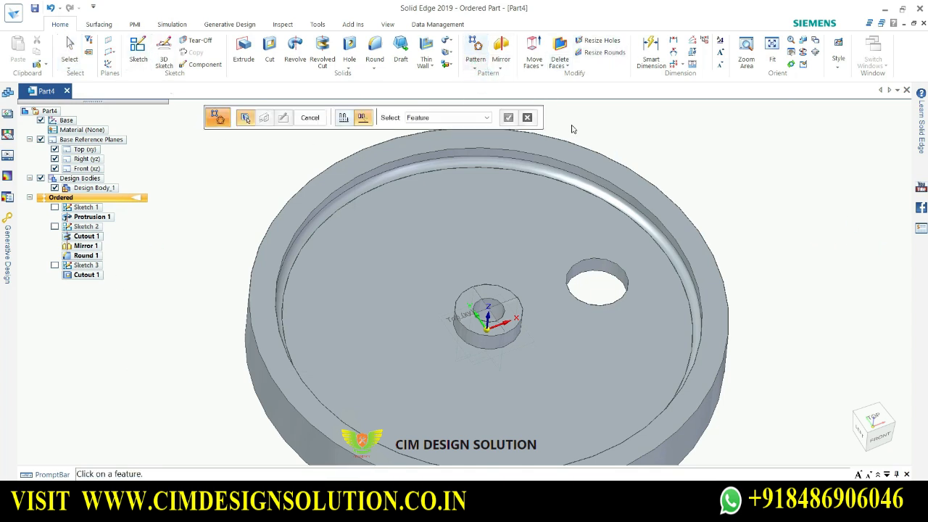
pyautogui.click(608, 272)
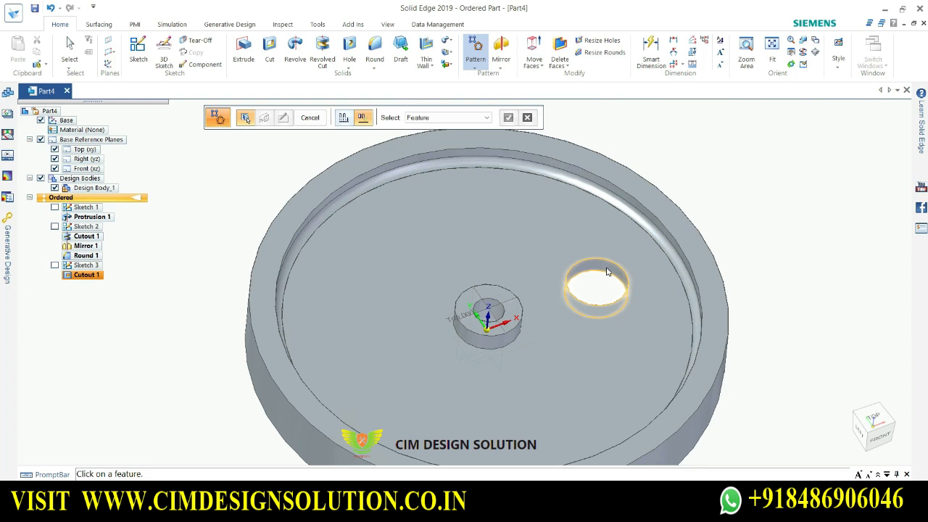
pyautogui.click(88, 274)
pyautogui.click(507, 119)
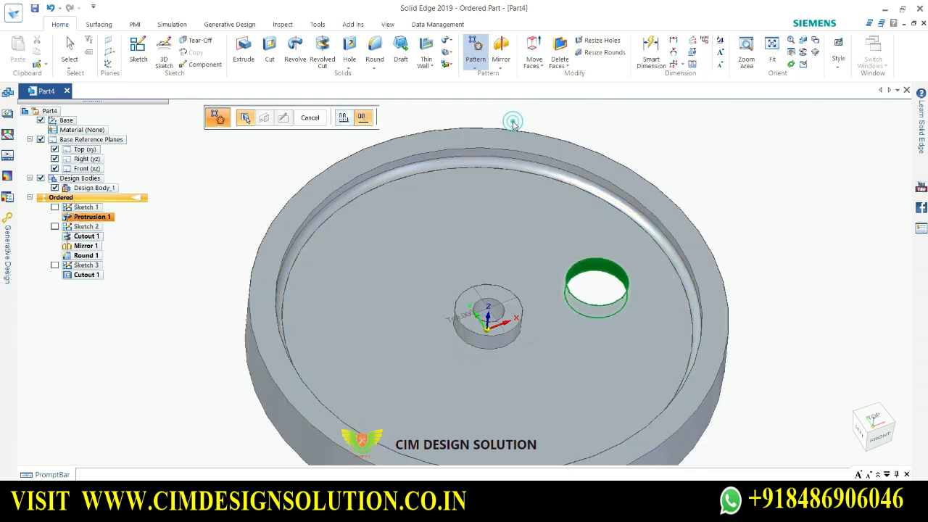
pyautogui.click(481, 184)
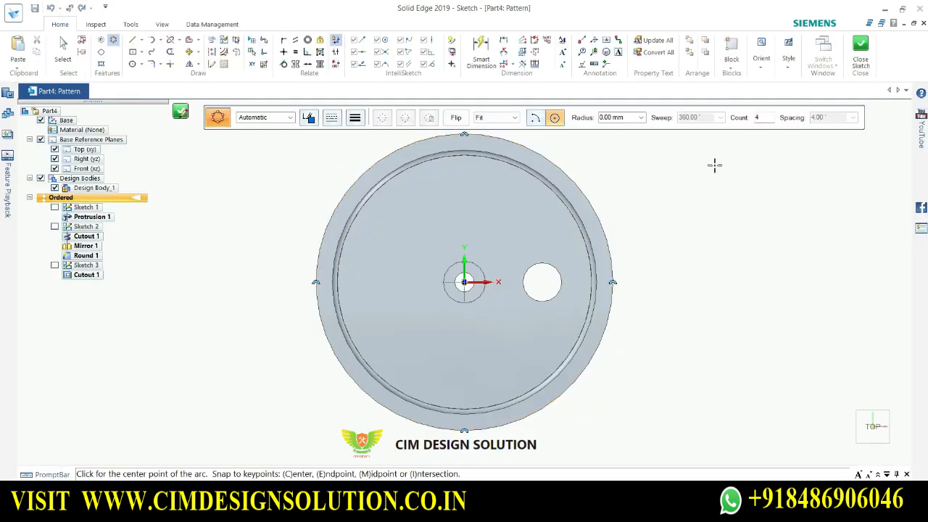
# Set the circular pattern's count to 4 and place its centre at the hub's centre
pyautogui.doubleClick(754, 120)
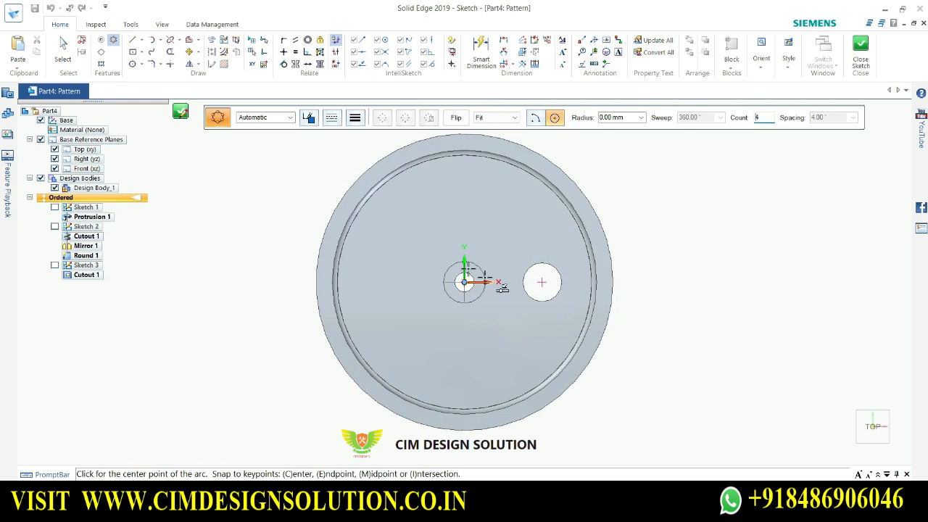
pyautogui.scroll(4, 465, 268)
pyautogui.scroll(3, 464, 268)
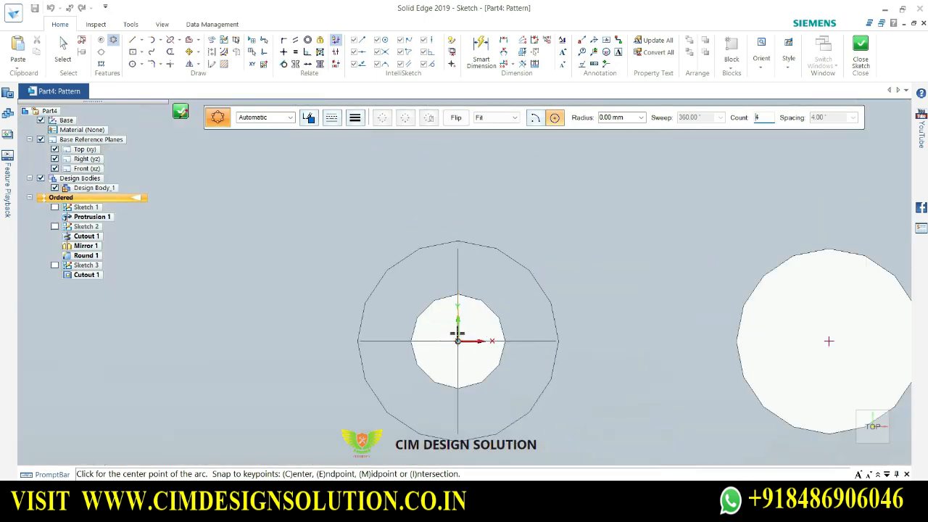
pyautogui.click(457, 341)
pyautogui.scroll(2, 453, 358)
pyautogui.scroll(-7, 481, 366)
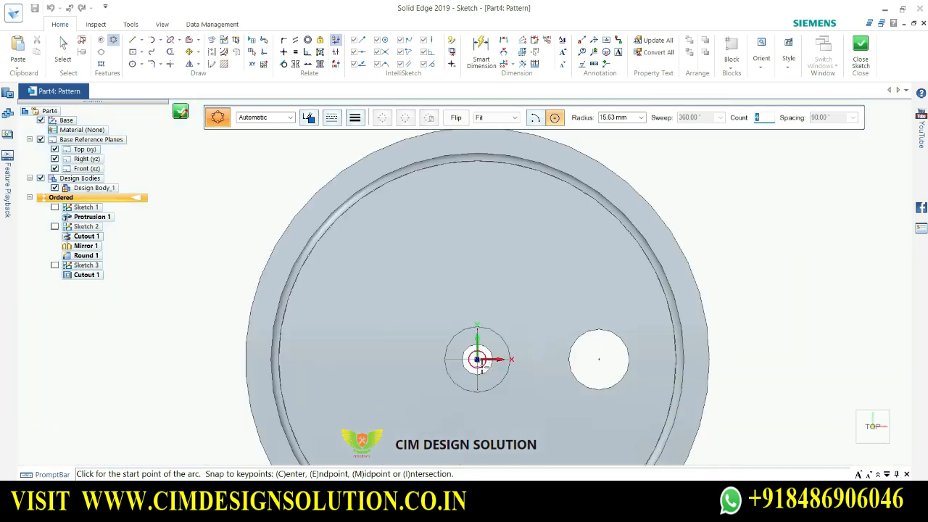
# Pass the pattern circle through the Ø108 hole's centre at 216 mm radius, close the profile and finish the pattern
pyautogui.scroll(1, 611, 380)
pyautogui.scroll(2, 610, 382)
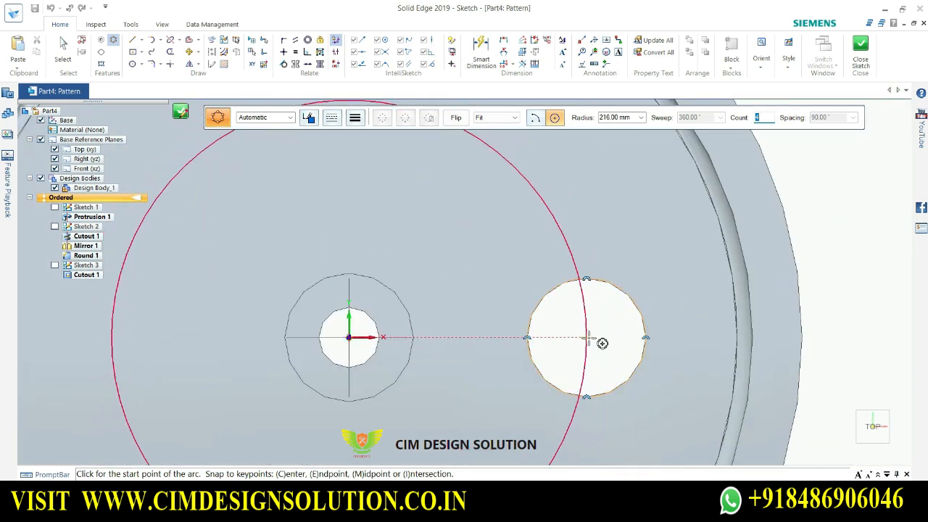
pyautogui.click(587, 337)
pyautogui.scroll(-1, 592, 327)
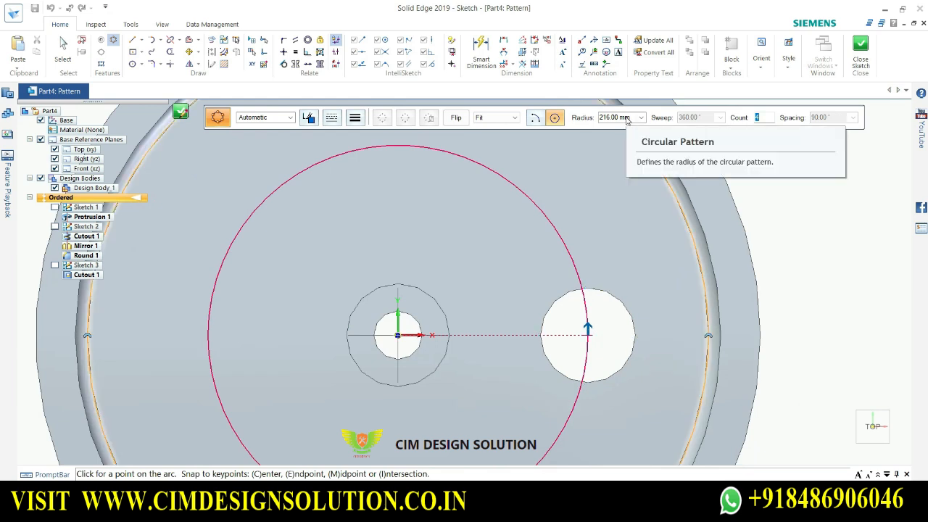
pyautogui.click(615, 215)
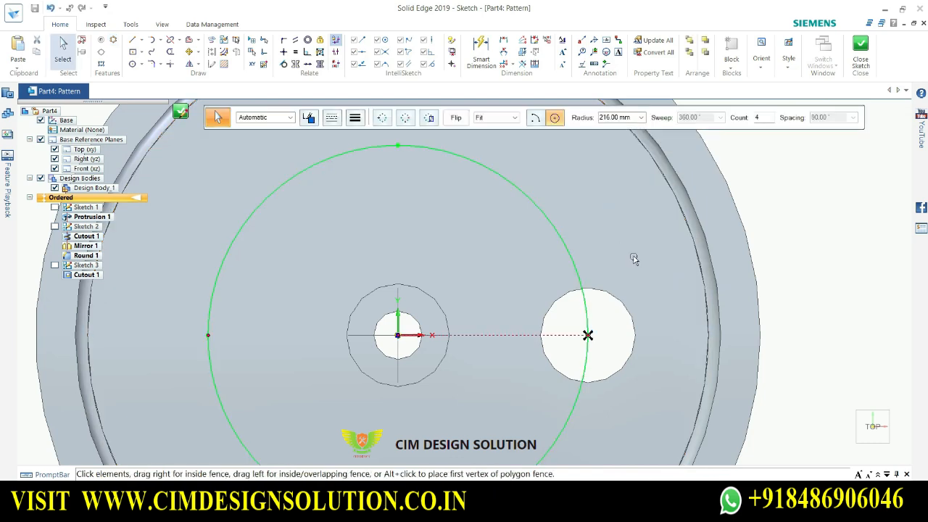
pyautogui.click(861, 47)
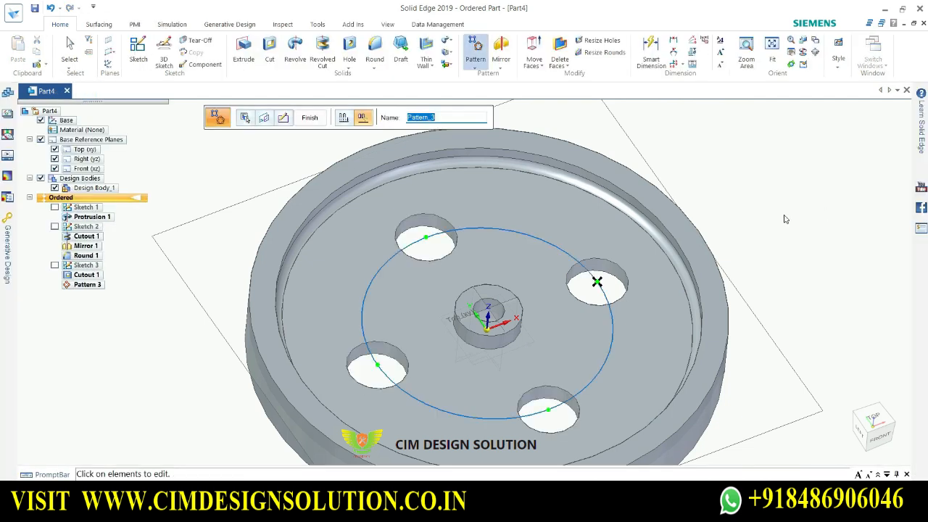
pyautogui.click(311, 117)
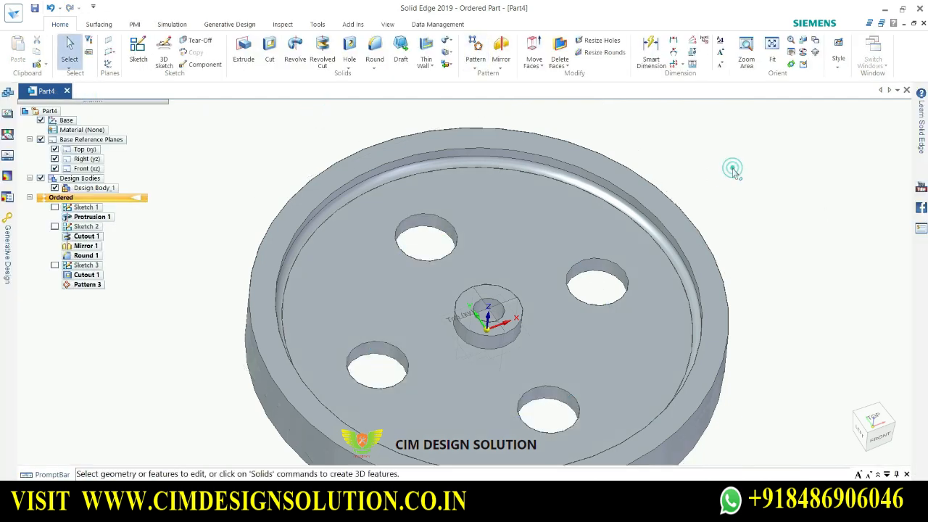
# Examine the bore and keyway dimensions in the flywheel reference drawing and compare them with the modelled hub
pyautogui.click(884, 10)
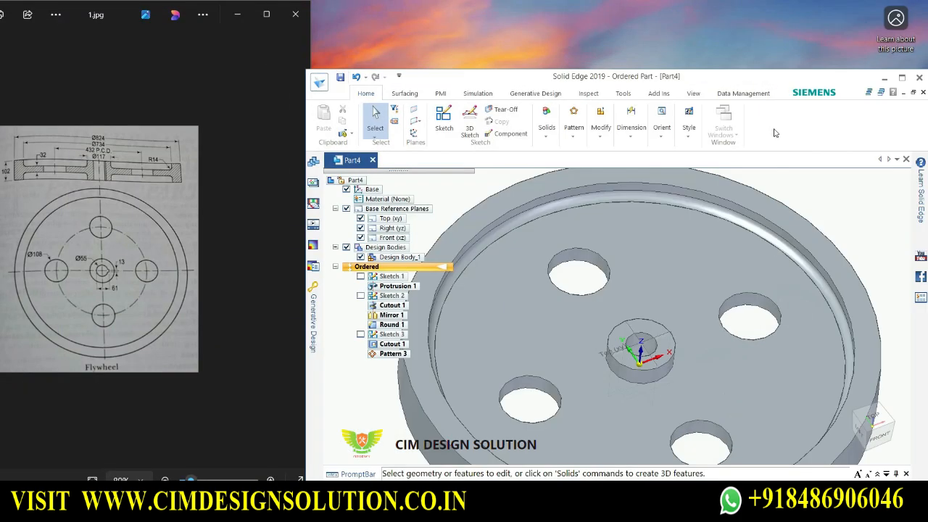
pyautogui.moveTo(709, 58); pyautogui.dragTo(716, 23)
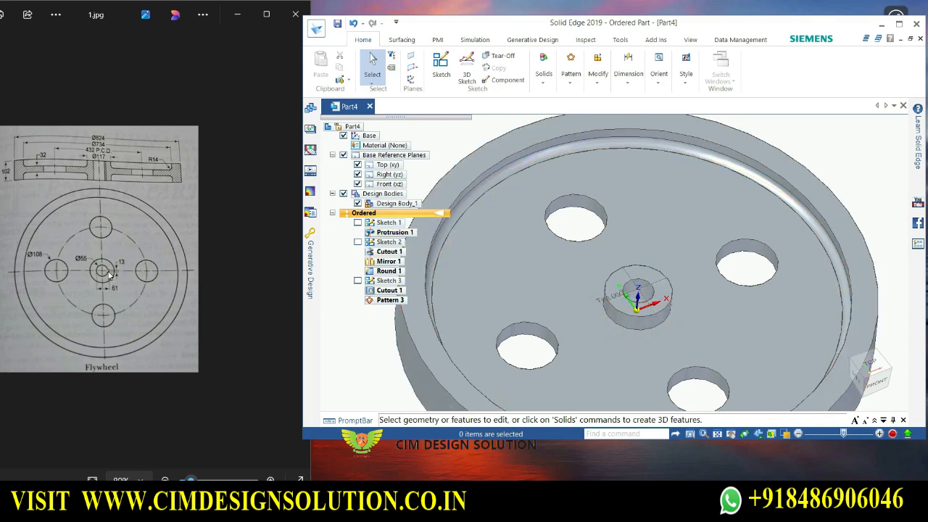
pyautogui.scroll(4, 109, 272)
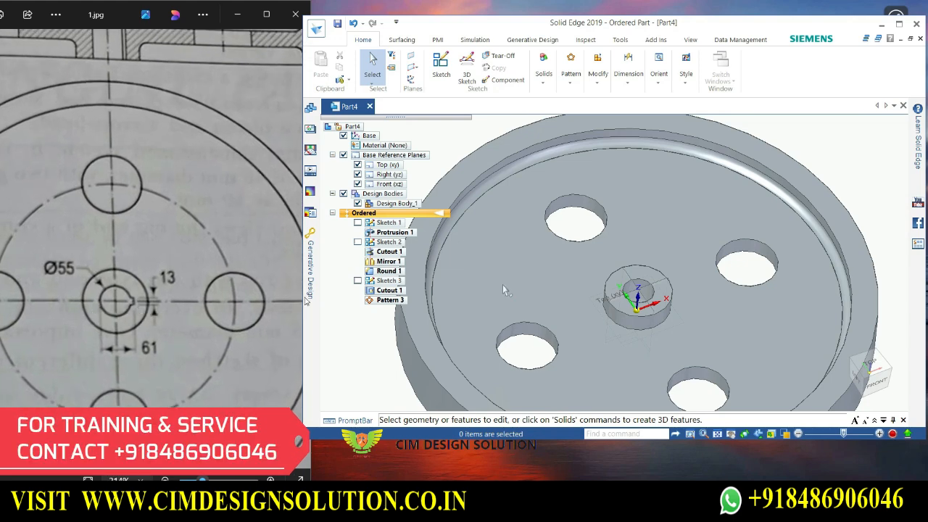
pyautogui.scroll(2, 659, 271)
pyautogui.scroll(-4, 694, 302)
pyautogui.scroll(5, 668, 286)
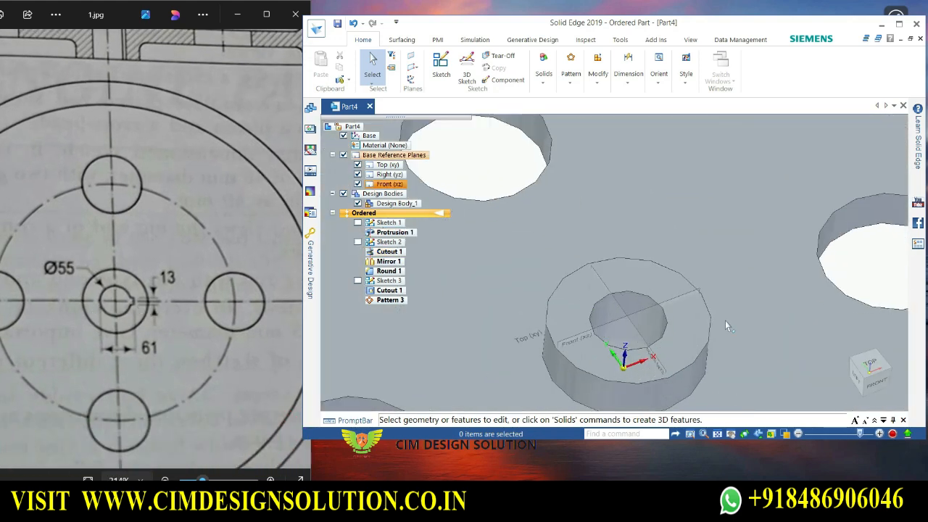
pyautogui.scroll(4, 724, 322)
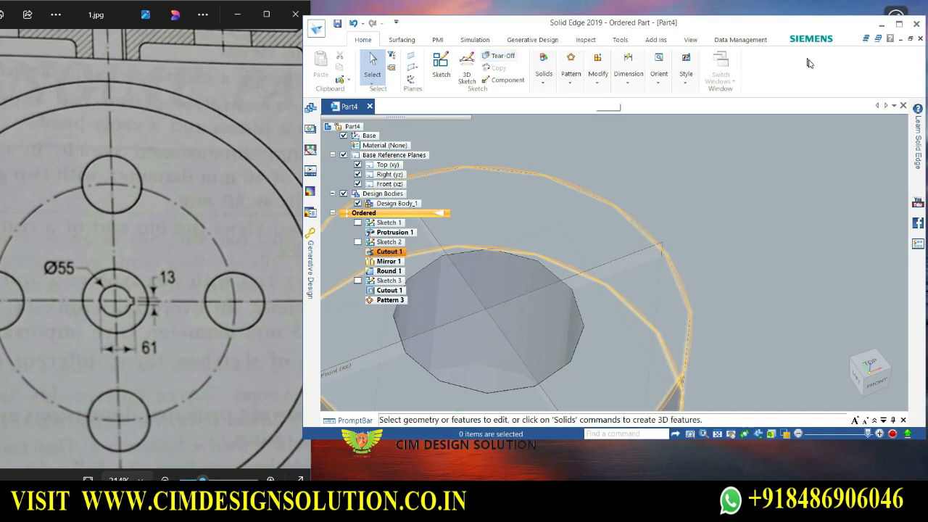
pyautogui.click(899, 24)
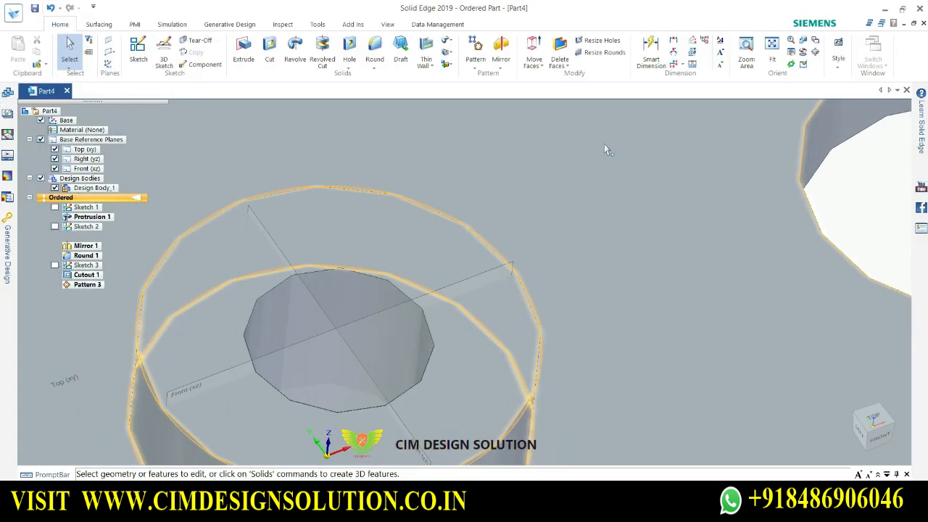
# Start a Cut with its profile sketched on a coincident plane on the hub's upper annular face
pyautogui.click(270, 52)
pyautogui.scroll(4, 442, 201)
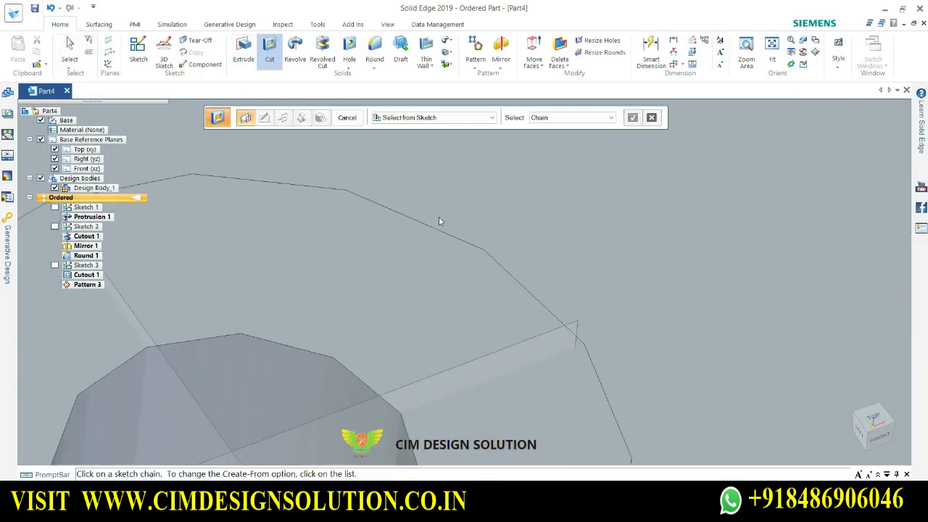
pyautogui.scroll(-5, 438, 221)
pyautogui.click(433, 117)
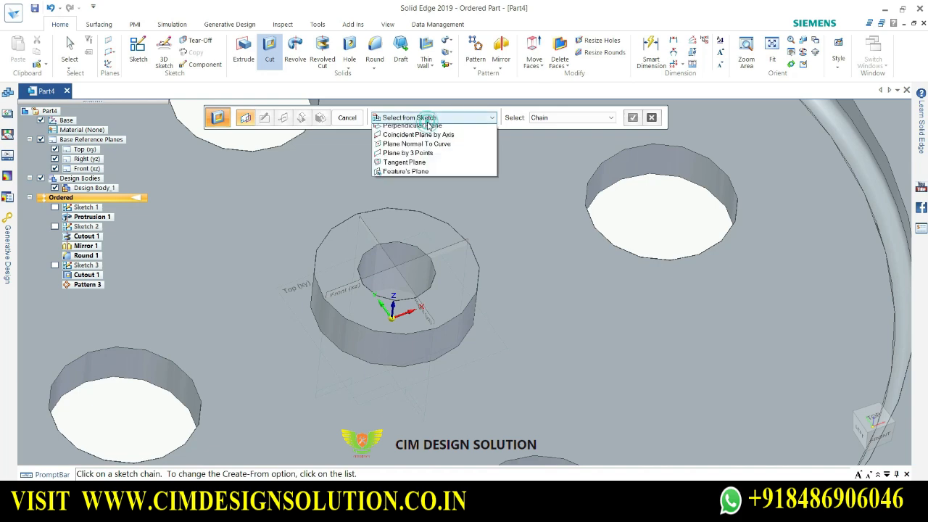
pyautogui.click(424, 136)
pyautogui.scroll(2, 431, 240)
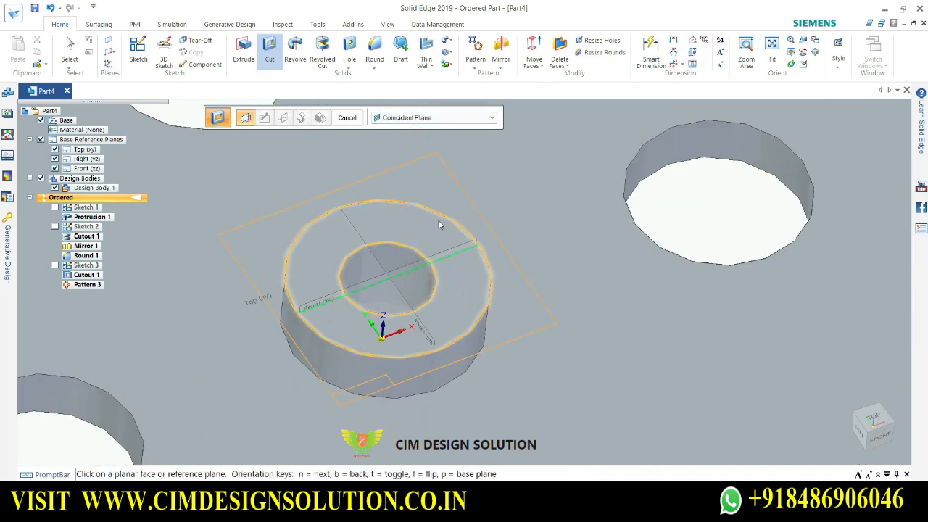
pyautogui.click(442, 225)
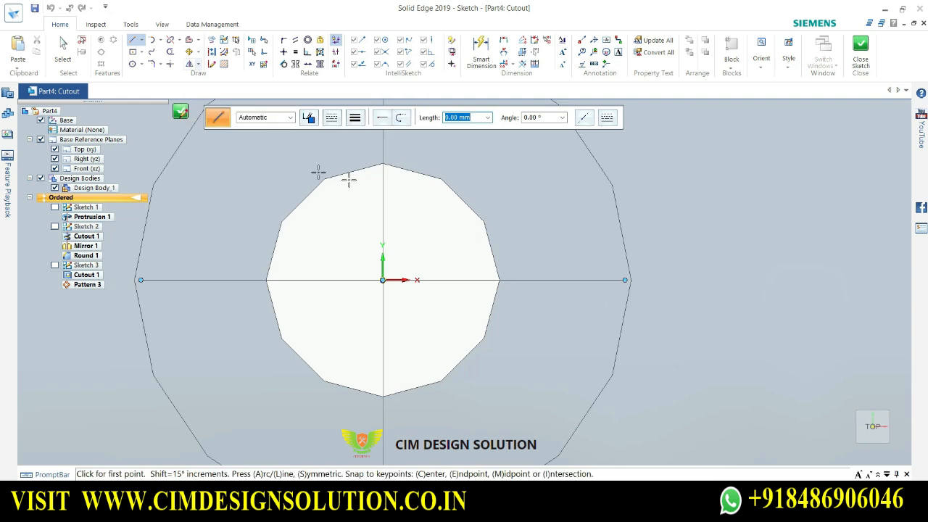
# Project the hub's bore edge into the cutout sketch as a single wireframe element, without offset
pyautogui.click(213, 43)
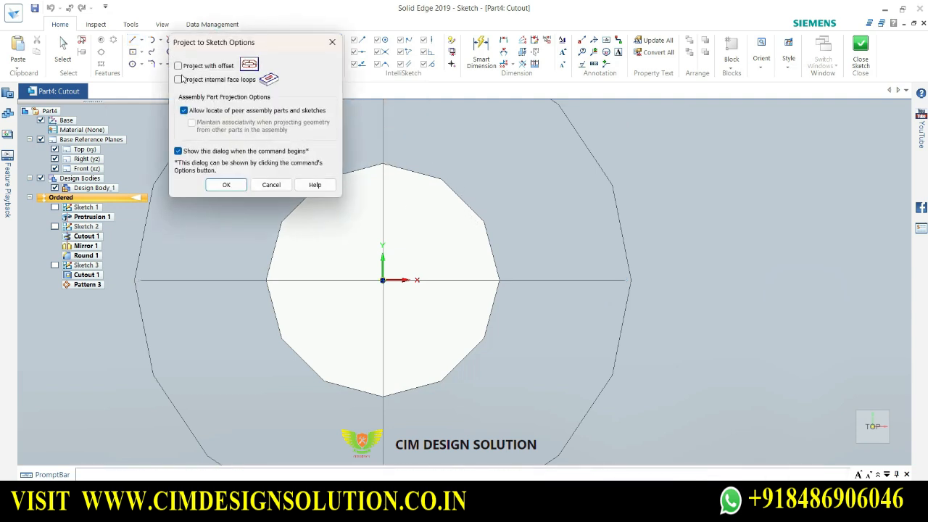
pyautogui.click(432, 178)
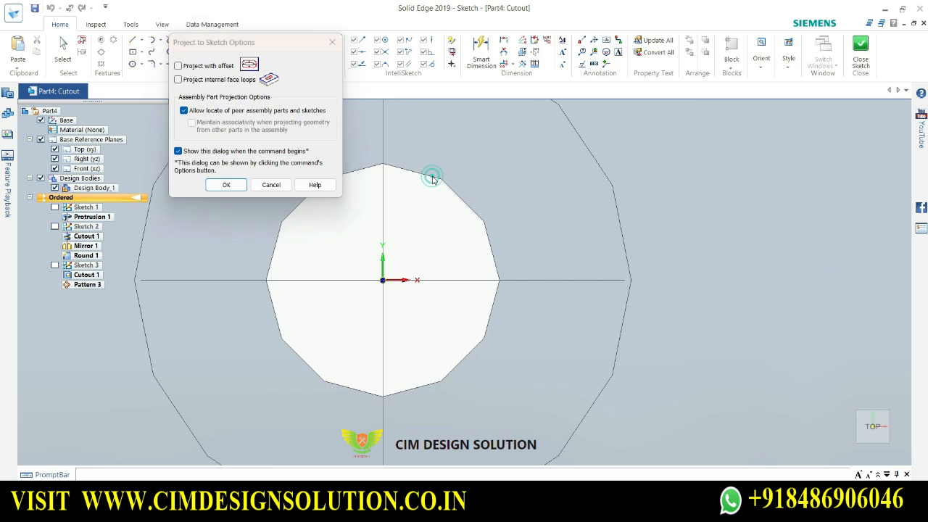
pyautogui.click(269, 185)
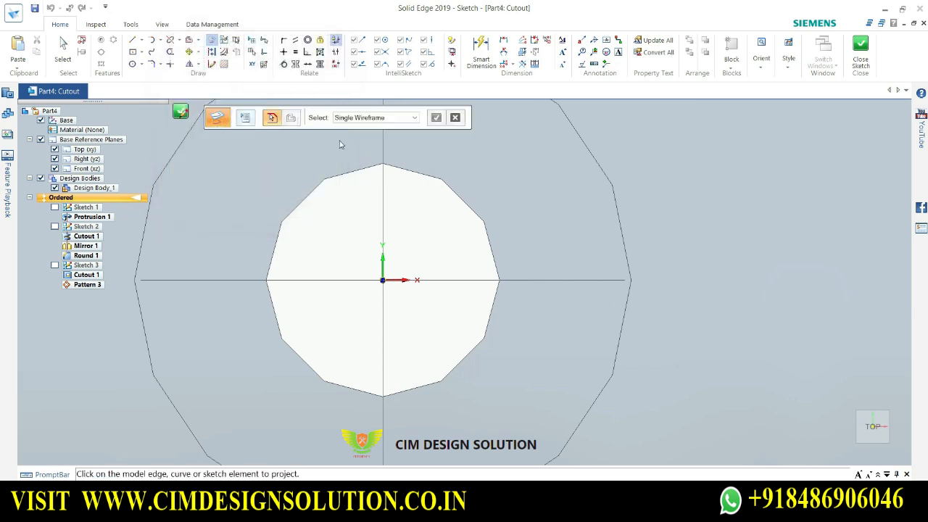
pyautogui.click(449, 189)
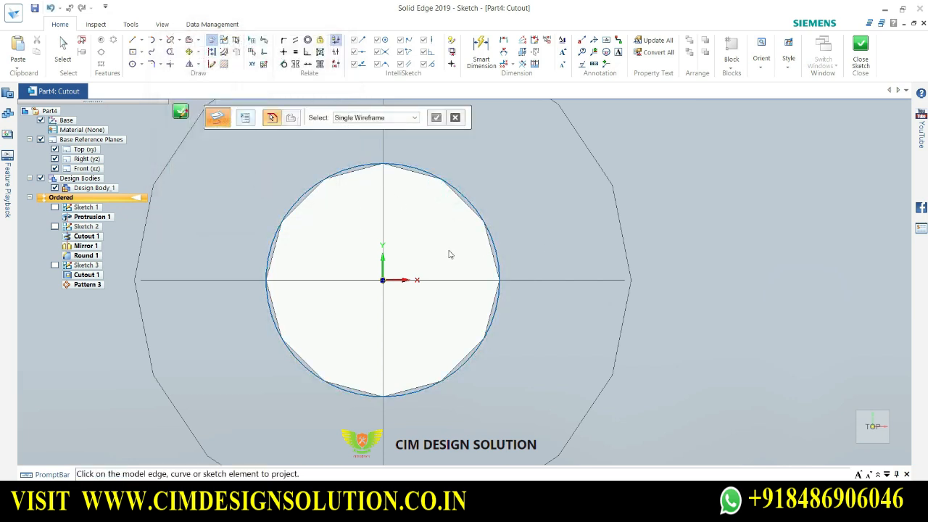
pyautogui.click(435, 118)
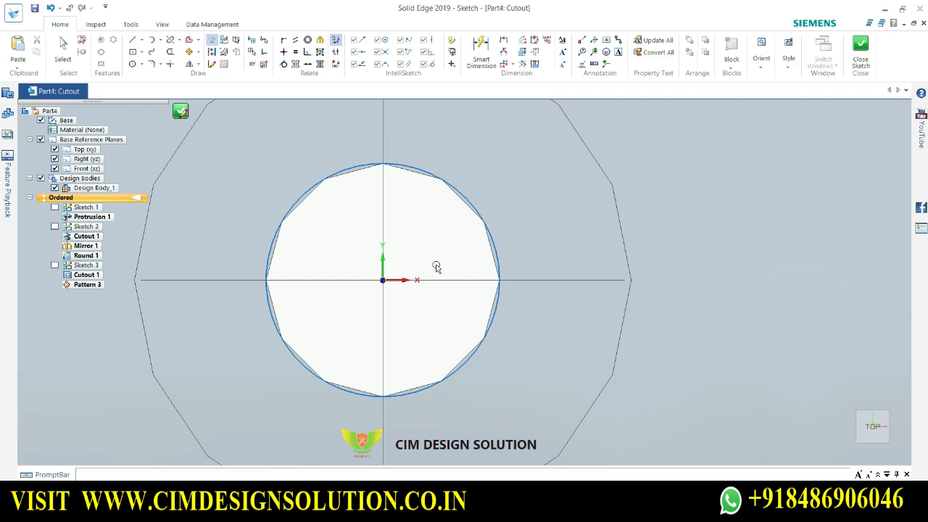
# Sketch a 13 mm vertical line at -90° outside the bore circle, crossing the horizontal axis on the positive X side
pyautogui.click(134, 40)
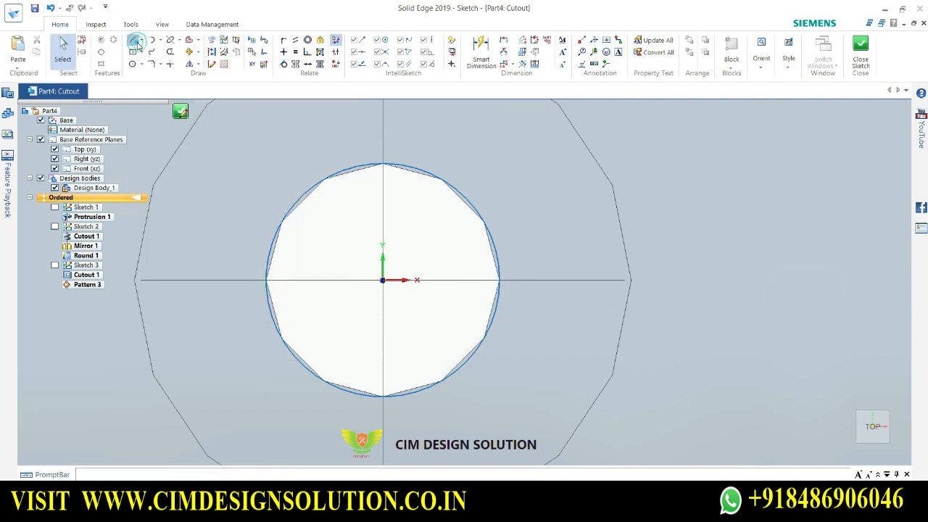
pyautogui.scroll(2, 499, 247)
pyautogui.click(563, 248)
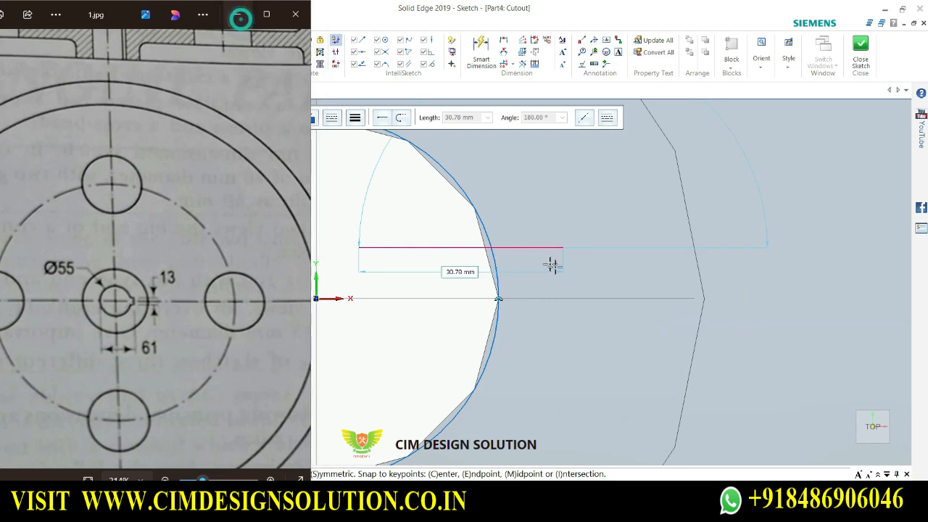
pyautogui.click(238, 16)
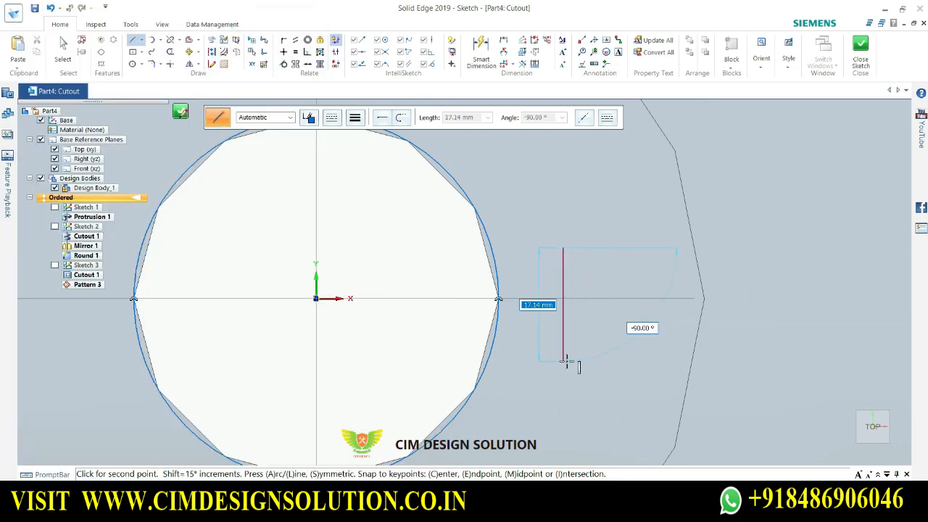
pyautogui.write('13')
pyautogui.press('Tab')
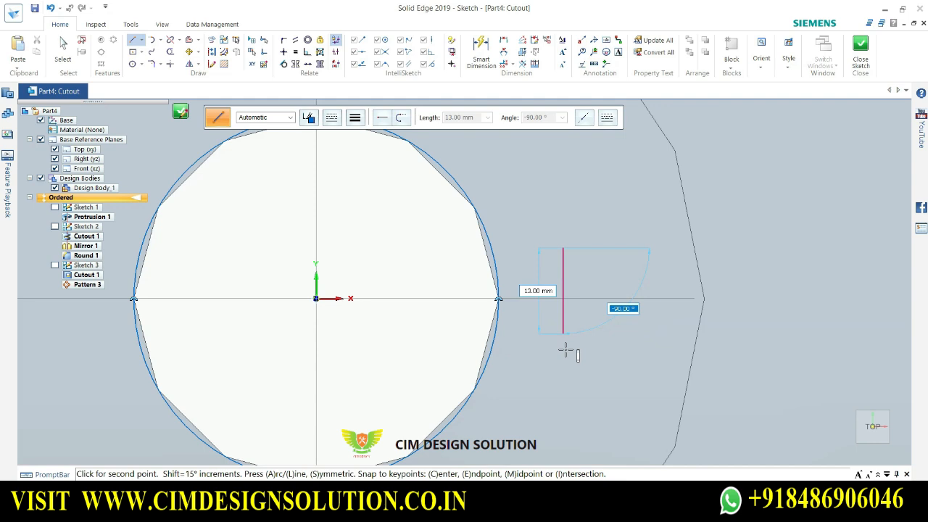
pyautogui.click(565, 350)
pyautogui.press('Escape')
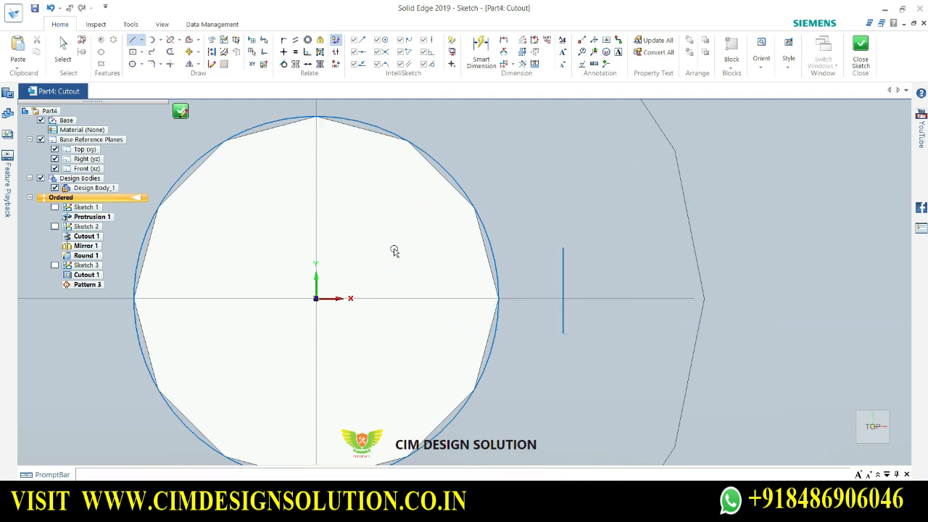
pyautogui.press('Escape')
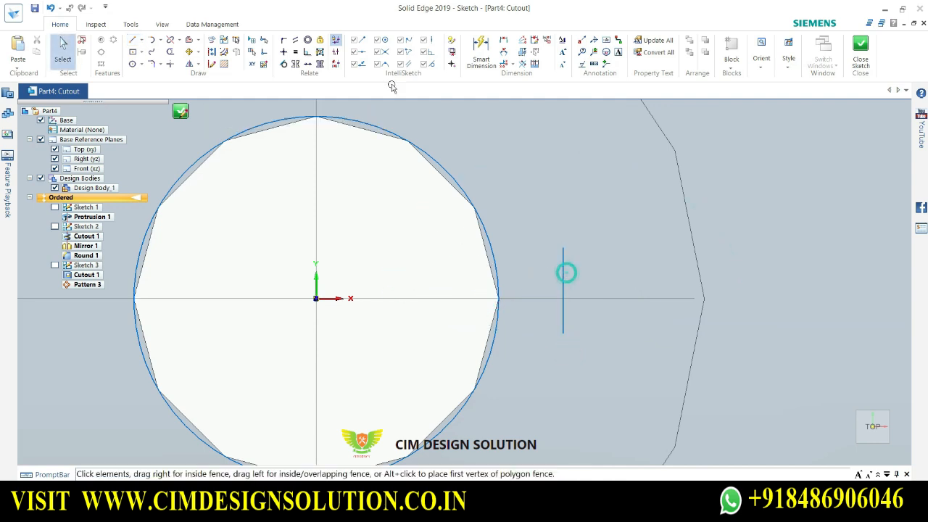
# Try to align the 13 mm line with the sketch's horizontal axis using a Horizontal/Vertical relation
pyautogui.click(563, 275)
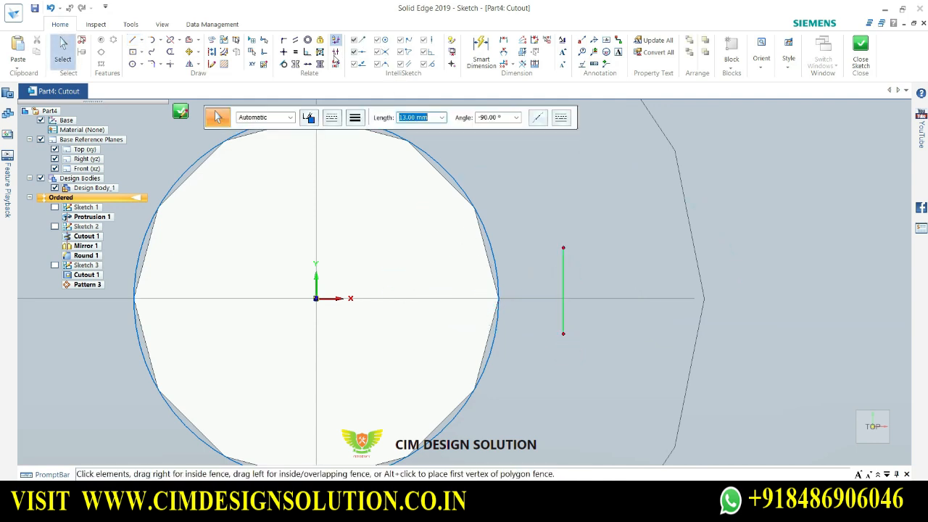
pyautogui.click(283, 52)
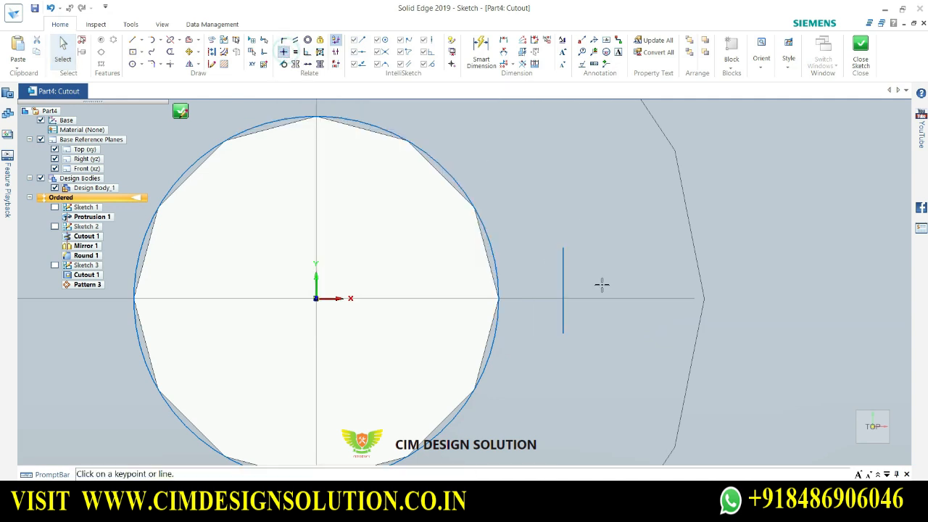
pyautogui.click(564, 257)
pyautogui.click(536, 281)
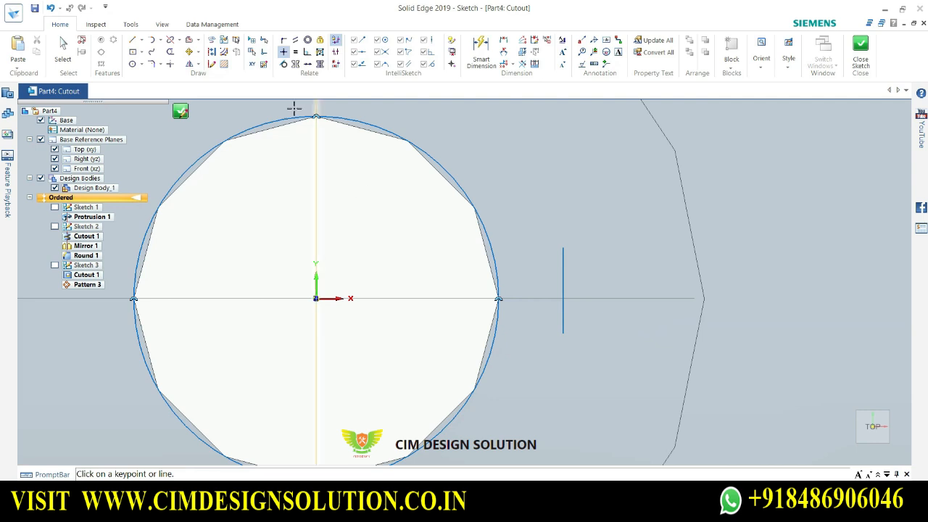
pyautogui.click(283, 52)
pyautogui.click(284, 53)
pyautogui.press('Escape')
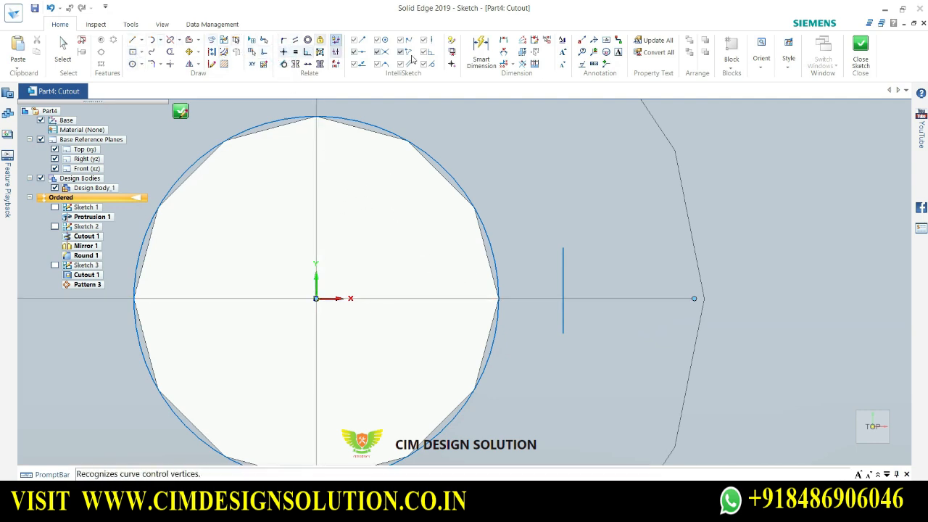
# Dimension the horizontal distance from the bore centre to the 13 mm line and compare it with the keyway in the reference drawing
pyautogui.click(472, 58)
pyautogui.click(316, 298)
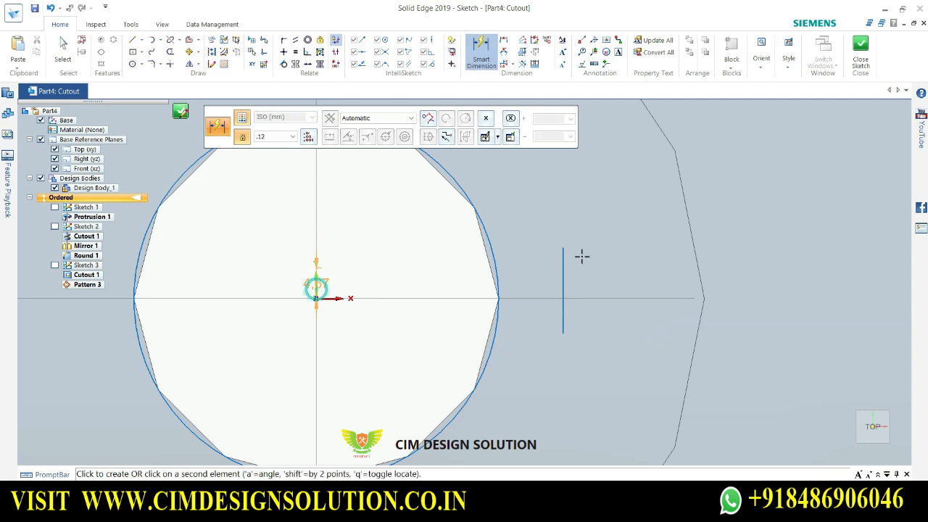
pyautogui.click(561, 270)
pyautogui.click(507, 177)
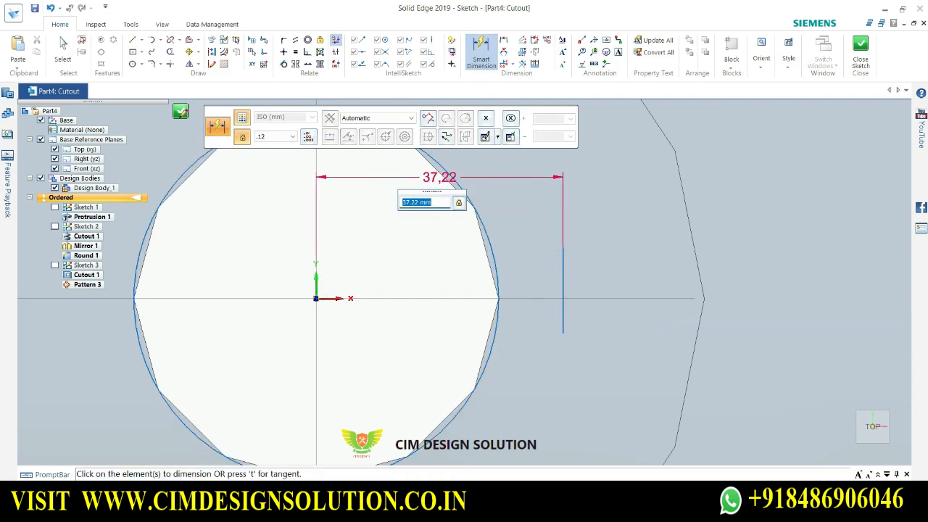
pyautogui.hotkey('alt', 'Tab')
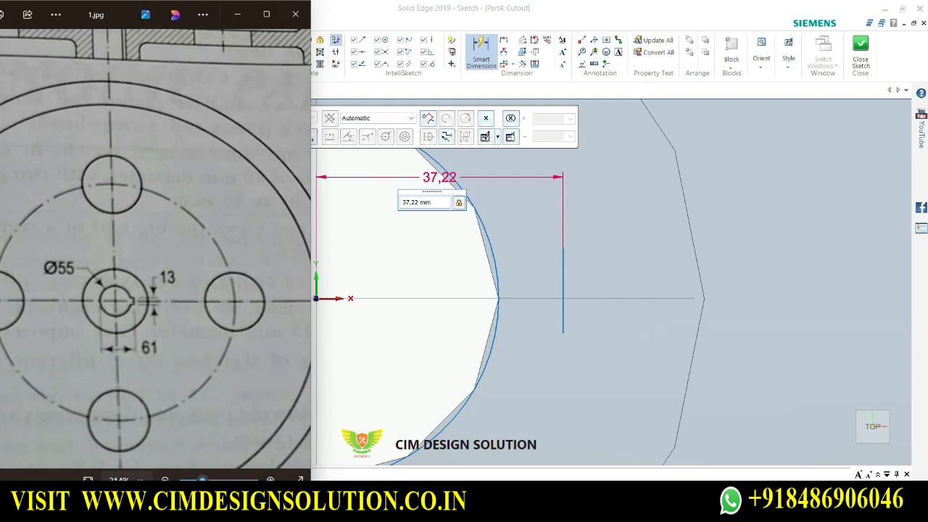
pyautogui.hotkey('alt', 'Tab')
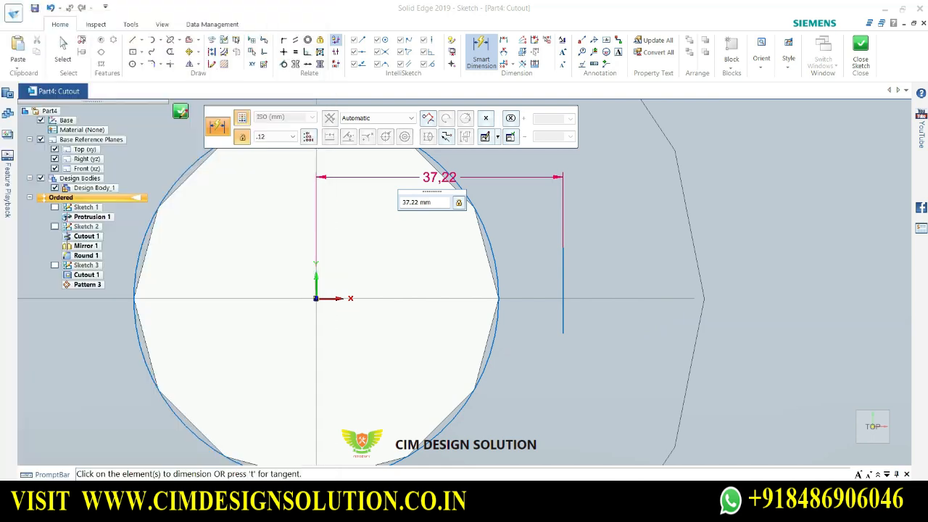
pyautogui.hotkey('alt', 'Tab')
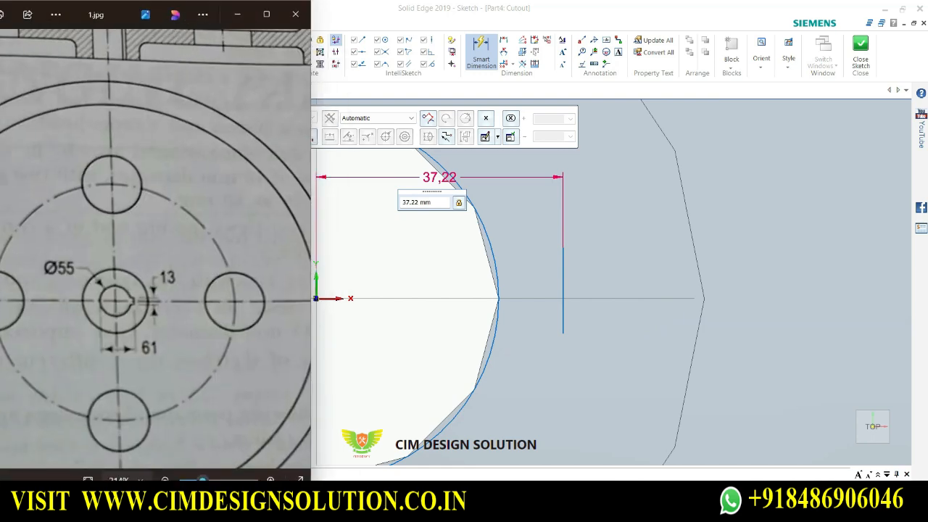
pyautogui.hotkey('alt', 'Tab')
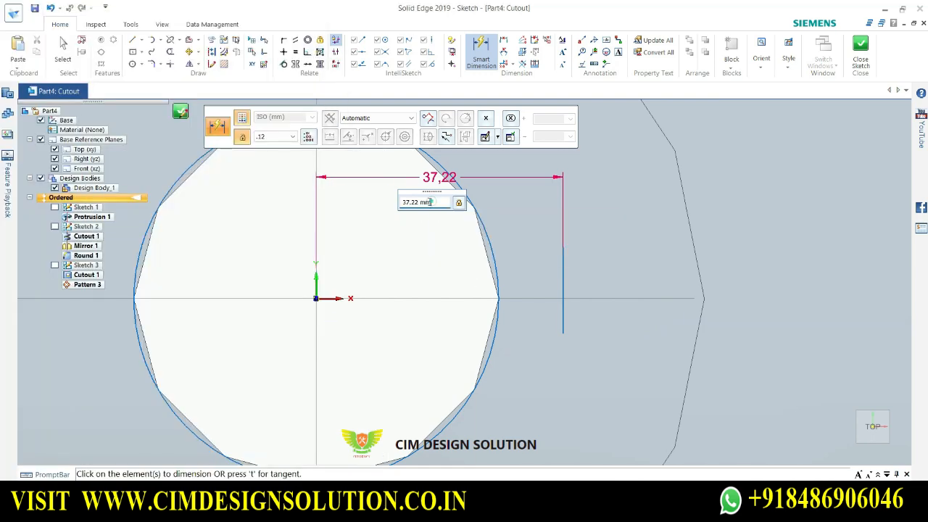
# Delete the horizontal dimension between the bore centre and the 13 mm line
pyautogui.press('Escape')
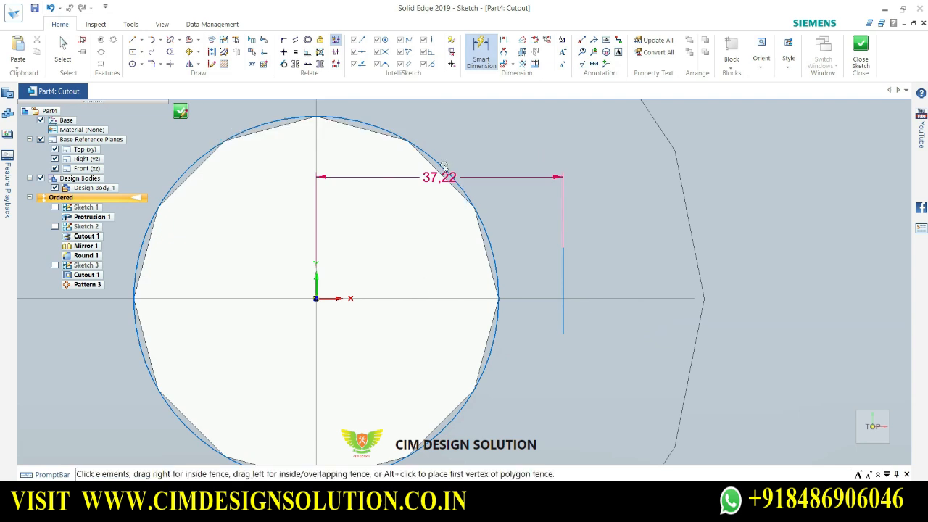
pyautogui.click(425, 175)
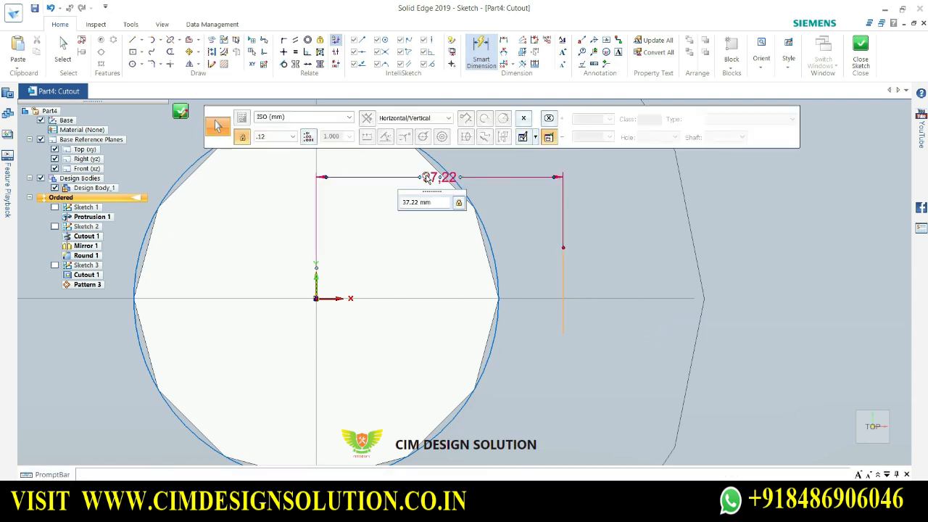
pyautogui.press('Escape')
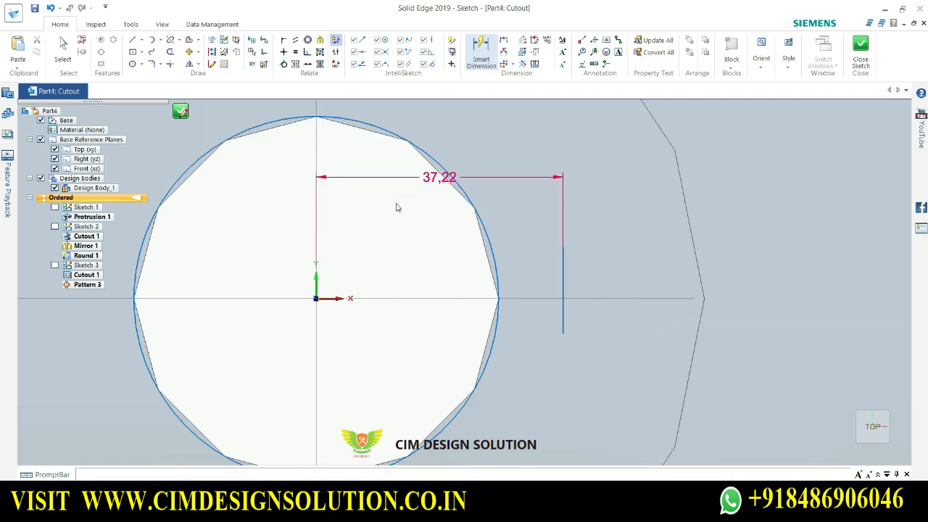
pyautogui.click(412, 179)
pyautogui.click(414, 240)
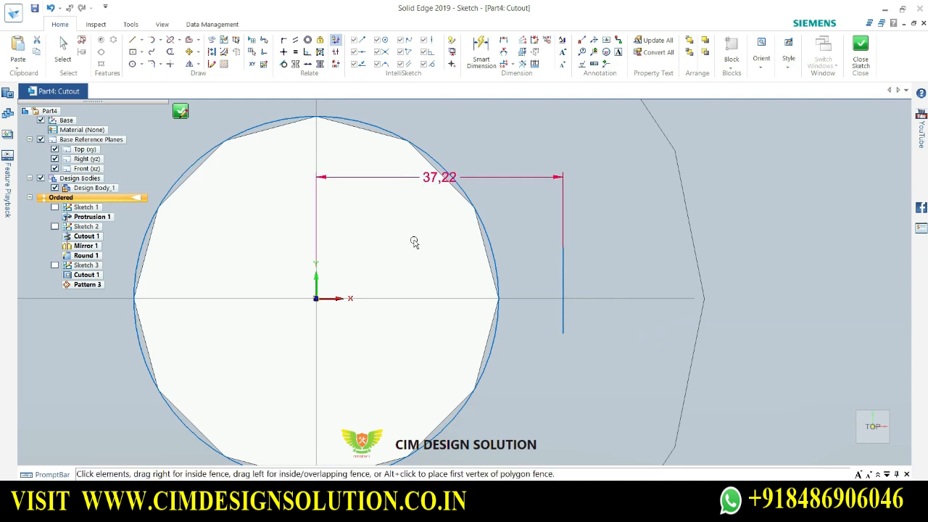
pyautogui.press('Delete')
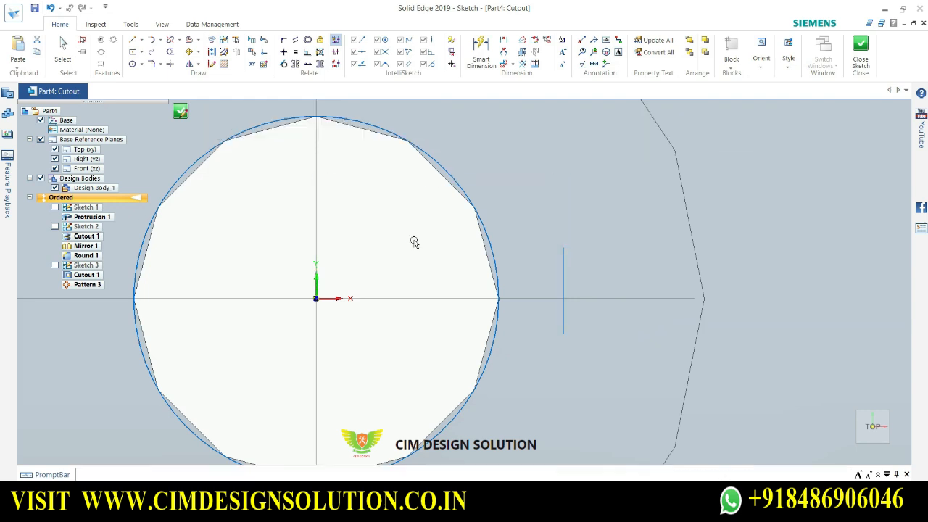
# Dimension the 13 mm line horizontally from the bore circle's centre and set the distance to 61/2 (30.5 mm)
pyautogui.click(480, 43)
pyautogui.scroll(2, 167, 313)
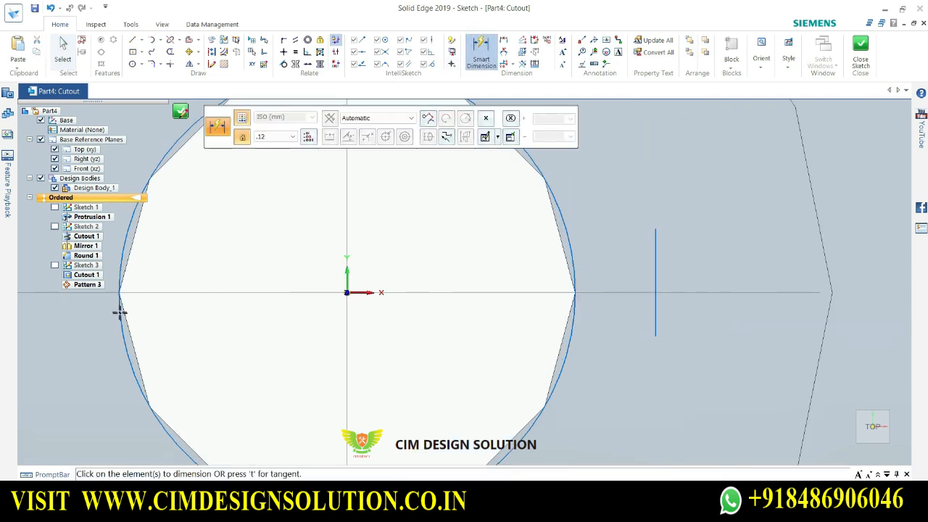
pyautogui.click(120, 292)
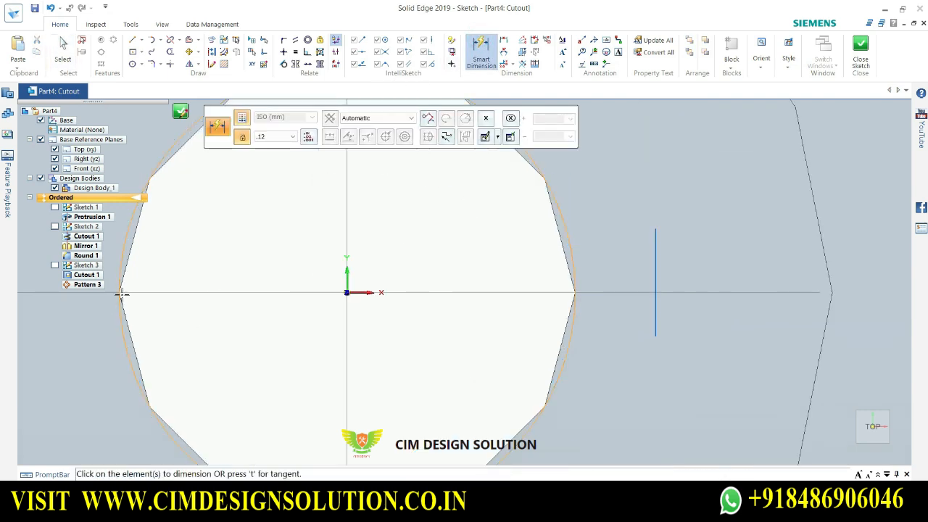
pyautogui.click(655, 260)
pyautogui.scroll(-5, 597, 299)
pyautogui.scroll(3, 569, 200)
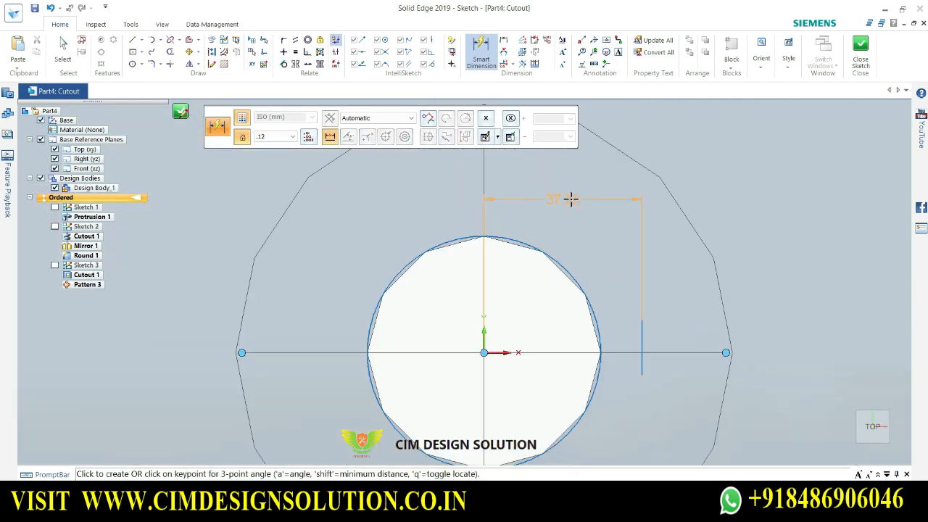
pyautogui.click(567, 203)
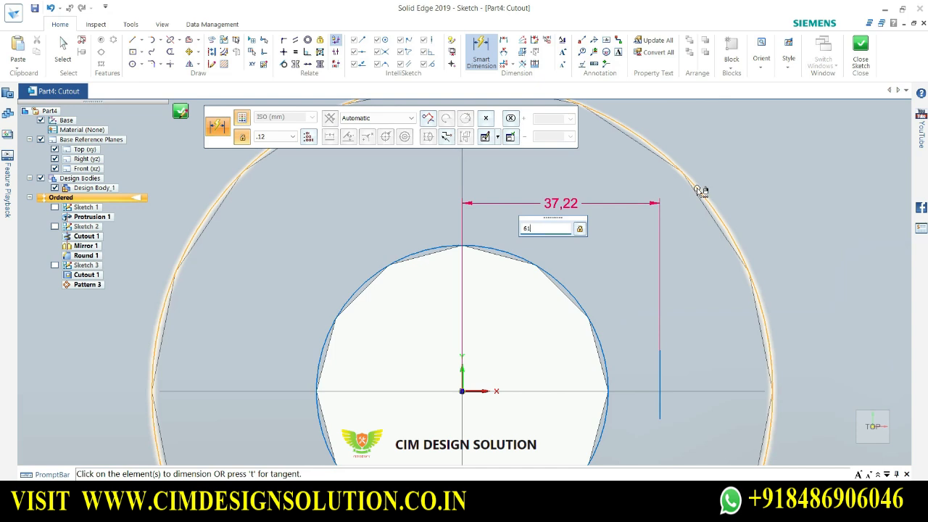
pyautogui.write('61/2')
pyautogui.press('Return')
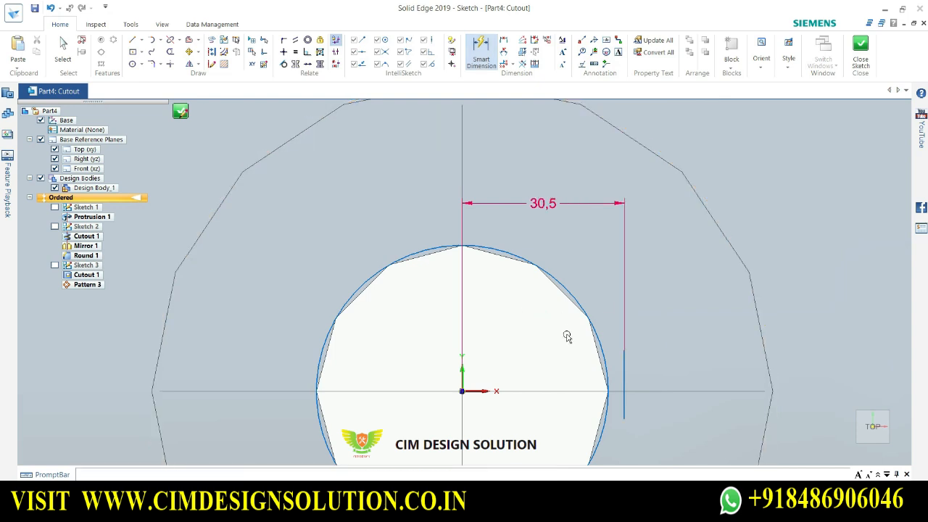
# Check the keyway dimensions around the Ø55 bore in the reference drawing
pyautogui.press('Escape')
pyautogui.hotkey('alt', 'Tab')
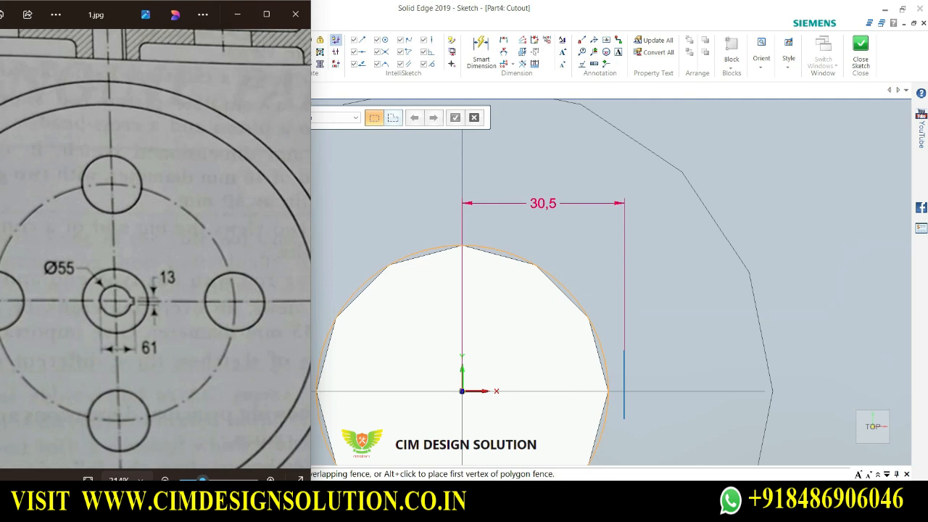
pyautogui.hotkey('alt', 'Tab')
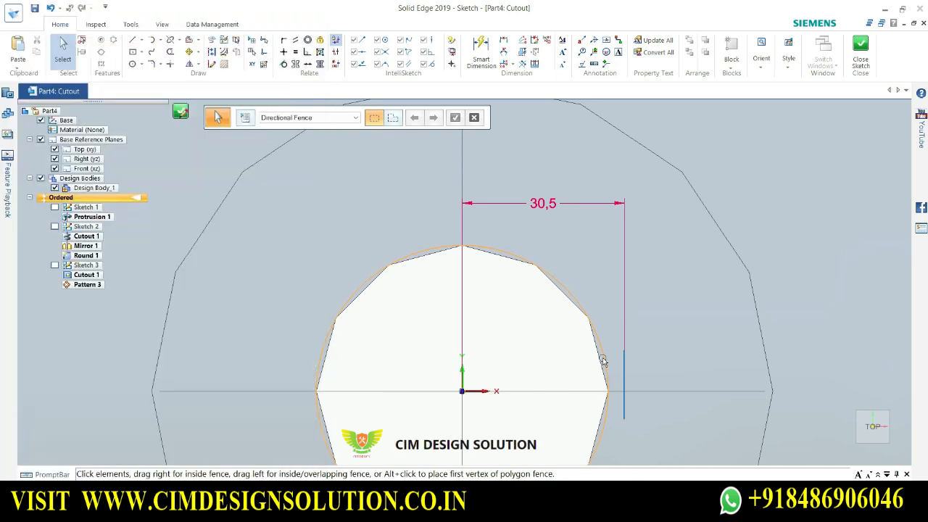
pyautogui.click(486, 56)
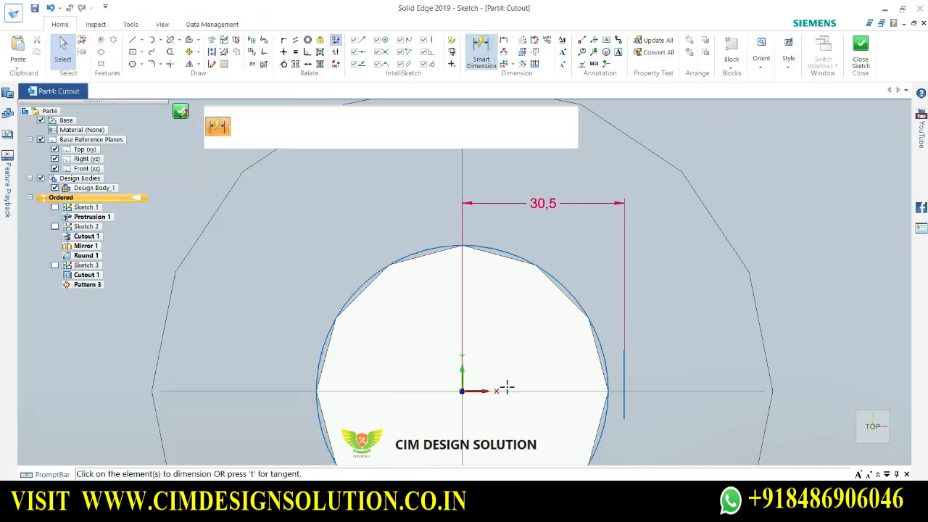
pyautogui.click(461, 376)
pyautogui.click(622, 373)
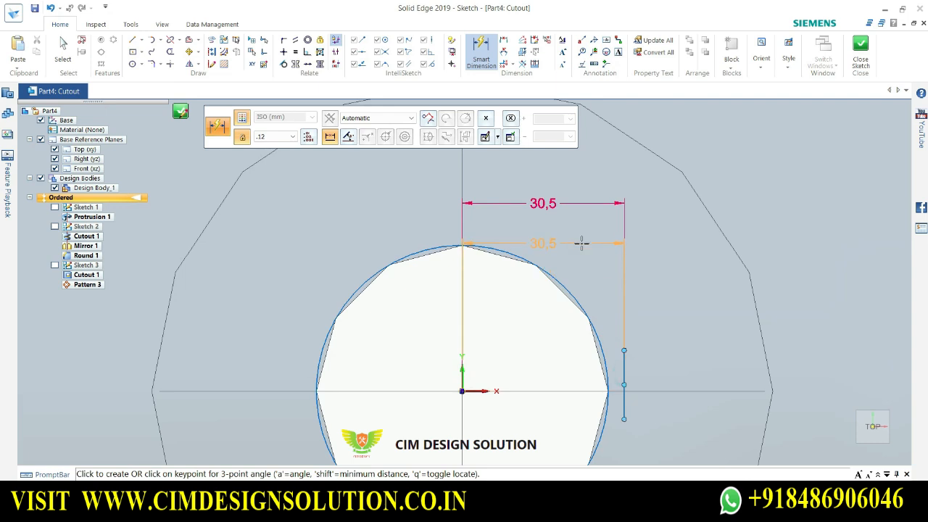
pyautogui.press('Escape')
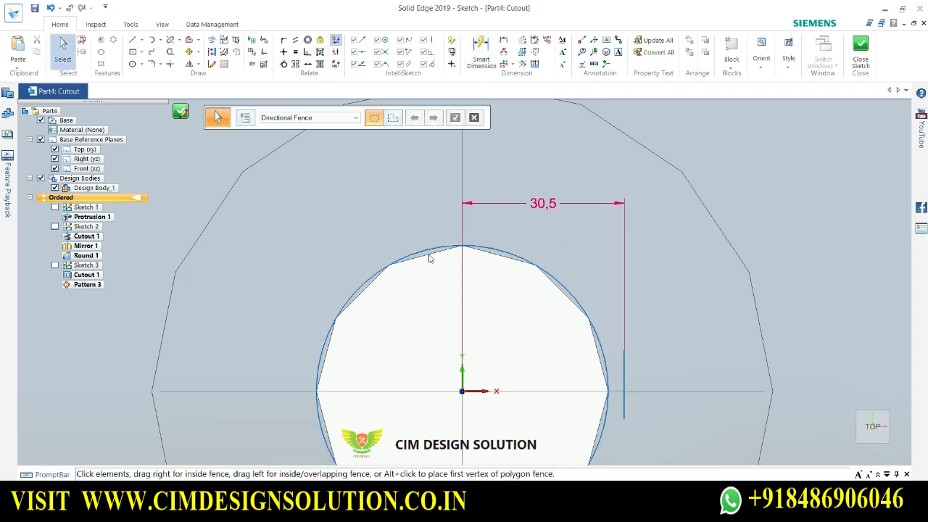
# Switch to Calculator and work out the keyway offset from the bore centre: 61 − 55, then 27.5 + 6
pyautogui.press('XF86Calculator')
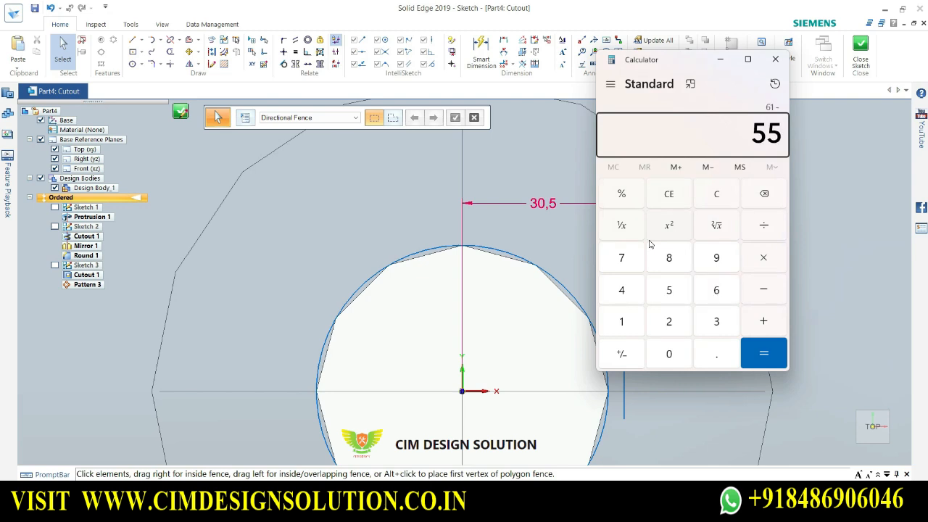
pyautogui.press('Return')
pyautogui.press('Return')
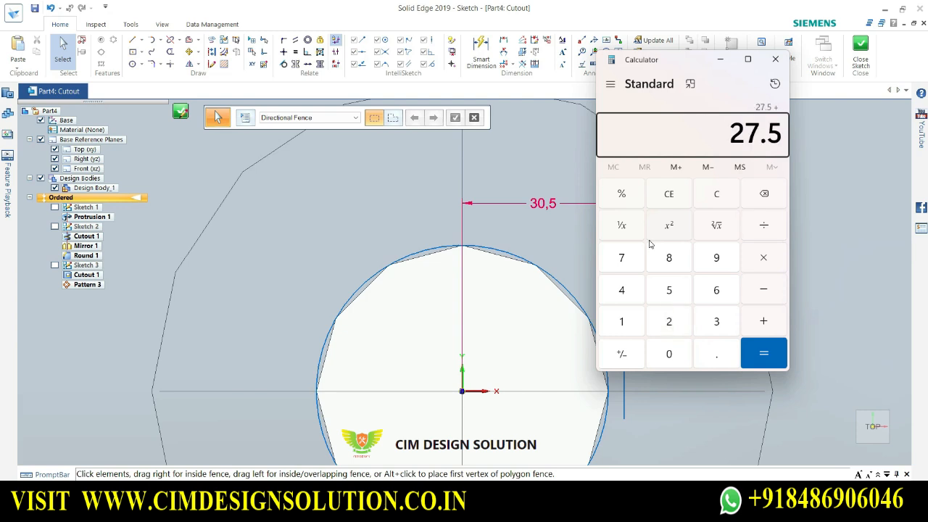
pyautogui.write('6')
pyautogui.press('Return')
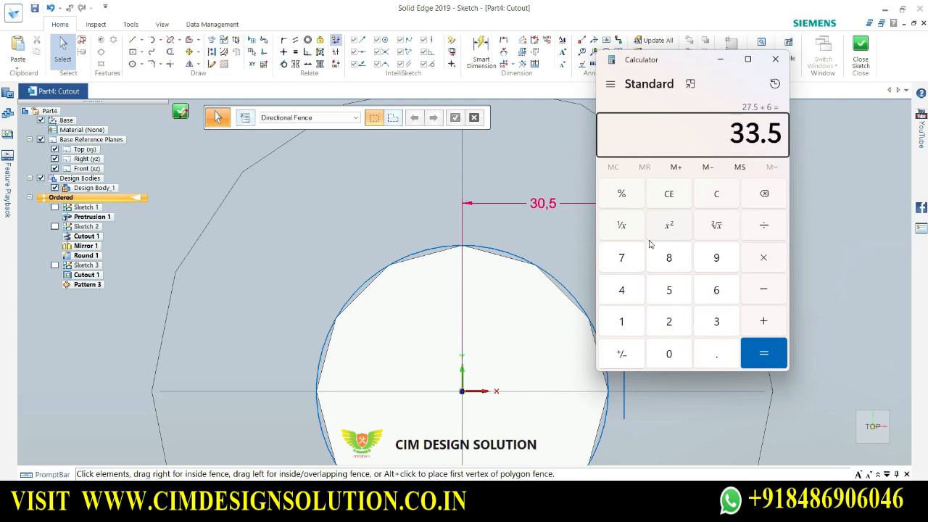
pyautogui.click(720, 59)
pyautogui.click(542, 203)
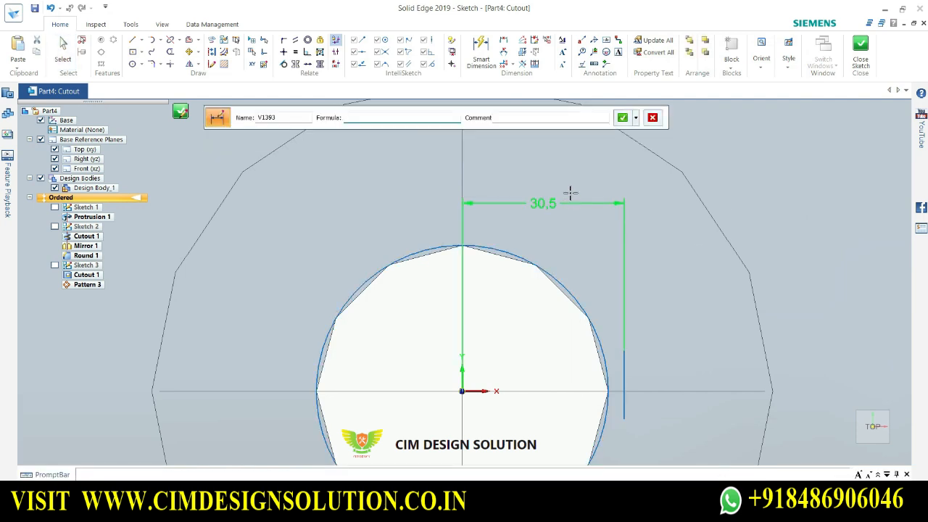
pyautogui.click(546, 203)
pyautogui.press('Escape')
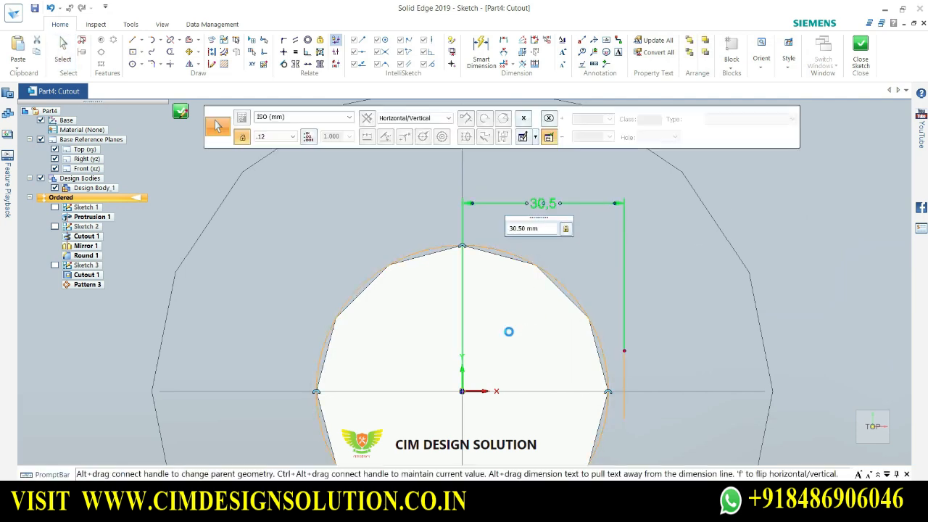
pyautogui.press('Escape')
pyautogui.press('Escape')
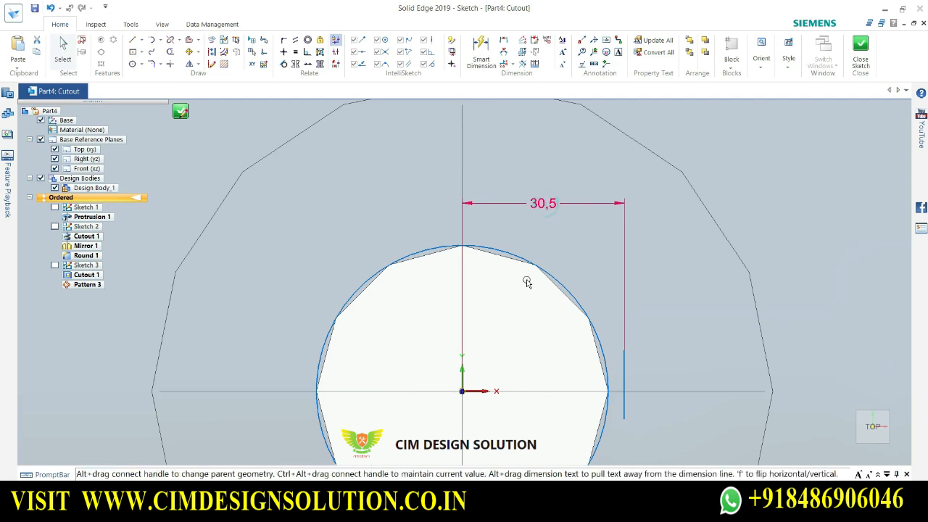
pyautogui.click(532, 204)
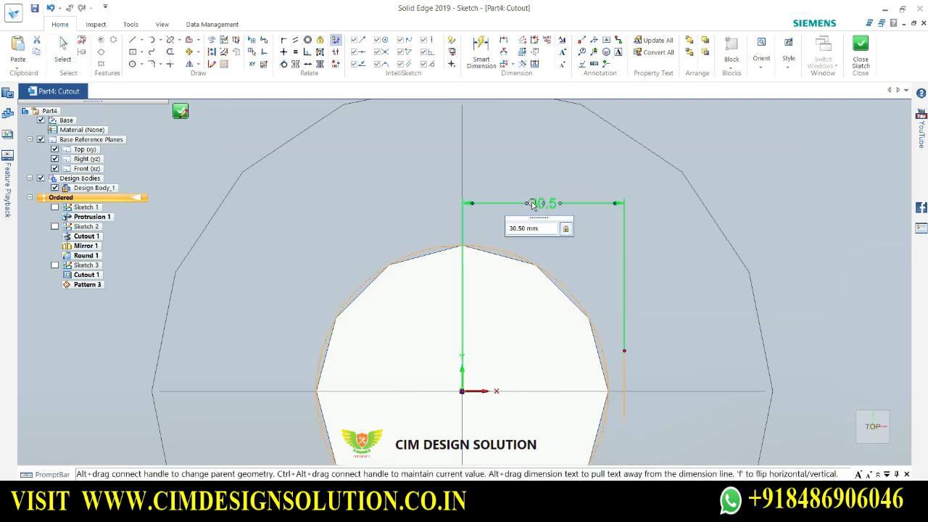
pyautogui.press('Escape')
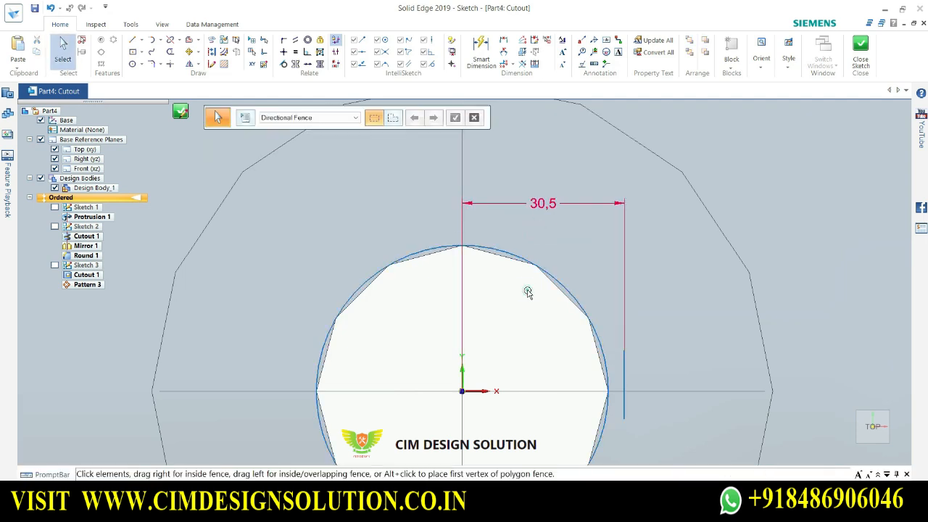
pyautogui.press('Escape')
pyautogui.click(527, 292)
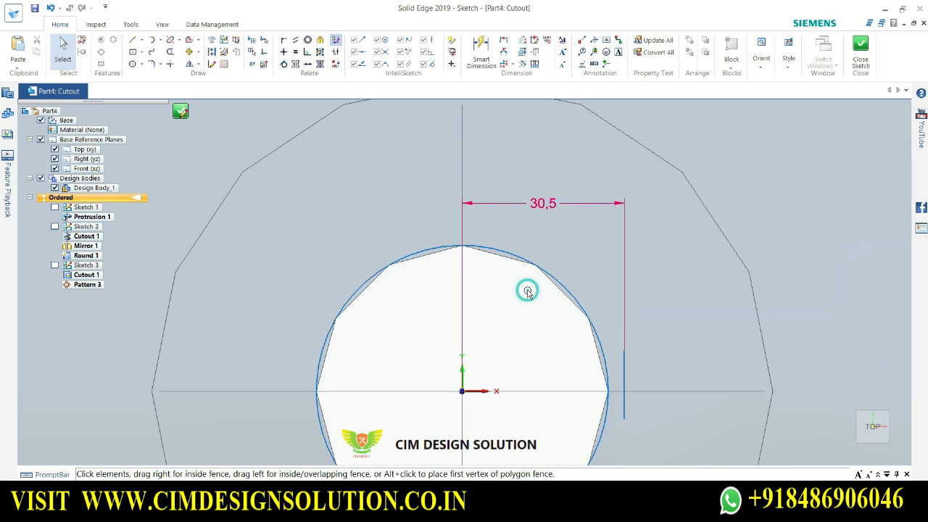
# Replace the 30.5 mm dimension with a new horizontal dimension from the bore centre to the 13 mm line, set to 33.5 mm
pyautogui.click(555, 204)
pyautogui.press('Delete')
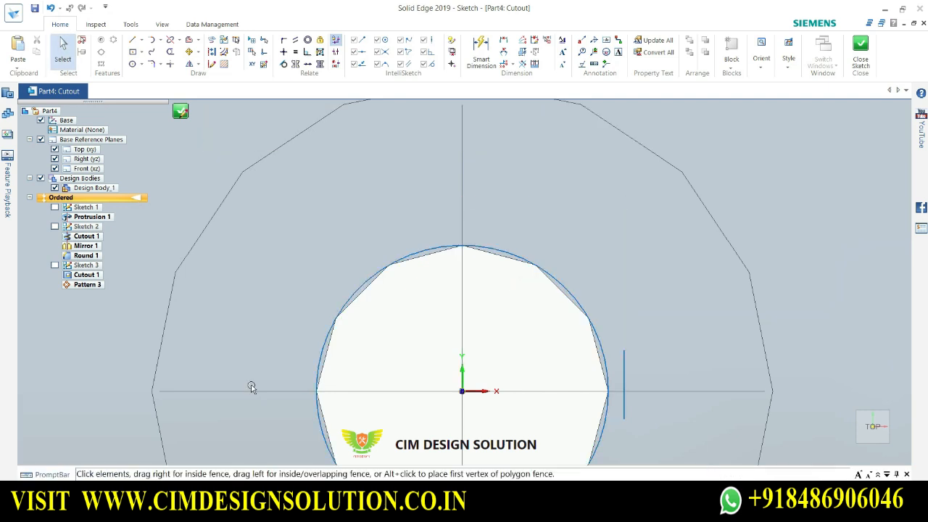
pyautogui.click(480, 52)
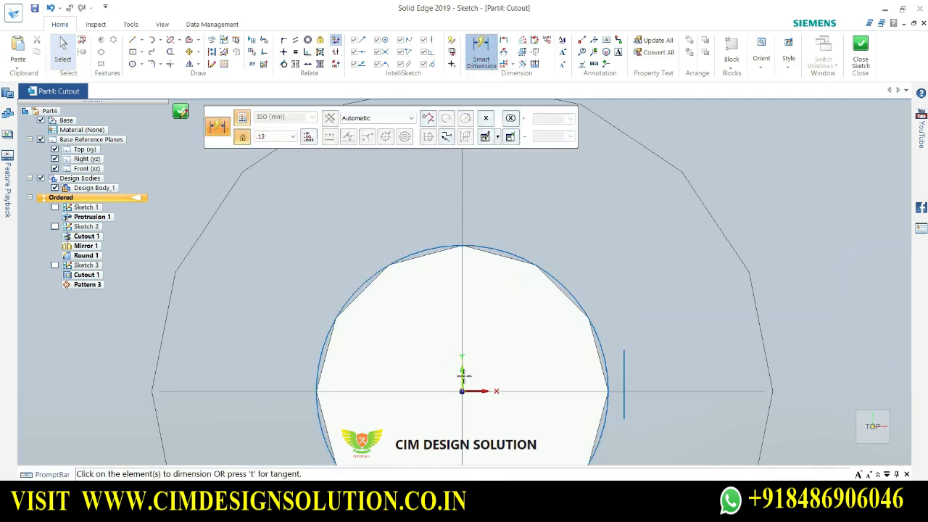
pyautogui.click(605, 362)
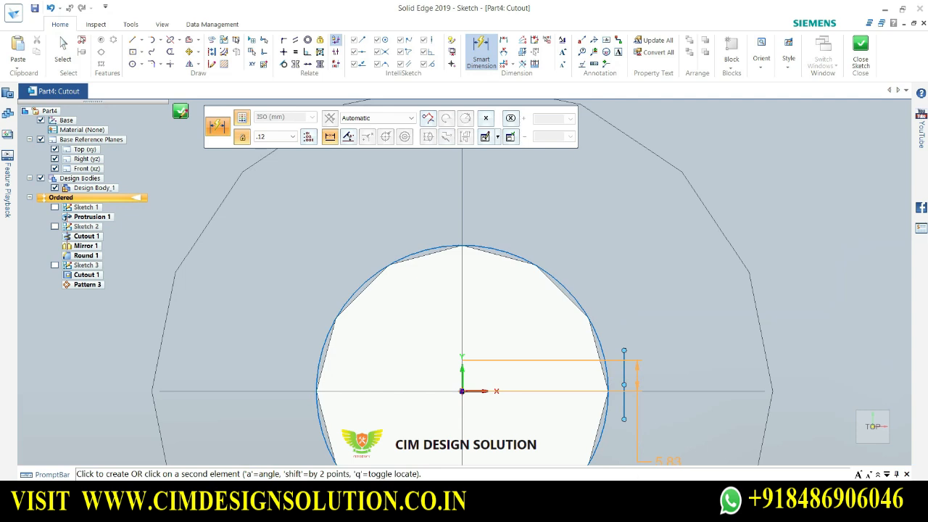
pyautogui.hotkey('alt', 'Tab')
pyautogui.hotkey('alt', 'Tab')
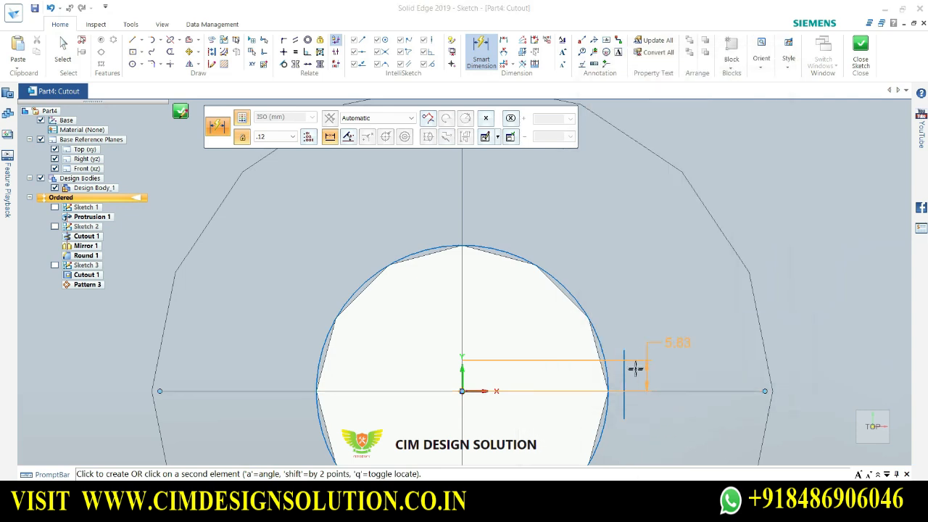
pyautogui.click(624, 374)
pyautogui.click(575, 196)
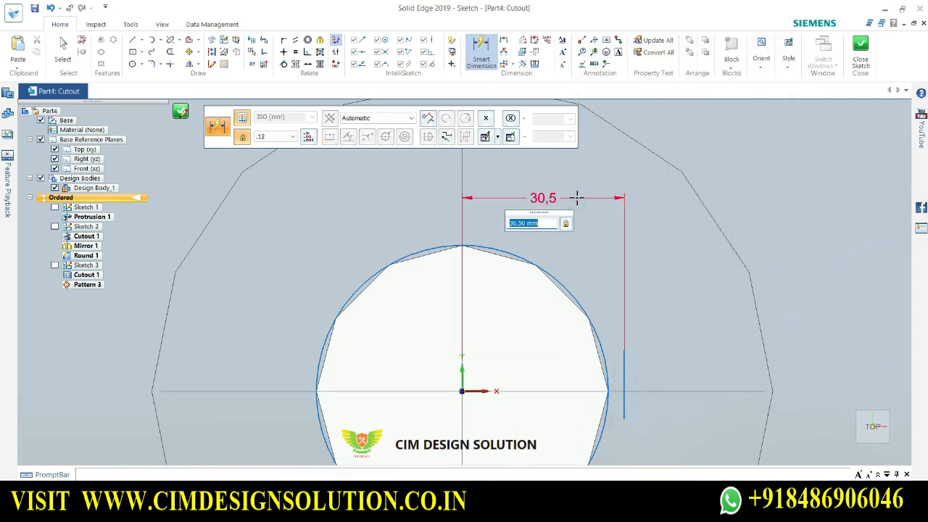
pyautogui.write('33.5')
pyautogui.press('Return')
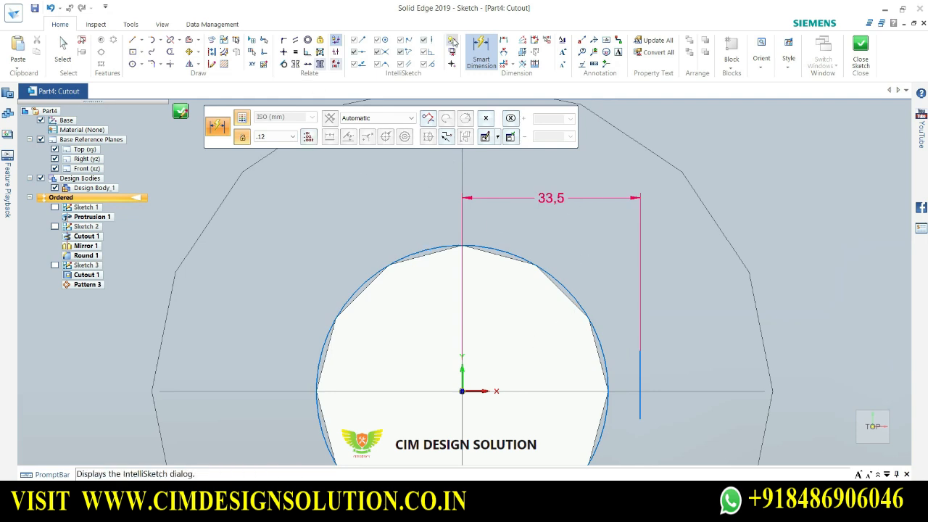
# Dimension the vertical keyway line's length and set its upper endpoint's height above the horizontal axis to 13/2 (6.5 mm)
pyautogui.click(639, 366)
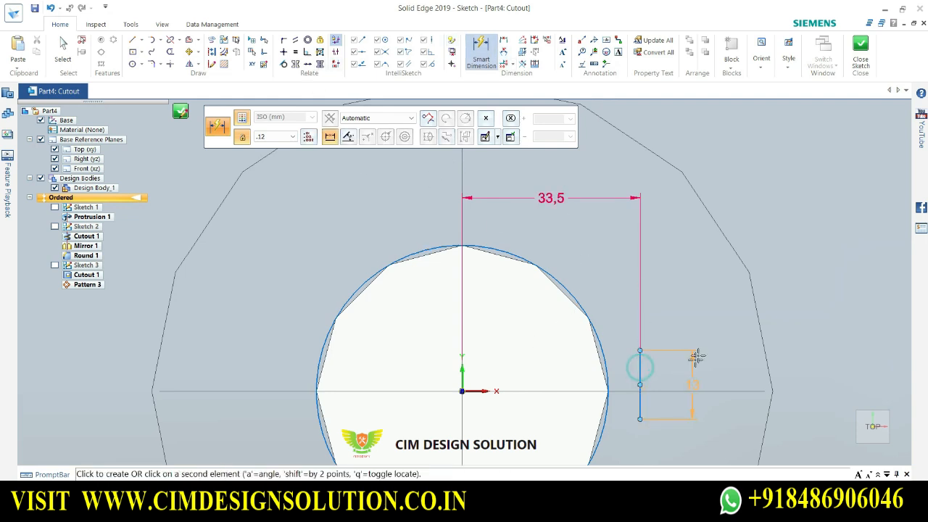
pyautogui.click(700, 356)
pyautogui.press('Return')
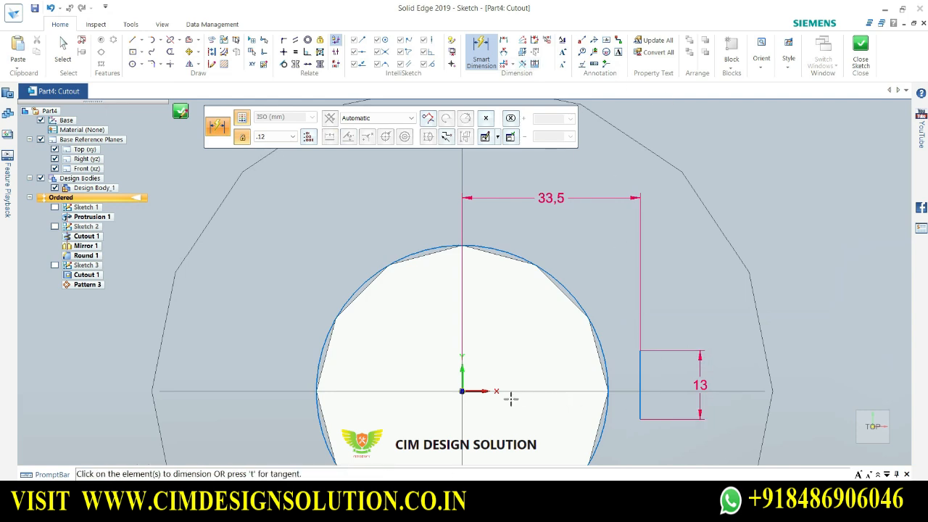
pyautogui.click(487, 391)
pyautogui.click(639, 351)
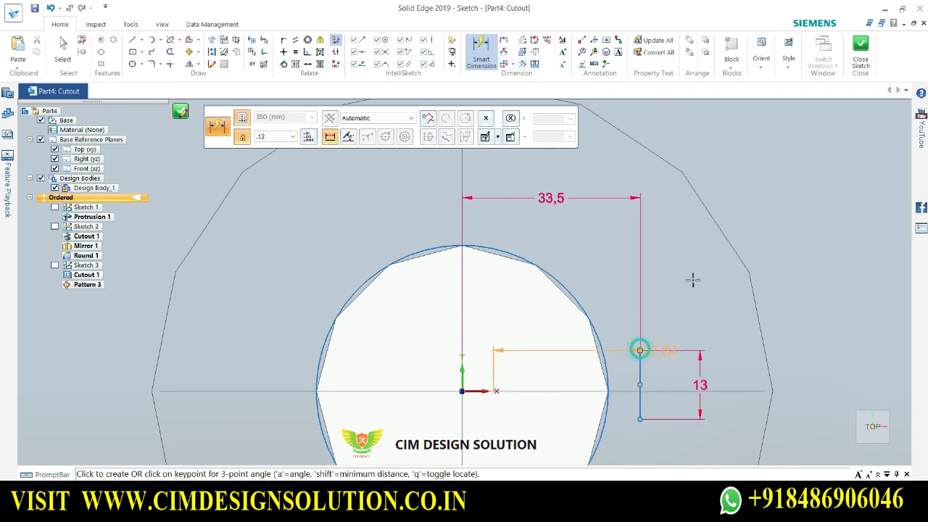
pyautogui.click(790, 364)
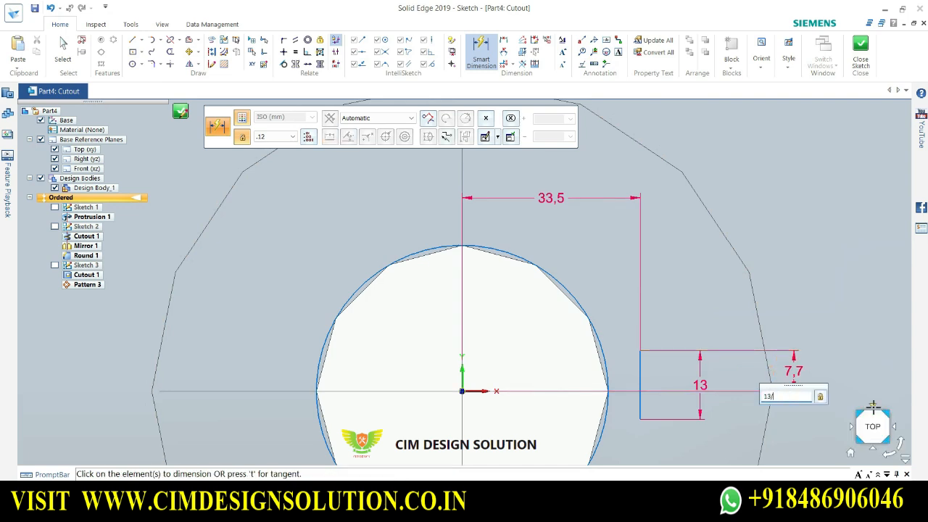
pyautogui.write('13/2')
pyautogui.press('Return')
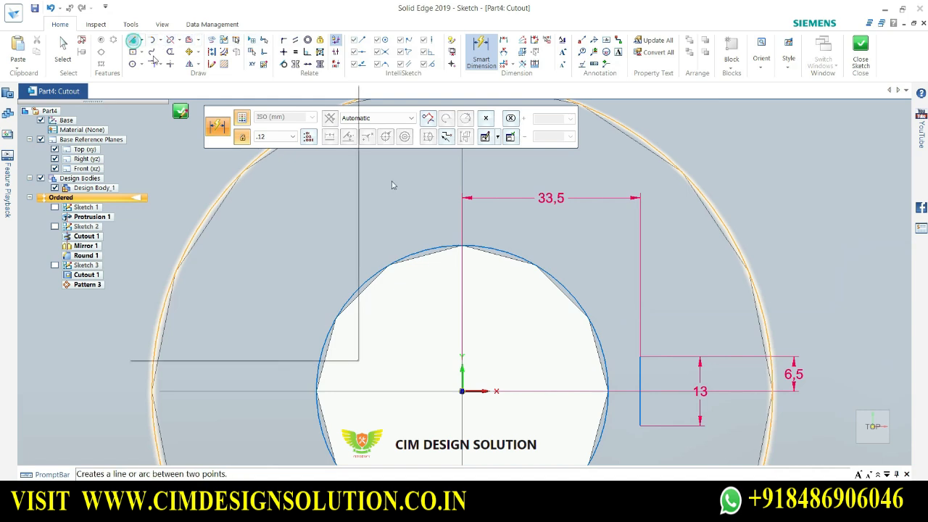
# Sketch horizontal lines from both ends of the vertical keyway line inward past the bore circle, the lower one about 15 mm long
pyautogui.click(133, 40)
pyautogui.click(639, 357)
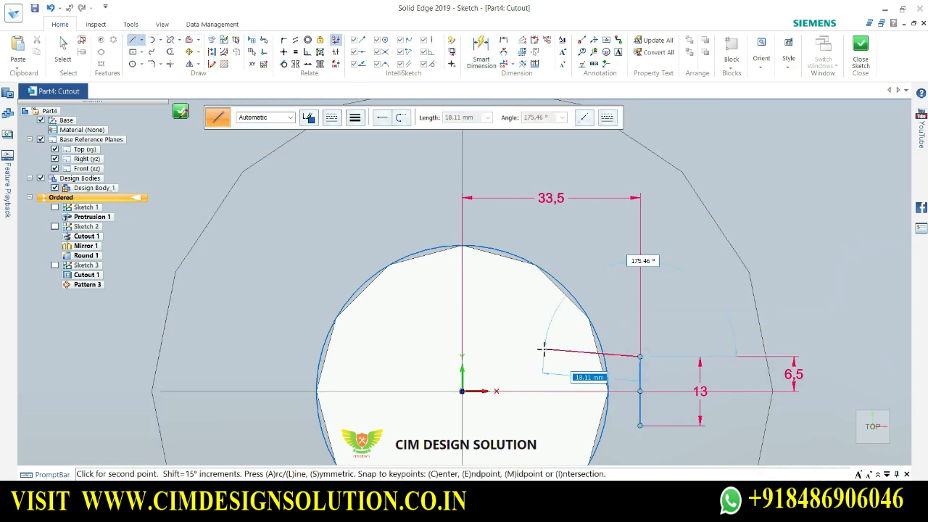
pyautogui.click(540, 334)
pyautogui.press('Escape')
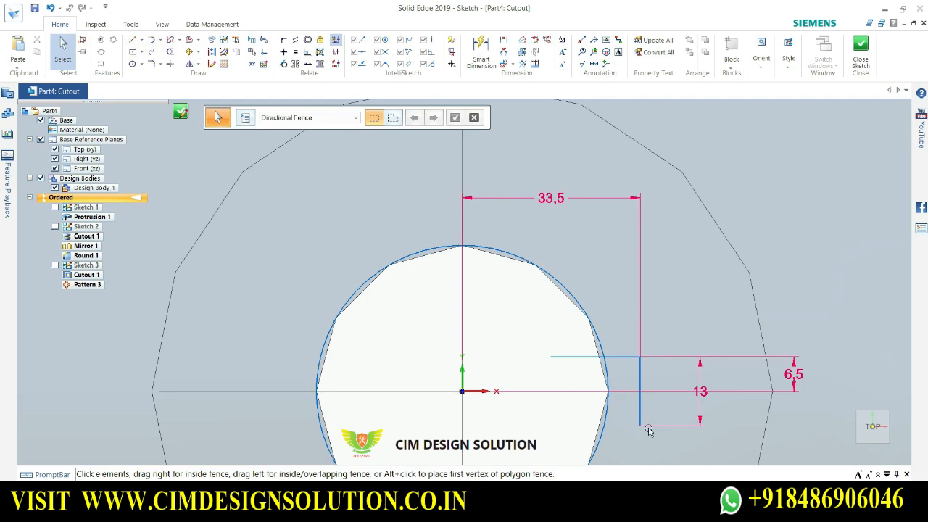
pyautogui.click(132, 40)
pyautogui.click(555, 425)
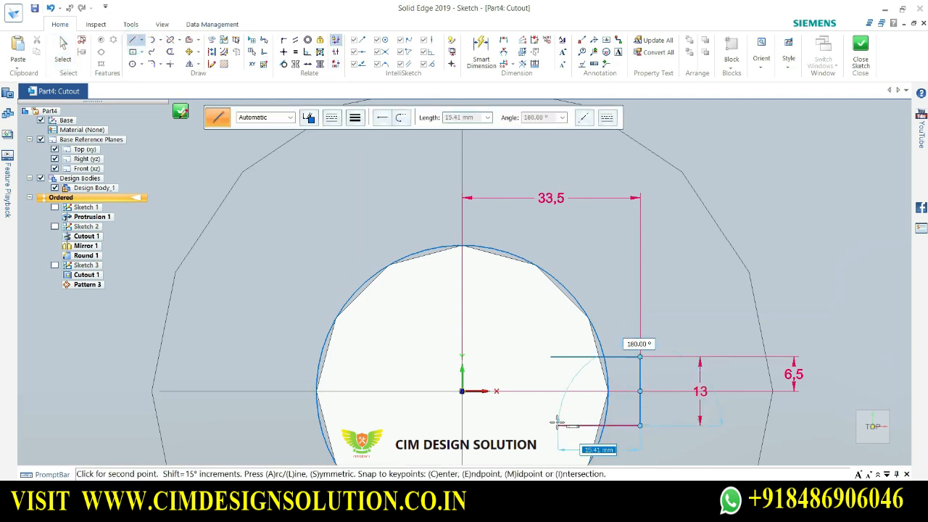
pyautogui.press('Escape')
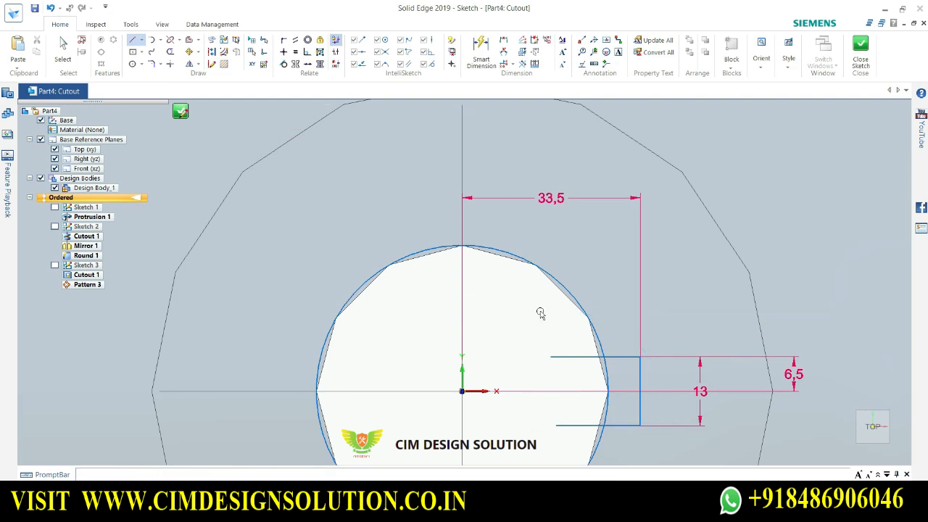
pyautogui.press('Escape')
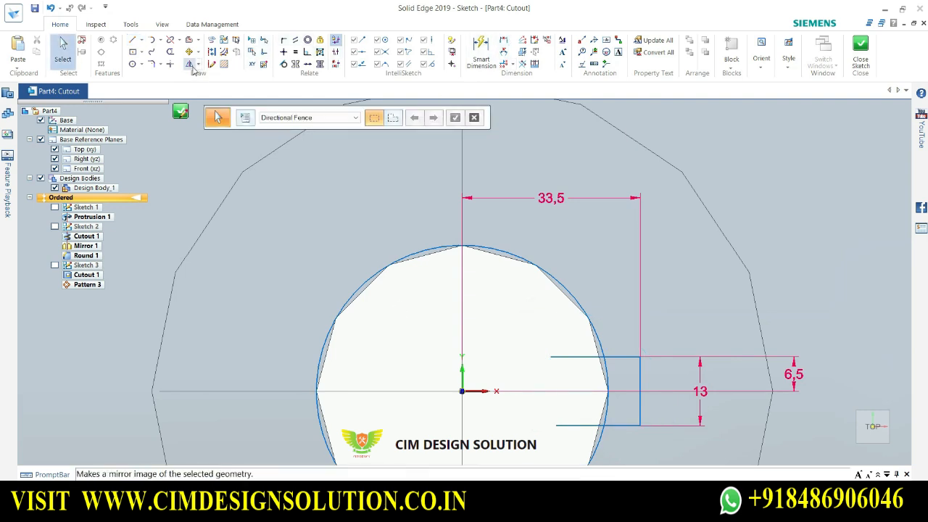
# Trim the bore circle and the line ends inside it to leave a closed keyway profile, and close the sketch
pyautogui.click(170, 52)
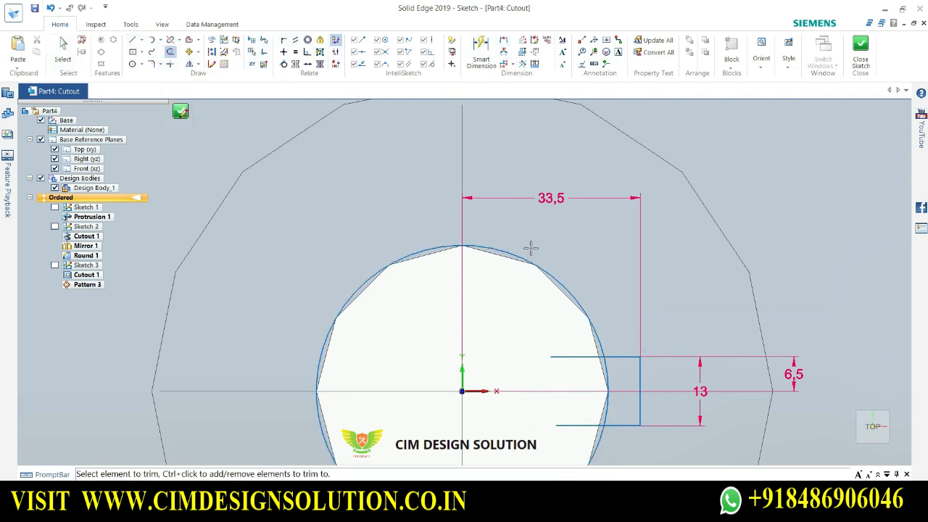
pyautogui.moveTo(530, 247)
pyautogui.mouseDown()
pyautogui.moveTo(511, 271)
pyautogui.moveTo(525, 274)
pyautogui.mouseUp()
pyautogui.moveTo(558, 330); pyautogui.dragTo(574, 435)
pyautogui.scroll(-2, 537, 312)
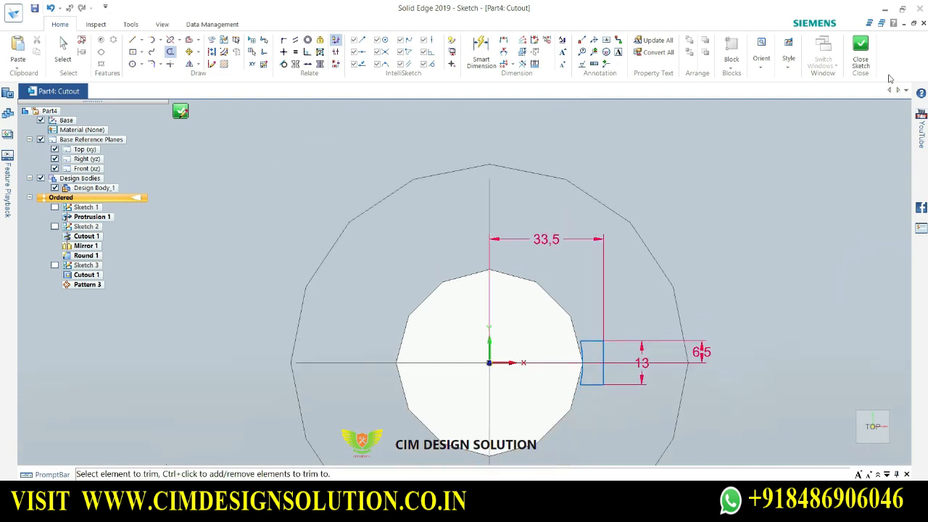
pyautogui.click(860, 50)
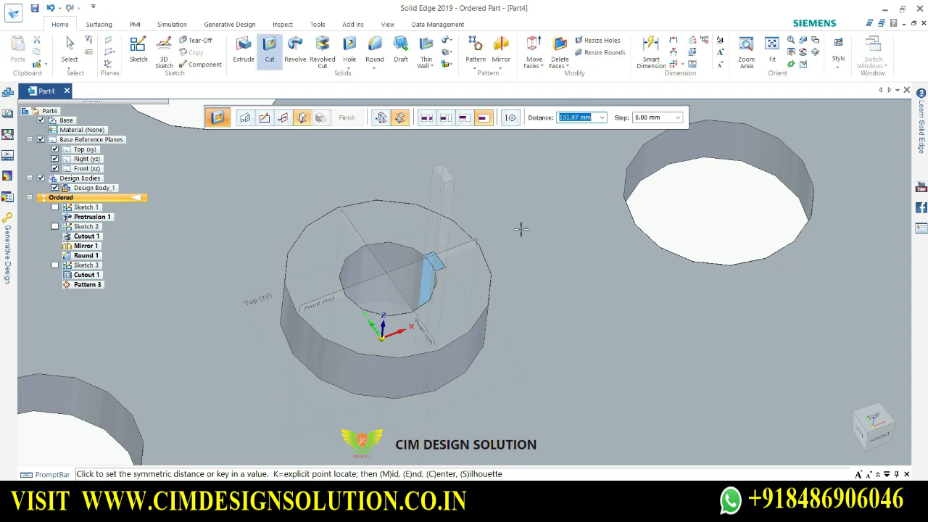
# Cut the keyway profile through the hub with a non-symmetric extent, about 386 mm one way and 859 mm the other, and end the Cut command
pyautogui.click(378, 116)
pyautogui.scroll(1, 492, 266)
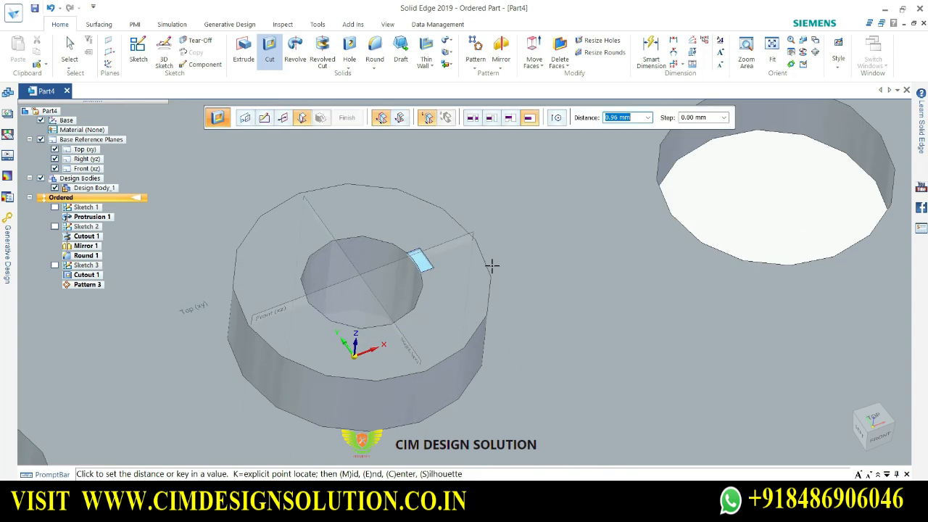
pyautogui.scroll(-2, 492, 266)
pyautogui.scroll(-5, 492, 266)
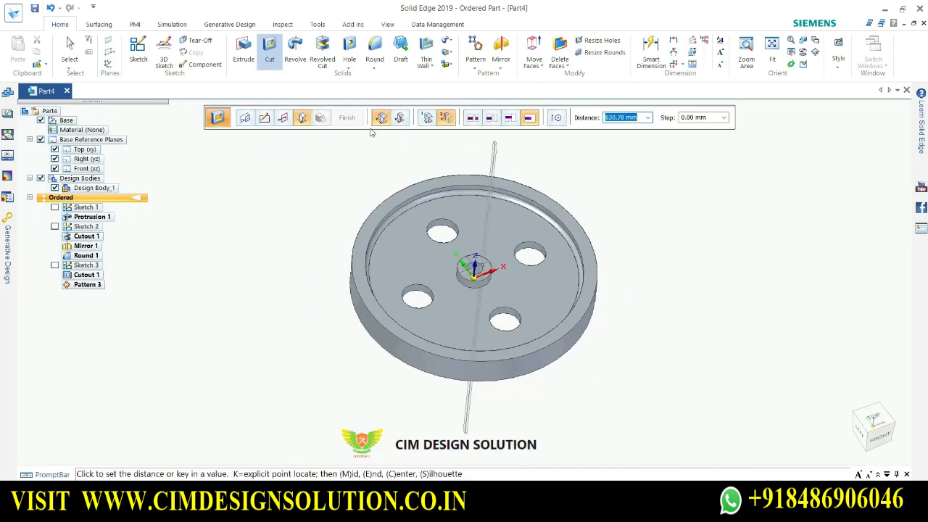
pyautogui.click(648, 204)
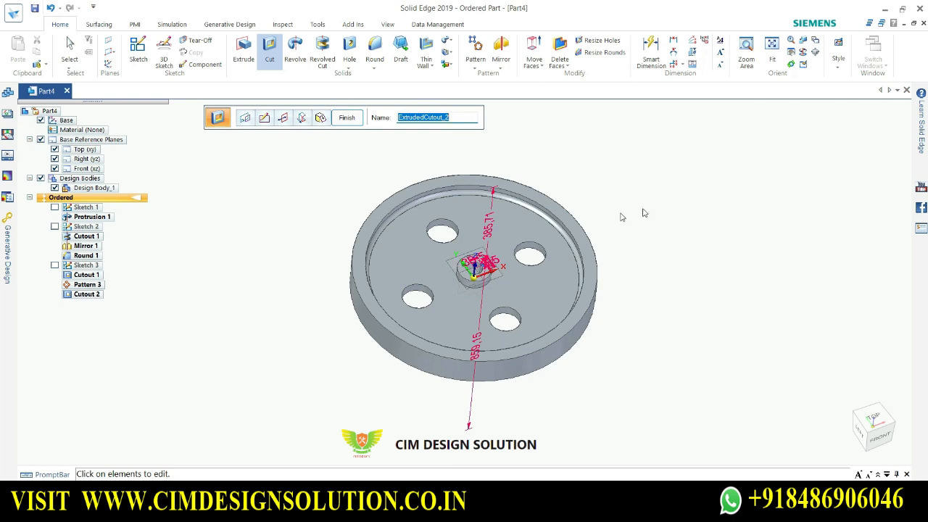
pyautogui.scroll(-3, 531, 253)
pyautogui.click(349, 117)
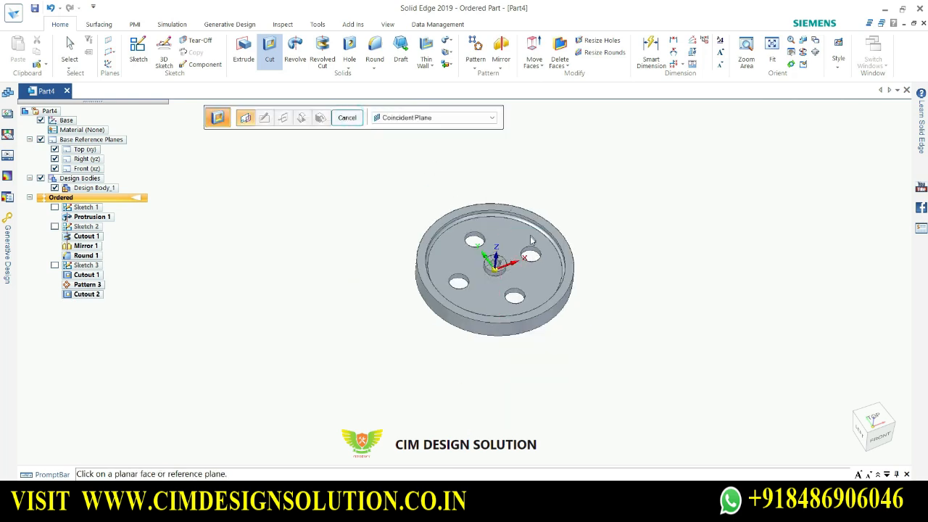
pyautogui.scroll(6, 531, 240)
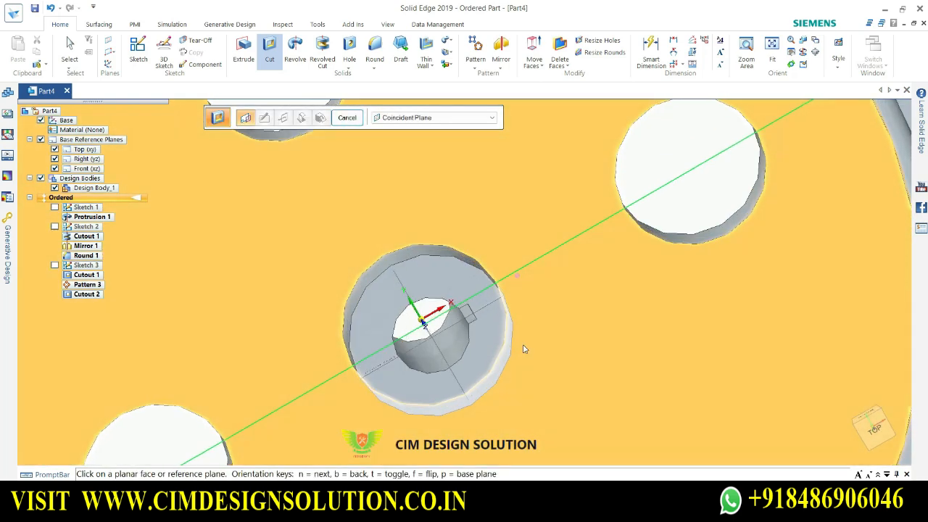
pyautogui.scroll(-6, 524, 349)
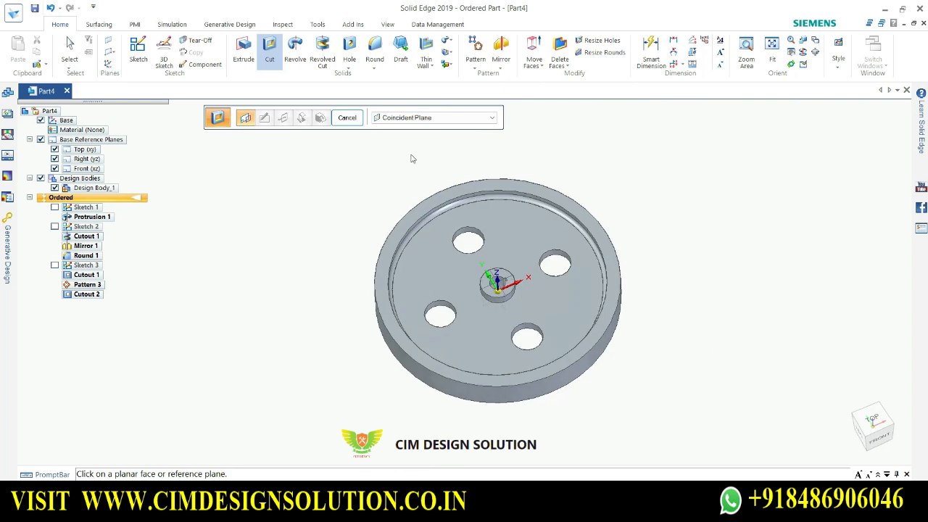
pyautogui.click(346, 117)
pyautogui.click(353, 24)
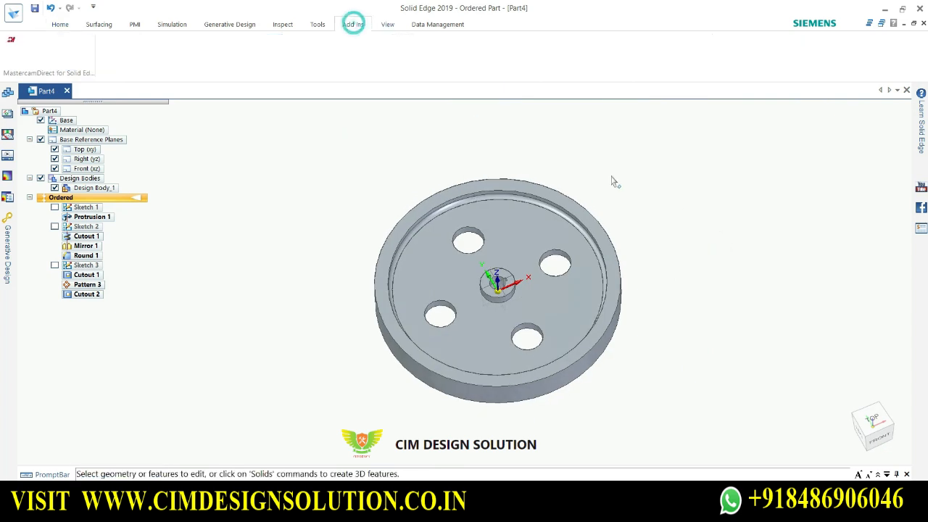
pyautogui.click(384, 24)
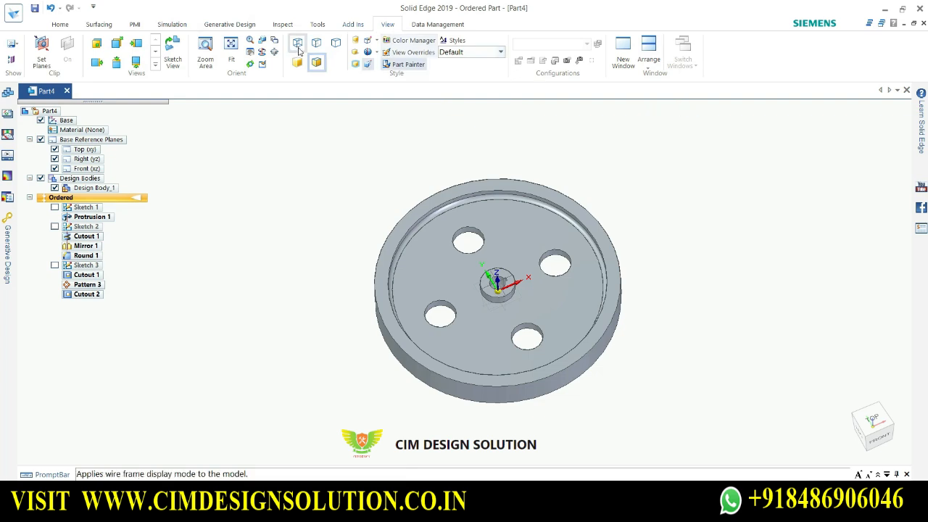
pyautogui.click(353, 24)
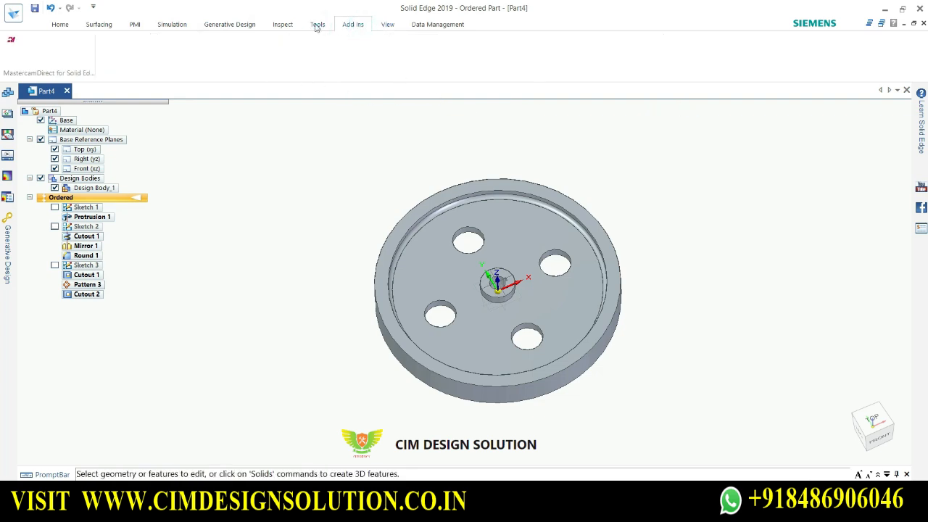
pyautogui.click(317, 26)
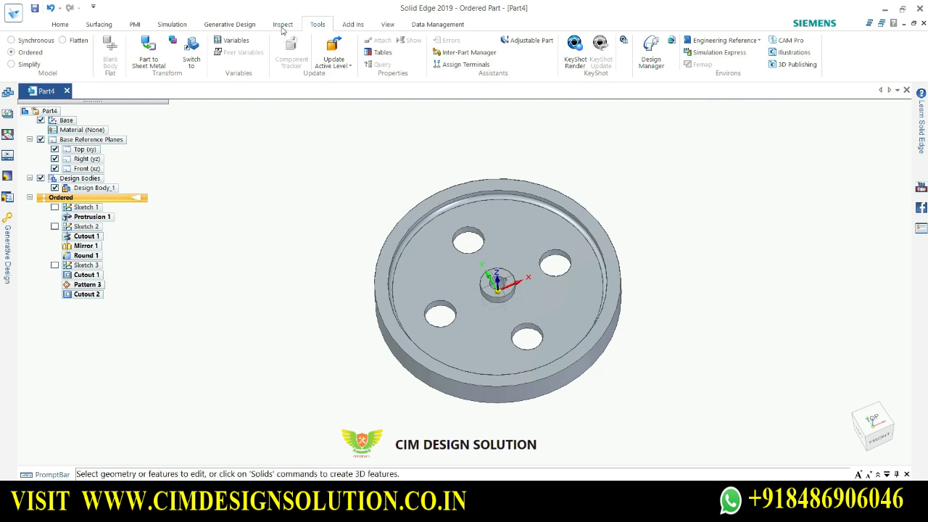
pyautogui.click(283, 24)
pyautogui.click(231, 23)
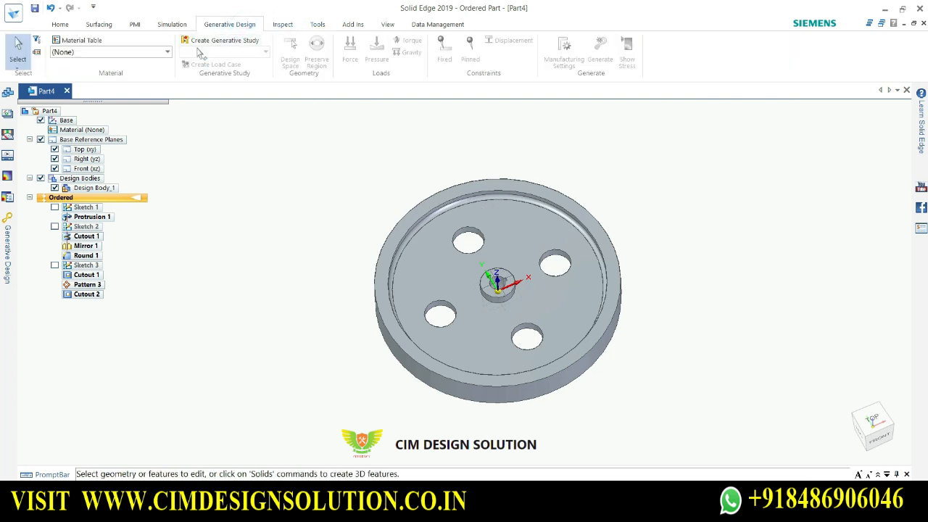
pyautogui.click(171, 24)
pyautogui.click(97, 25)
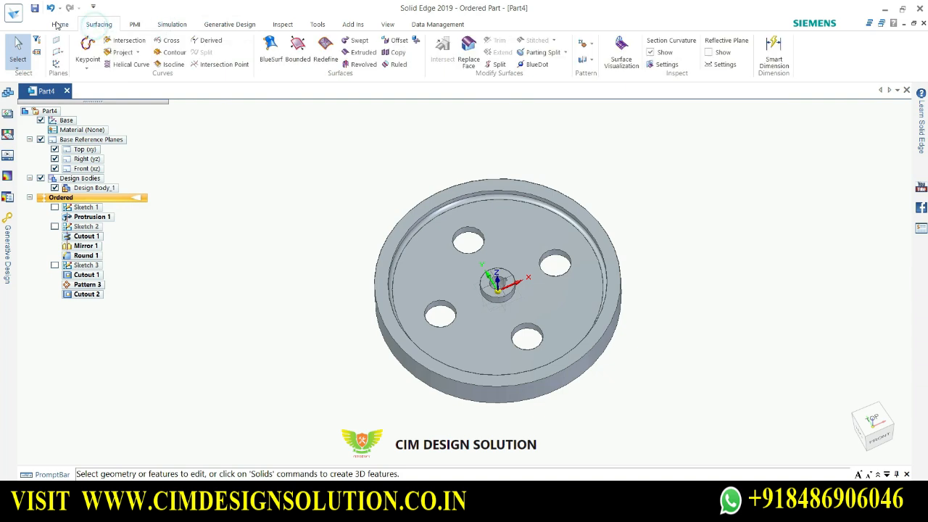
# Start a section view of the flywheel with its cutting profile on the Top (xy) plane
pyautogui.click(60, 24)
pyautogui.click(391, 25)
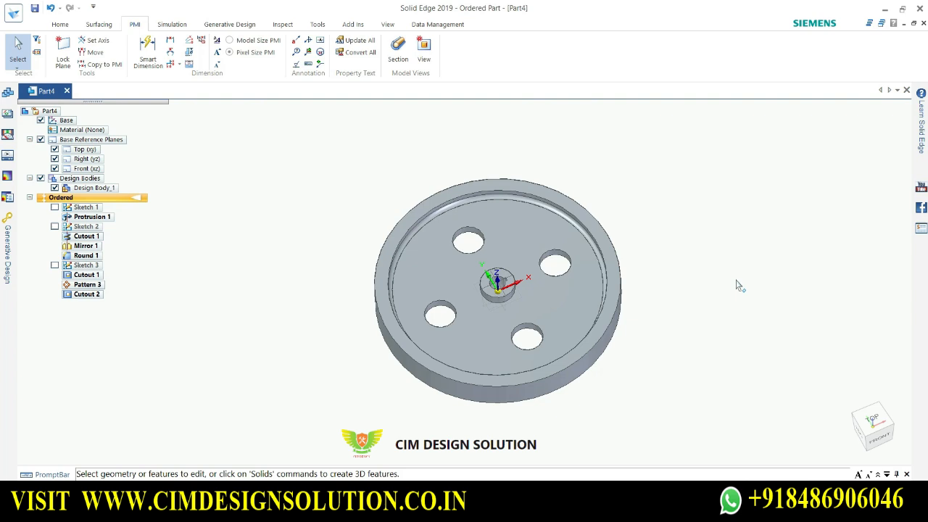
pyautogui.scroll(2, 708, 314)
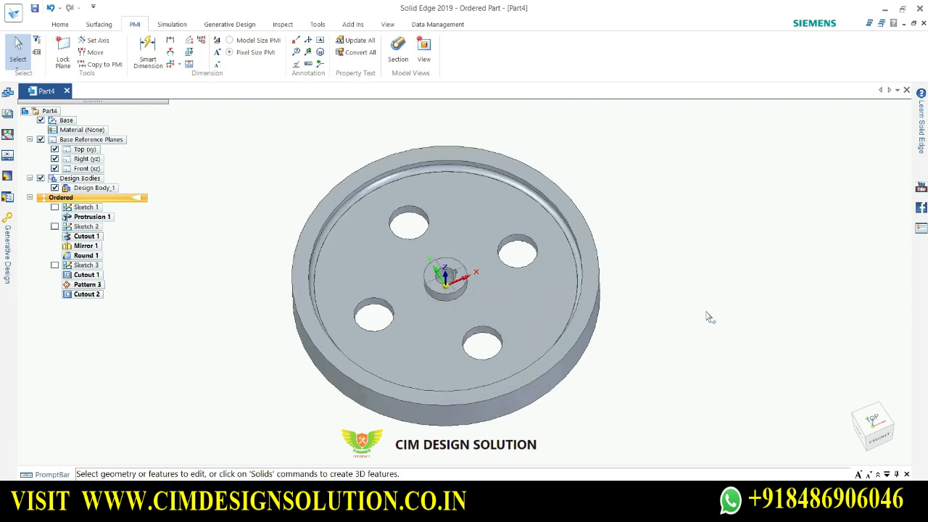
pyautogui.moveTo(706, 318); pyautogui.dragTo(692, 302, button='middle')
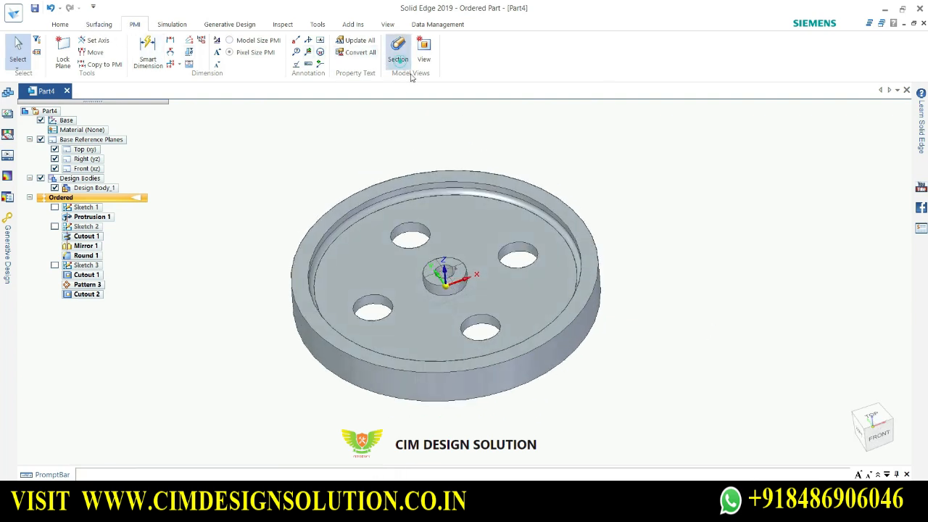
pyautogui.click(397, 50)
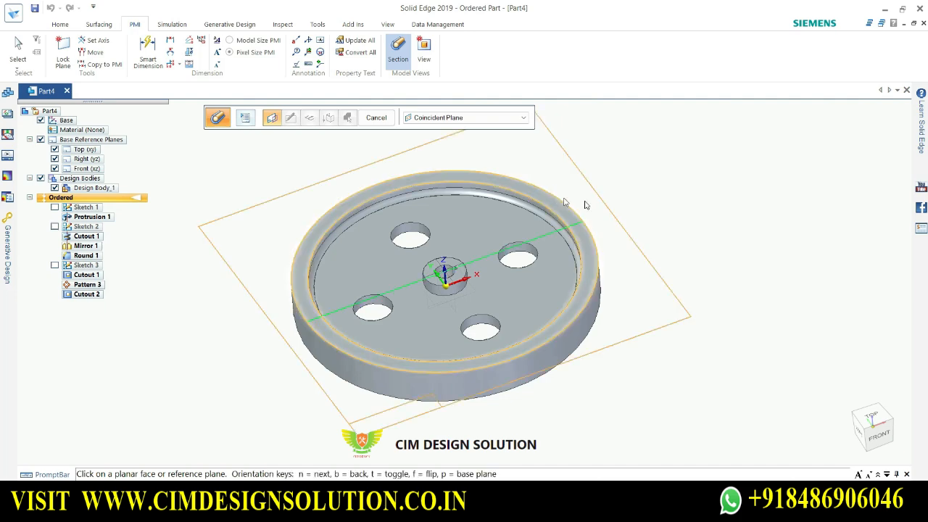
pyautogui.scroll(5, 464, 283)
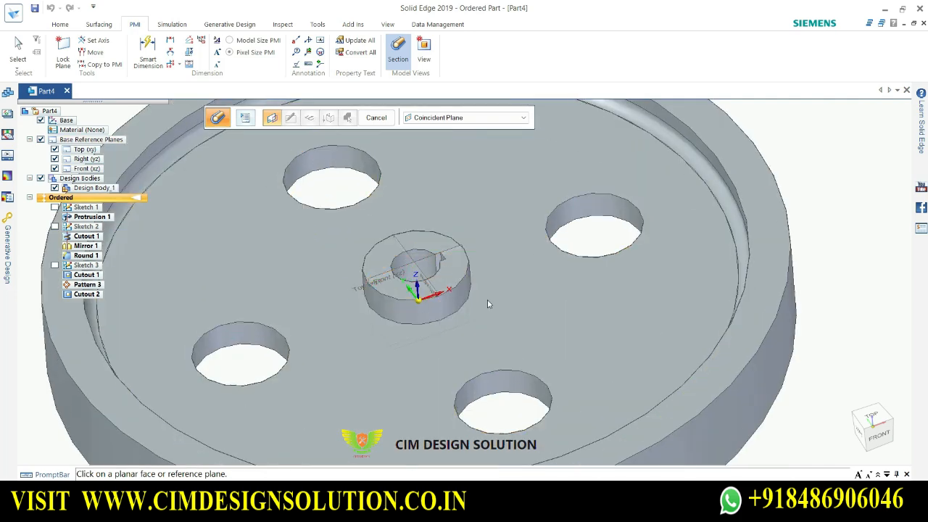
pyautogui.click(83, 150)
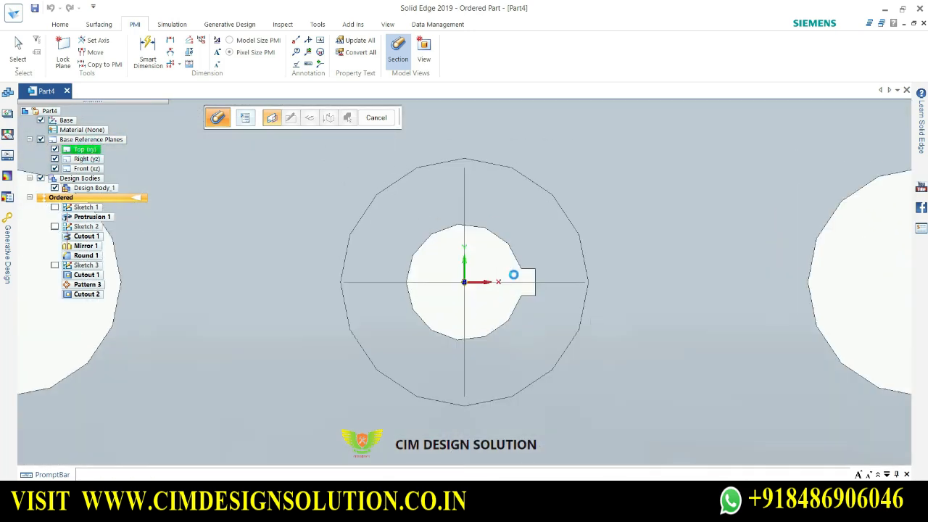
pyautogui.scroll(-8, 514, 279)
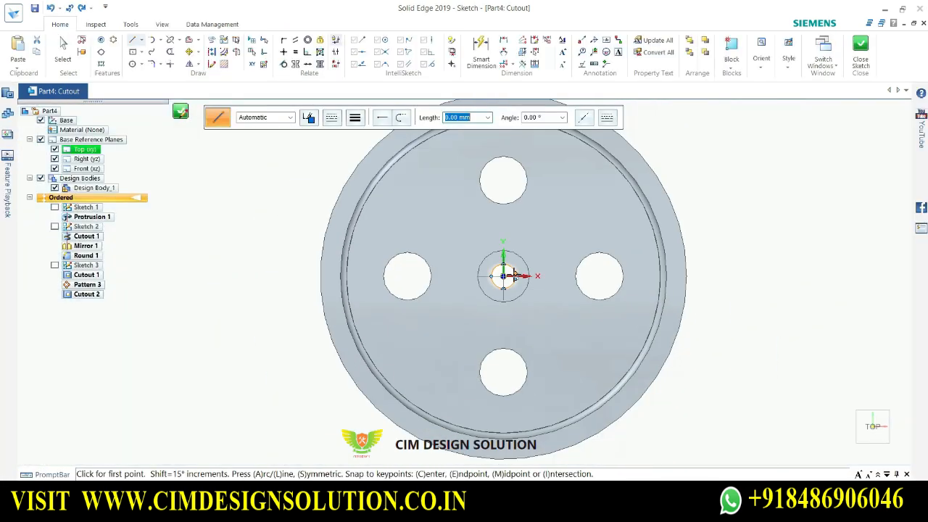
pyautogui.scroll(2, 505, 299)
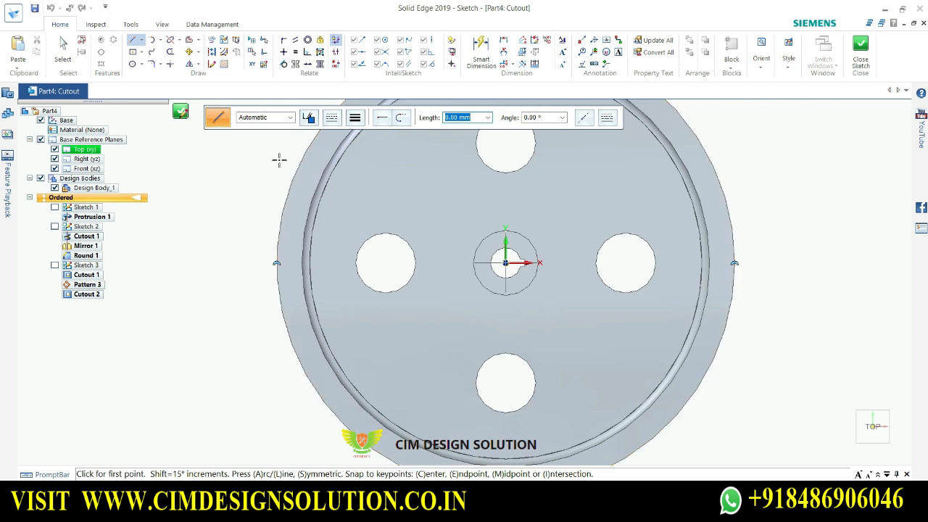
# Sketch a horizontal cutting line through the flywheel's centre, extending past the rim on both sides, and close the sketch
pyautogui.click(219, 263)
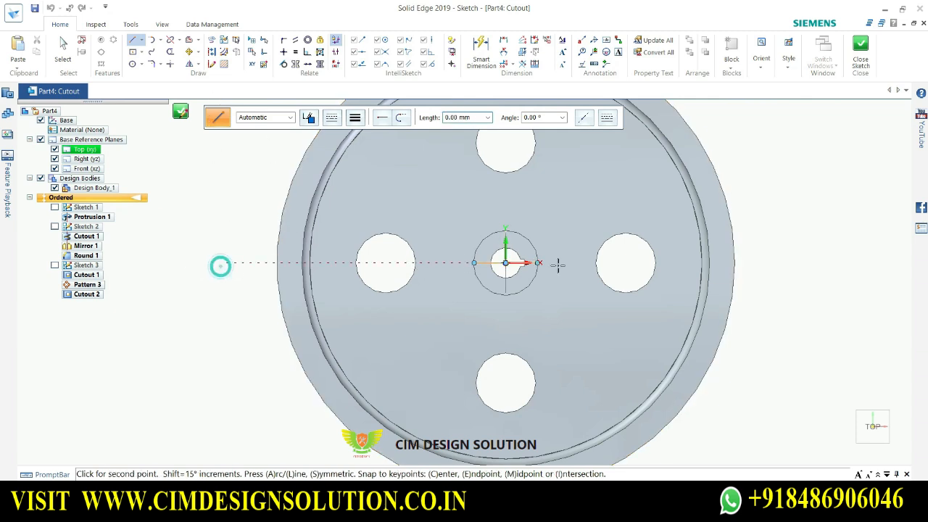
pyautogui.click(765, 262)
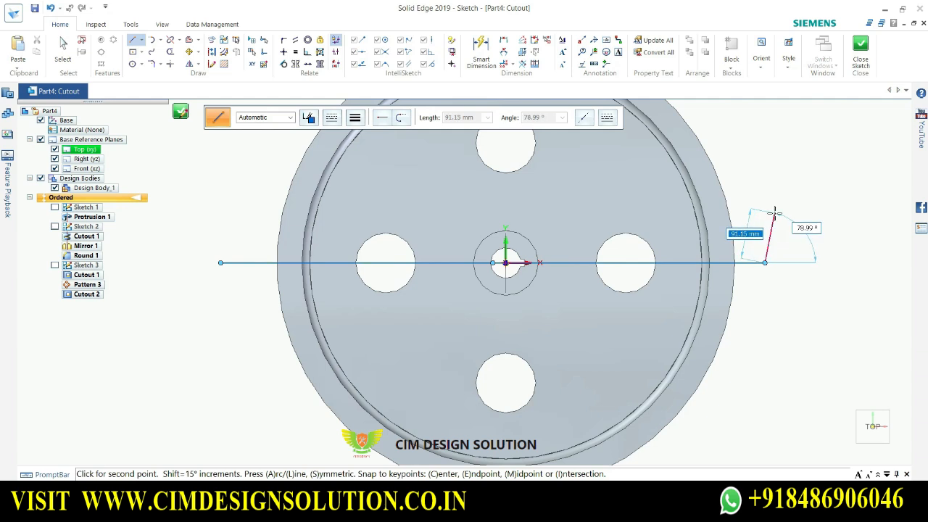
pyautogui.press('Escape')
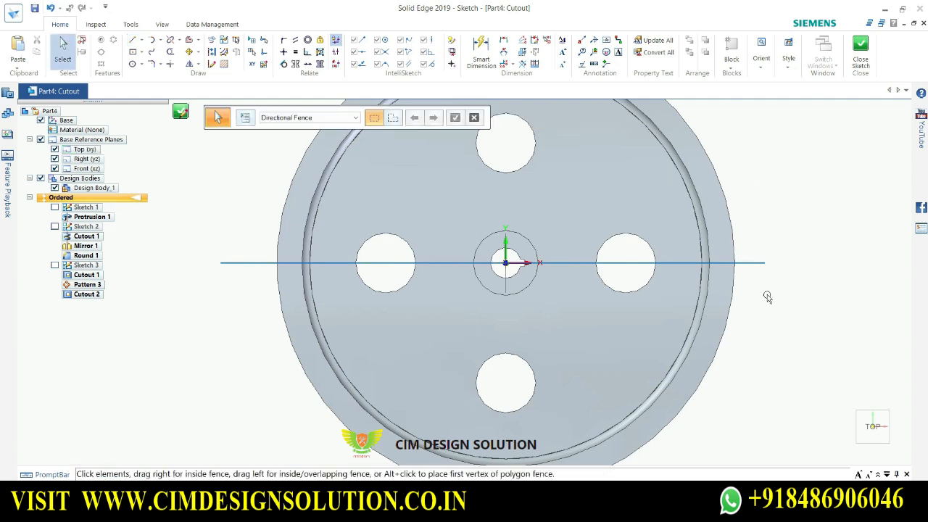
pyautogui.click(860, 47)
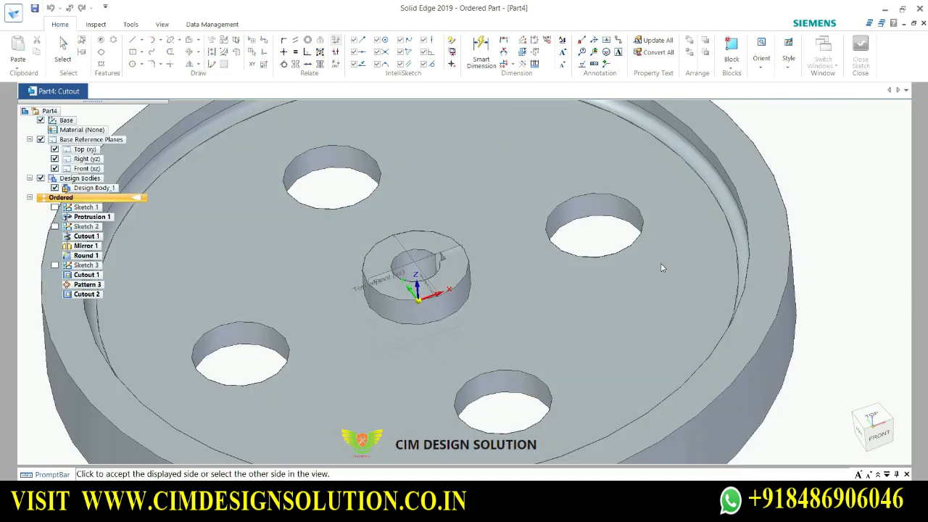
# Choose the cut side and a freehand one-sided depth, then preview and finish the section view with all parts cut
pyautogui.scroll(5, 660, 265)
pyautogui.scroll(-5, 661, 267)
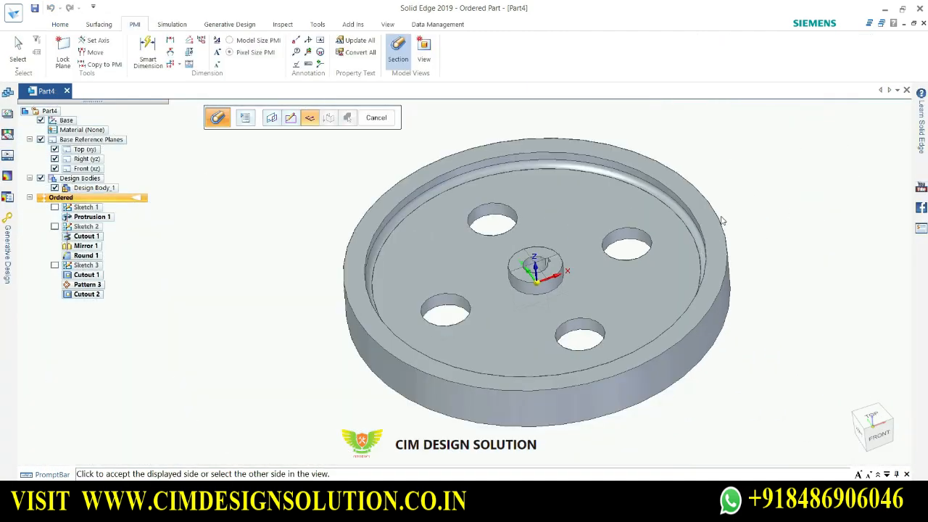
pyautogui.click(755, 192)
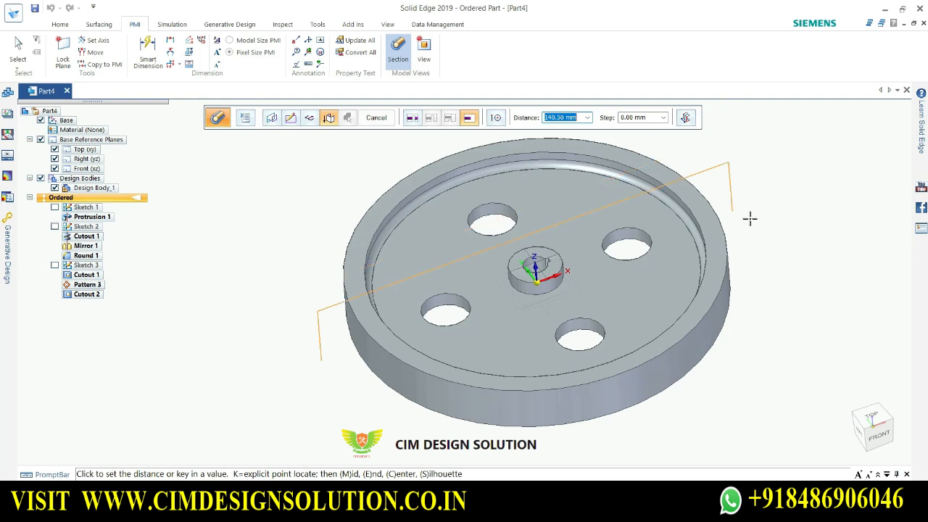
pyautogui.click(752, 189)
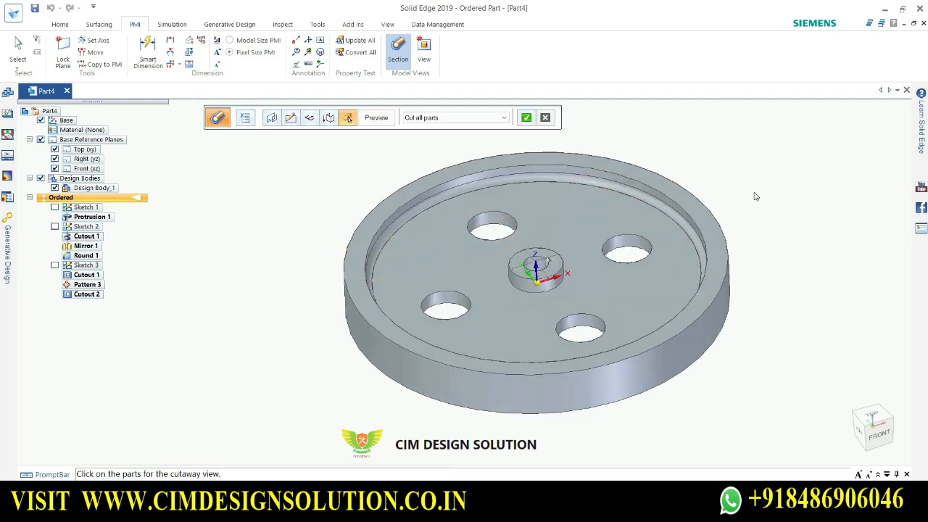
pyautogui.click(378, 123)
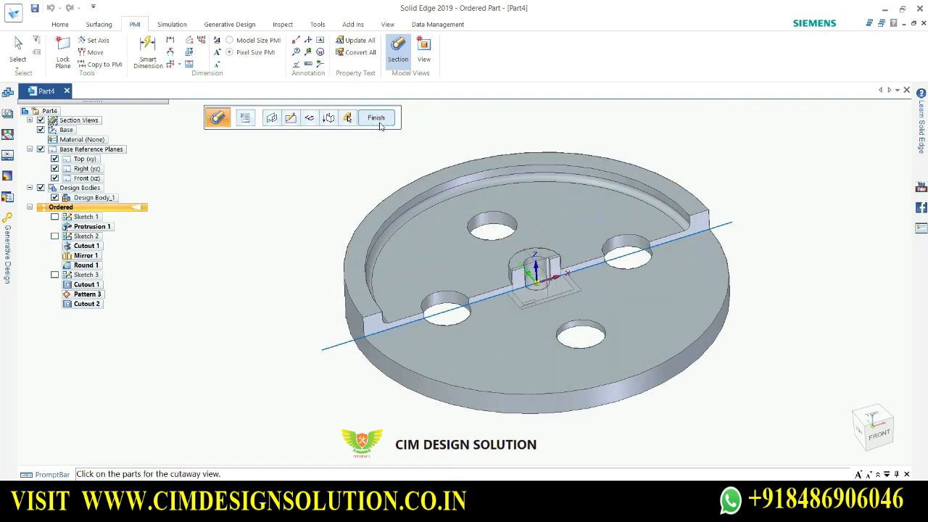
pyautogui.moveTo(755, 202); pyautogui.dragTo(756, 189, button='middle')
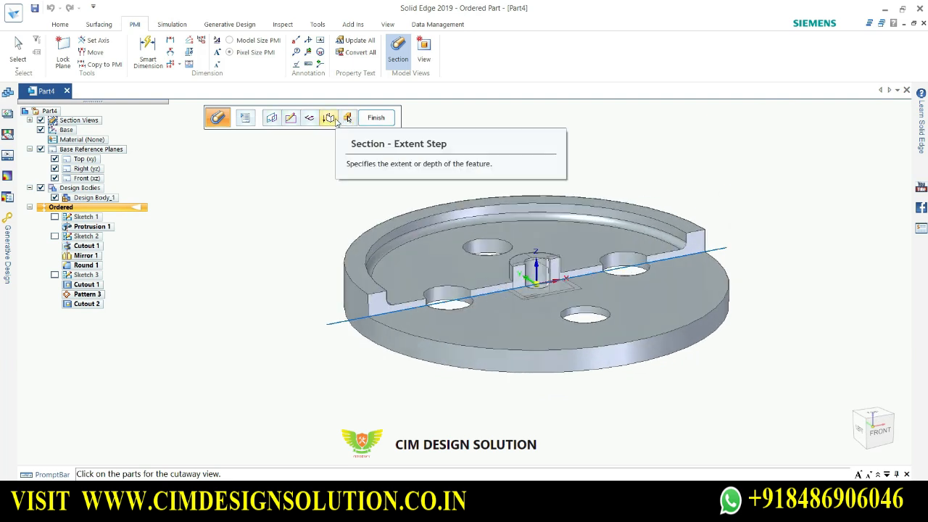
pyautogui.click(375, 118)
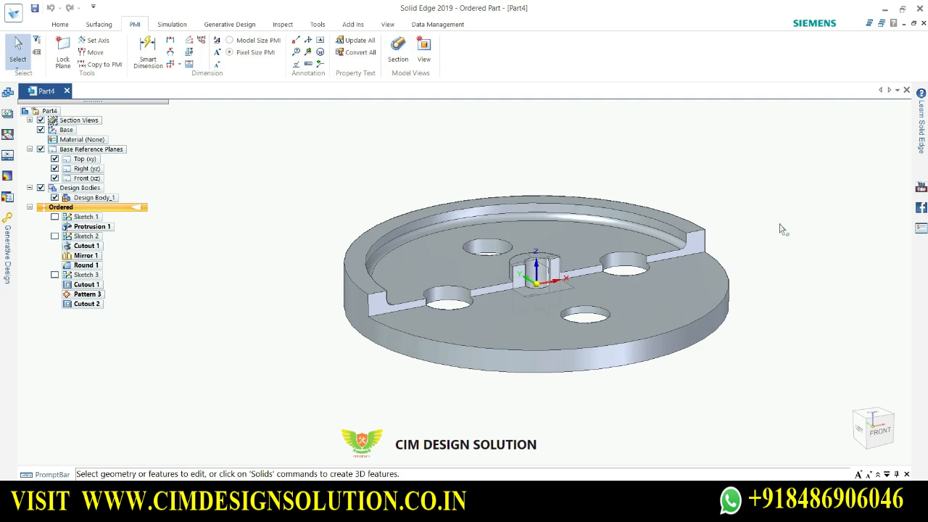
# Edit the definition of Section 1 A to give it a symmetric extent through the full flywheel thickness, and preview the cut
pyautogui.moveTo(783, 229); pyautogui.dragTo(781, 259, button='middle')
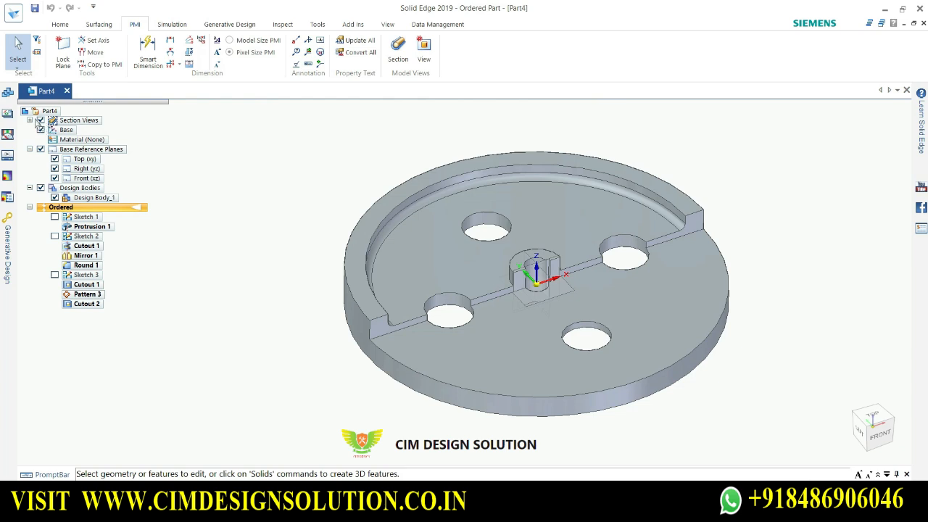
pyautogui.click(30, 120)
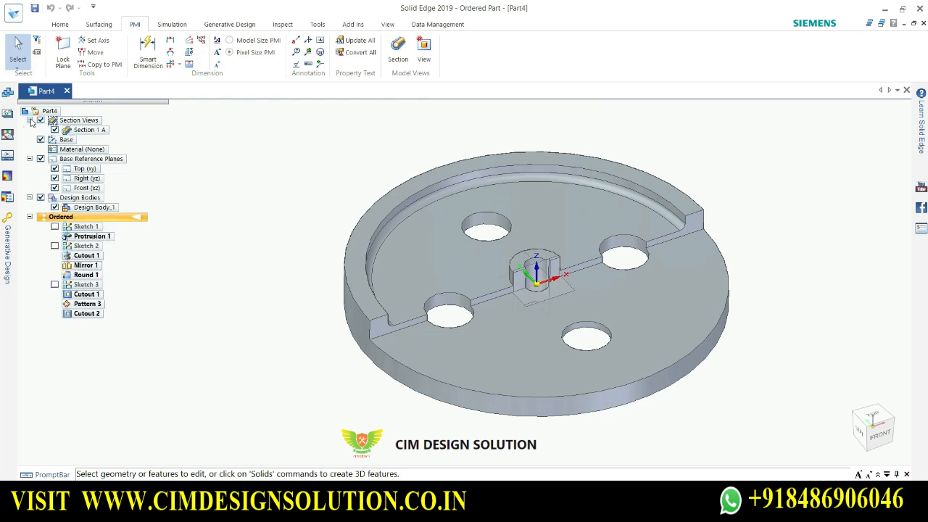
pyautogui.rightClick(92, 131)
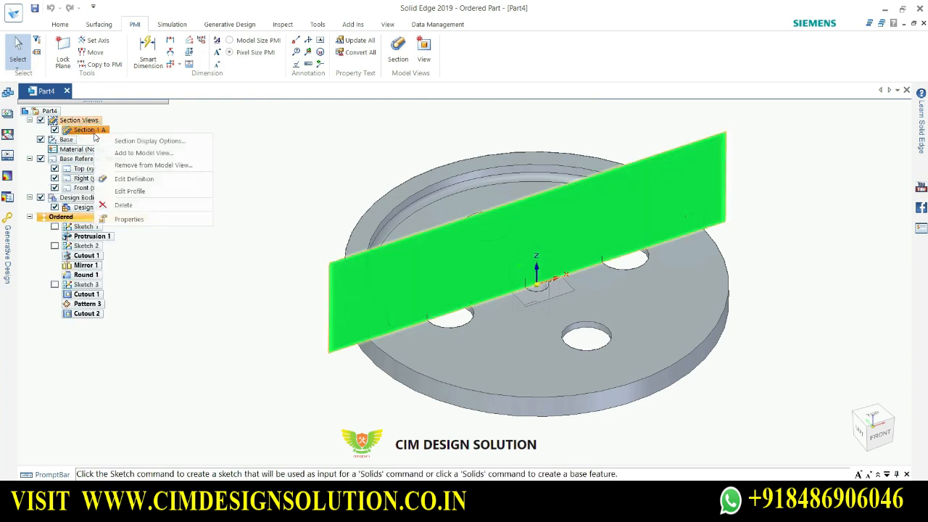
pyautogui.click(135, 178)
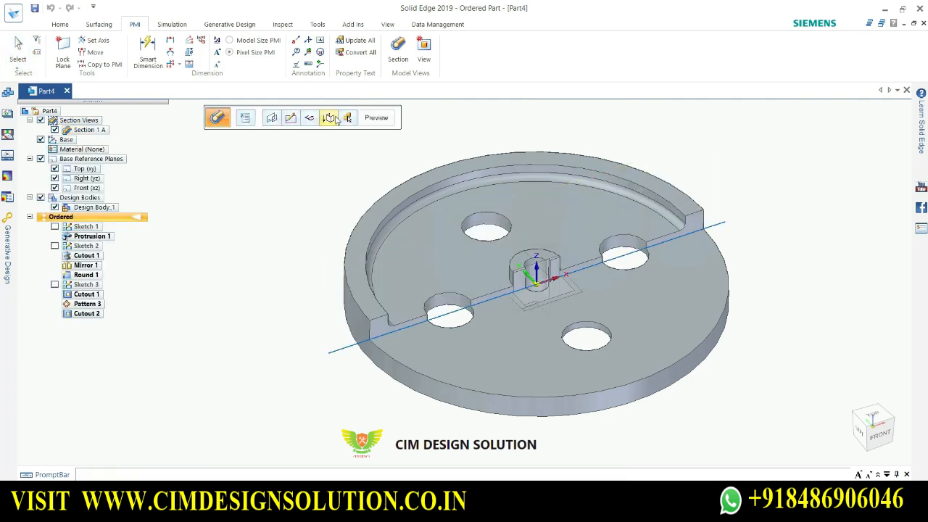
pyautogui.click(335, 120)
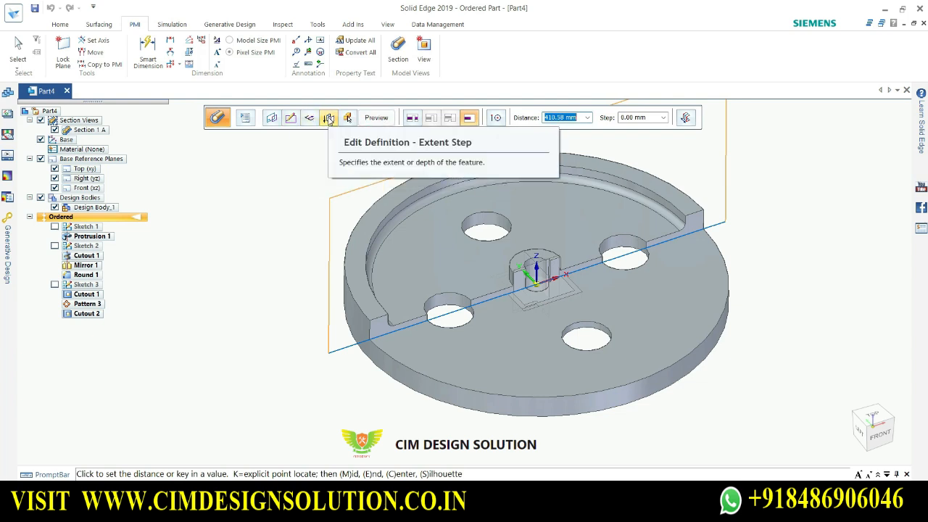
pyautogui.click(245, 117)
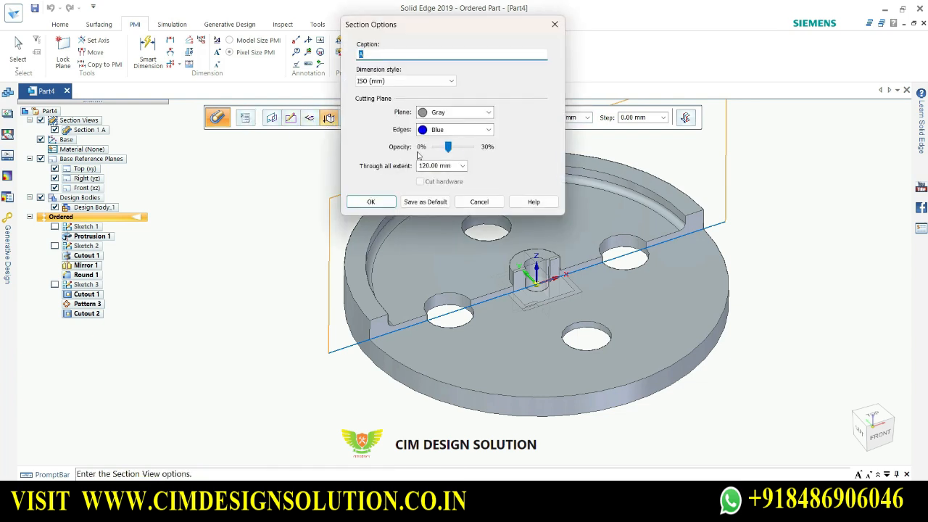
pyautogui.click(554, 24)
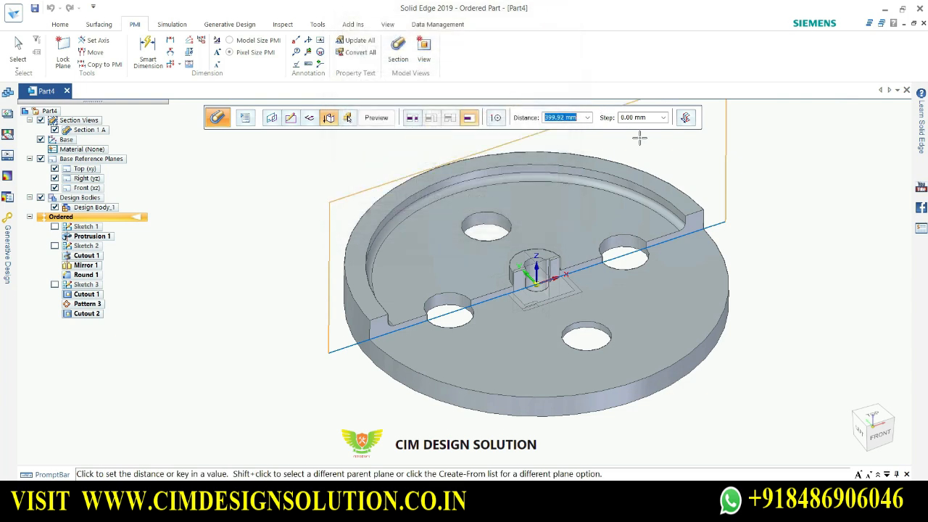
pyautogui.click(686, 118)
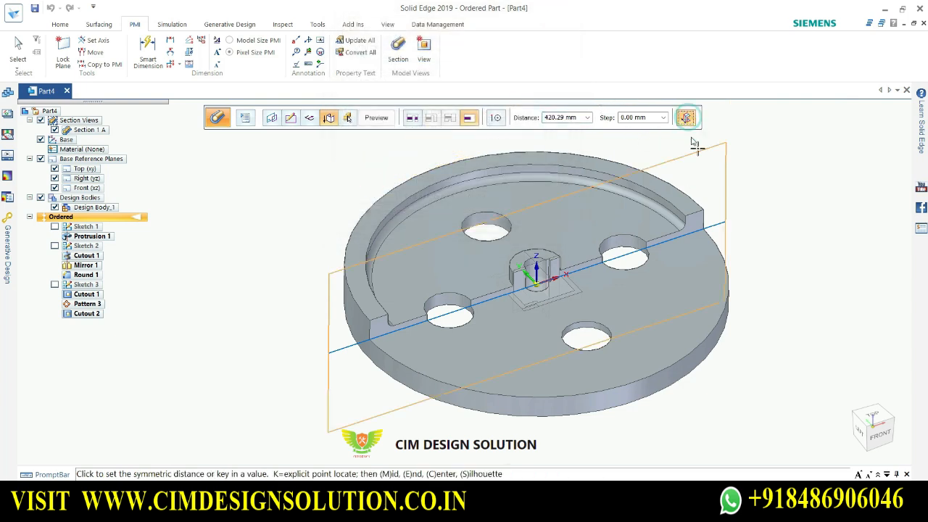
pyautogui.click(745, 207)
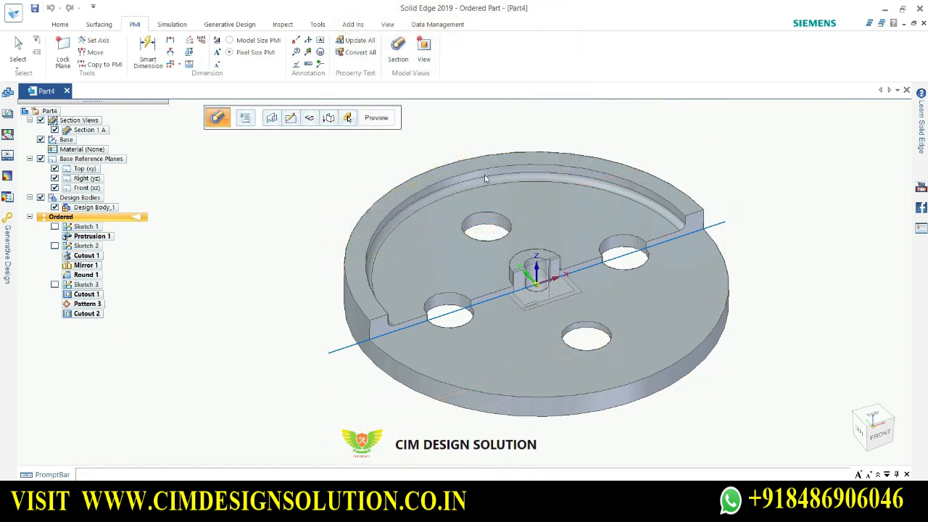
pyautogui.click(375, 118)
# Examine the sectioned flywheel up close and compare its cross-section with the reference drawing 1.jpg
pyautogui.scroll(-2, 758, 209)
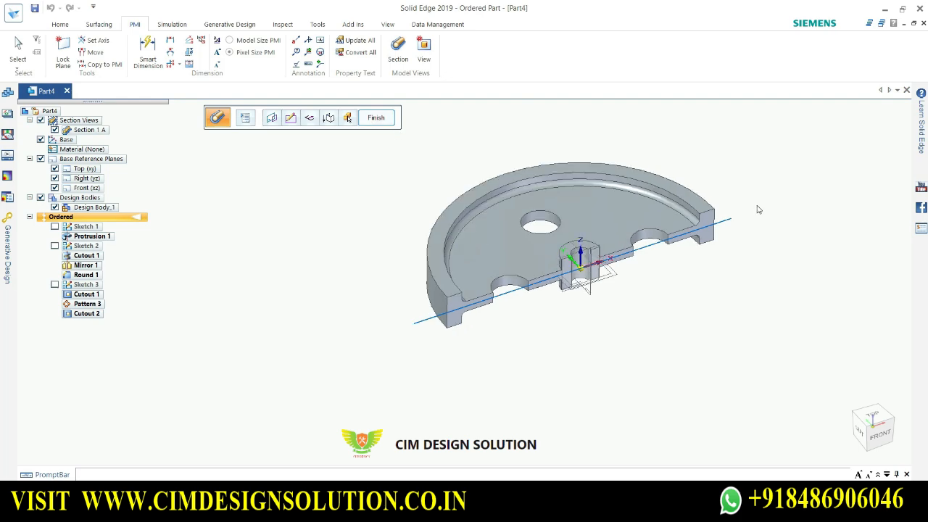
pyautogui.scroll(3, 758, 209)
pyautogui.moveTo(758, 210); pyautogui.dragTo(724, 214, button='middle')
pyautogui.scroll(-3, 505, 315)
pyautogui.scroll(3, 504, 316)
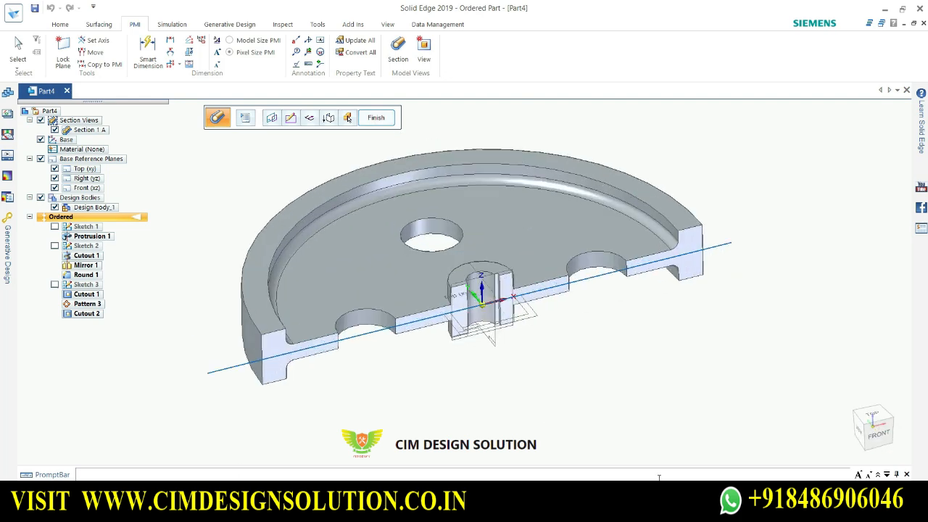
pyautogui.hotkey('alt', 'Tab')
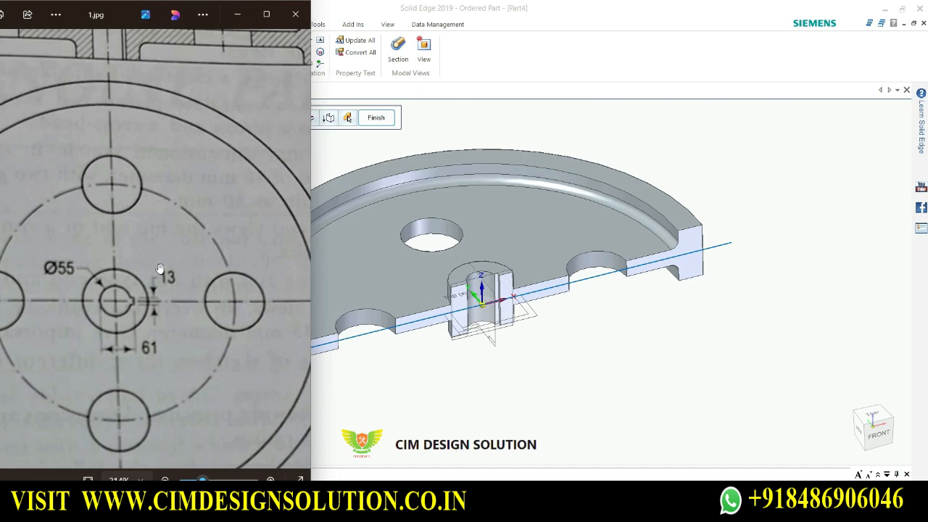
pyautogui.scroll(-3, 163, 267)
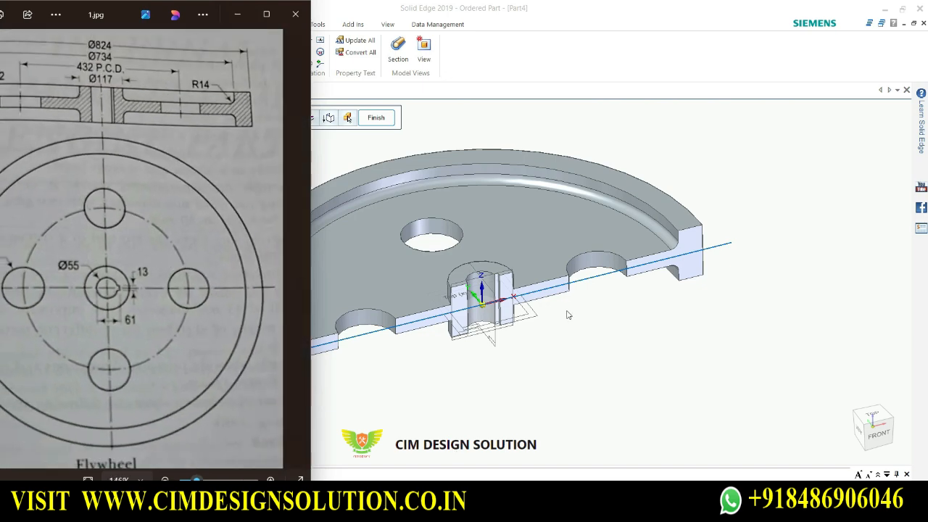
pyautogui.scroll(3, 606, 307)
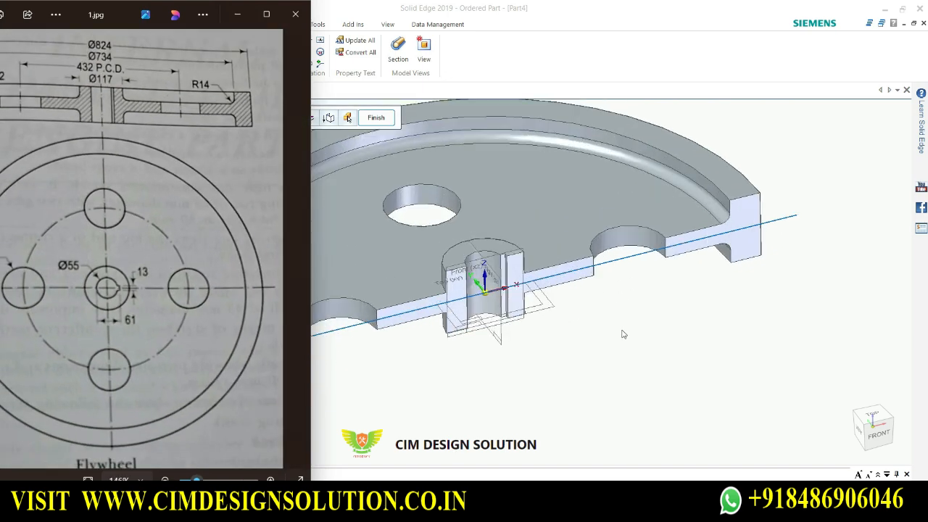
pyautogui.click(236, 14)
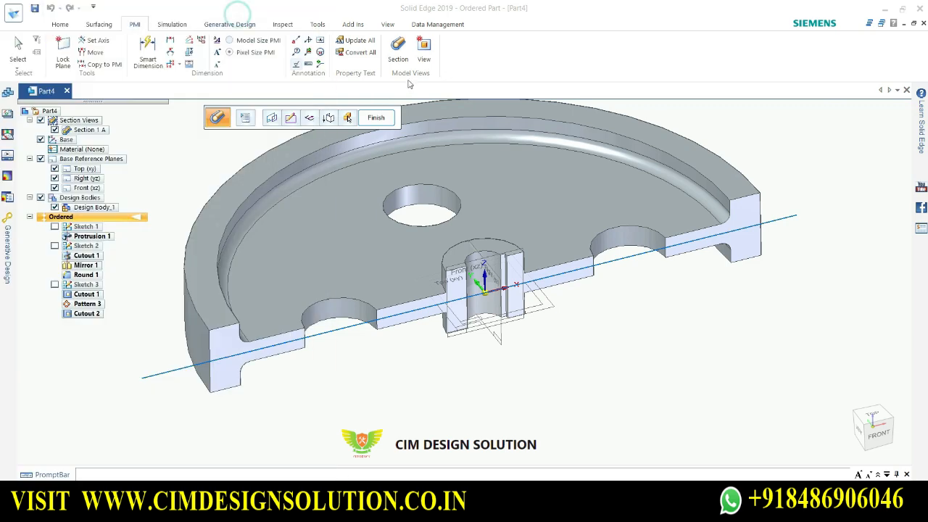
# Finish the section edit and turn off the display of the section views
pyautogui.click(375, 117)
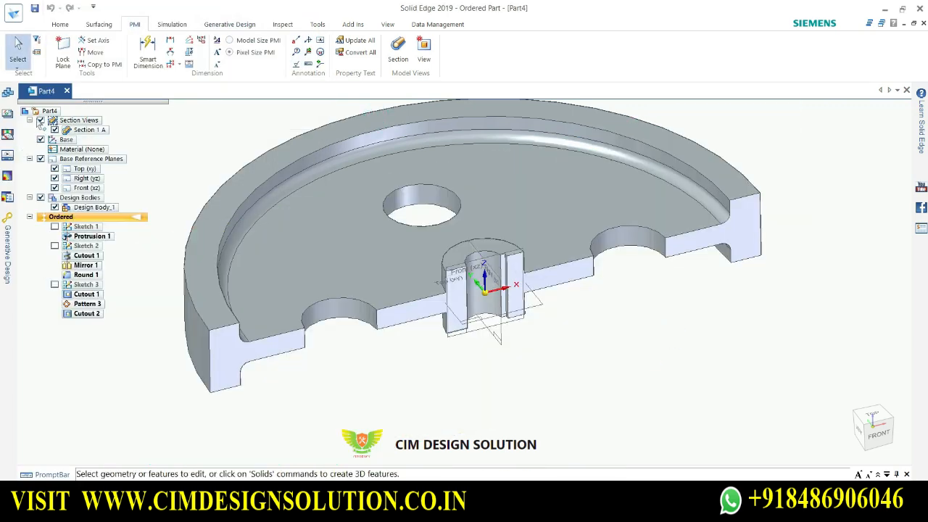
pyautogui.click(40, 120)
pyautogui.scroll(3, 649, 329)
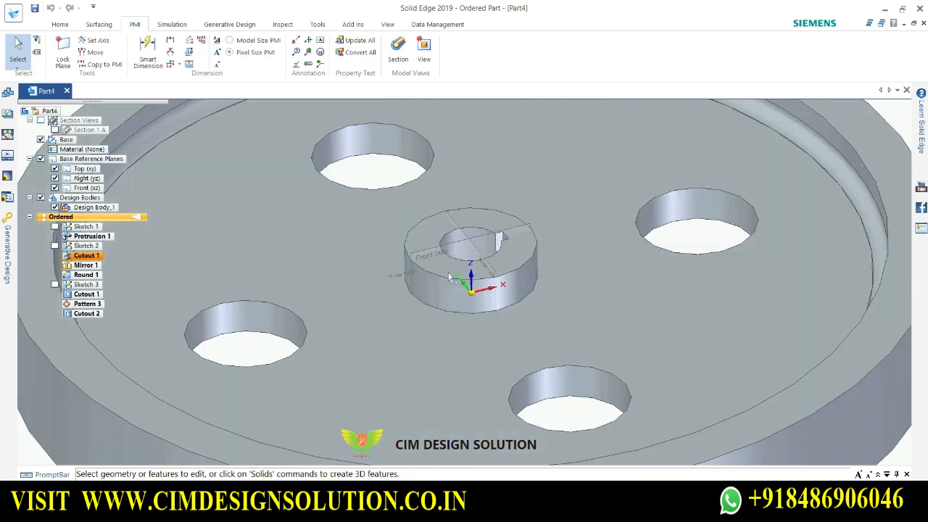
# Start a round with a 14 mm radius and select the edge where the hub's upper side meets the web
pyautogui.scroll(-1, 508, 308)
pyautogui.moveTo(505, 302)
pyautogui.mouseDown(button='middle')
pyautogui.moveTo(518, 270)
pyautogui.moveTo(519, 313)
pyautogui.mouseUp(button='middle')
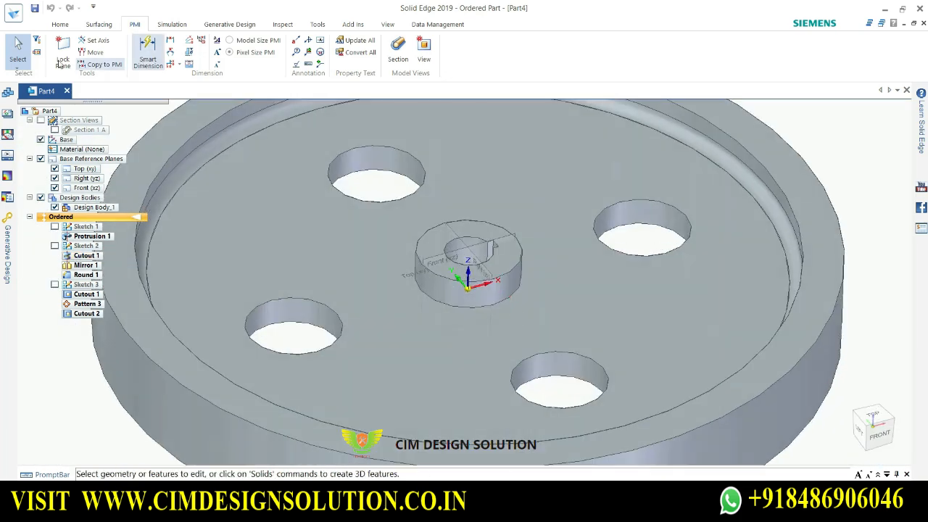
pyautogui.click(61, 25)
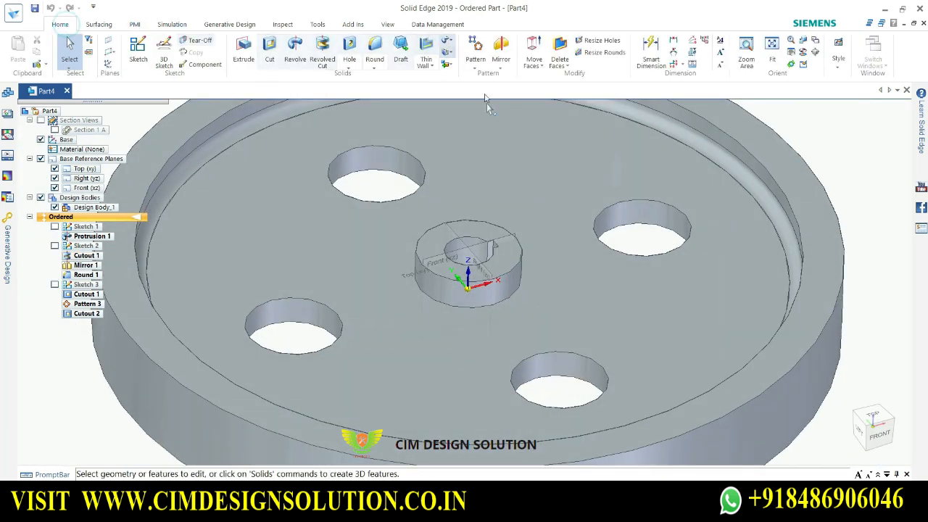
pyautogui.click(380, 66)
pyautogui.click(389, 77)
pyautogui.scroll(-3, 505, 298)
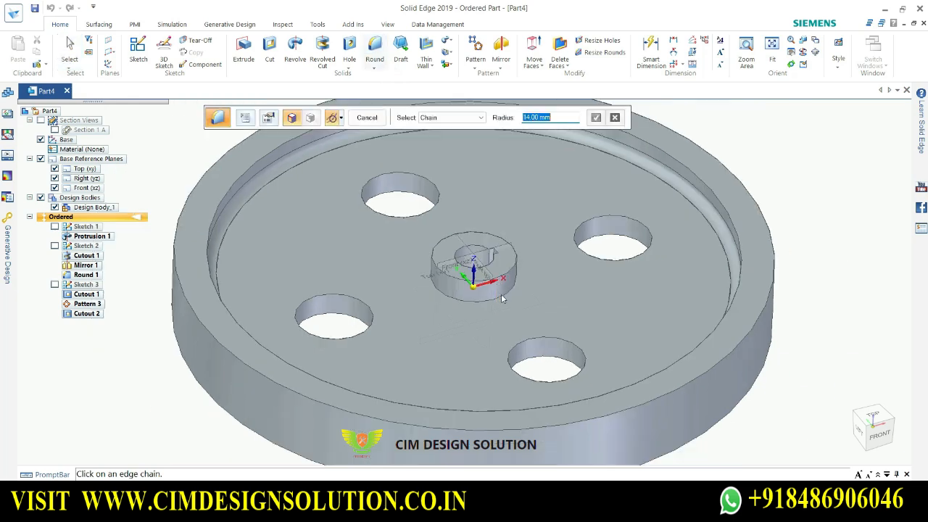
pyautogui.scroll(5, 505, 298)
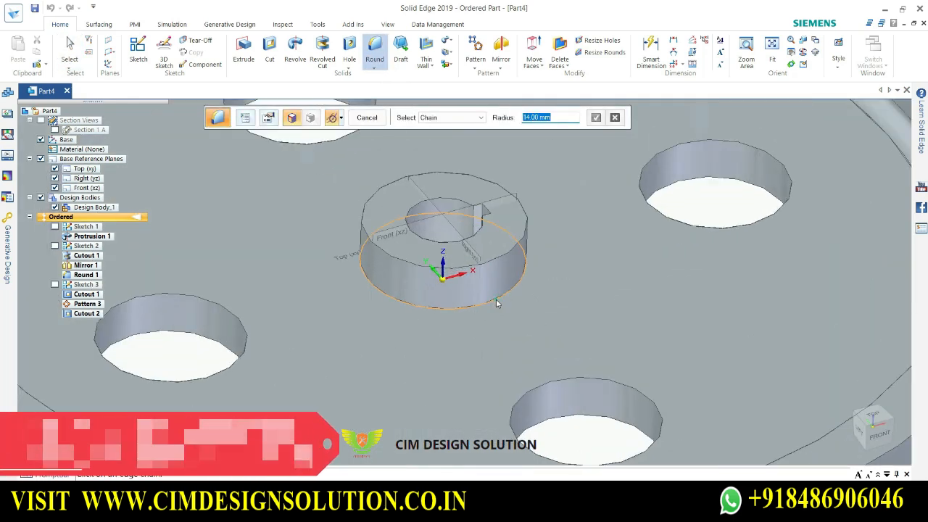
pyautogui.click(541, 279)
# Add the hub's base edge on the flywheel's underside to the 14 mm round, preview it and finish the Round command
pyautogui.scroll(3, 541, 280)
pyautogui.scroll(-6, 543, 282)
pyautogui.moveTo(546, 295); pyautogui.dragTo(525, 145, button='middle')
pyautogui.scroll(5, 515, 254)
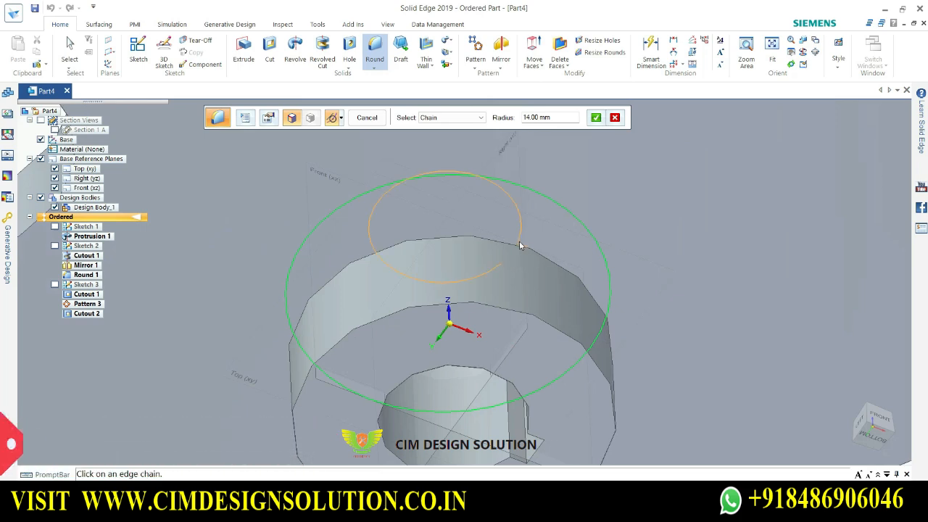
pyautogui.click(519, 246)
pyautogui.click(594, 119)
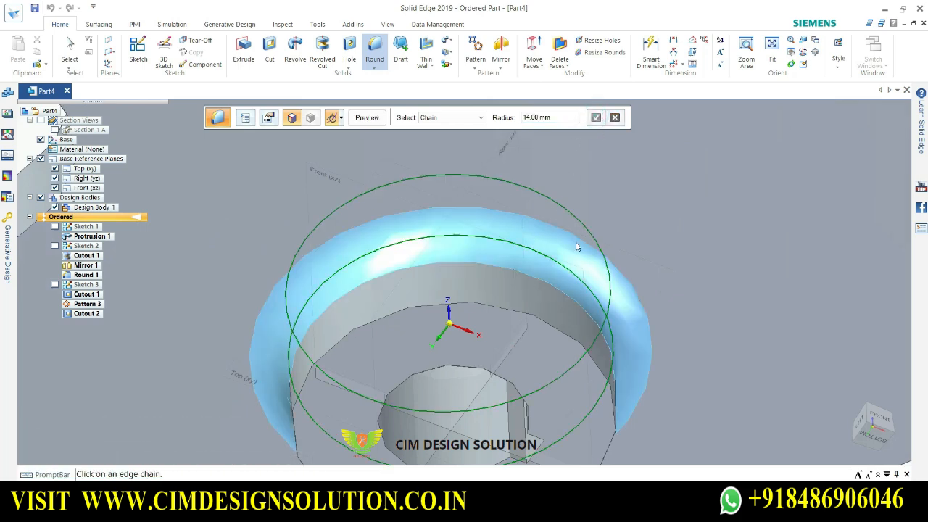
pyautogui.scroll(2, 576, 247)
pyautogui.scroll(-4, 575, 247)
pyautogui.scroll(-3, 575, 246)
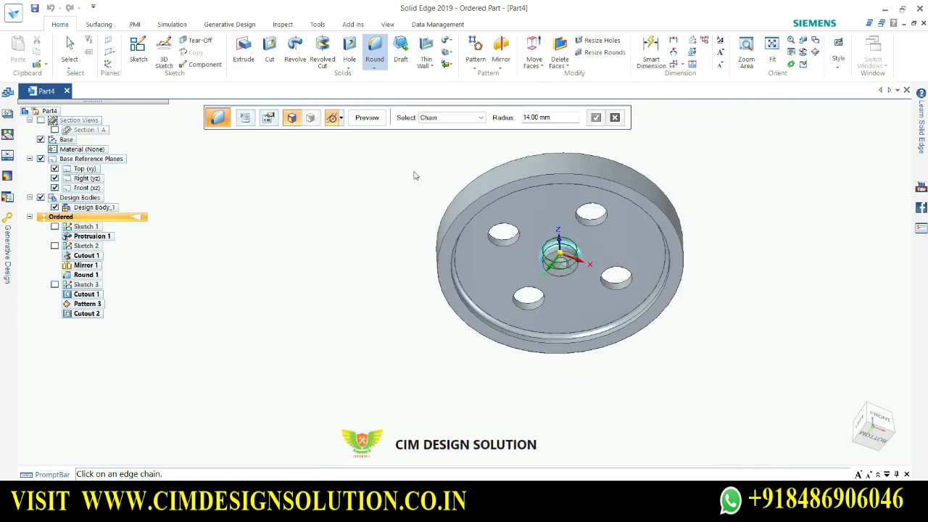
pyautogui.click(369, 118)
pyautogui.click(369, 118)
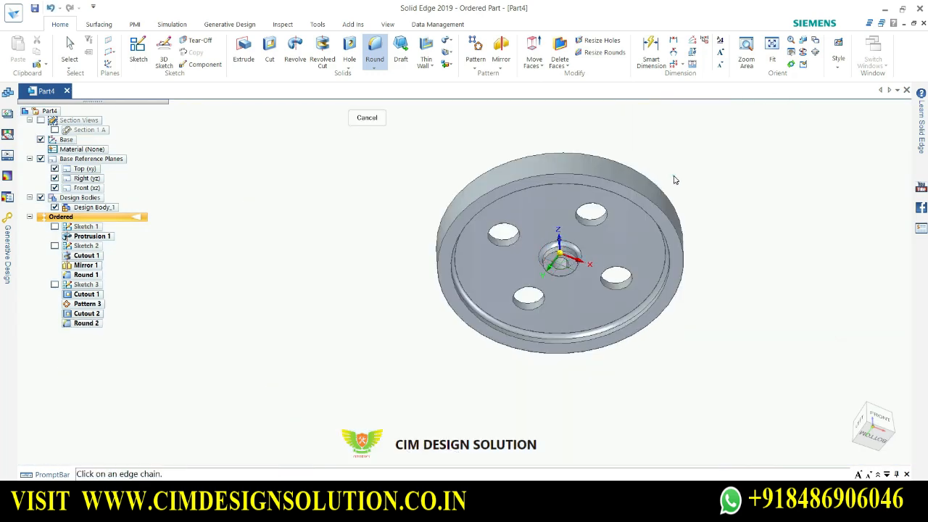
pyautogui.moveTo(673, 181); pyautogui.dragTo(730, 180, button='middle')
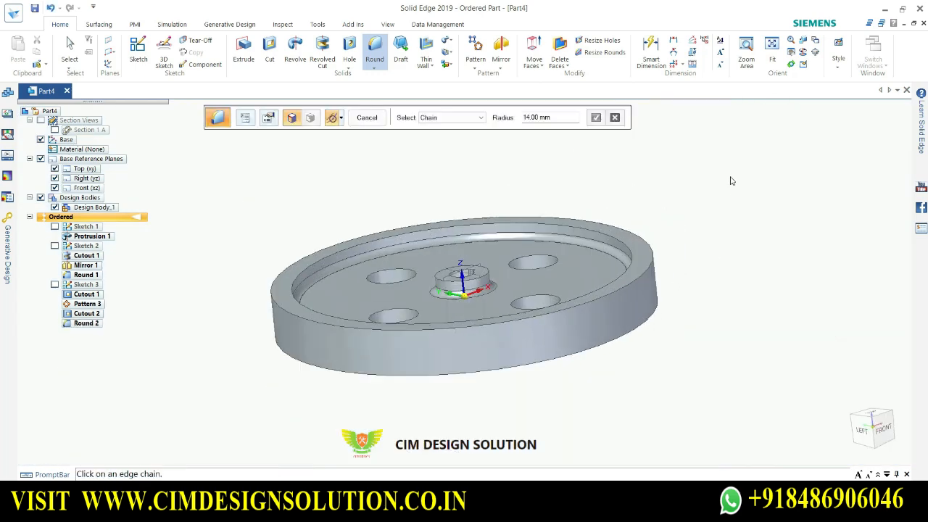
pyautogui.click(367, 117)
# Turn on the display of Section 1 A to view the rounded flywheel in section
pyautogui.scroll(3, 605, 232)
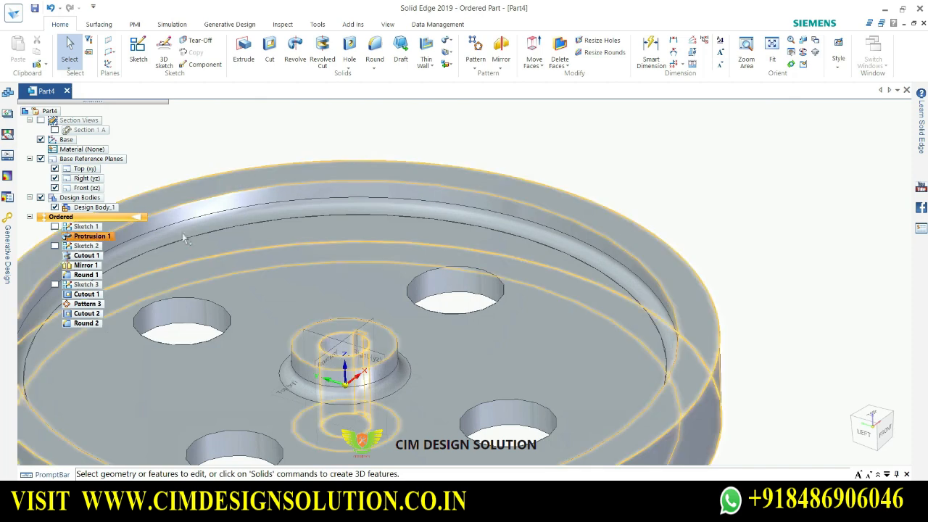
pyautogui.click(55, 130)
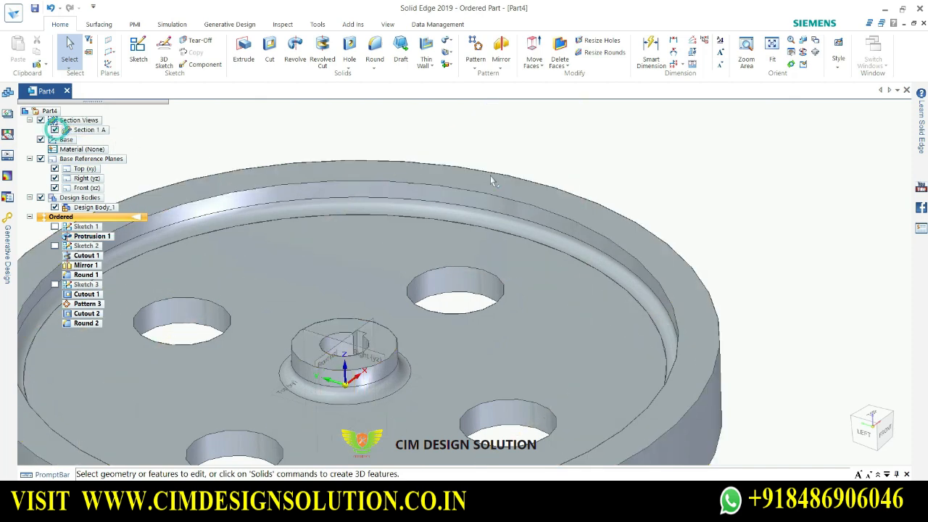
pyautogui.scroll(-3, 550, 187)
pyautogui.moveTo(549, 226); pyautogui.dragTo(694, 331, button='middle')
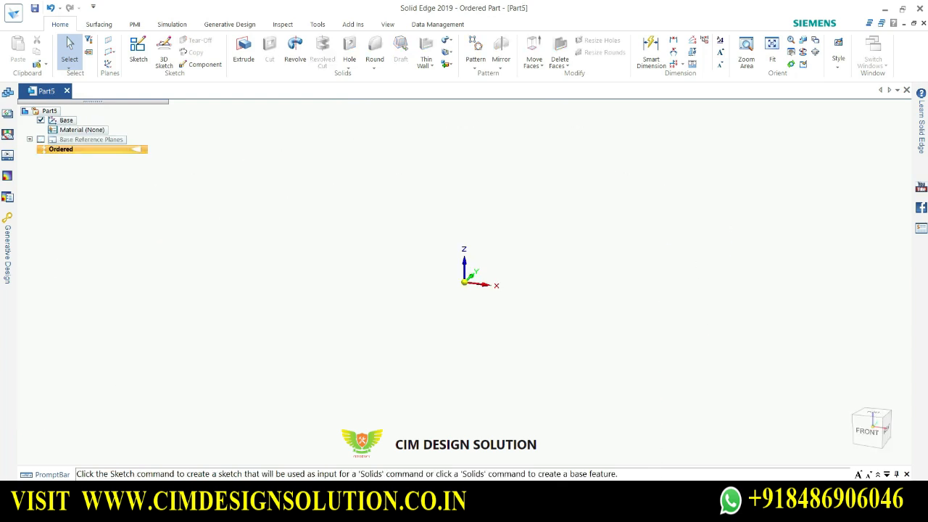
# Open the reference drawing 2.jpg, examine the handle's profile and dimensions, and return to the empty Part5
pyautogui.moveTo(655, 507)
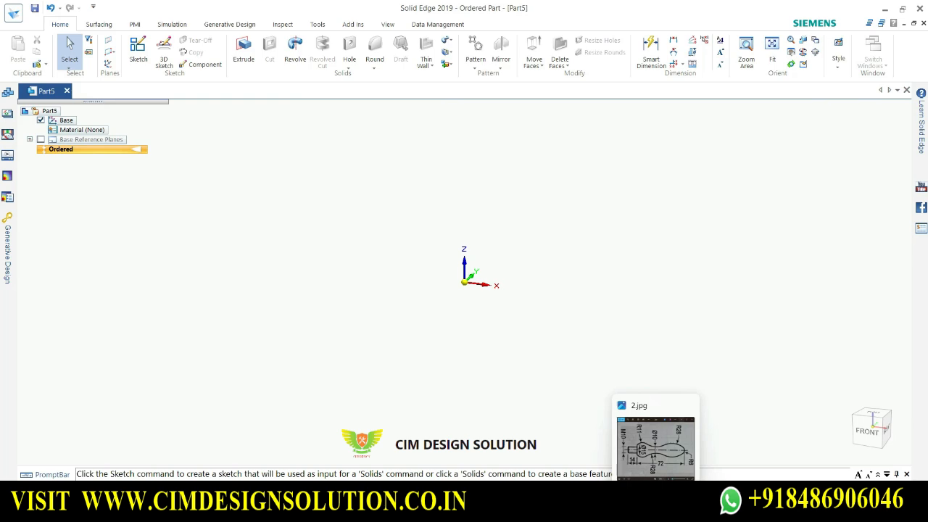
pyautogui.click(655, 447)
pyautogui.scroll(1, 387, 205)
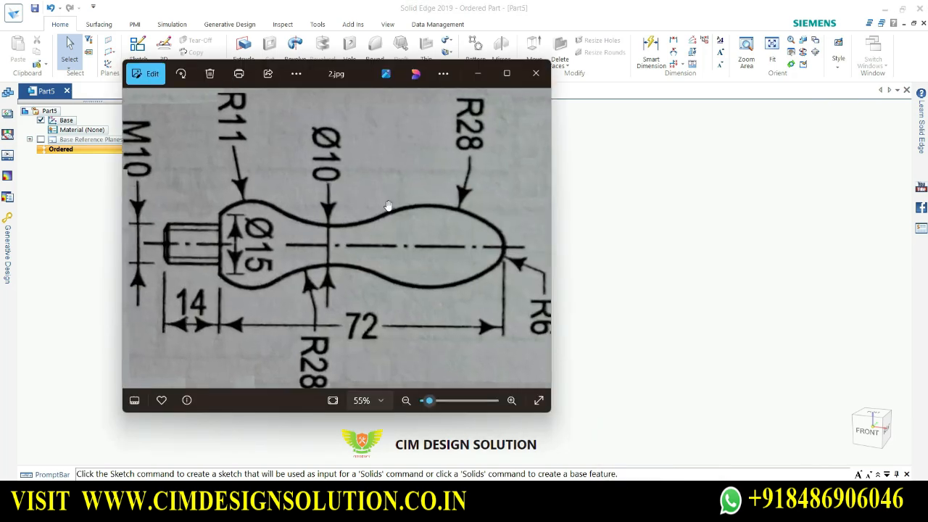
pyautogui.click(507, 74)
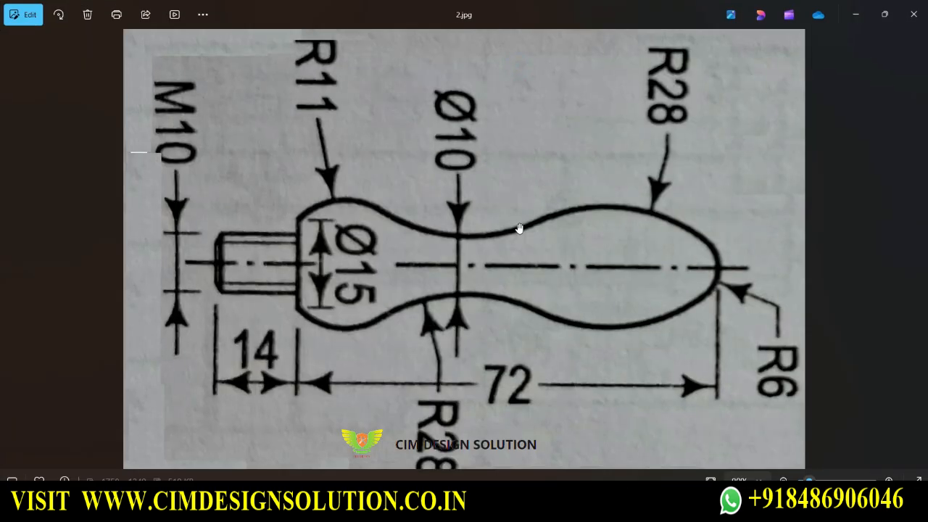
pyautogui.scroll(-1, 519, 228)
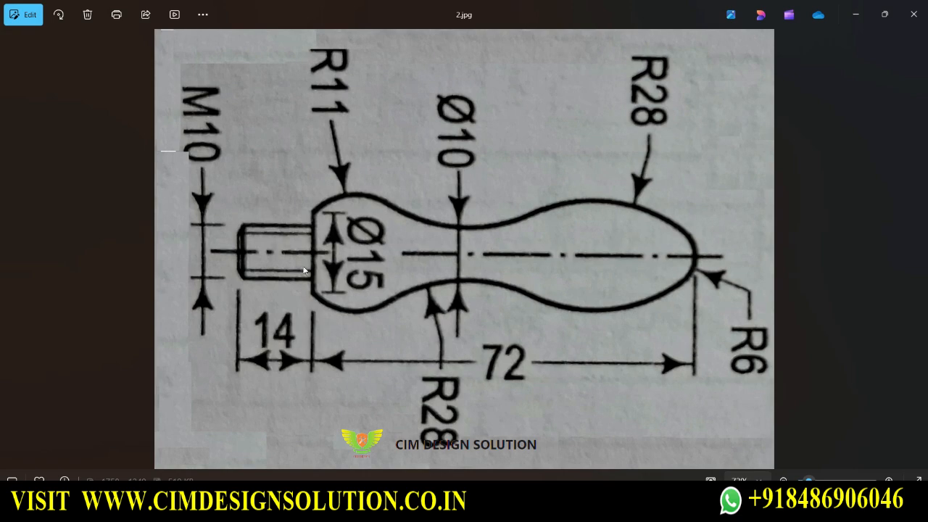
pyautogui.click(884, 15)
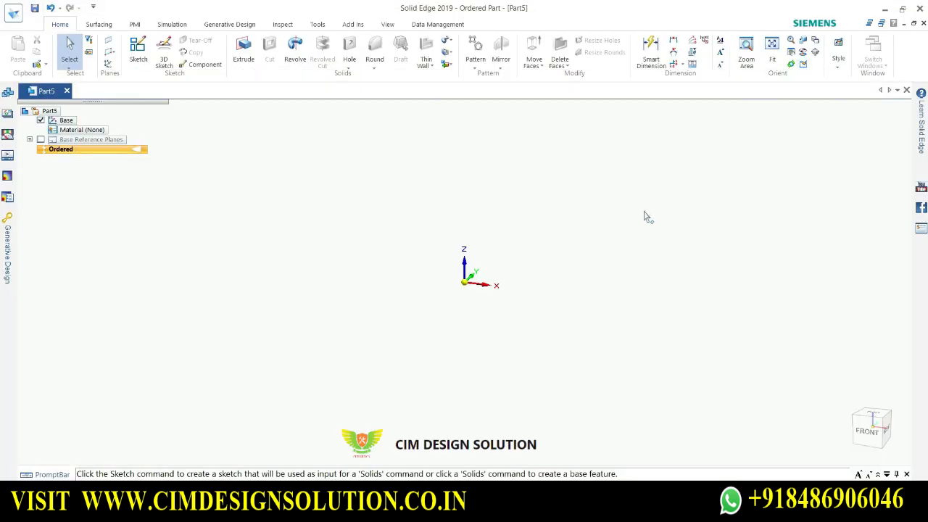
pyautogui.click(652, 507)
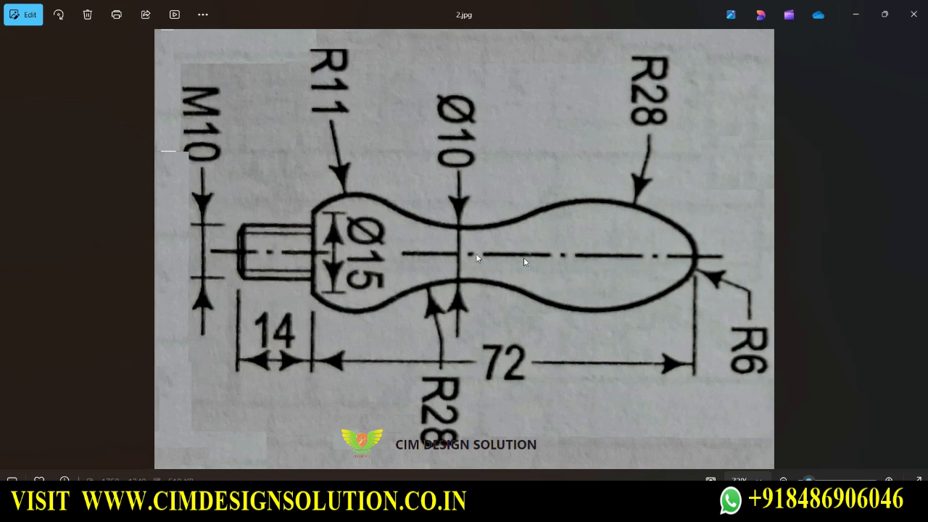
pyautogui.click(853, 16)
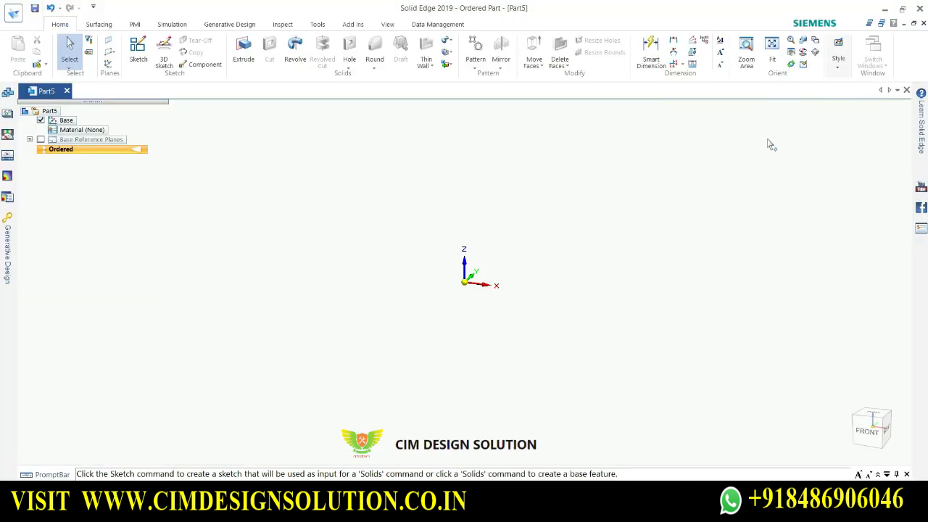
# Start a sketch on the Front (xz) plane and draw a horizontal line about 78 mm long from the origin along X
pyautogui.click(137, 52)
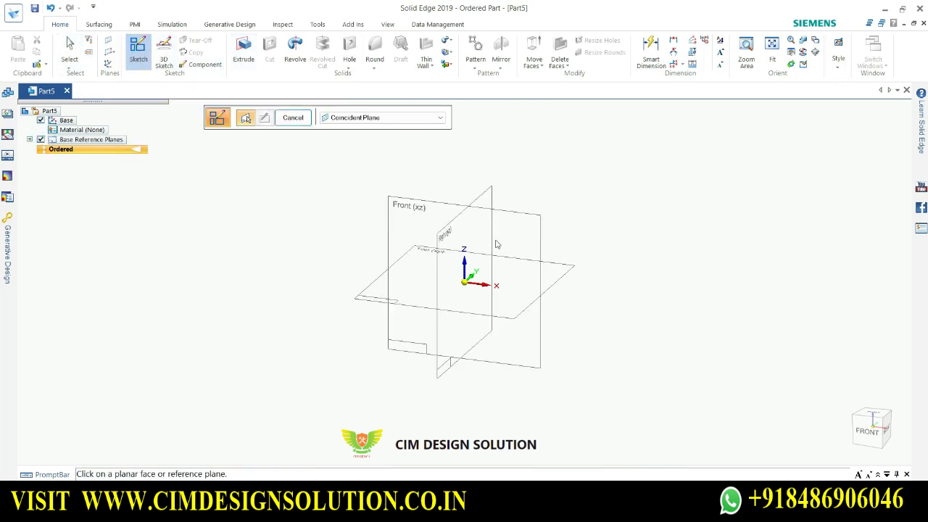
pyautogui.click(413, 205)
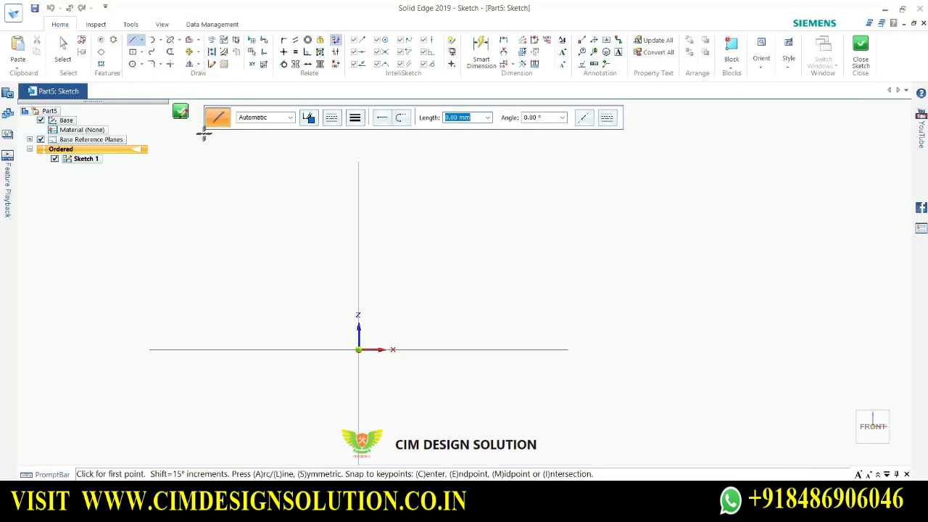
pyautogui.click(134, 40)
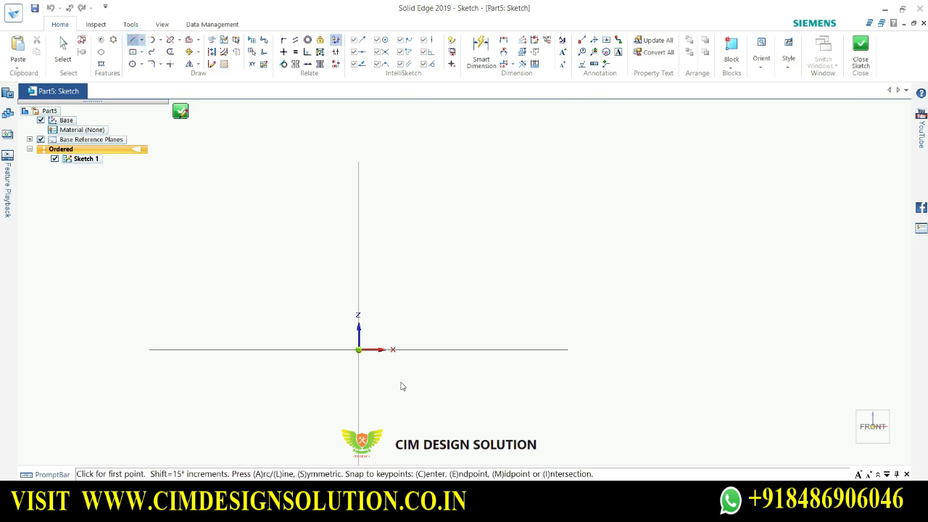
pyautogui.click(357, 350)
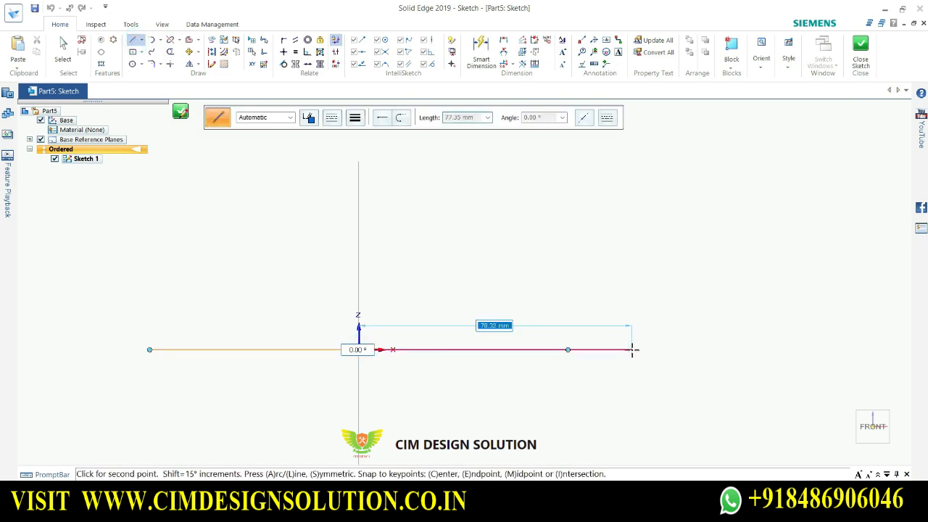
pyautogui.click(631, 349)
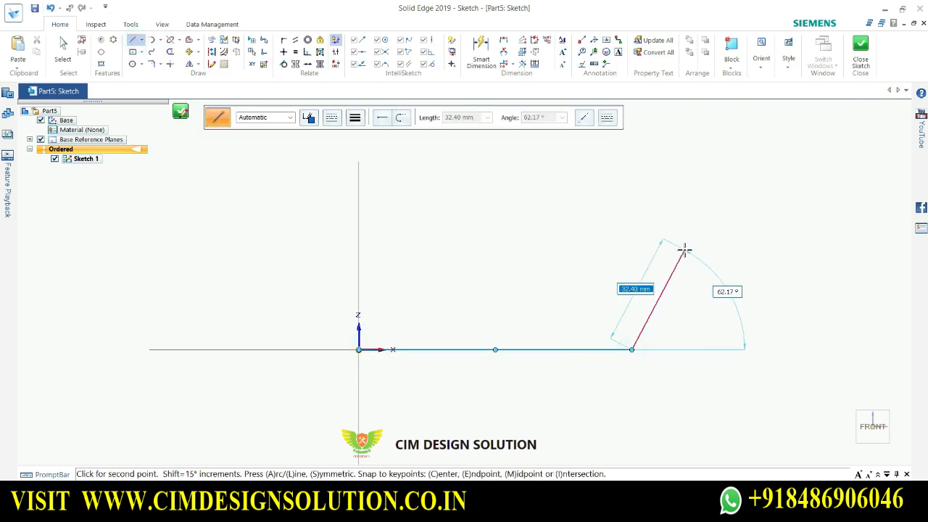
pyautogui.press('Escape')
# Dimension the horizontal line and set its length to 72 mm
pyautogui.click(481, 51)
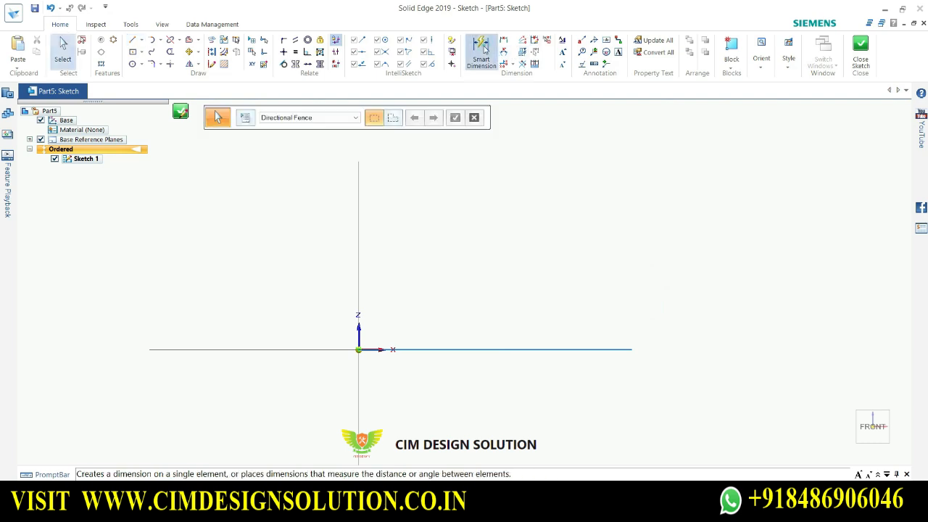
pyautogui.click(610, 350)
pyautogui.click(600, 392)
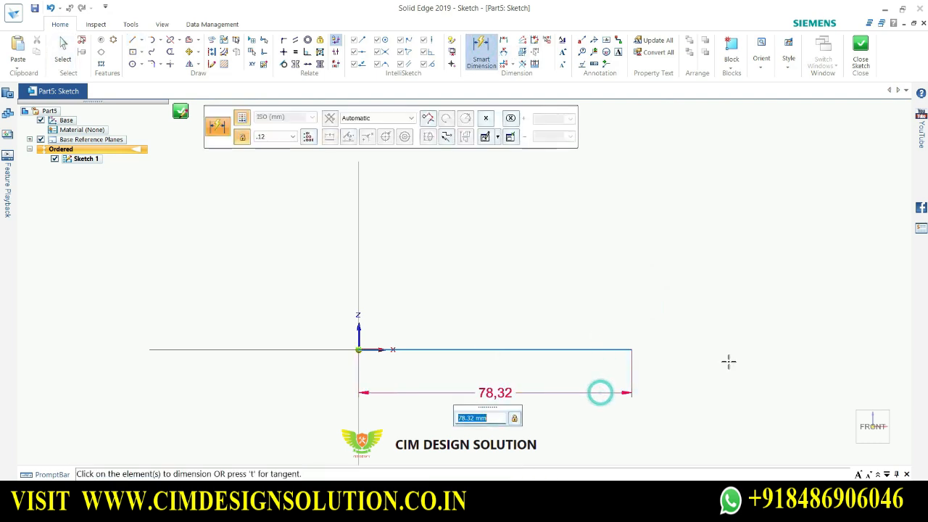
pyautogui.write('72')
pyautogui.press('Return')
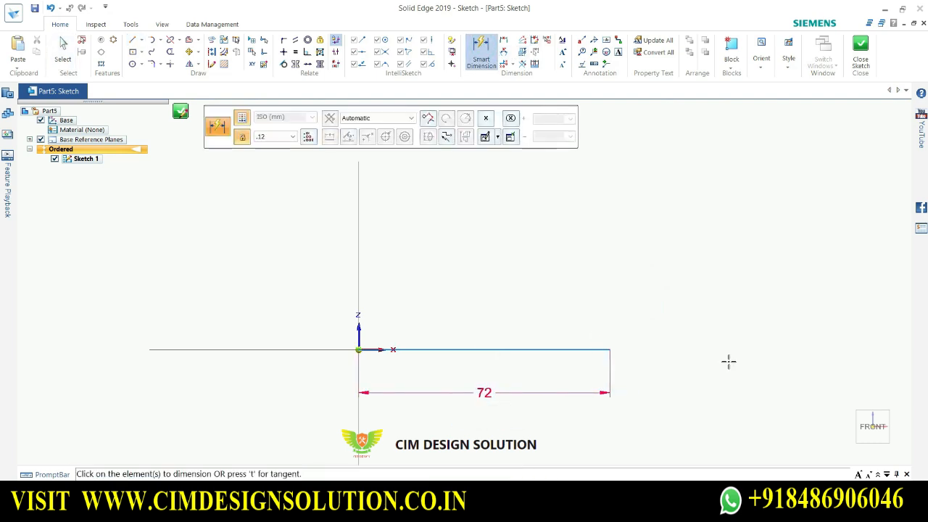
pyautogui.rightClick(725, 362)
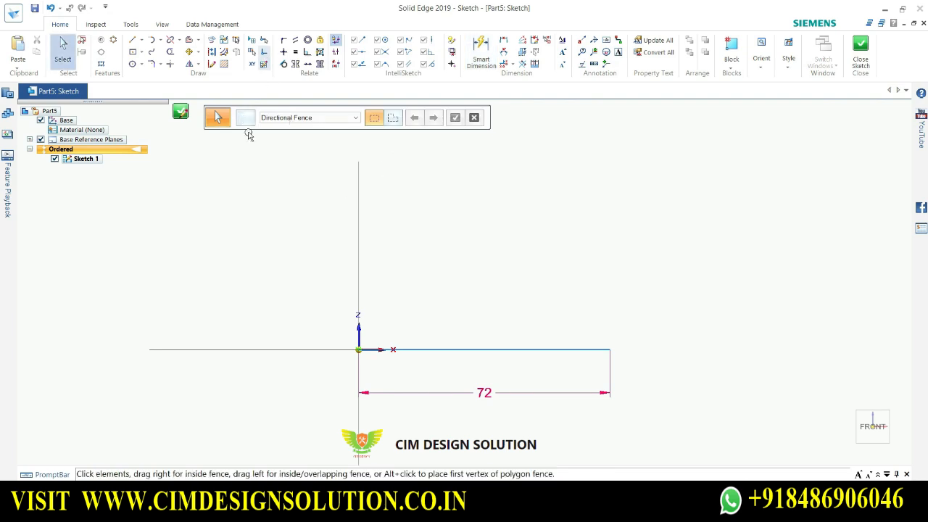
# Draw a vertical line about 27 mm long upward from the origin
pyautogui.click(133, 46)
pyautogui.click(358, 349)
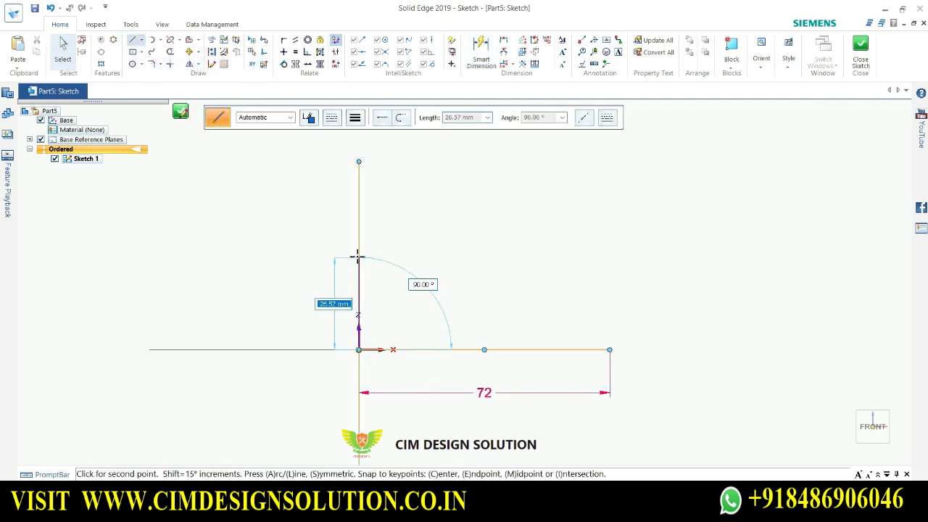
pyautogui.click(358, 256)
pyautogui.rightClick(522, 263)
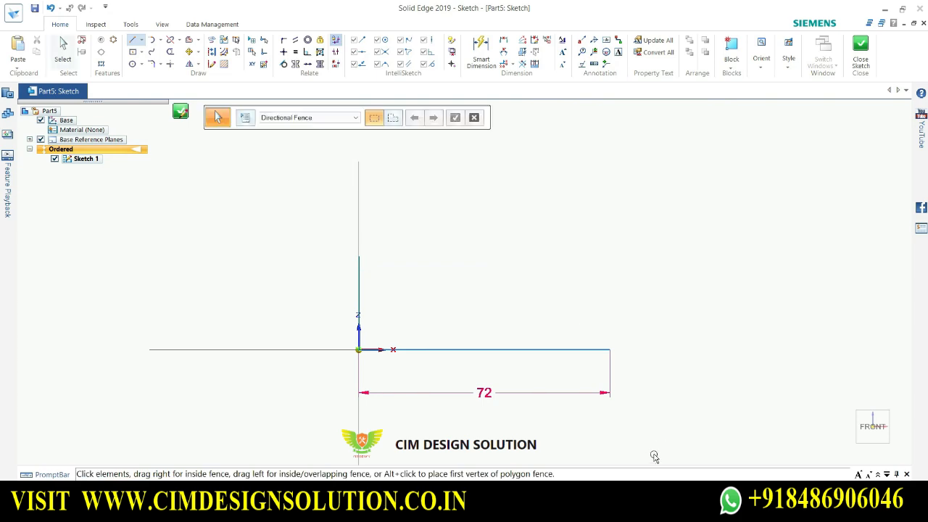
# Check the end diameter in the drawing 2.jpg and dimension the vertical line as 15/2 mm
pyautogui.hotkey('alt', 'Tab')
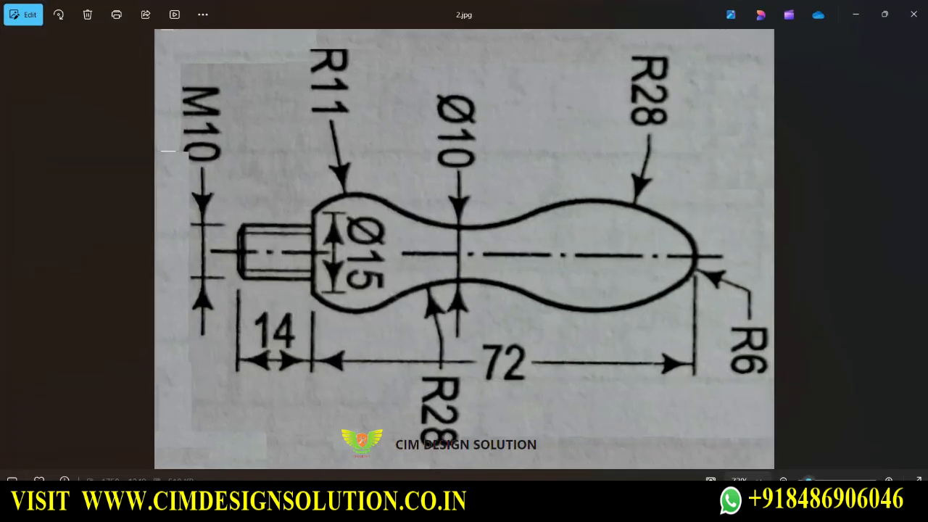
pyautogui.hotkey('alt', 'Tab')
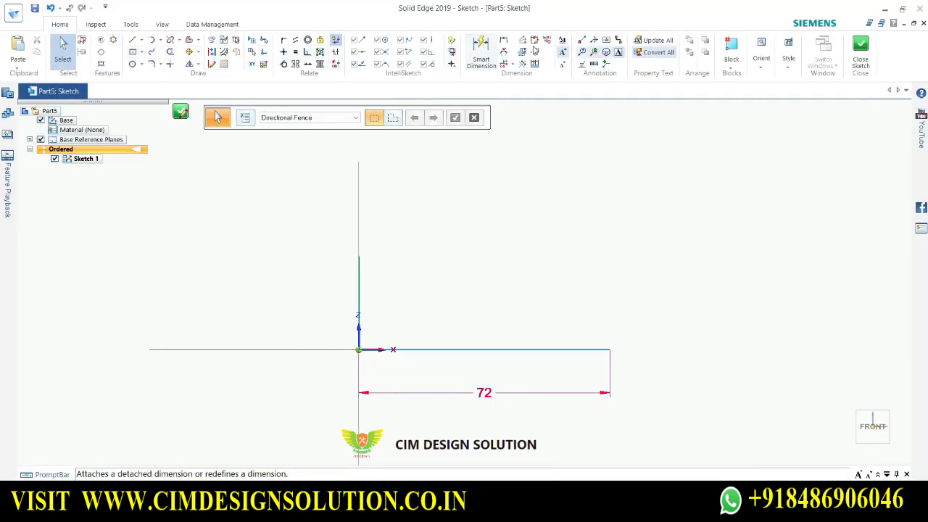
pyautogui.click(481, 52)
pyautogui.click(358, 297)
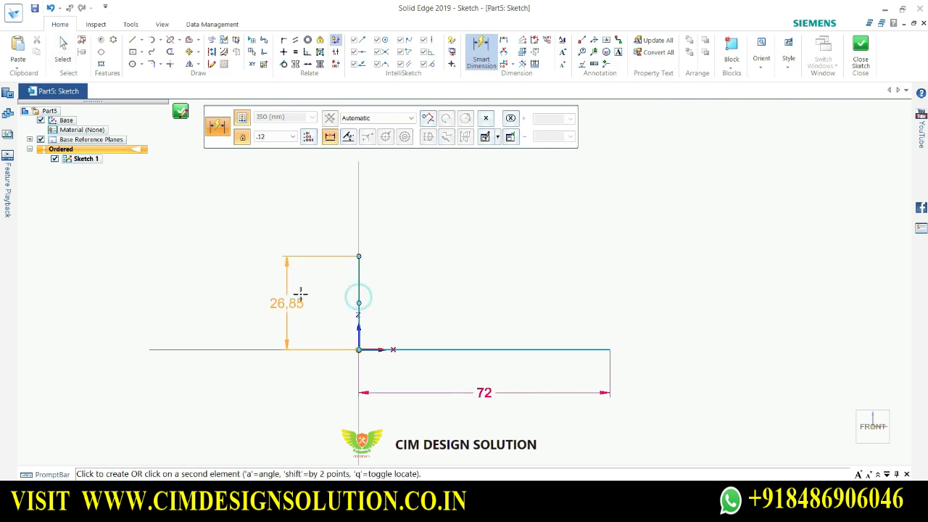
pyautogui.click(300, 292)
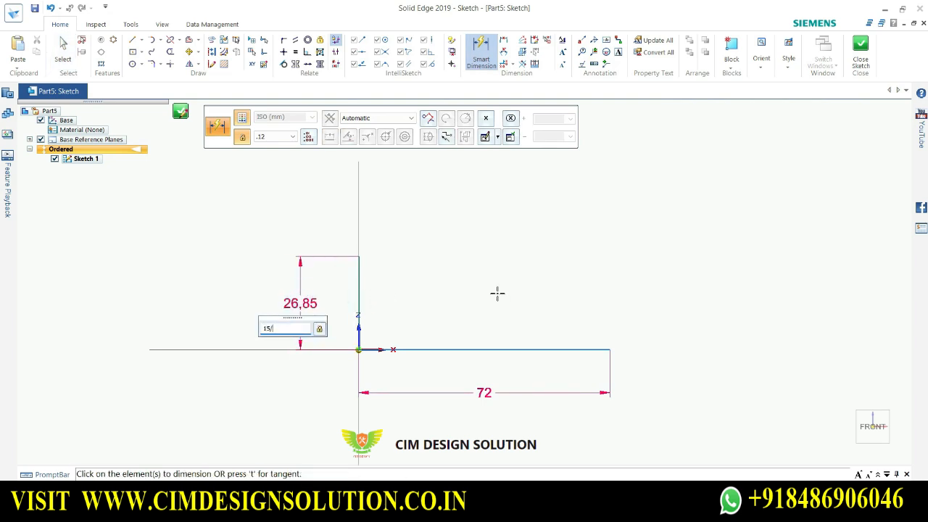
pyautogui.press('Return')
pyautogui.click(497, 293)
pyautogui.scroll(3, 399, 354)
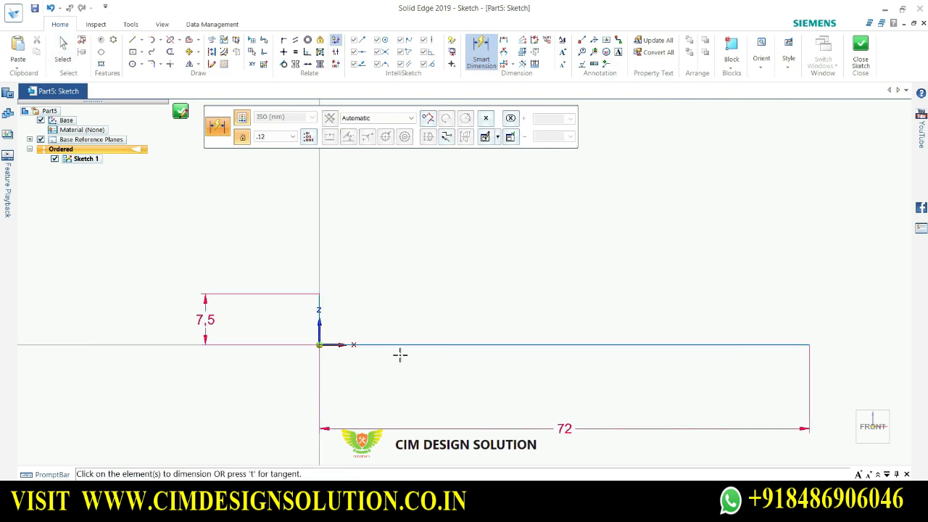
# Draw a circle about 7 mm in diameter centred on the horizontal line, passing through the line's far end
pyautogui.scroll(1, 340, 298)
pyautogui.scroll(-2, 340, 298)
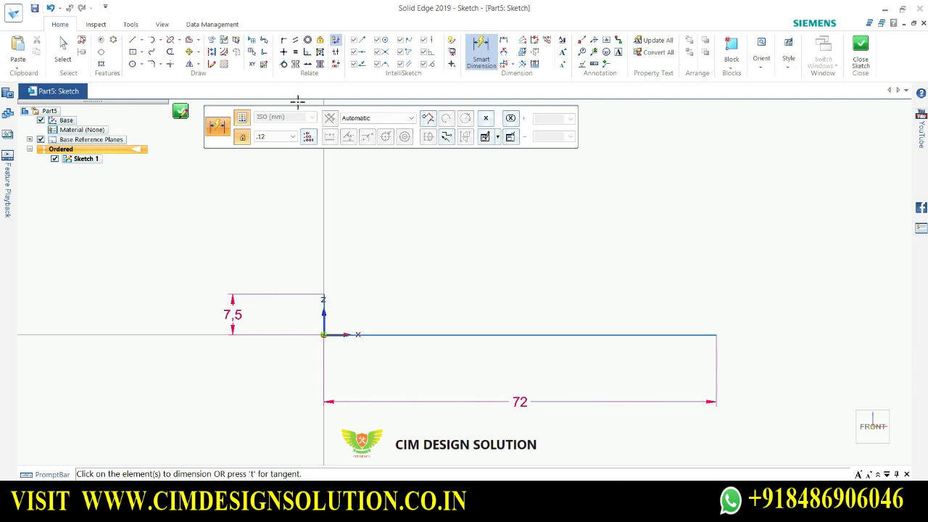
pyautogui.click(133, 64)
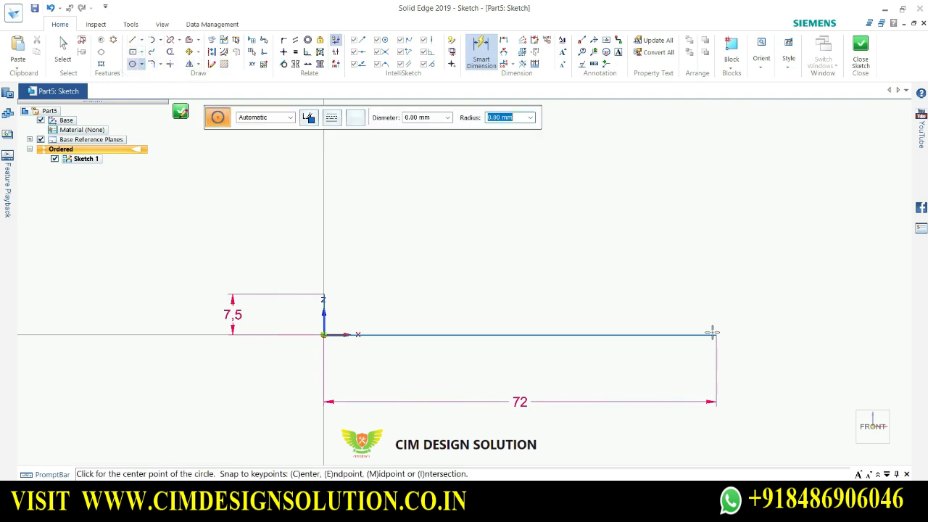
pyautogui.click(696, 334)
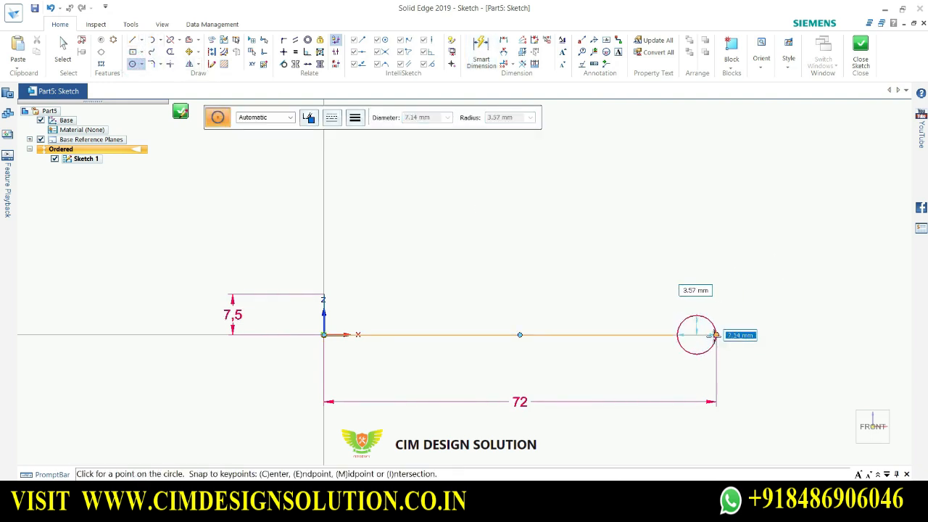
pyautogui.click(715, 334)
pyautogui.press('Escape')
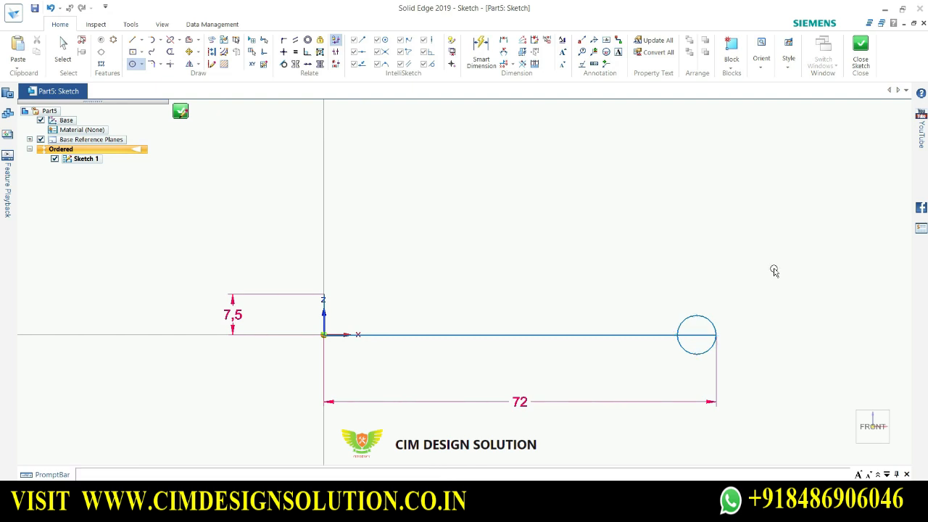
# Dimension the circle's diameter and set it to 12 mm
pyautogui.scroll(-1, 760, 287)
pyautogui.click(481, 50)
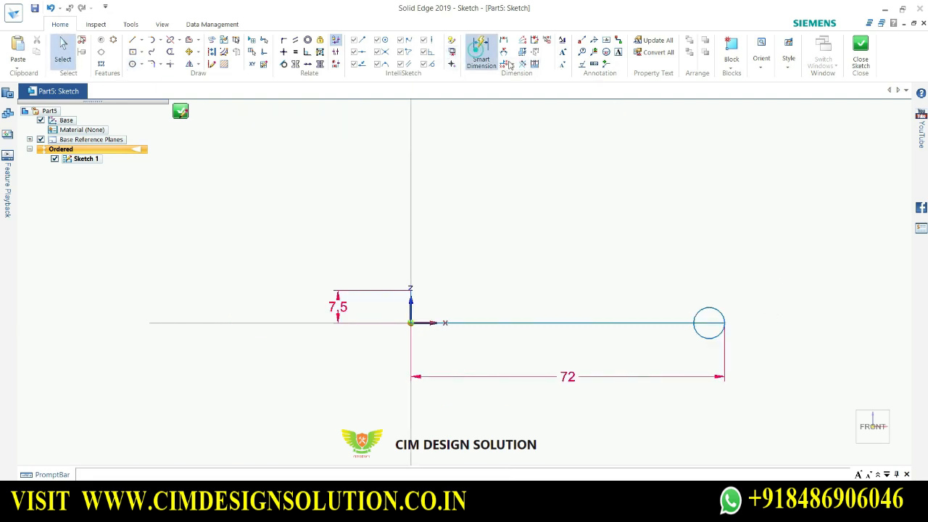
pyautogui.scroll(3, 735, 311)
pyautogui.click(692, 305)
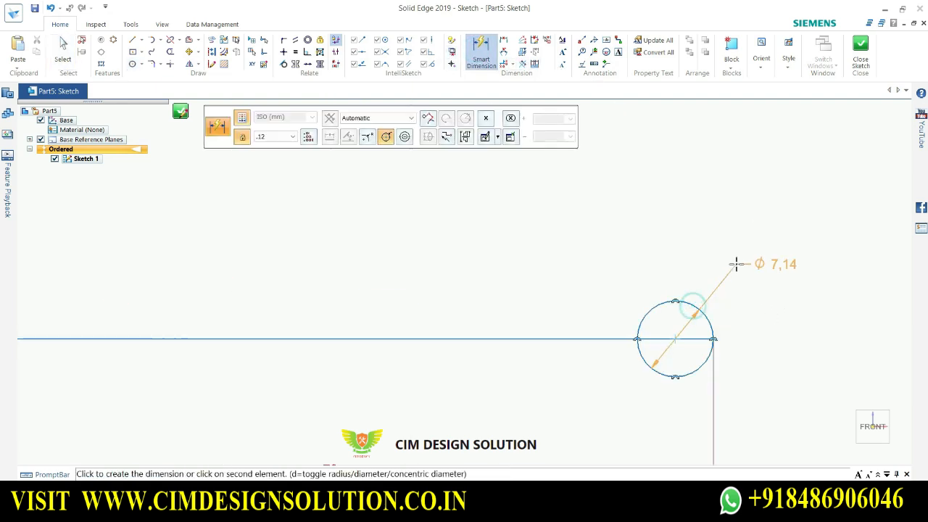
pyautogui.click(737, 263)
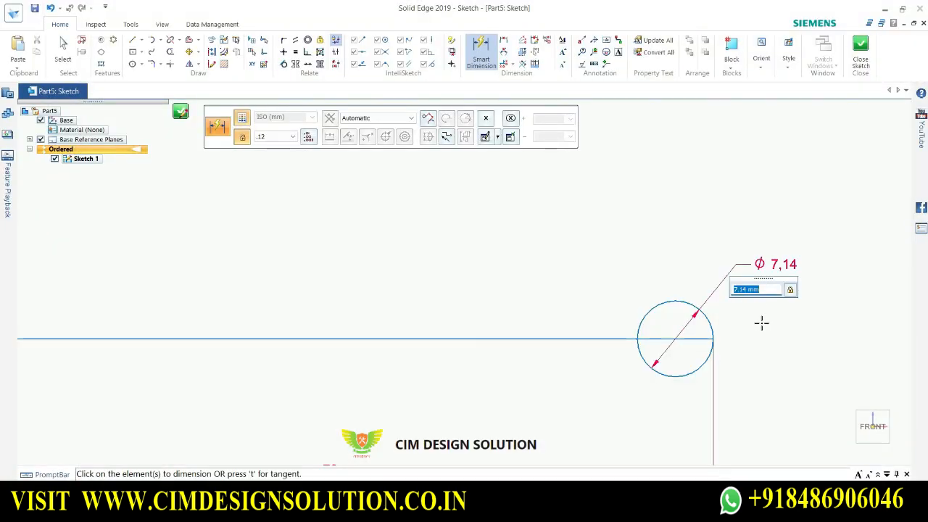
pyautogui.write('1')
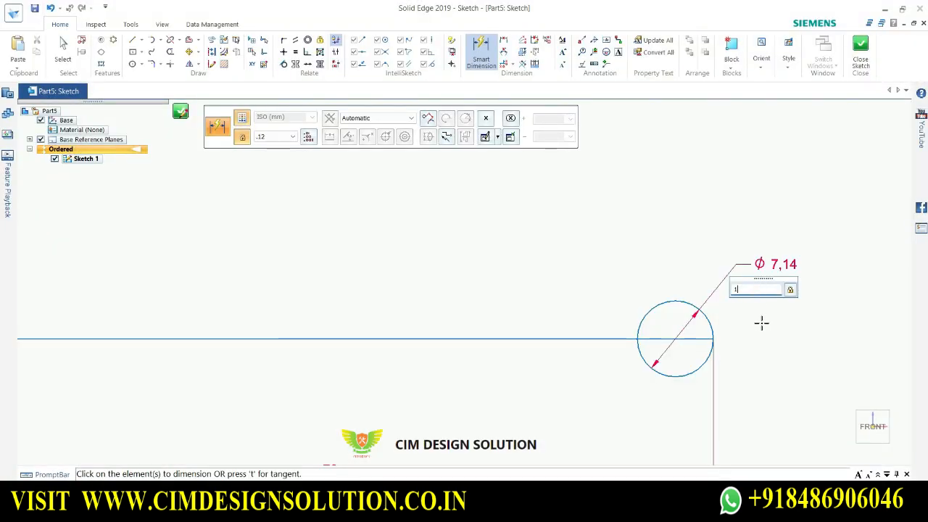
pyautogui.write('2')
pyautogui.press('Return')
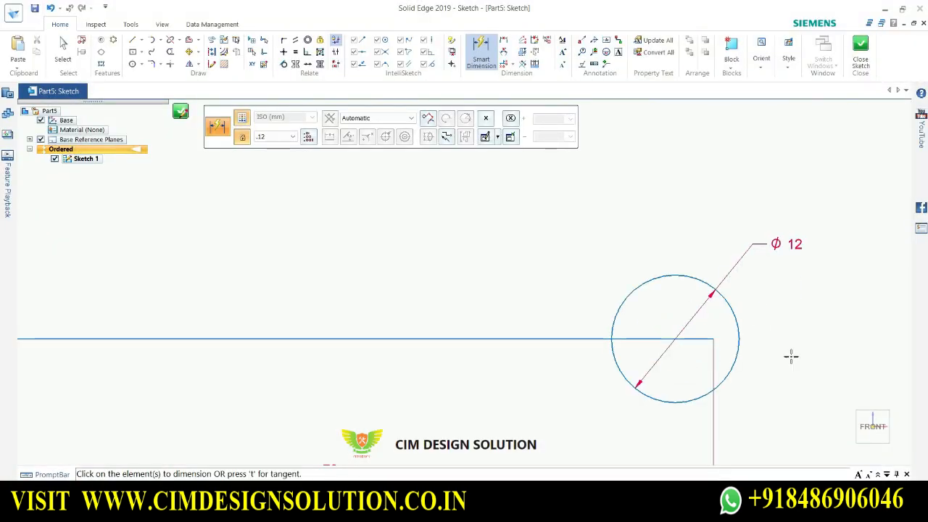
pyautogui.press('Escape')
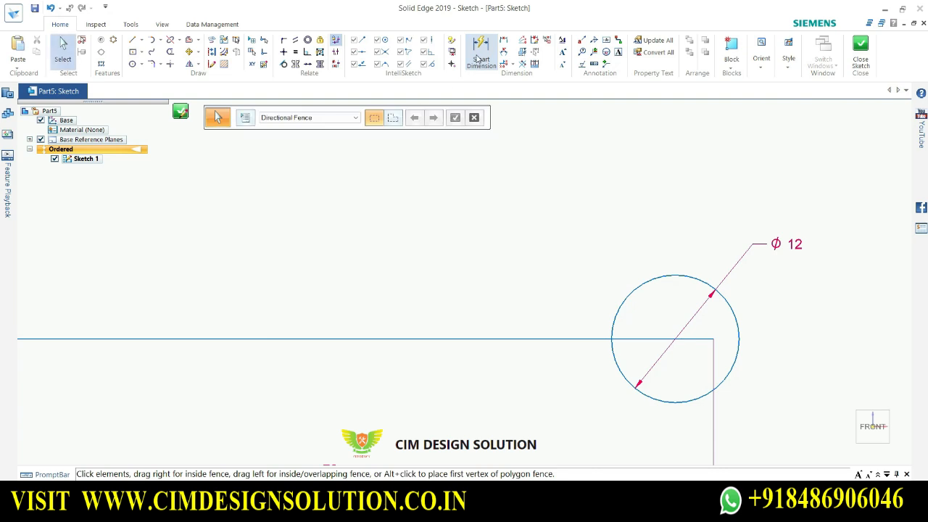
# Connect the circle's outermost point on the axis to the far endpoint of the 72 mm line
pyautogui.click(480, 53)
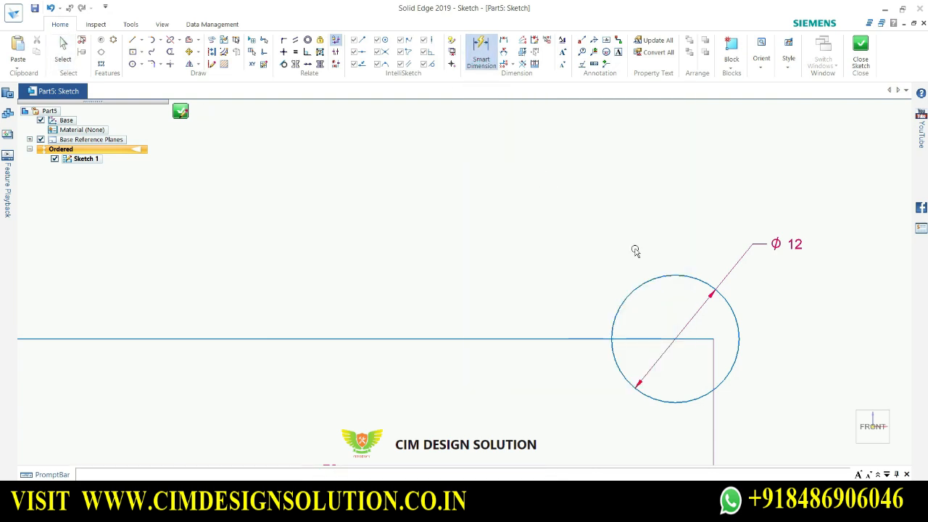
pyautogui.press('Escape')
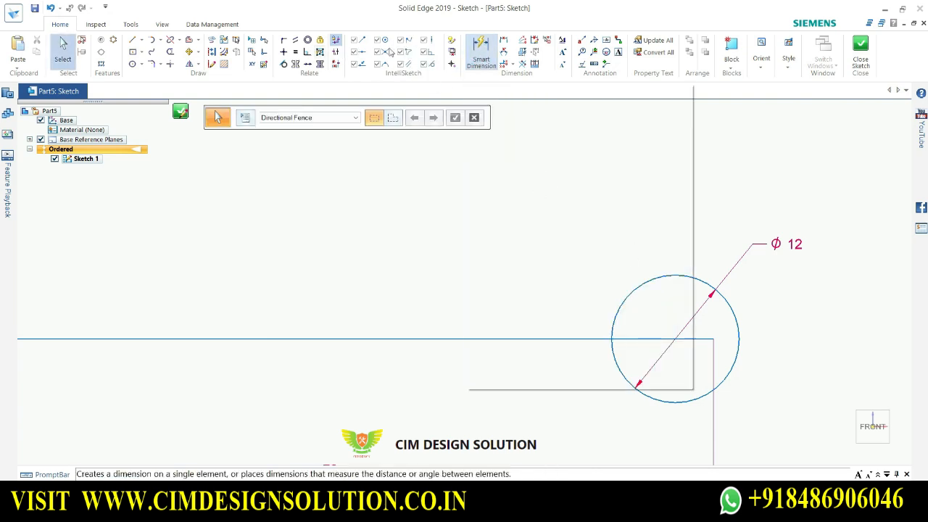
pyautogui.click(288, 44)
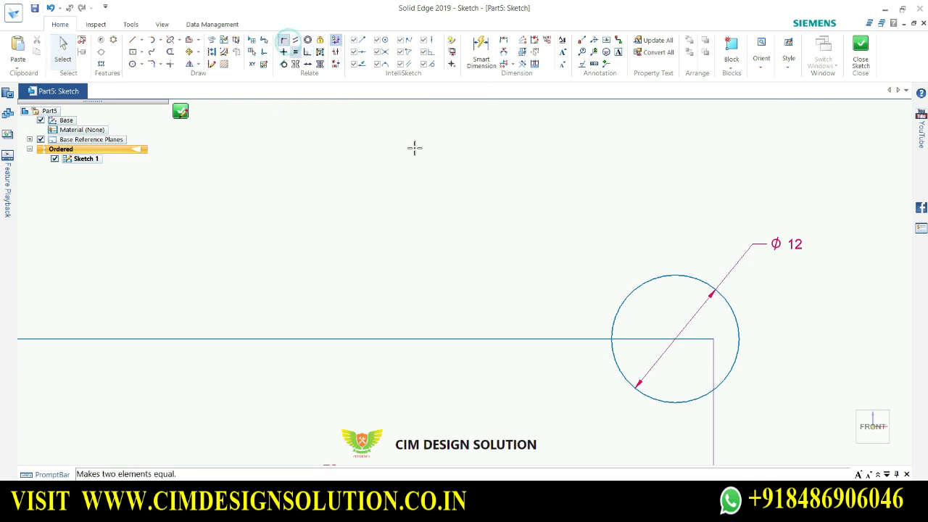
pyautogui.click(734, 338)
pyautogui.click(740, 338)
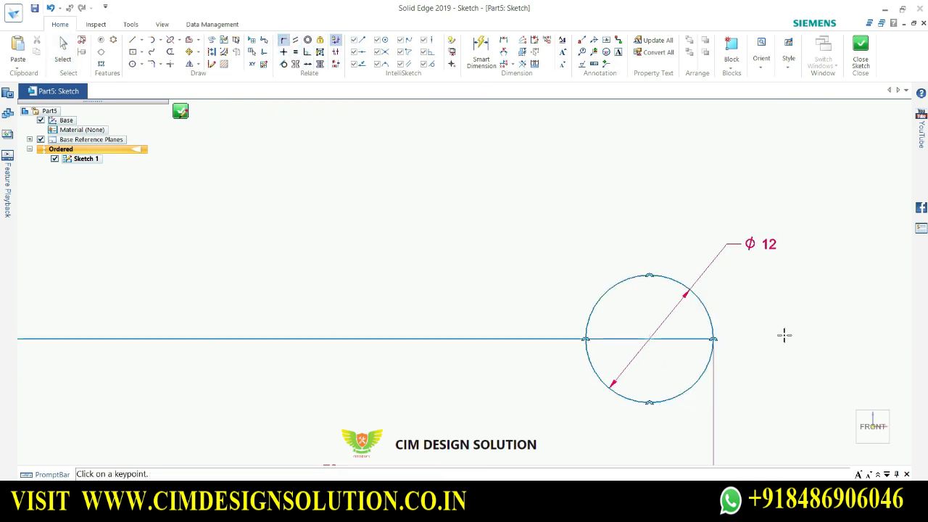
pyautogui.press('Escape')
pyautogui.scroll(-2, 783, 334)
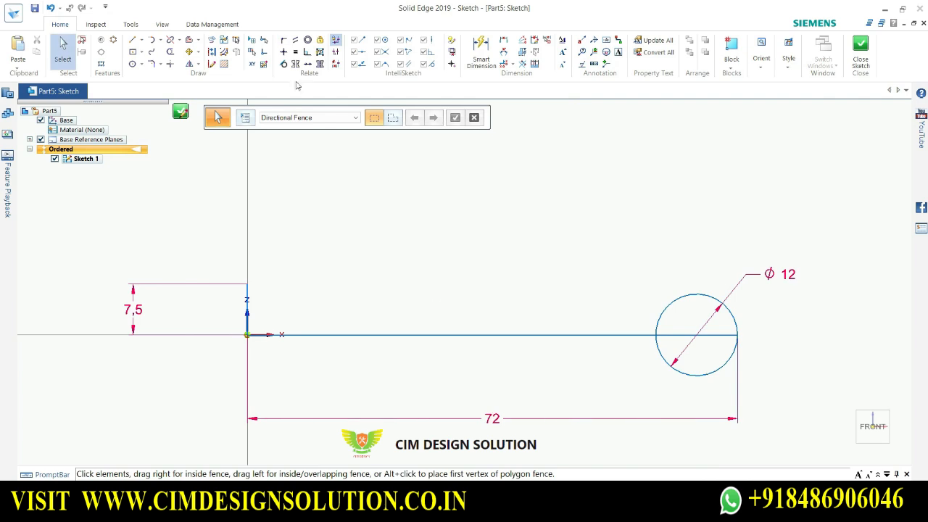
# Check the handle profile in 2.jpg and draw an upward-bulging three-point arc starting at the upper end of the vertical line
pyautogui.hotkey('alt', 'Tab')
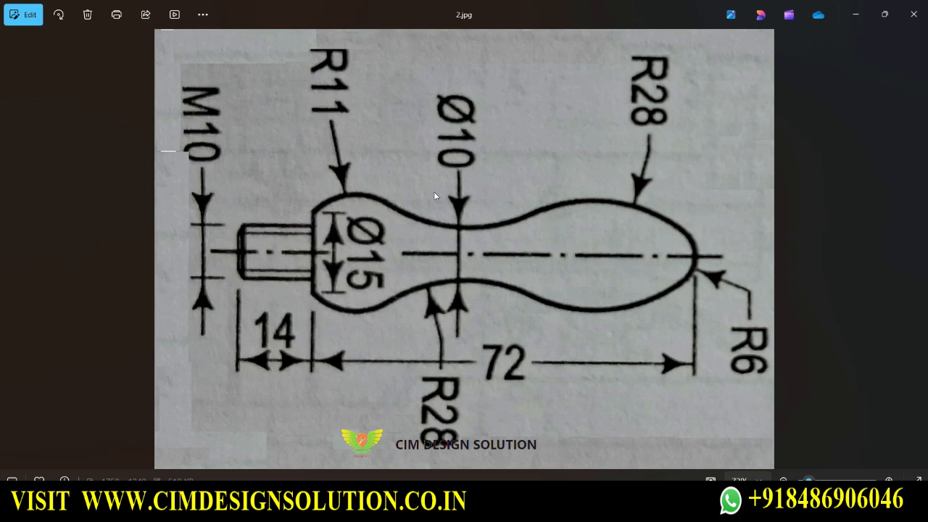
pyautogui.click(854, 15)
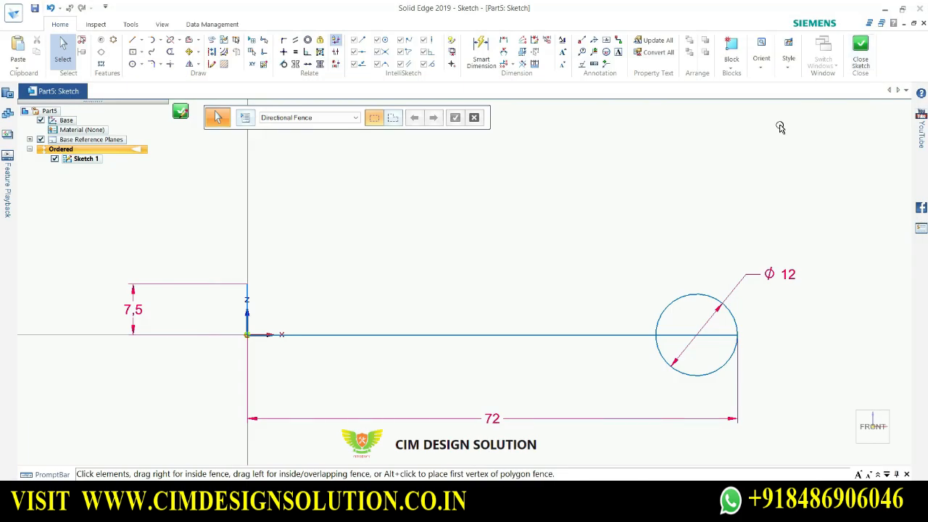
pyautogui.click(160, 43)
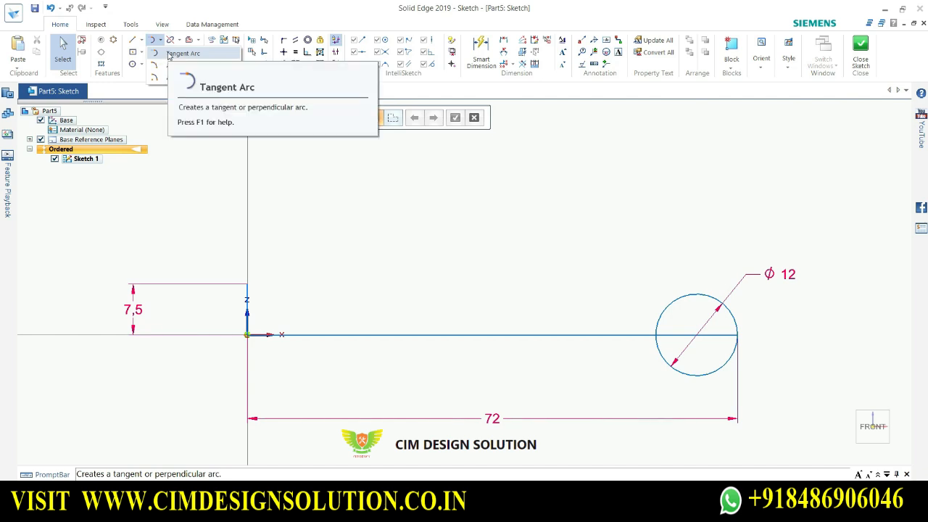
pyautogui.click(177, 64)
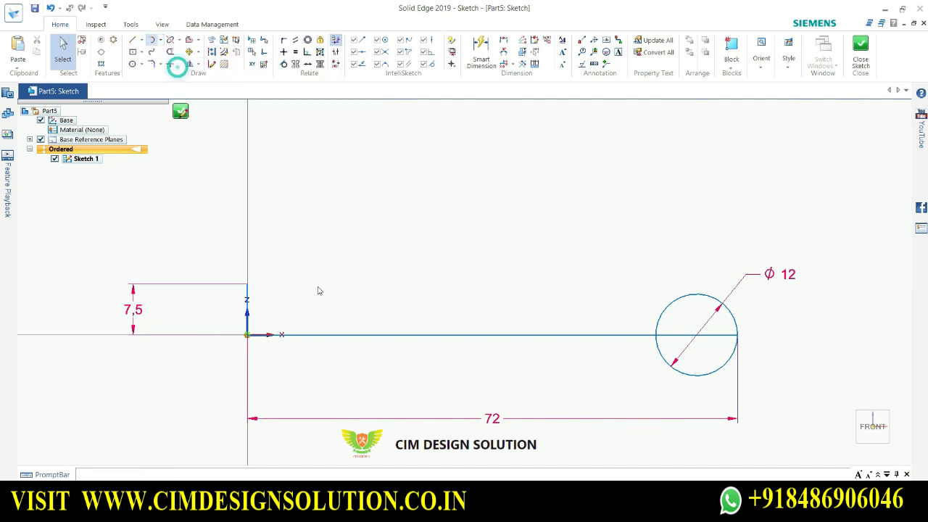
pyautogui.click(247, 284)
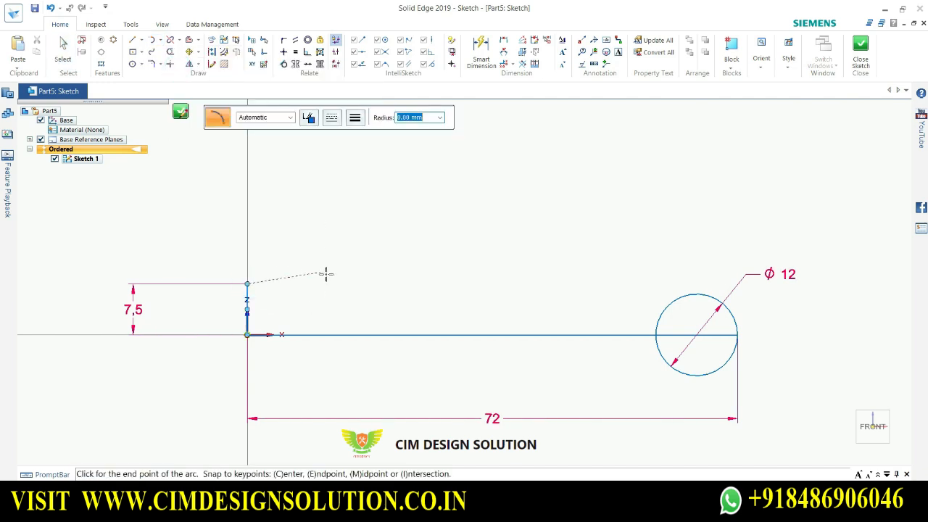
pyautogui.click(430, 288)
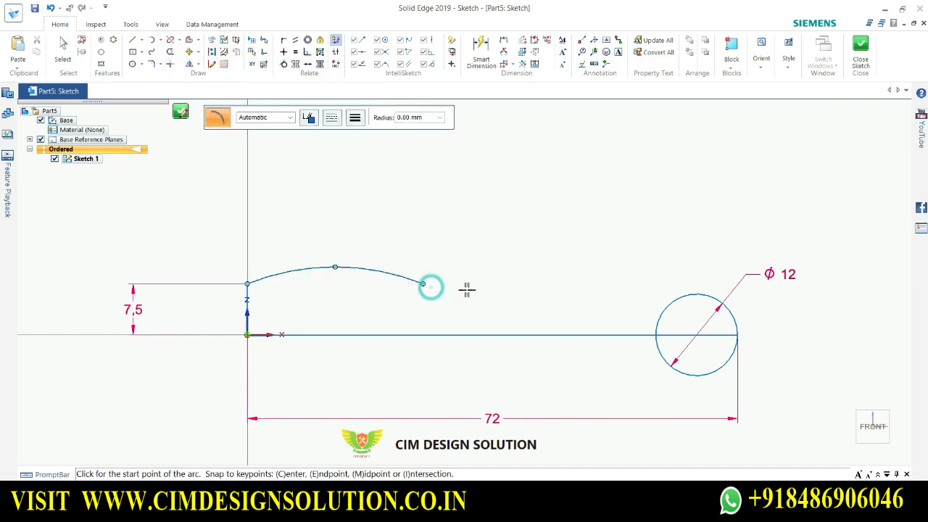
# Continue the profile with a downward-dipping arc from the first arc's end and an upward-bulging arc that ends on the 12 mm circle
pyautogui.click(422, 284)
pyautogui.click(495, 299)
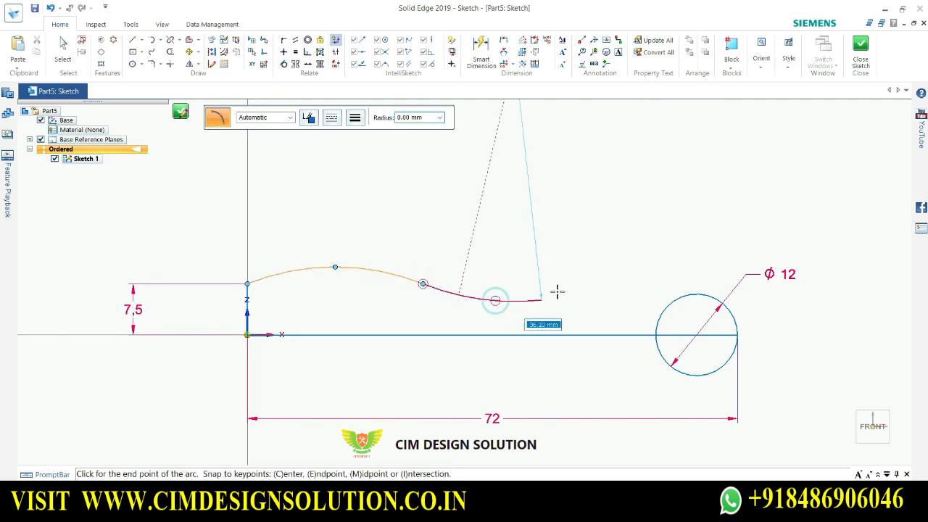
pyautogui.click(592, 288)
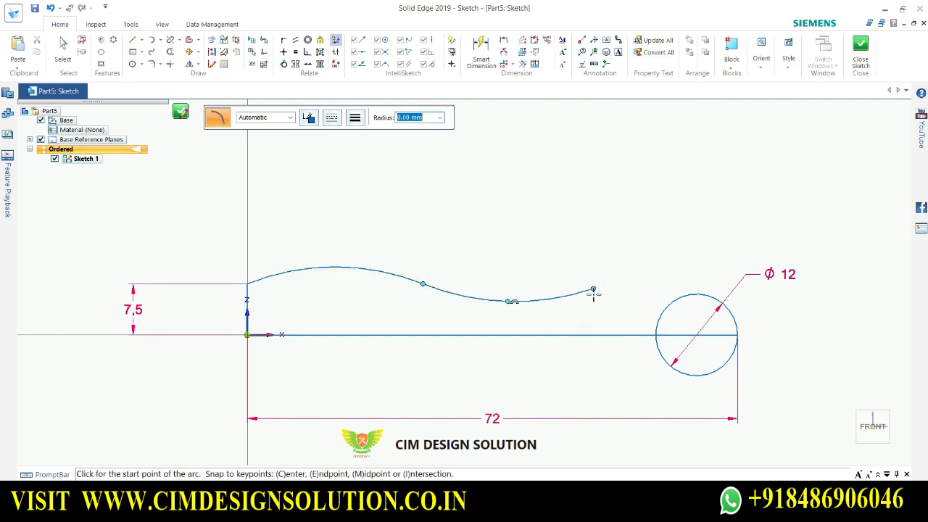
pyautogui.click(593, 288)
pyautogui.click(663, 280)
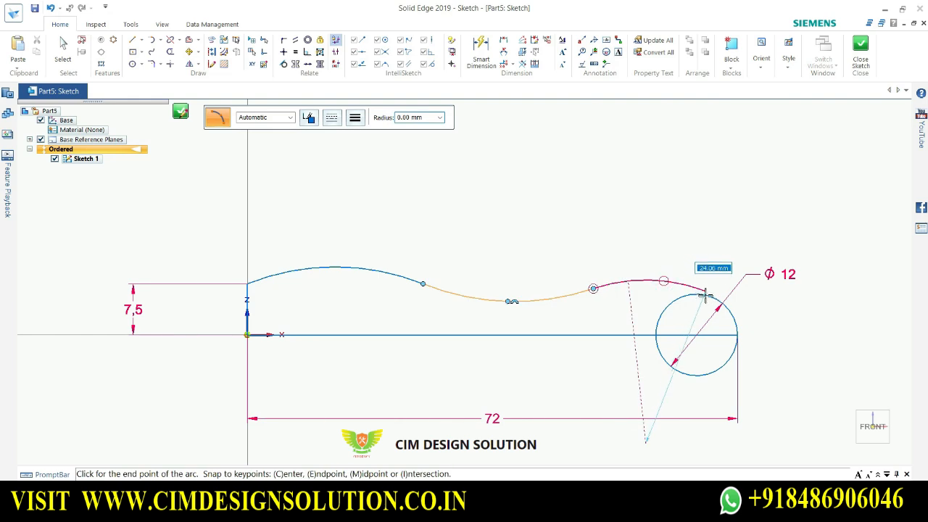
pyautogui.click(718, 300)
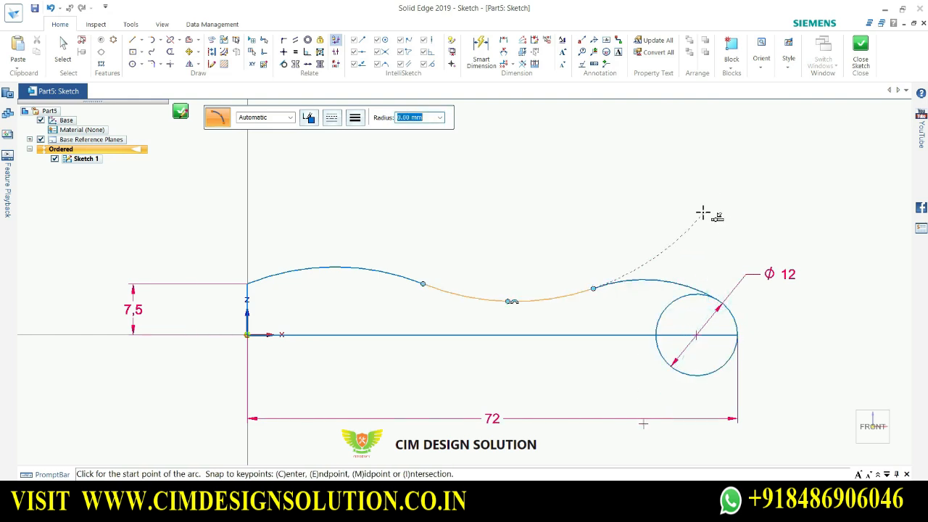
pyautogui.press('Escape')
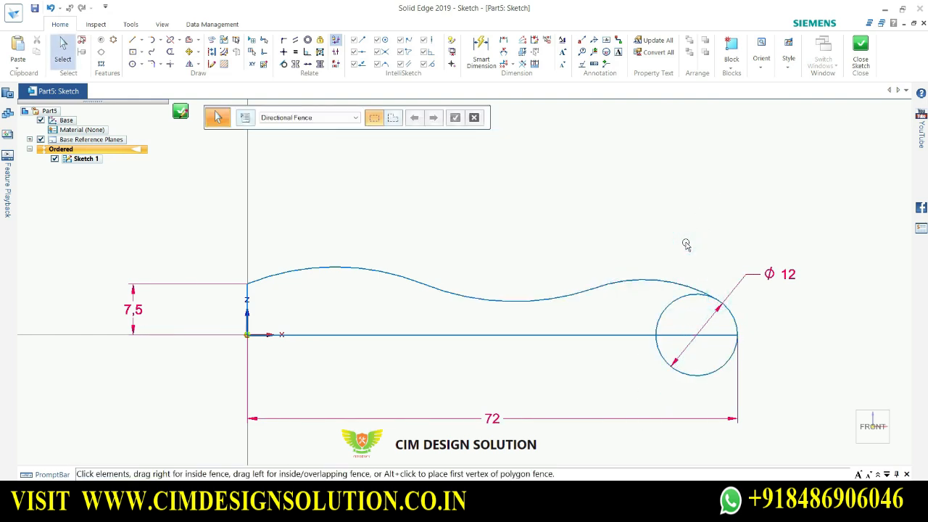
# Try to make the first and middle arcs tangent, and apply a Tangent relation between the middle and last arcs
pyautogui.click(283, 64)
pyautogui.click(398, 274)
pyautogui.click(435, 289)
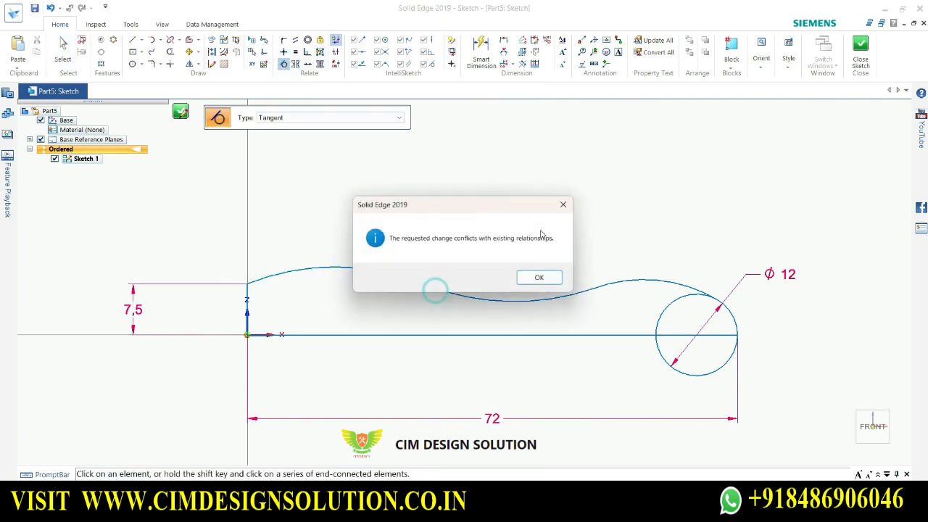
pyautogui.click(543, 280)
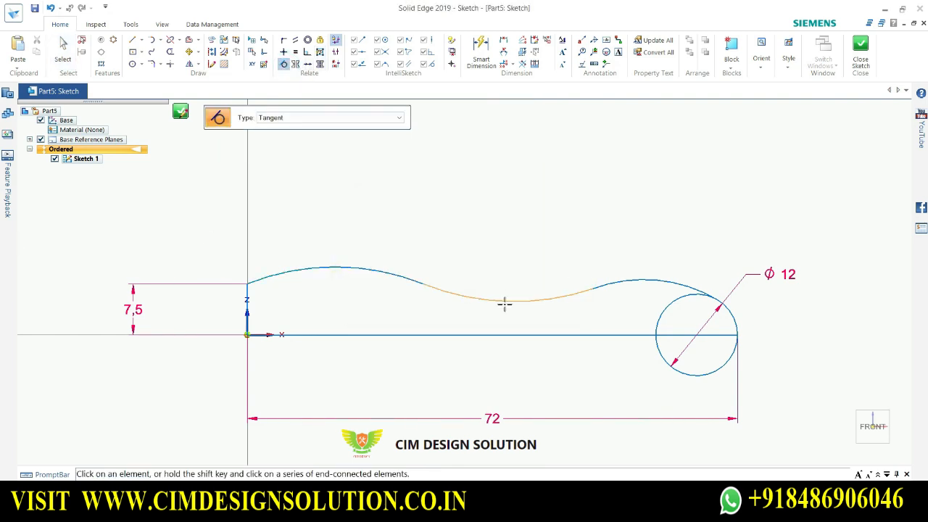
pyautogui.click(566, 295)
pyautogui.click(615, 281)
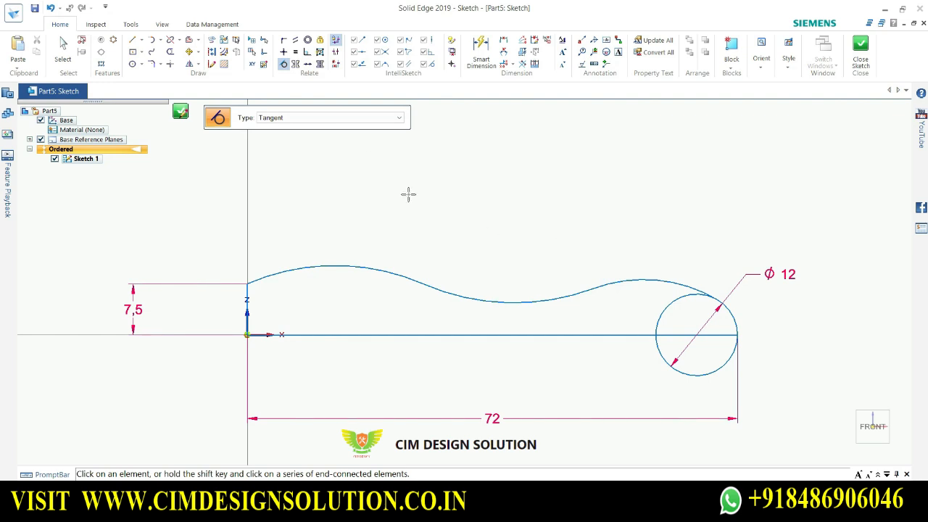
# Try to make the last arc tangent to the 12 mm circle
pyautogui.click(695, 286)
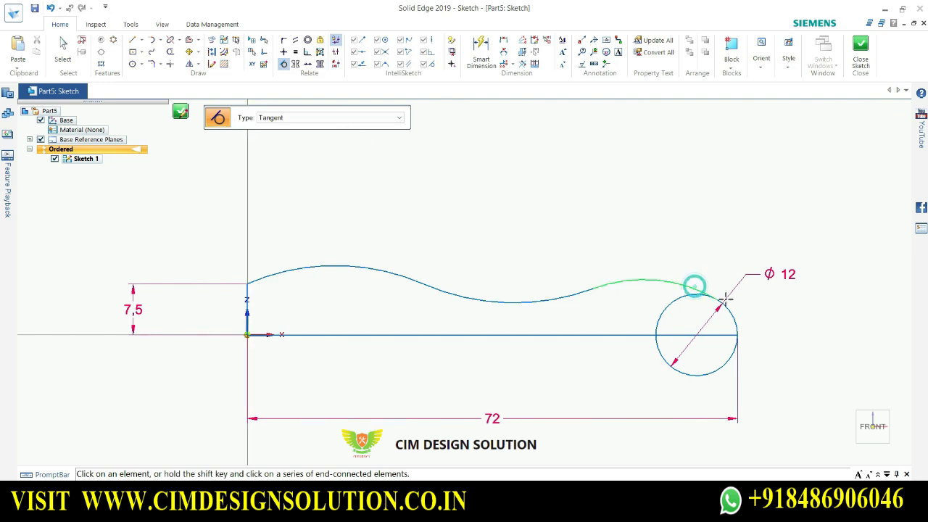
pyautogui.click(696, 293)
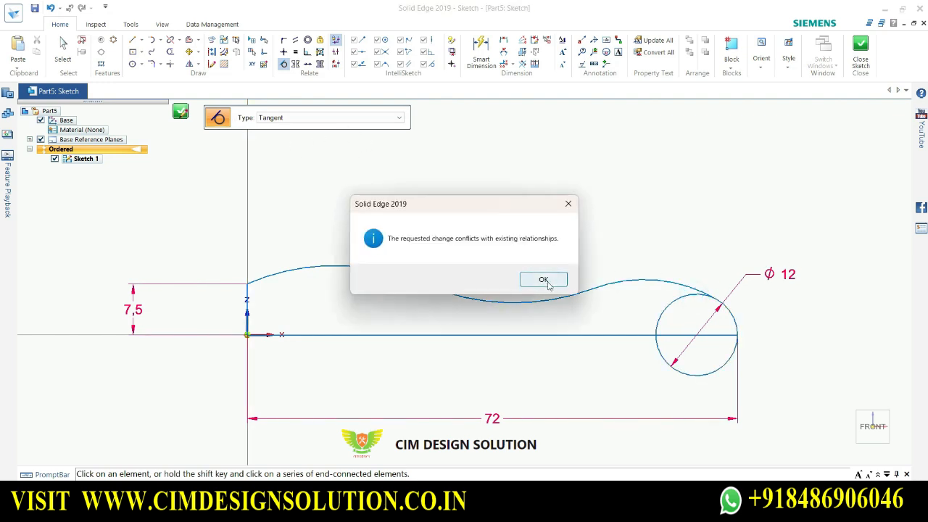
pyautogui.click(545, 281)
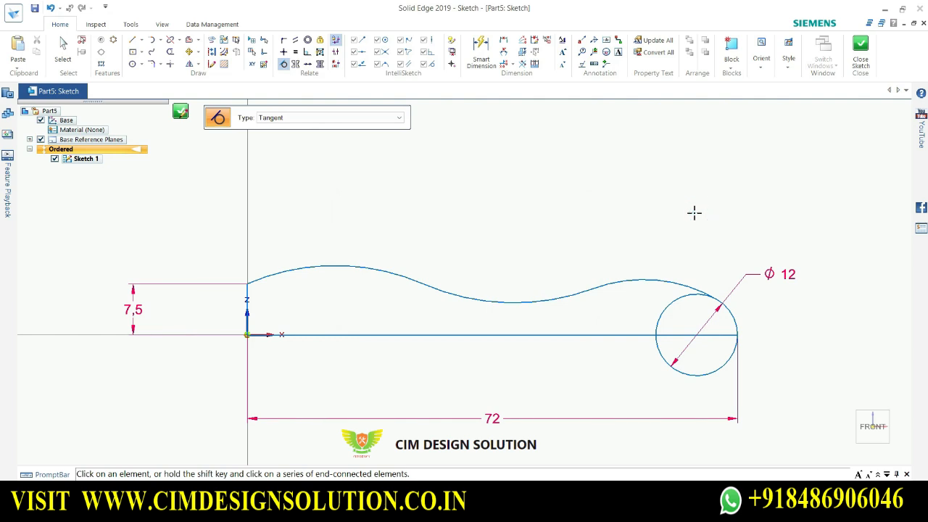
pyautogui.press('Escape')
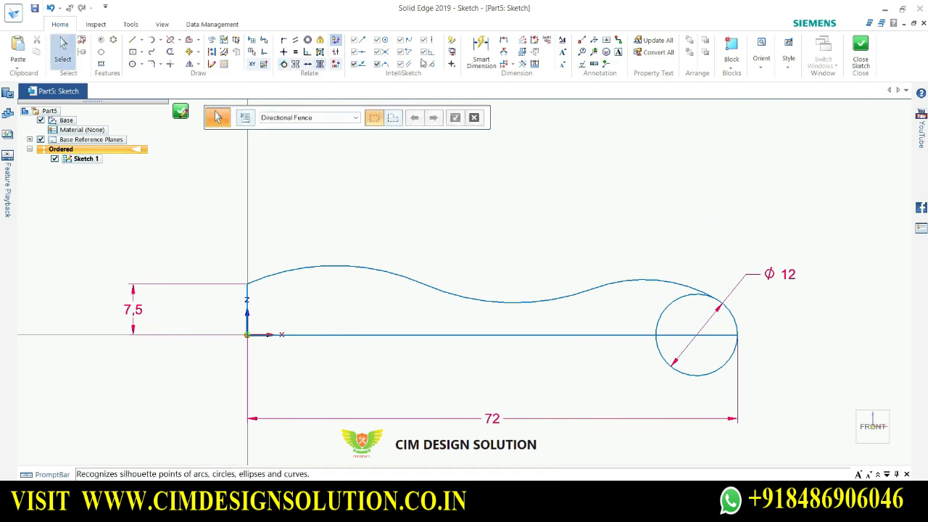
# Dimension the first arc of the profile with an 11 mm radius, as given in 2.jpg
pyautogui.click(481, 51)
pyautogui.click(303, 266)
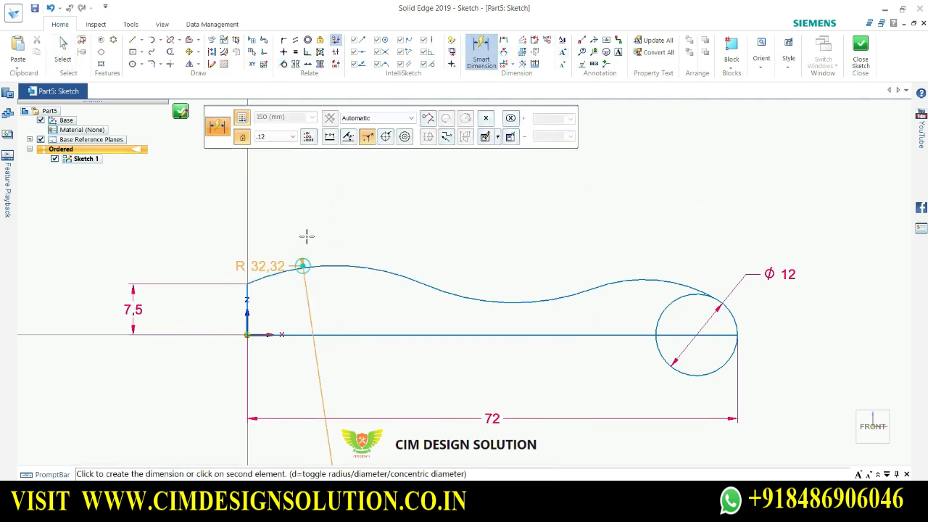
pyautogui.click(304, 223)
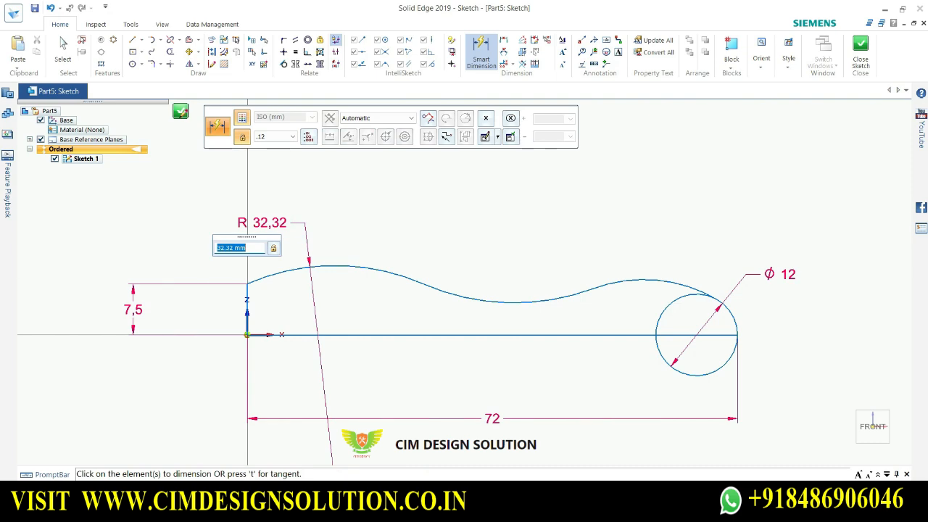
pyautogui.click(577, 503)
pyautogui.click(576, 503)
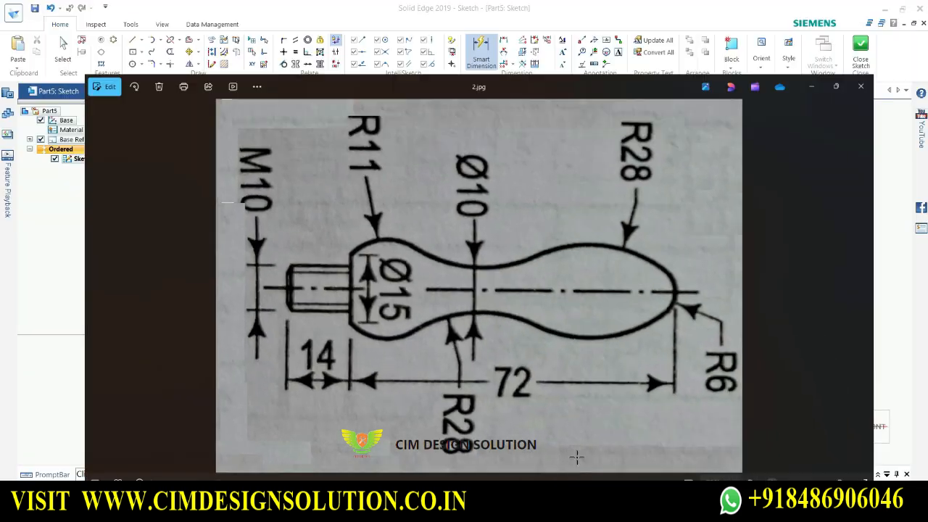
pyautogui.write('11')
pyautogui.press('Return')
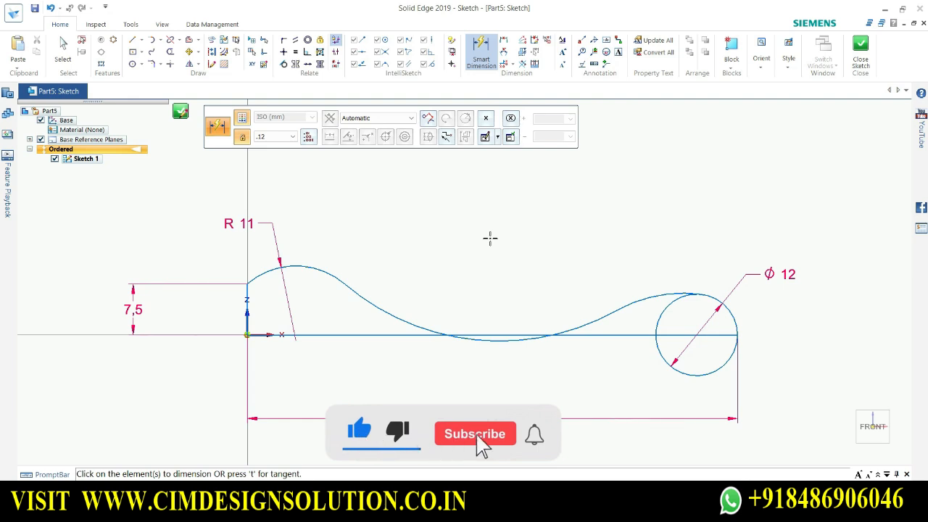
# Reshape the dipping middle arc by pulling it upward until it clears the horizontal base line
pyautogui.press('Escape')
pyautogui.click(499, 341)
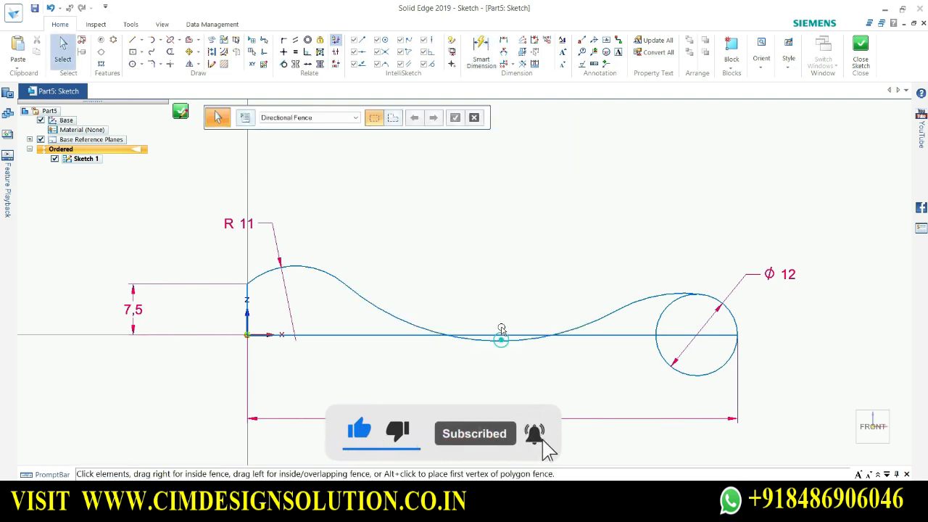
pyautogui.moveTo(501, 290); pyautogui.dragTo(481, 265)
pyautogui.click(478, 267)
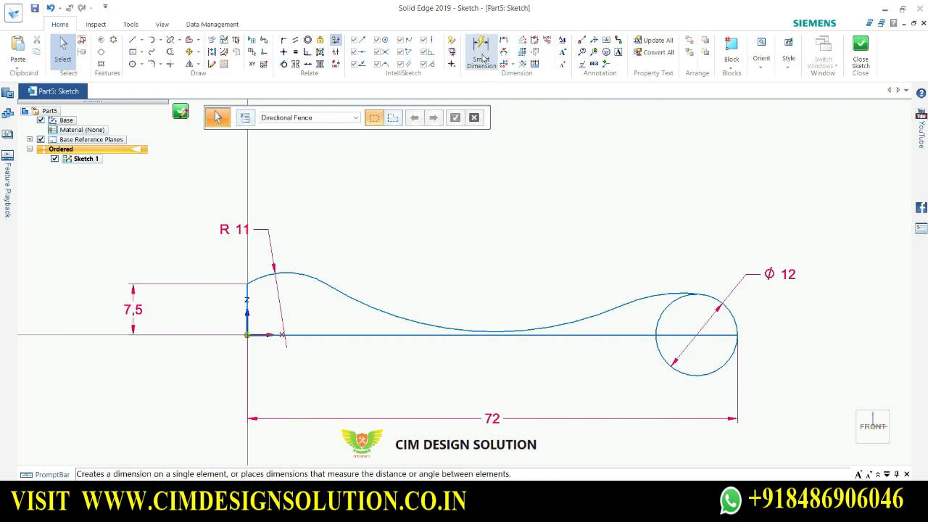
# Dimension the middle arc with a 28 mm radius, checking the value in 2.jpg
pyautogui.click(480, 51)
pyautogui.click(402, 316)
pyautogui.click(408, 290)
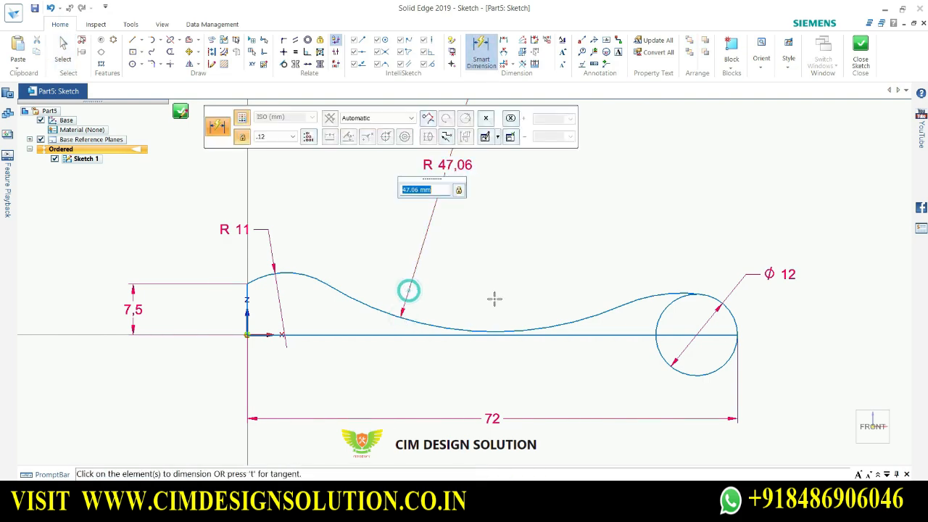
pyautogui.hotkey('alt', 'Tab')
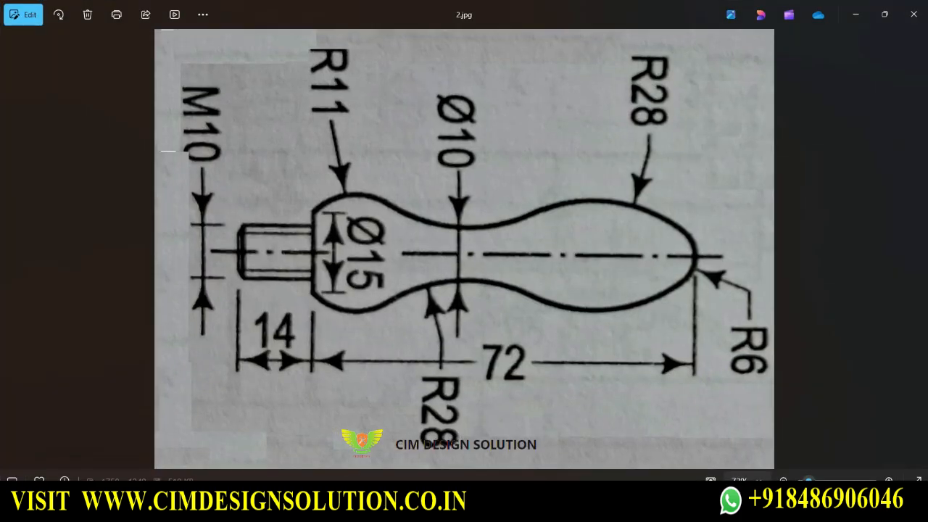
pyautogui.hotkey('alt', 'Tab')
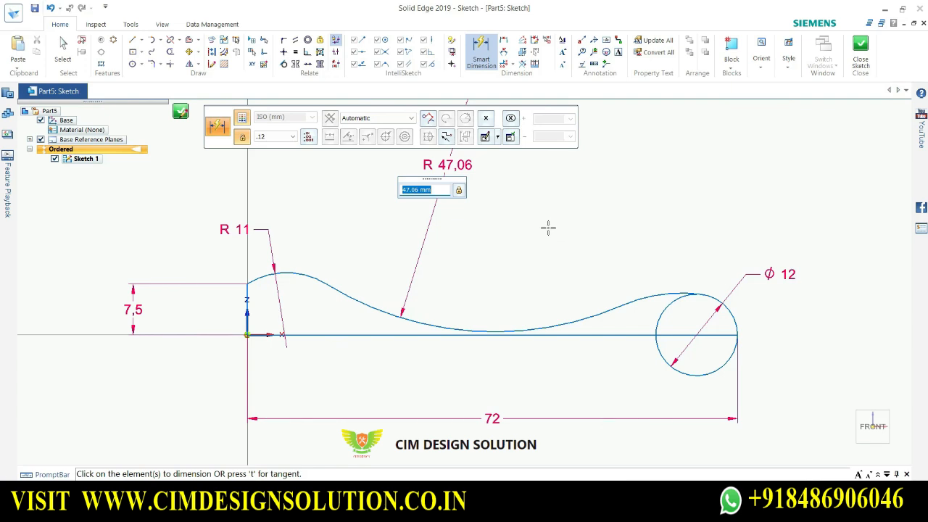
pyautogui.write('28')
pyautogui.press('Return')
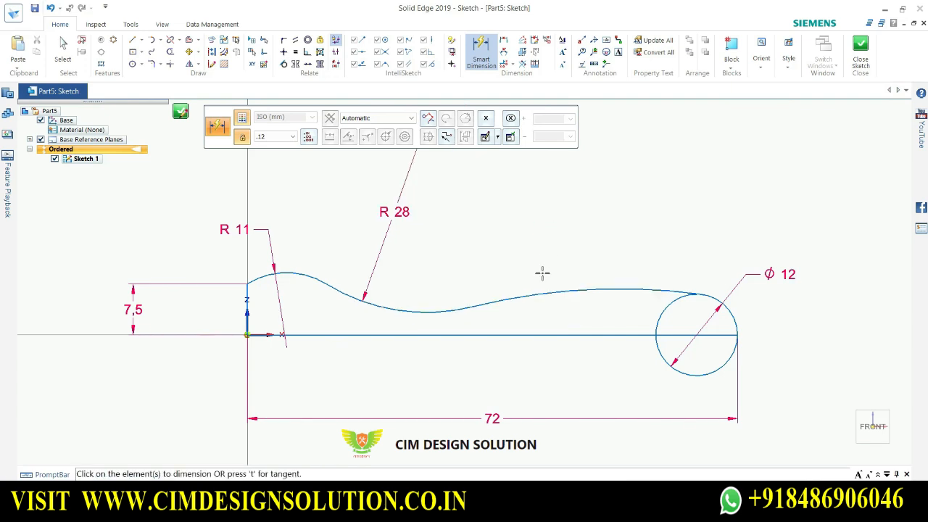
pyautogui.click(415, 311)
pyautogui.click(426, 333)
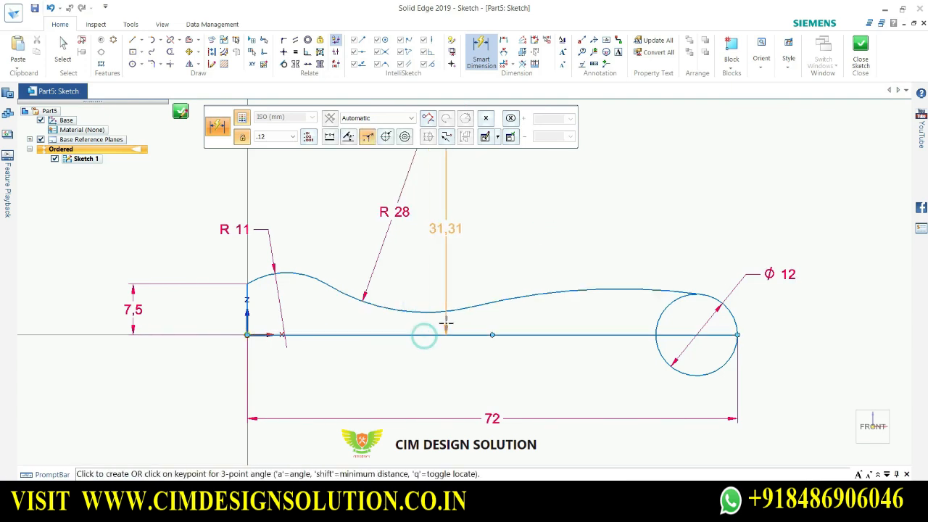
pyautogui.press('Escape')
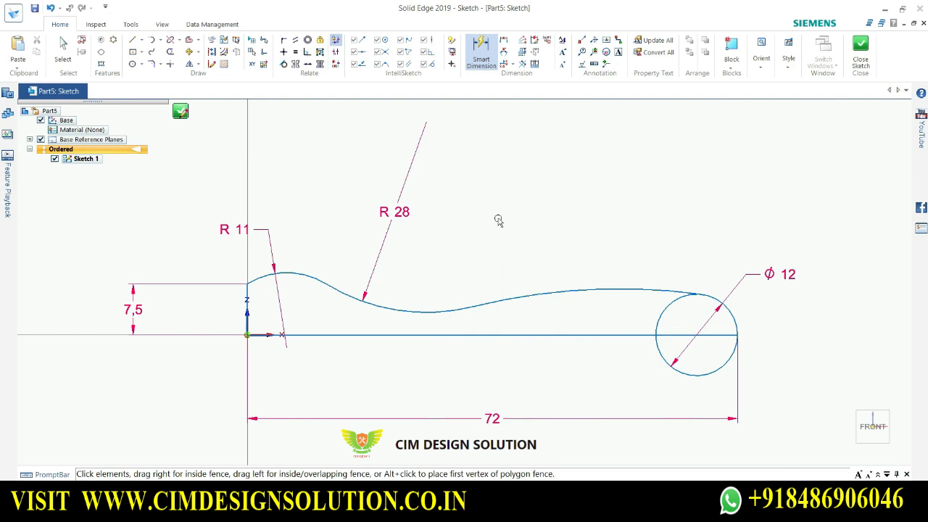
pyautogui.click(477, 55)
pyautogui.click(552, 181)
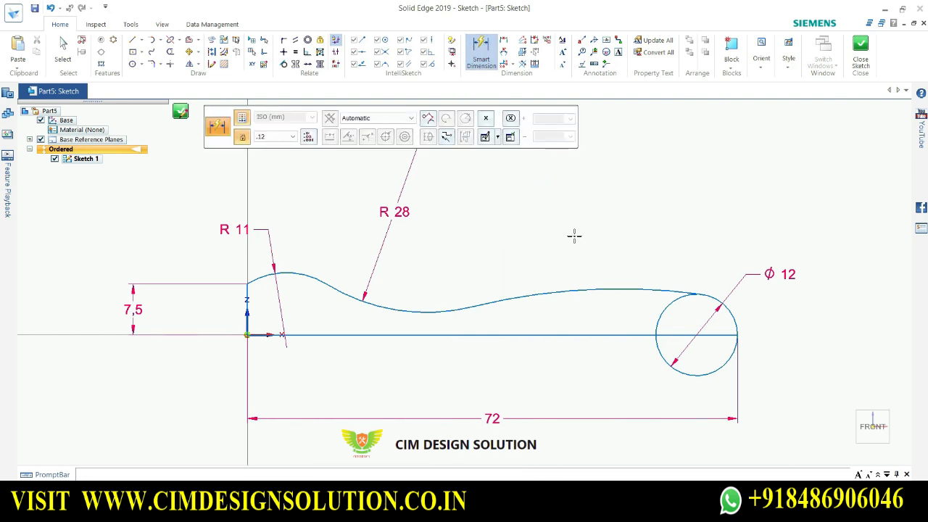
pyautogui.press('Escape')
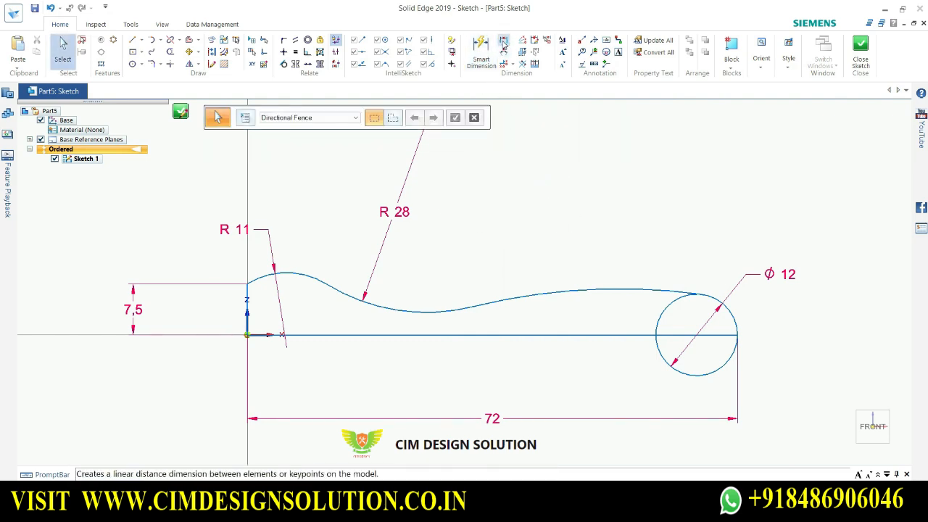
pyautogui.click(502, 40)
pyautogui.click(447, 333)
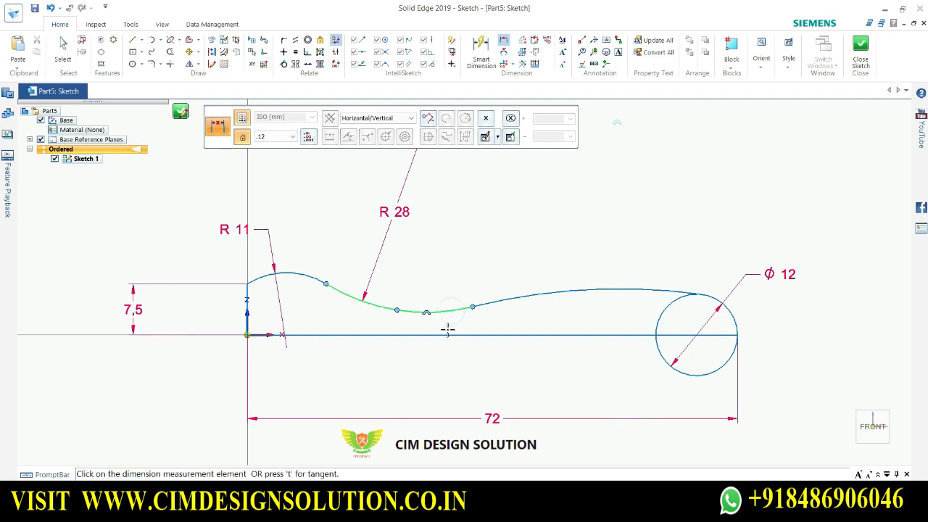
pyautogui.click(404, 310)
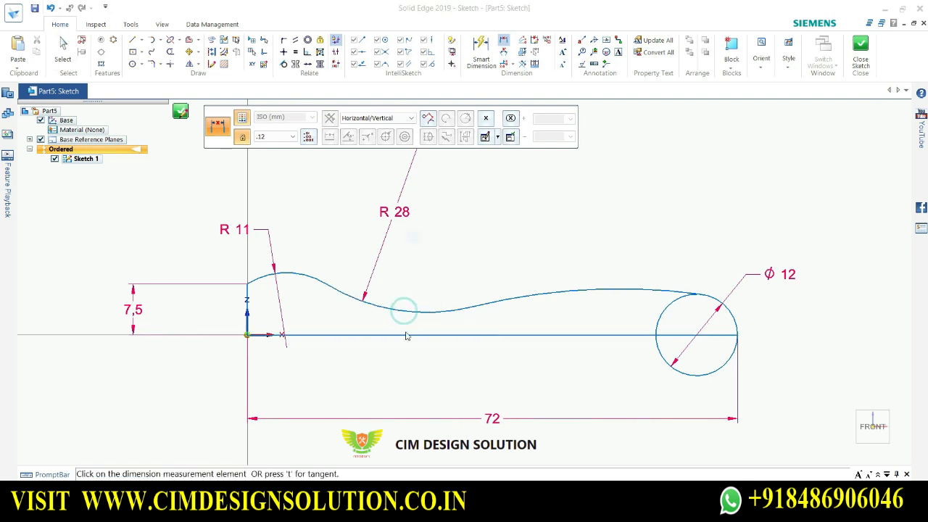
pyautogui.click(505, 279)
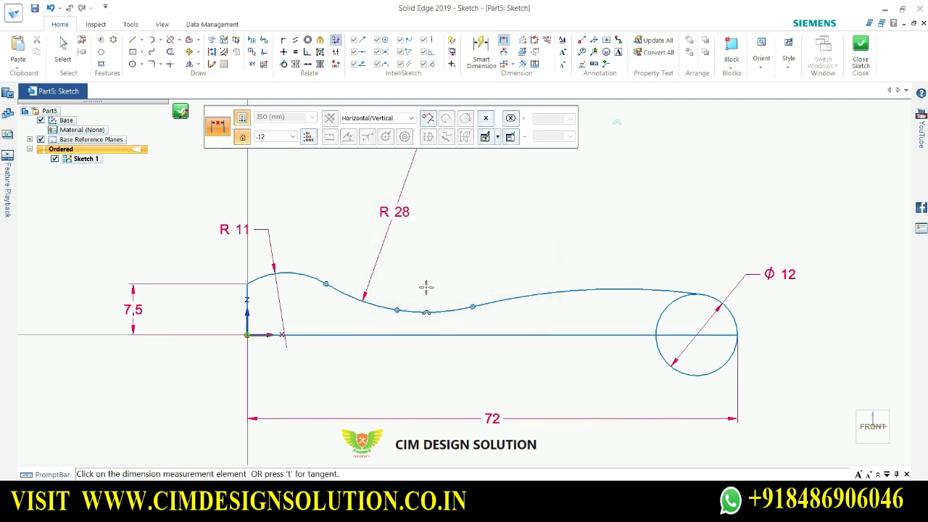
pyautogui.press('Escape')
# Dimension the vertical distance from the base line to the middle arc's midpoint and set it to 5 mm
pyautogui.click(474, 58)
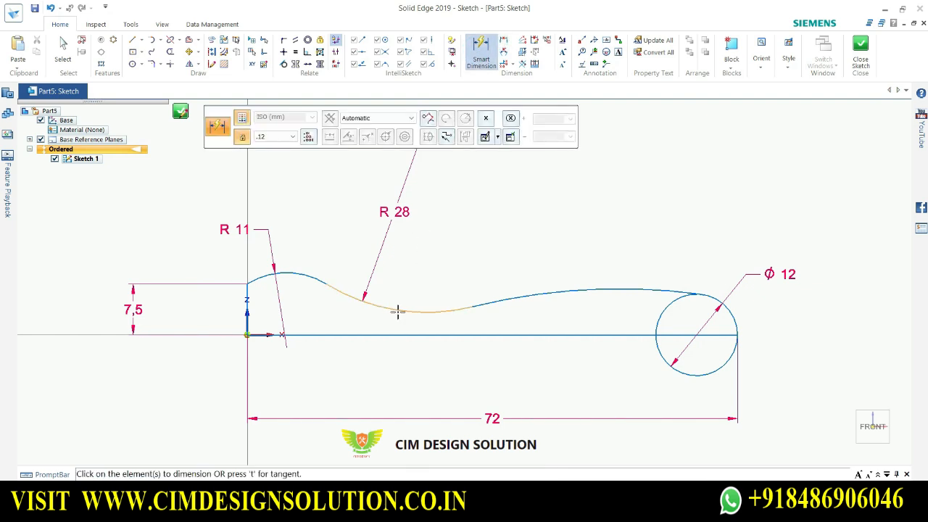
pyautogui.click(406, 332)
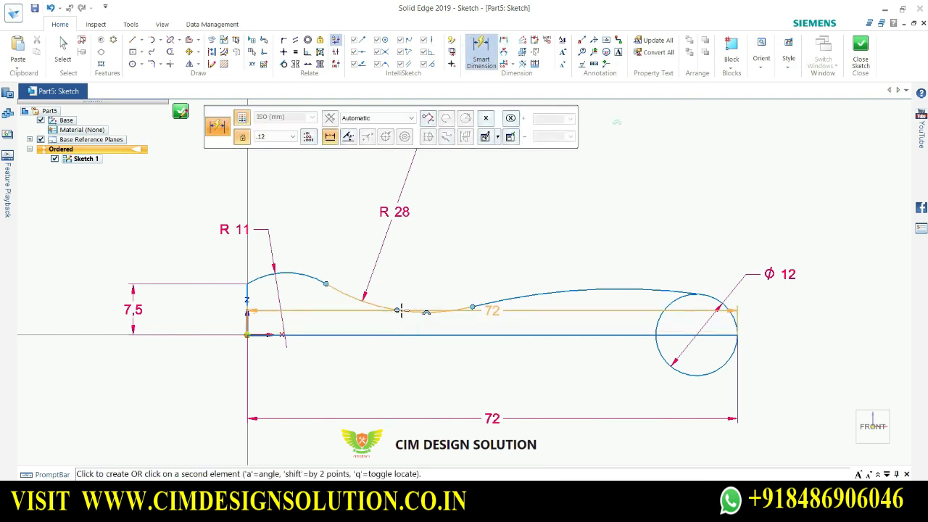
pyautogui.click(397, 309)
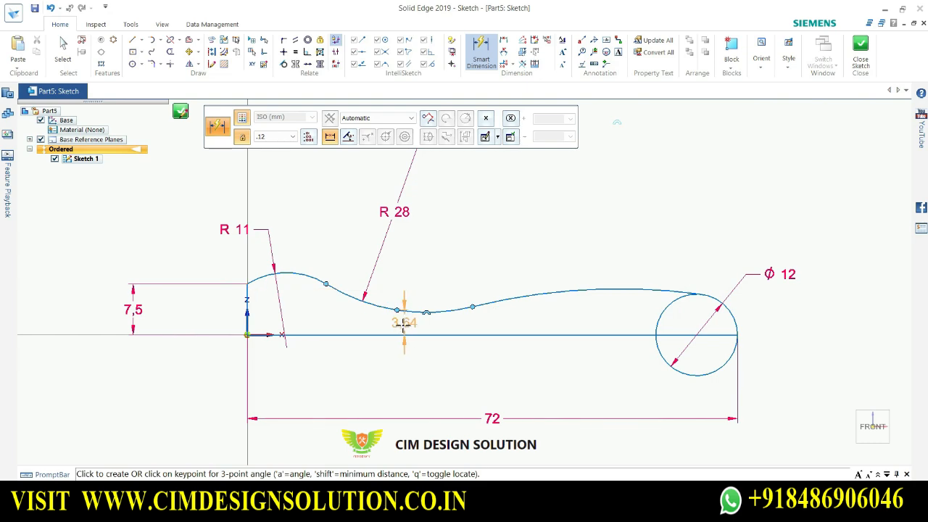
pyautogui.click(404, 322)
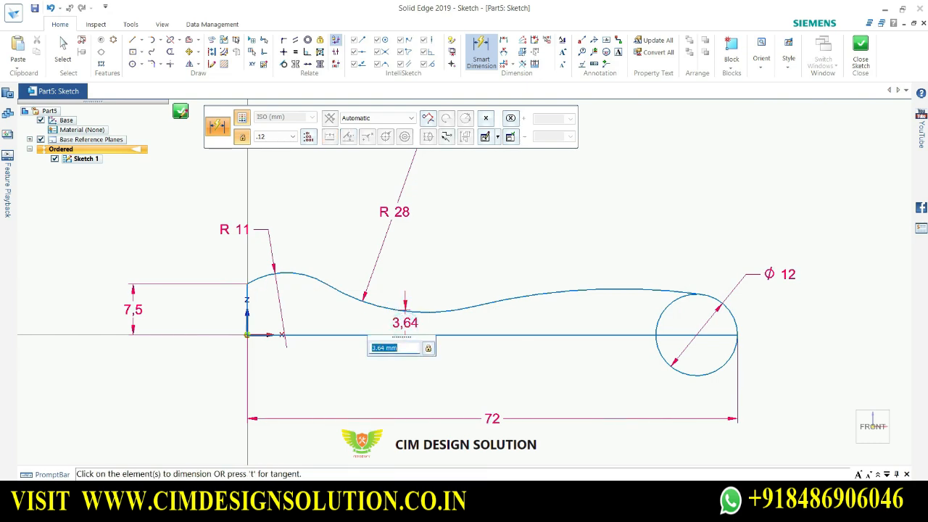
pyautogui.hotkey('alt', 'Tab')
pyautogui.hotkey('alt', 'Tab')
pyautogui.write('5')
pyautogui.press('Return')
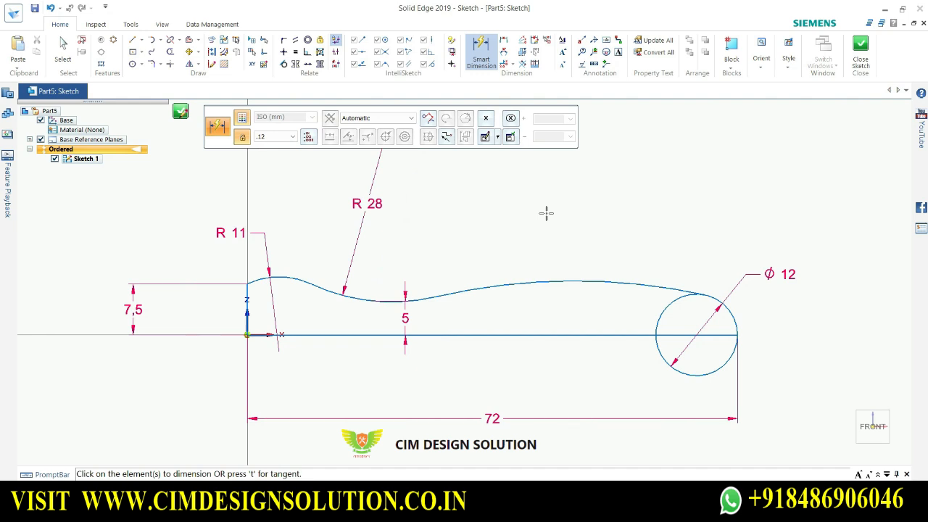
# Dimension the last arc, which meets the 12 mm circle, with a 28 mm radius as given in 2.jpg
pyautogui.click(592, 281)
pyautogui.click(609, 238)
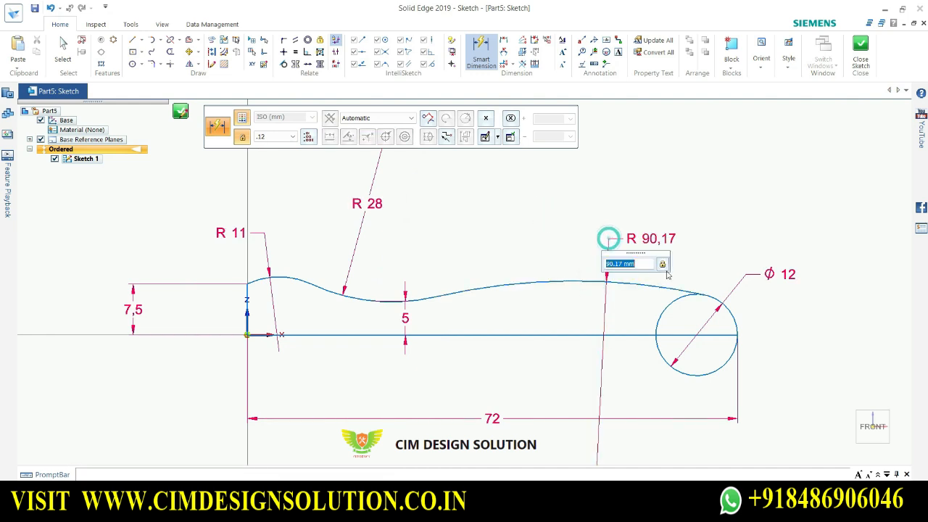
pyautogui.hotkey('alt', 'Tab')
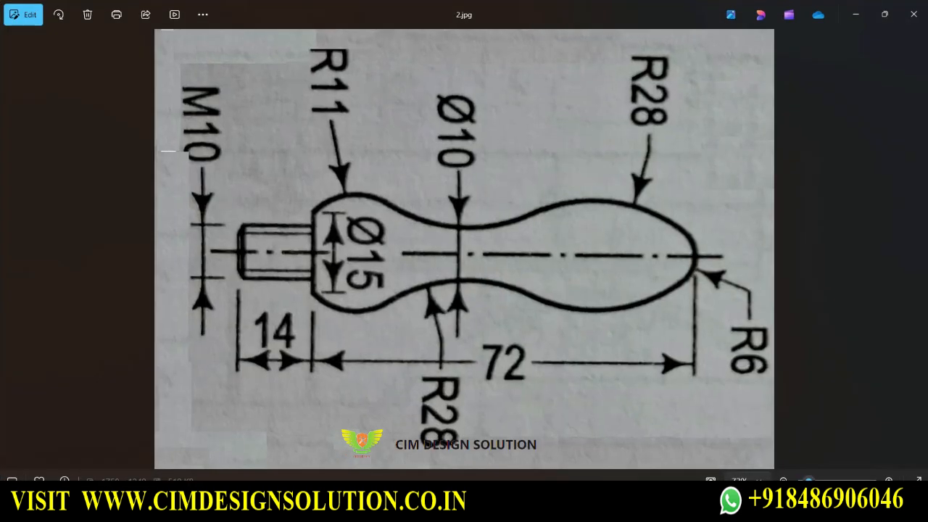
pyautogui.hotkey('alt', 'Tab')
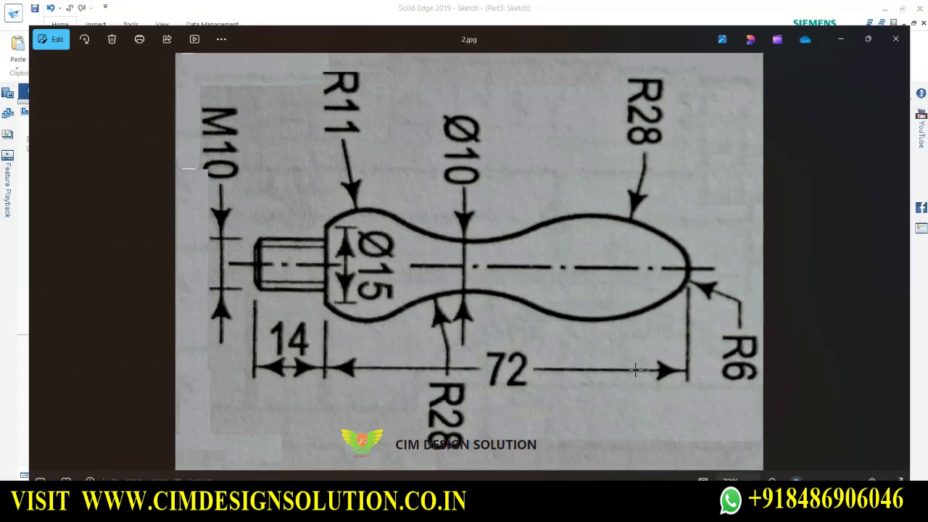
pyautogui.write('28')
pyautogui.press('Return')
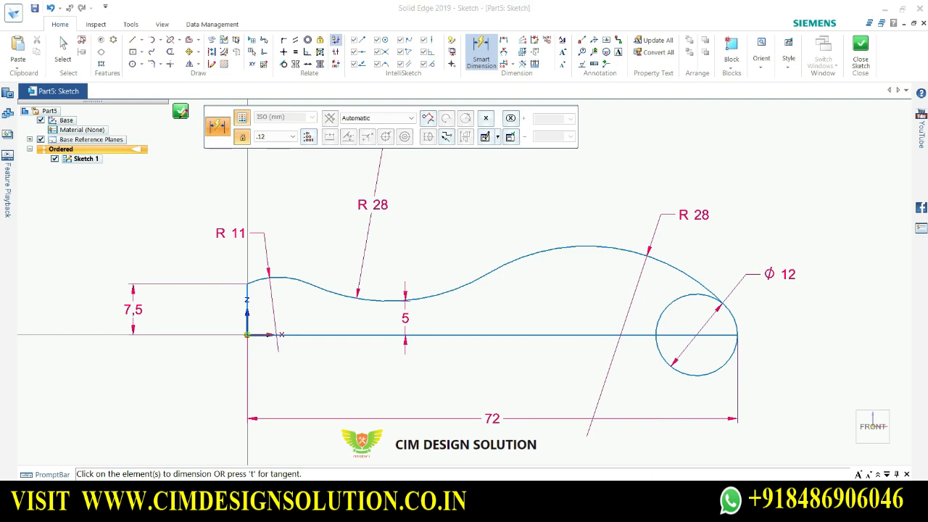
# Compare the profile with 2.jpg and trim the 12 mm circle, keeping only the rounded tip between the last arc and the base line
pyautogui.hotkey('alt', 'Tab')
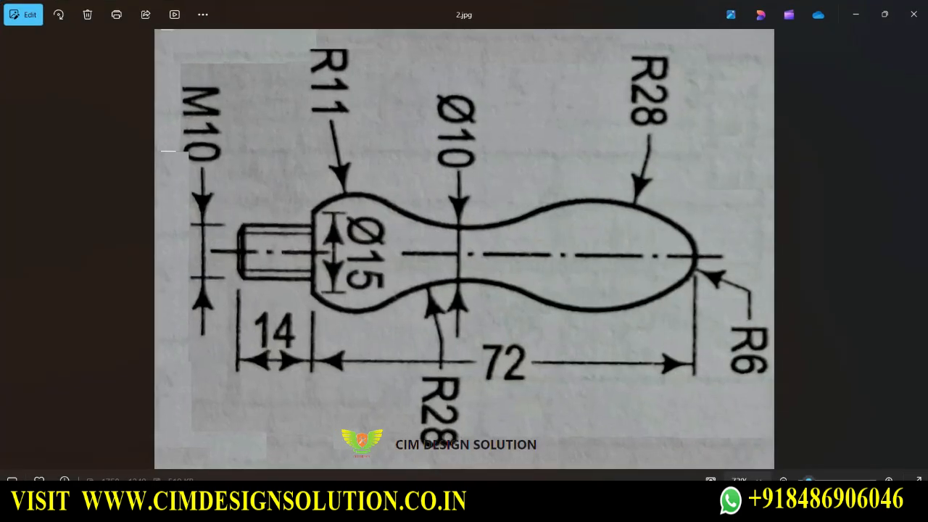
pyautogui.hotkey('alt', 'Tab')
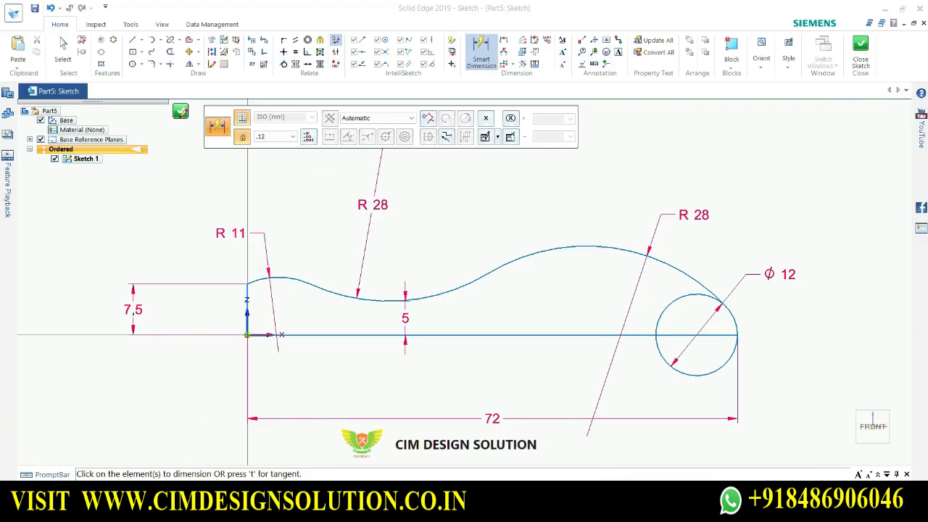
pyautogui.hotkey('alt', 'Tab')
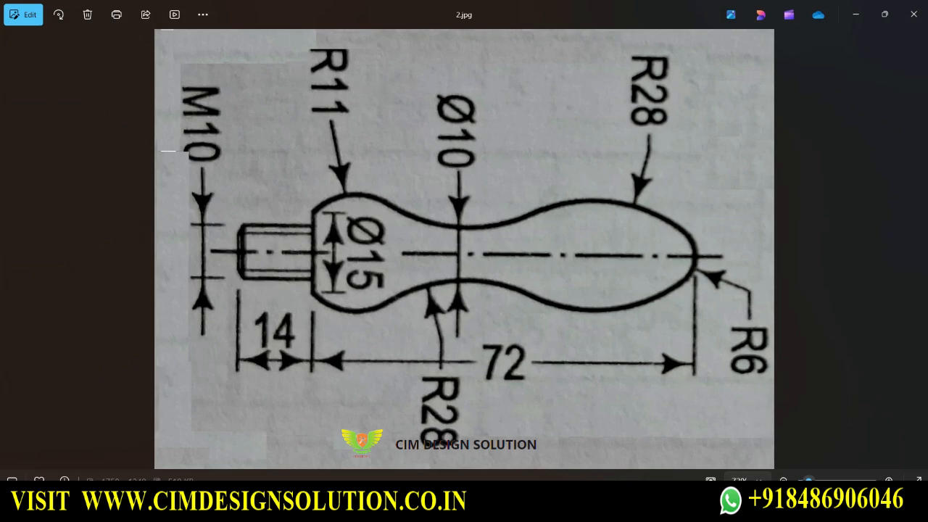
pyautogui.hotkey('alt', 'Tab')
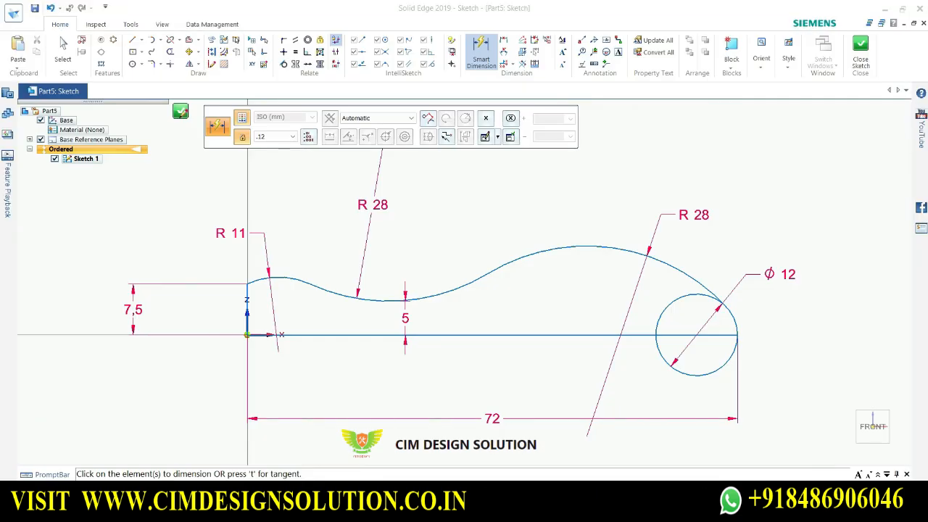
pyautogui.hotkey('alt', 'Tab')
pyautogui.hotkey('alt', 'Tab')
pyautogui.click(170, 52)
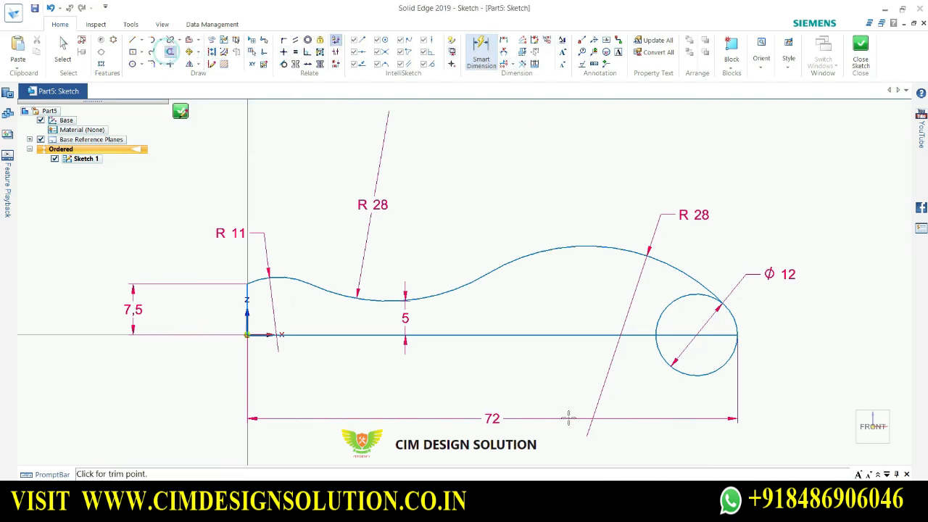
pyautogui.click(666, 302)
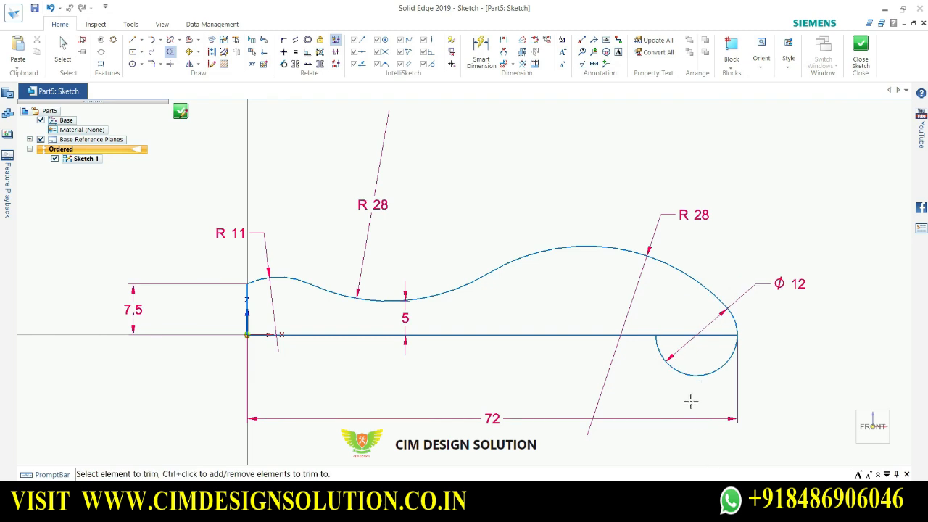
pyautogui.click(688, 376)
pyautogui.click(690, 374)
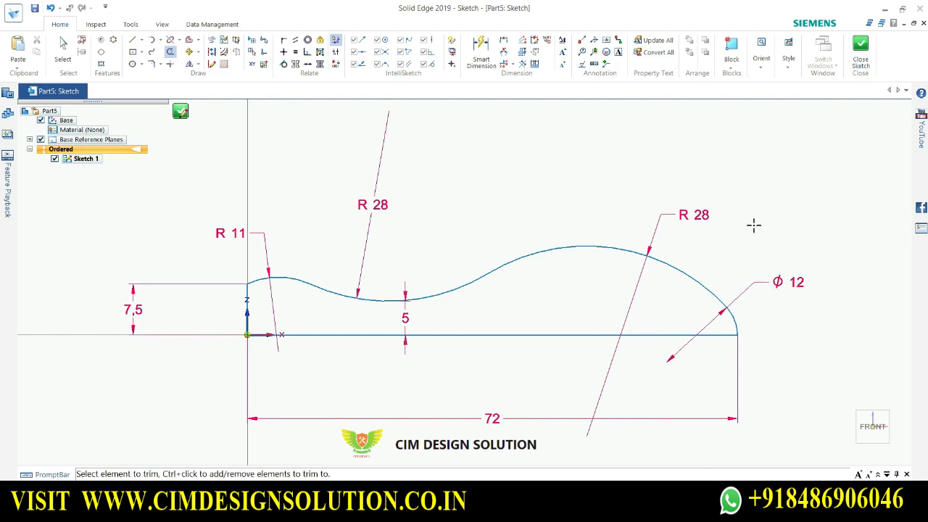
# Check the threaded end of the handle in 2.jpg and return to the sketch
pyautogui.hotkey('alt', 'Tab')
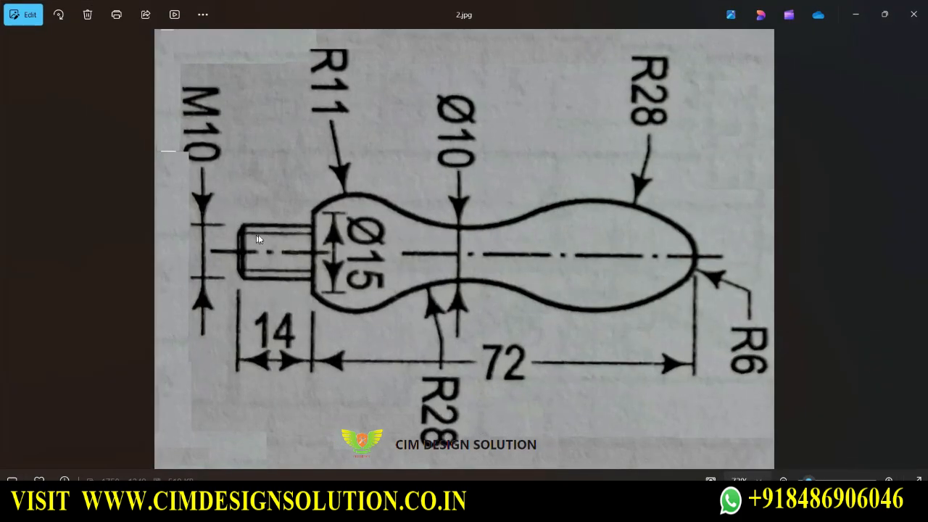
pyautogui.click(862, 9)
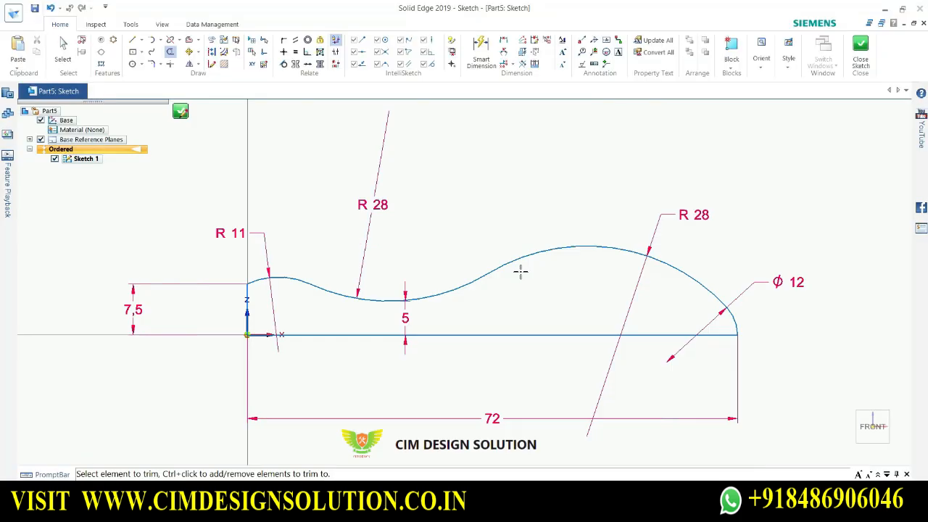
# Look over the trimmed handle profile, close the sketch and finish it
pyautogui.scroll(-1, 507, 354)
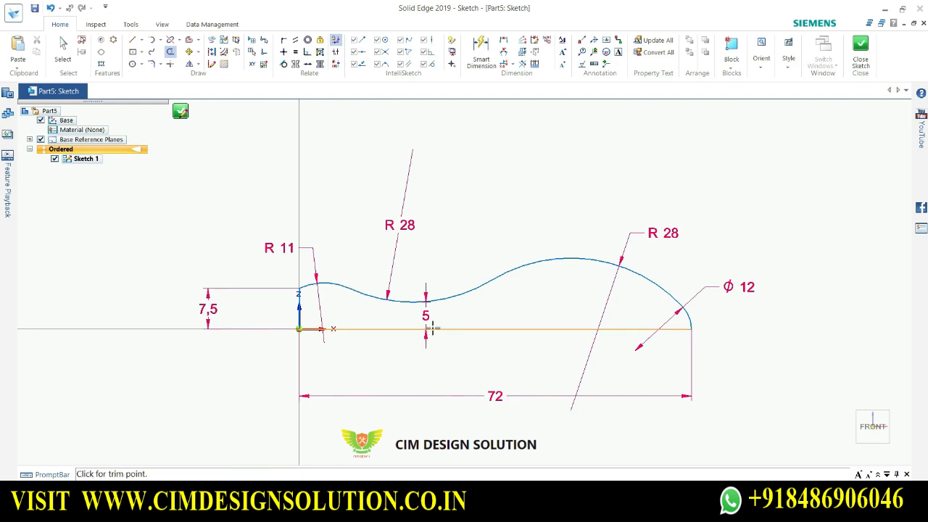
pyautogui.scroll(1, 431, 326)
pyautogui.scroll(1, 754, 324)
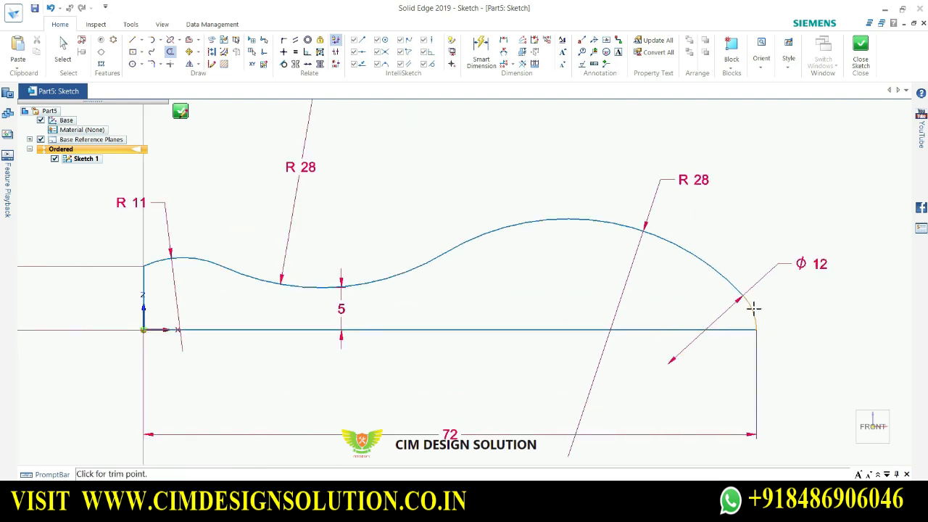
pyautogui.scroll(1, 747, 290)
pyautogui.scroll(-1, 746, 290)
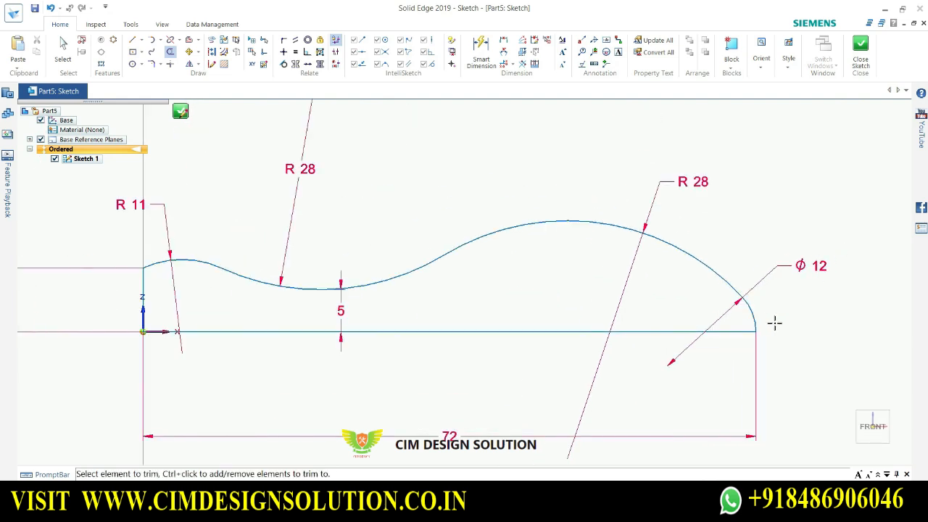
pyautogui.scroll(1, 756, 323)
pyautogui.scroll(-1, 758, 317)
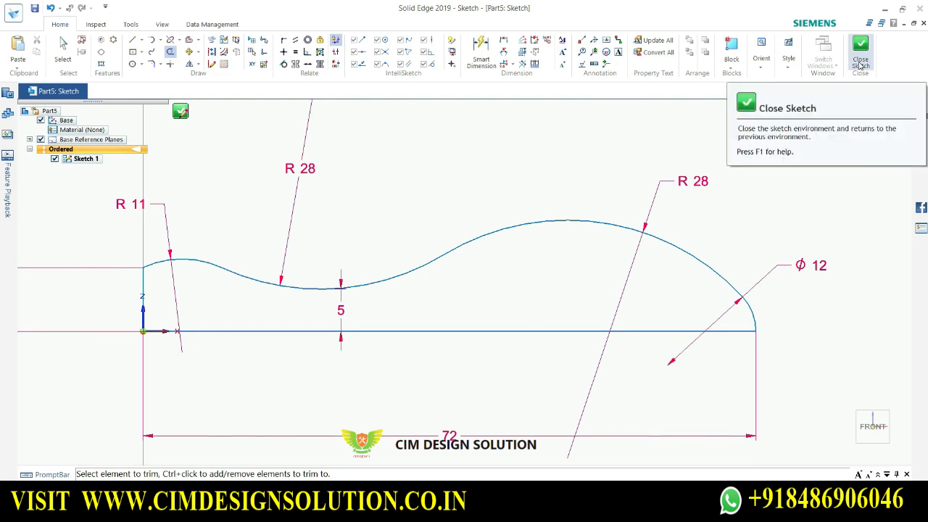
pyautogui.click(860, 49)
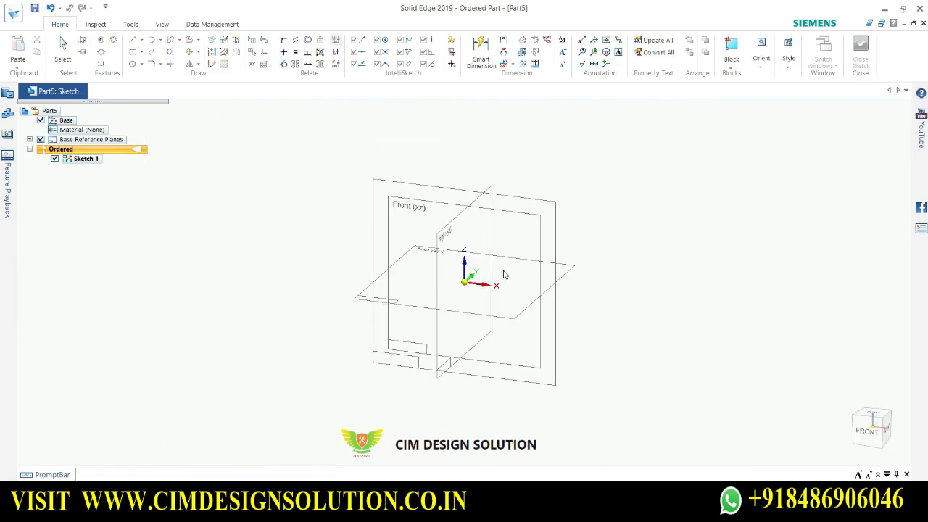
pyautogui.scroll(3, 504, 275)
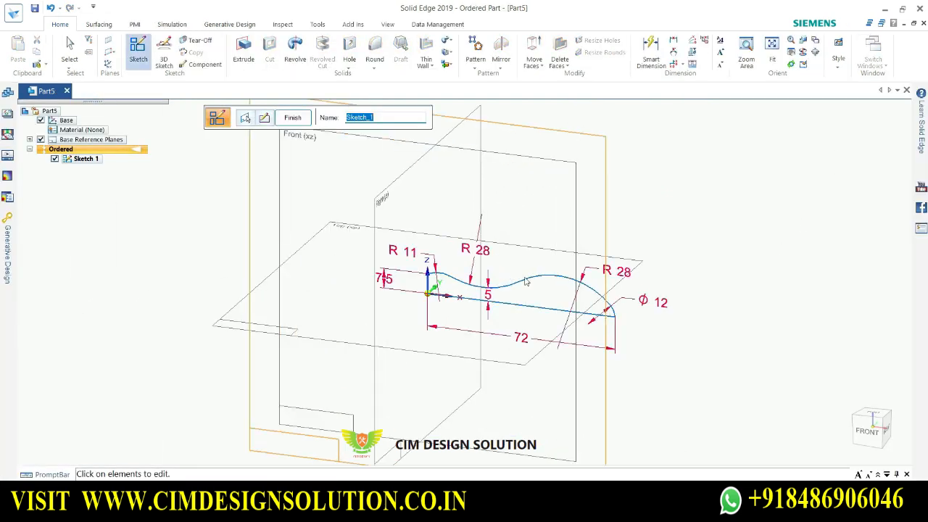
pyautogui.scroll(2, 526, 282)
pyautogui.click(293, 117)
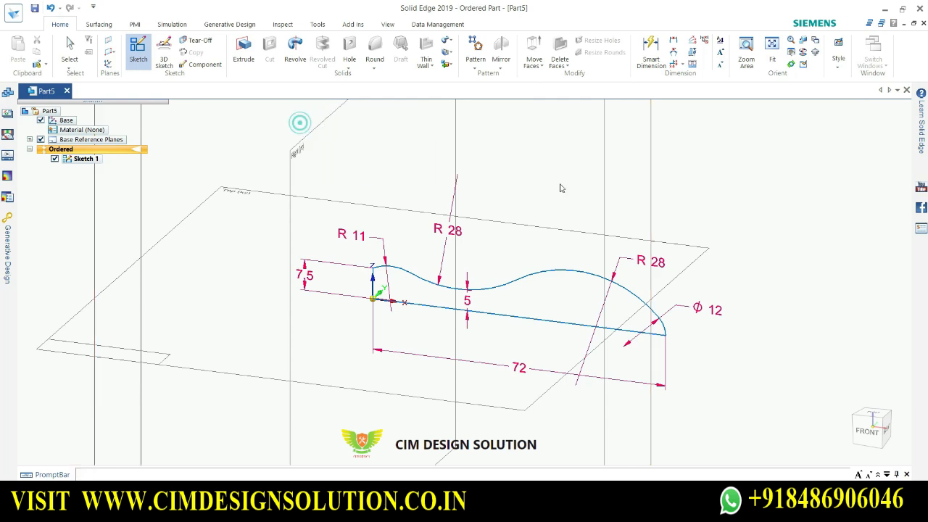
pyautogui.press('Escape')
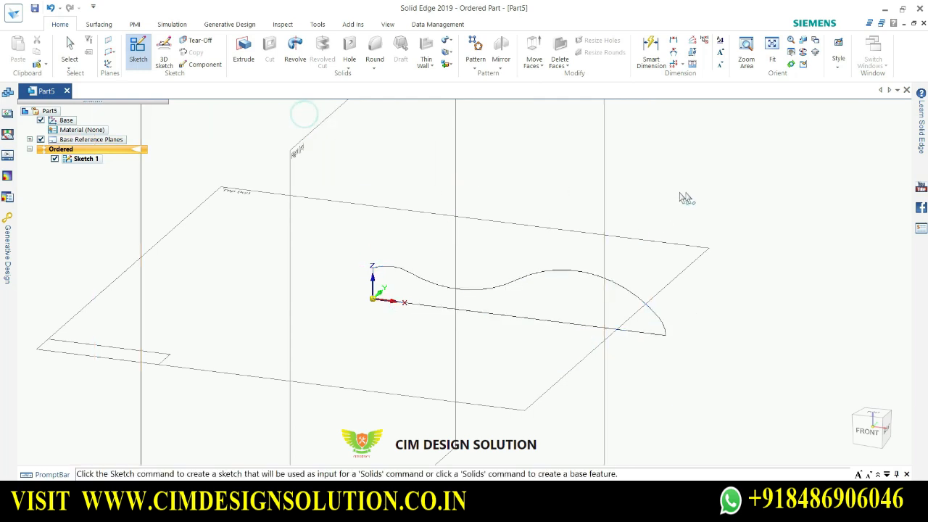
# Revolve the closed handle profile chain 360° about its straight base line
pyautogui.click(303, 55)
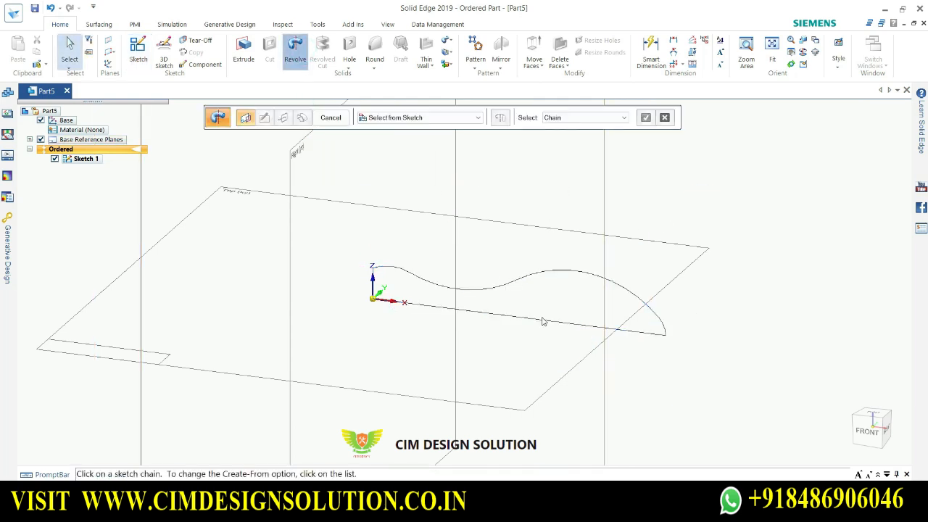
pyautogui.scroll(2, 540, 287)
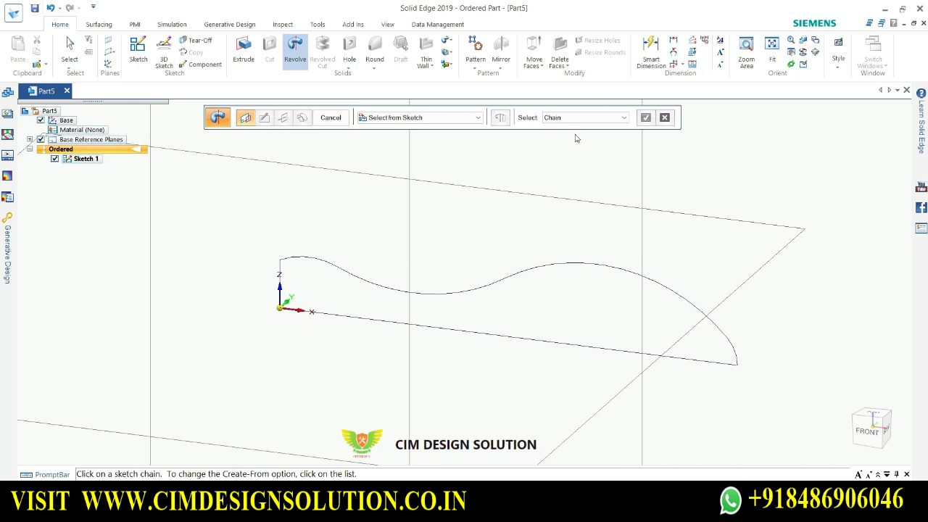
pyautogui.click(517, 273)
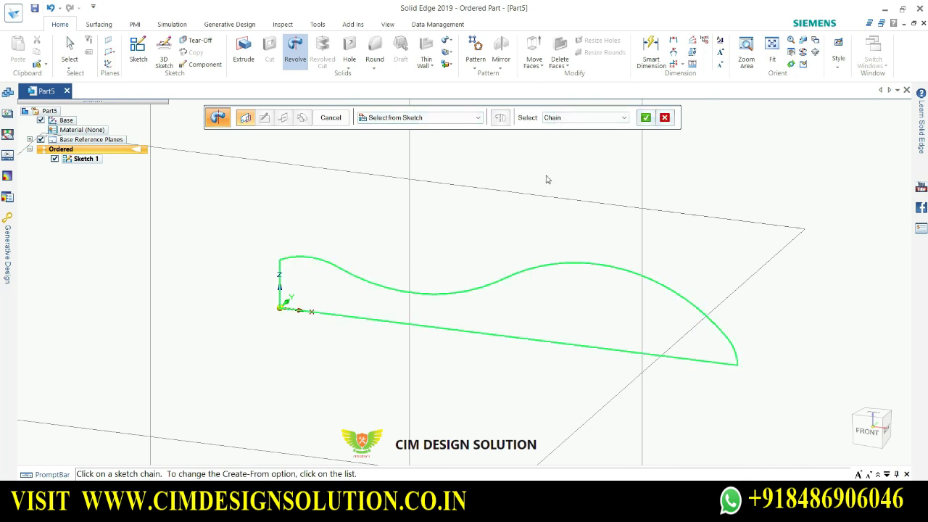
pyautogui.click(645, 118)
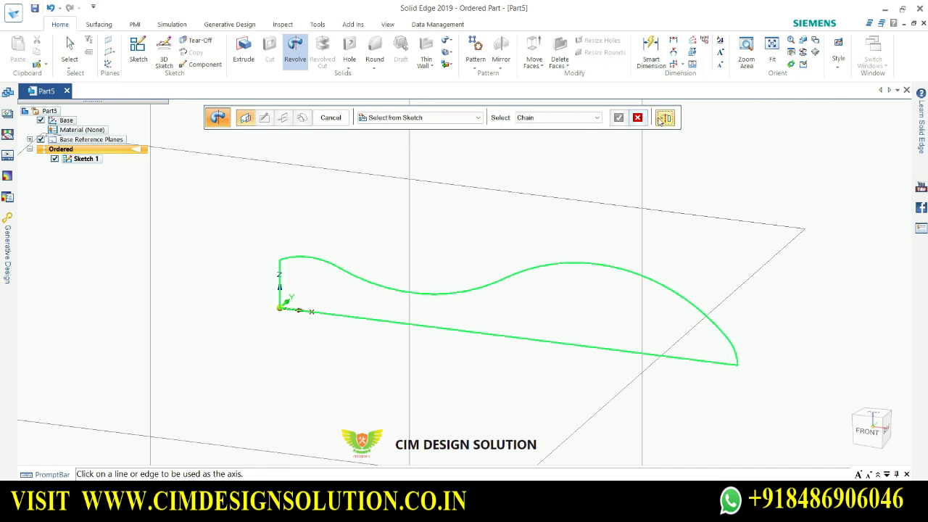
pyautogui.click(587, 345)
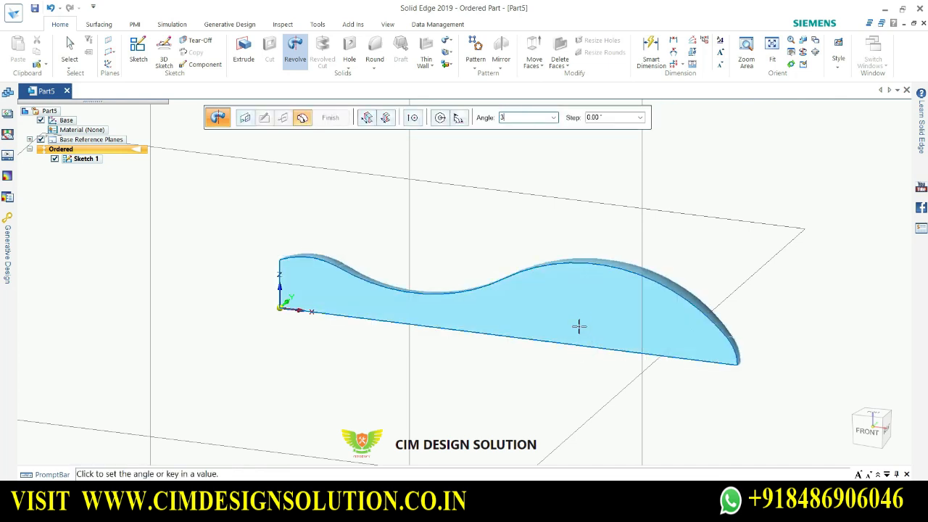
pyautogui.press('Tab')
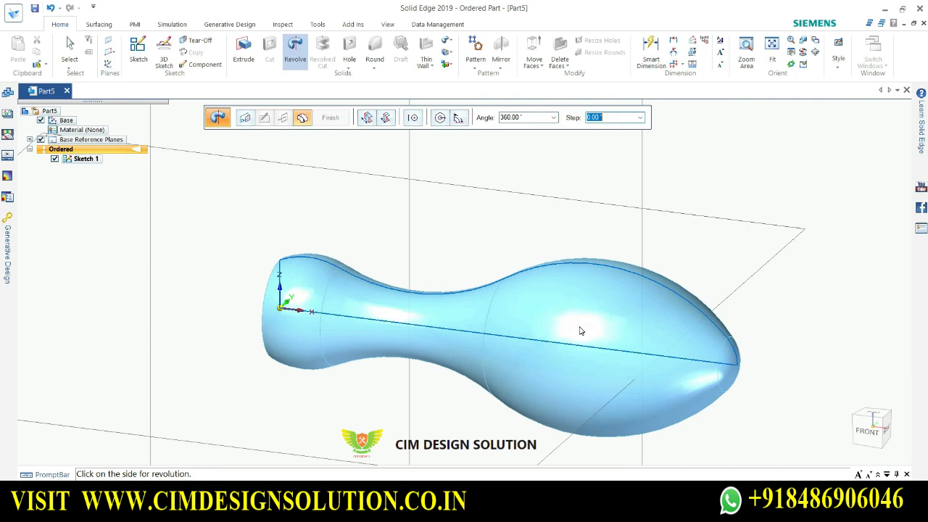
pyautogui.click(498, 282)
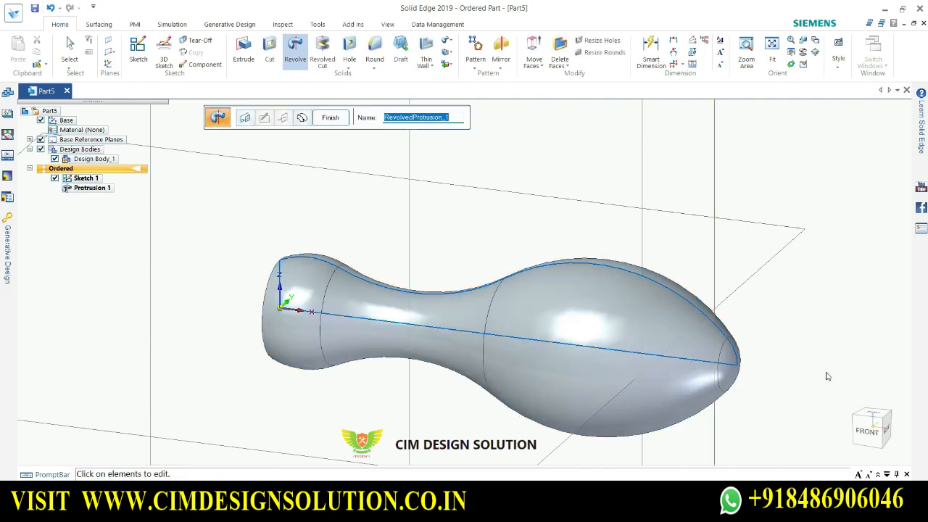
# Compare the revolved body with drawing 2.jpg, then finish the revolve and exit the Revolve command
pyautogui.click(656, 508)
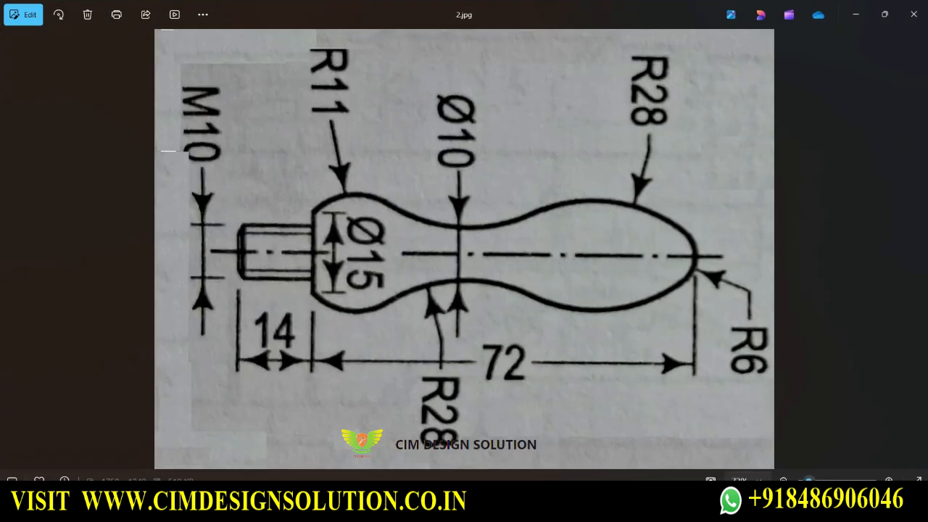
pyautogui.hotkey('alt', 'Tab')
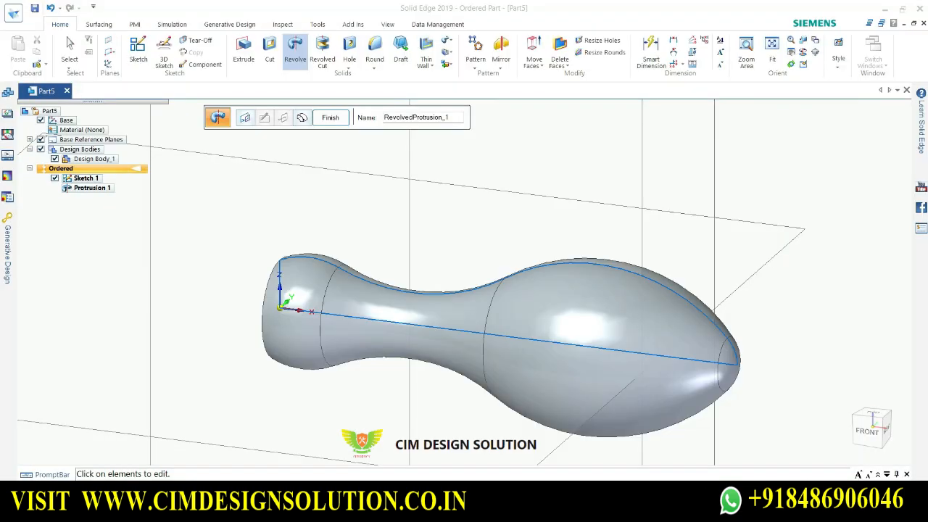
pyautogui.click(595, 507)
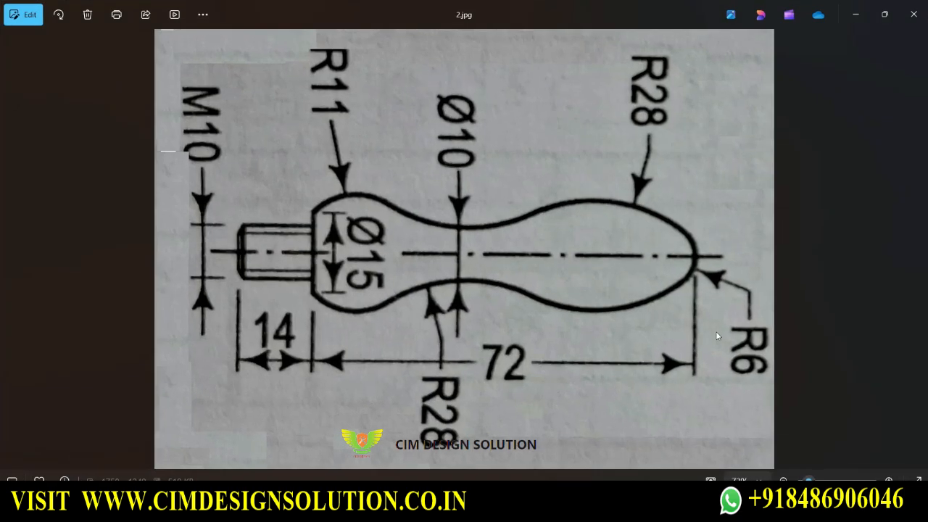
pyautogui.click(855, 16)
pyautogui.scroll(-3, 436, 300)
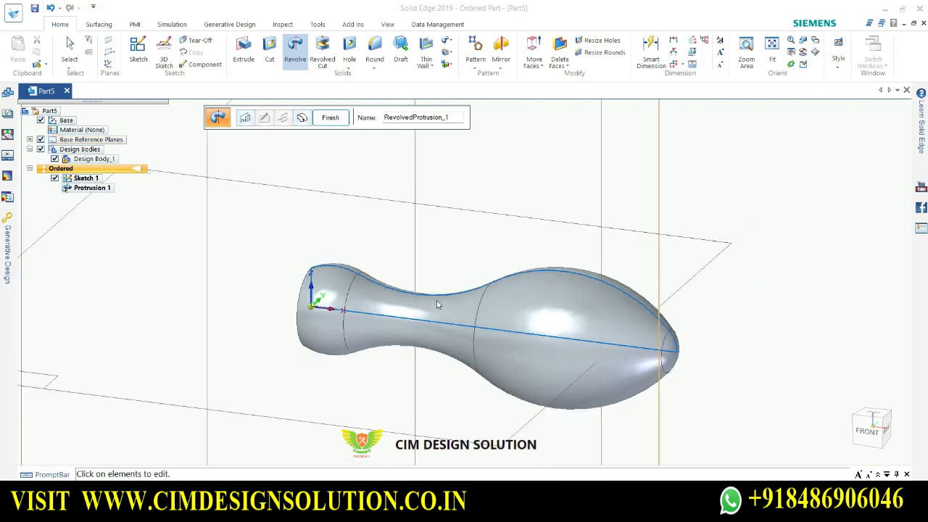
pyautogui.click(329, 119)
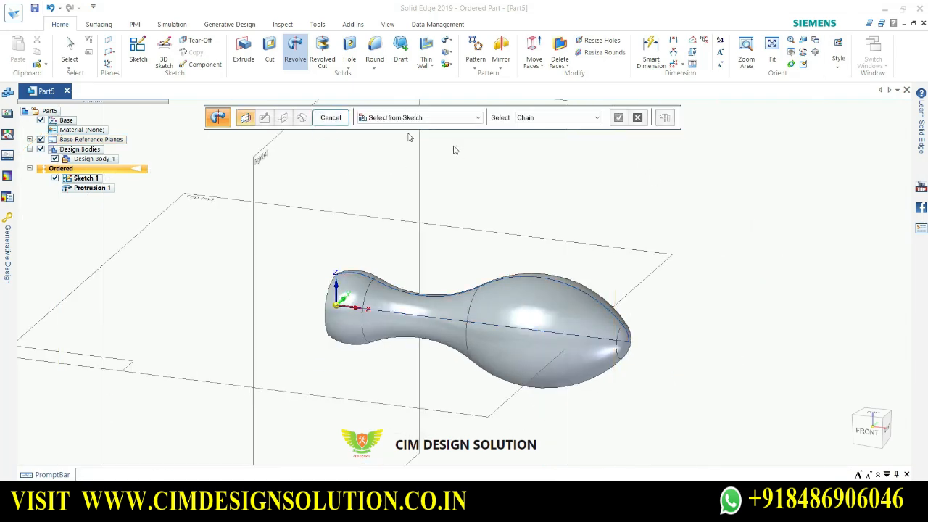
pyautogui.click(331, 119)
# Check the threaded end in 2.jpg and start a new sketch on the handle's flat end face
pyautogui.moveTo(729, 190); pyautogui.dragTo(727, 327, button='middle')
pyautogui.scroll(-2, 344, 353)
pyautogui.scroll(6, 344, 352)
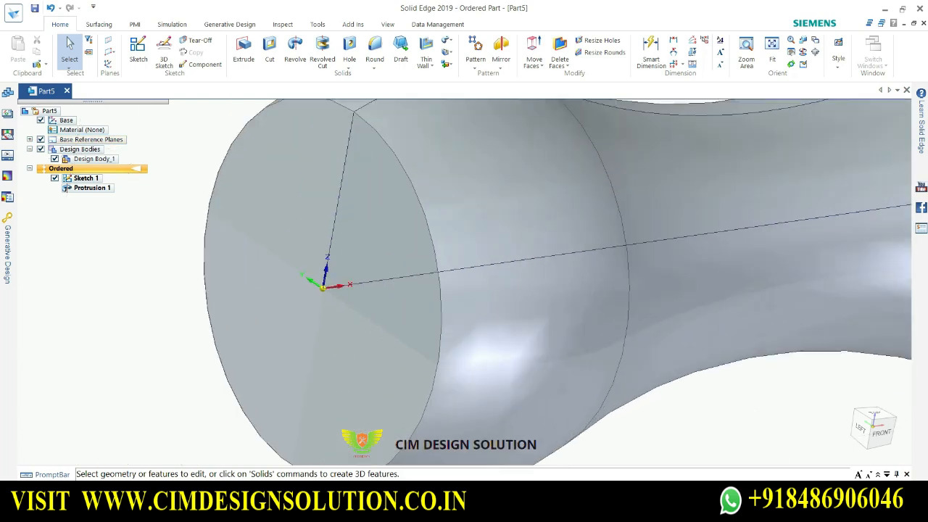
pyautogui.click(635, 500)
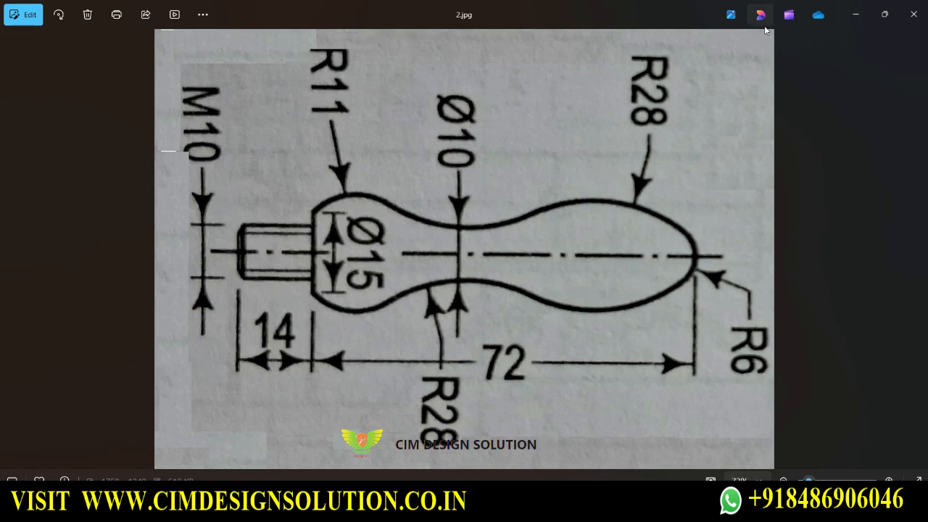
pyautogui.click(855, 15)
pyautogui.scroll(-4, 424, 248)
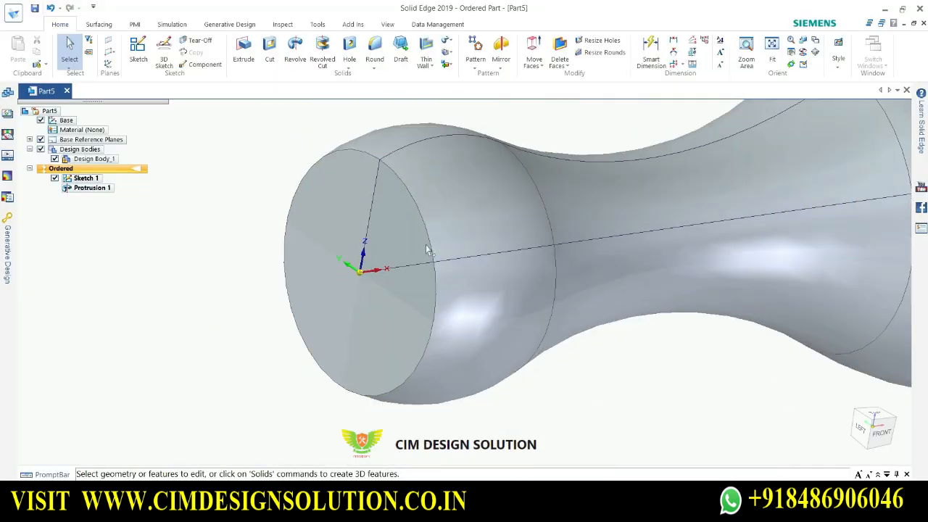
pyautogui.click(254, 327)
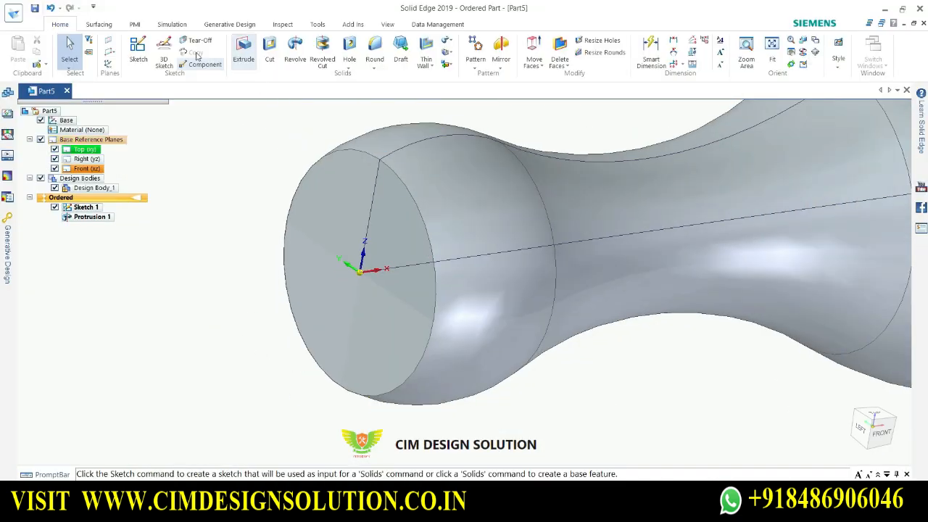
pyautogui.click(138, 49)
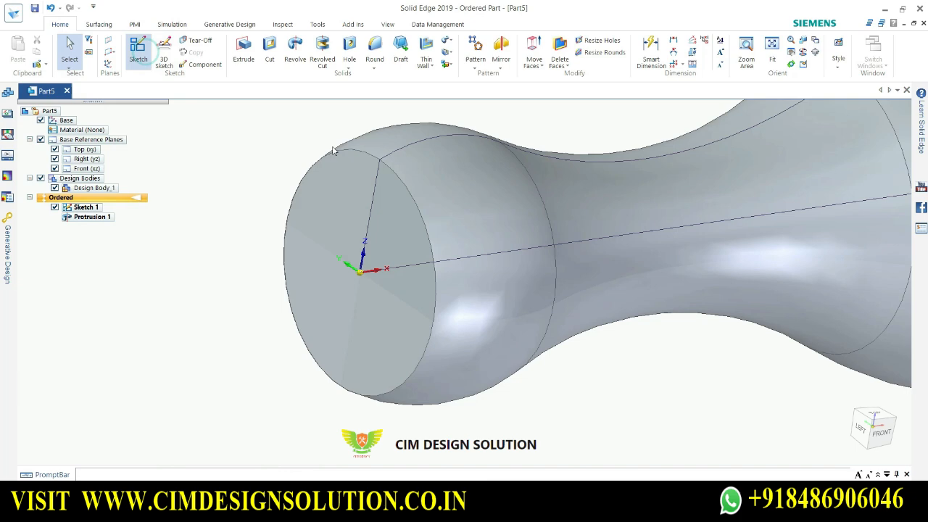
pyautogui.click(342, 201)
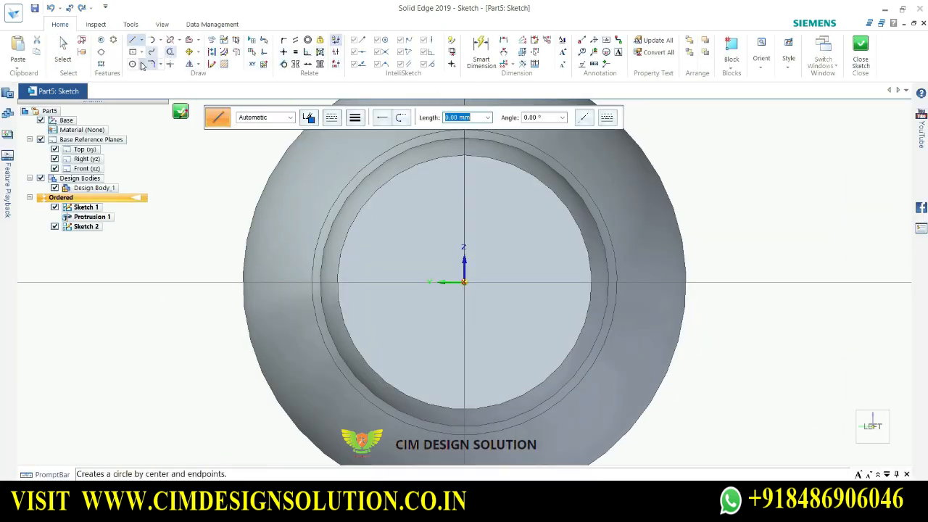
# Draw a circle centred on the origin of the end face and dimension its diameter as 14 mm
pyautogui.click(132, 64)
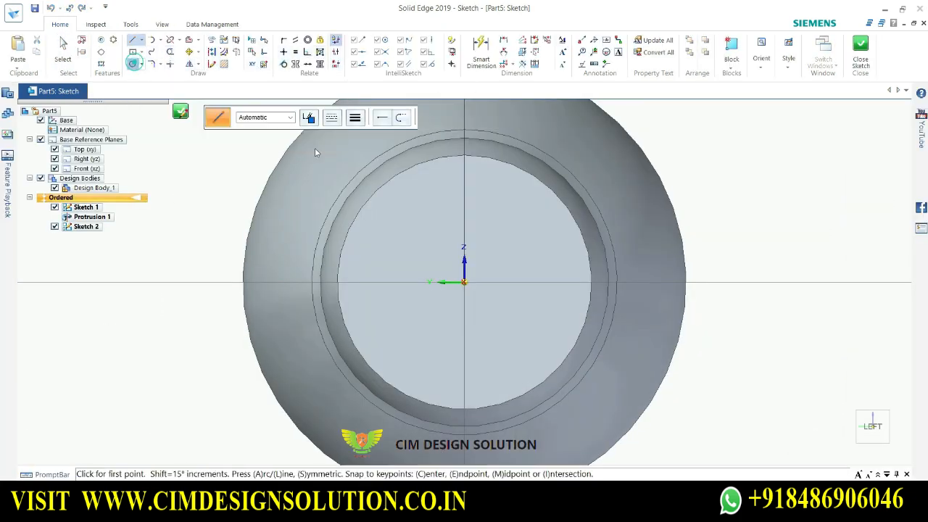
pyautogui.click(464, 282)
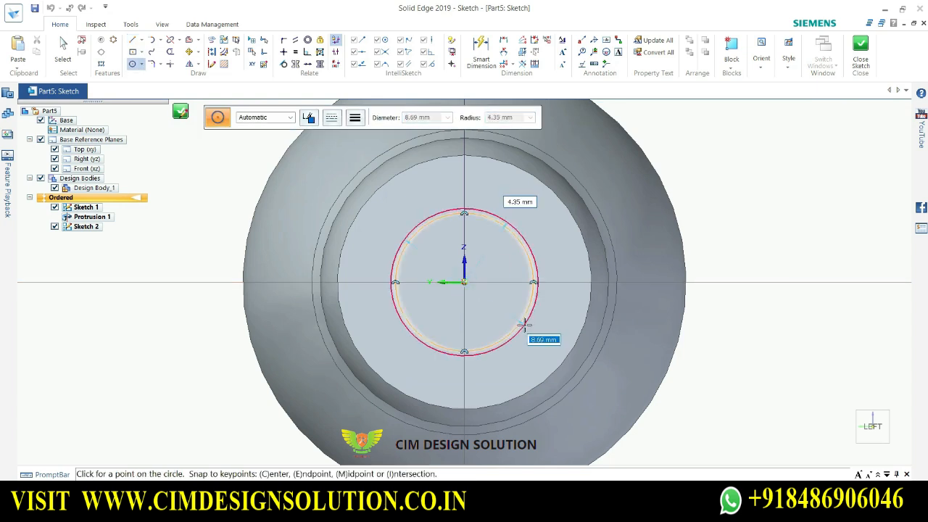
pyautogui.click(525, 325)
pyautogui.click(481, 50)
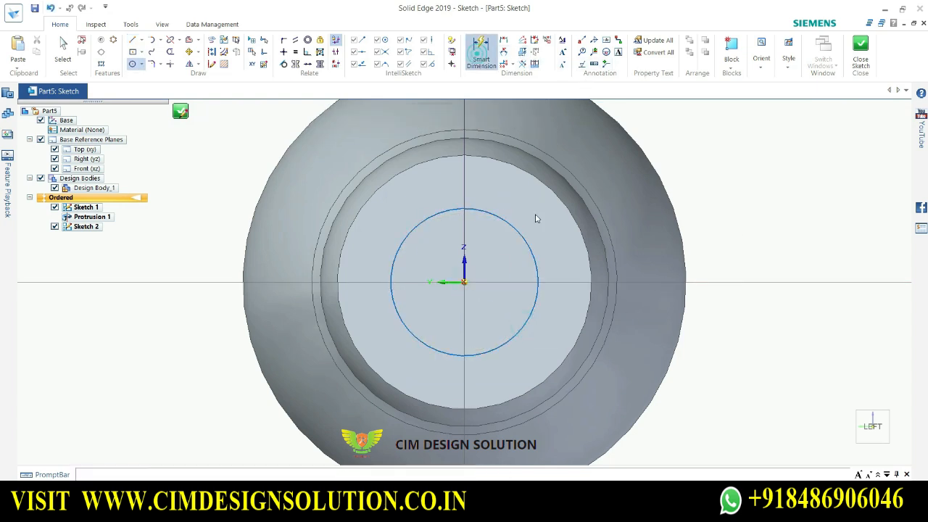
pyautogui.click(521, 241)
pyautogui.click(690, 163)
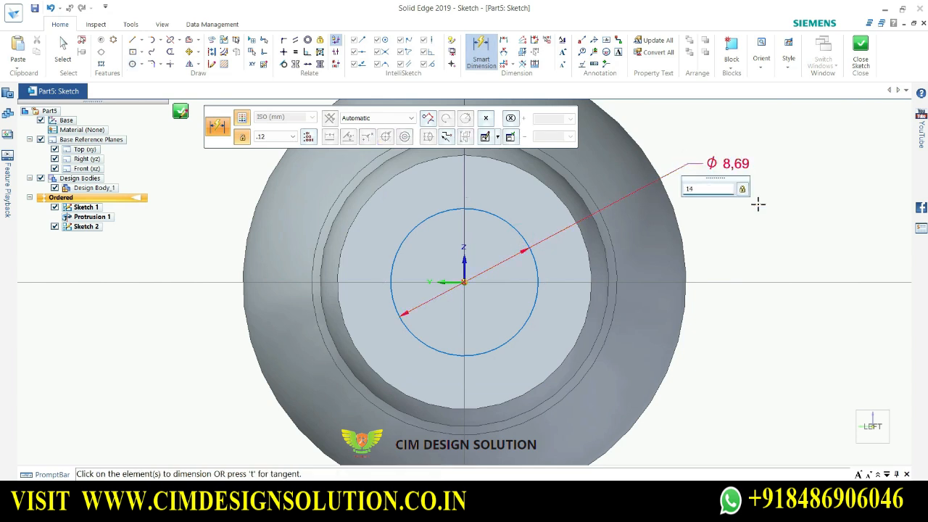
pyautogui.write('14')
pyautogui.press('Return')
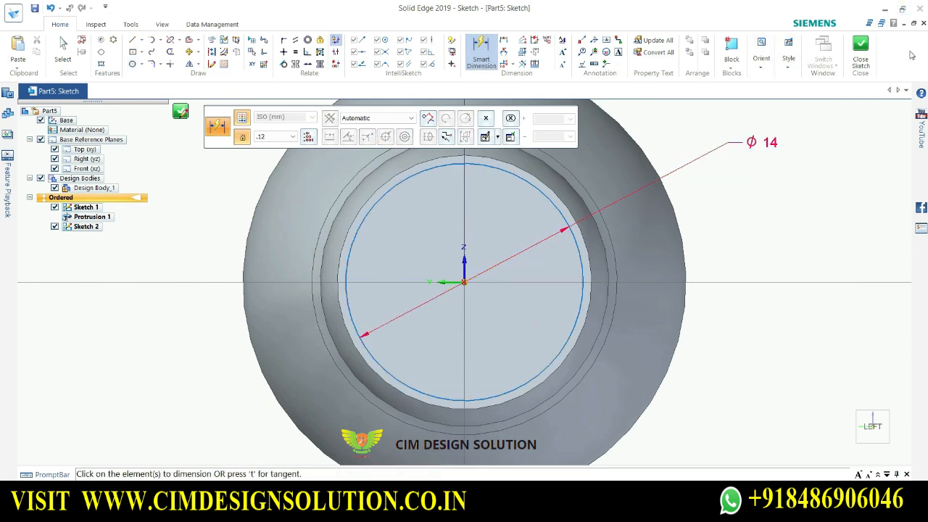
# Close and finish the circle sketch on the end face and exit the Sketch command
pyautogui.click(860, 49)
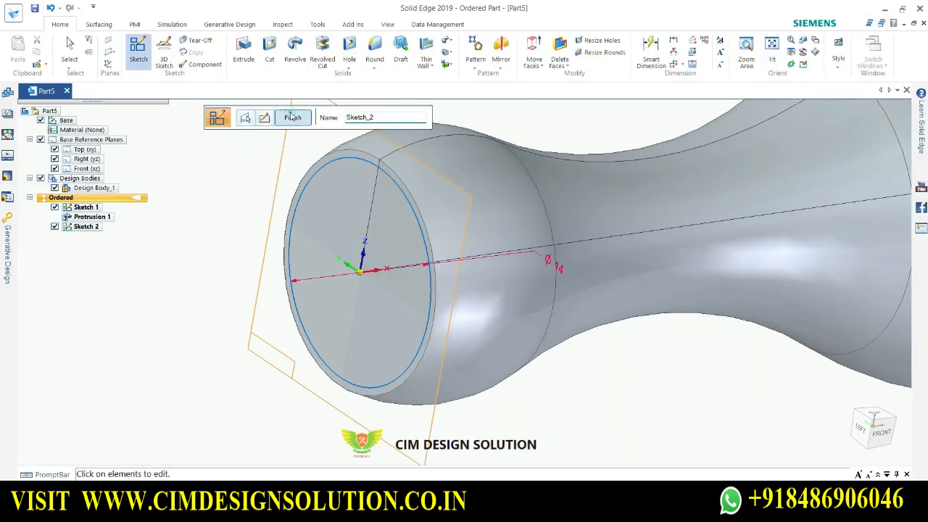
pyautogui.click(293, 117)
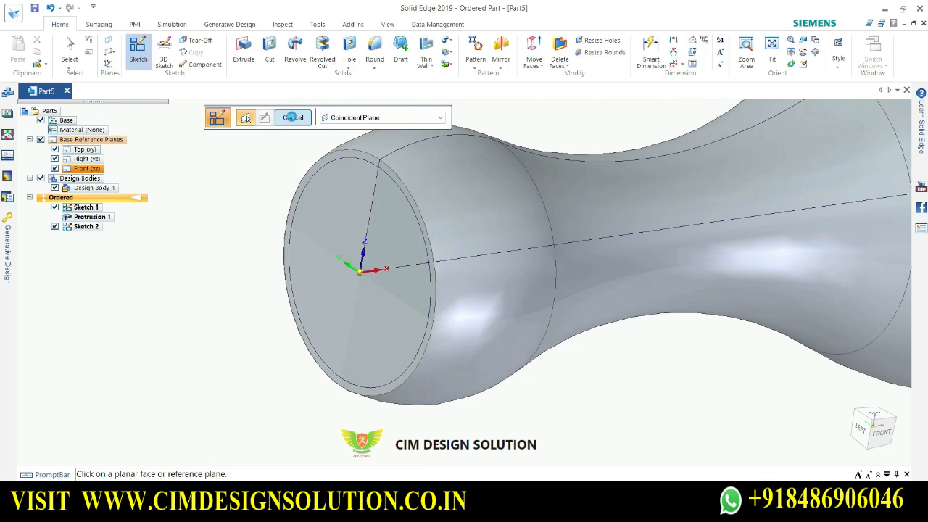
pyautogui.click(293, 118)
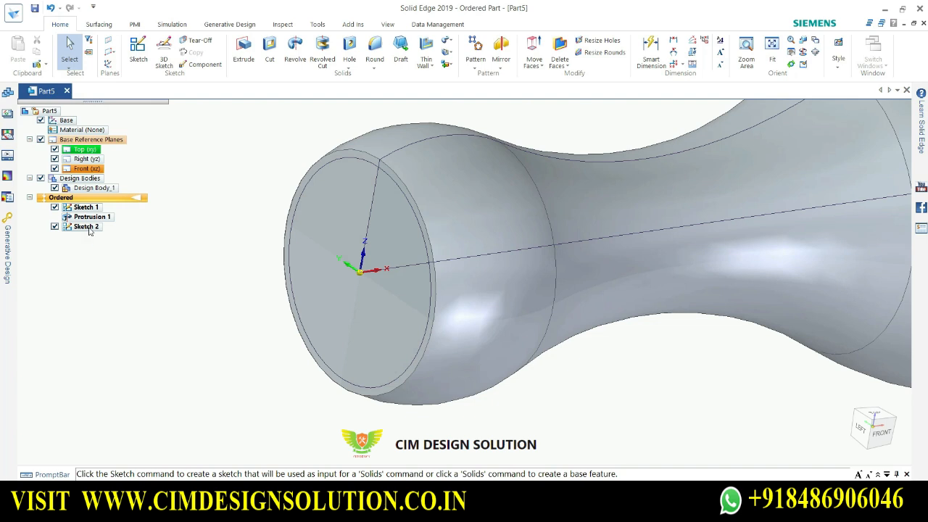
# Edit the circle sketch on the handle's flat end face, set the circle's diameter to 10 mm, and finish the sketch
pyautogui.click(88, 226)
pyautogui.click(327, 346)
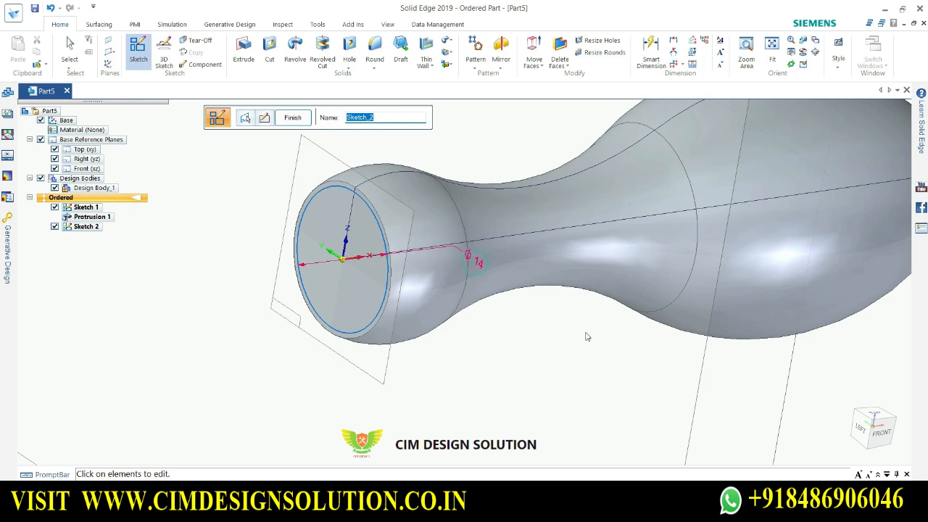
pyautogui.click(455, 251)
pyautogui.click(474, 261)
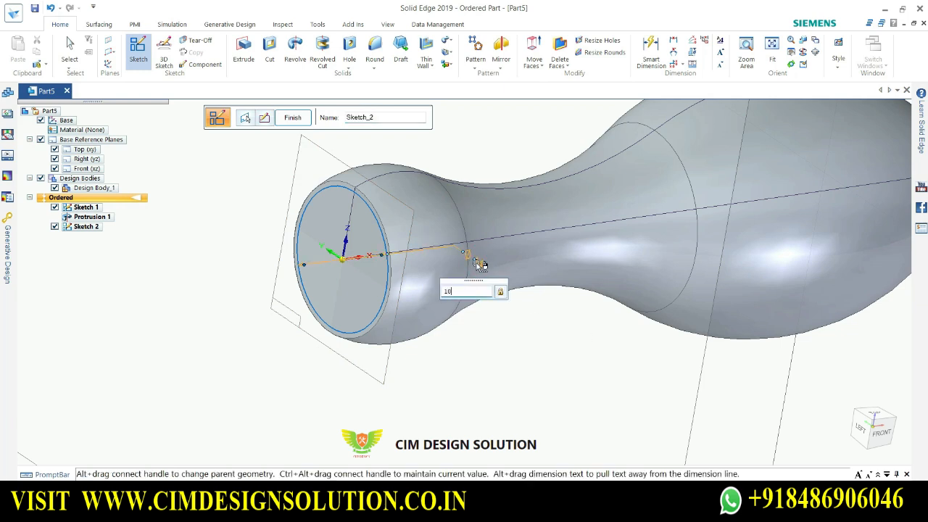
pyautogui.press('Return')
pyautogui.click(293, 118)
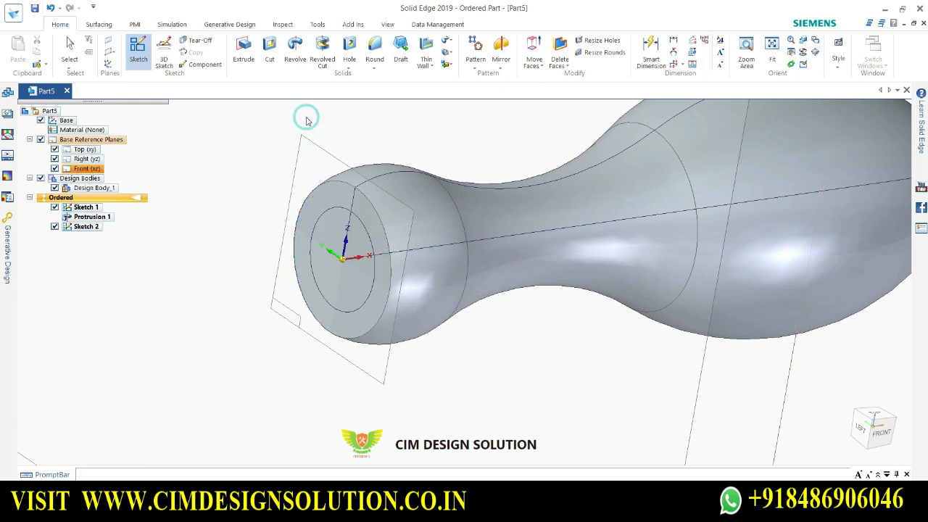
pyautogui.click(311, 263)
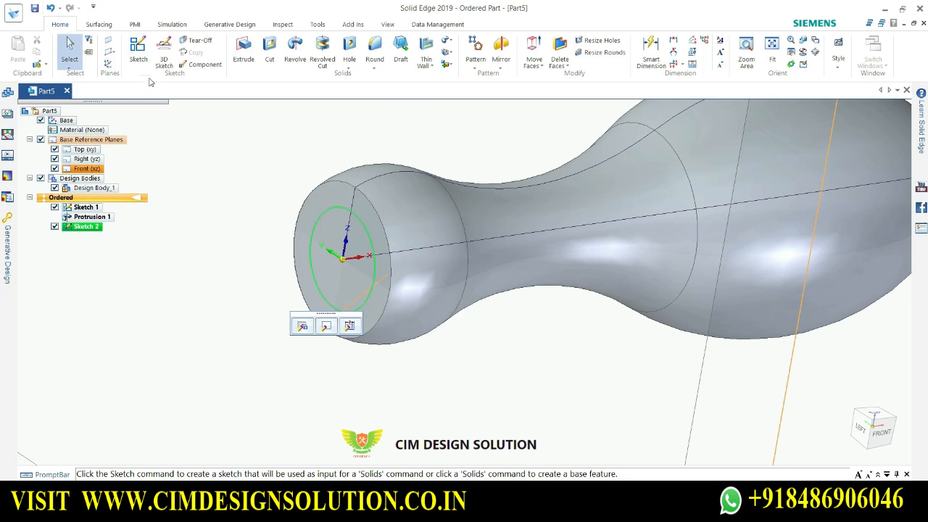
pyautogui.click(195, 168)
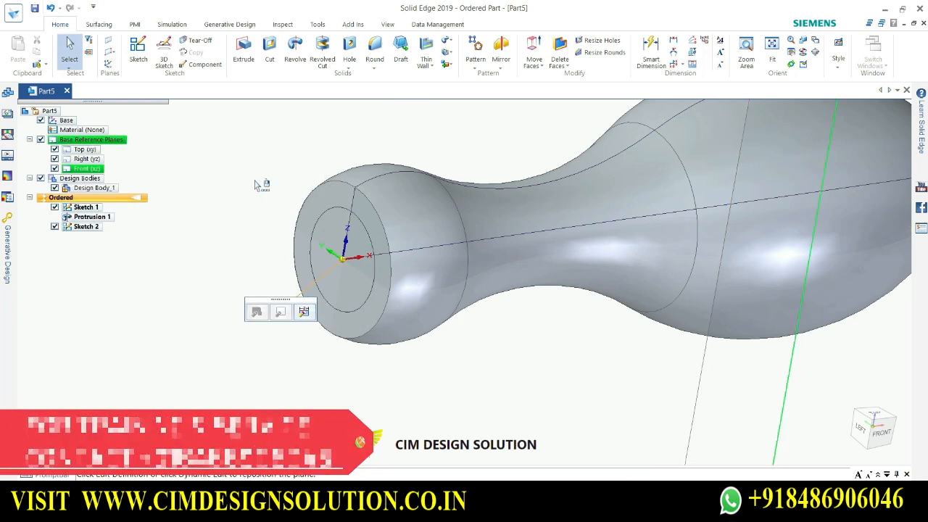
pyautogui.press('Escape')
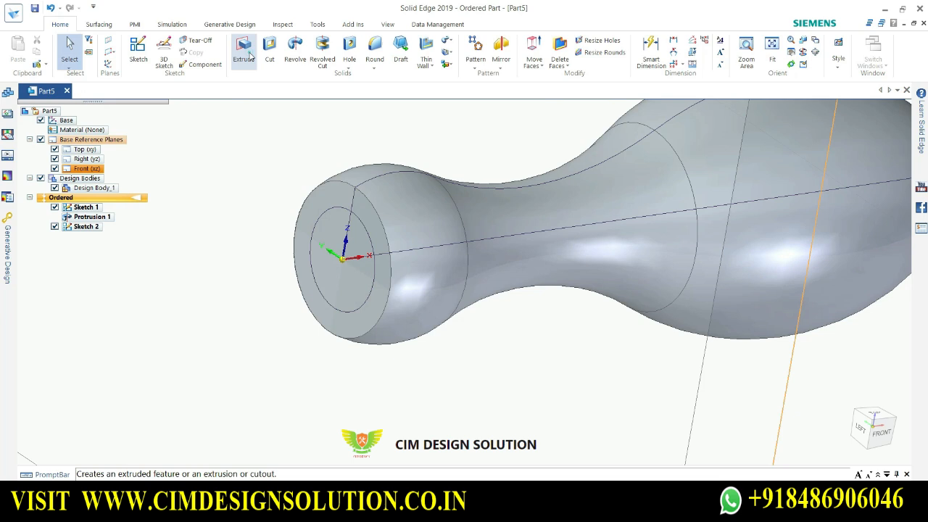
pyautogui.click(250, 55)
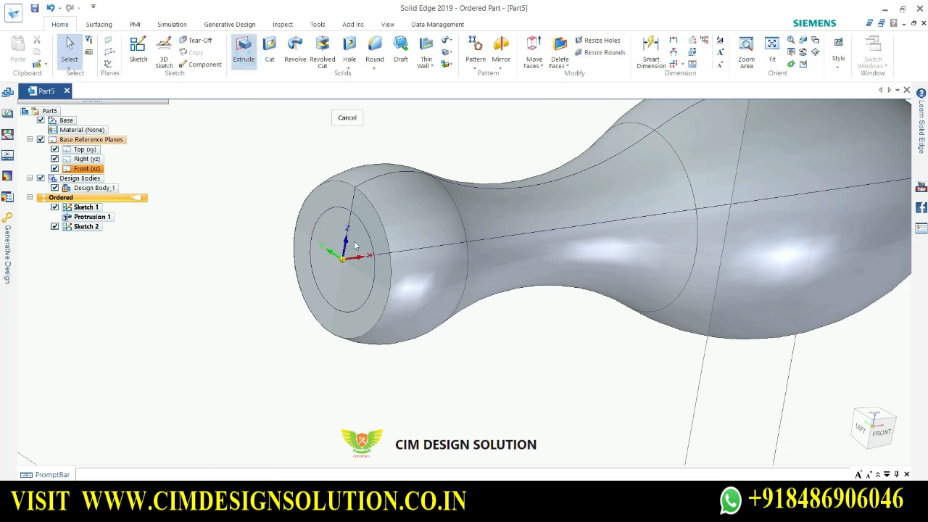
pyautogui.click(360, 217)
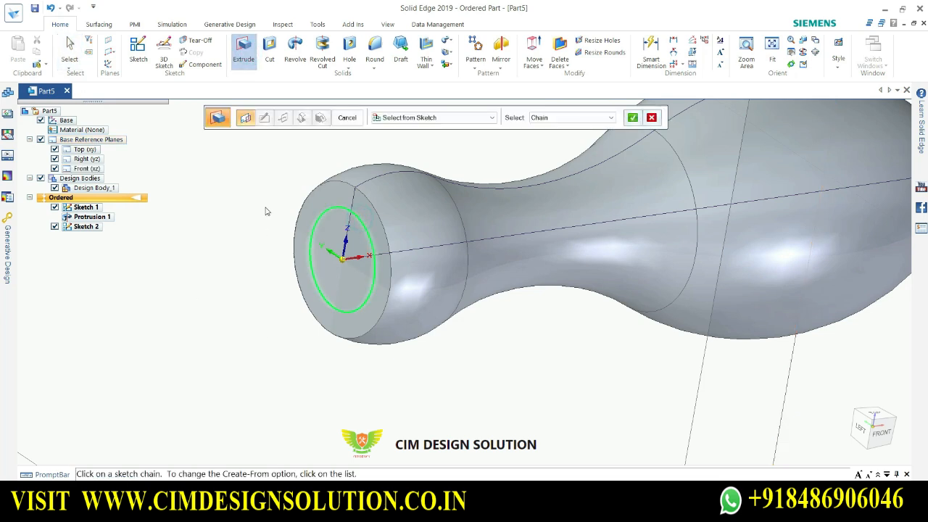
pyautogui.rightClick(266, 211)
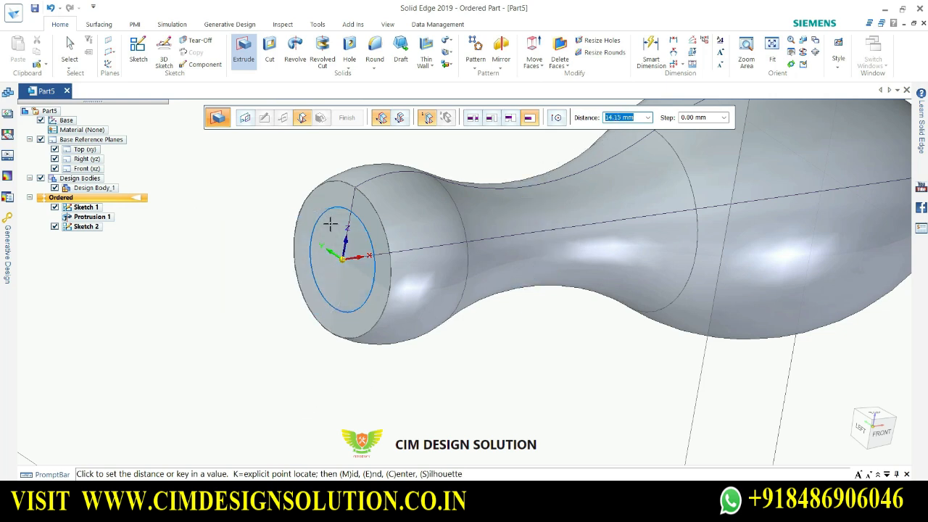
pyautogui.click(188, 263)
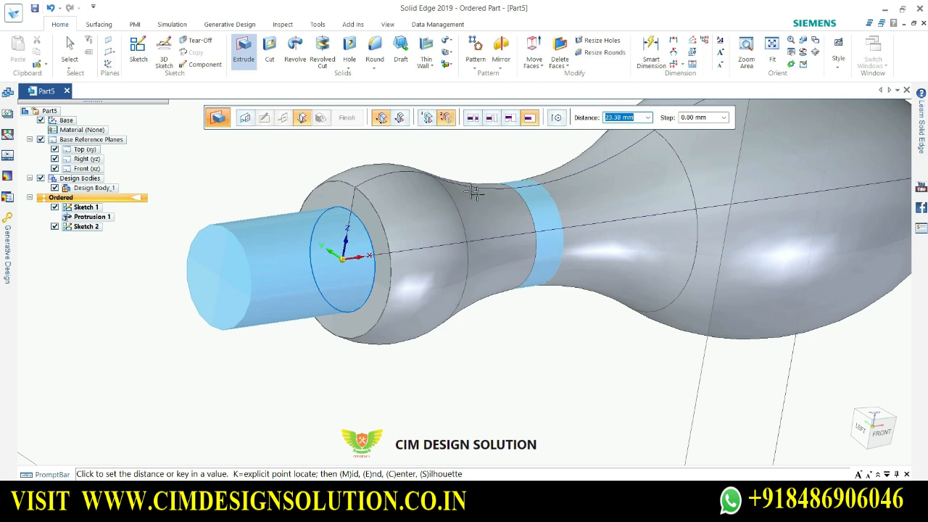
pyautogui.press('Escape')
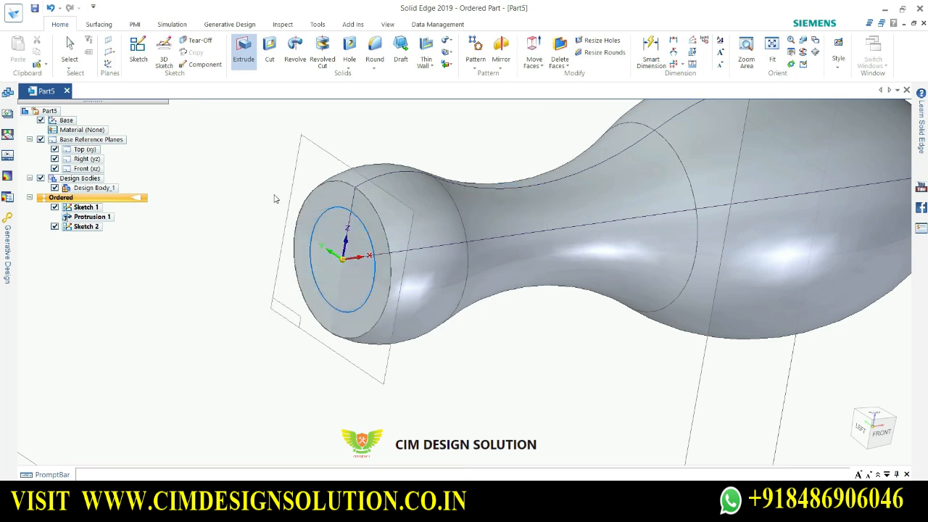
# Try to extrude the 10 mm end-face circle 14 mm outward from the handle's flat end
pyautogui.click(253, 61)
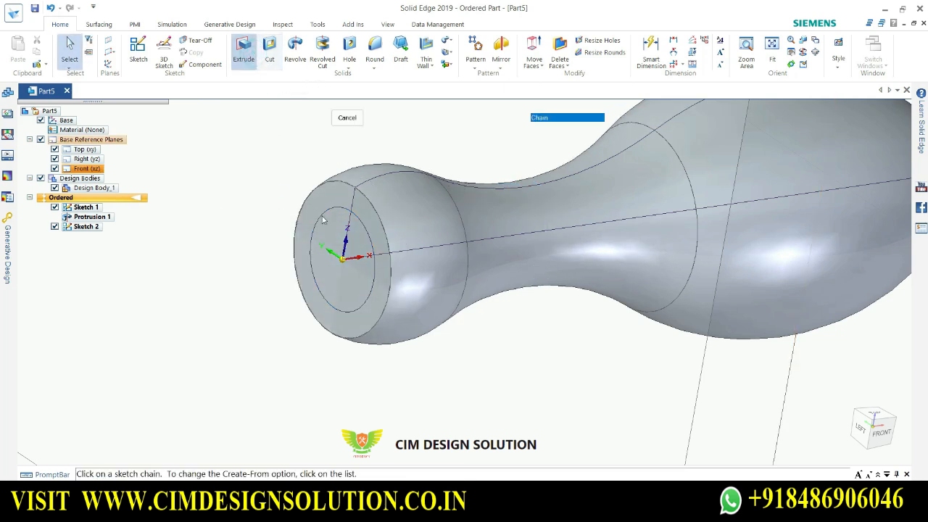
pyautogui.click(333, 211)
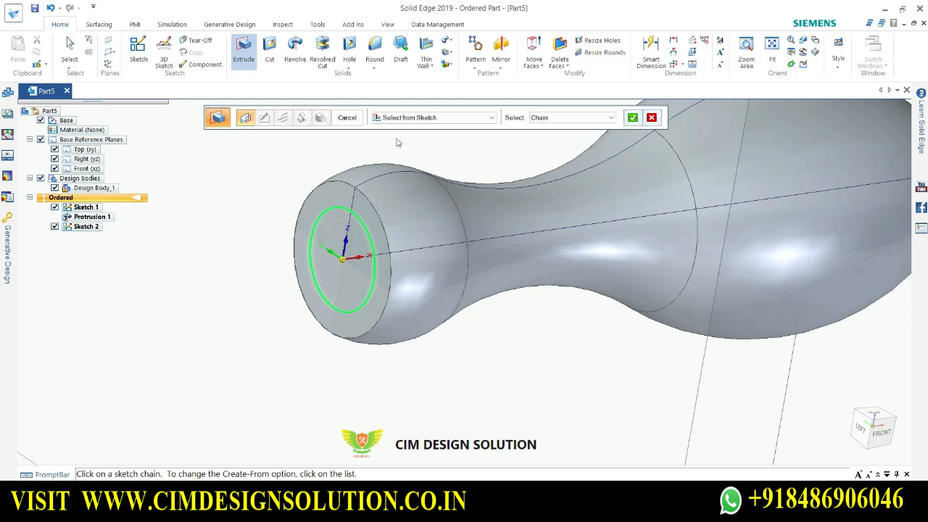
pyautogui.click(633, 118)
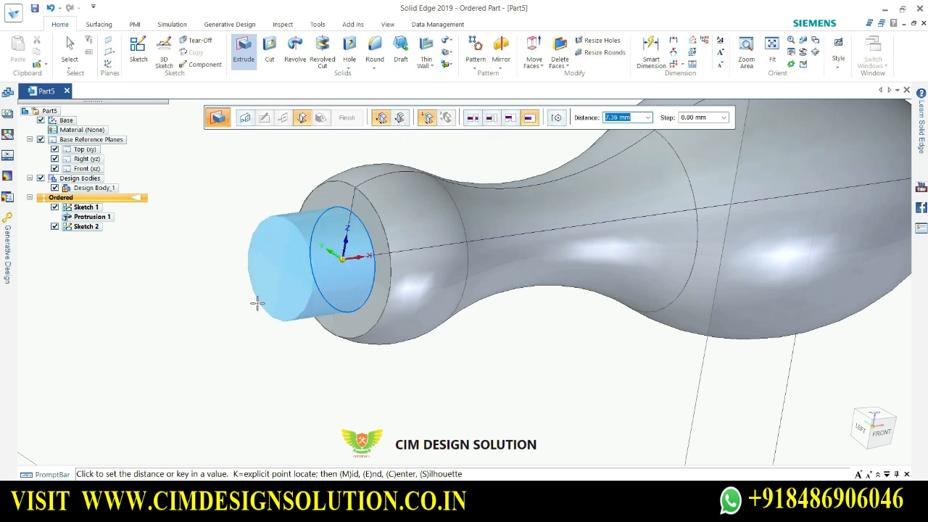
pyautogui.press('Return')
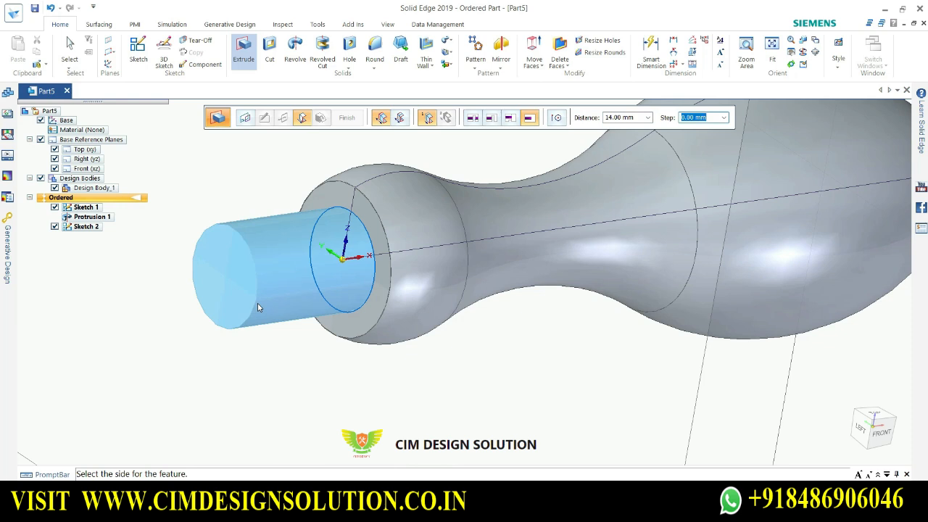
pyautogui.click(257, 304)
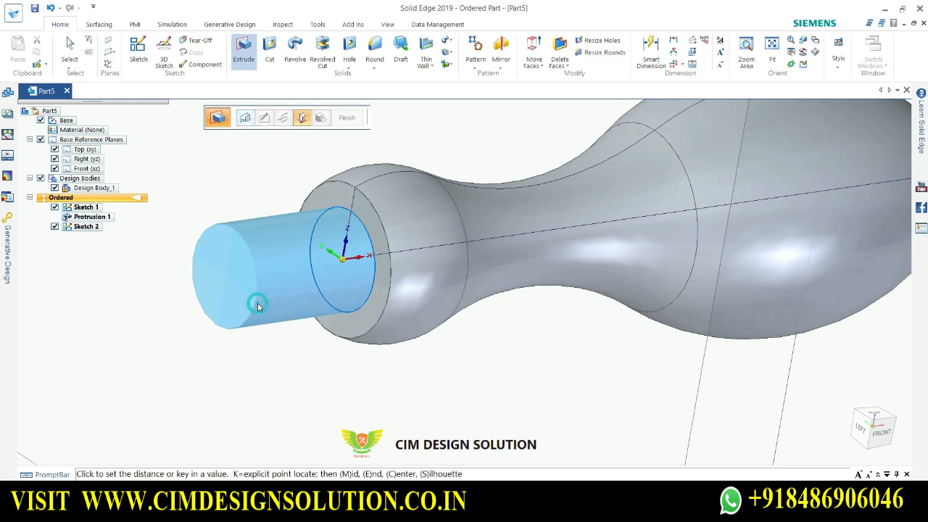
pyautogui.middleClick(226, 397)
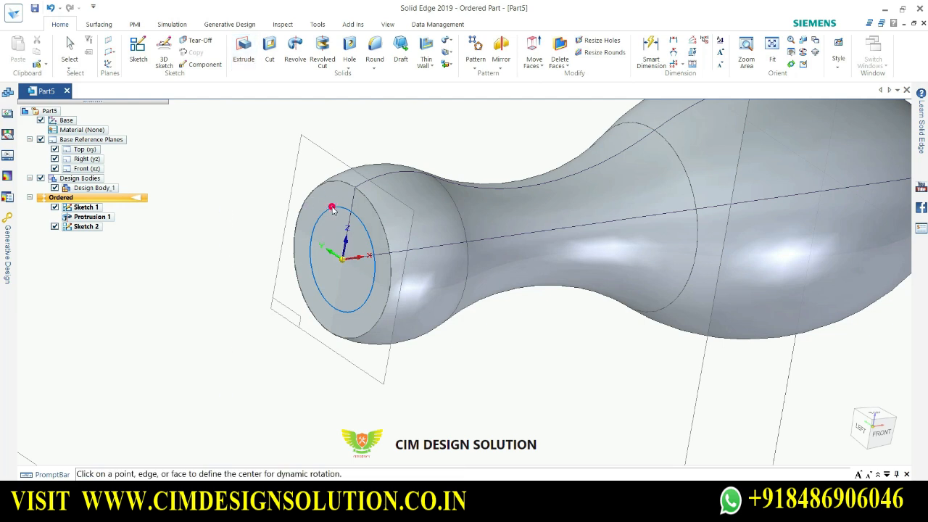
pyautogui.middleClick(268, 190)
pyautogui.press('Escape')
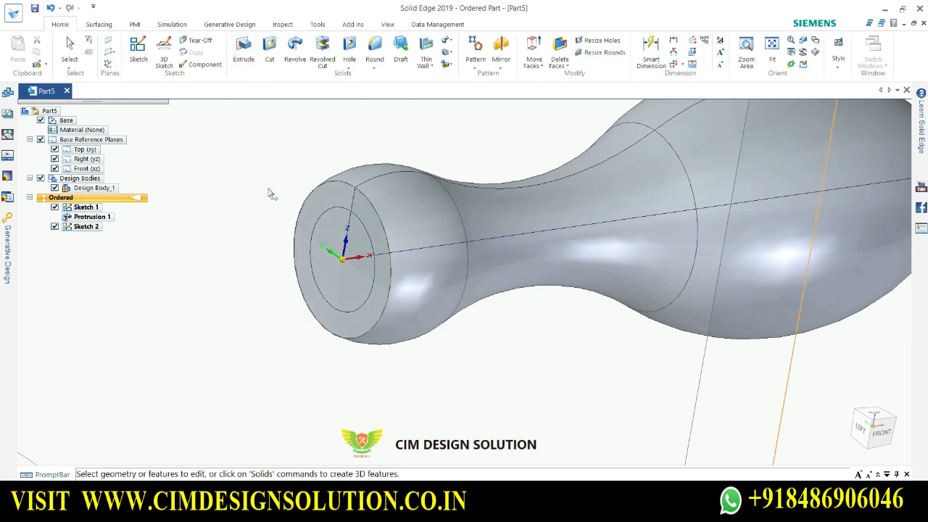
# Try again to extrude the end-face circle 14 mm outward, redefining the first direction's extent and side, and exit Extrude
pyautogui.click(246, 49)
pyautogui.click(336, 210)
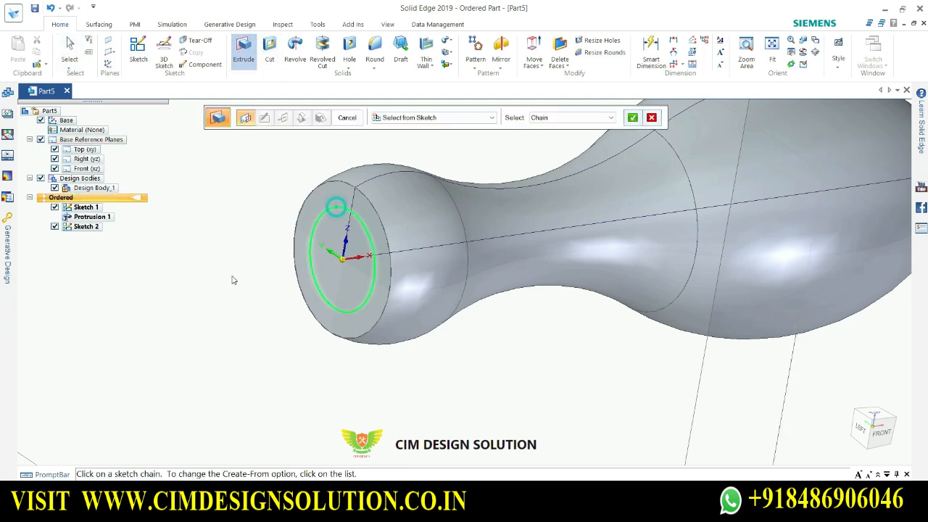
pyautogui.click(632, 117)
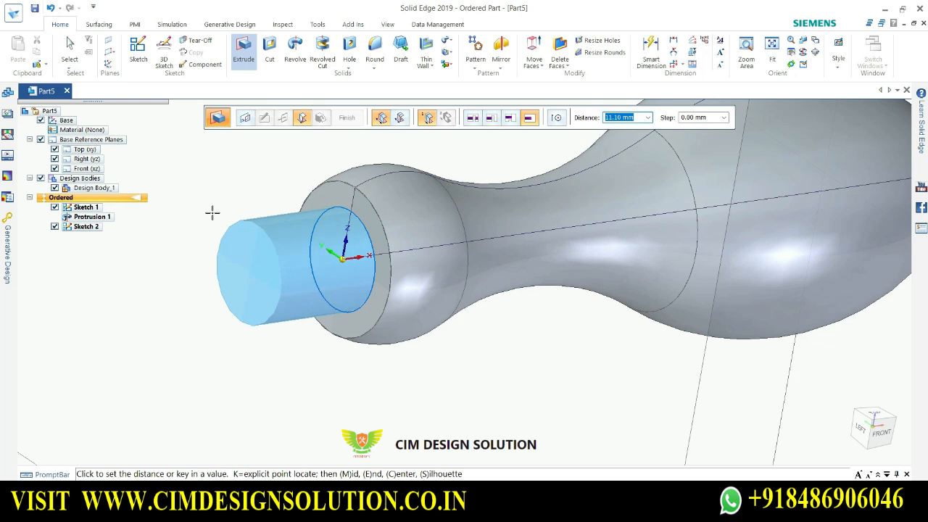
pyautogui.write('14')
pyautogui.press('Return')
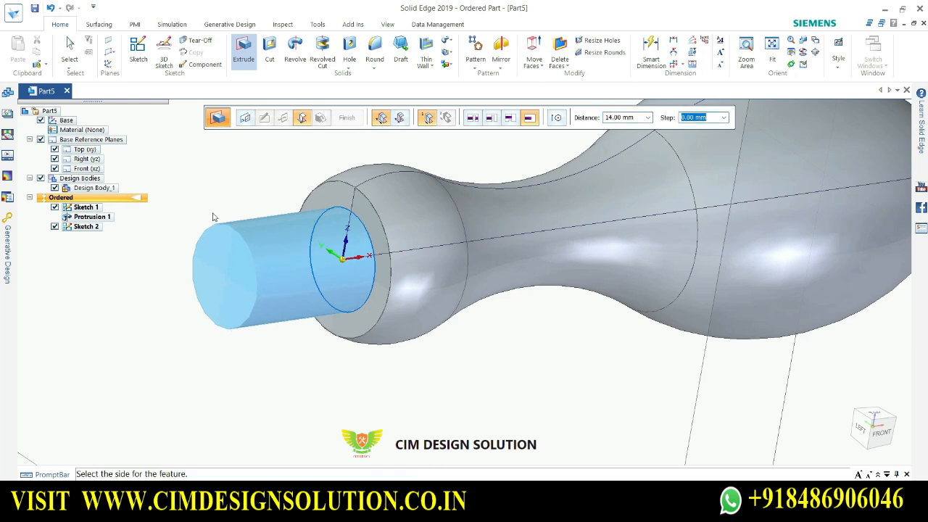
pyautogui.click(212, 216)
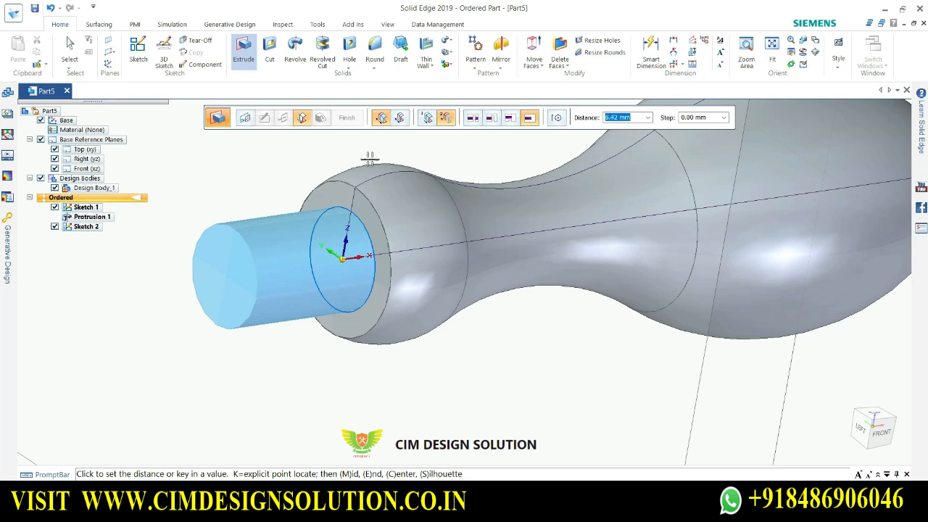
pyautogui.click(429, 120)
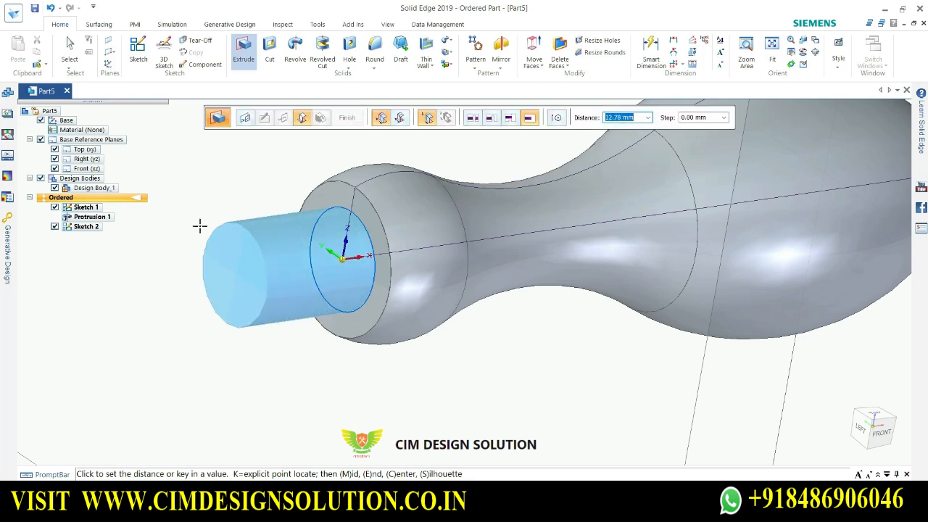
pyautogui.press('Return')
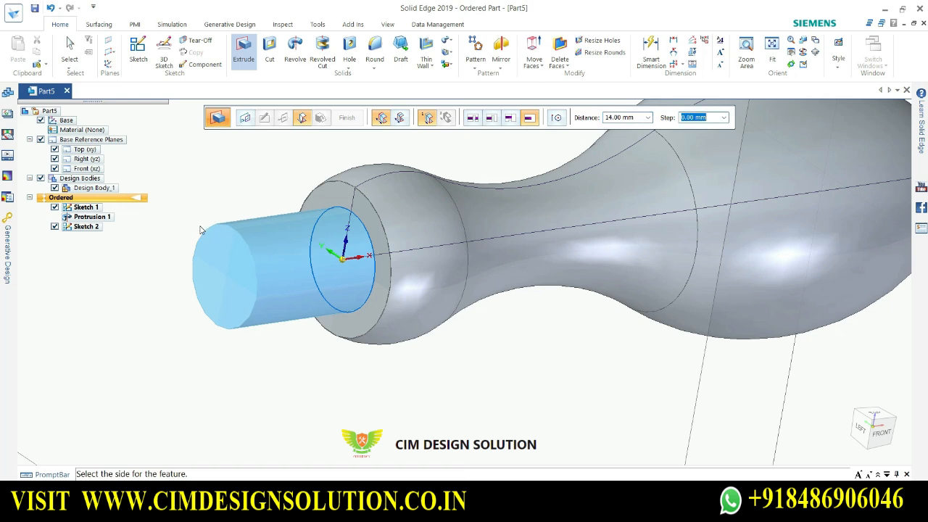
pyautogui.click(200, 226)
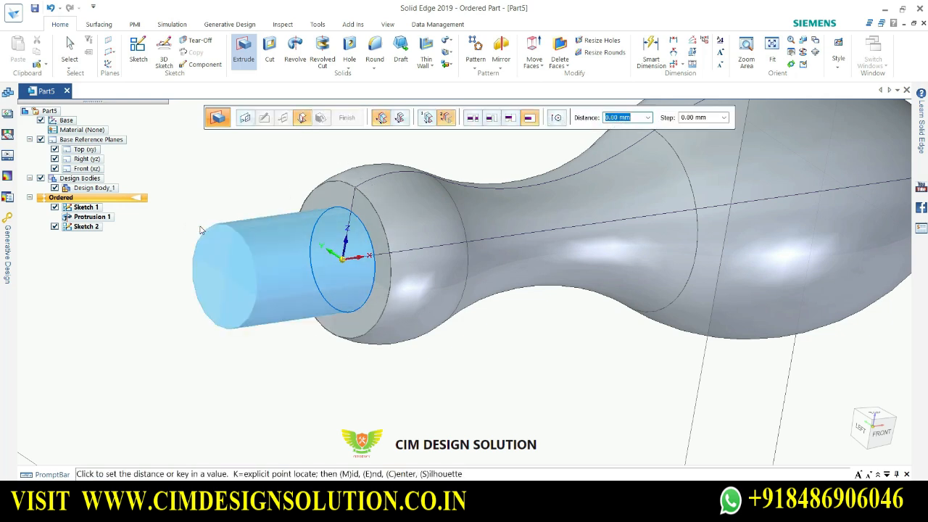
pyautogui.press('Escape')
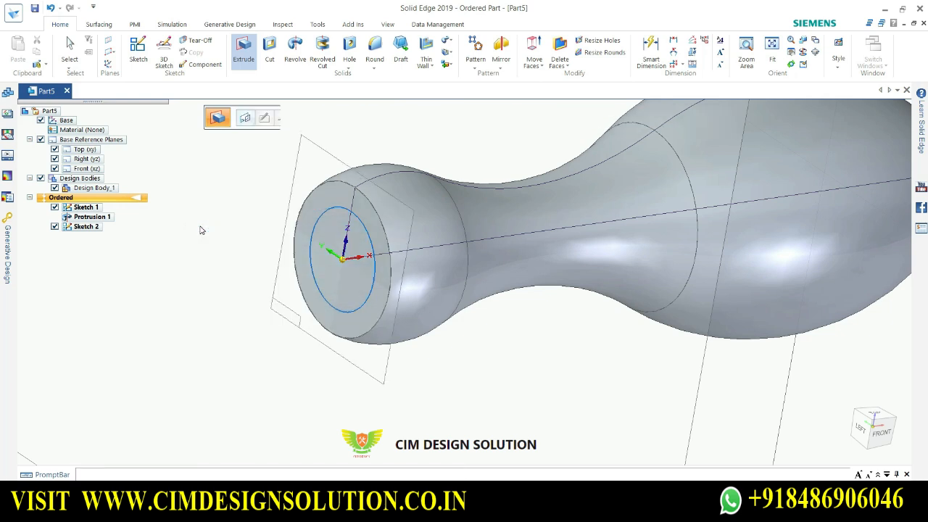
pyautogui.press('Escape')
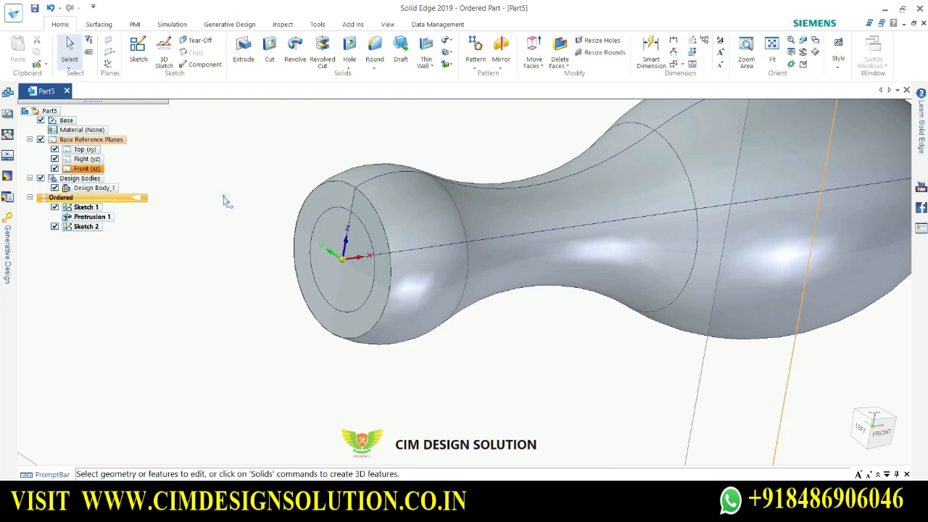
# Extrude the end-face circle 14 mm outward from the handle's flat end, finish the feature and exit Extrude
pyautogui.click(243, 51)
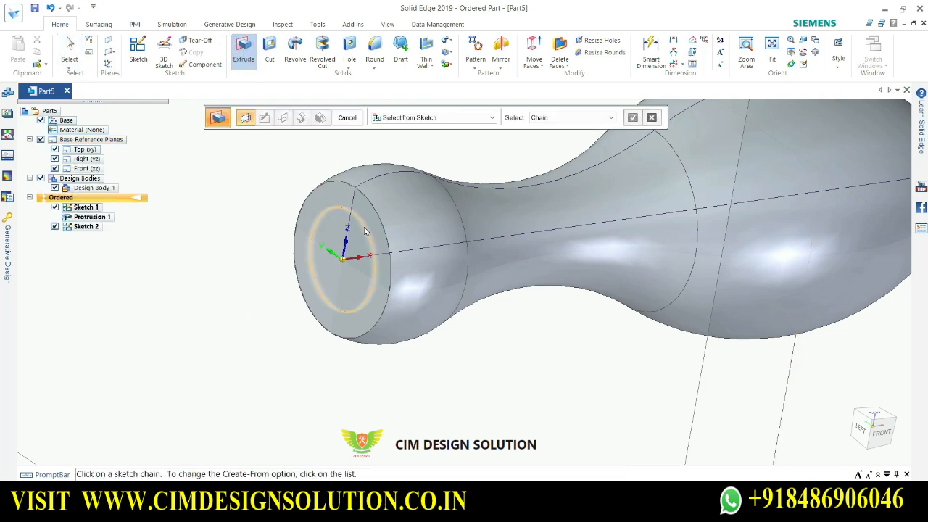
pyautogui.click(364, 221)
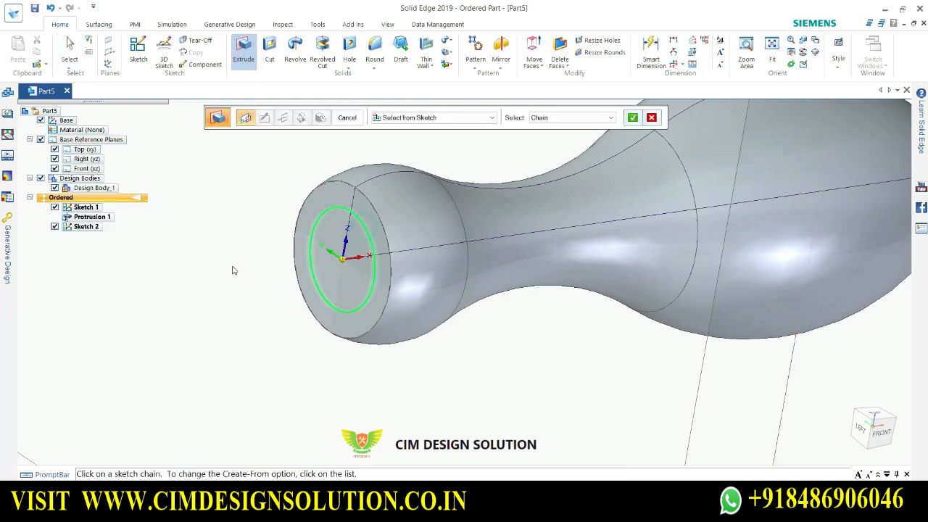
pyautogui.click(632, 118)
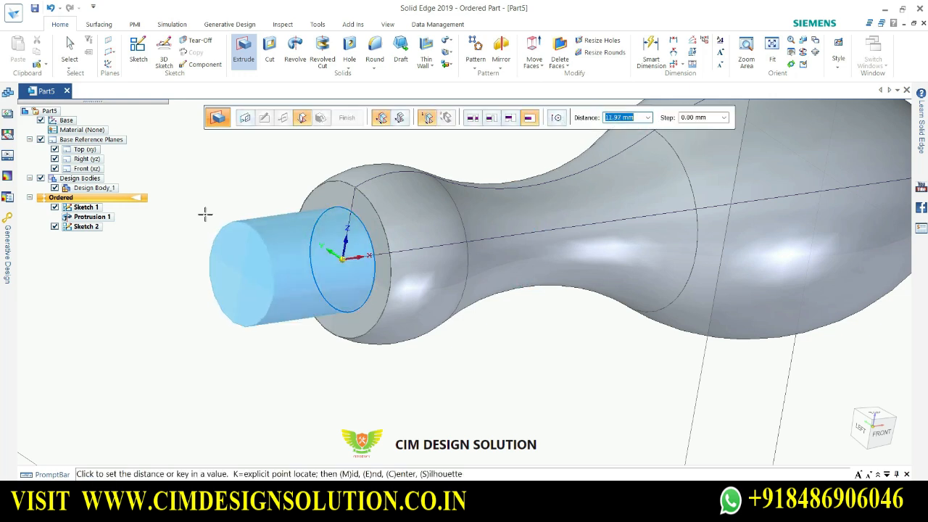
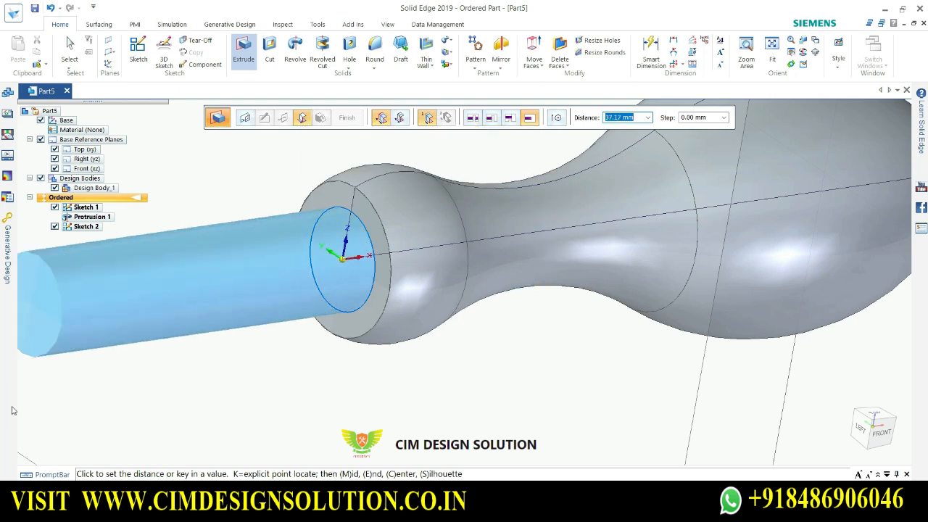
pyautogui.write('14')
pyautogui.press('Return')
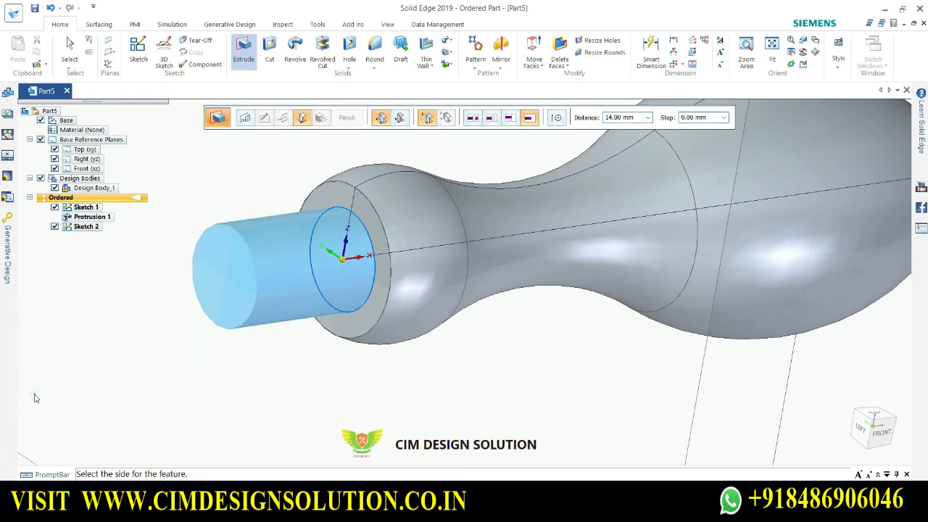
pyautogui.click(34, 398)
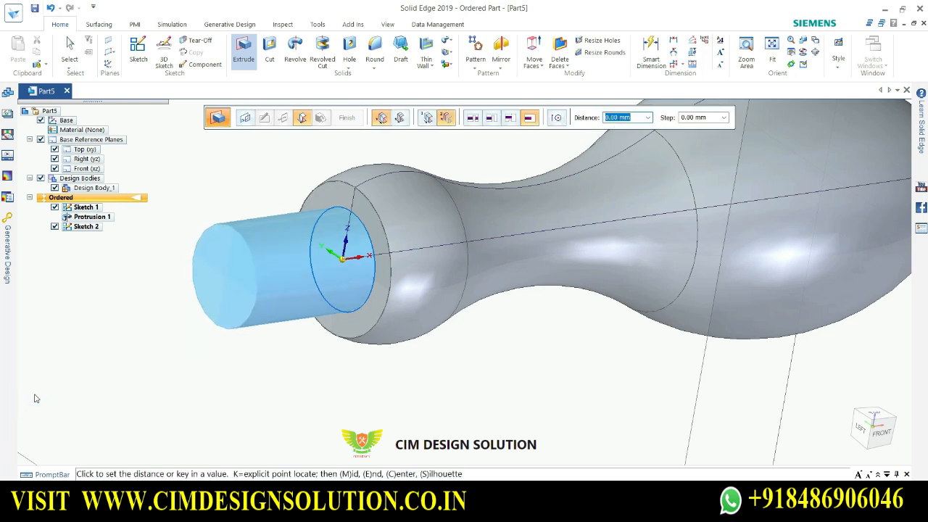
pyautogui.middleClick(34, 398)
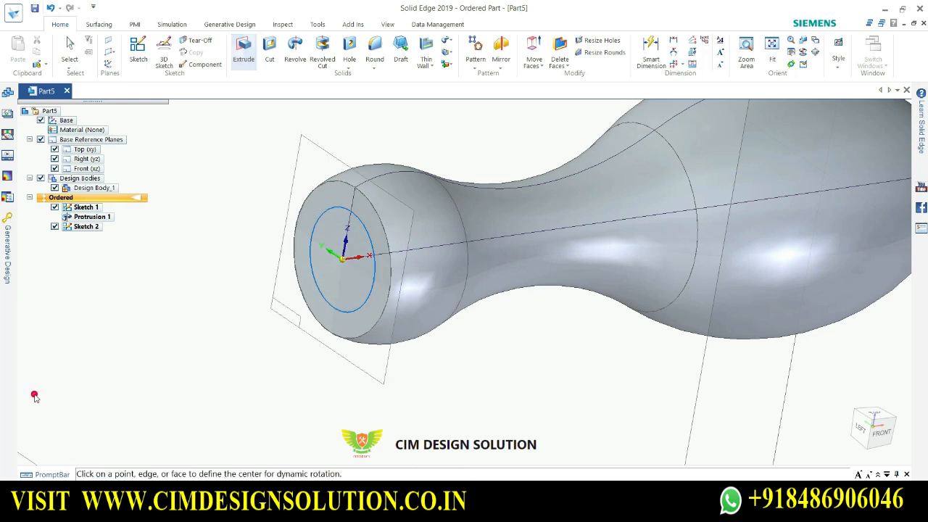
pyautogui.rightClick(216, 258)
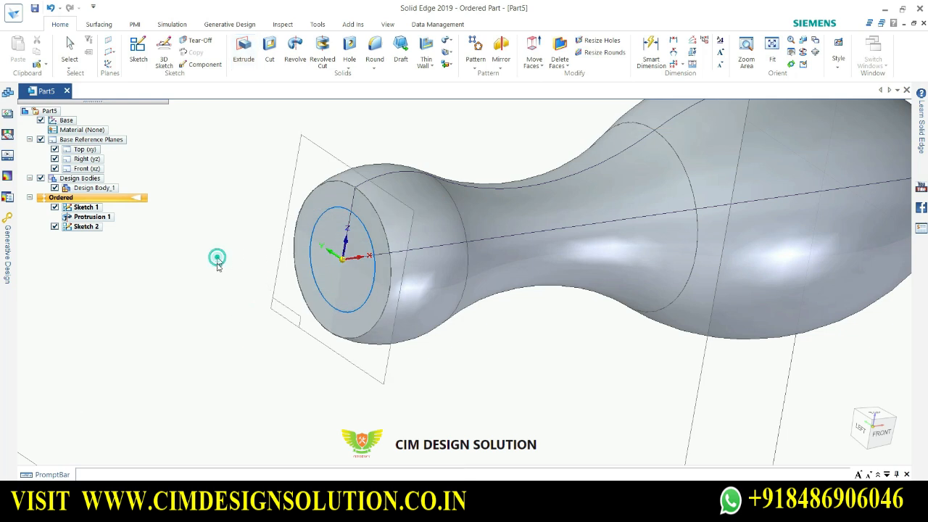
pyautogui.click(212, 326)
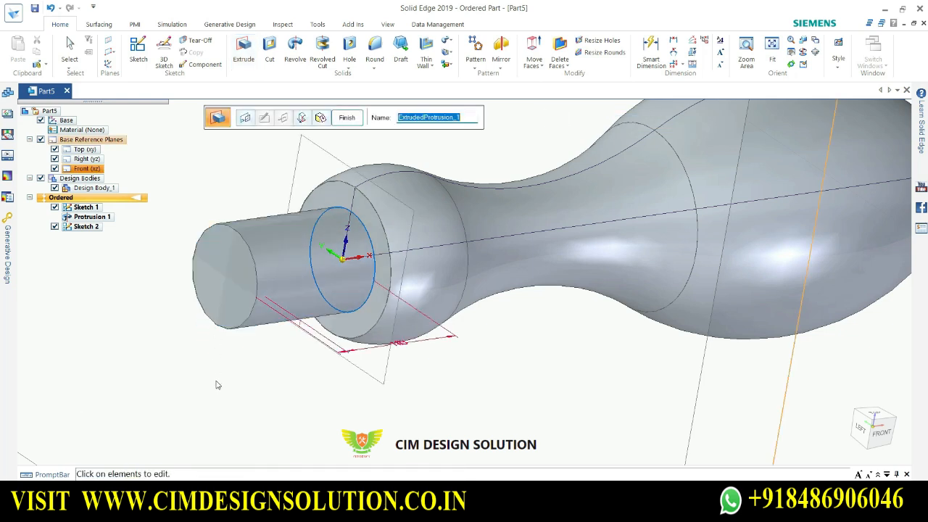
pyautogui.click(353, 119)
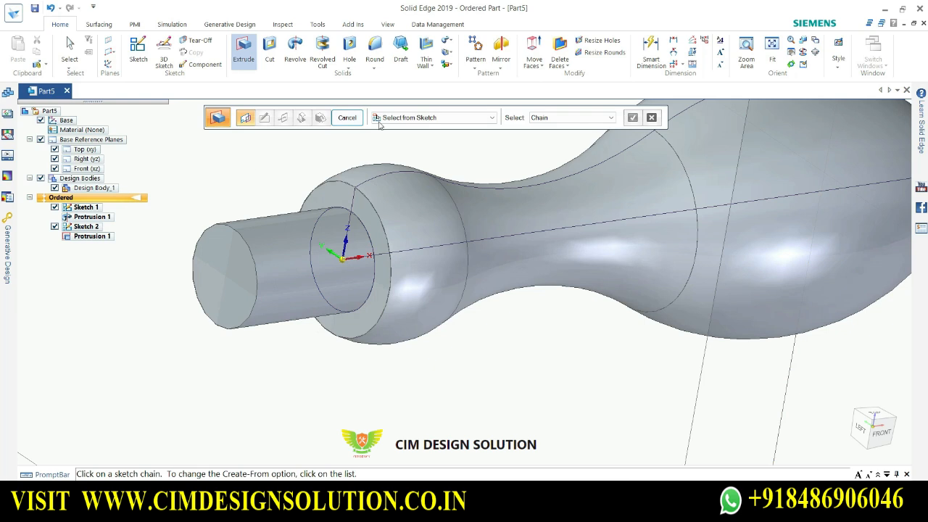
pyautogui.press('Escape')
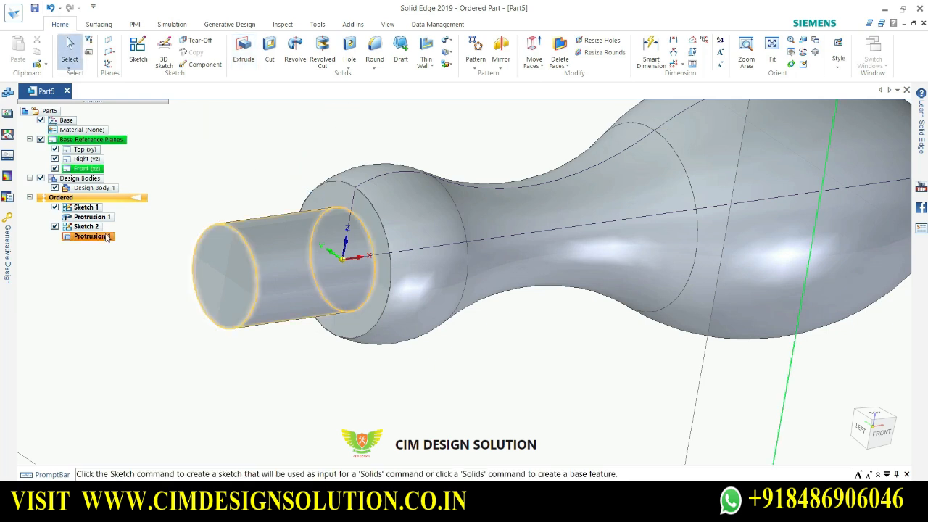
# Try to redefine the stud extrusion's first-direction extent as 14 mm, leave the edit, and undo the stud extrusion
pyautogui.click(94, 236)
pyautogui.click(205, 252)
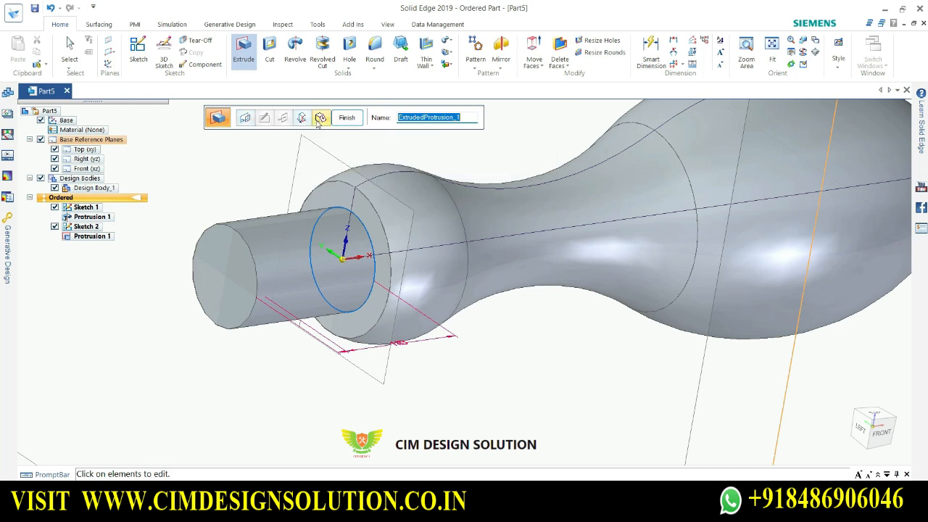
pyautogui.click(302, 118)
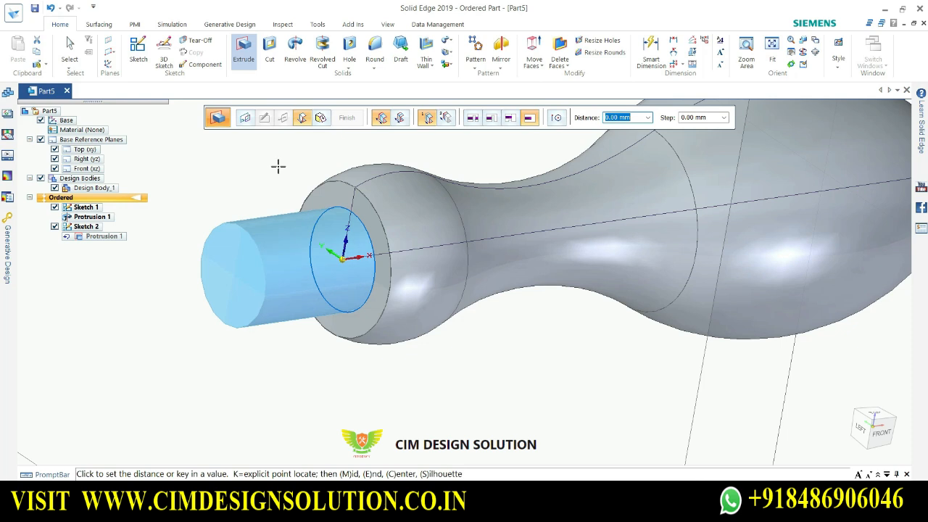
pyautogui.press('Return')
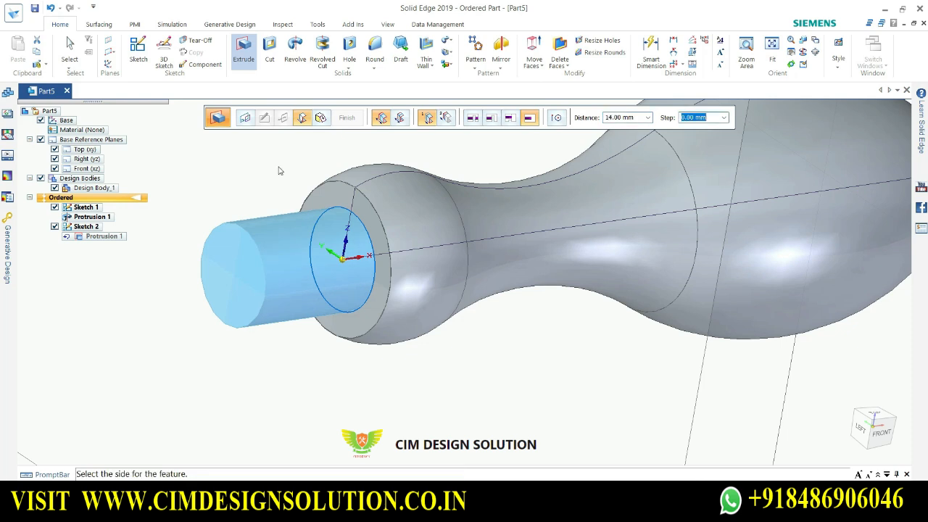
pyautogui.click(345, 155)
pyautogui.press('Escape')
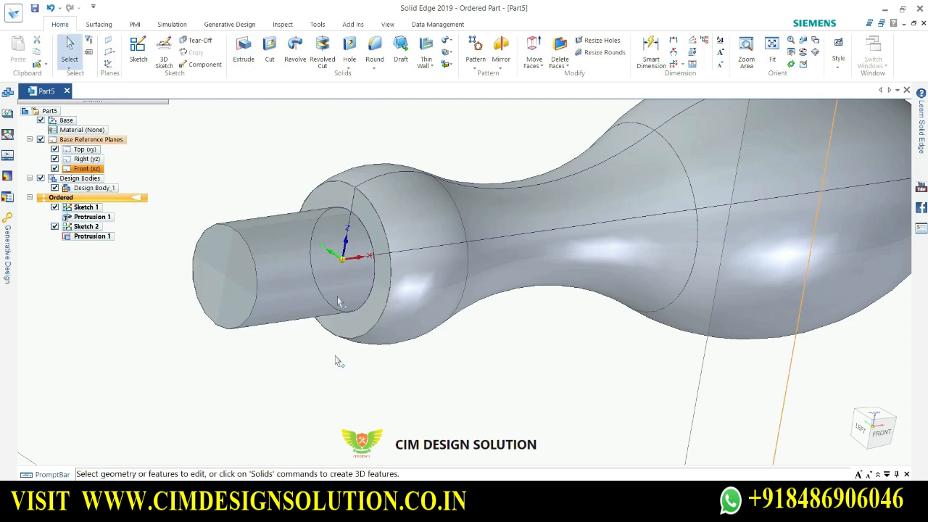
pyautogui.click(328, 375)
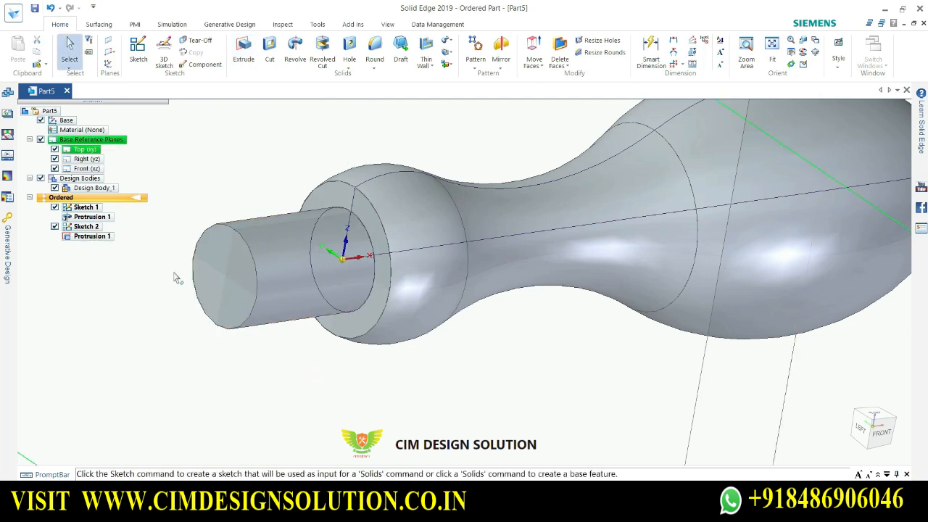
pyautogui.hotkey('ctrl', 'z')
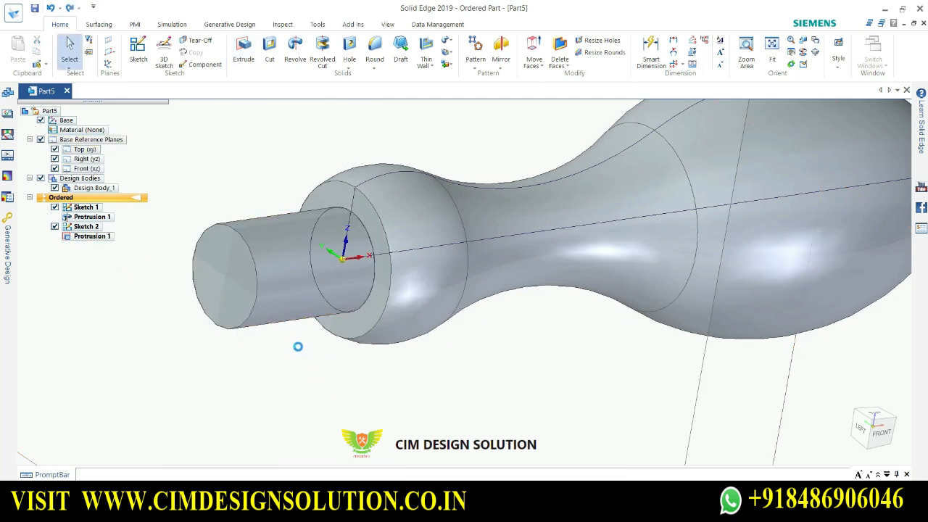
# Try to extrude the end-face circle 14 mm outward and about 24 mm into the handle as a second direction, and cancel it
pyautogui.click(244, 49)
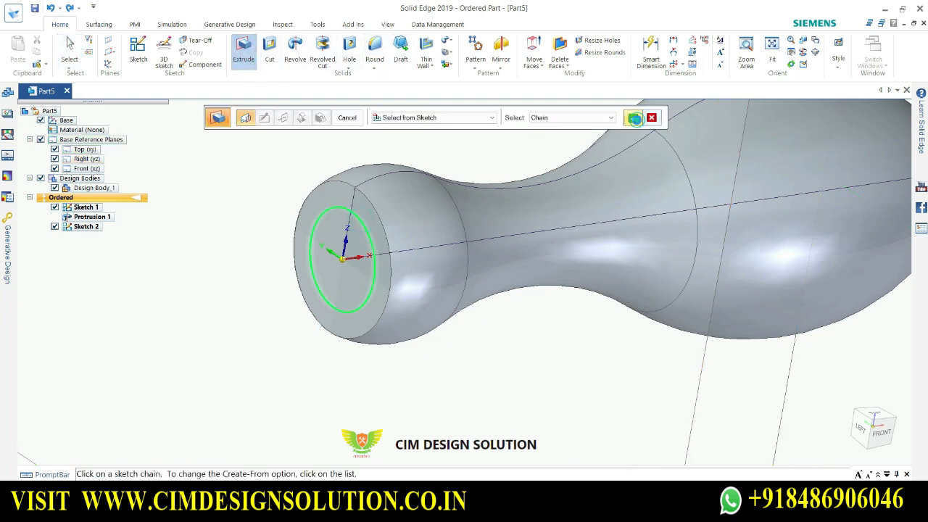
pyautogui.click(634, 119)
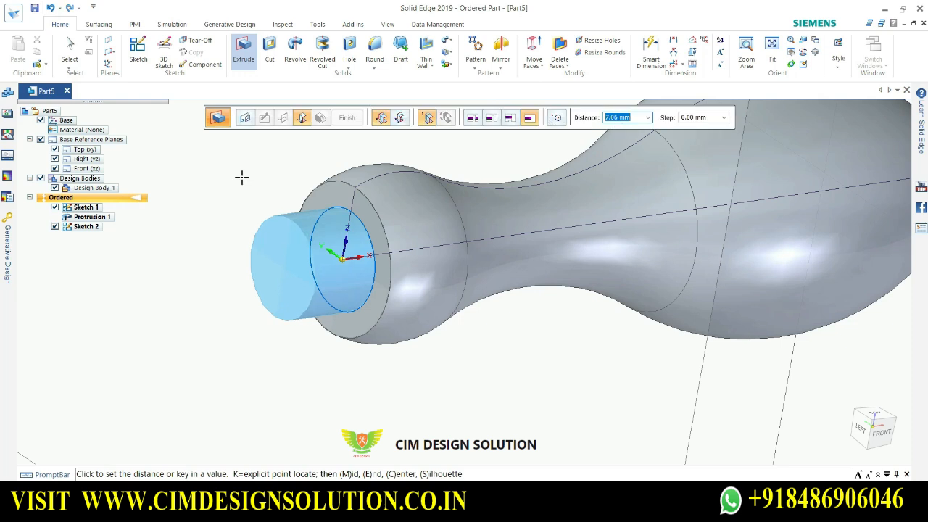
pyautogui.write('14')
pyautogui.press('Return')
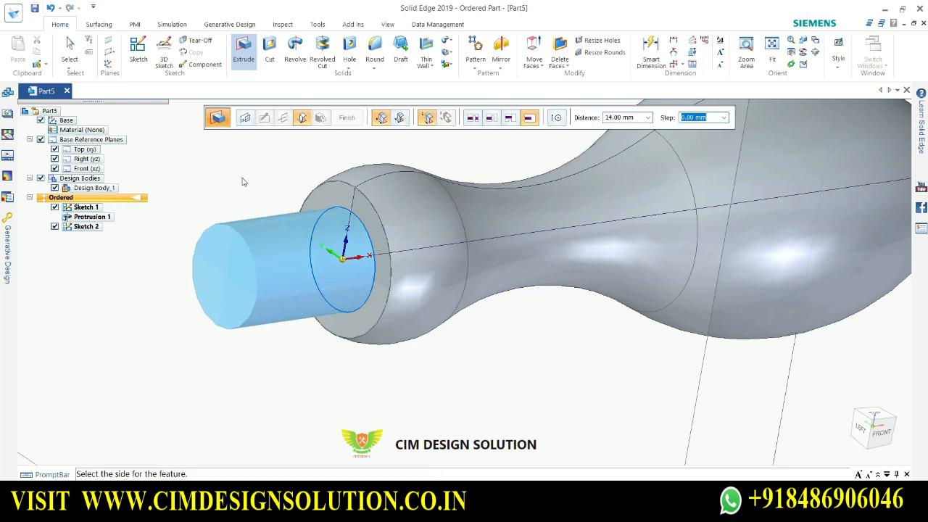
pyautogui.click(242, 182)
pyautogui.click(237, 185)
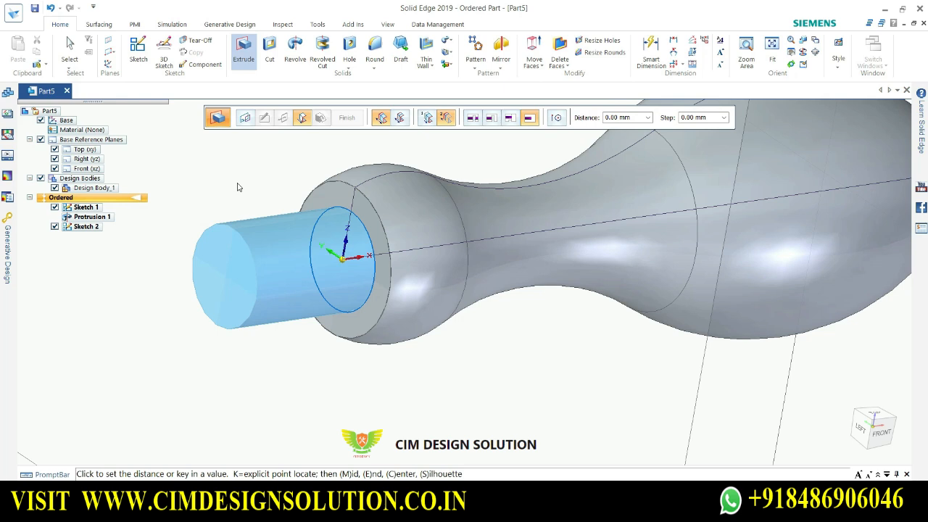
pyautogui.click(237, 186)
pyautogui.click(248, 173)
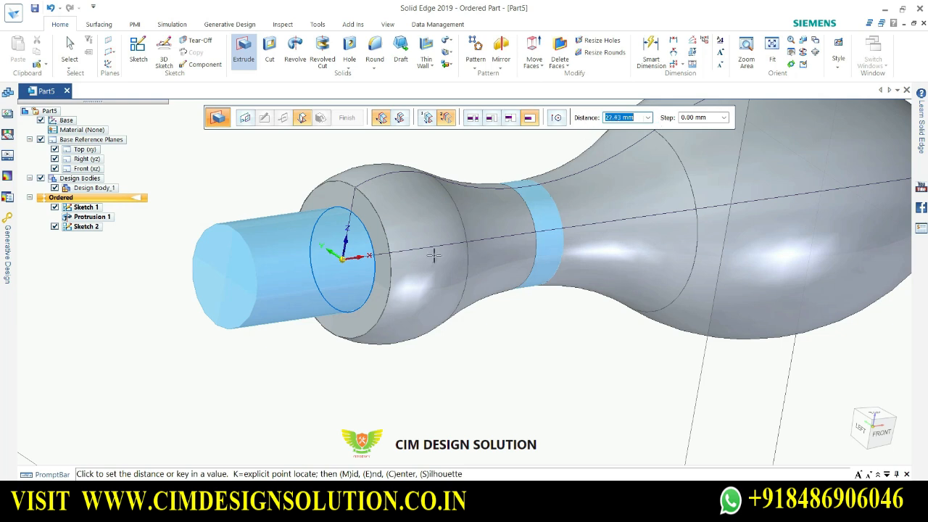
pyautogui.press('Return')
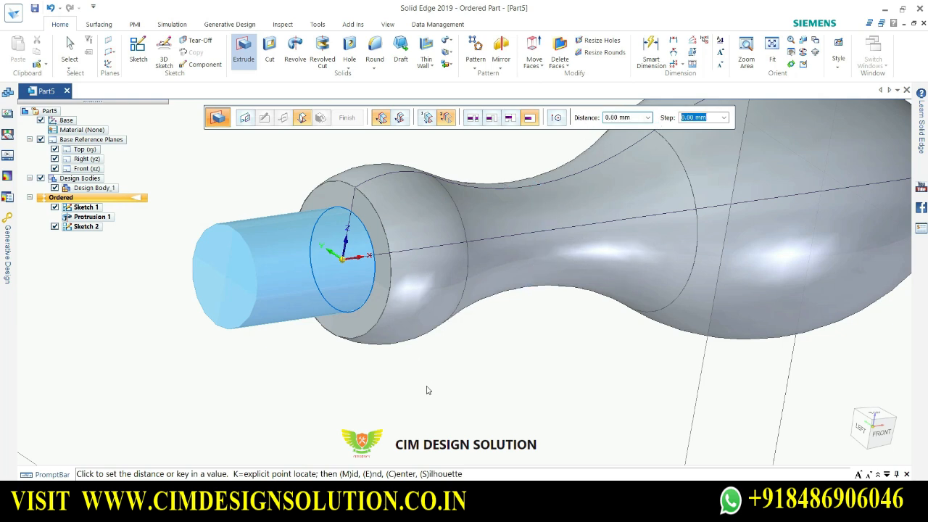
pyautogui.click(534, 287)
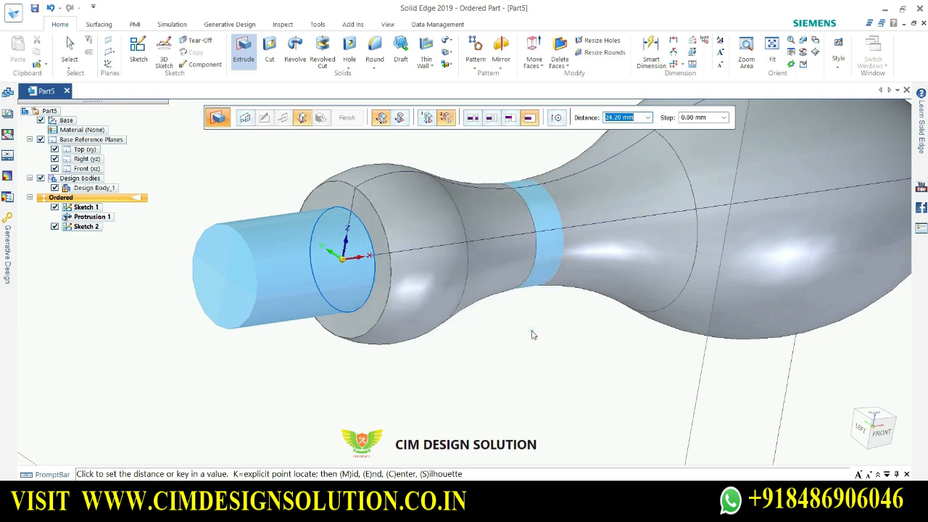
pyautogui.click(581, 359)
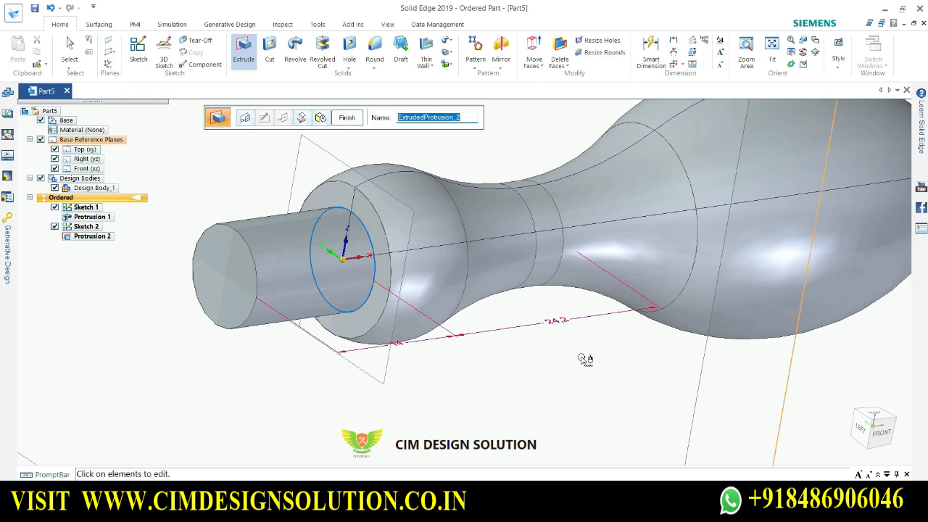
pyautogui.press('Escape')
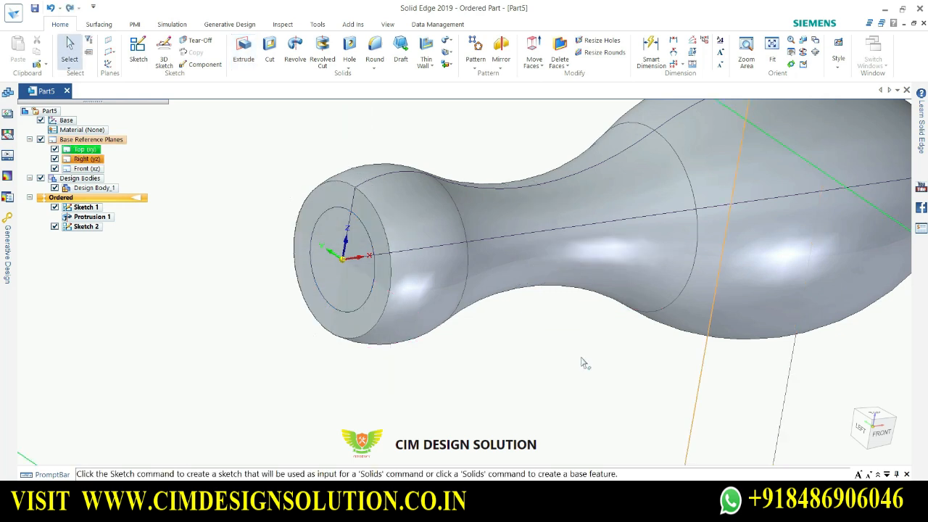
# Try once more to extrude the end-face circle 14 mm outward, cancel at the second direction's extent, and clear the selection
pyautogui.click(361, 229)
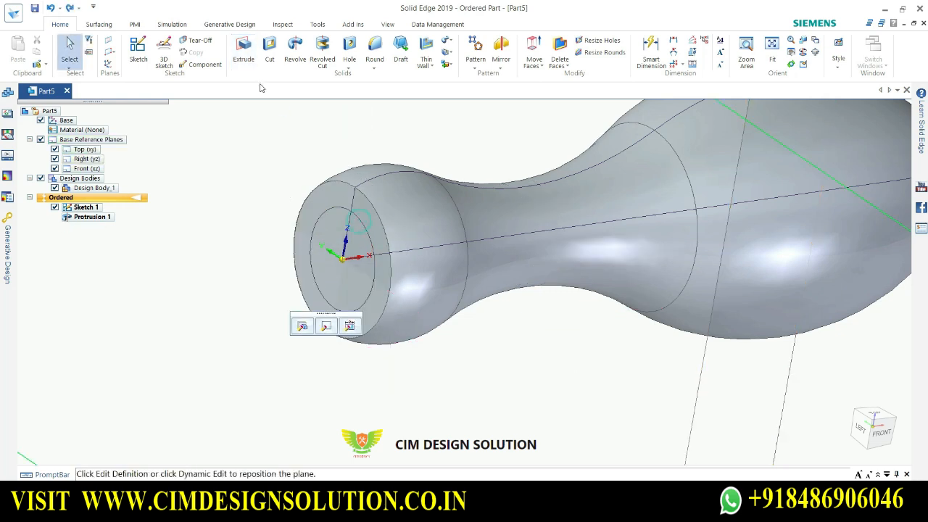
pyautogui.click(243, 51)
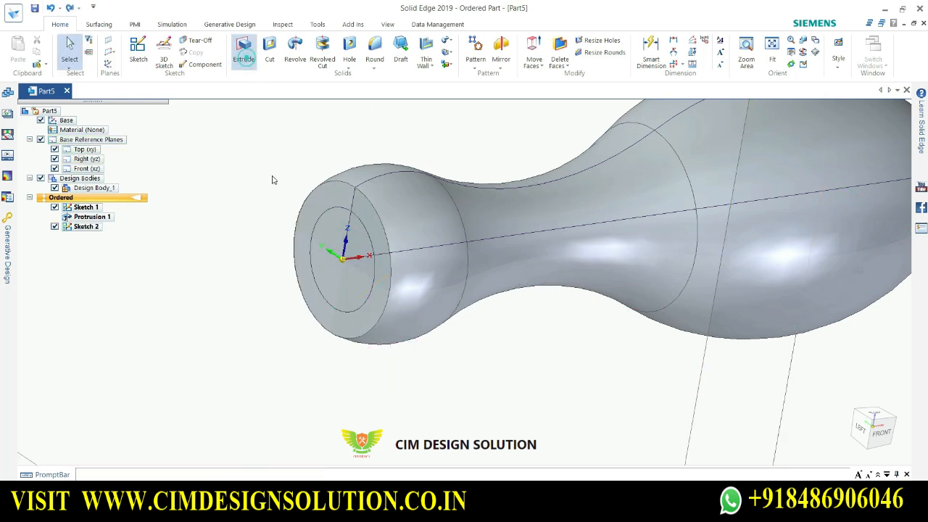
pyautogui.click(323, 213)
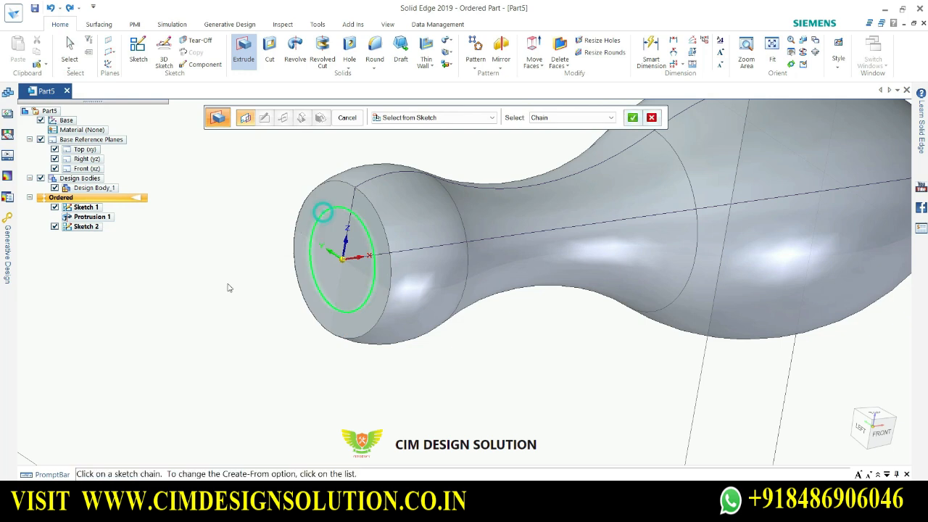
pyautogui.click(631, 117)
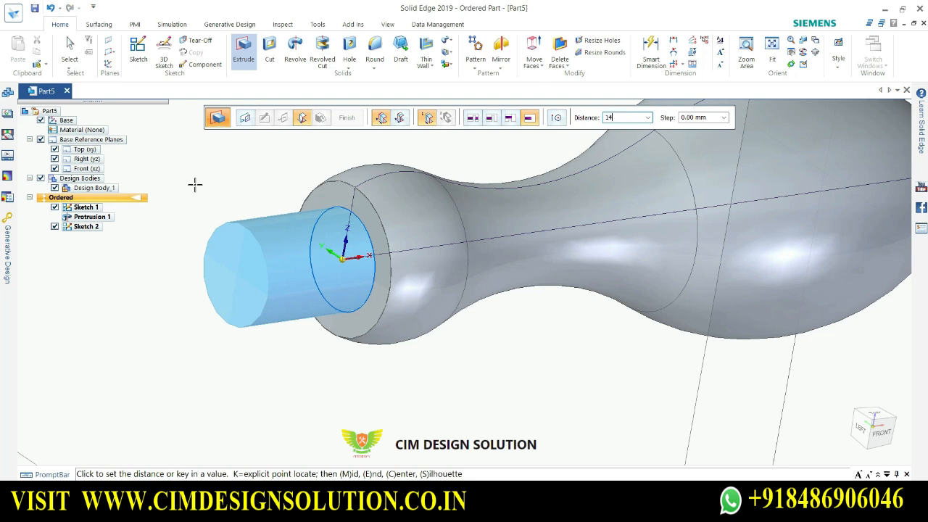
pyautogui.write('14')
pyautogui.press('Return')
pyautogui.click(196, 190)
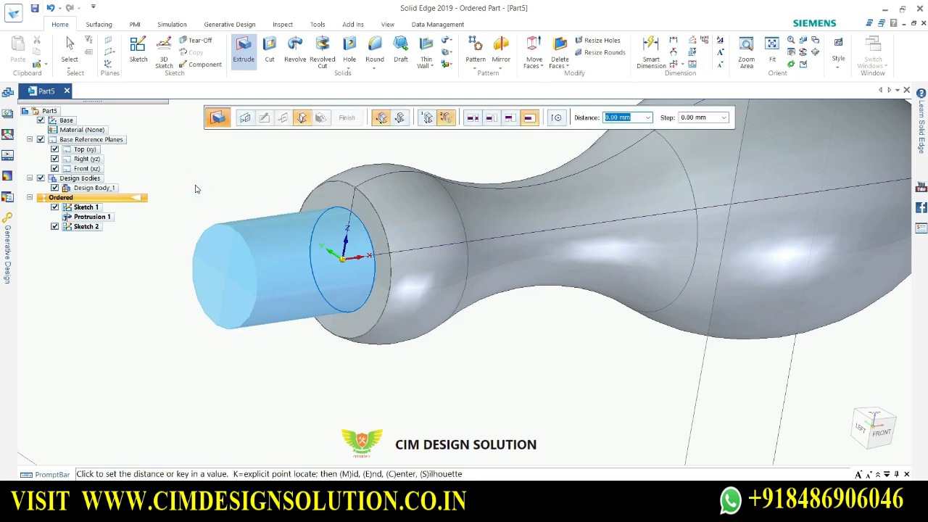
pyautogui.press('Escape')
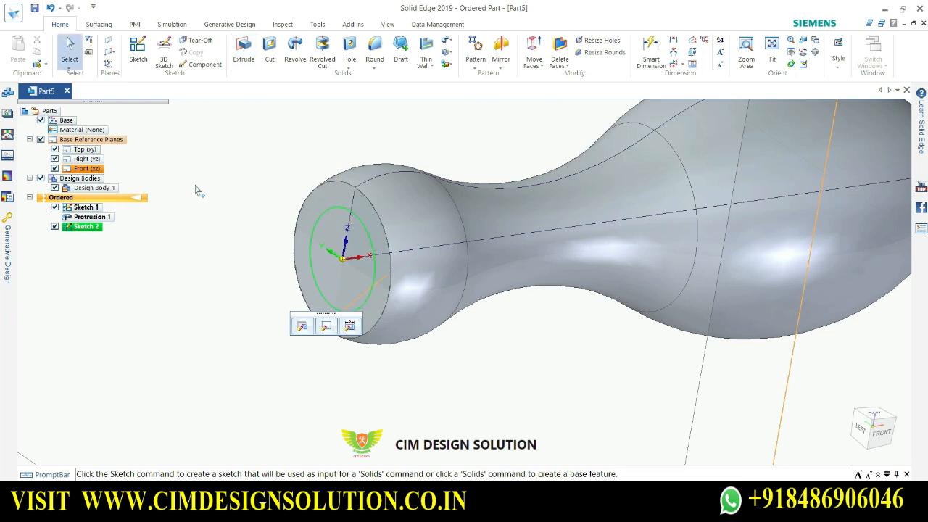
pyautogui.click(477, 380)
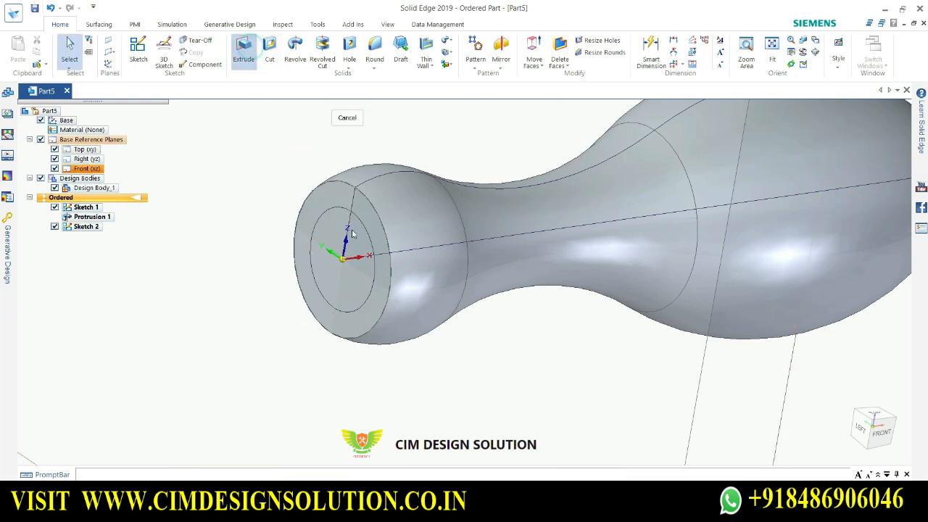
# Extrude the end-face circle 14 mm outward from the handle's flat end as the first direction
pyautogui.click(244, 50)
pyautogui.click(366, 232)
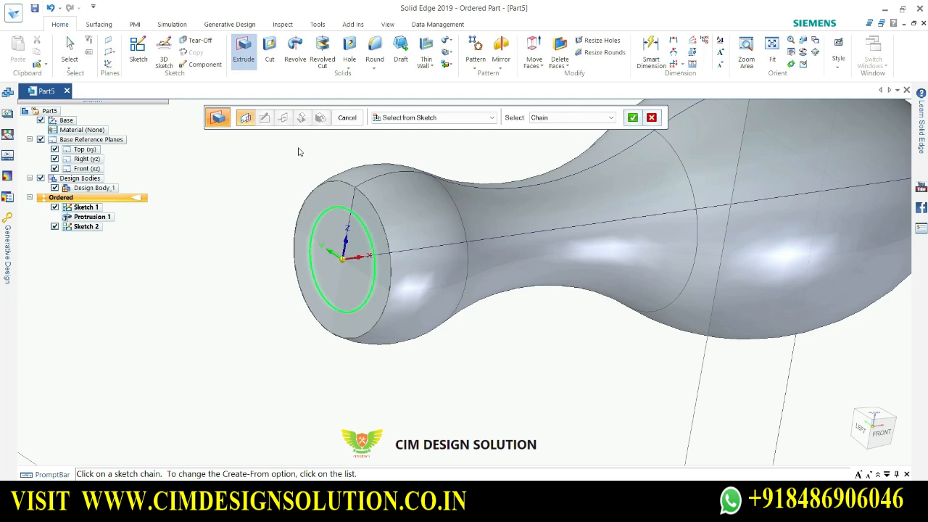
pyautogui.click(632, 118)
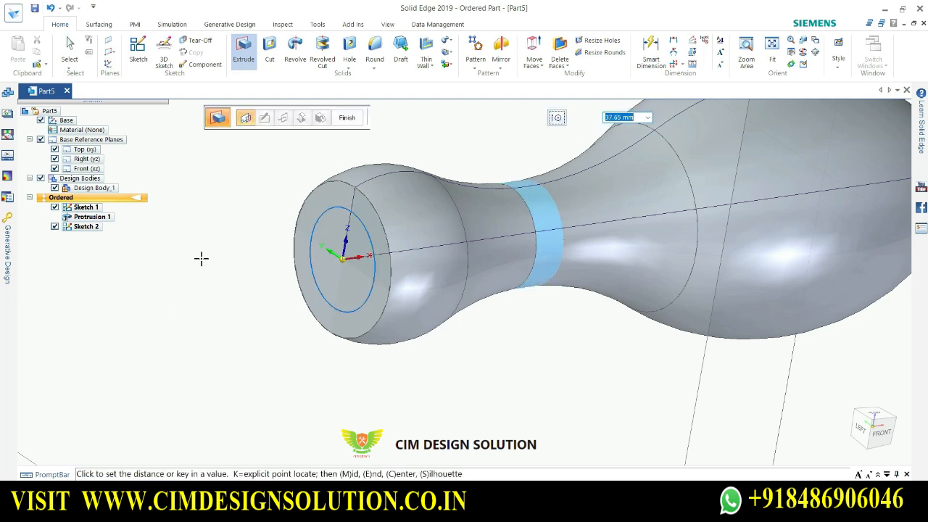
pyautogui.write('14')
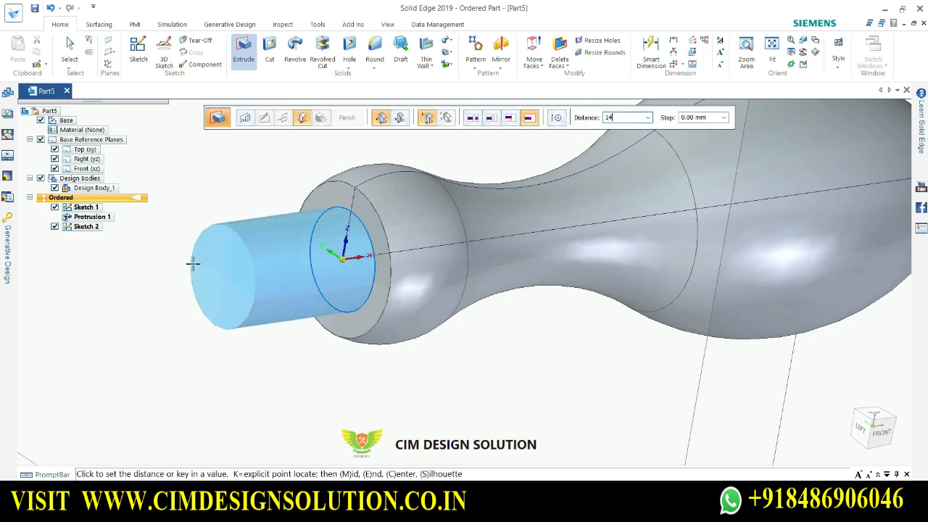
pyautogui.press('Return')
pyautogui.click(193, 268)
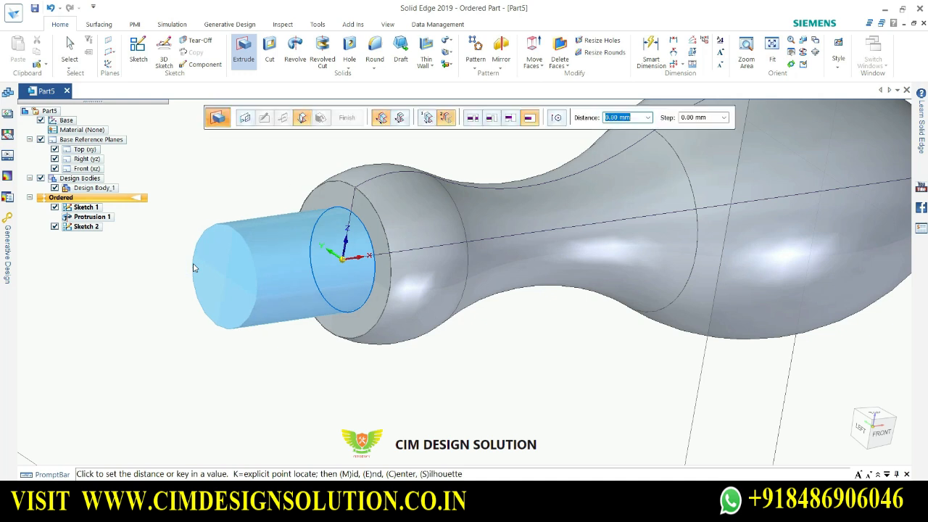
pyautogui.click(180, 181)
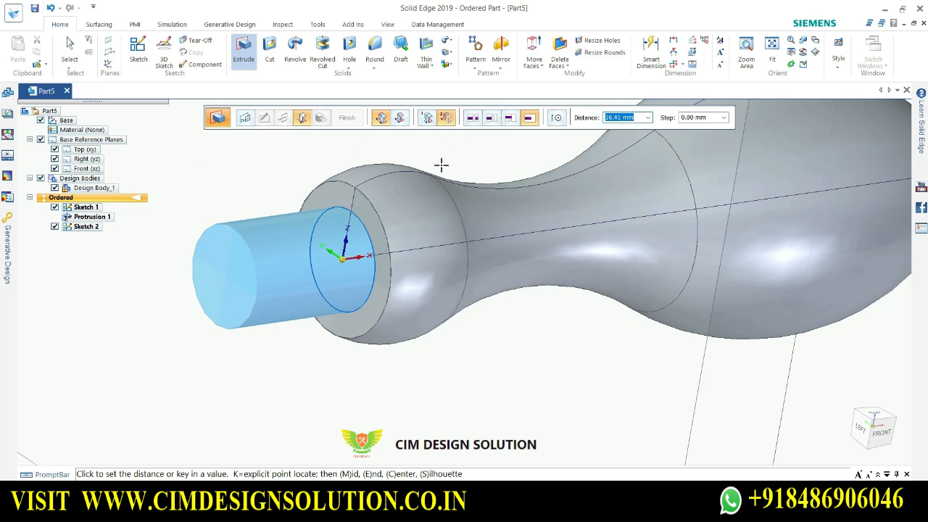
pyautogui.click(431, 120)
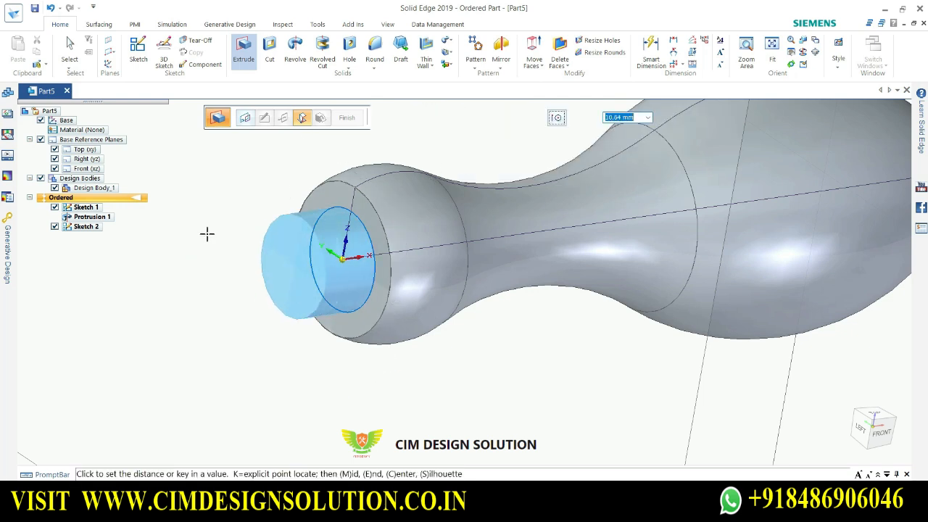
pyautogui.write('14')
pyautogui.press('Return')
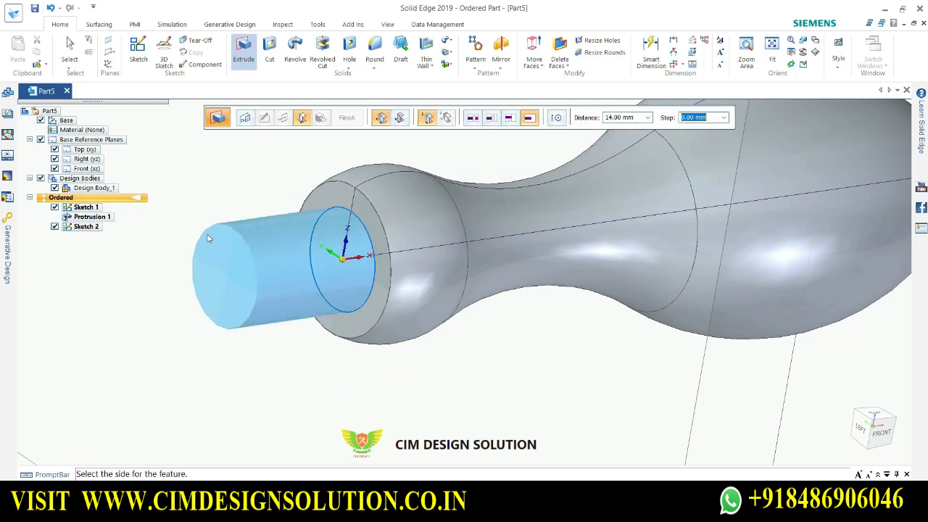
pyautogui.click(208, 236)
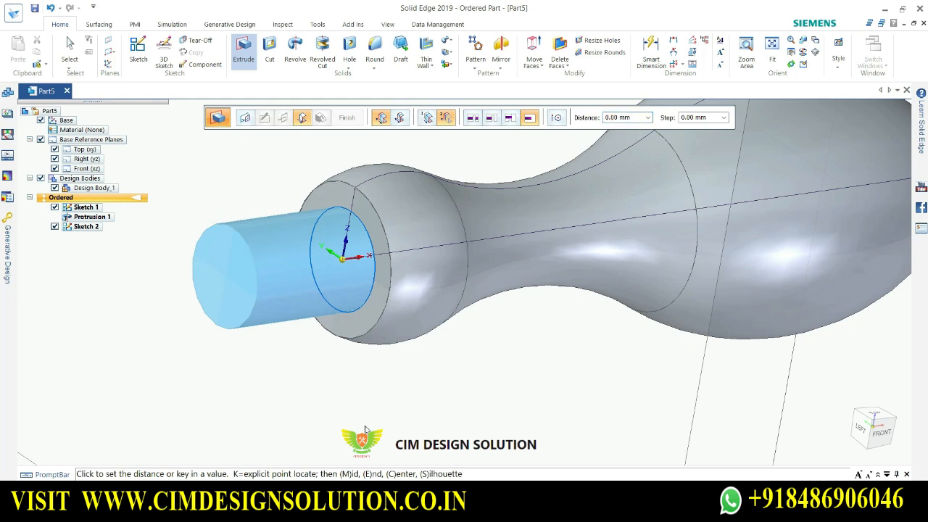
# Extend the extrusion 14 mm into the handle as the second direction, finish the stud and clear the selection
pyautogui.write('4')
pyautogui.press('Return')
pyautogui.click(468, 428)
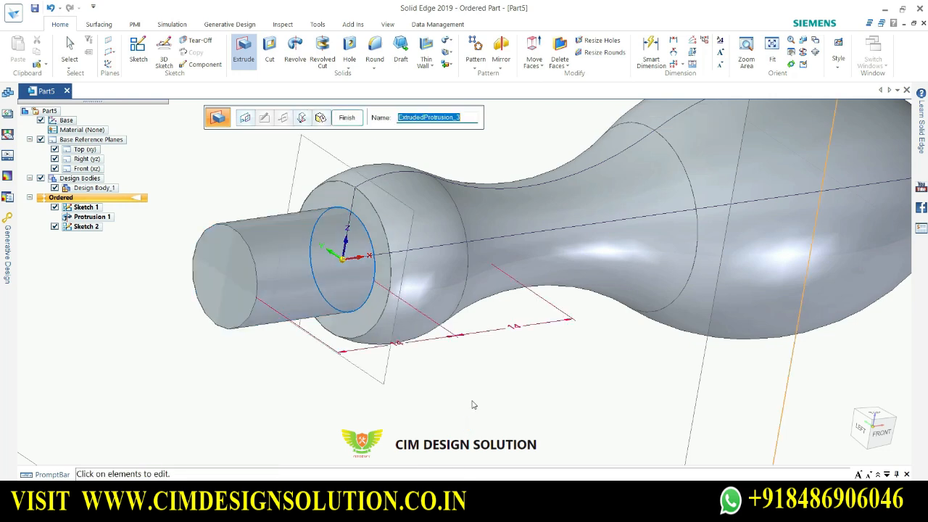
pyautogui.press('Escape')
pyautogui.click(435, 368)
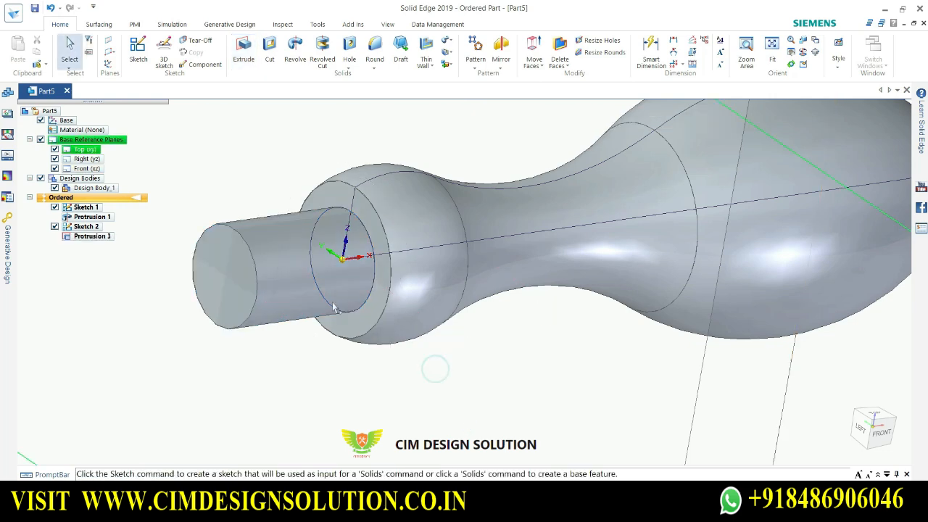
# Examine the stud and the handle's flat end from several angles
pyautogui.moveTo(334, 307); pyautogui.dragTo(317, 414, button='middle')
pyautogui.scroll(-3, 319, 410)
pyautogui.scroll(3, 404, 382)
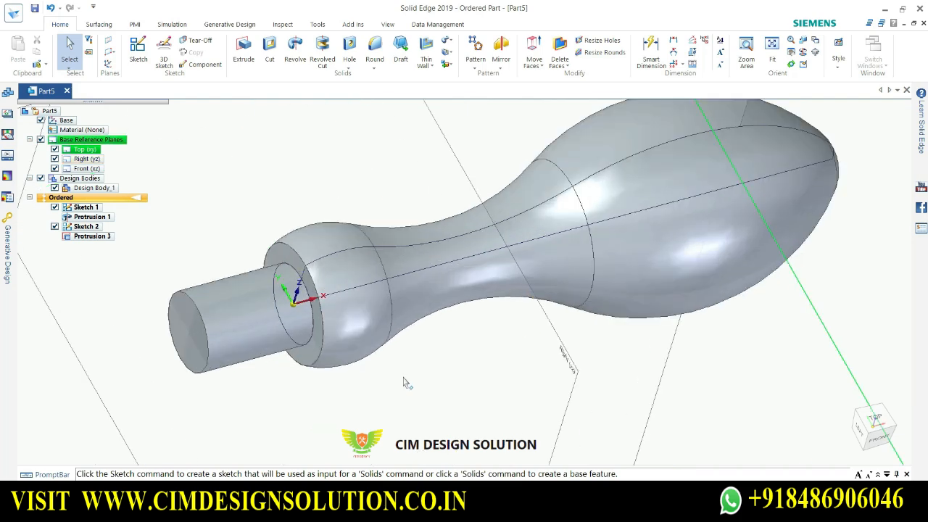
pyautogui.moveTo(403, 378); pyautogui.dragTo(374, 307, button='middle')
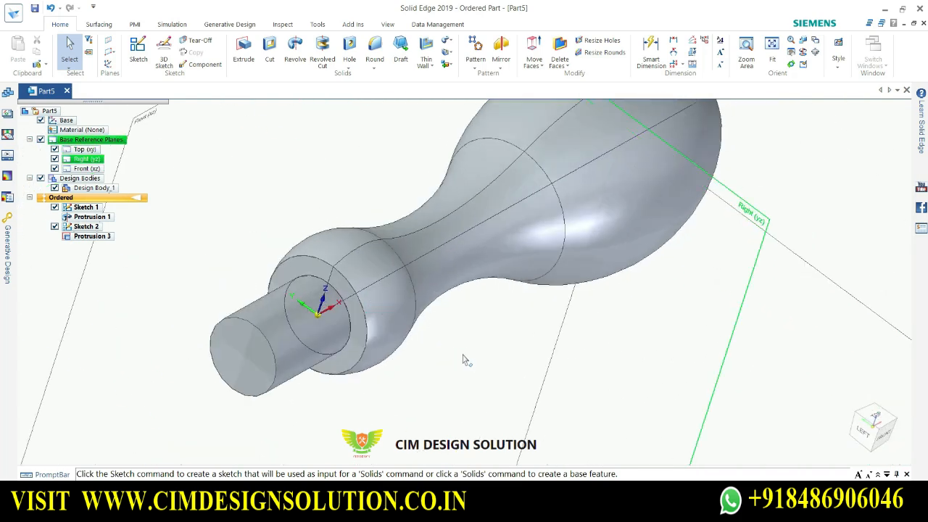
pyautogui.scroll(-3, 464, 359)
pyautogui.scroll(5, 387, 356)
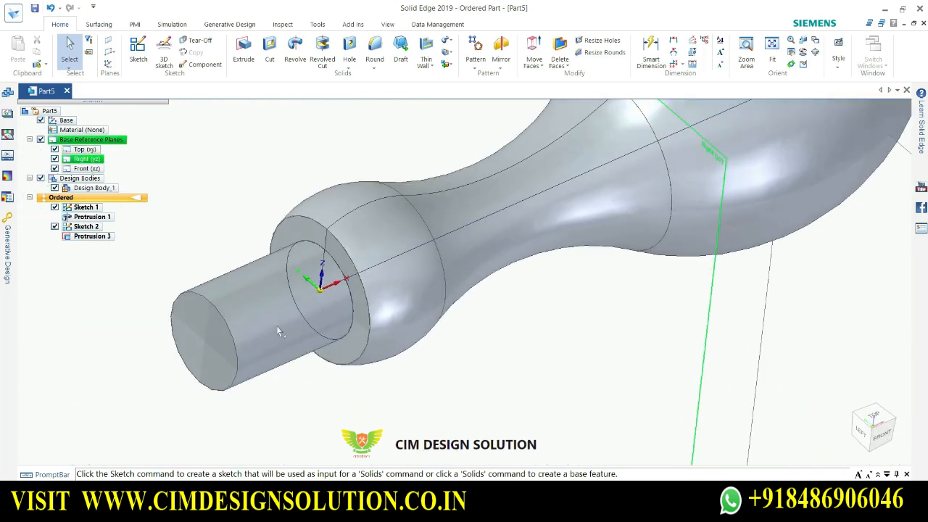
pyautogui.click(277, 326)
pyautogui.click(233, 207)
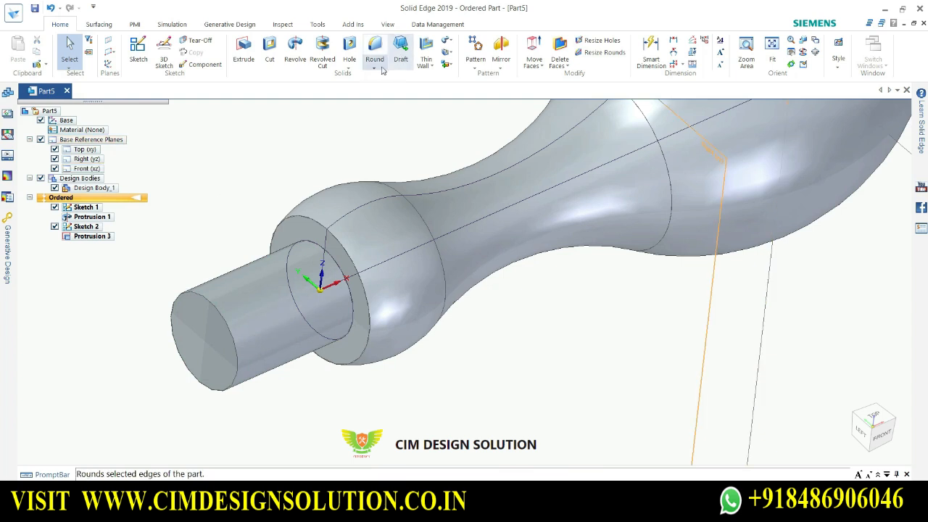
pyautogui.click(349, 67)
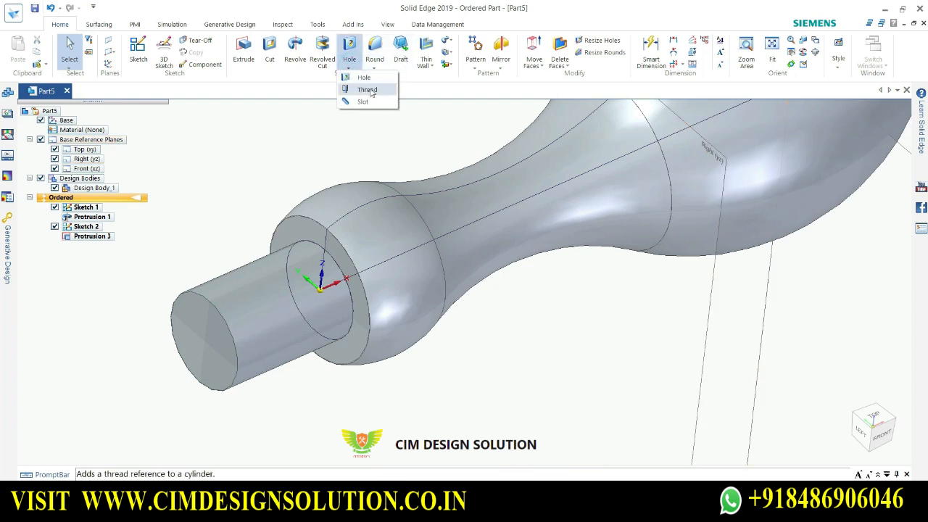
pyautogui.click(368, 89)
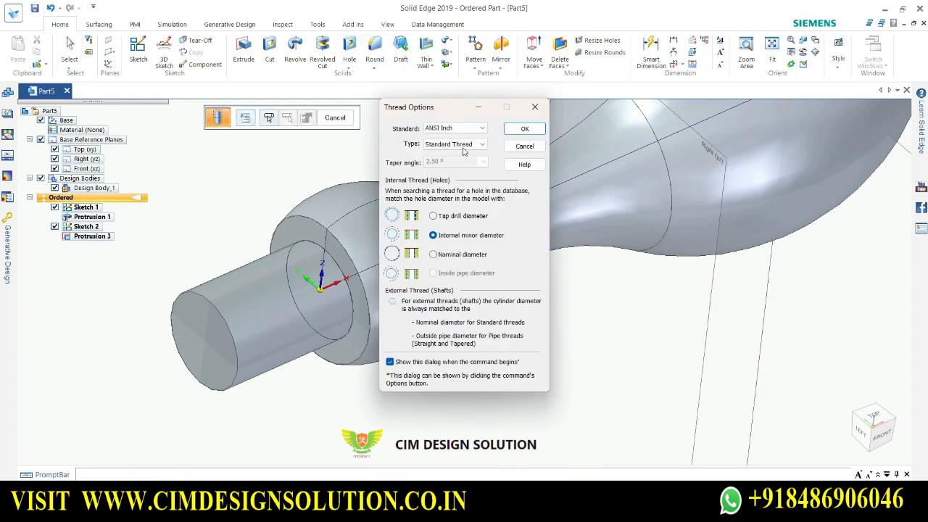
pyautogui.click(466, 128)
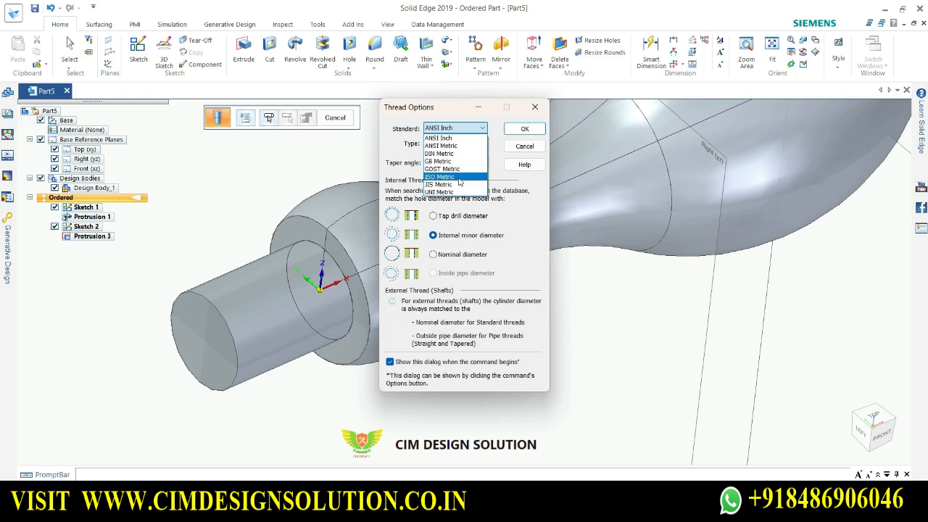
pyautogui.click(459, 177)
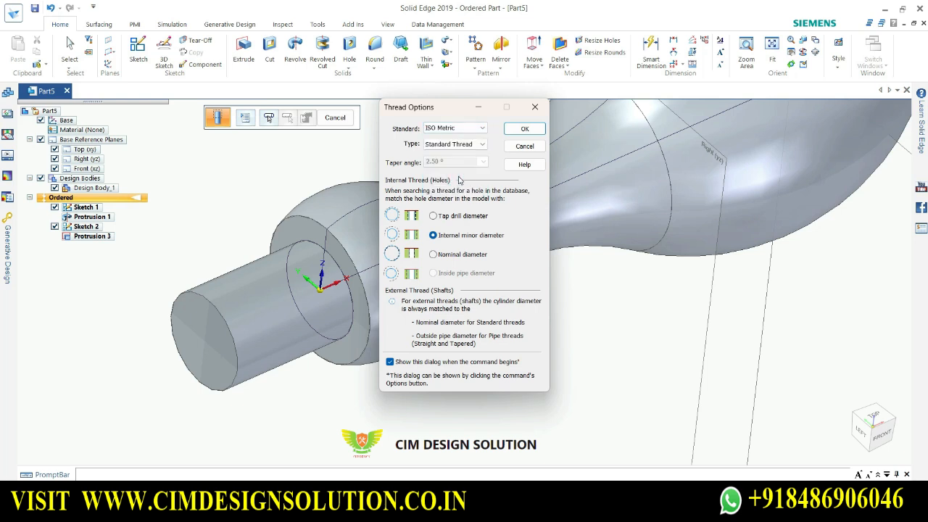
pyautogui.click(467, 144)
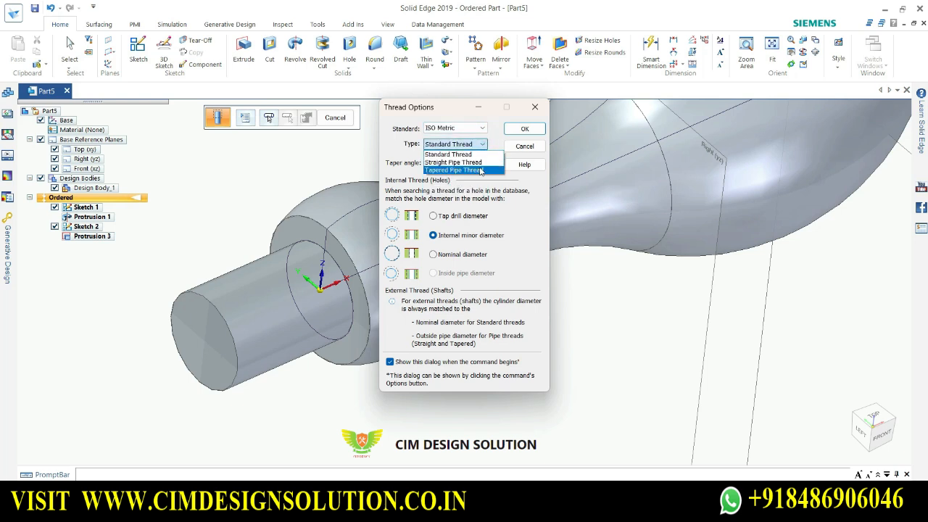
pyautogui.click(464, 153)
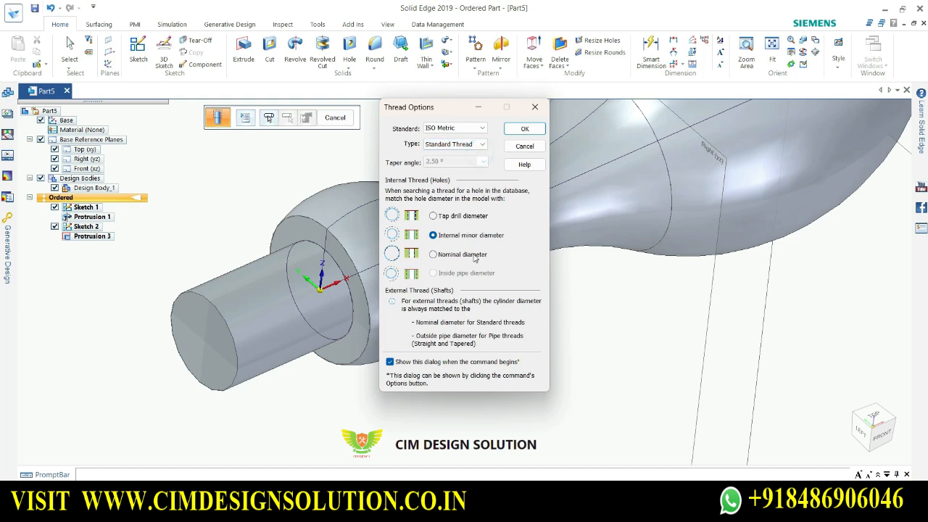
pyautogui.click(467, 255)
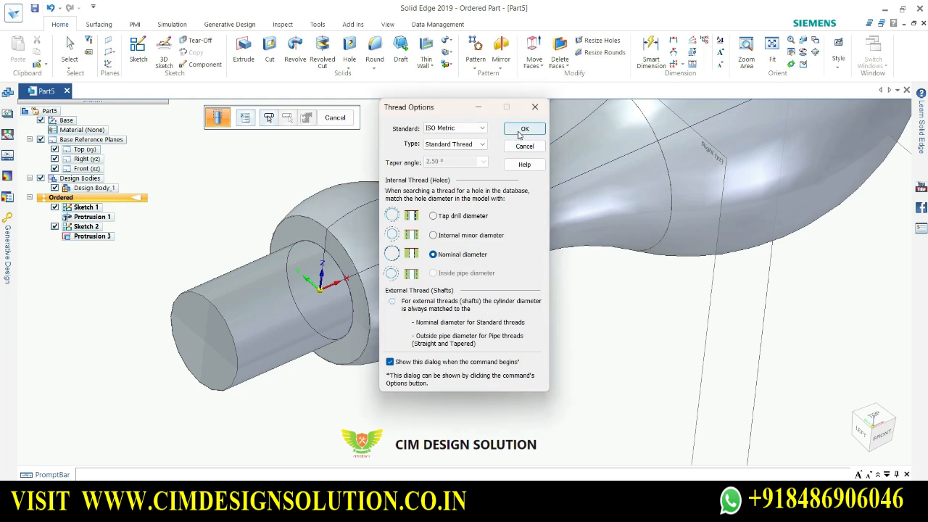
pyautogui.click(470, 145)
pyautogui.click(474, 164)
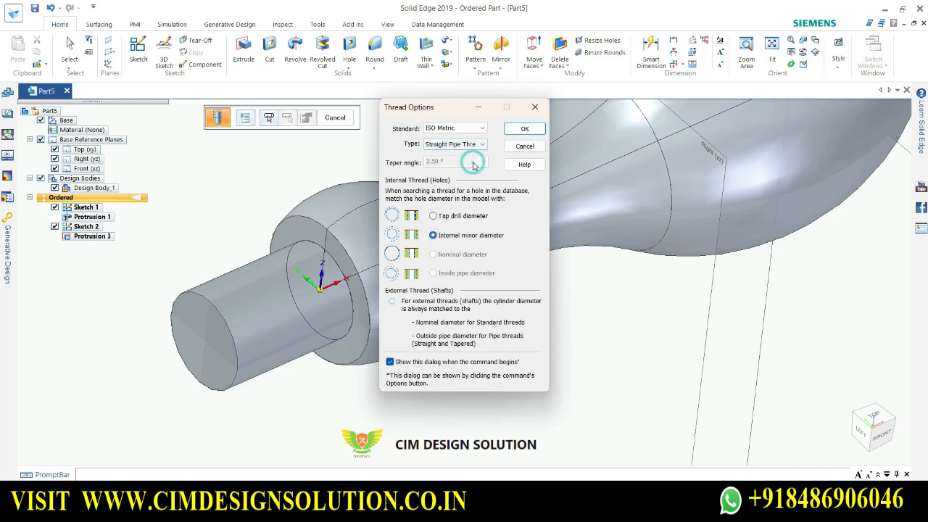
pyautogui.click(471, 144)
pyautogui.click(465, 154)
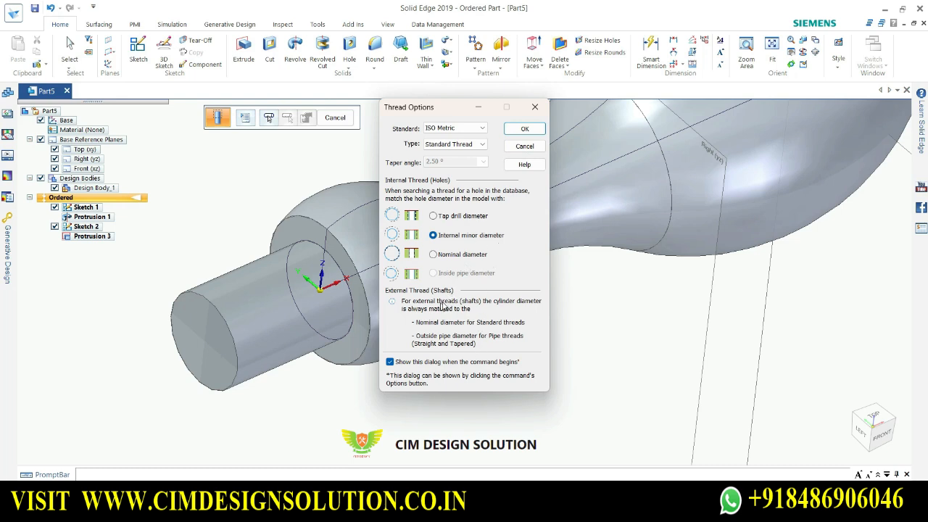
pyautogui.click(525, 129)
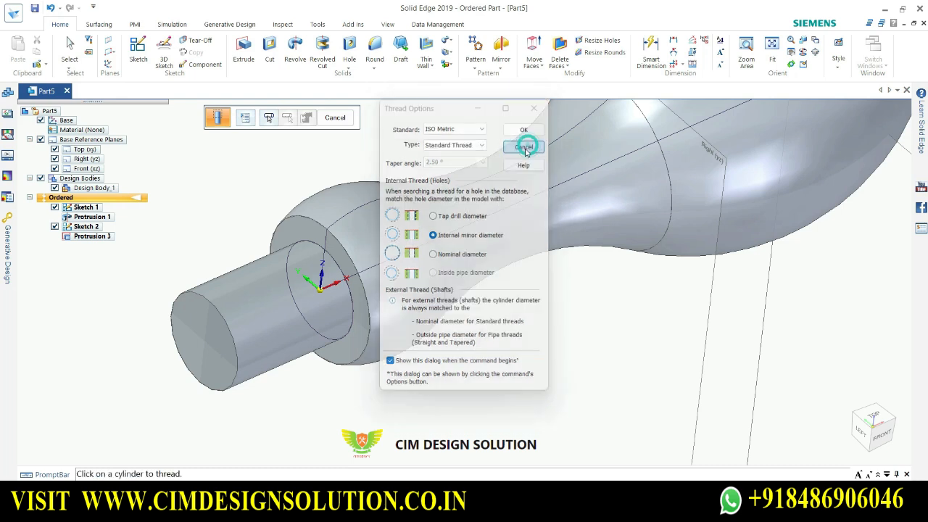
pyautogui.click(335, 117)
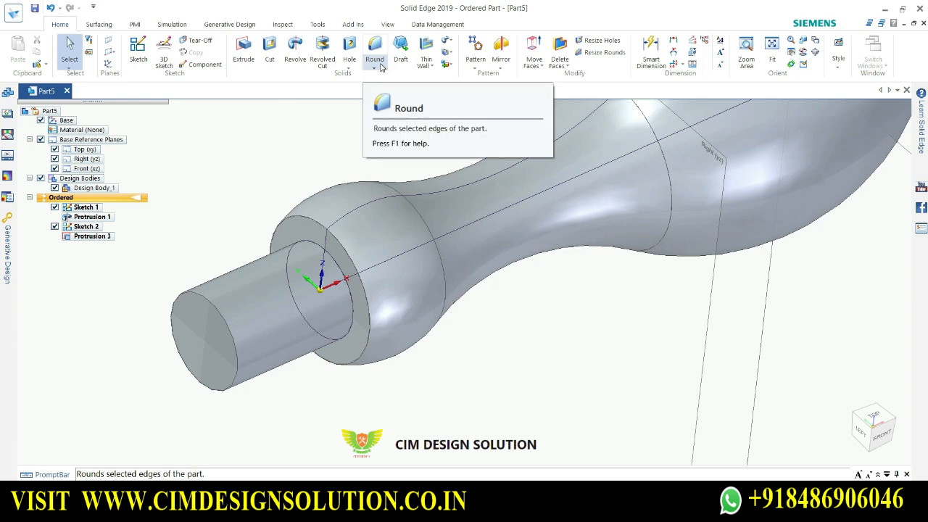
# Start a Thread feature and set its standard to ISO Metric and its type to Standard Thread
pyautogui.click(349, 69)
pyautogui.click(362, 81)
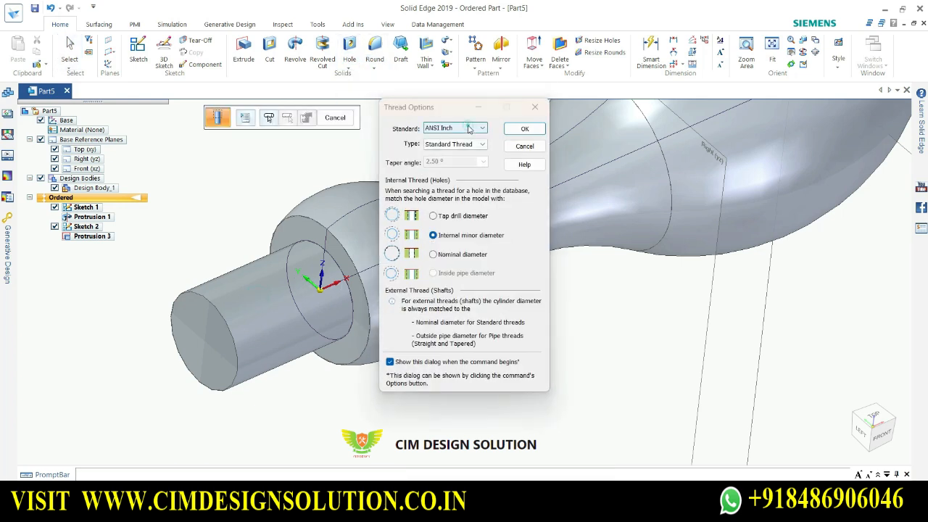
pyautogui.click(460, 128)
pyautogui.click(459, 145)
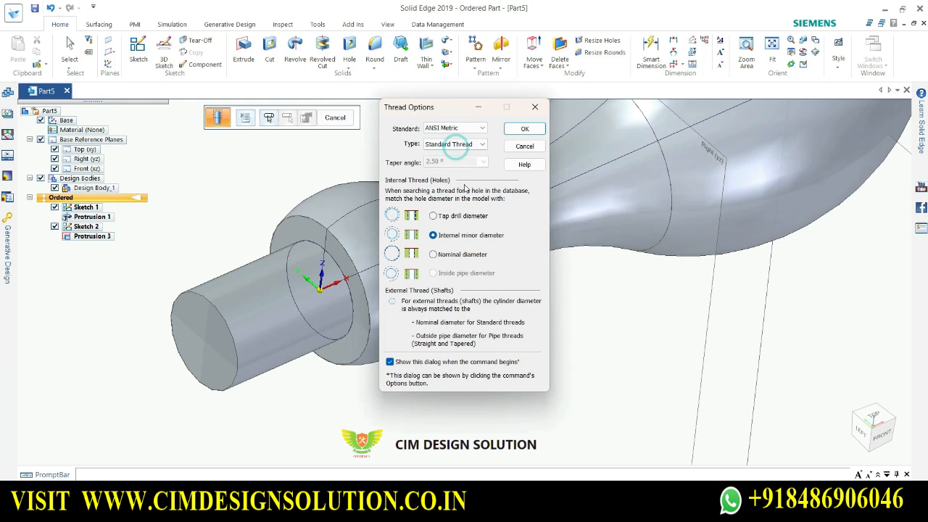
pyautogui.click(470, 144)
pyautogui.click(471, 128)
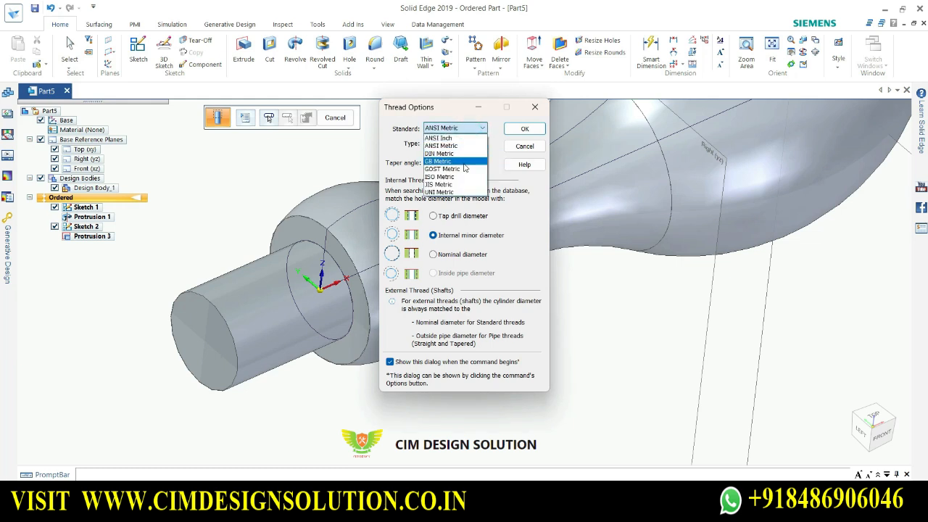
pyautogui.click(464, 177)
pyautogui.click(467, 144)
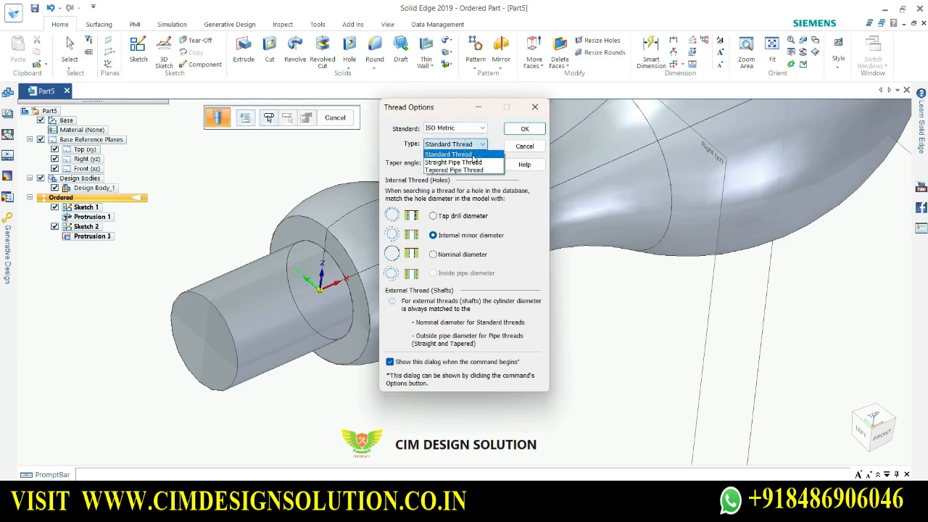
pyautogui.click(472, 153)
# Set the internal thread matching to Nominal diameter and accept the thread options
pyautogui.click(439, 216)
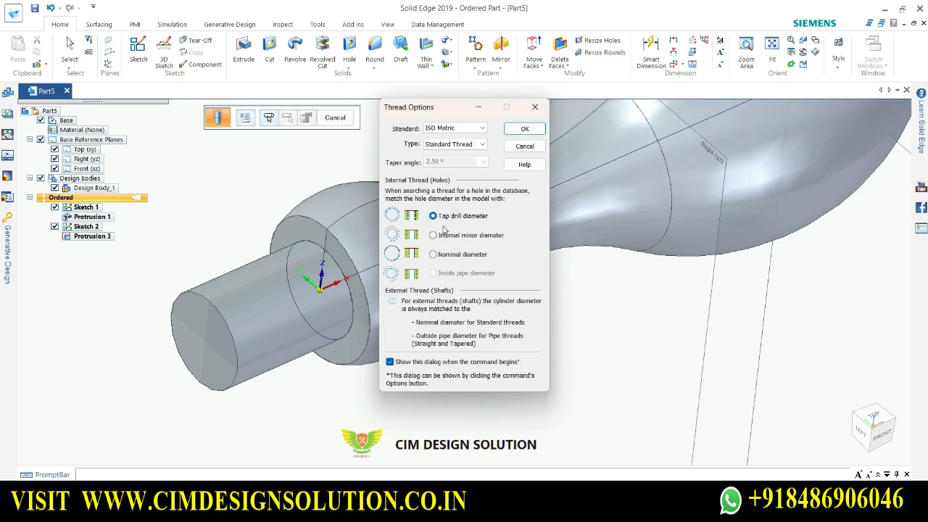
pyautogui.click(473, 255)
pyautogui.click(271, 119)
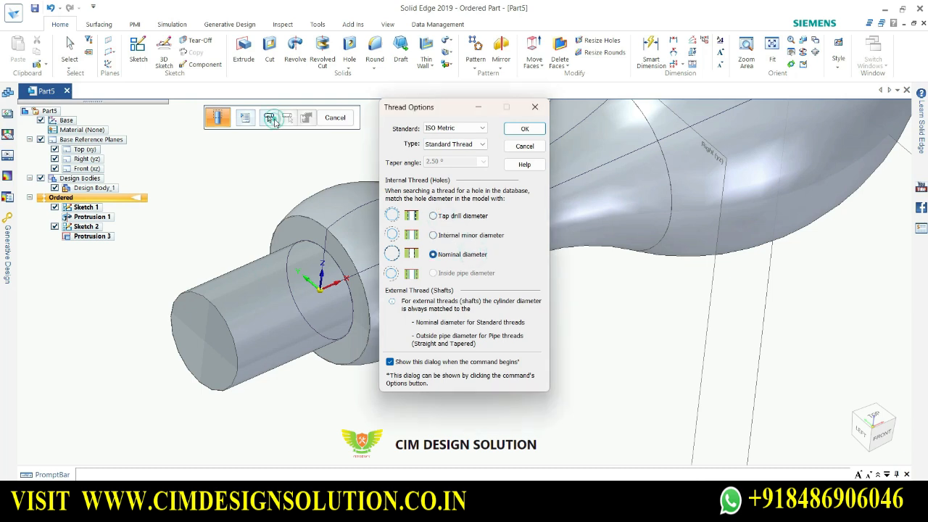
pyautogui.click(524, 129)
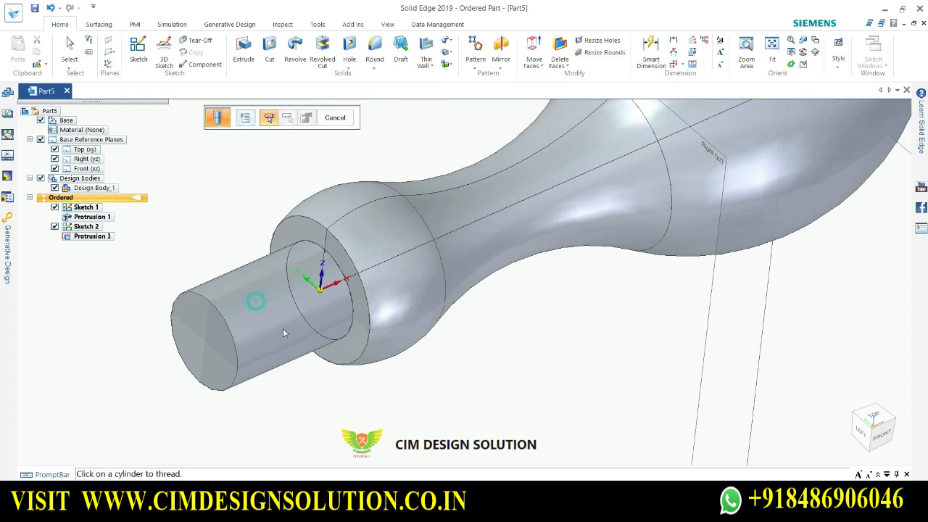
pyautogui.click(261, 319)
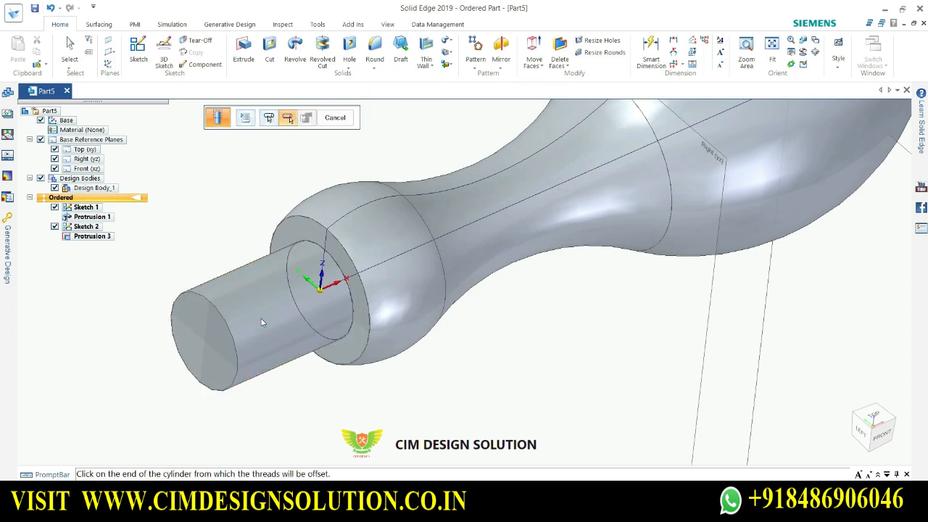
pyautogui.click(245, 118)
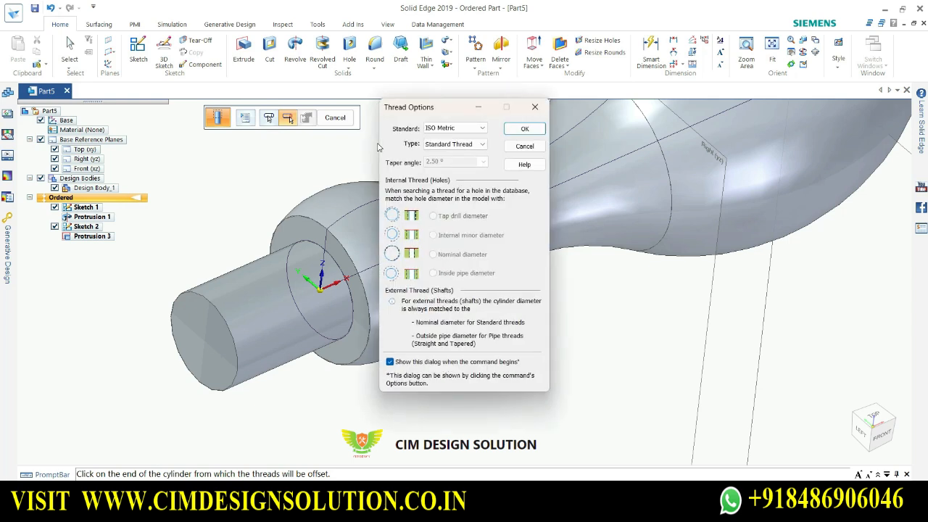
pyautogui.click(524, 129)
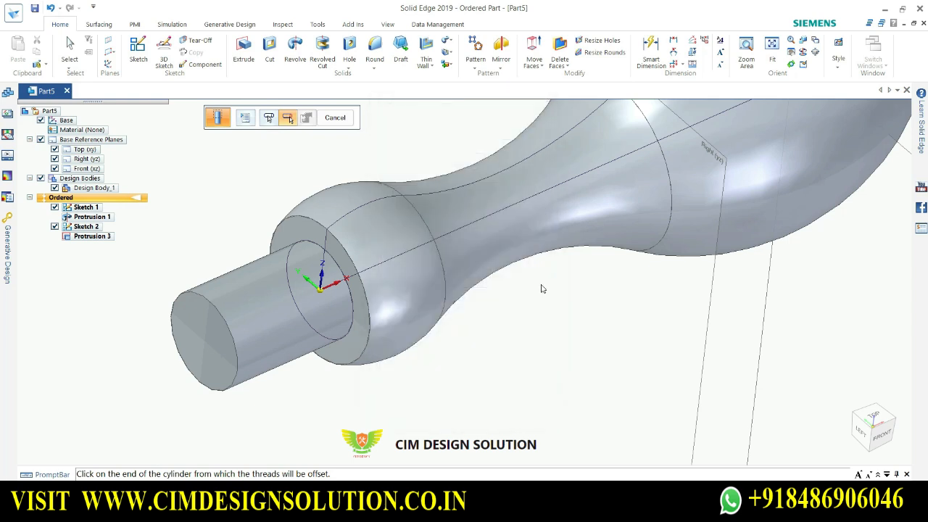
pyautogui.click(335, 117)
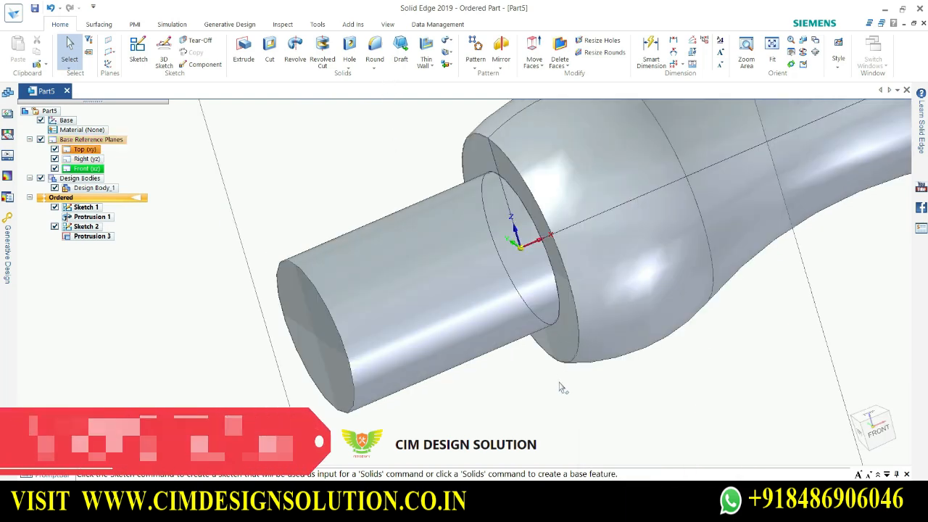
# Check the stud's thread in drawing 2.jpg, and start a Thread feature using the ANSI Metric standard, Standard Thread type and Nominal diameter matching
pyautogui.click(543, 507)
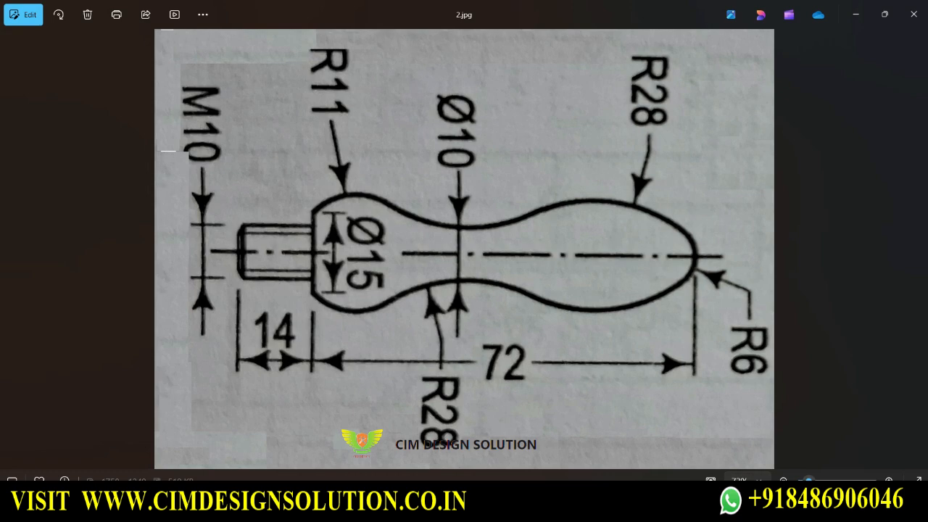
pyautogui.click(551, 507)
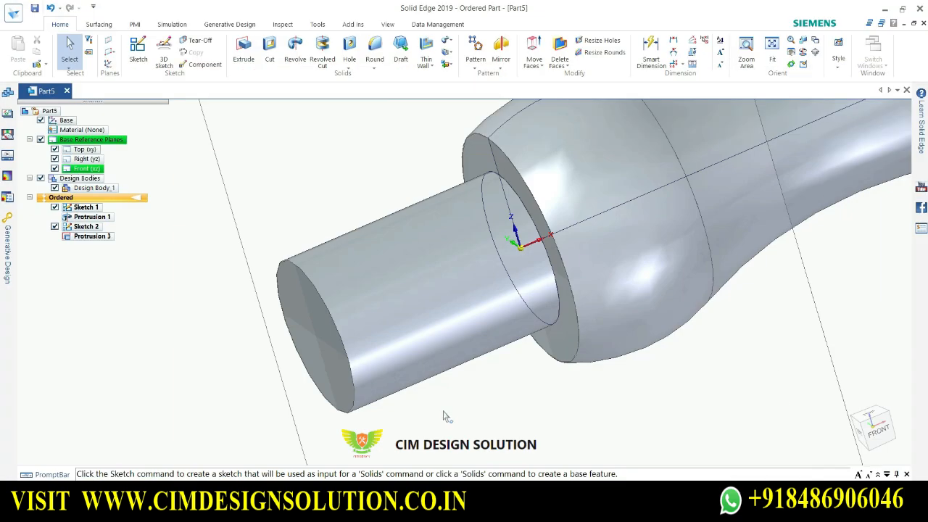
pyautogui.click(350, 68)
pyautogui.click(364, 89)
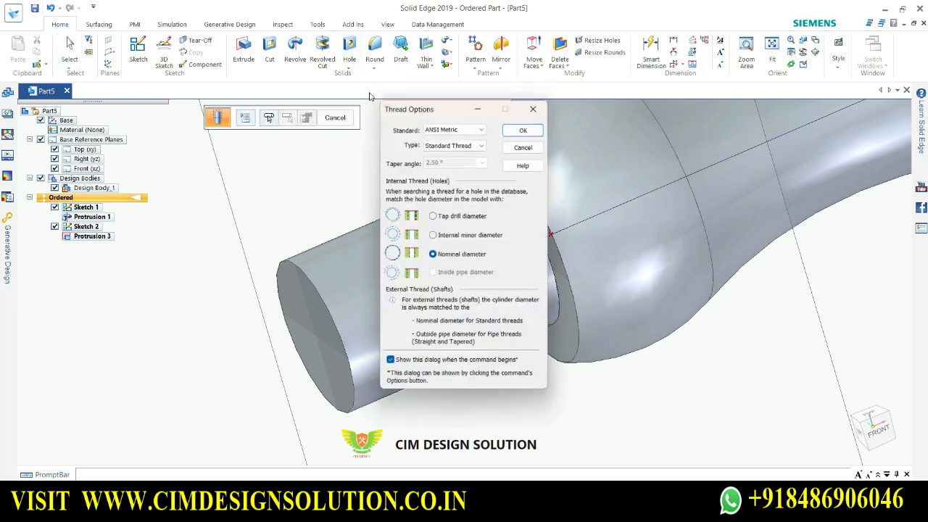
pyautogui.click(459, 132)
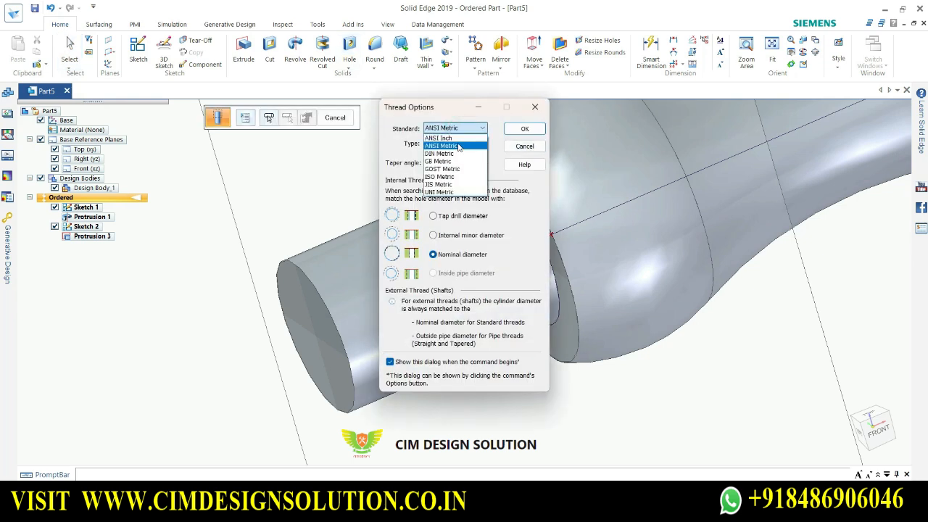
pyautogui.click(458, 146)
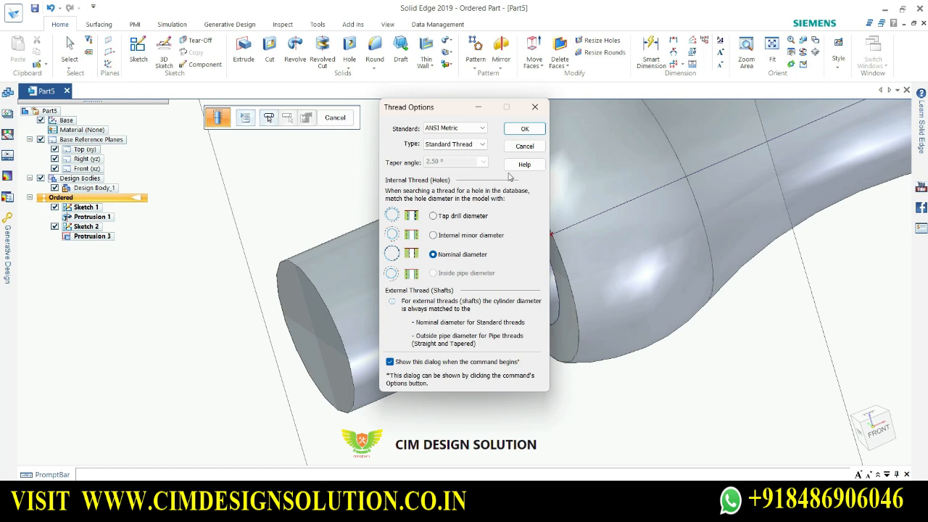
pyautogui.click(524, 130)
pyautogui.click(523, 129)
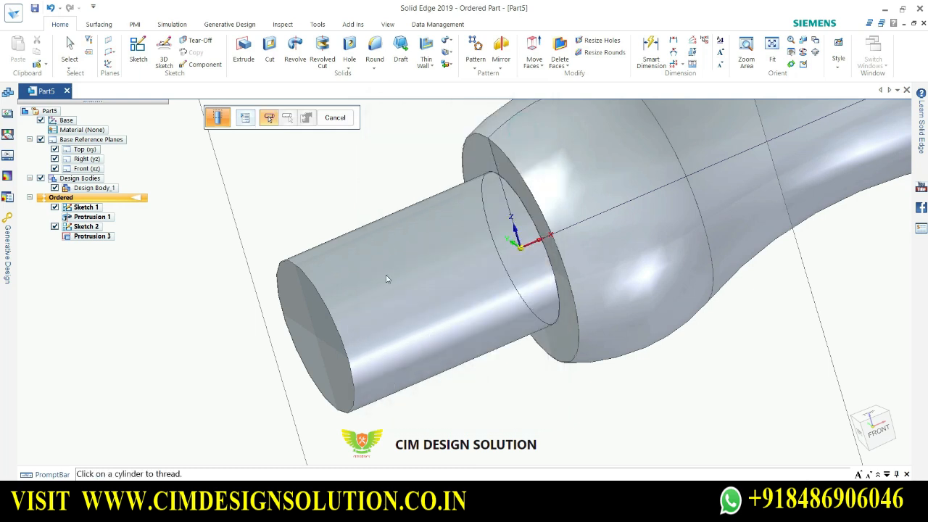
# Thread the stud's cylinder from its free end with size Tr 10 x 1.5, zero offset and depth to cylinder extent, and finish the feature
pyautogui.click(333, 321)
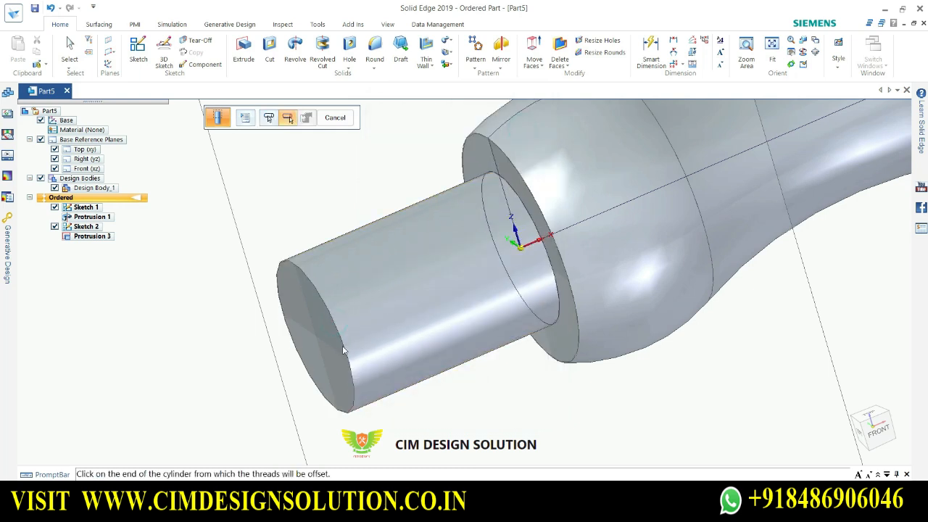
pyautogui.click(338, 331)
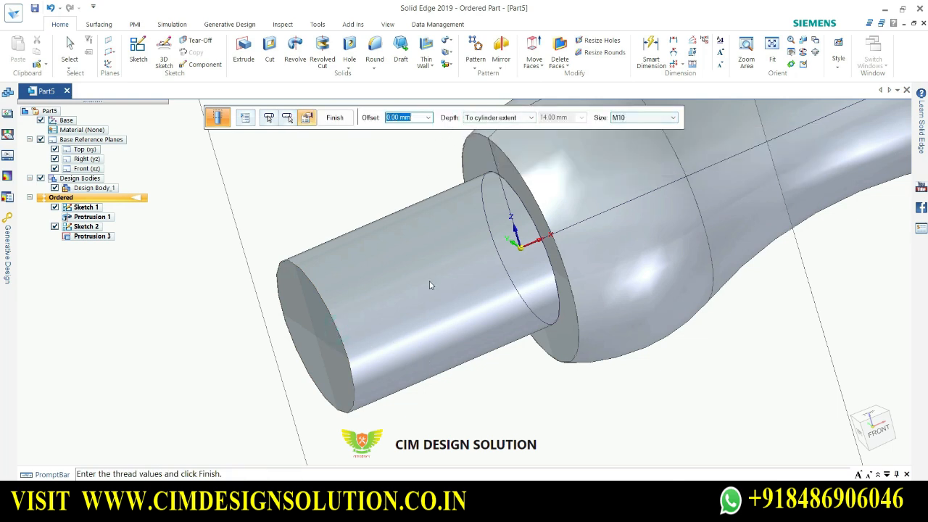
pyautogui.click(636, 118)
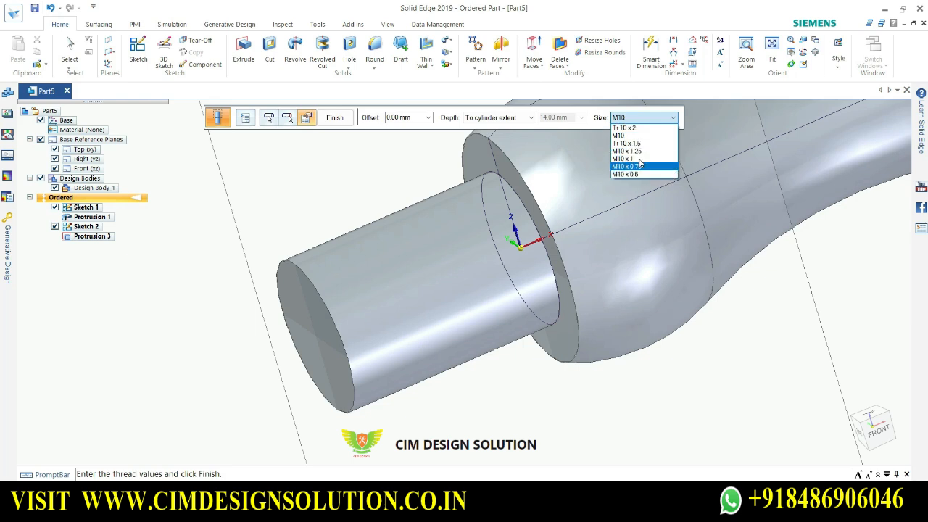
pyautogui.click(639, 152)
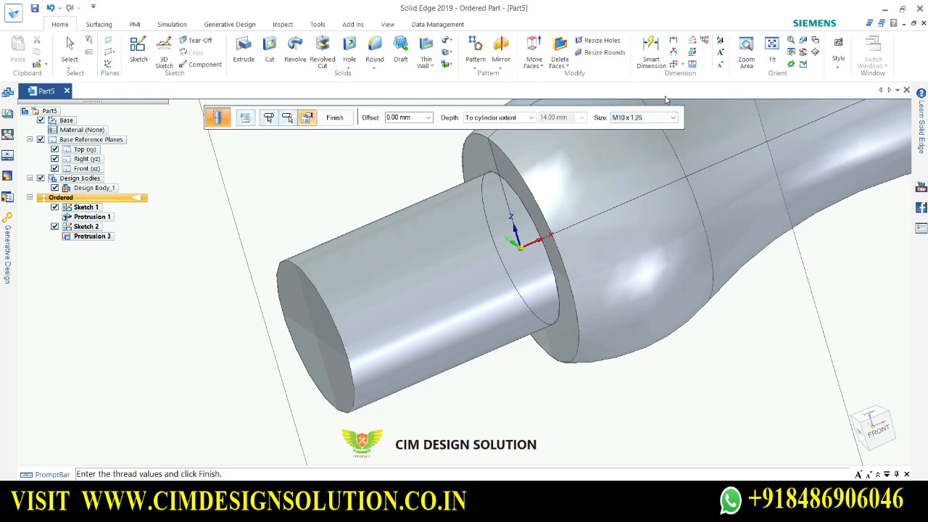
pyautogui.click(656, 117)
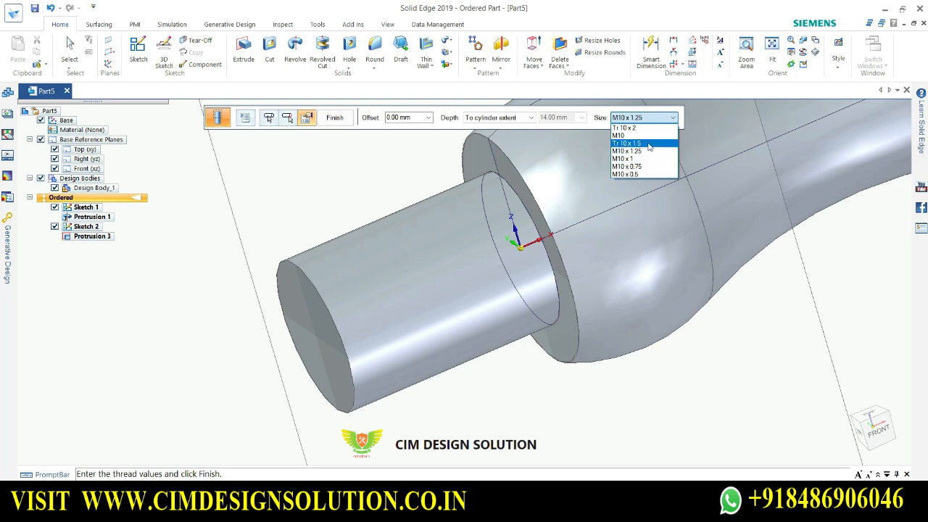
pyautogui.click(649, 144)
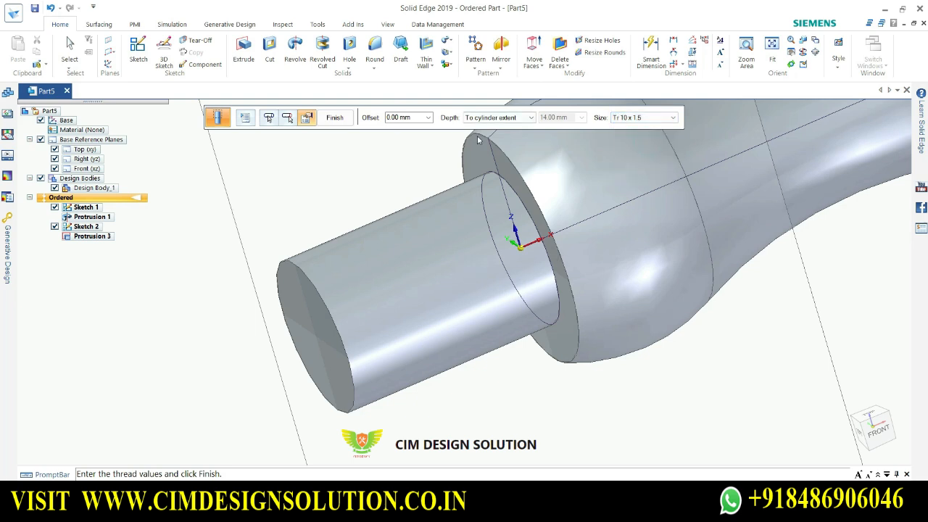
pyautogui.click(339, 120)
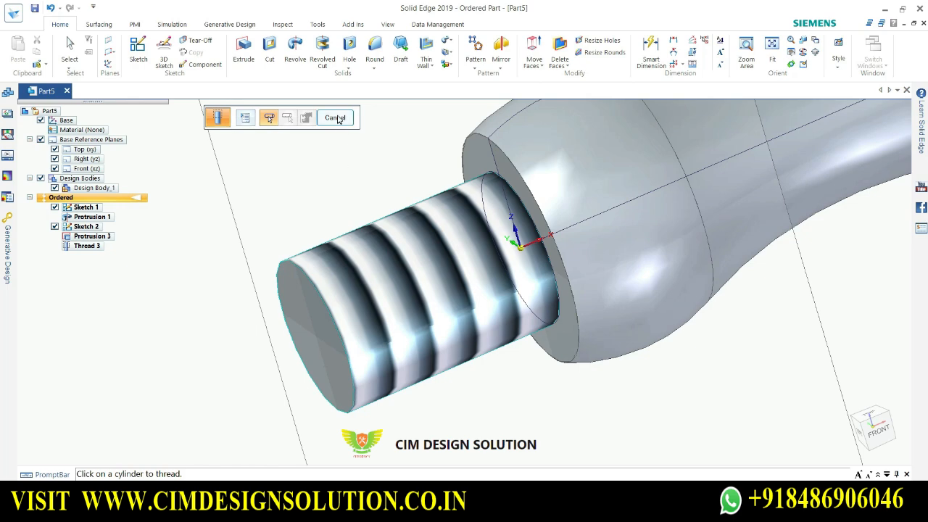
pyautogui.click(338, 119)
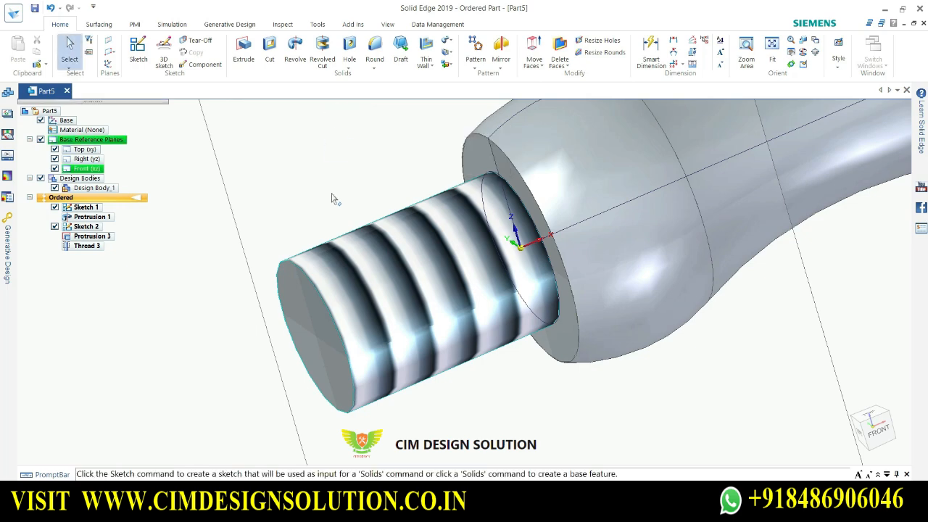
pyautogui.scroll(-2, 490, 364)
pyautogui.moveTo(536, 327); pyautogui.dragTo(687, 234, button='middle')
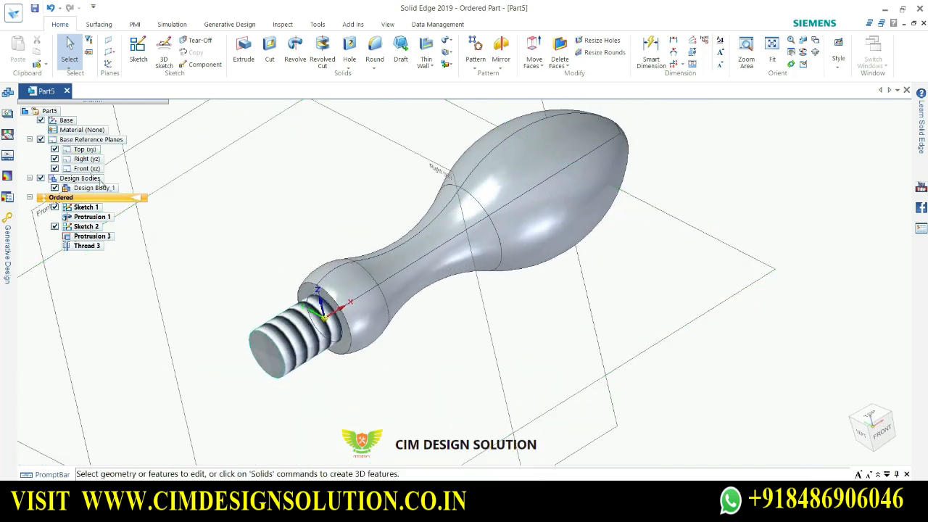
pyautogui.click(55, 208)
pyautogui.click(55, 208)
pyautogui.scroll(-3, 389, 247)
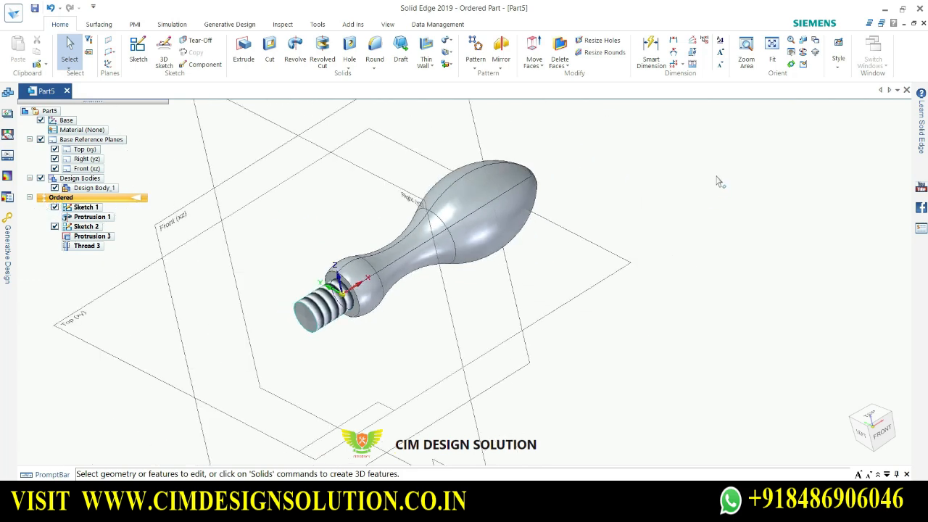